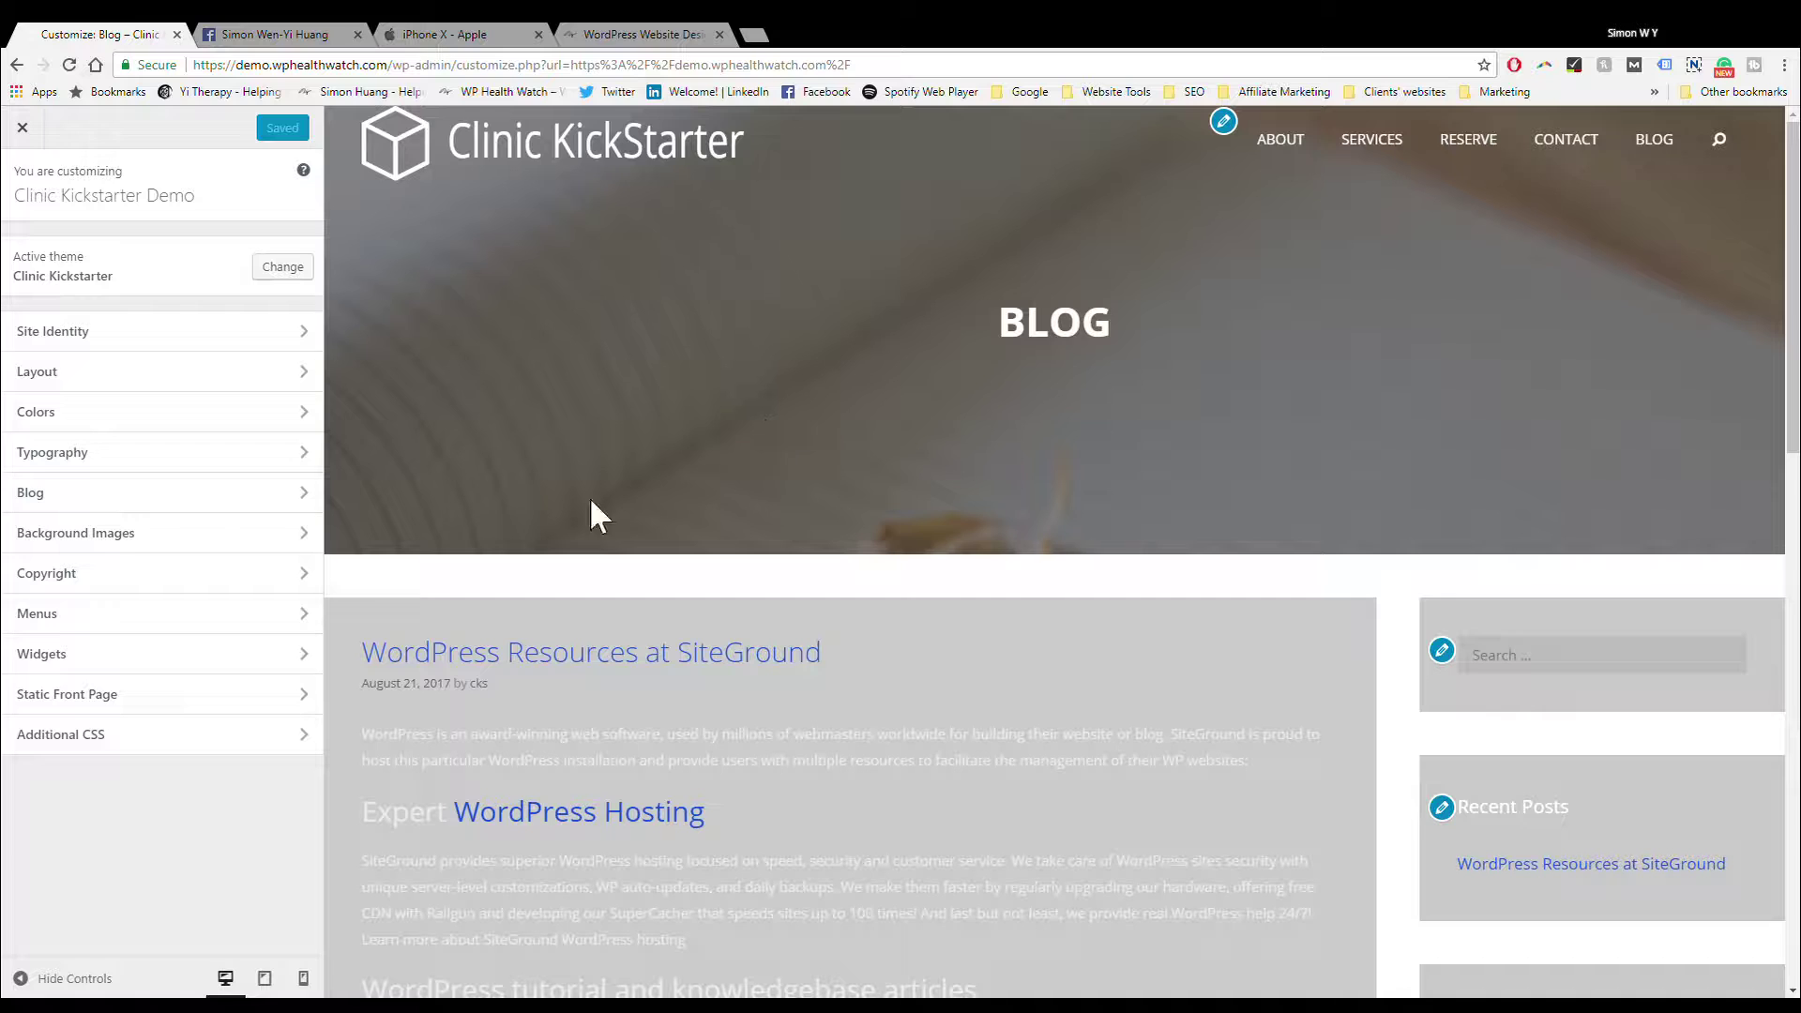
Step: Open the Body typography settings and set the body font family to Orbitron
click(278, 466)
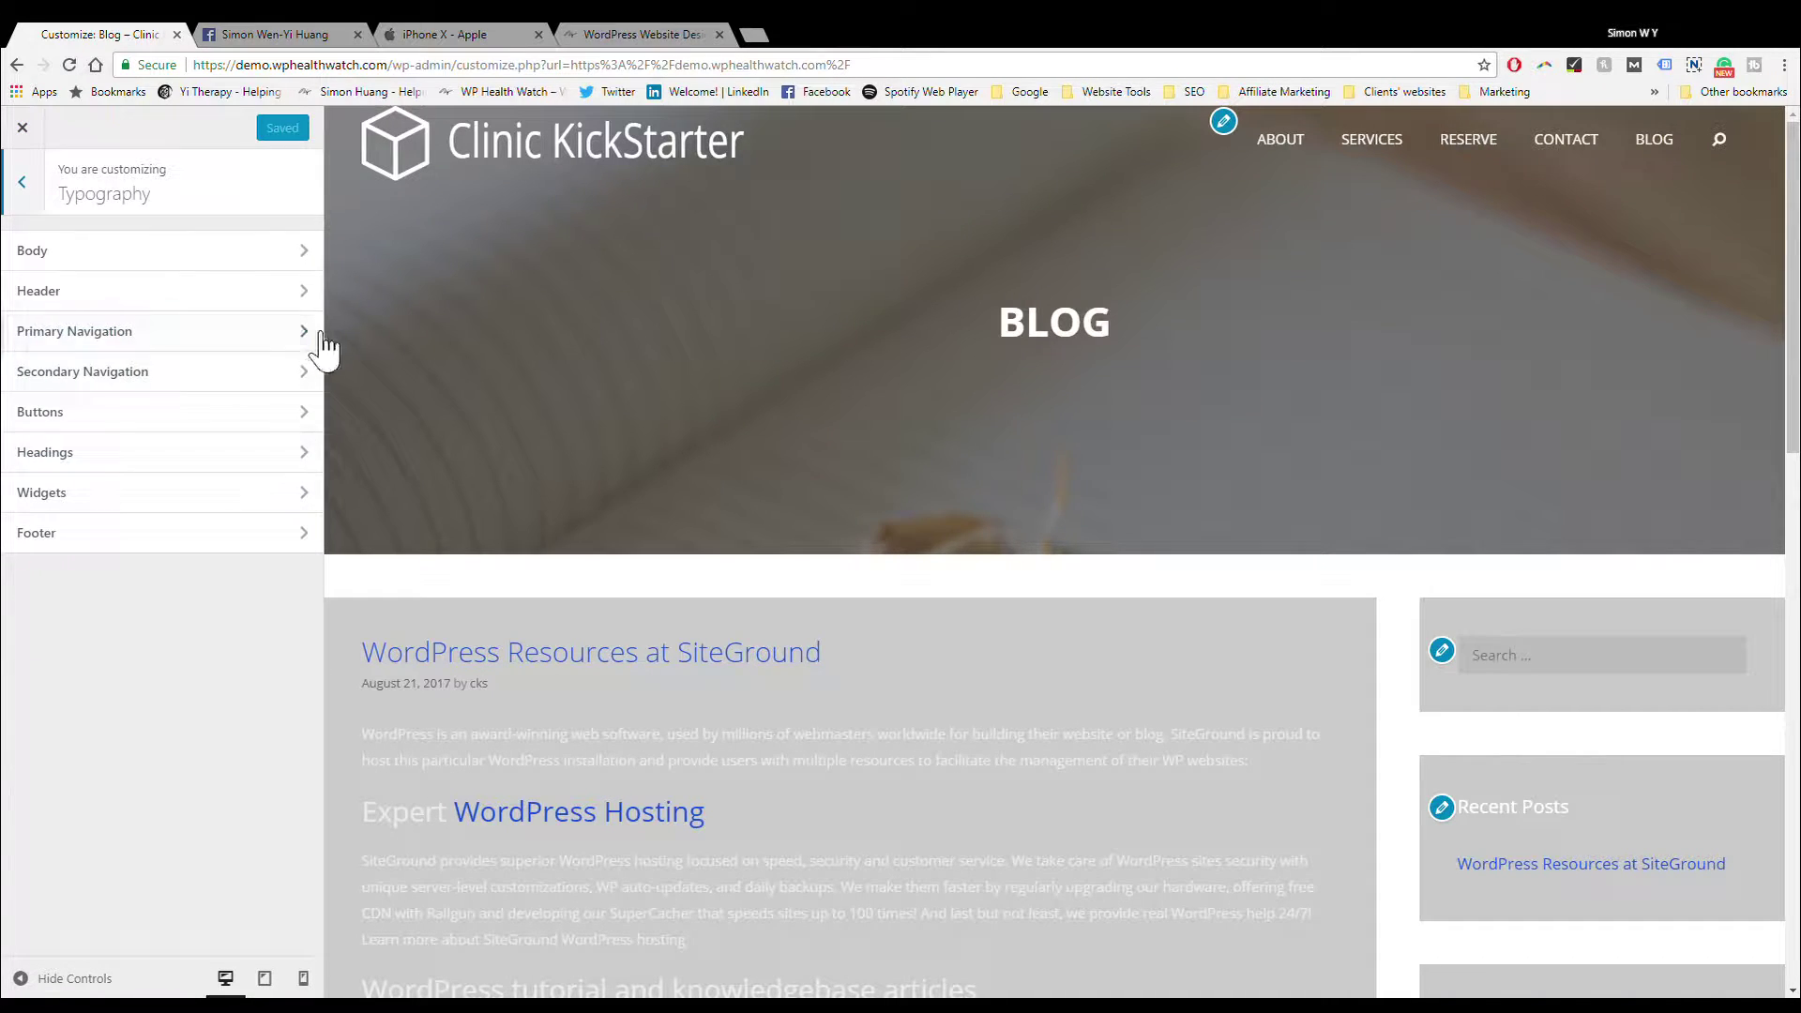
click(294, 263)
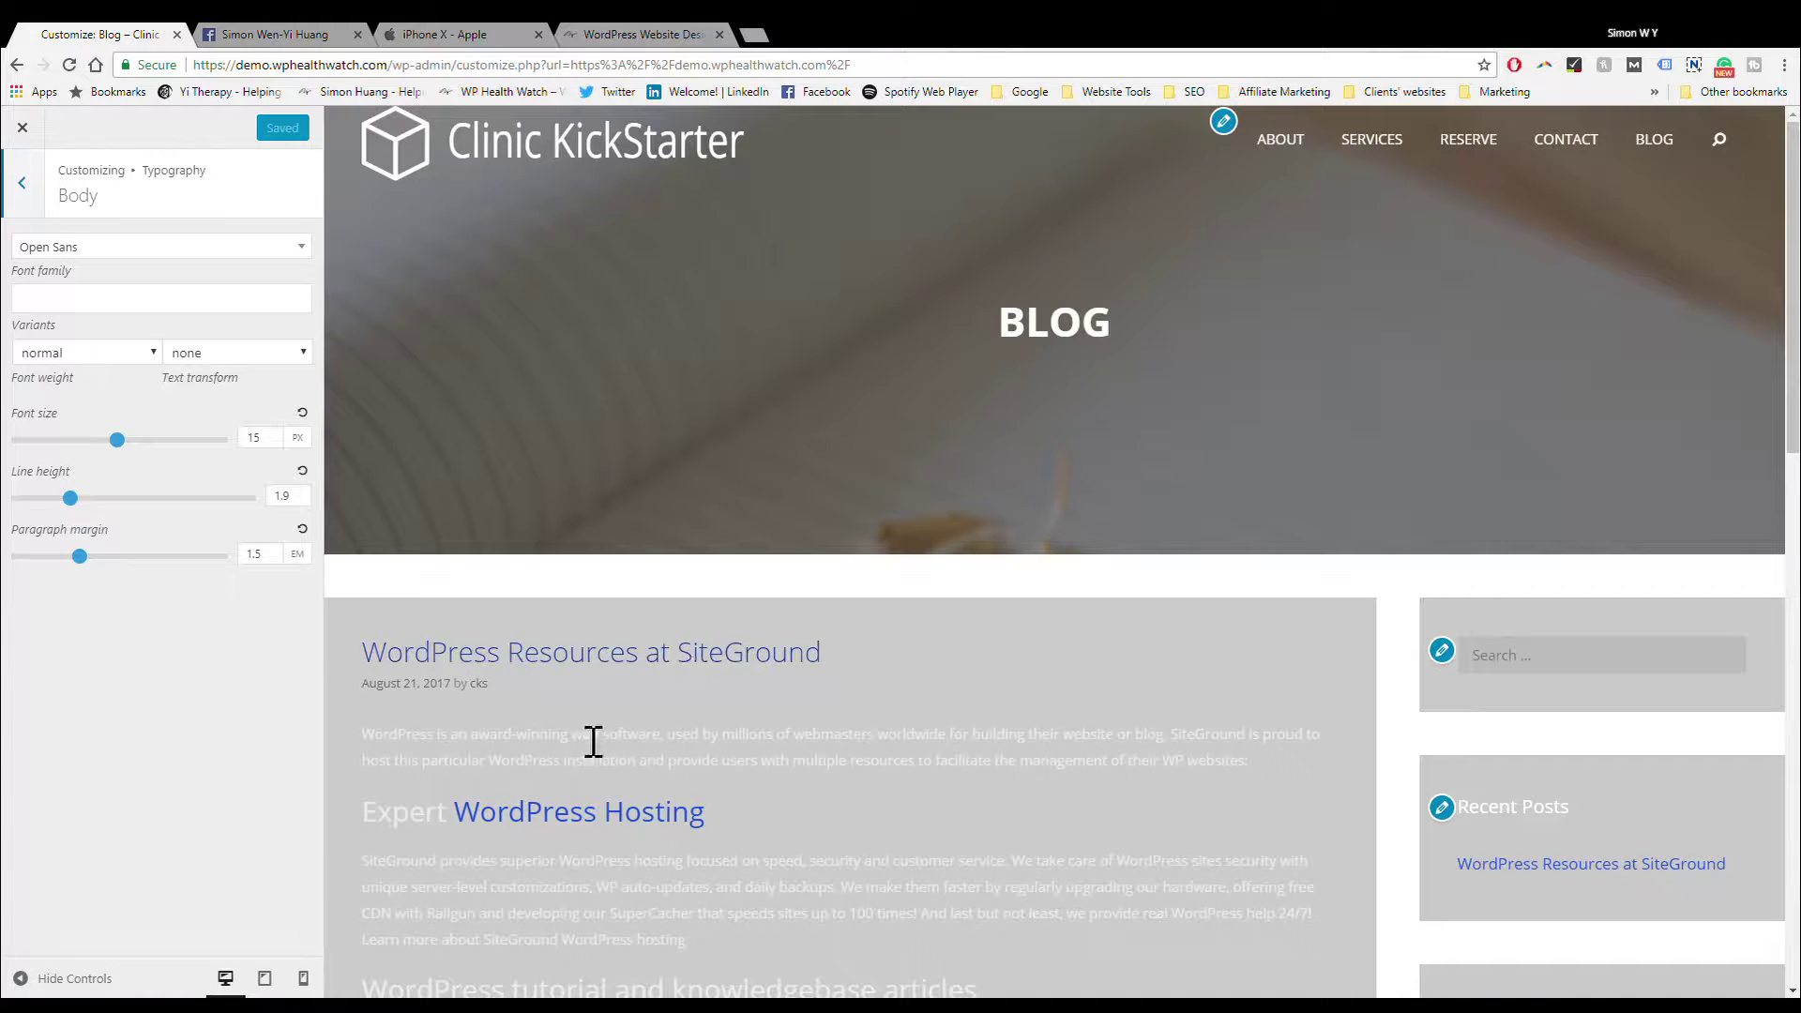
scroll(605, 691, down, 3)
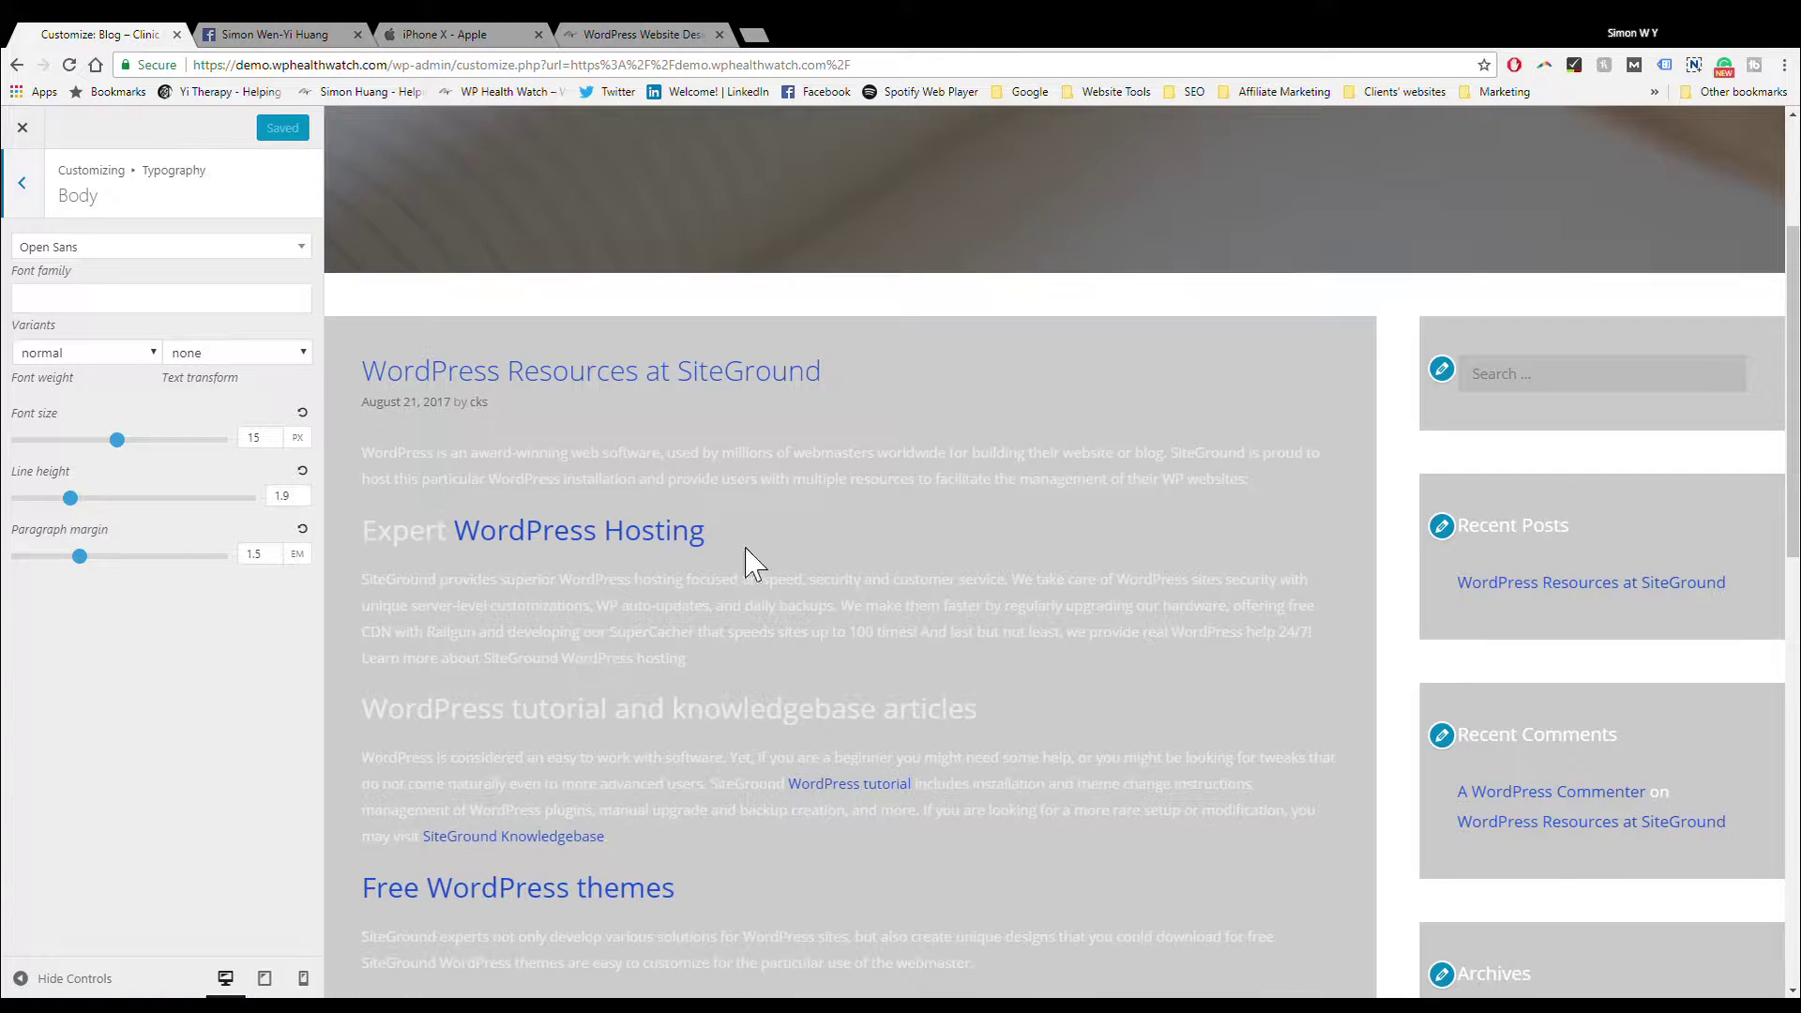
click(308, 252)
click(266, 422)
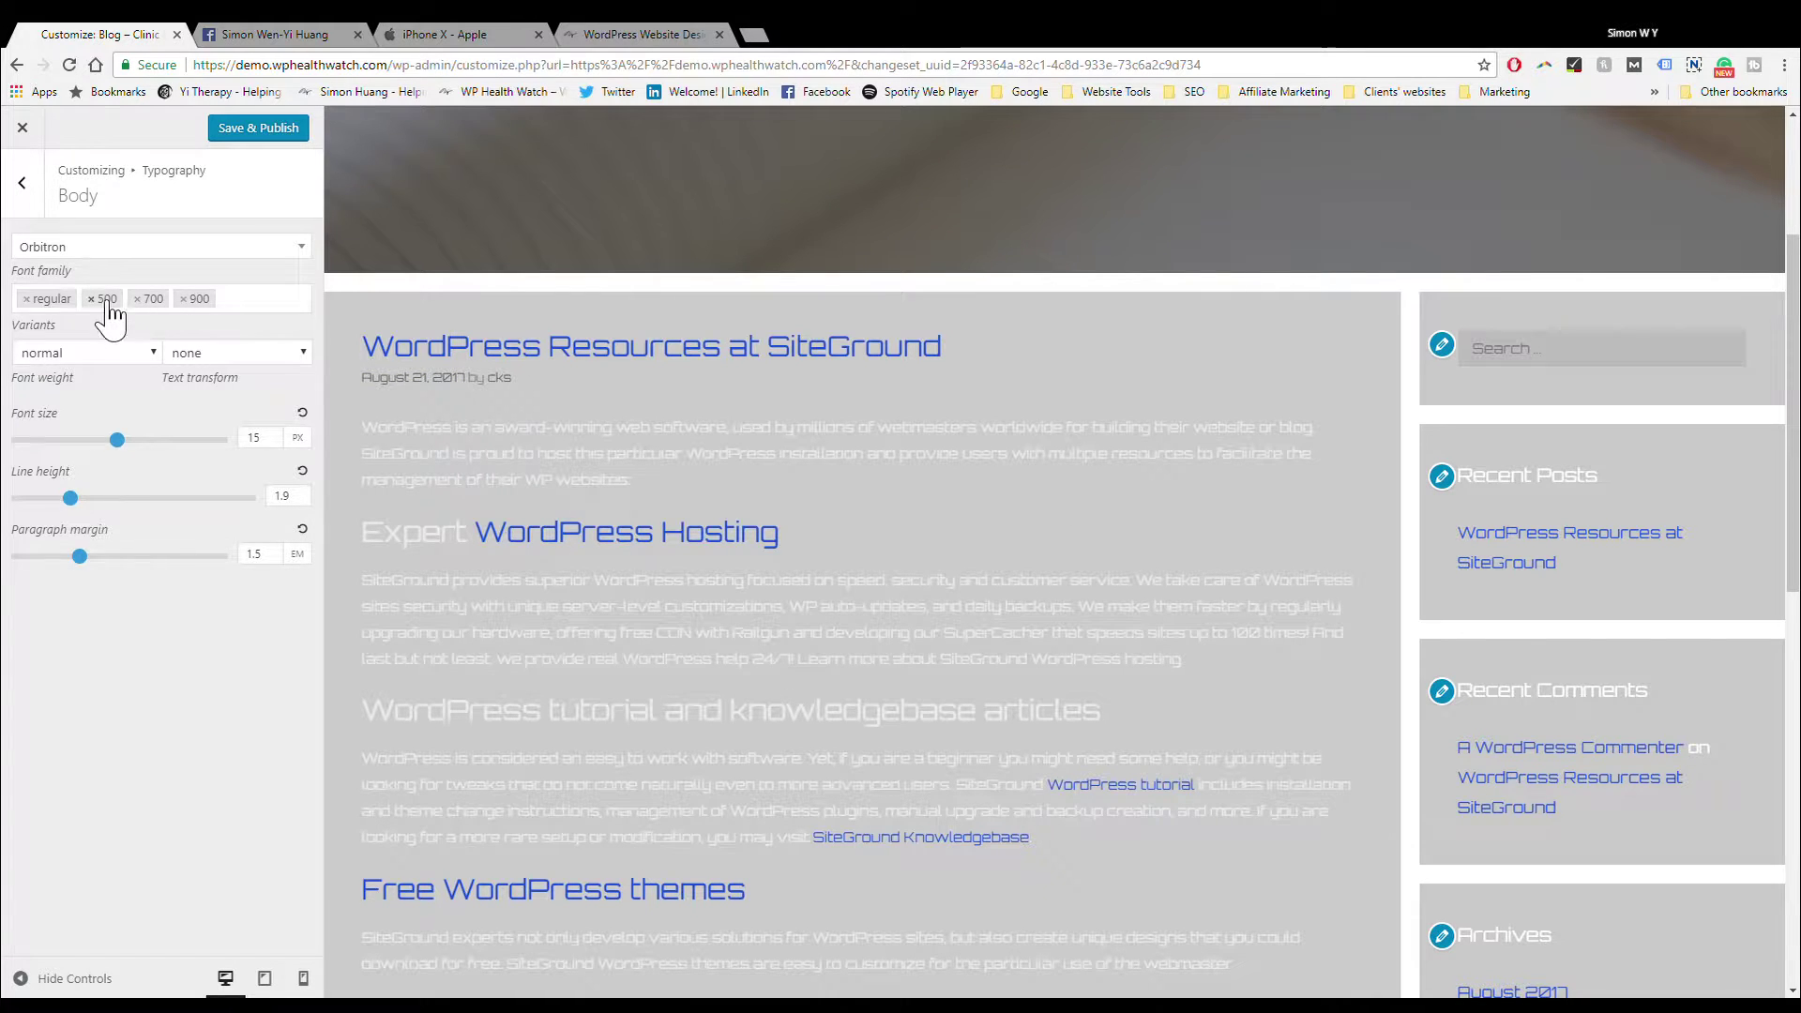
Step: Set the body font weight to 200 and its text transform to capitalize
click(136, 354)
click(117, 427)
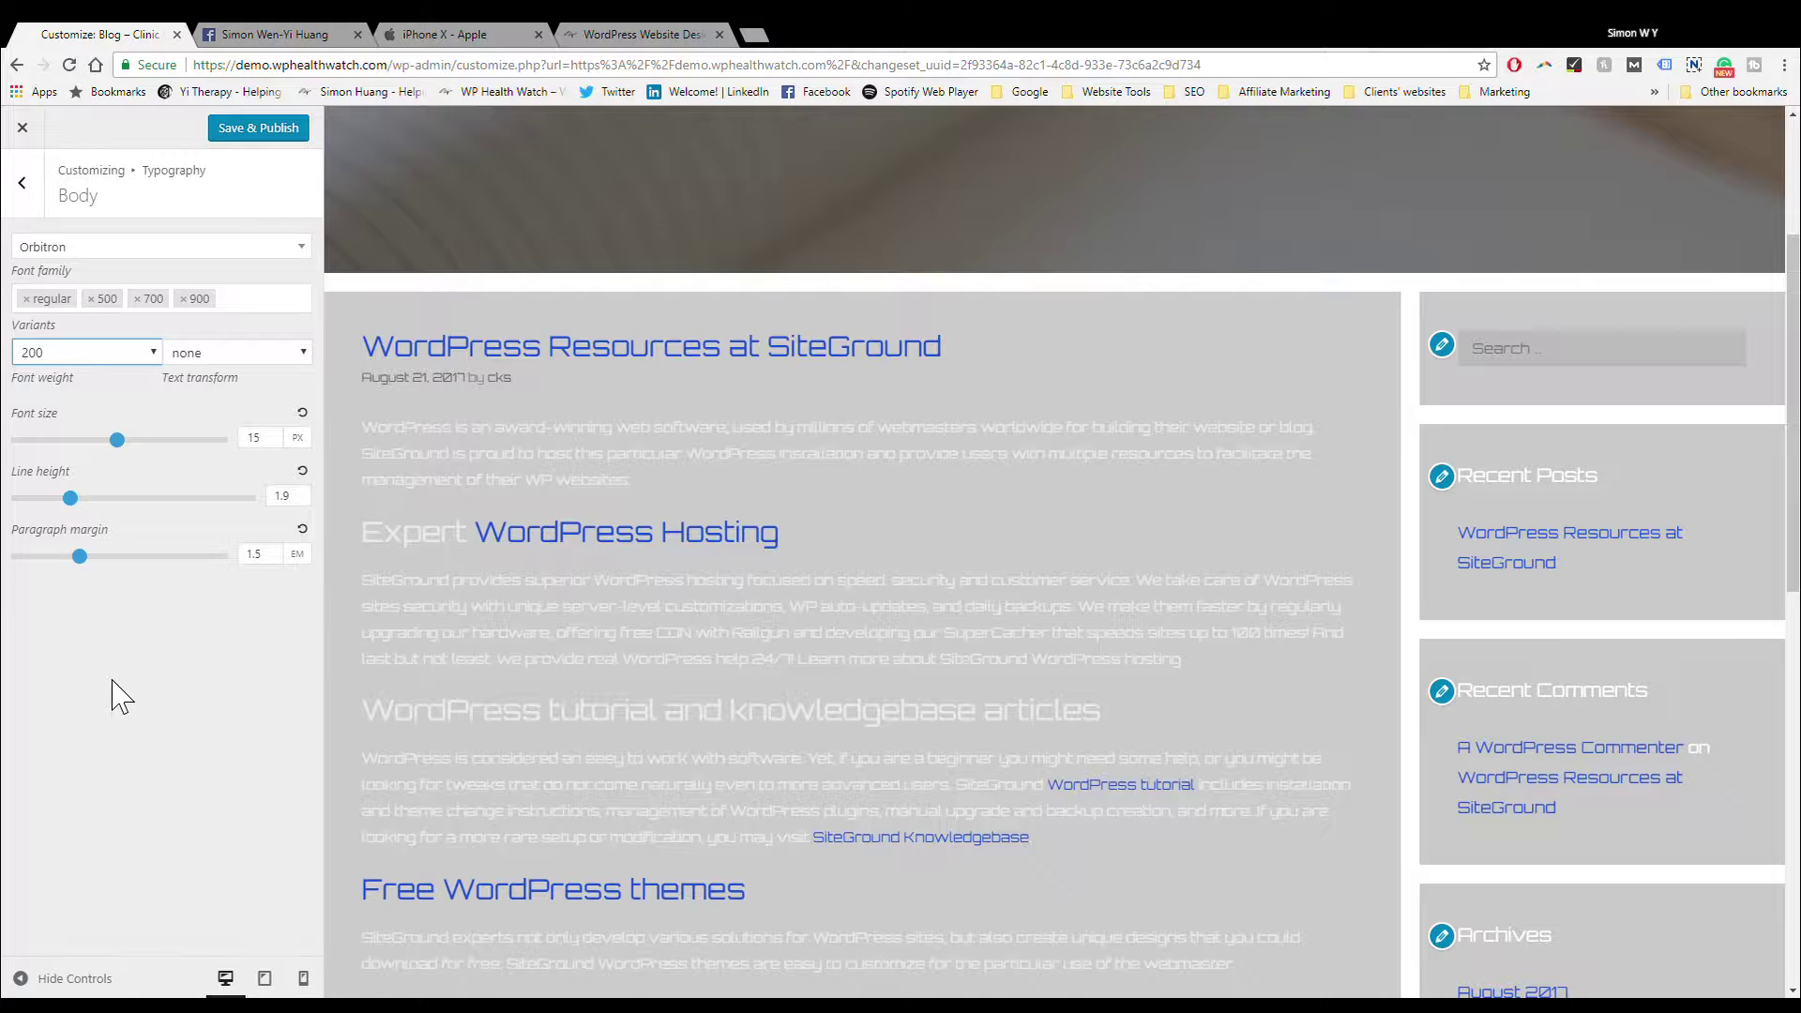
click(253, 355)
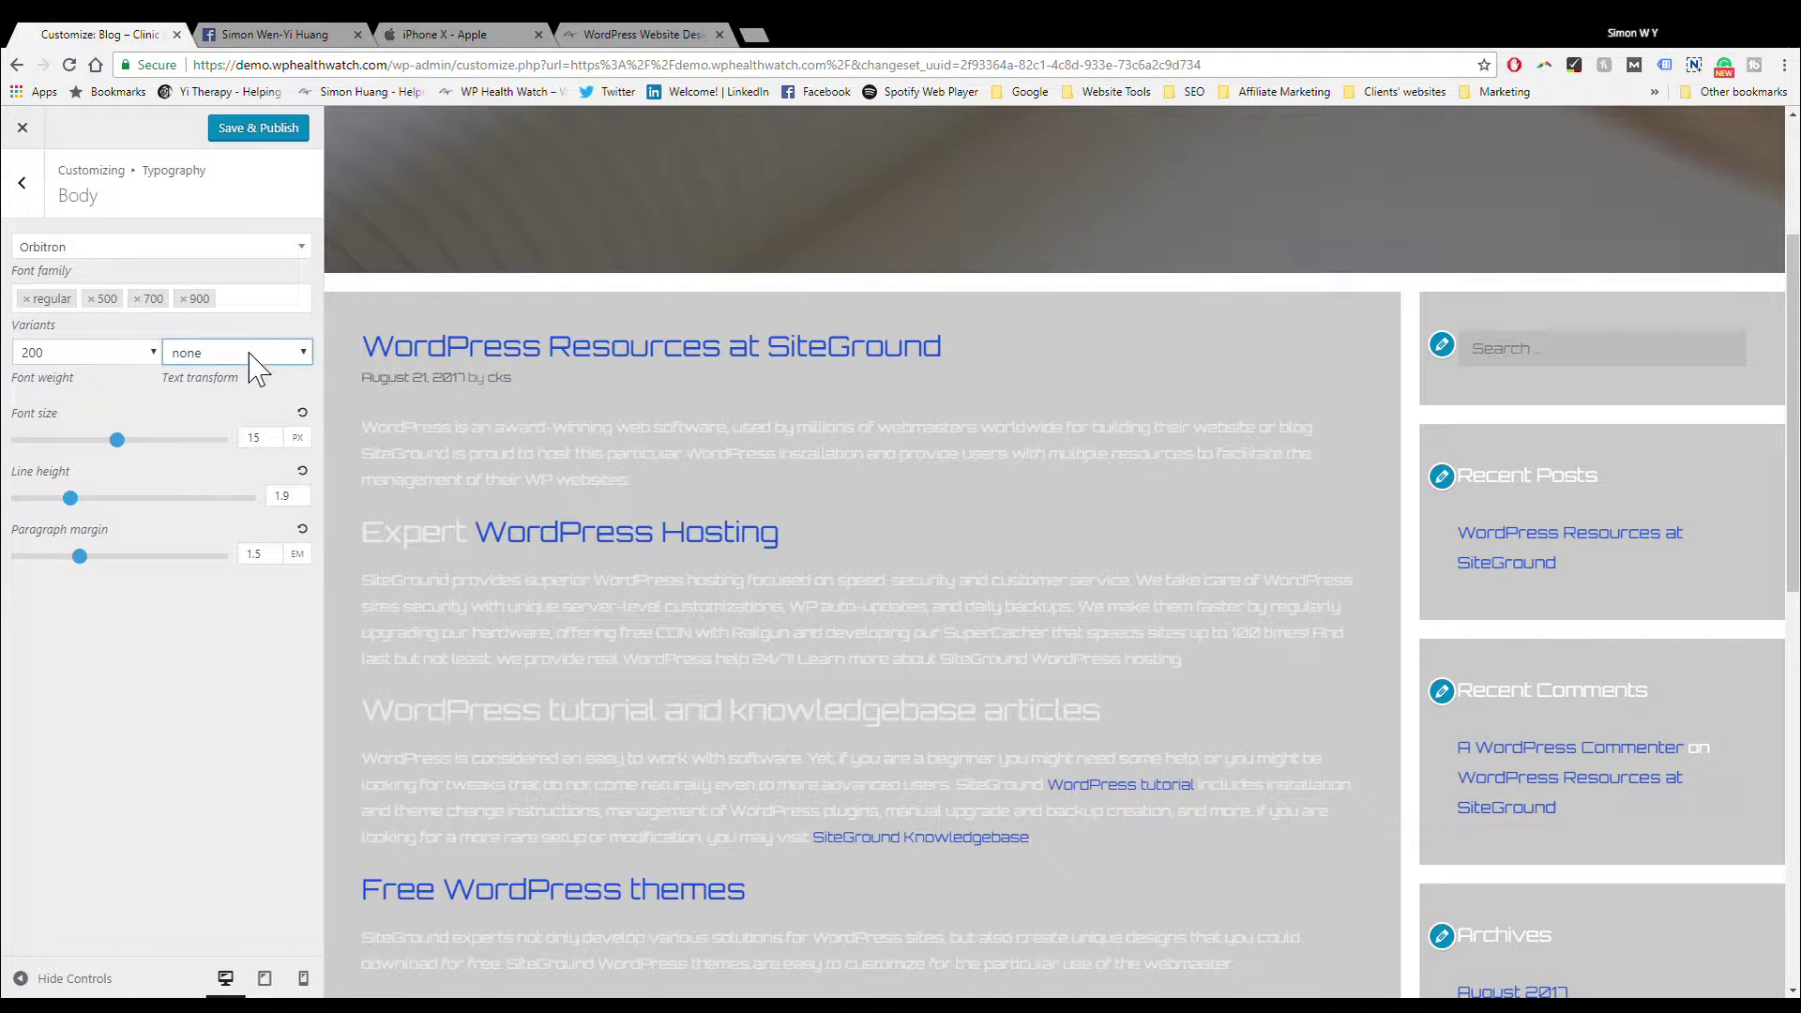
click(246, 425)
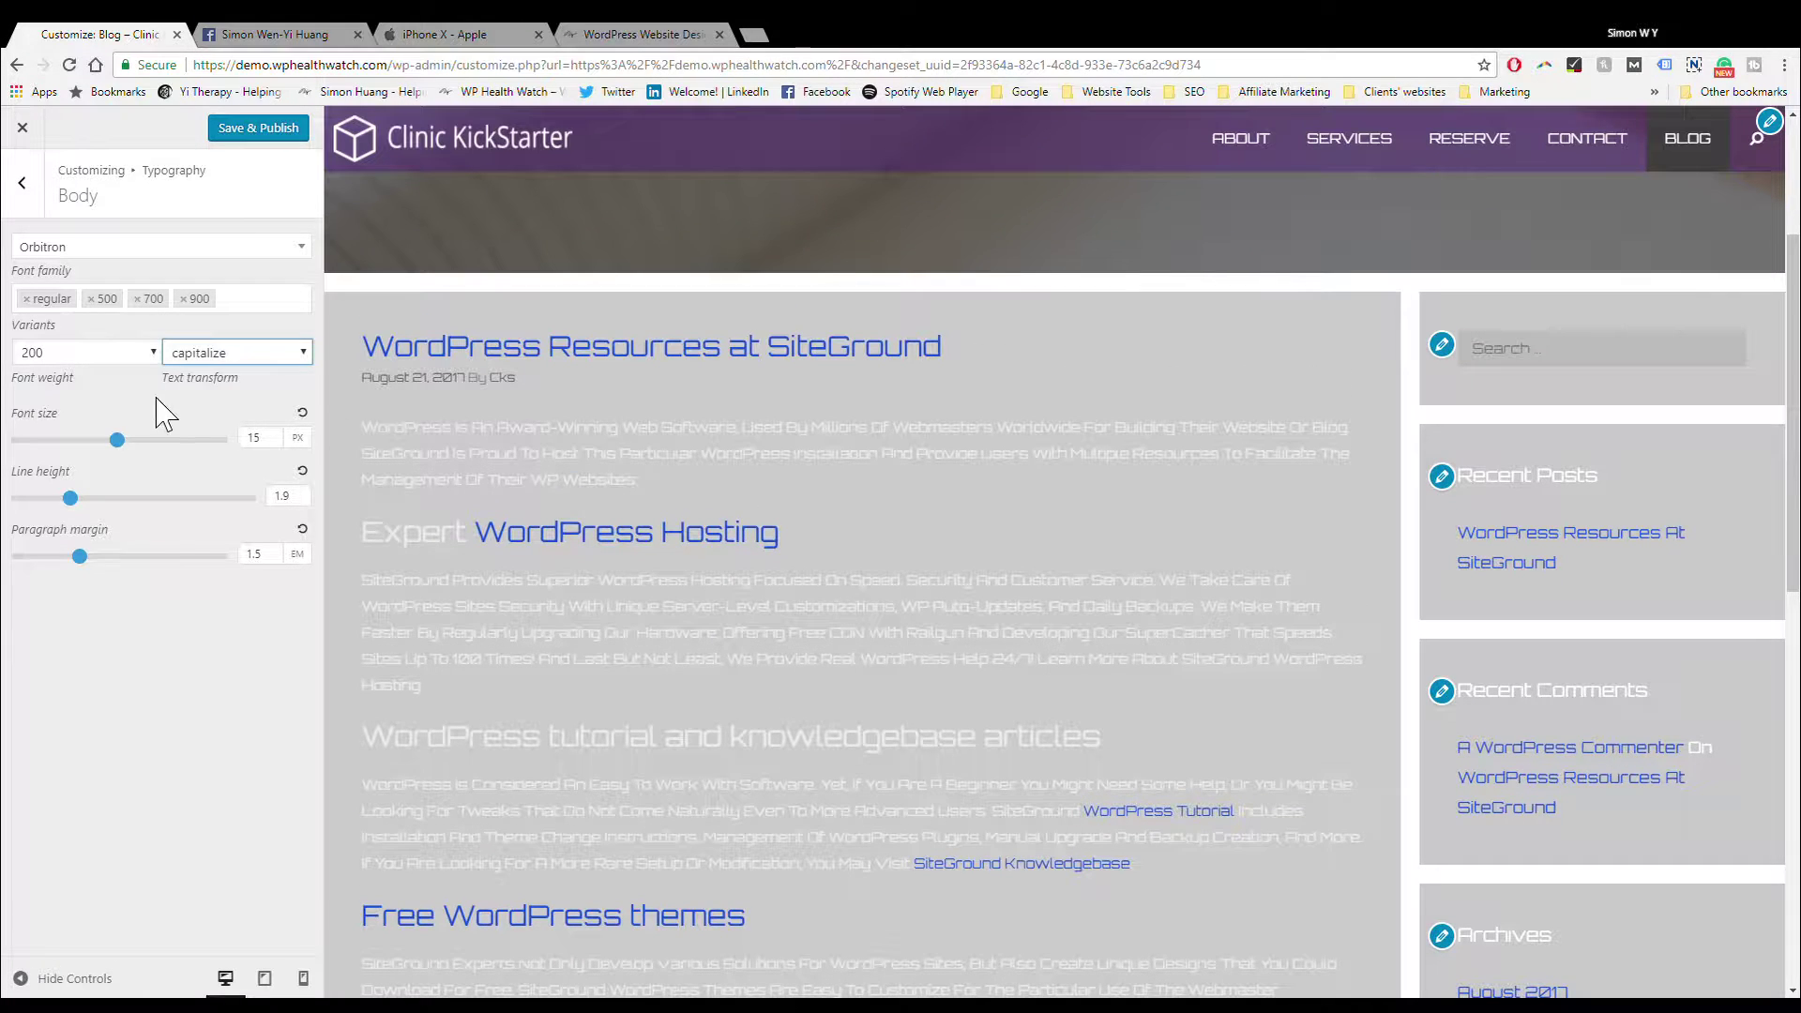
Step: Try body font sizes up to 20 px before restoring 15 px, and set the line height to 2.3
mouse_move(119, 438)
mouse_down()
mouse_move(190, 424)
mouse_move(184, 441)
mouse_move(130, 440)
mouse_up()
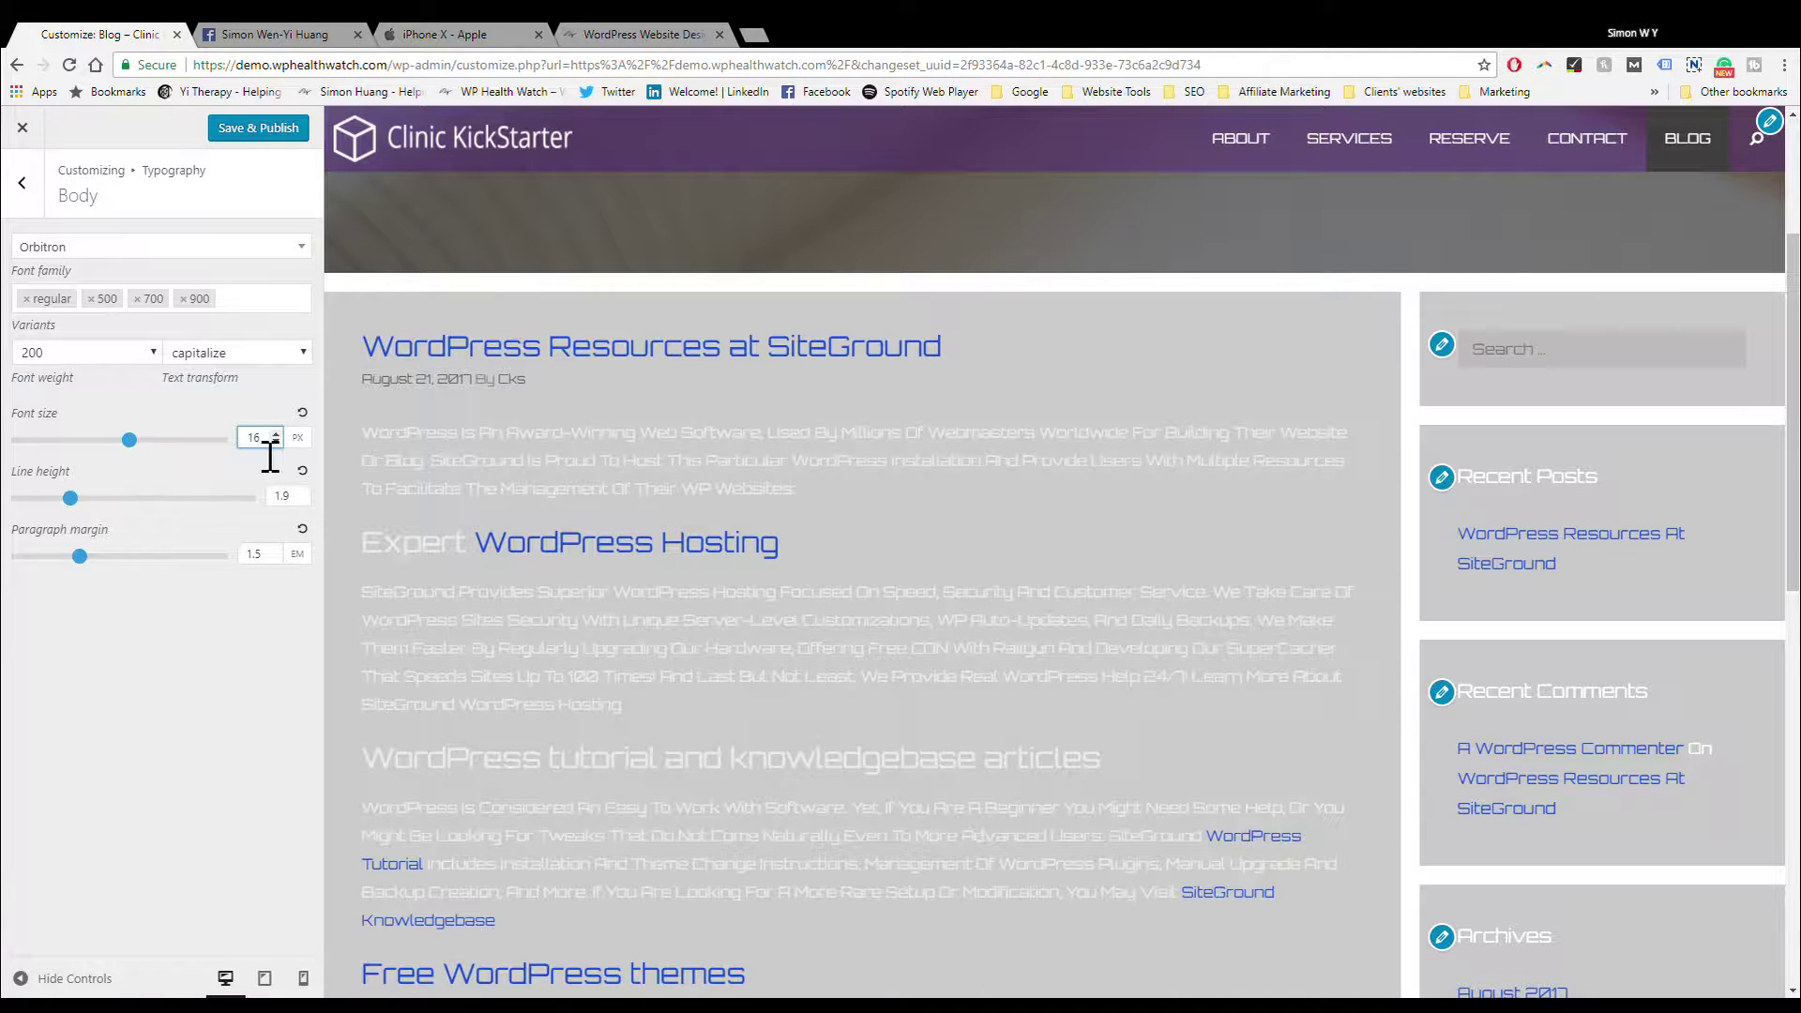
click(156, 443)
click(184, 441)
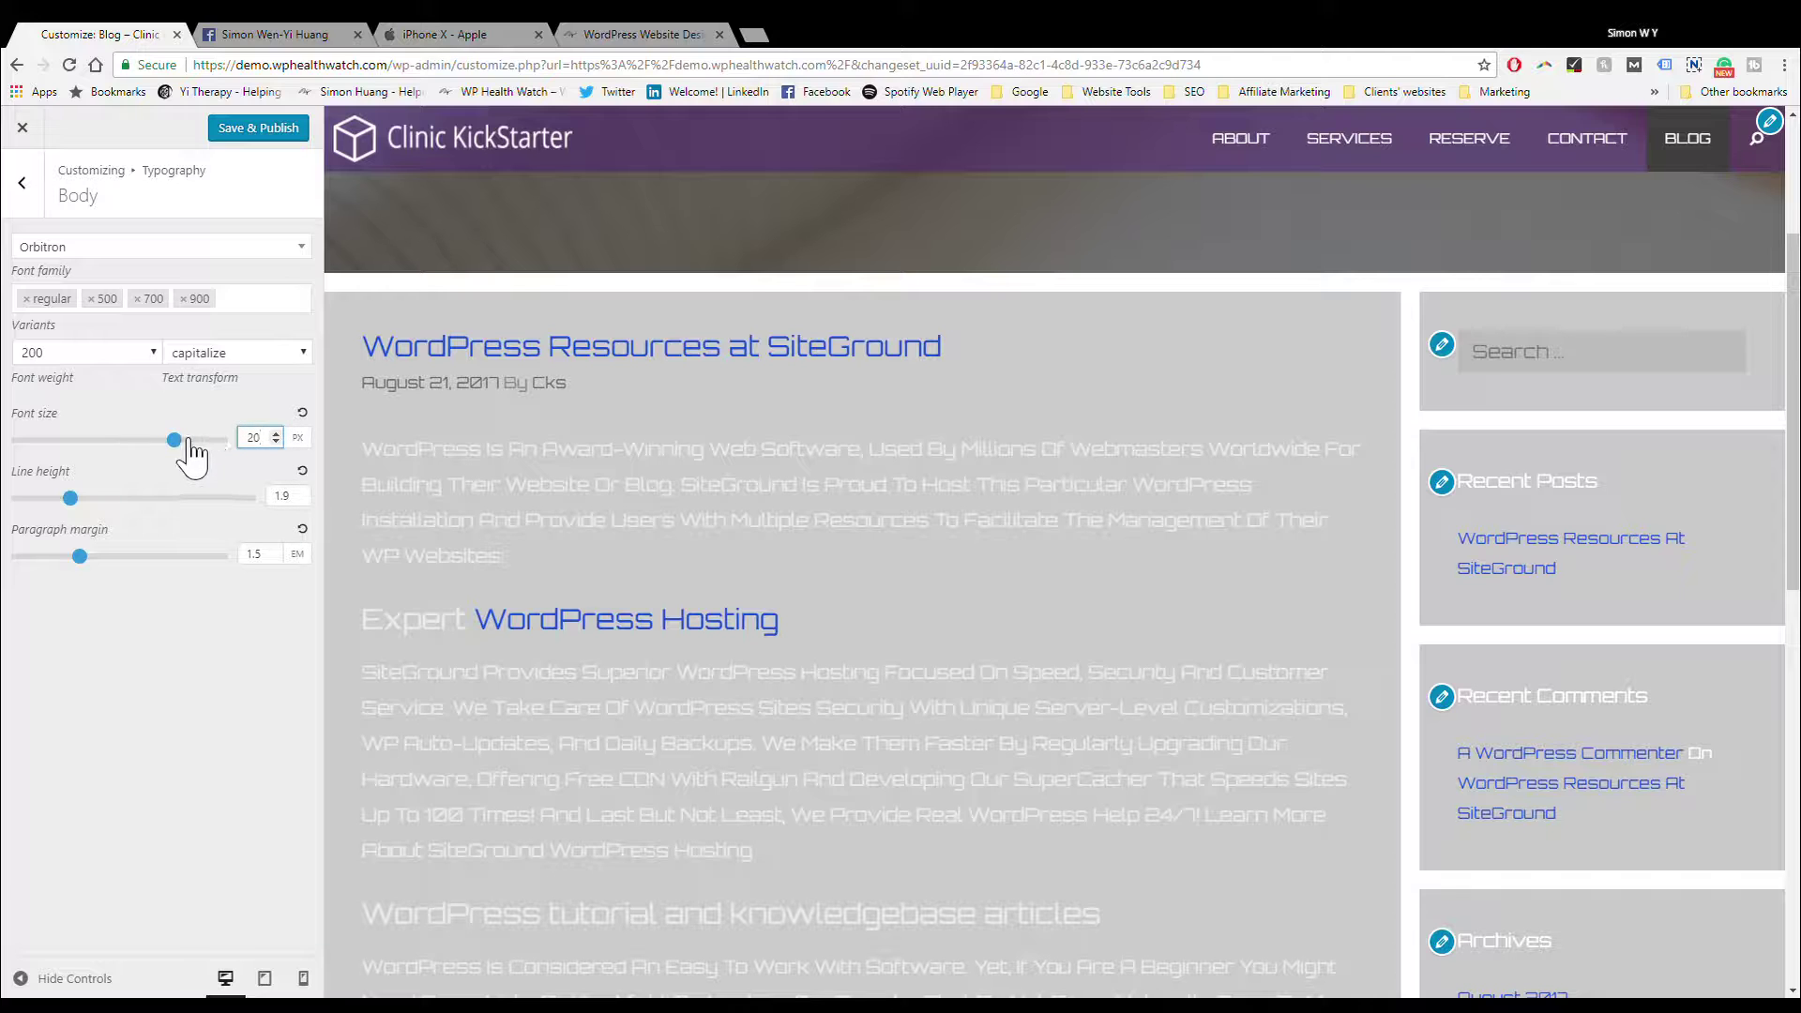
drag(188, 441, 117, 441)
mouse_move(90, 500)
mouse_down()
mouse_move(180, 498)
mouse_move(73, 499)
mouse_move(182, 502)
mouse_move(105, 503)
mouse_up()
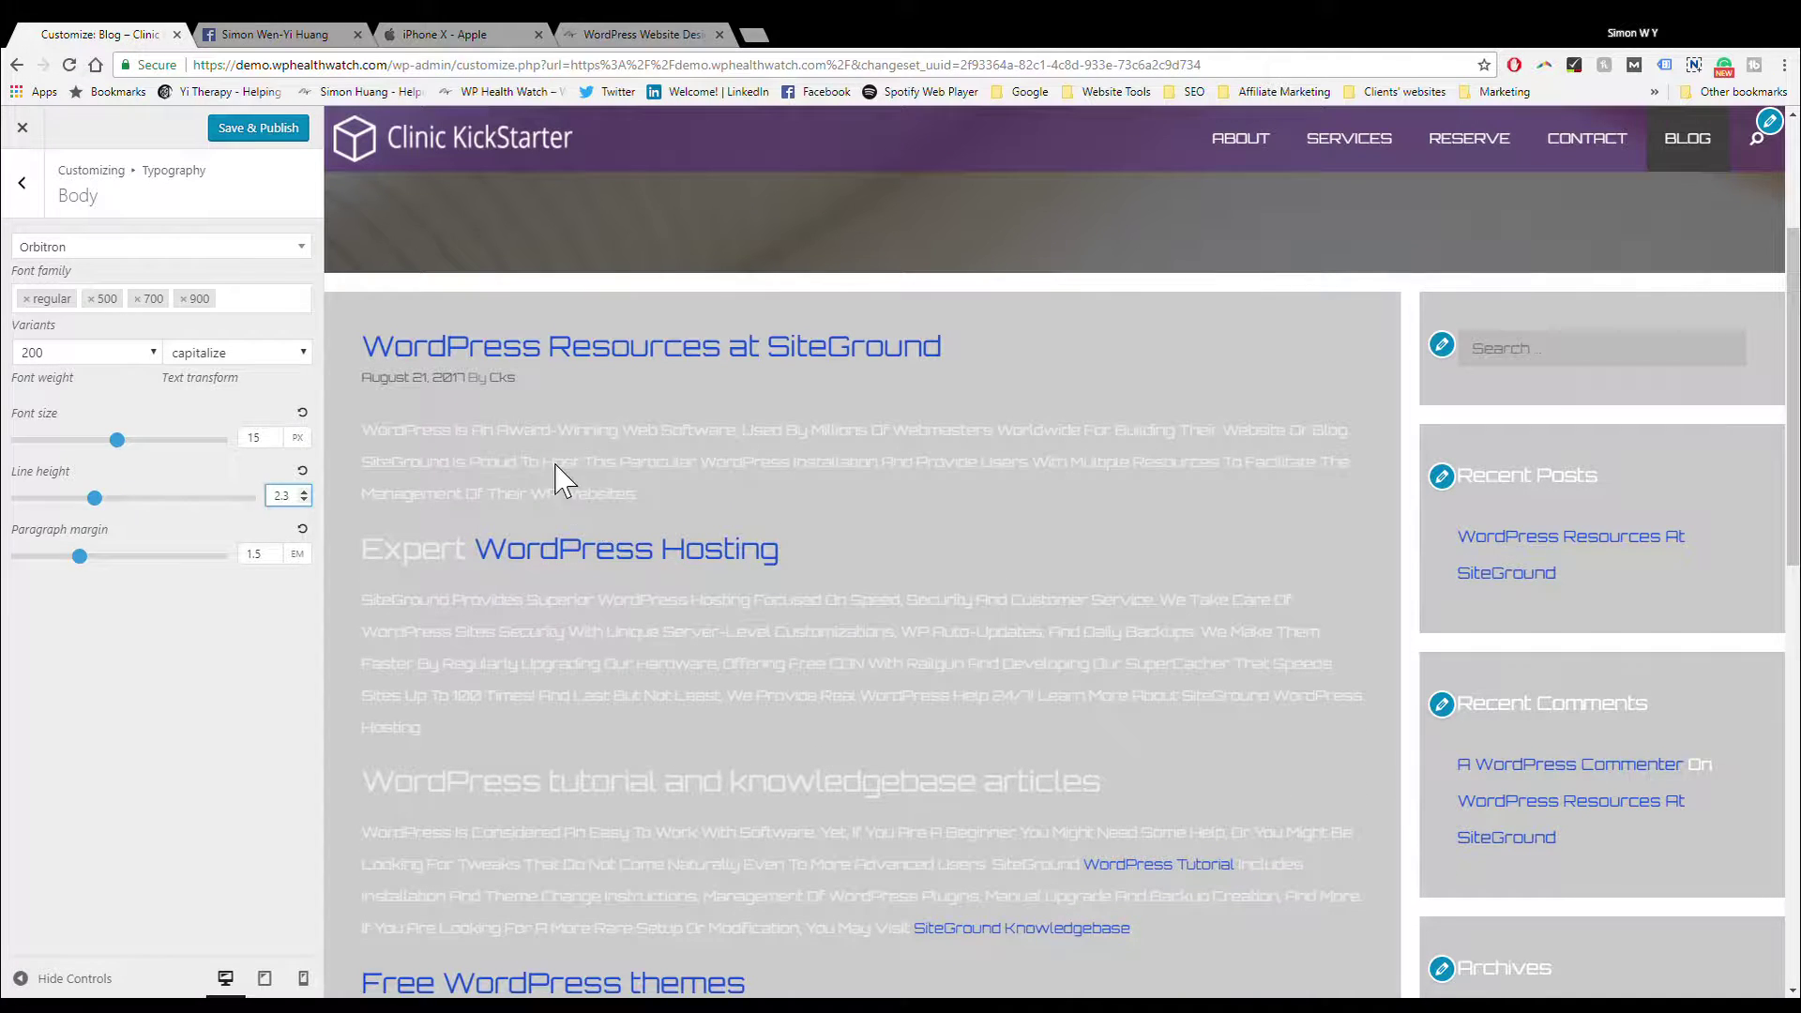
Step: Open the home page in the preview and examine how the body font looks across its sections
click(478, 131)
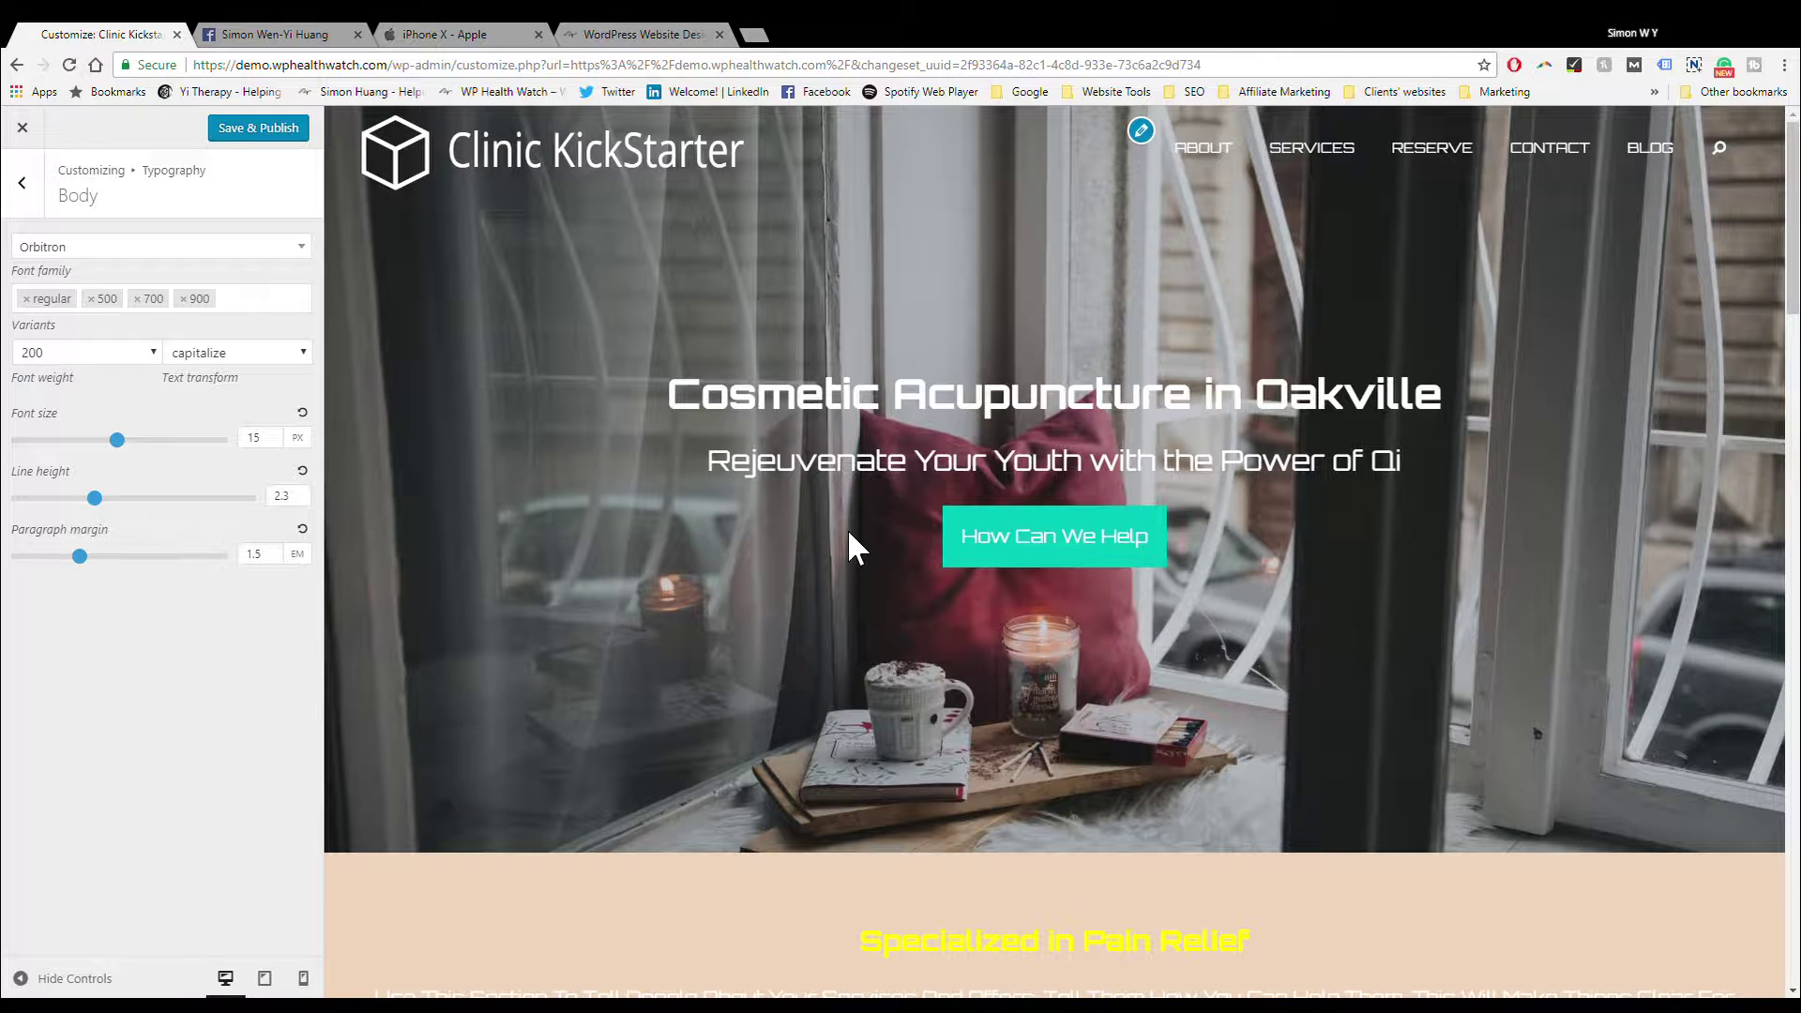
scroll(886, 458, down, 5)
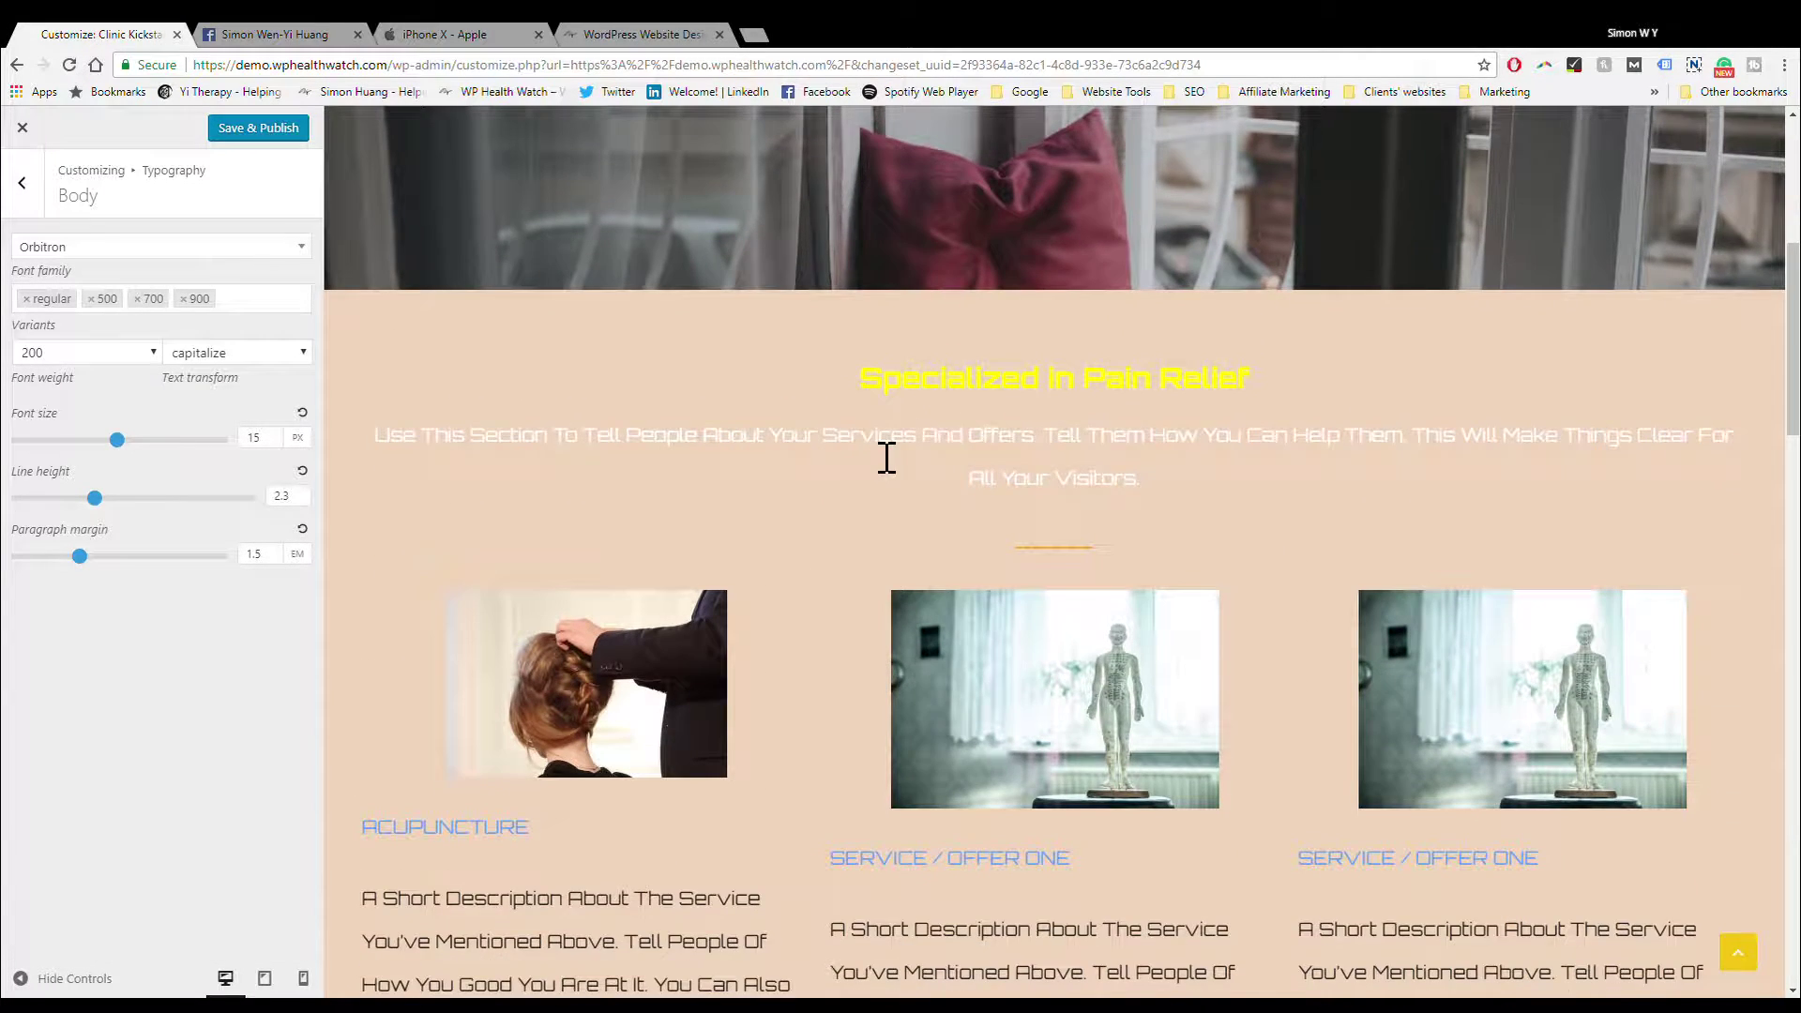
scroll(886, 457, down, 3)
scroll(872, 507, down, 5)
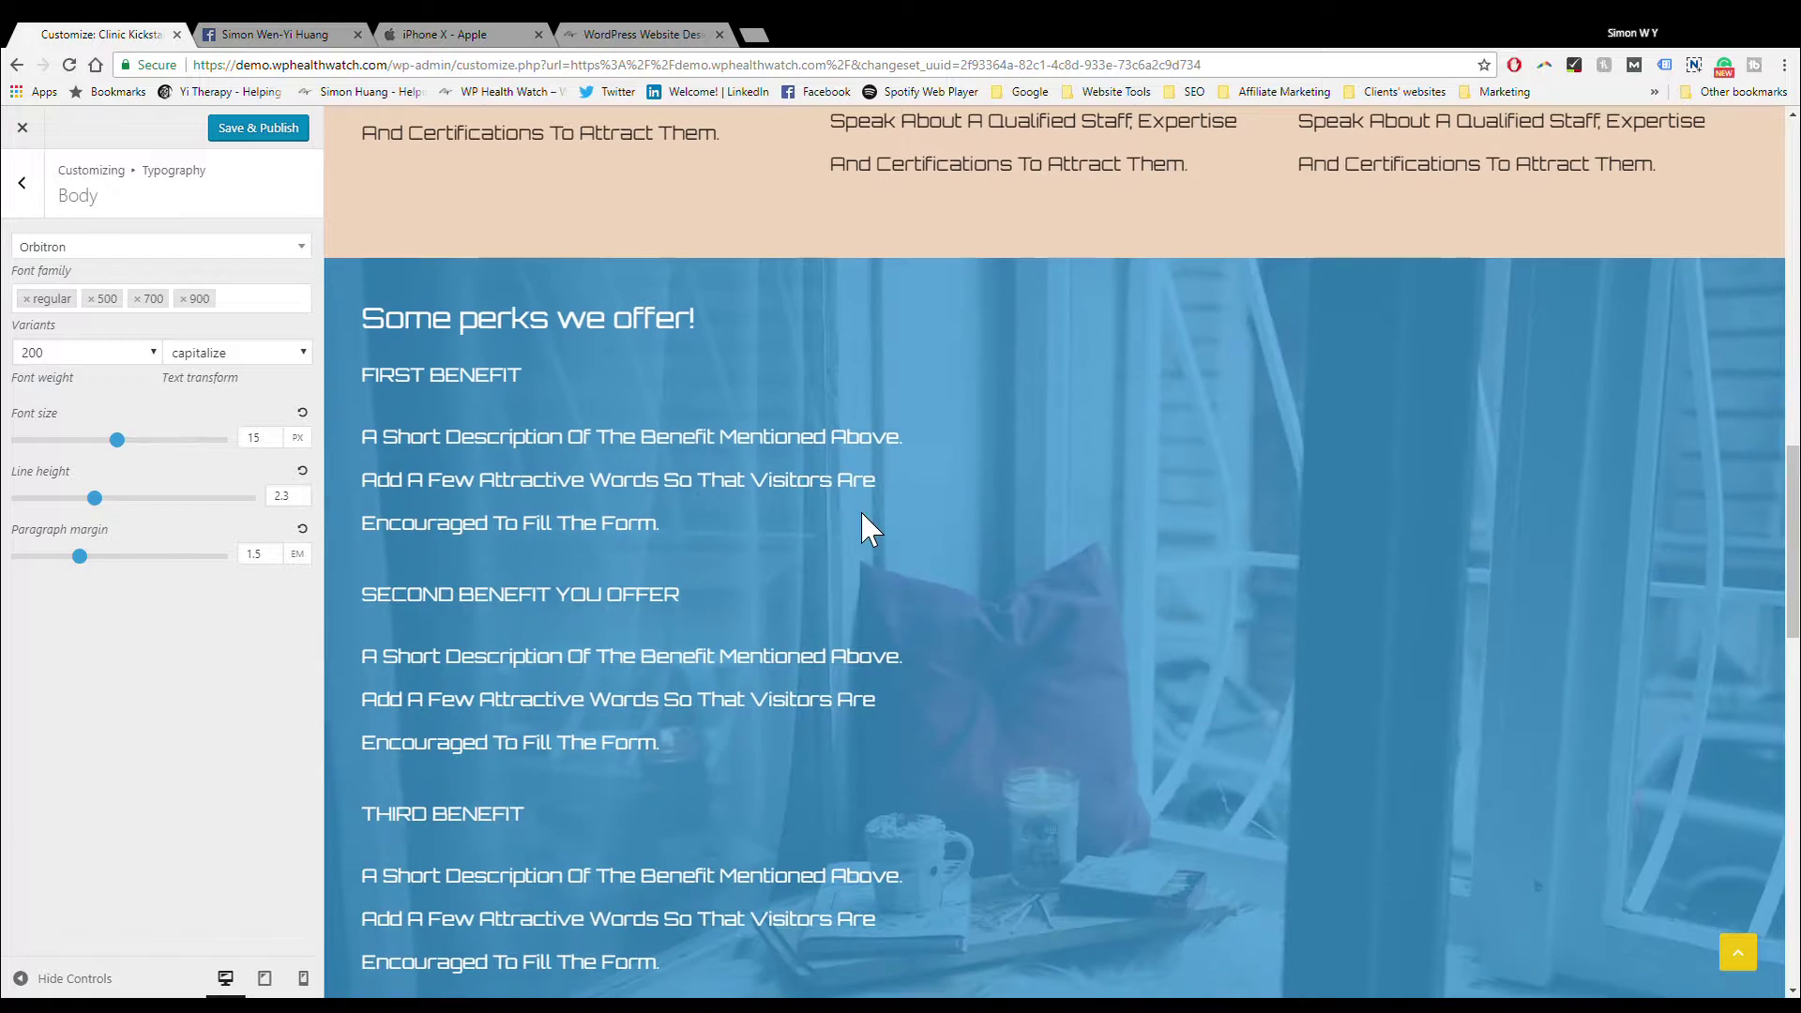
scroll(862, 514, down, 4)
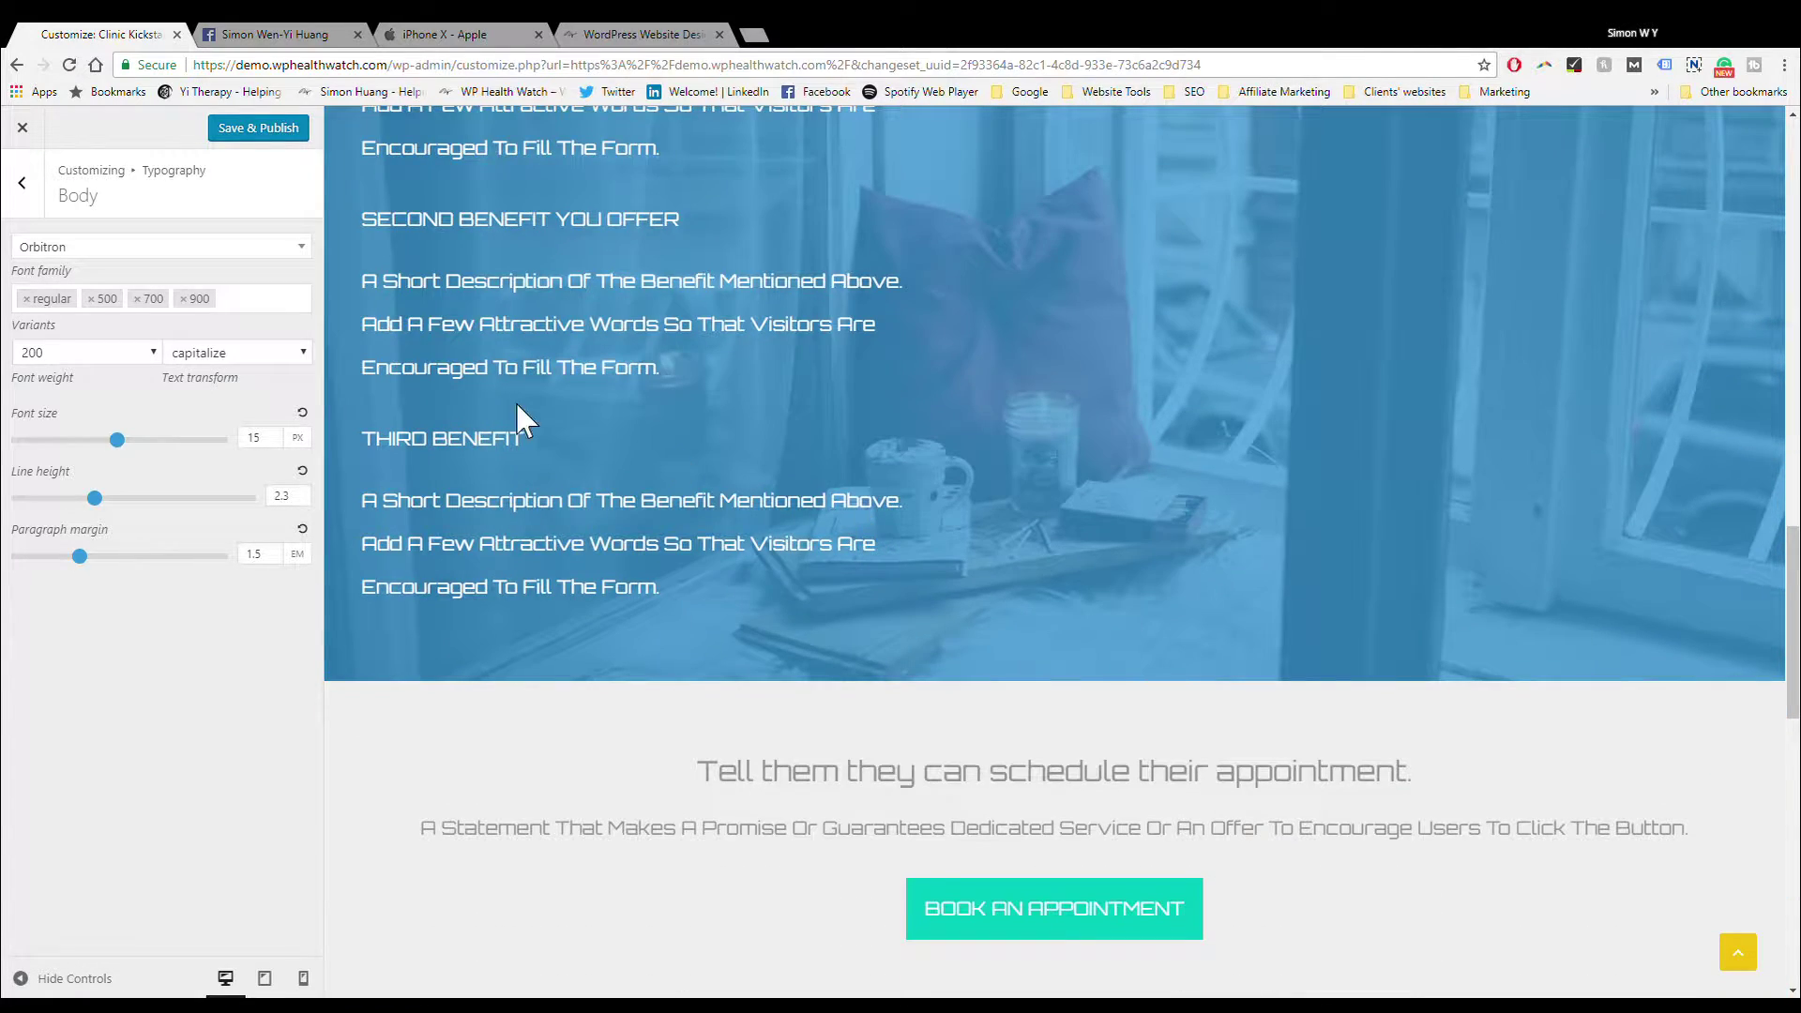
scroll(877, 561, down, 4)
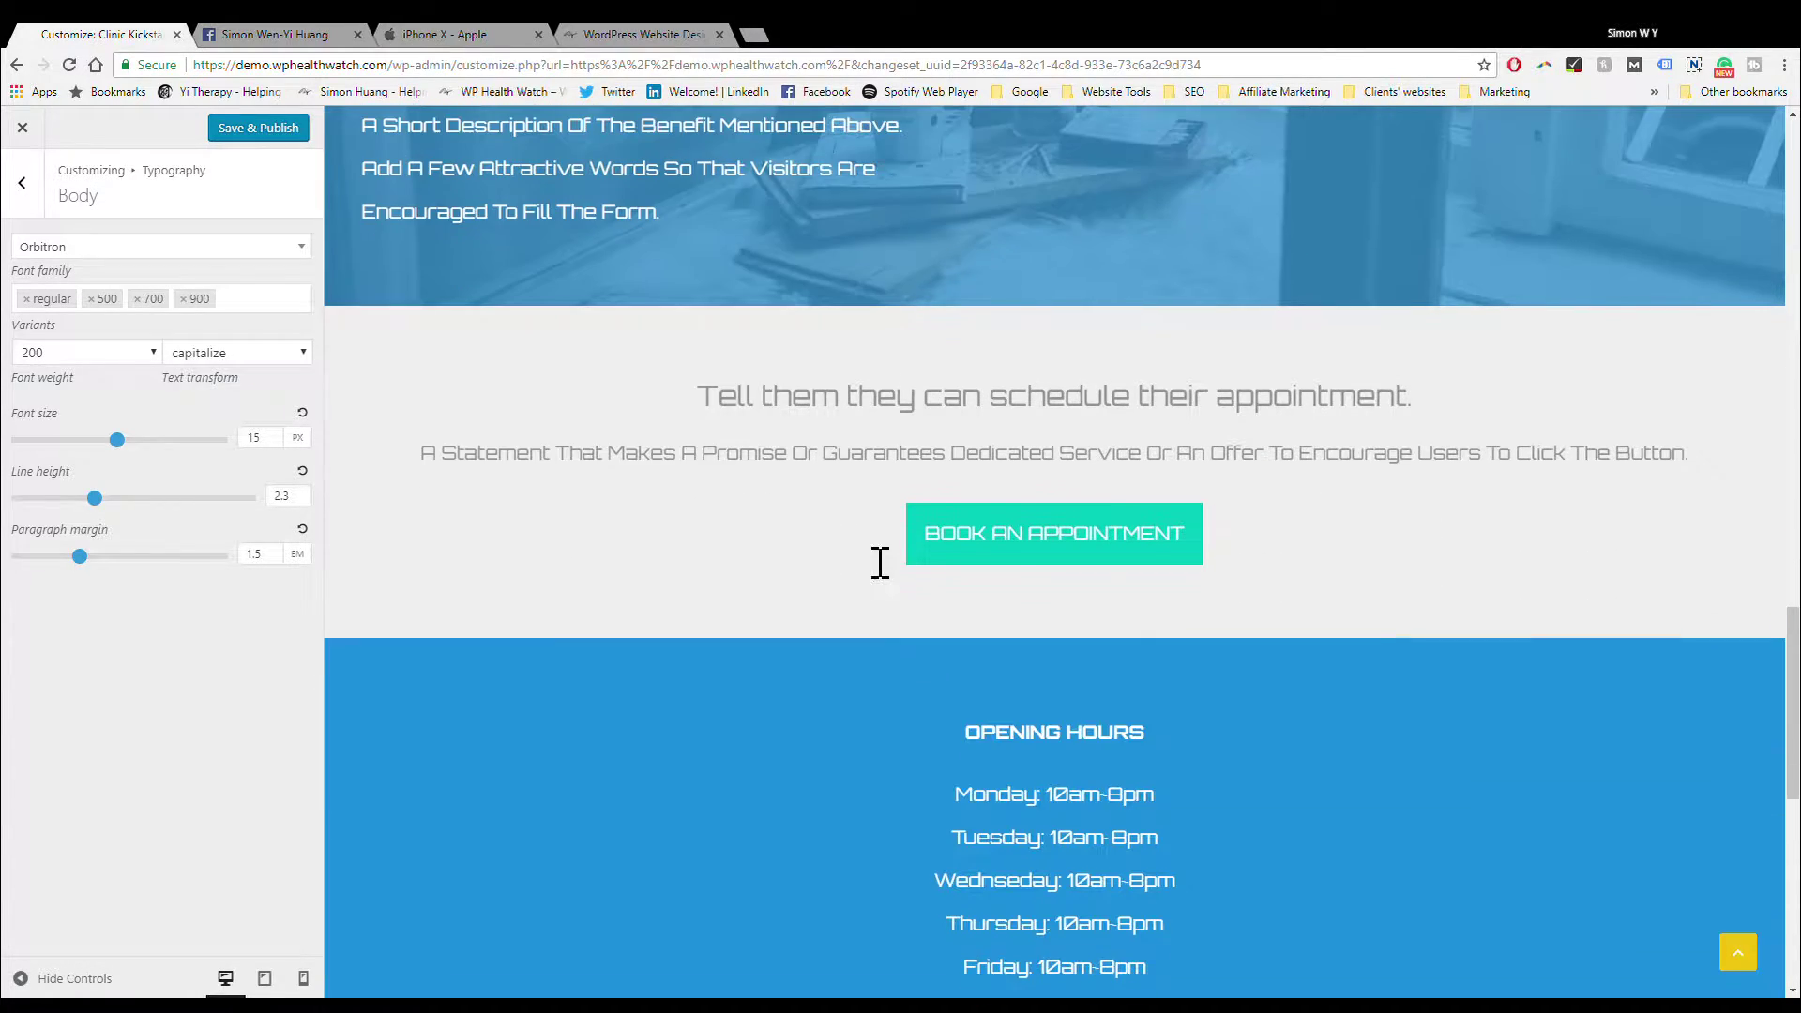
scroll(944, 708, down, 4)
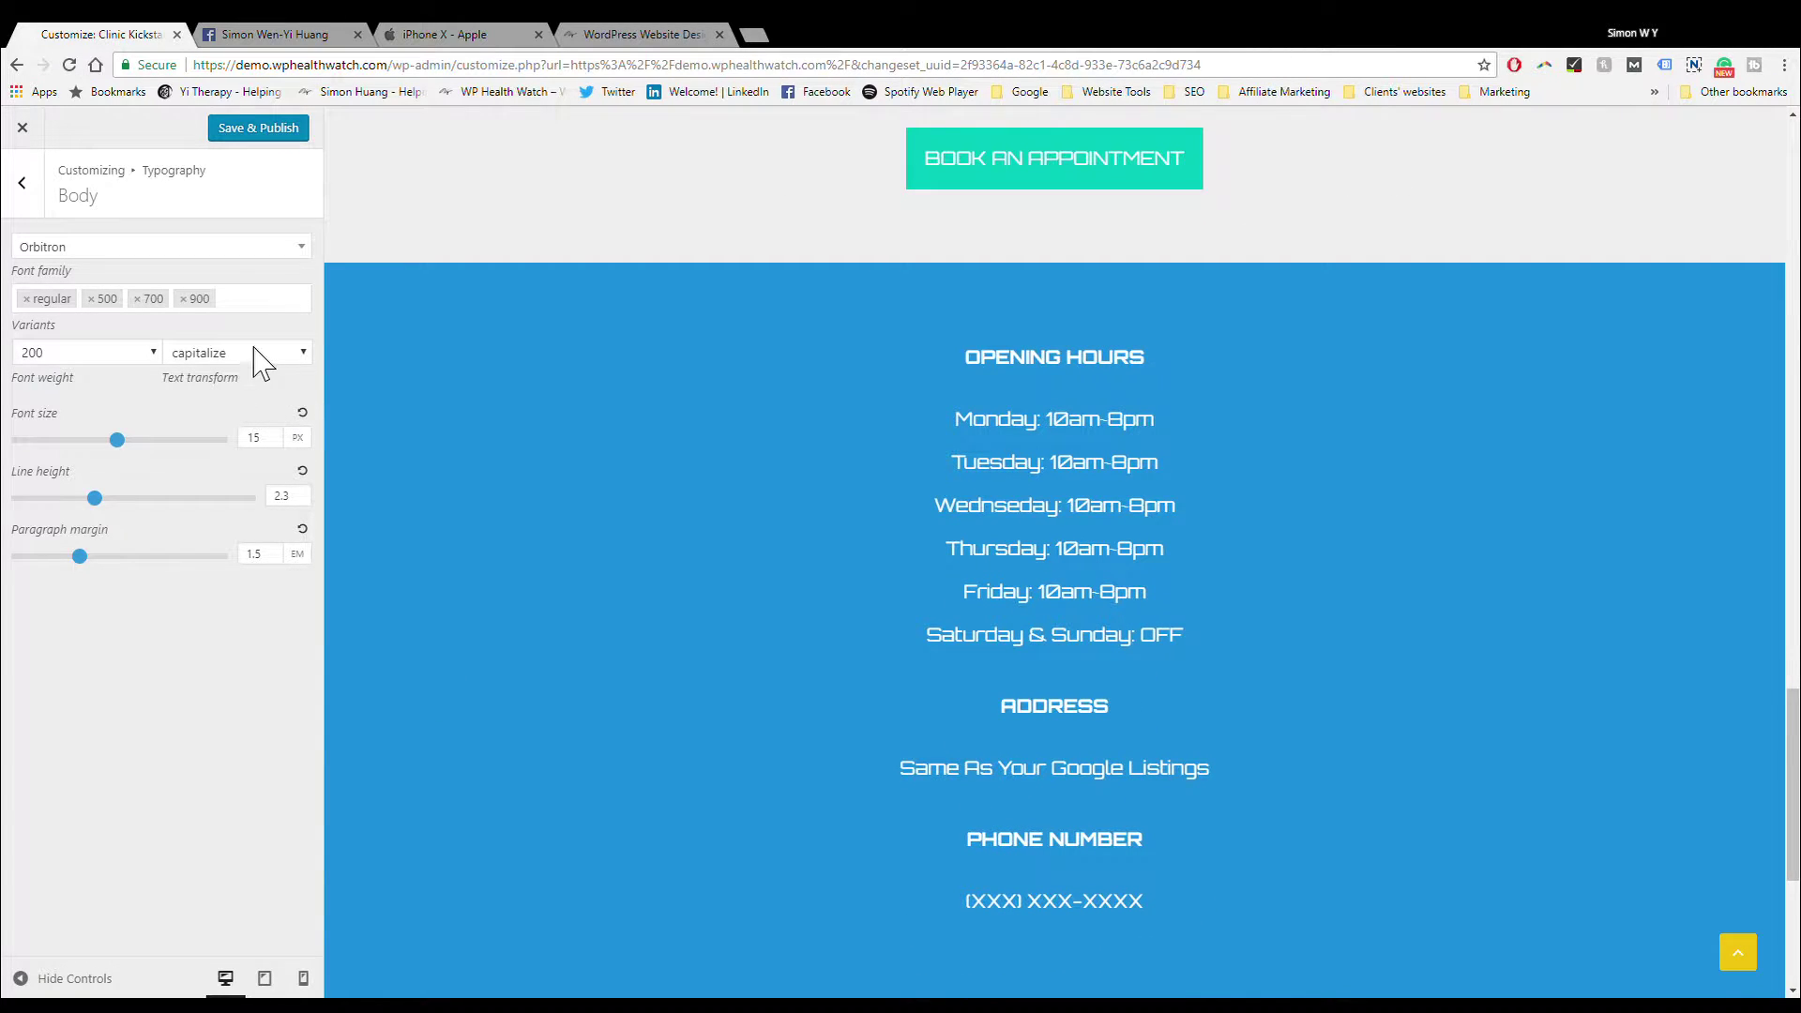
Step: Try uppercase and lowercase body text before setting the text transform to none, and set the font weight to 400
key(Down)
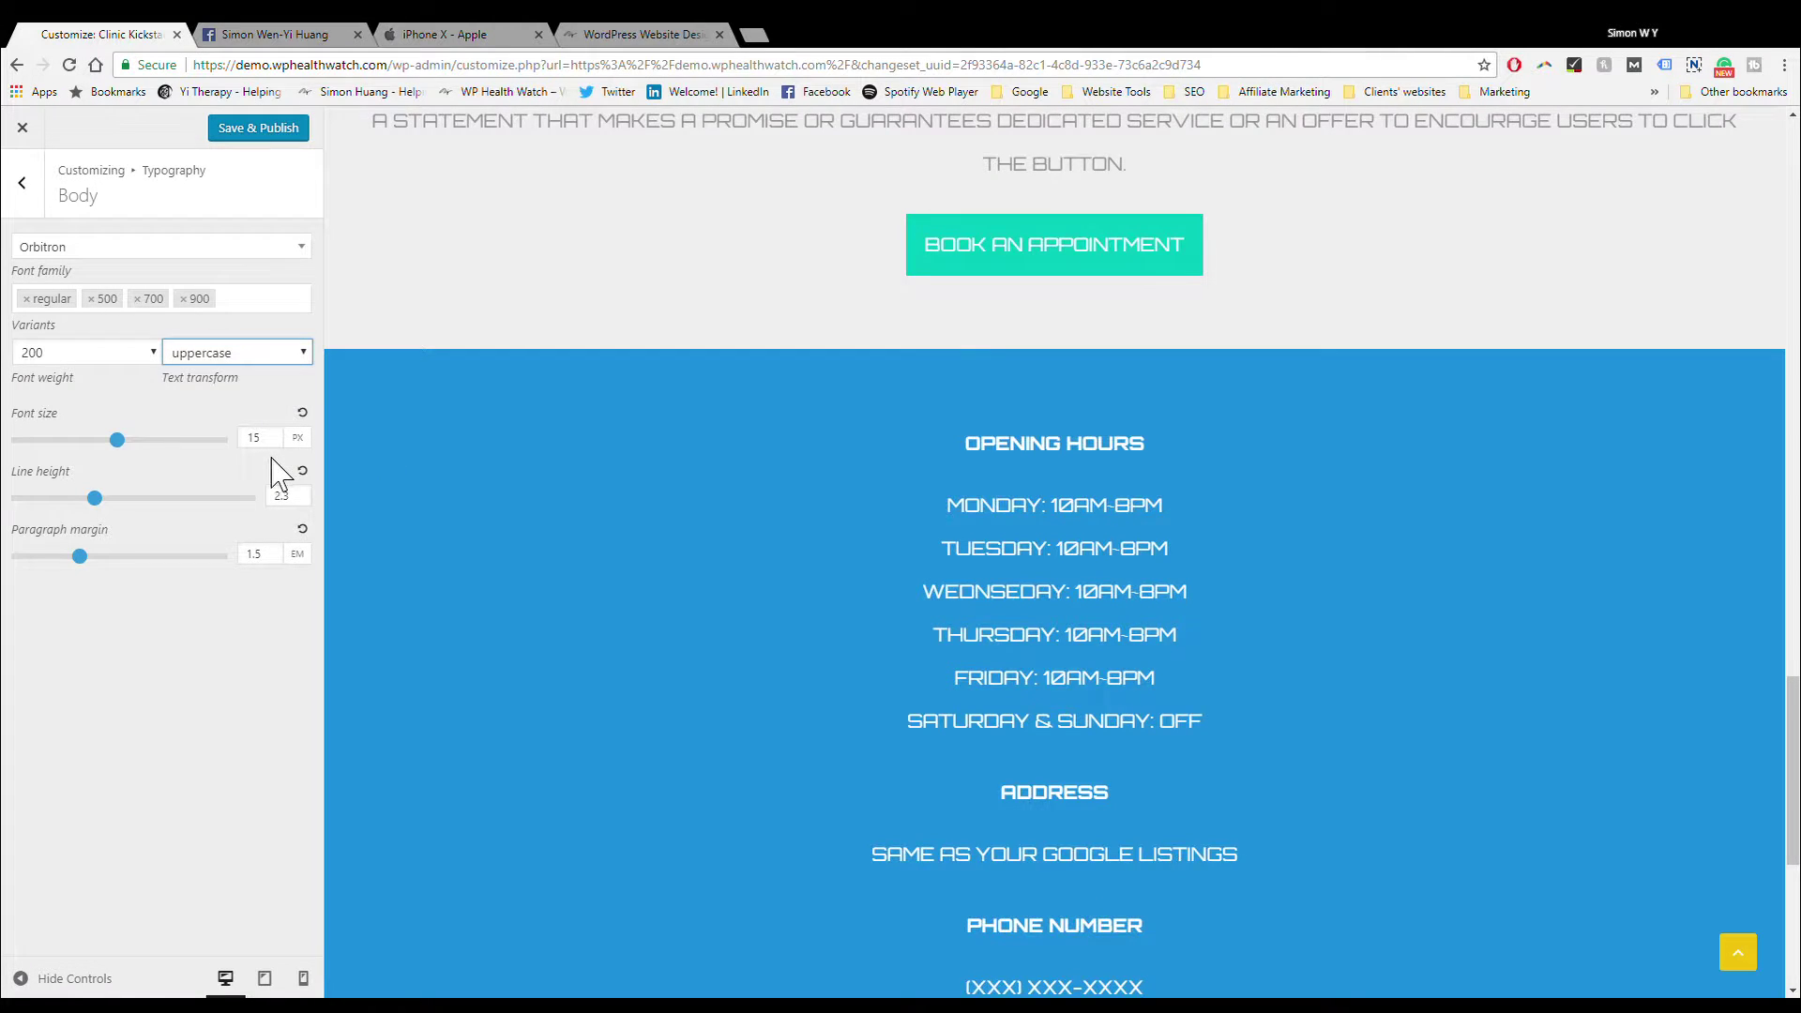
key(Down)
click(283, 357)
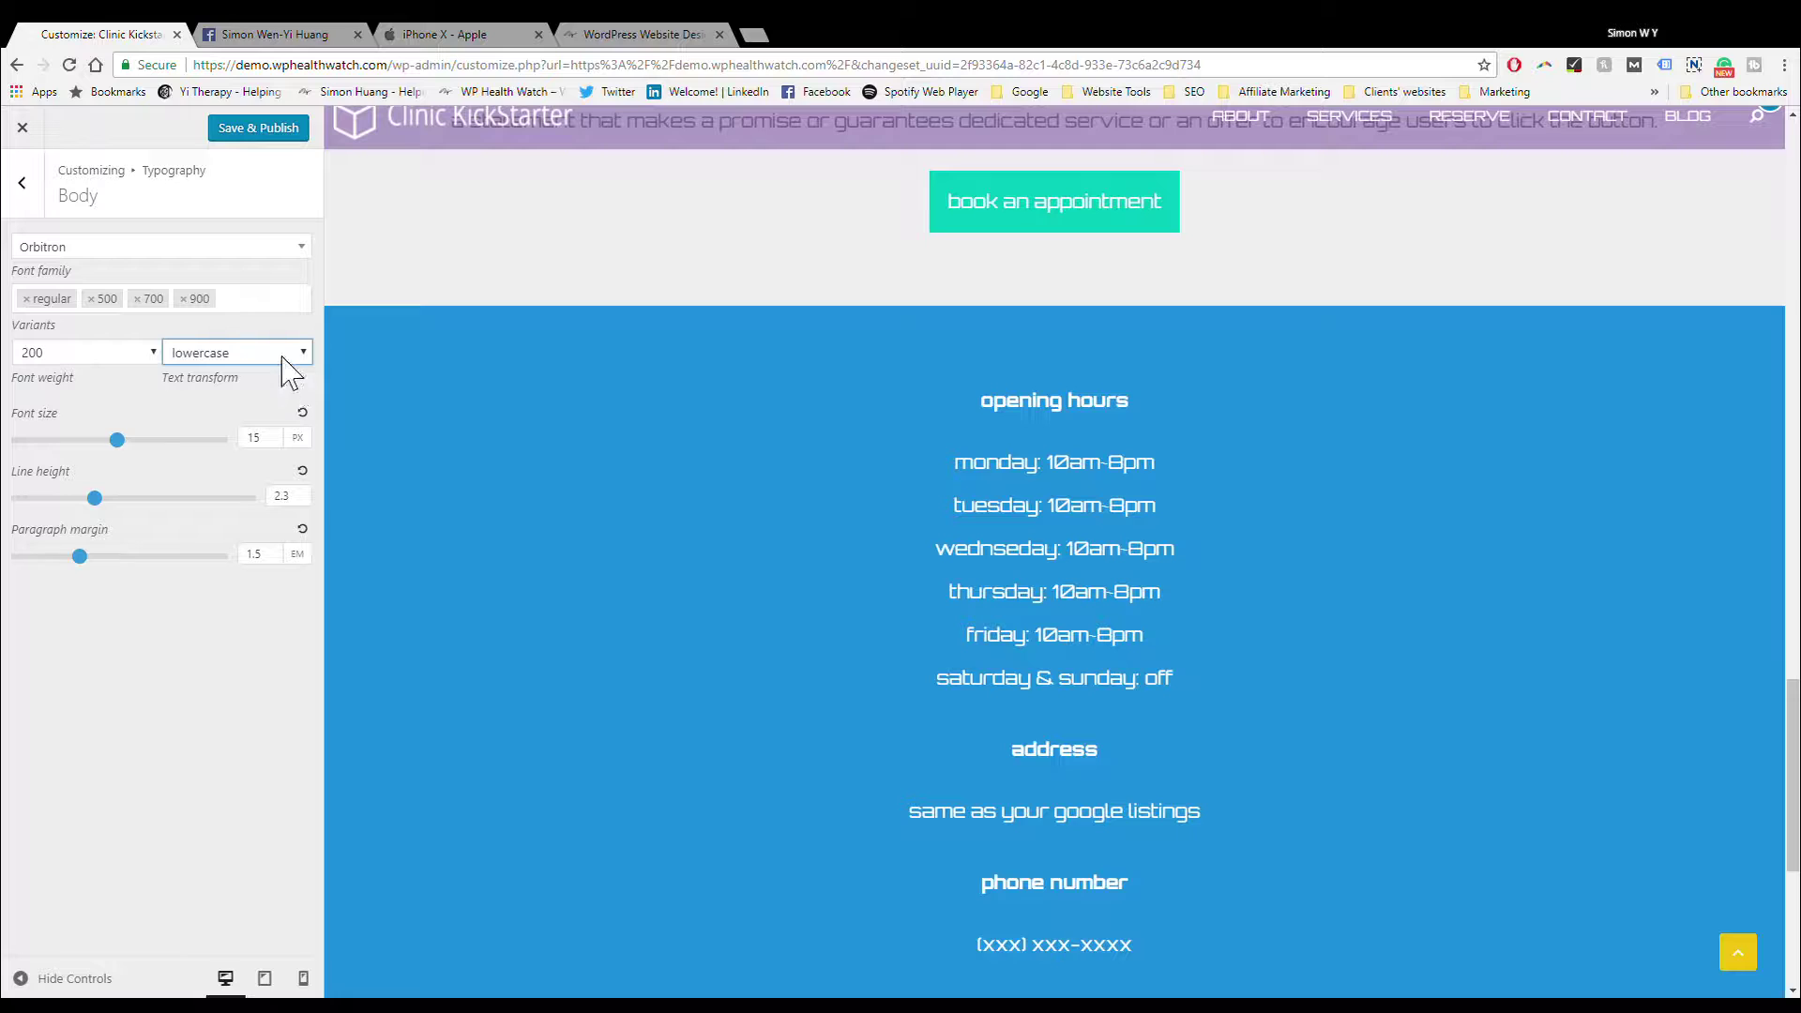
click(282, 387)
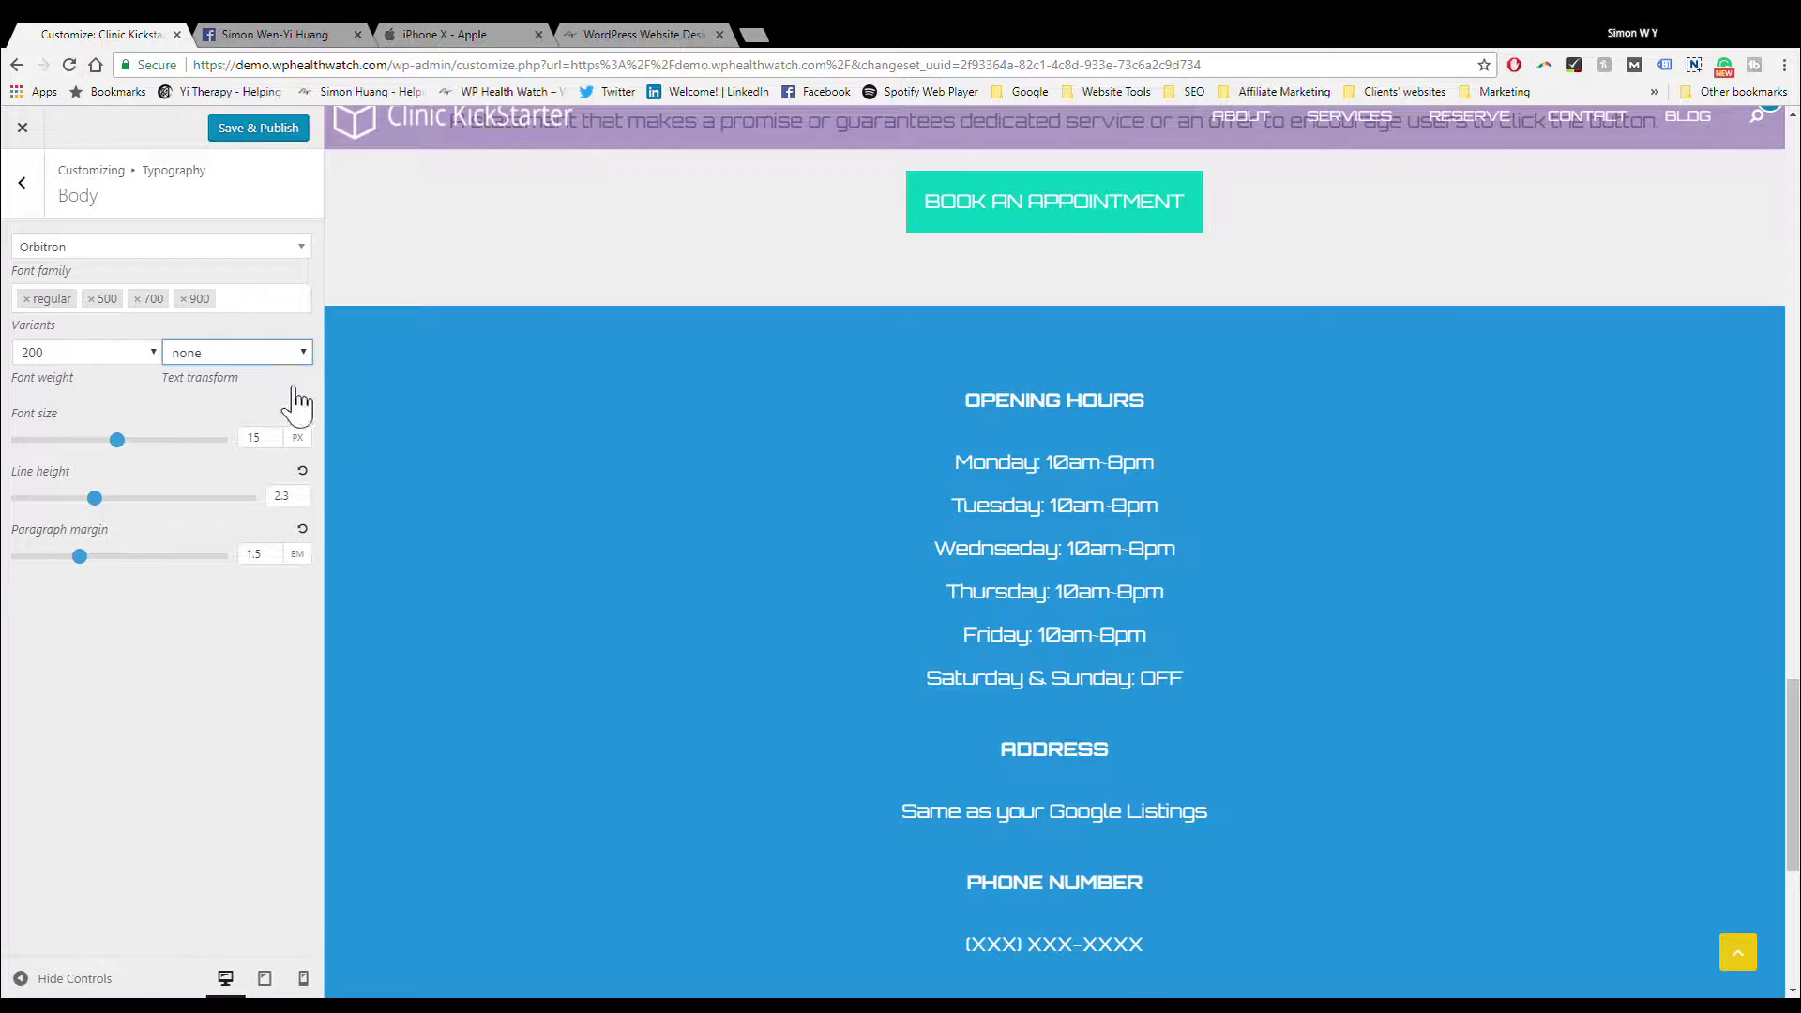
click(148, 355)
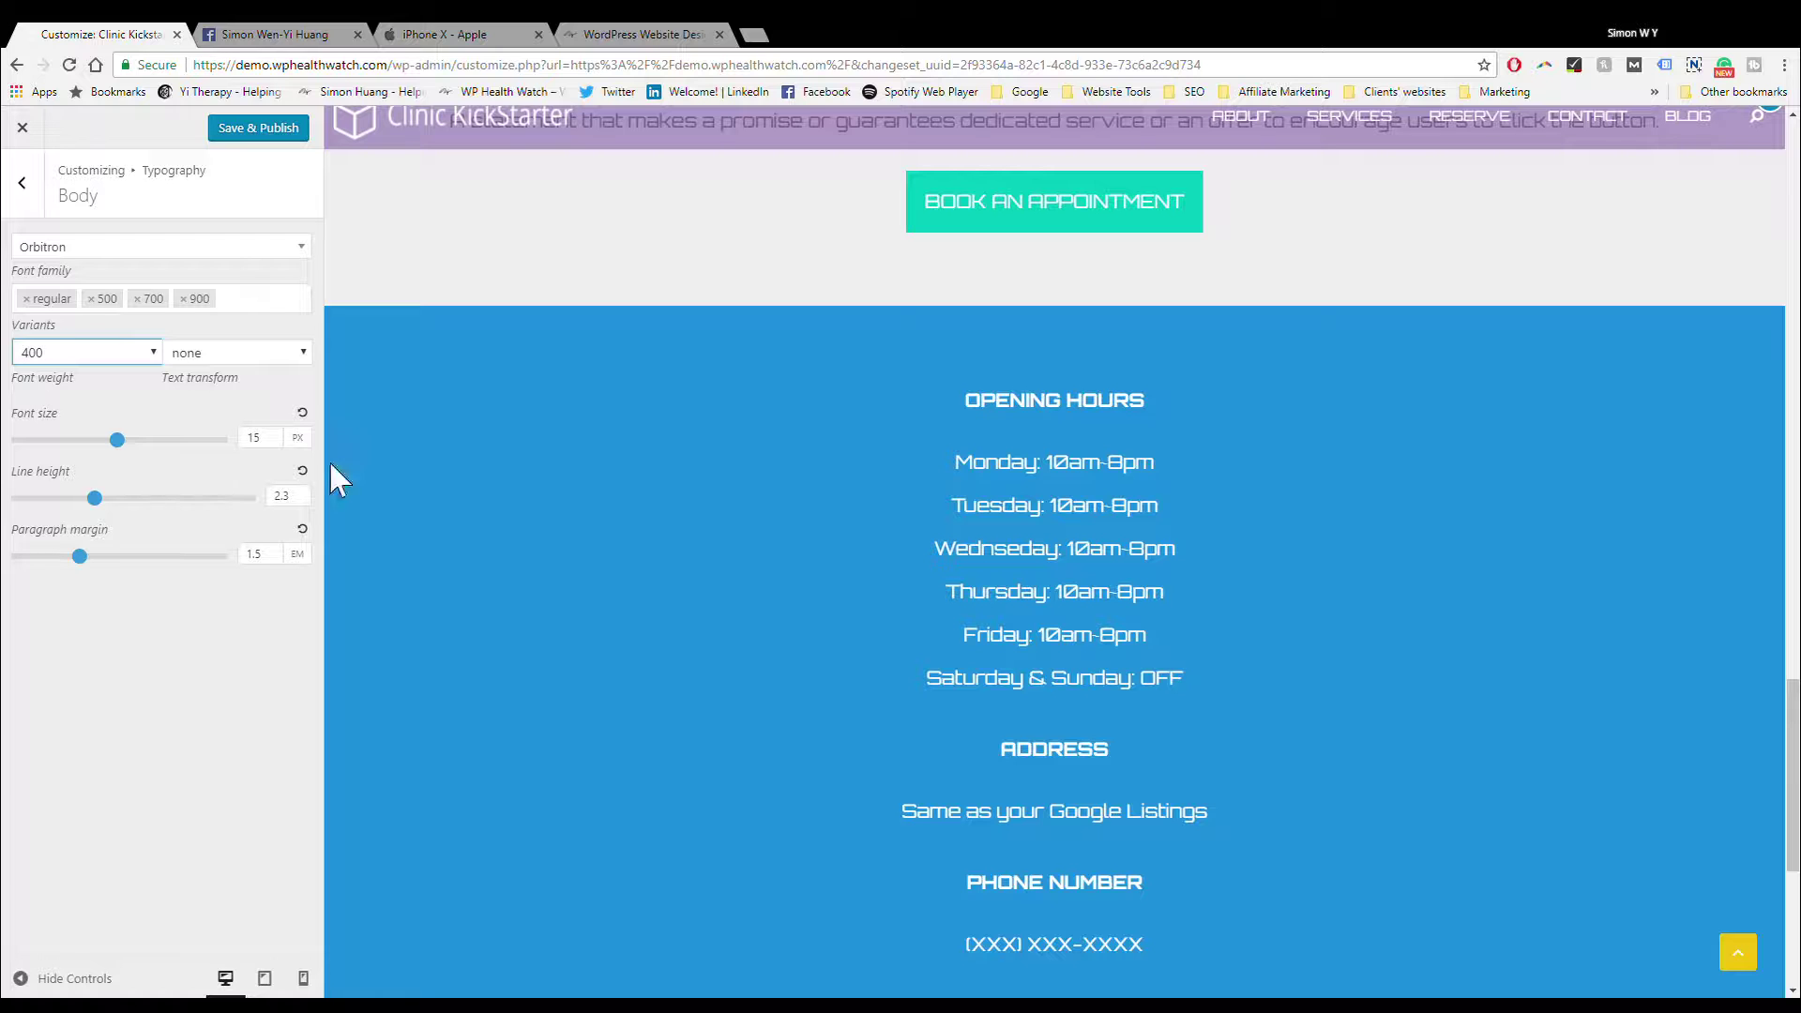
click(25, 185)
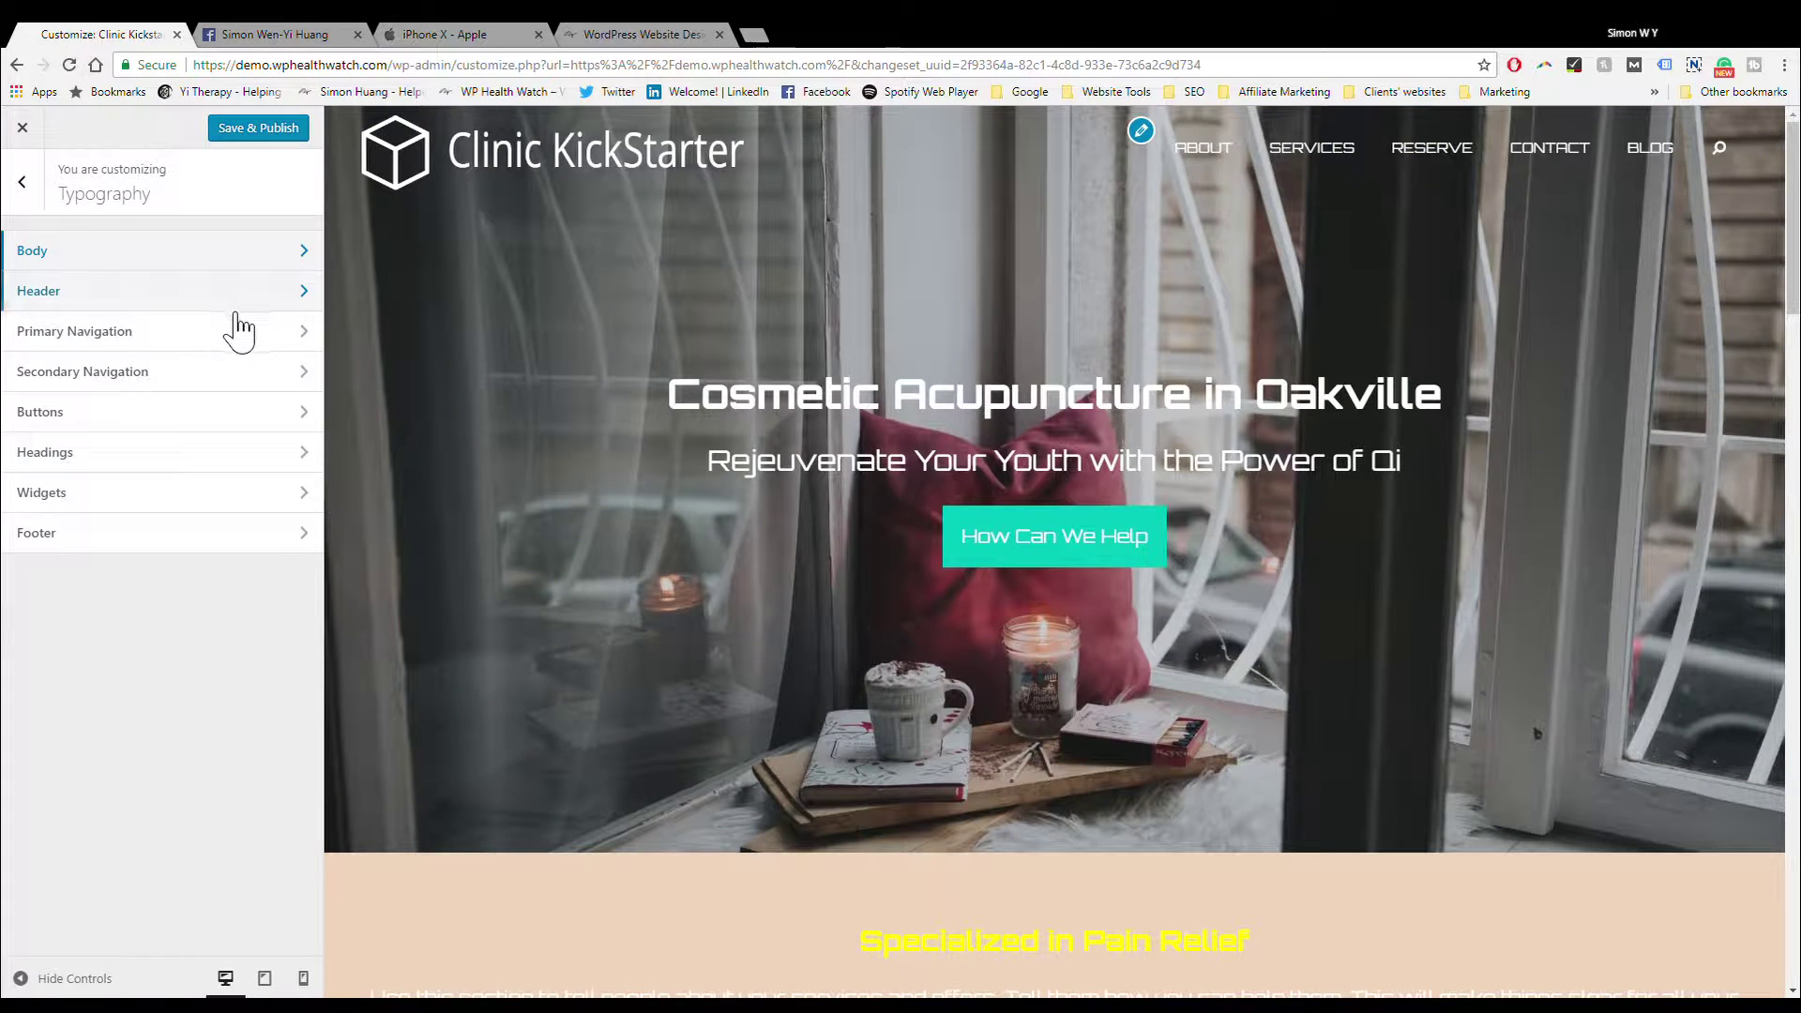
Step: Look over the Header typography settings and set the Primary Navigation font family to Century Gothic
click(171, 294)
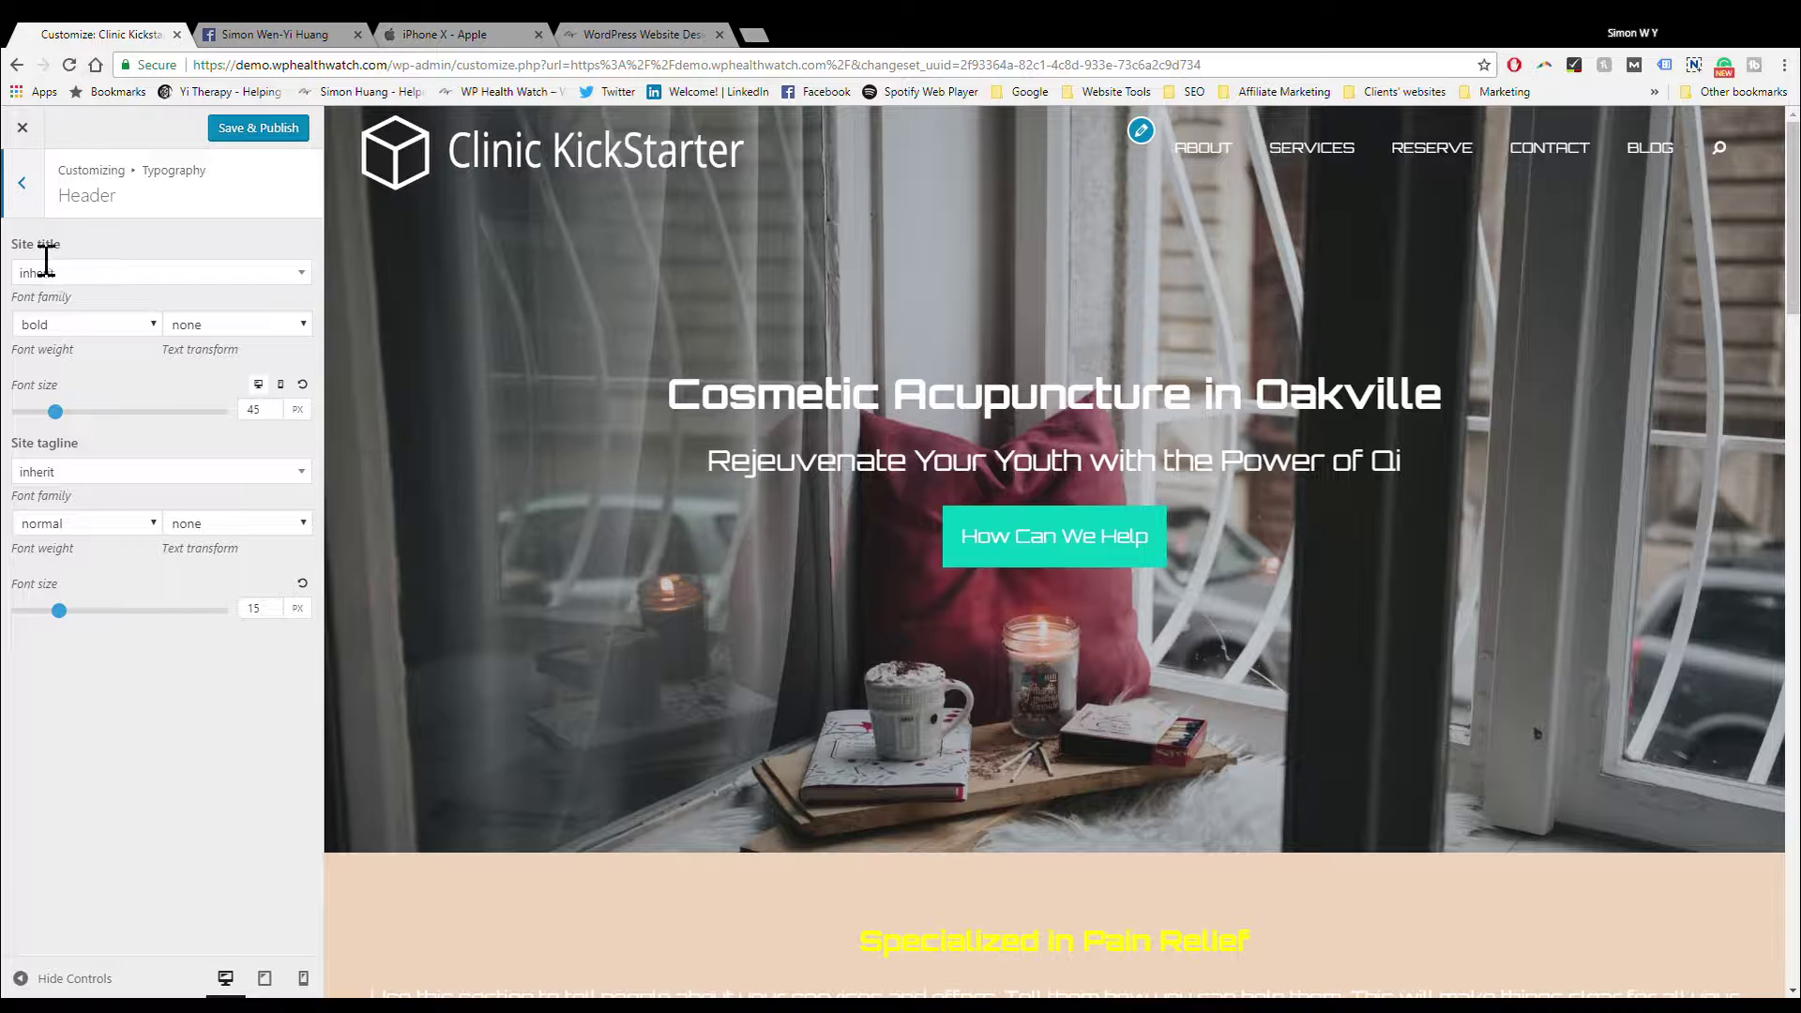
click(22, 183)
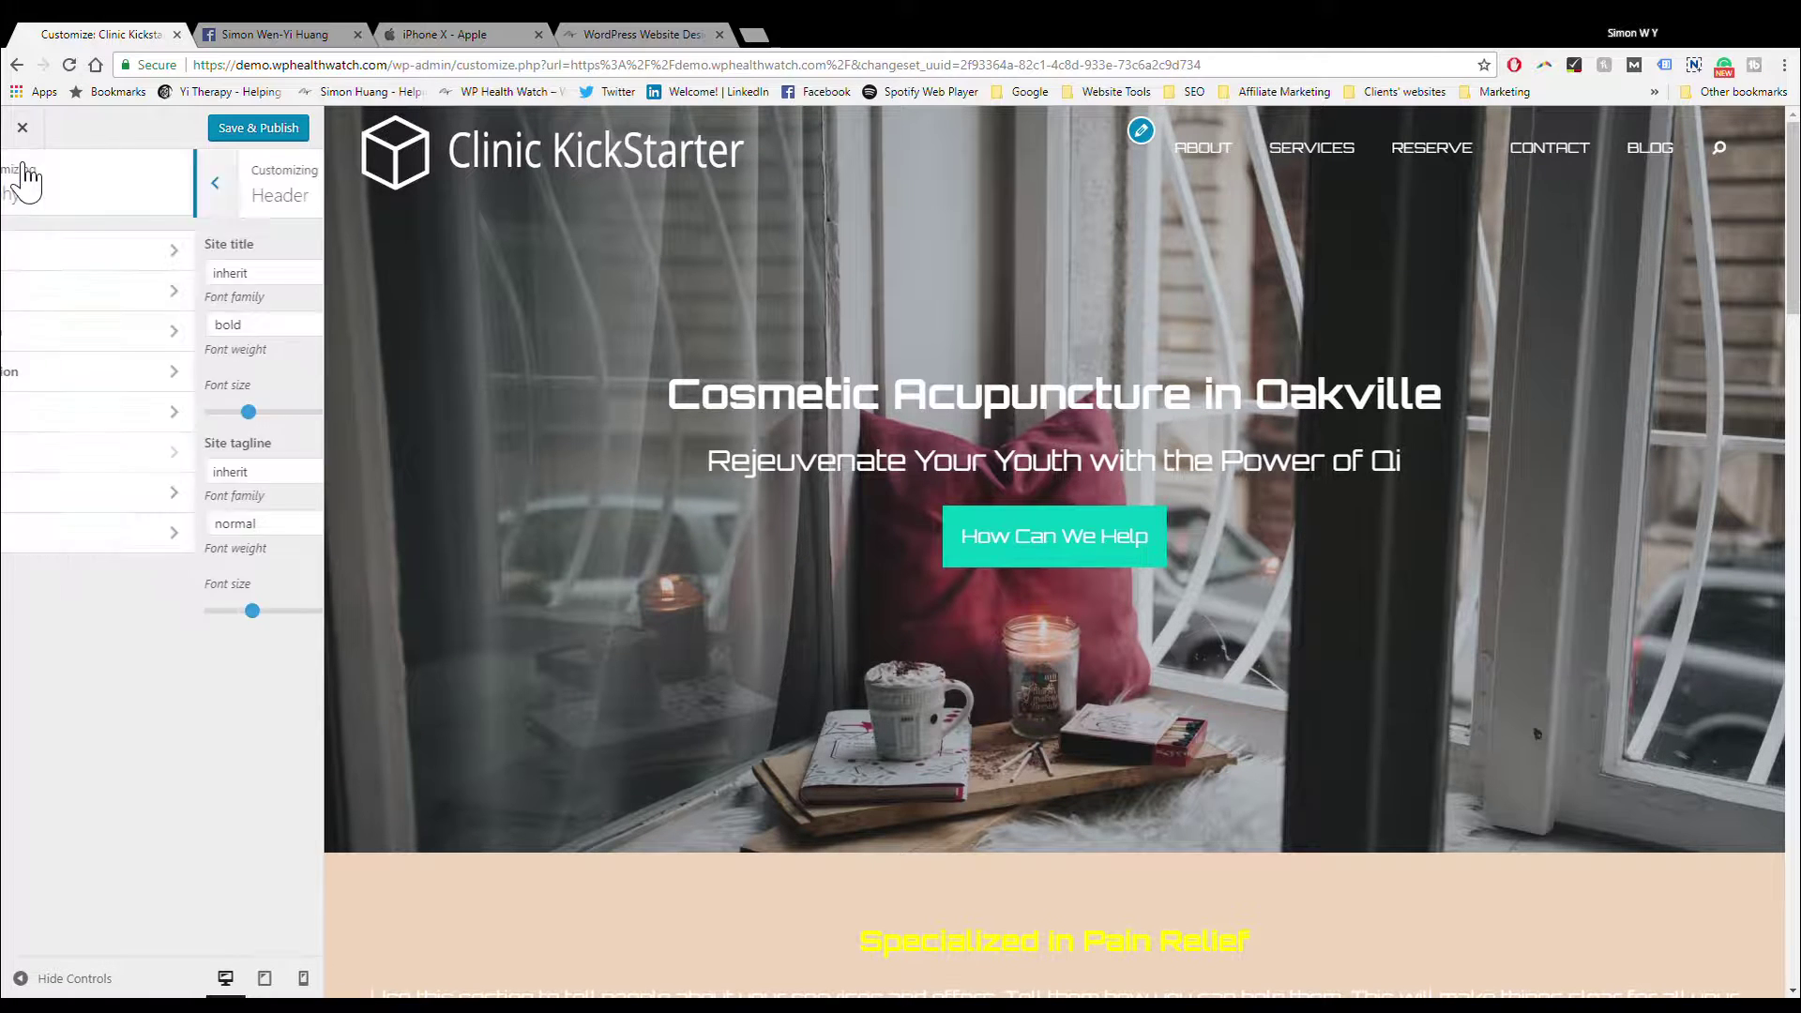
click(121, 336)
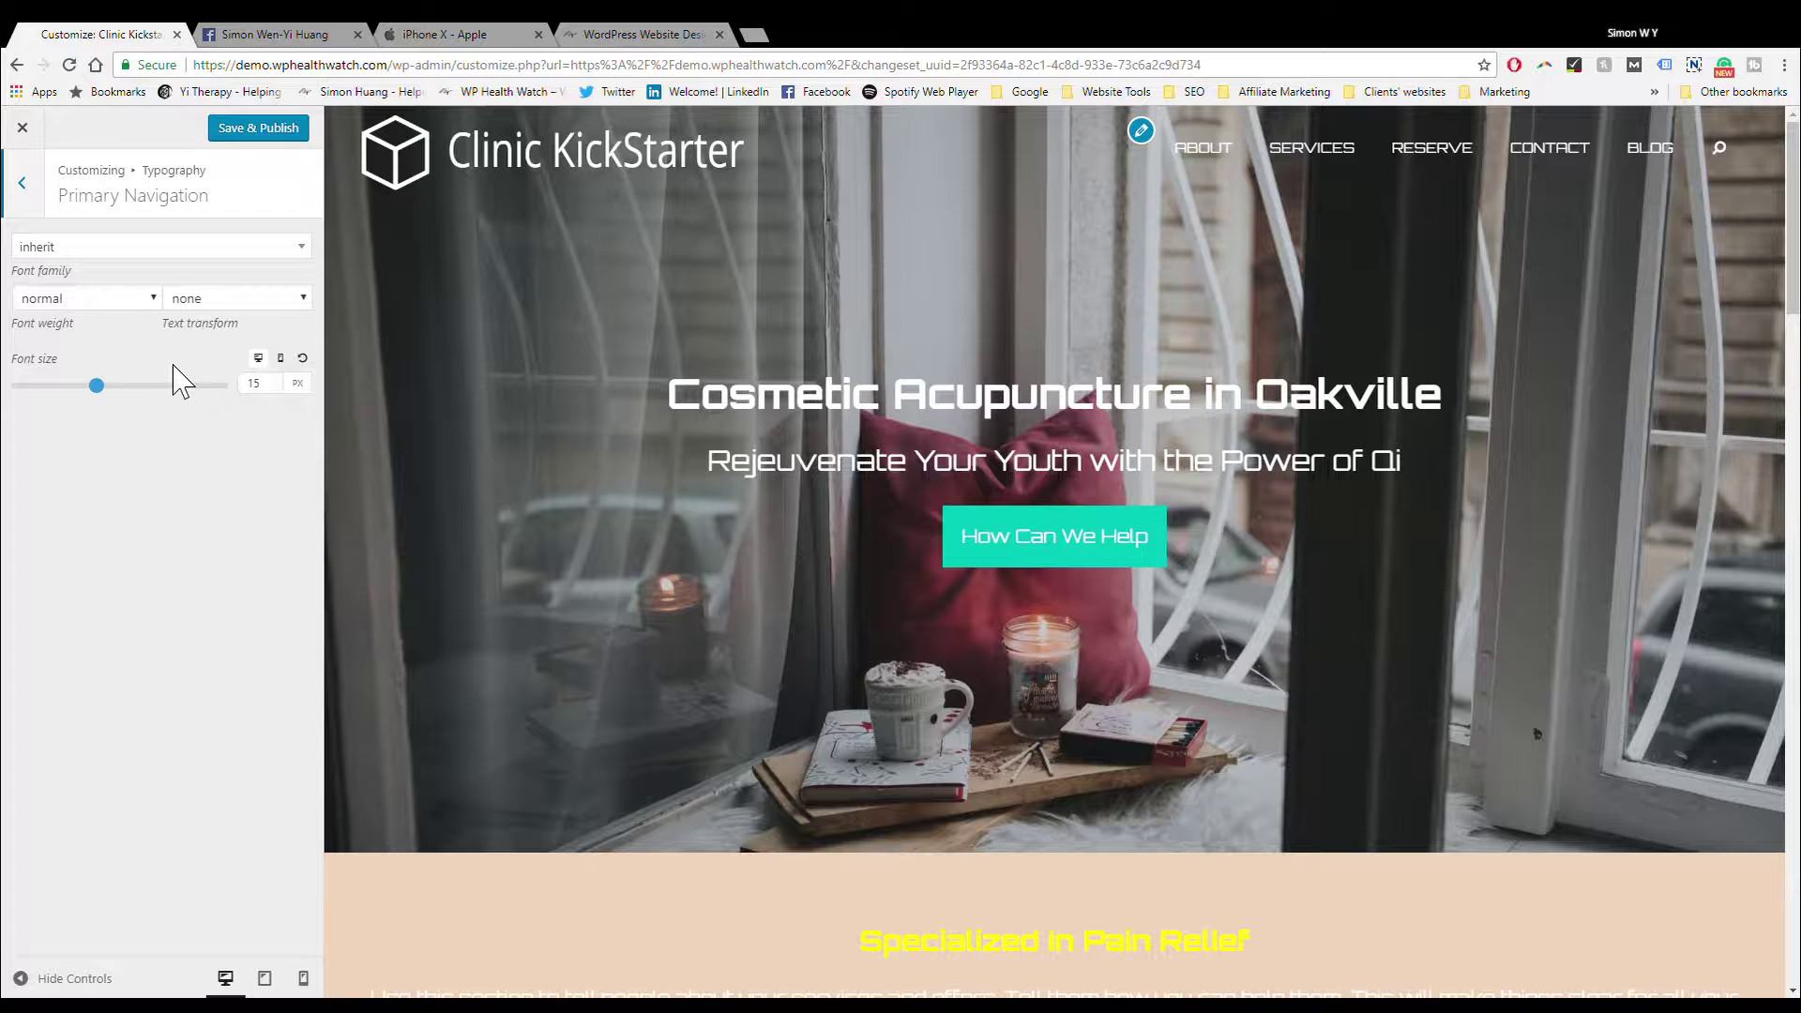
click(241, 247)
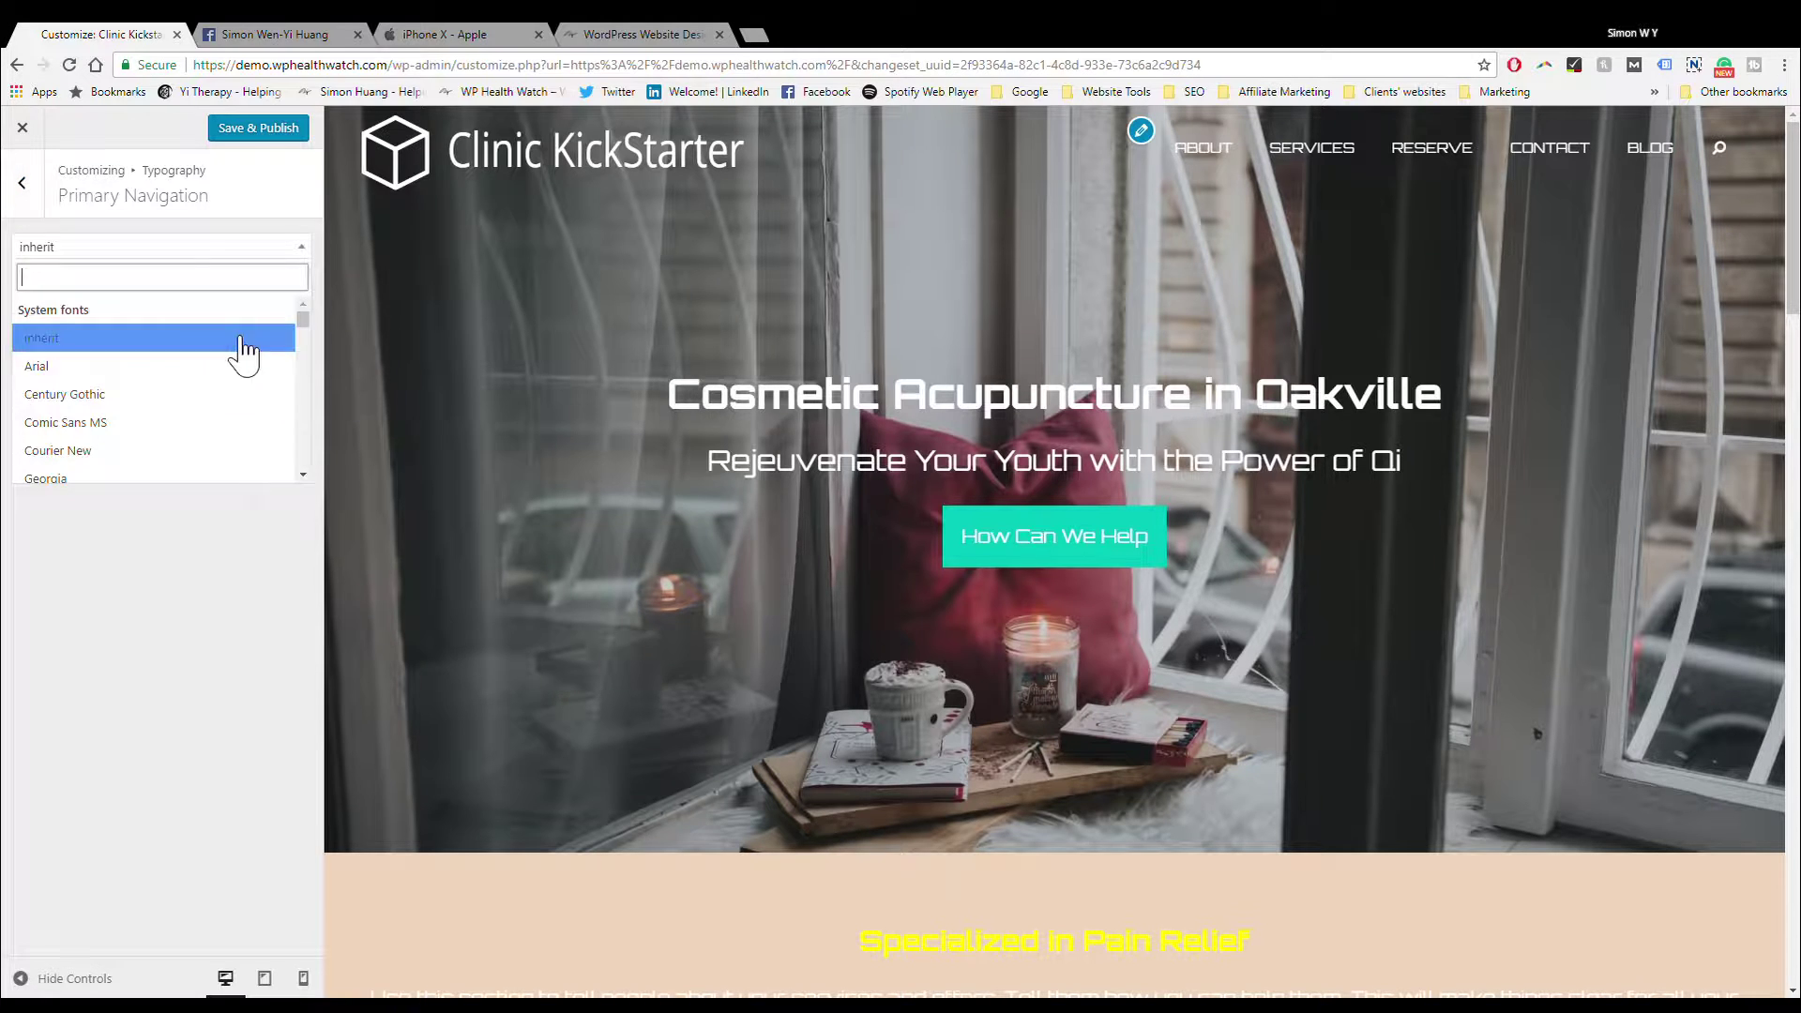
click(240, 399)
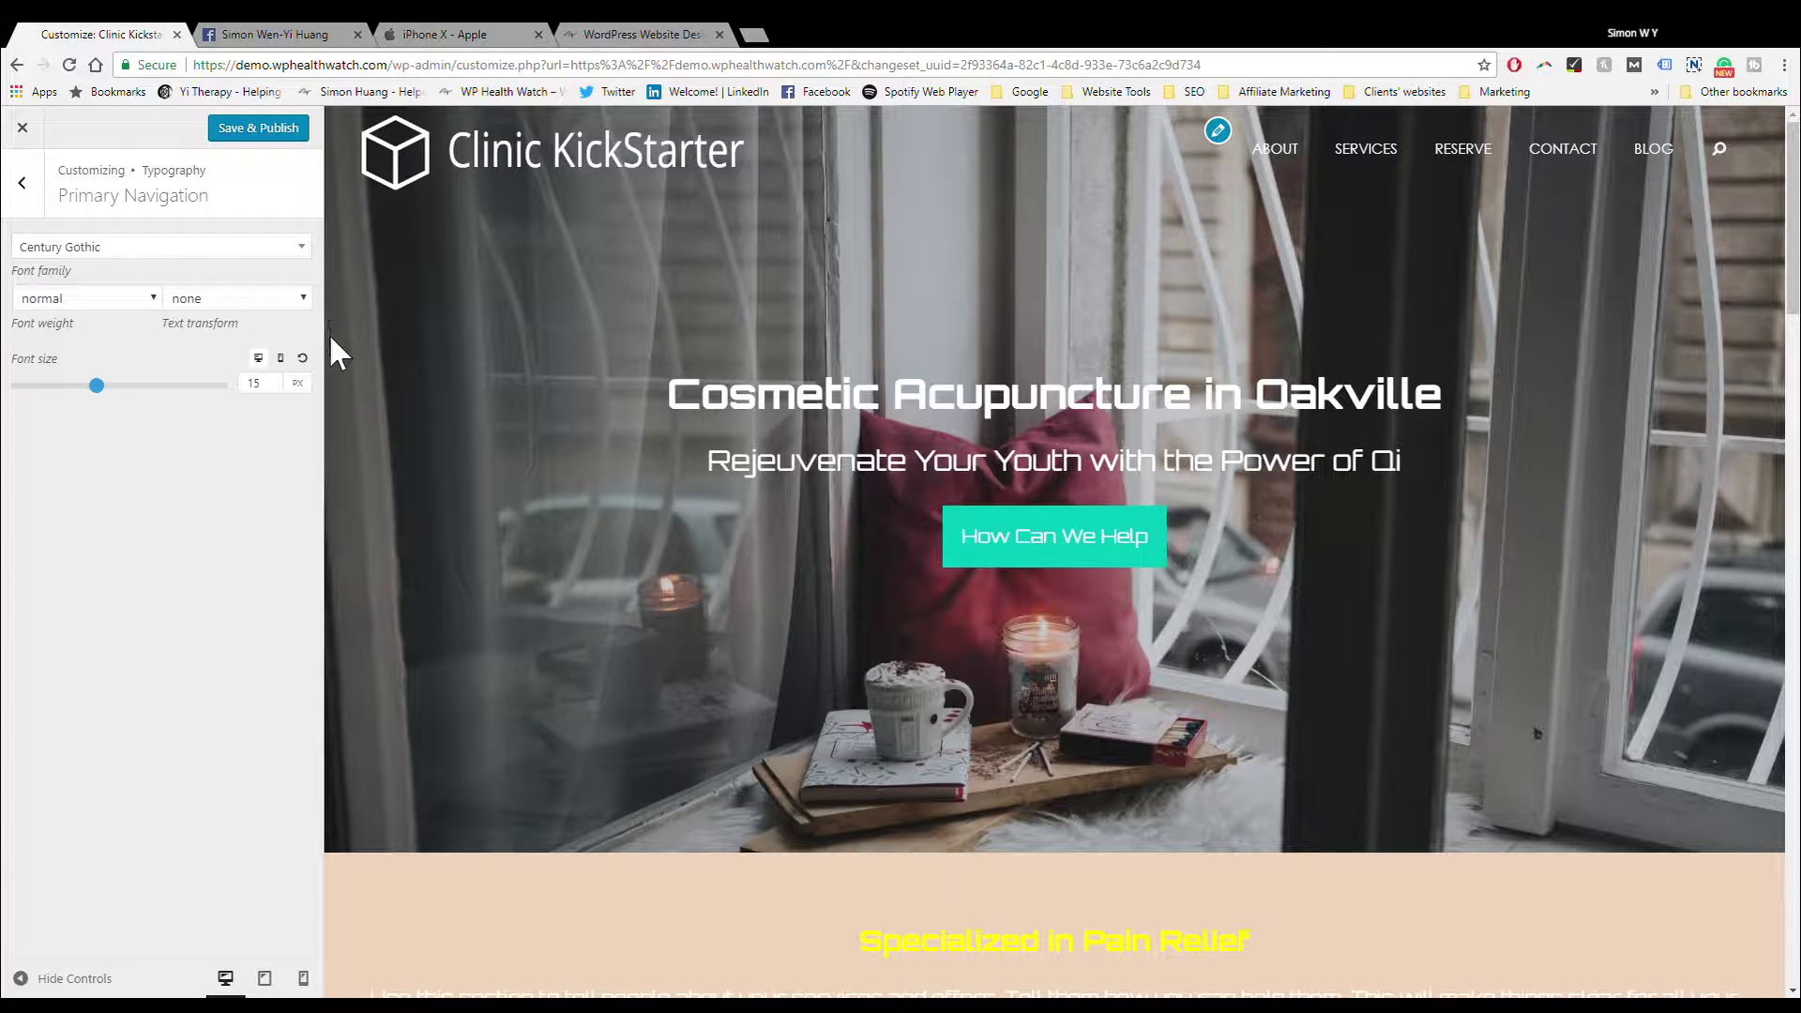
click(21, 183)
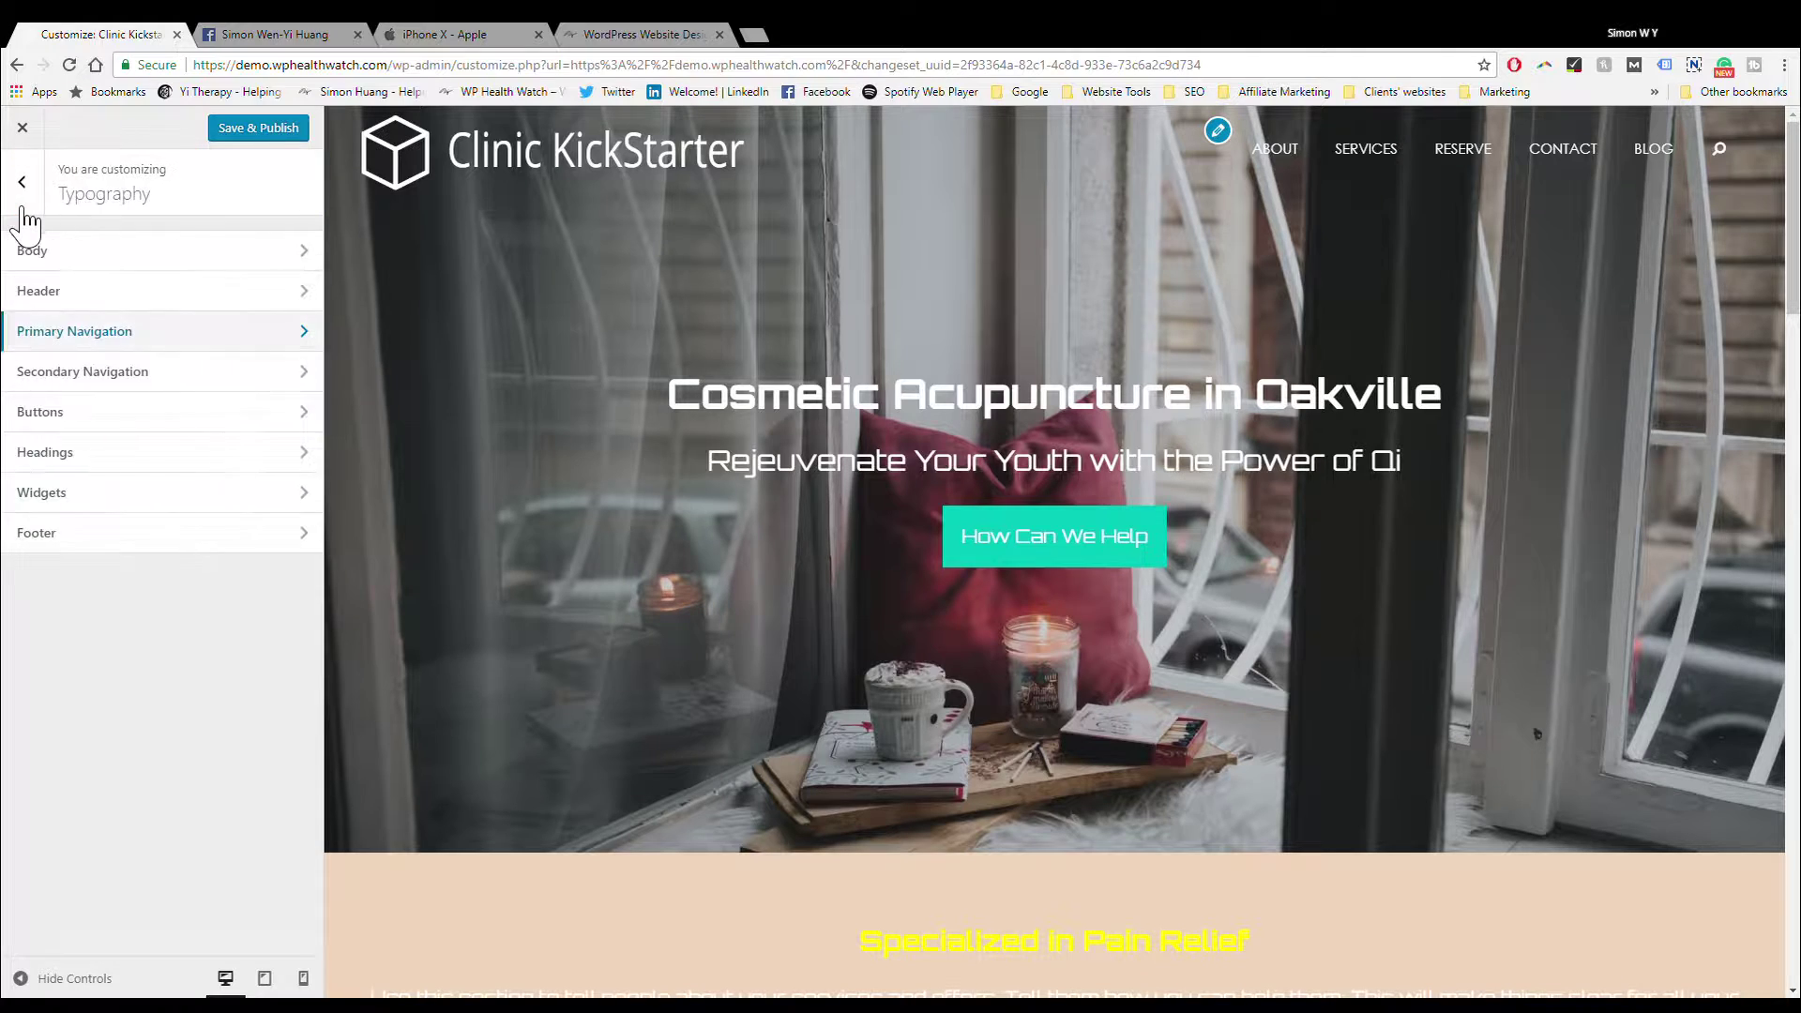
Step: Look over the Secondary Navigation typography settings and set the Buttons font family to Comic Sans MS
click(86, 380)
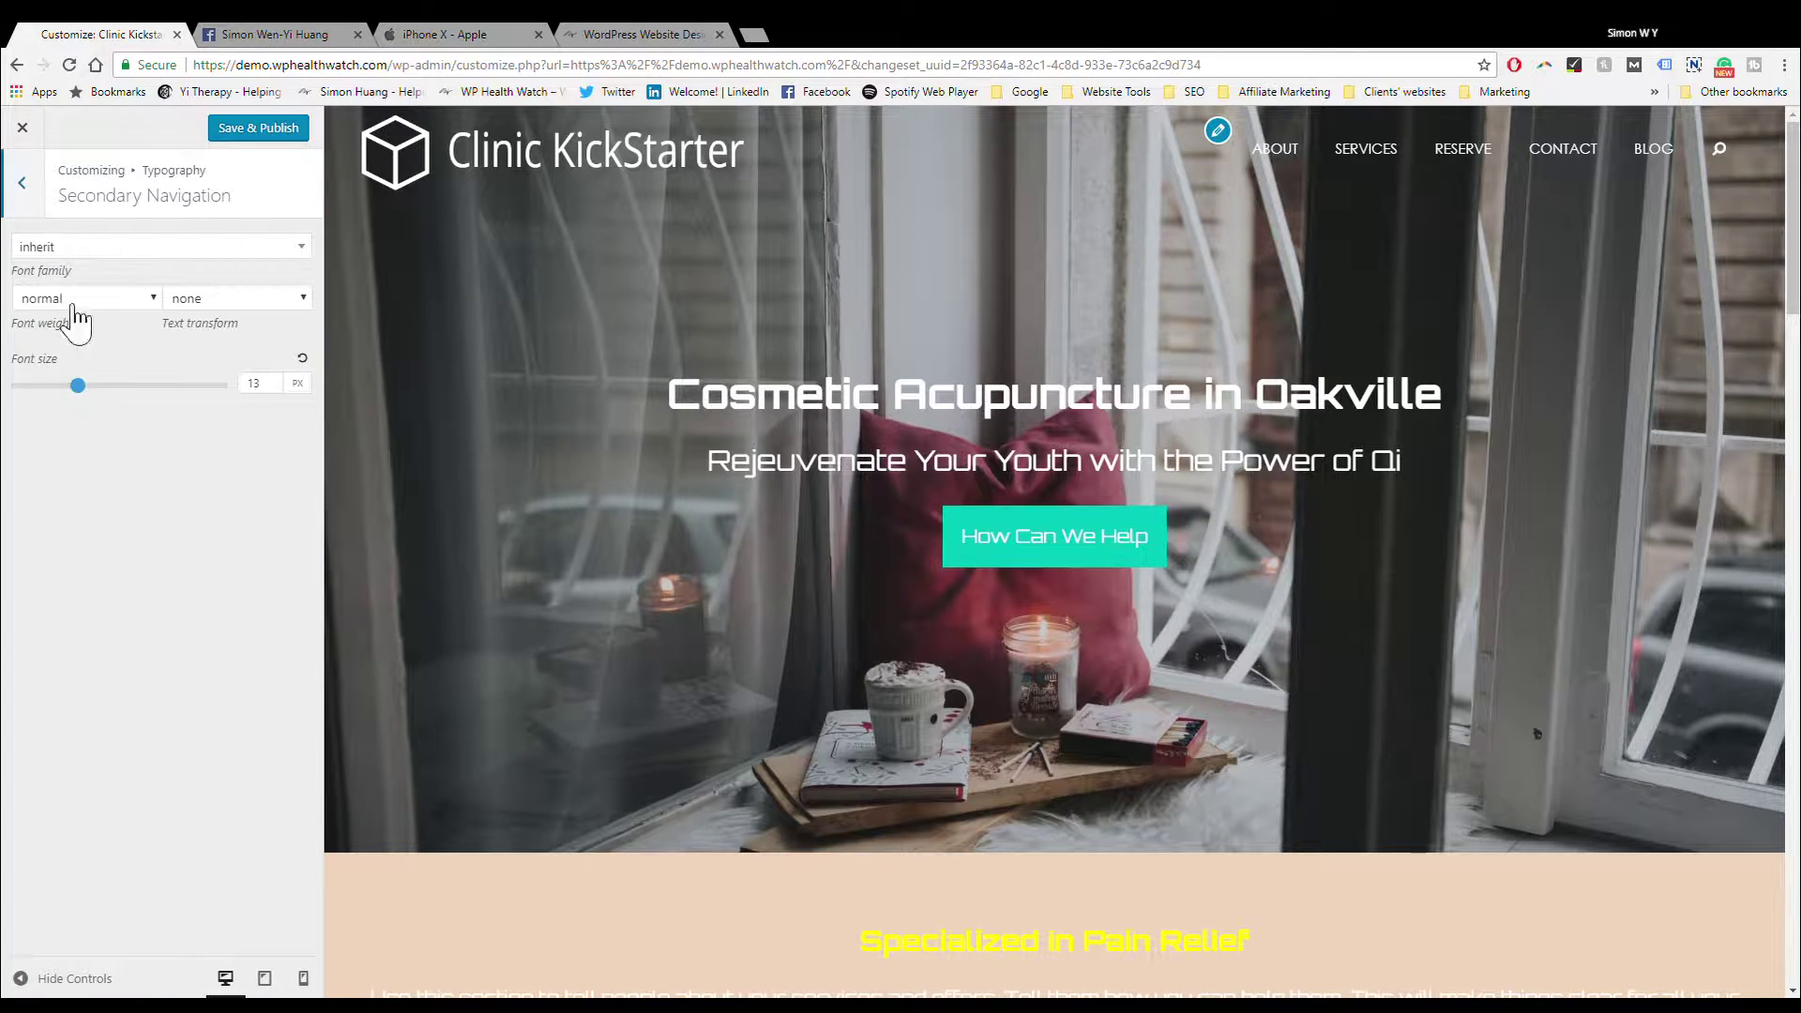
click(30, 197)
click(187, 417)
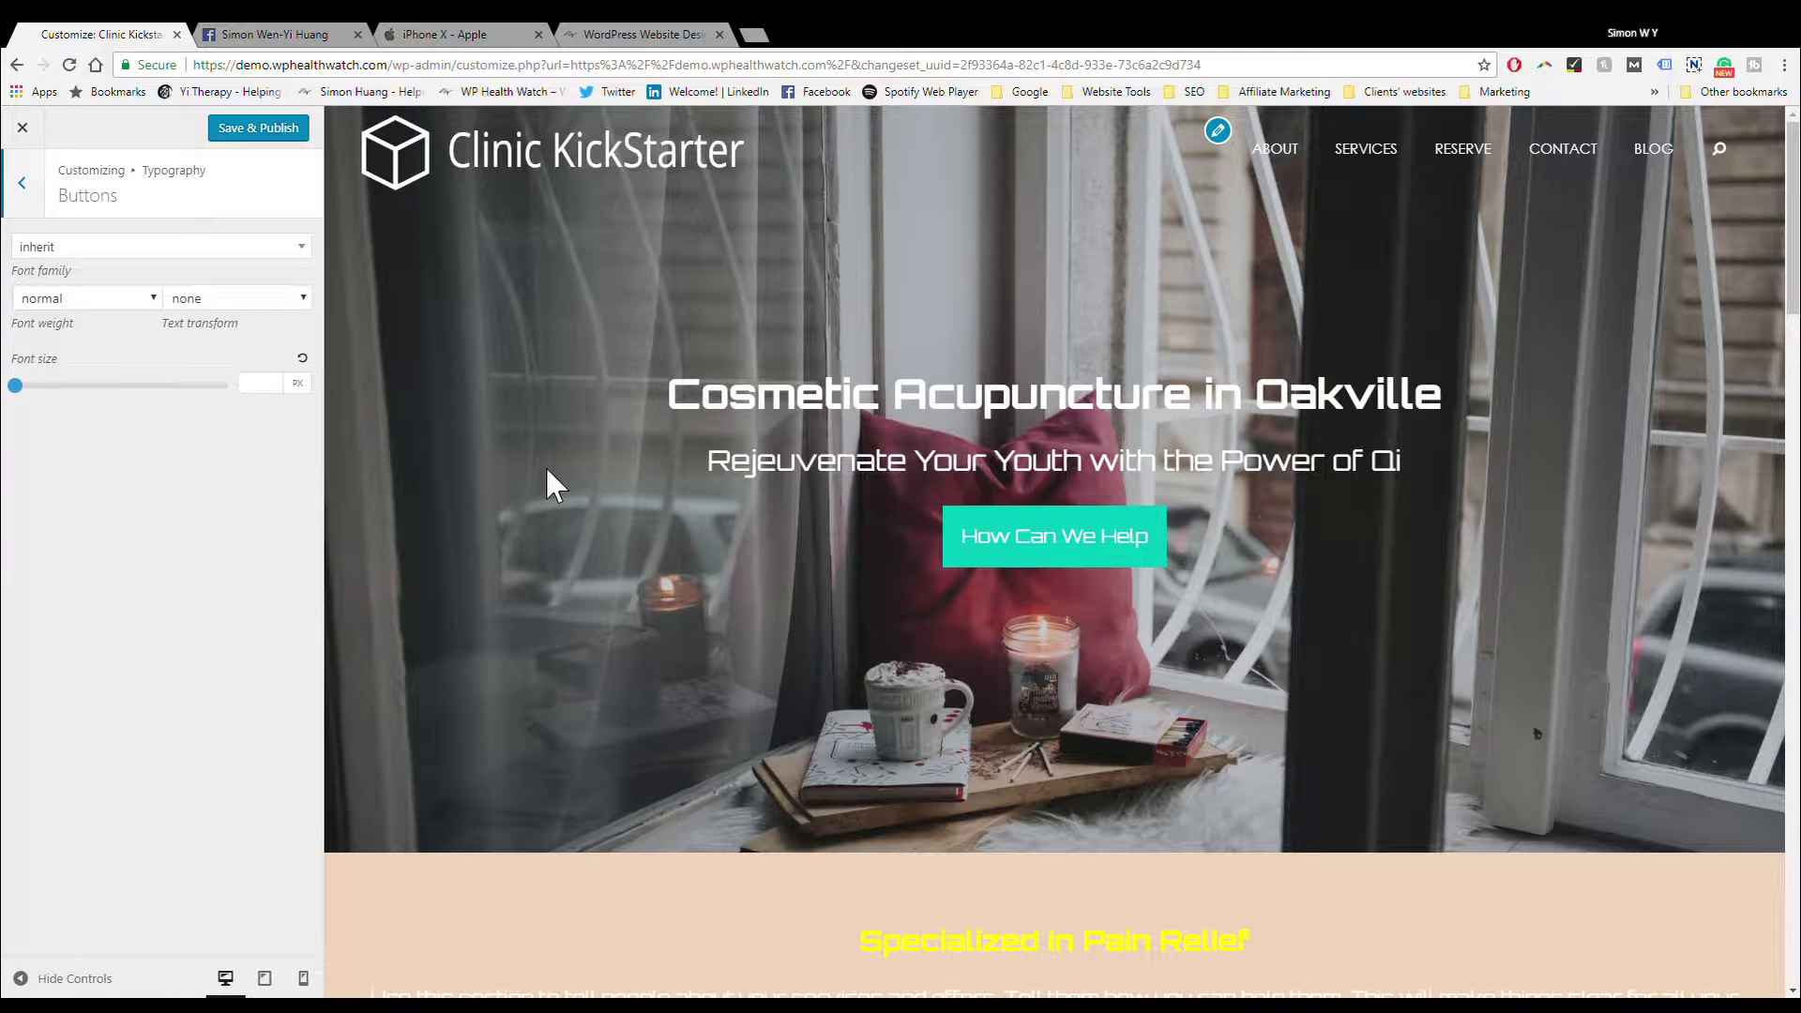
click(160, 247)
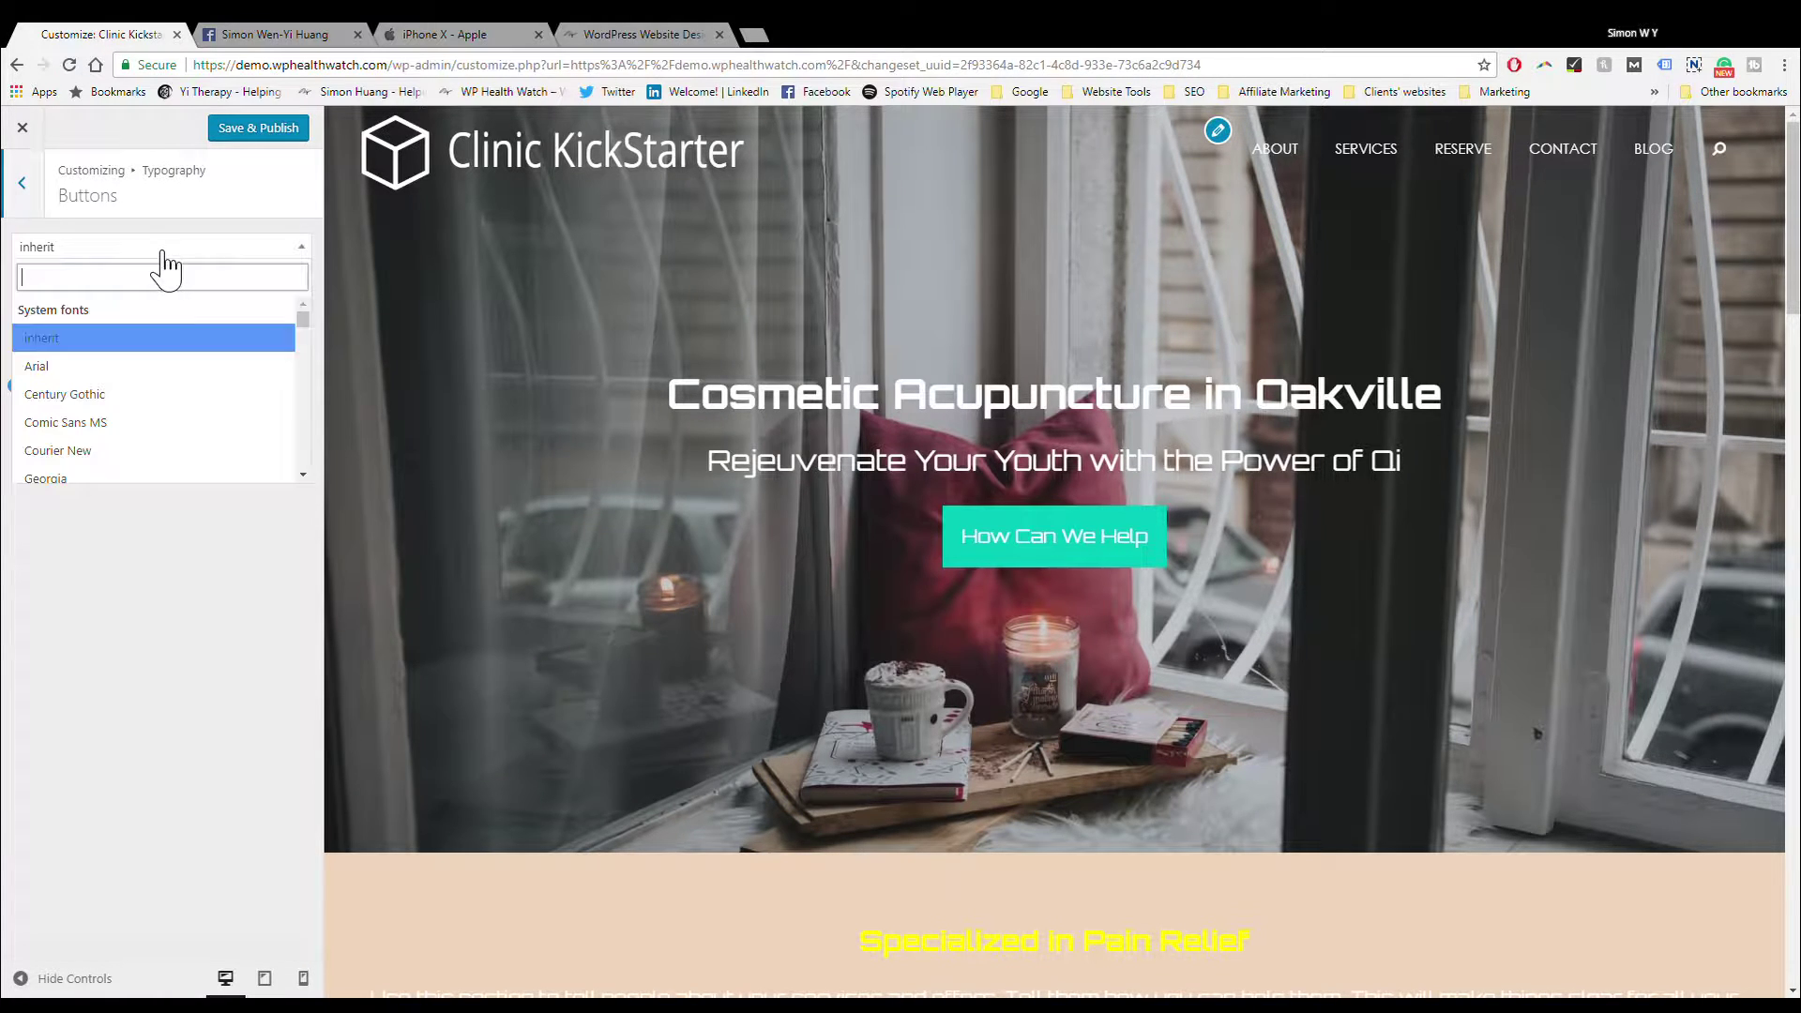
click(208, 424)
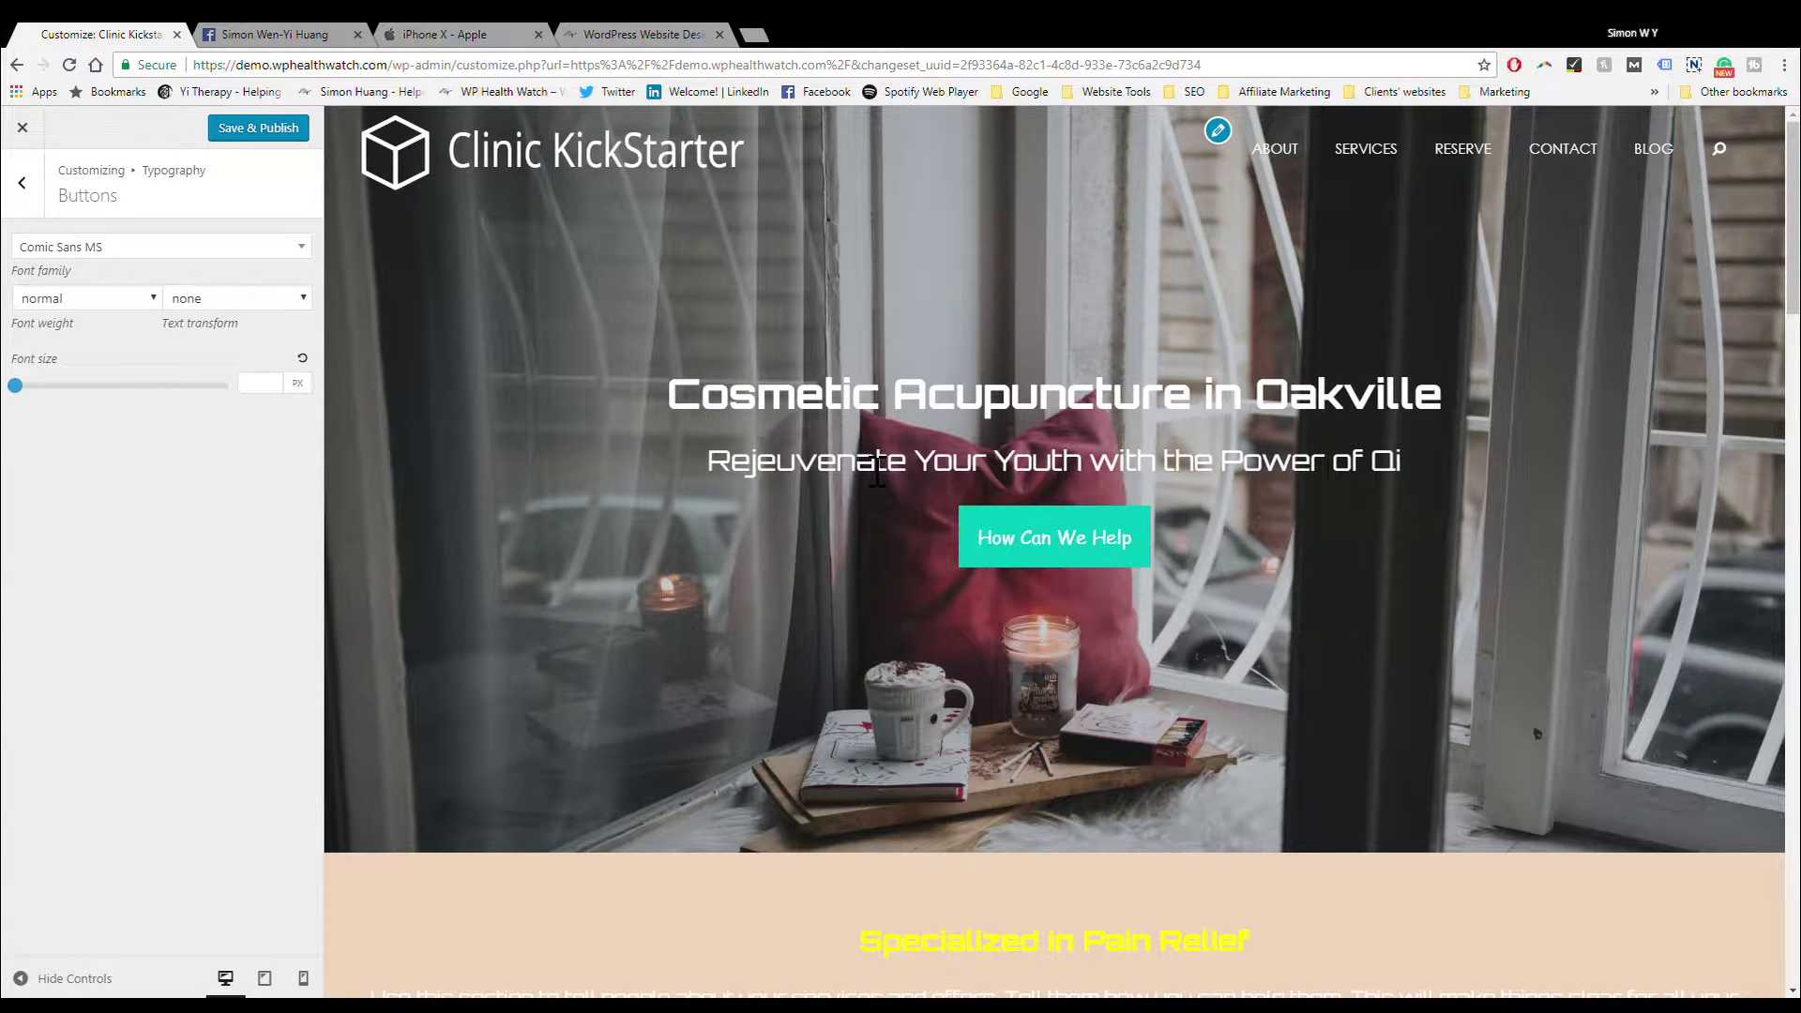
click(22, 182)
Step: Try Arial as the Heading 1 font family before setting it to Century Gothic in the Headings typography
click(185, 452)
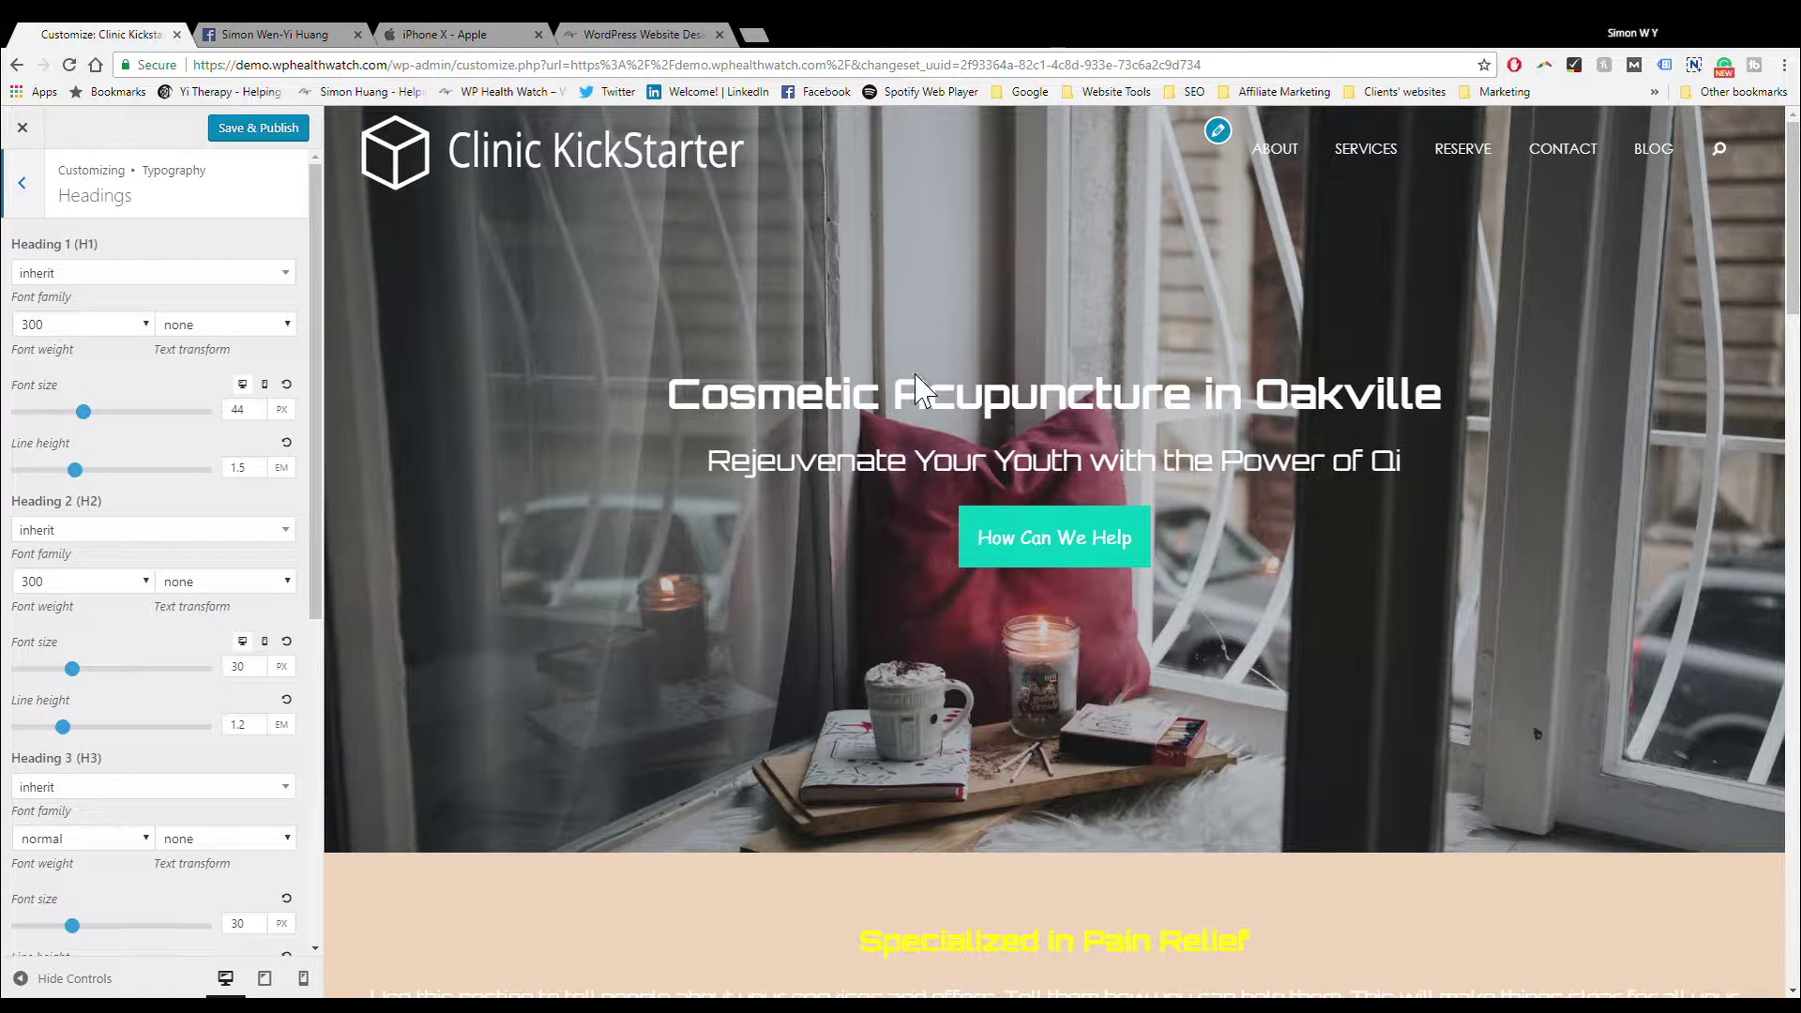
click(284, 273)
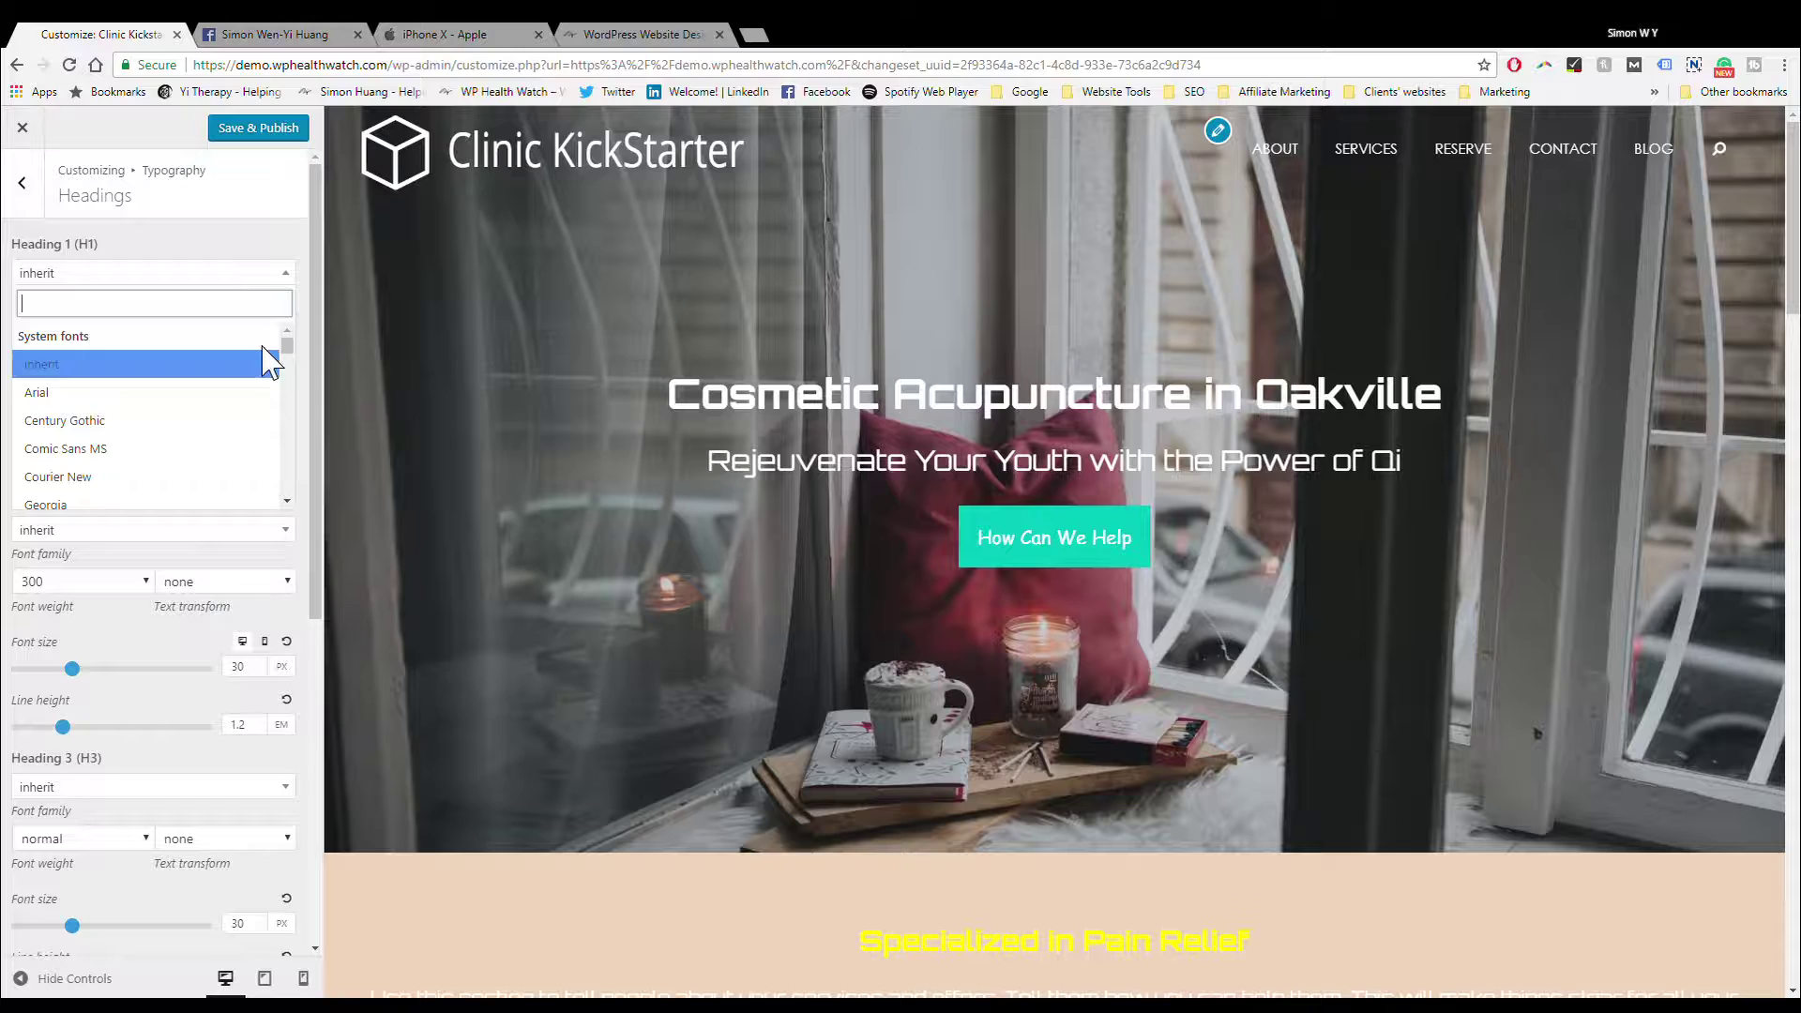
click(272, 391)
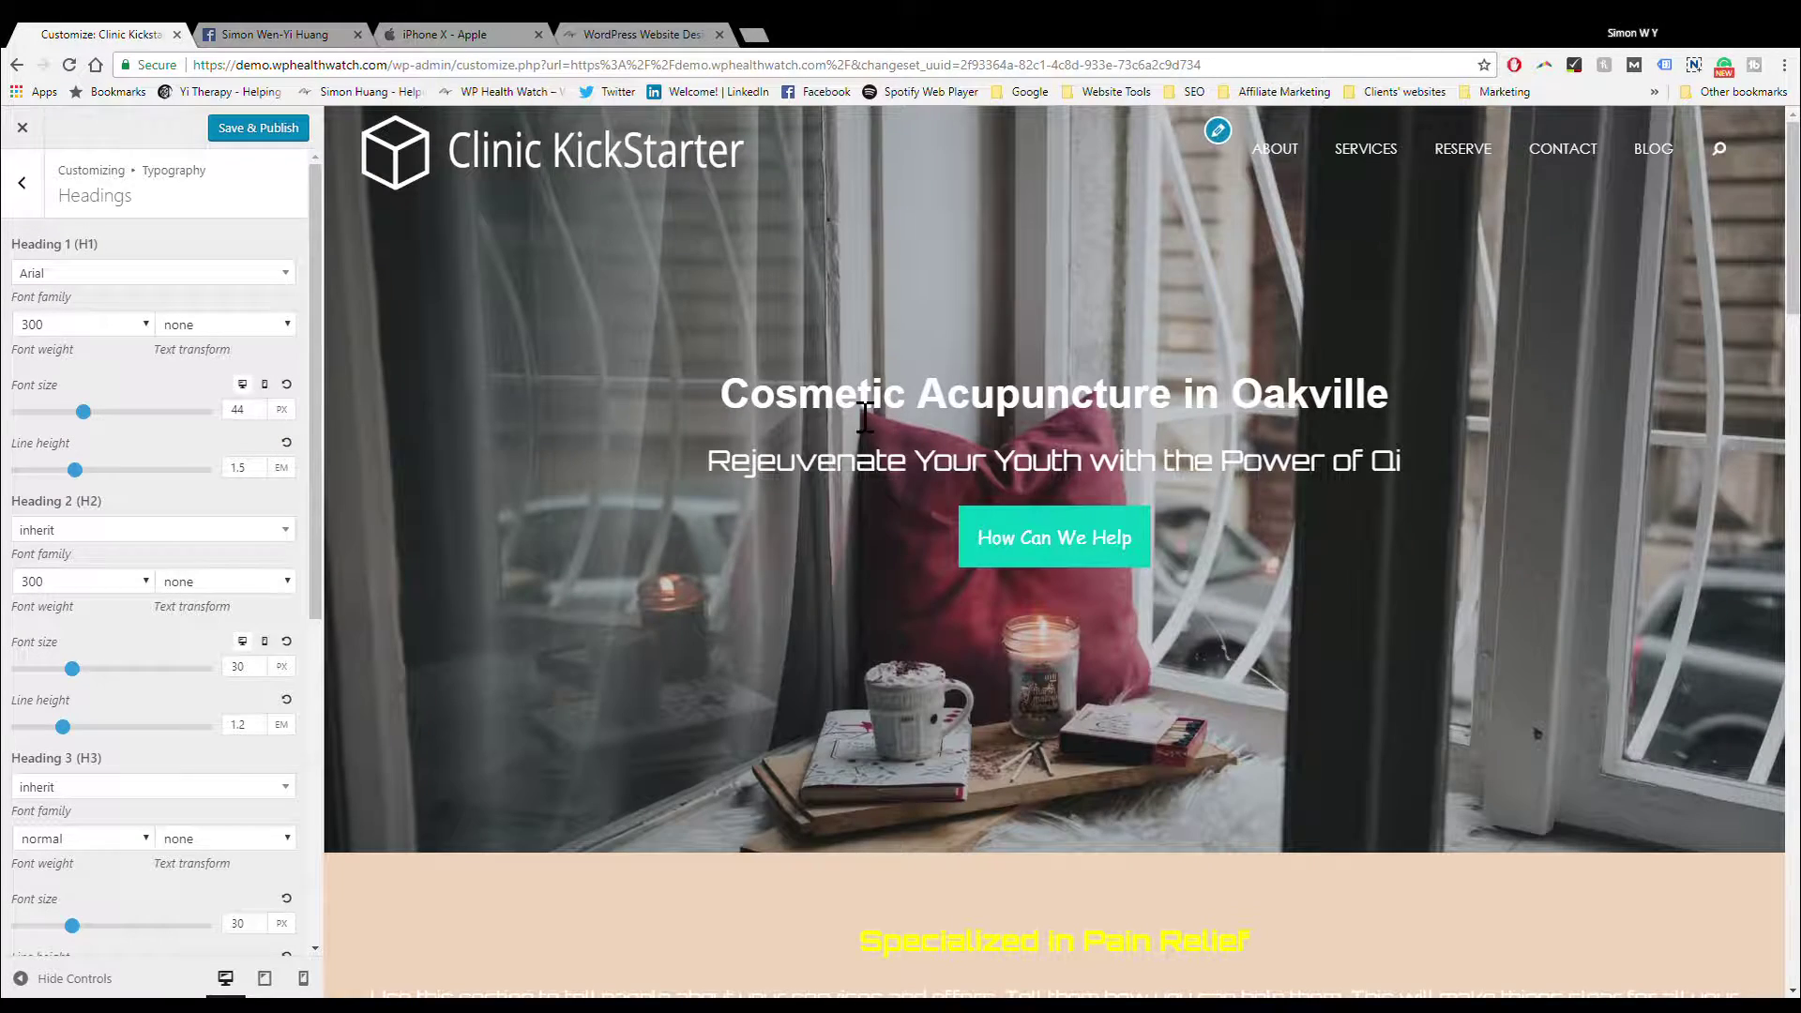
click(183, 280)
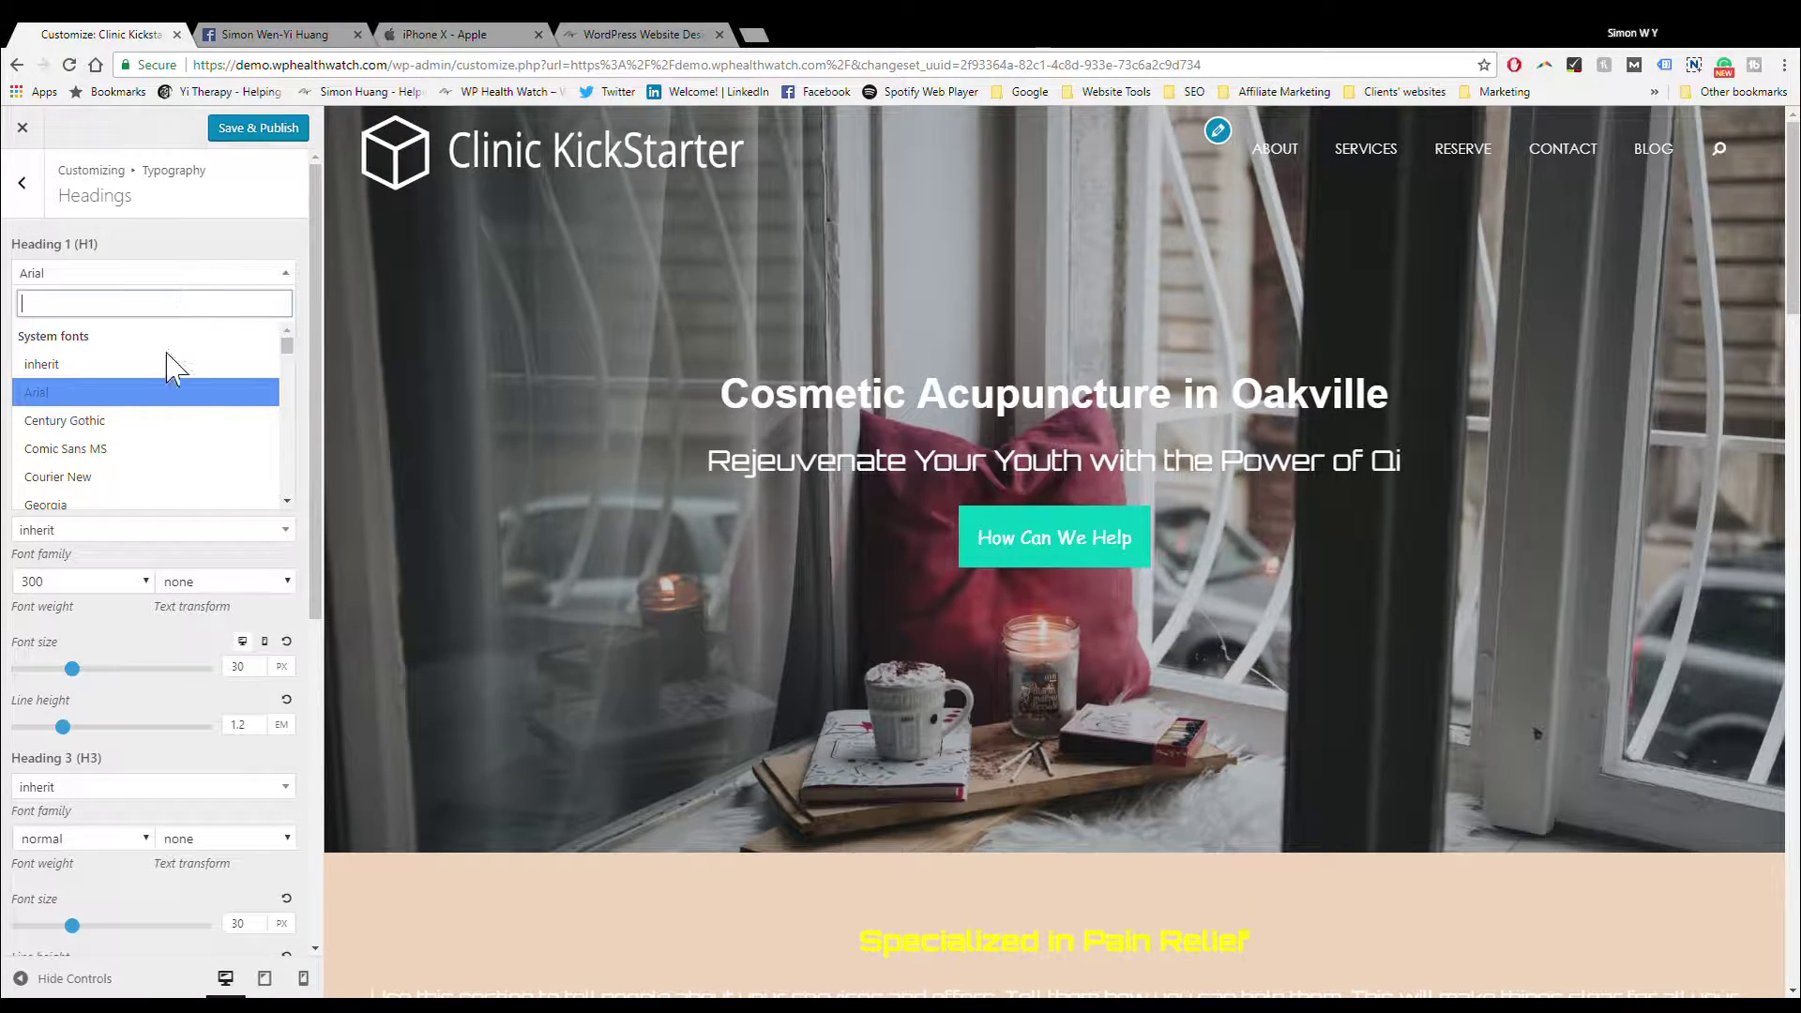
click(175, 420)
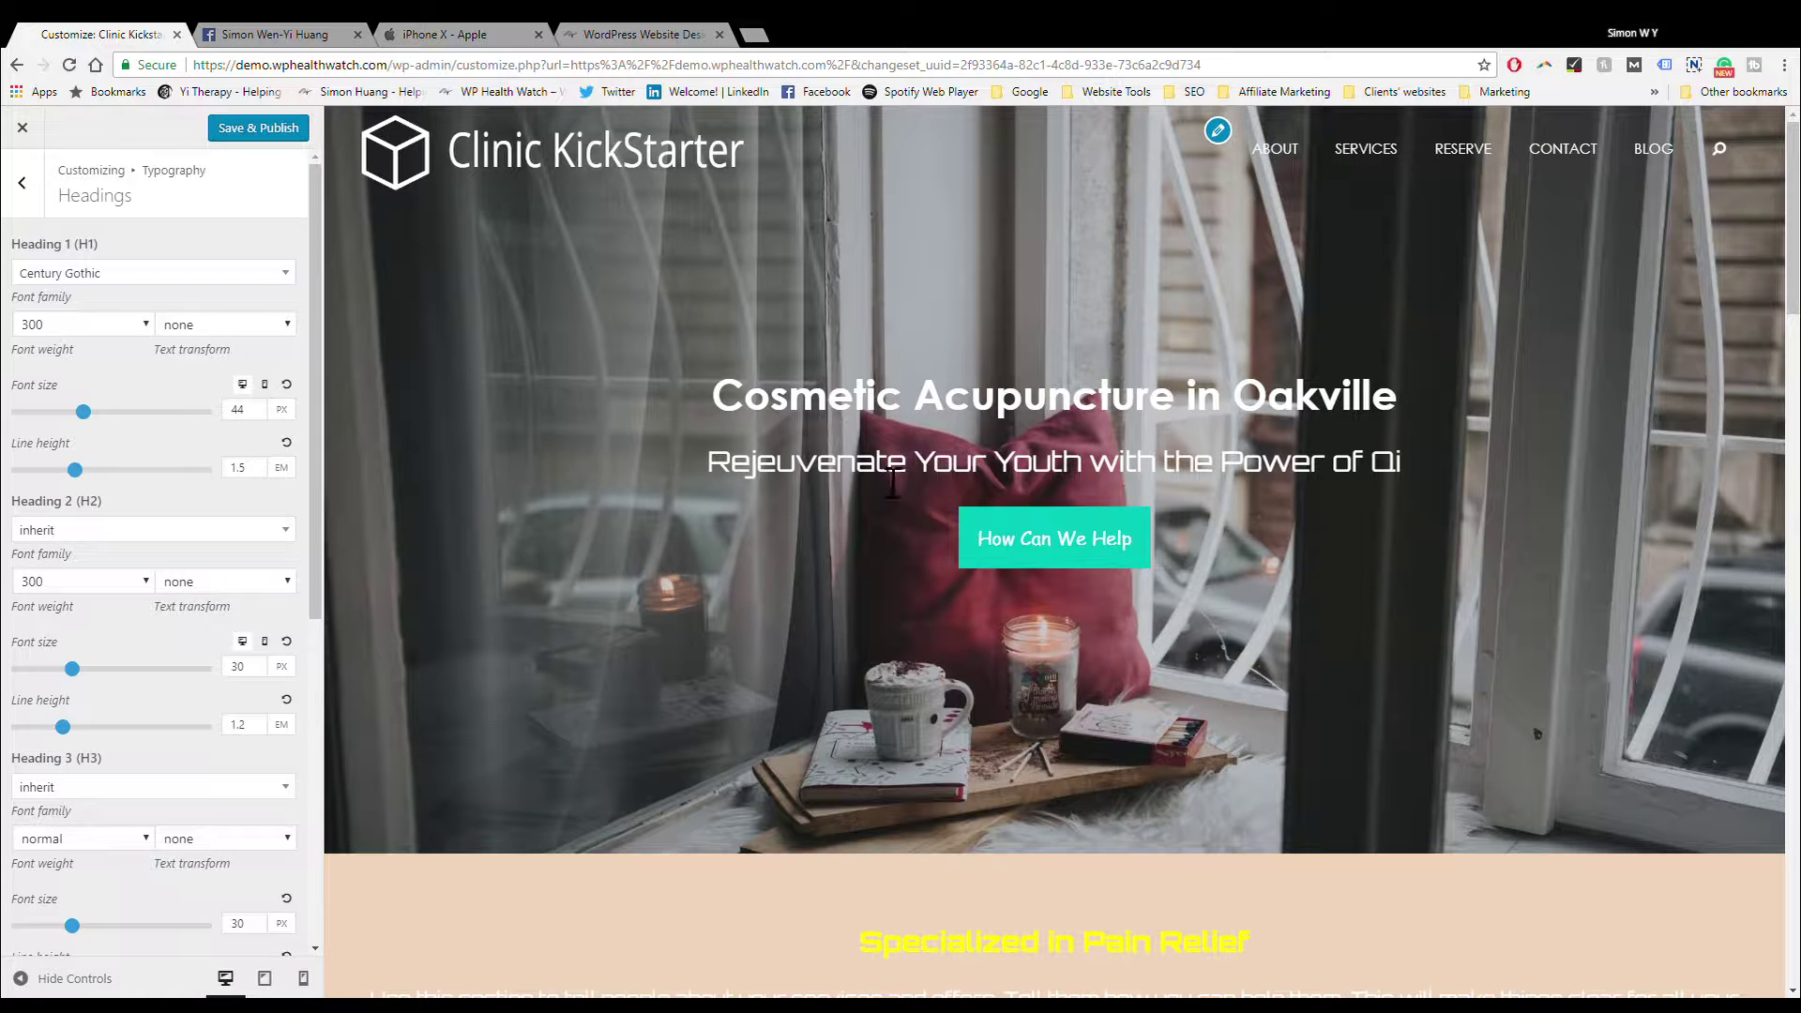
Step: Look over the typography settings for Heading 2 to Heading 5 and examine the headings across the home page preview
scroll(221, 490, down, 6)
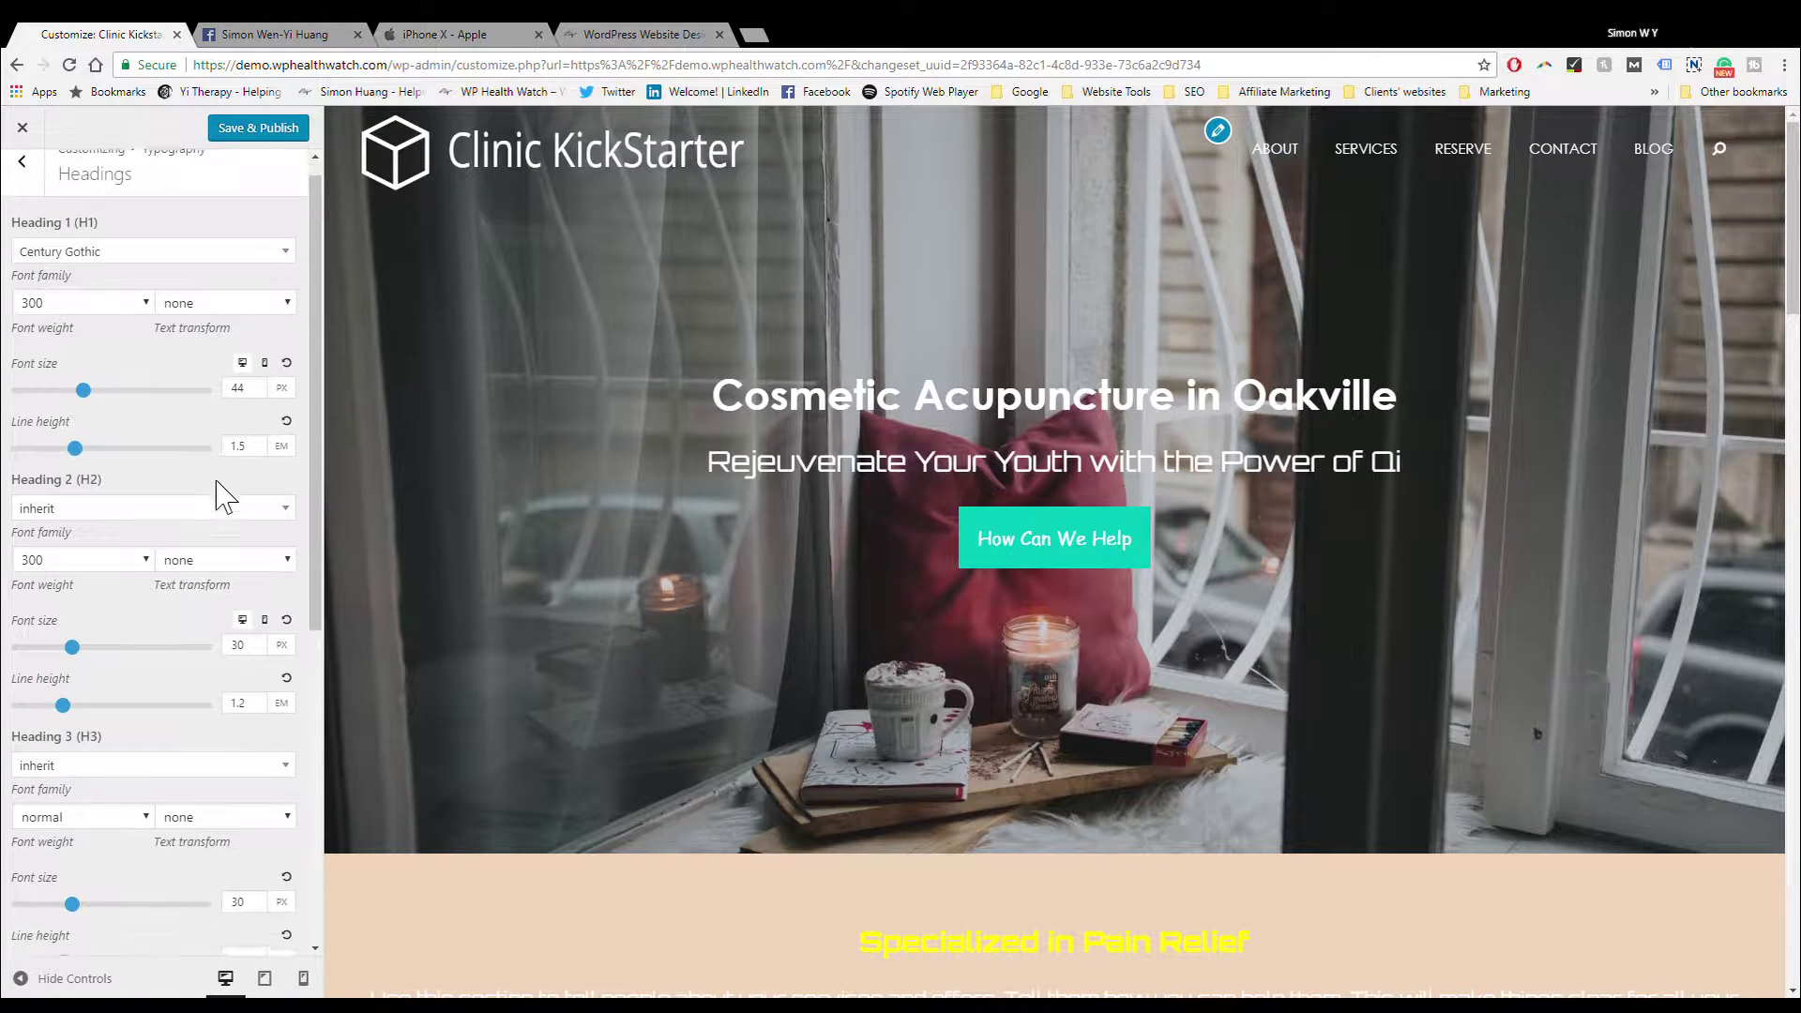
scroll(188, 779, down, 1)
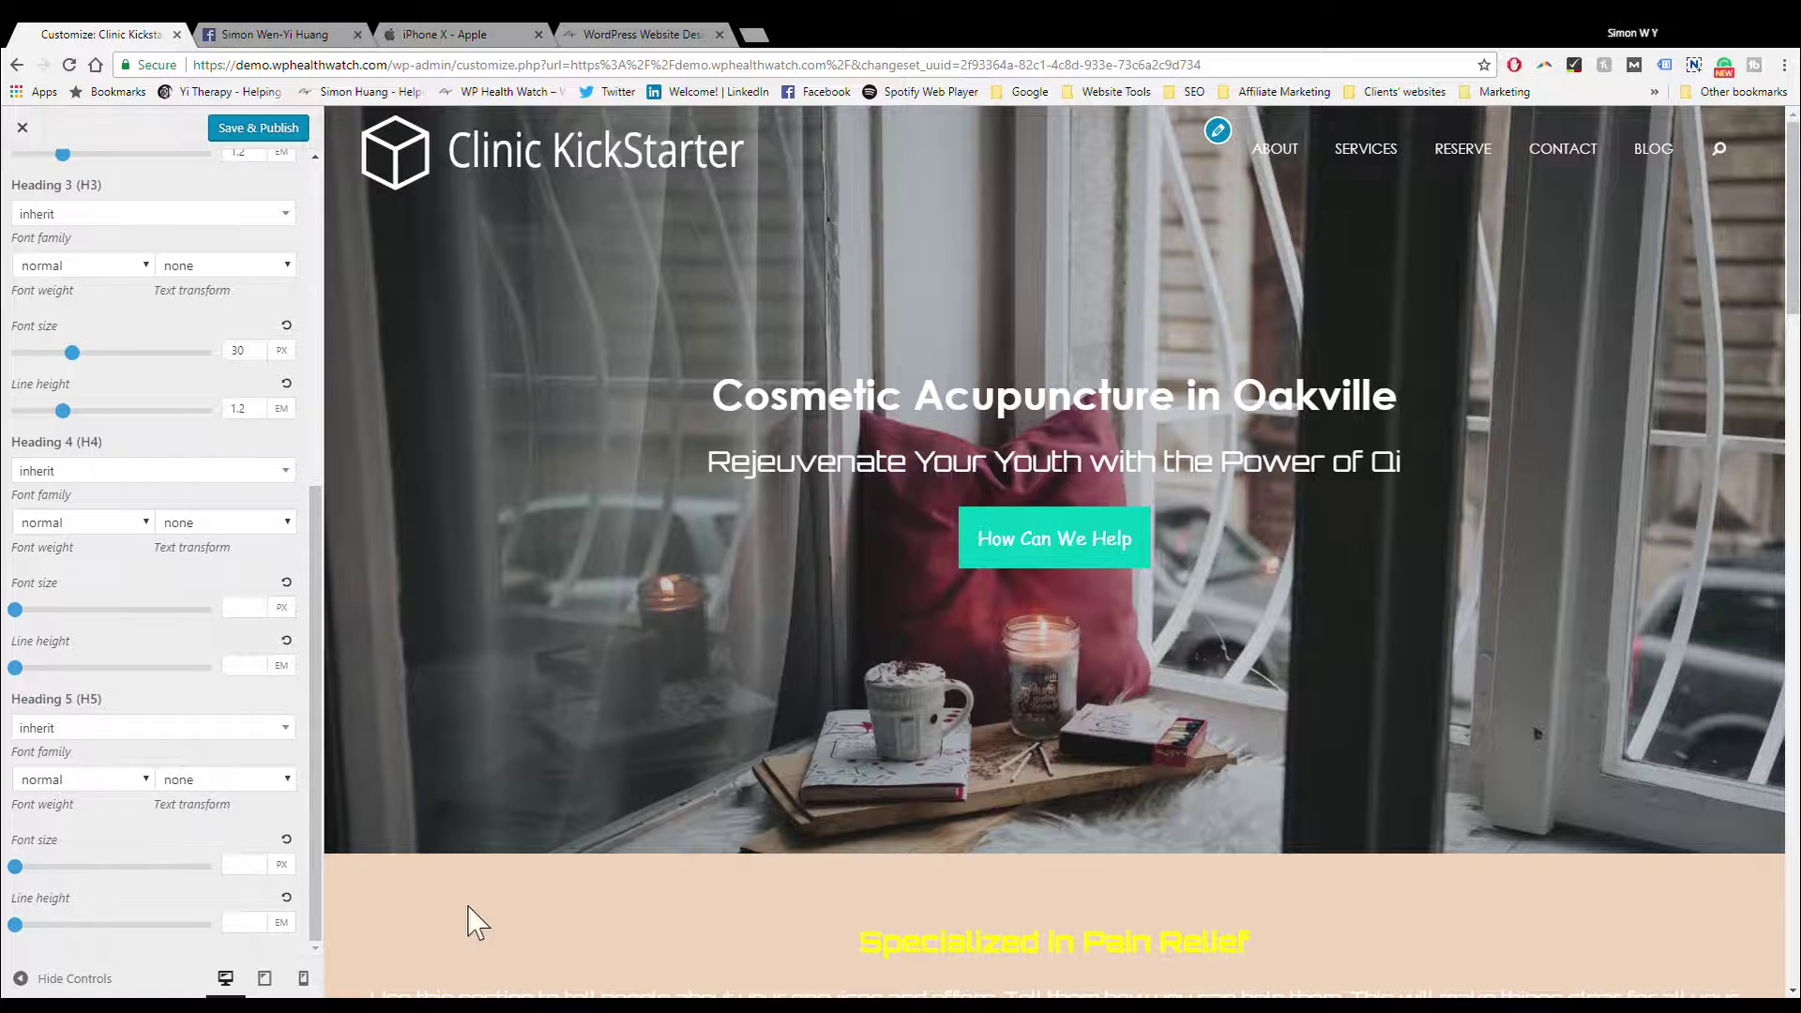
scroll(1242, 800, down, 5)
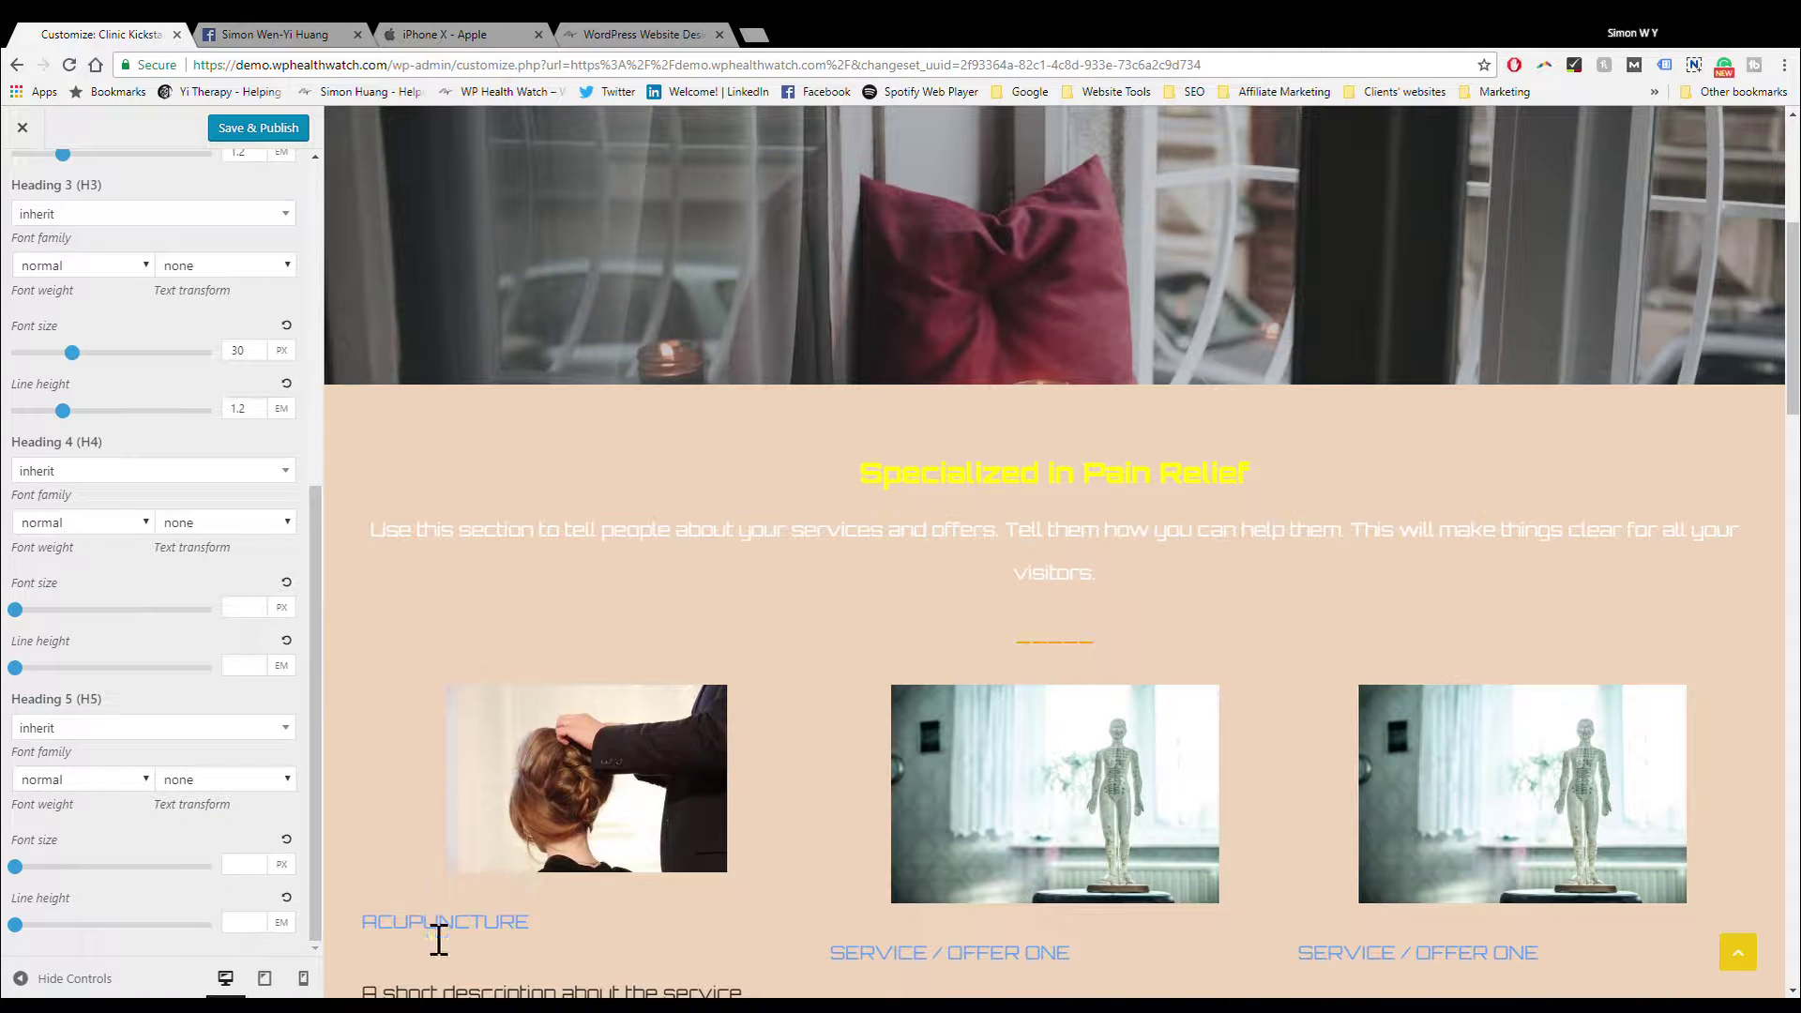
scroll(1078, 531, up, 3)
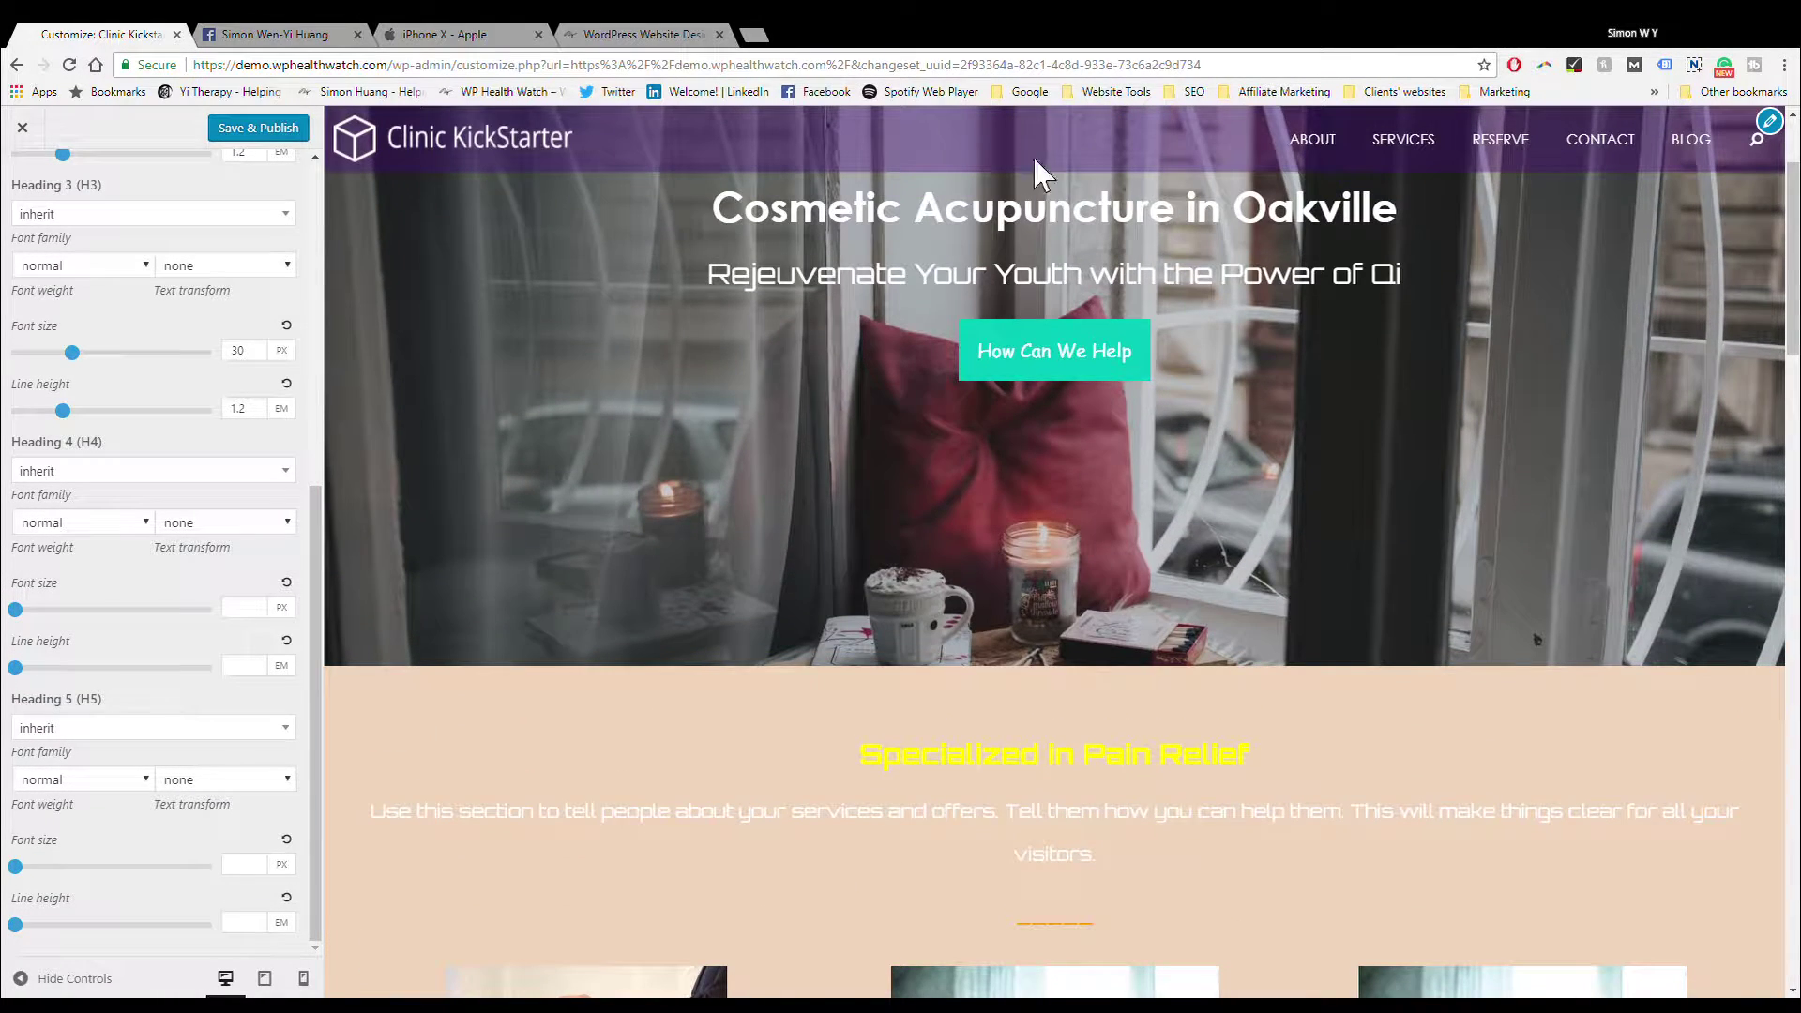
scroll(975, 506, down, 5)
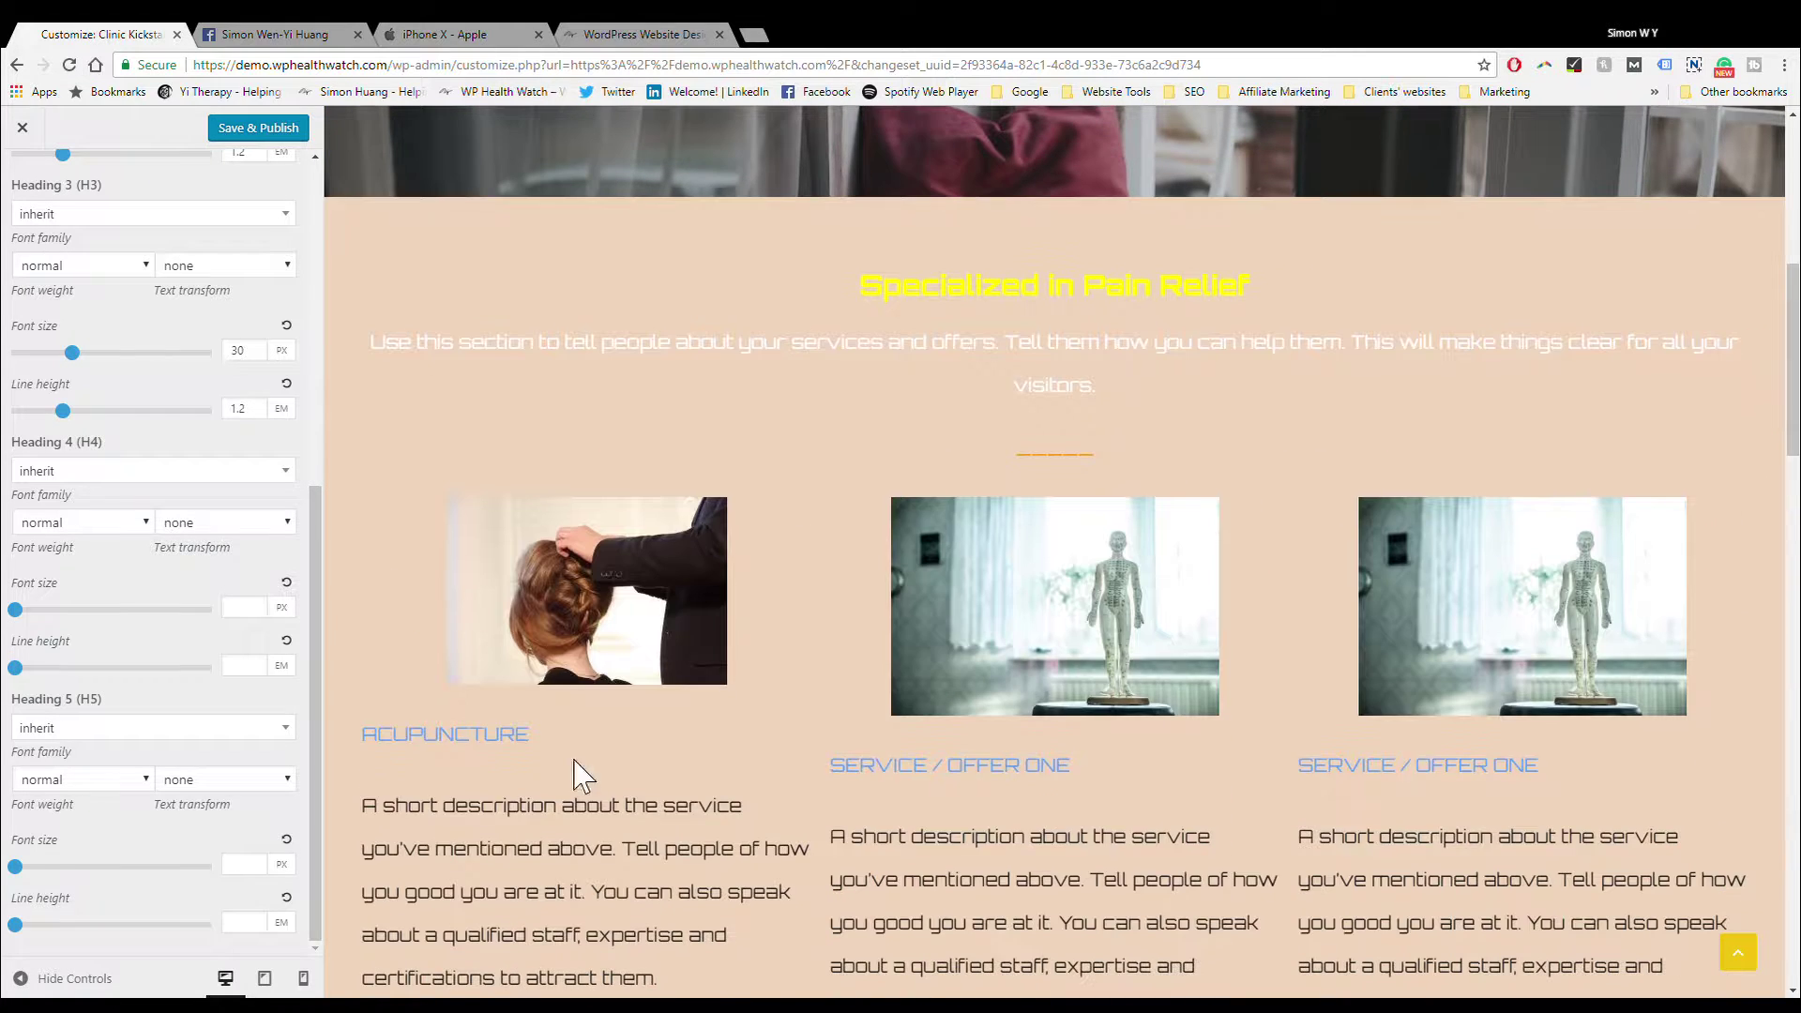
scroll(567, 695, down, 14)
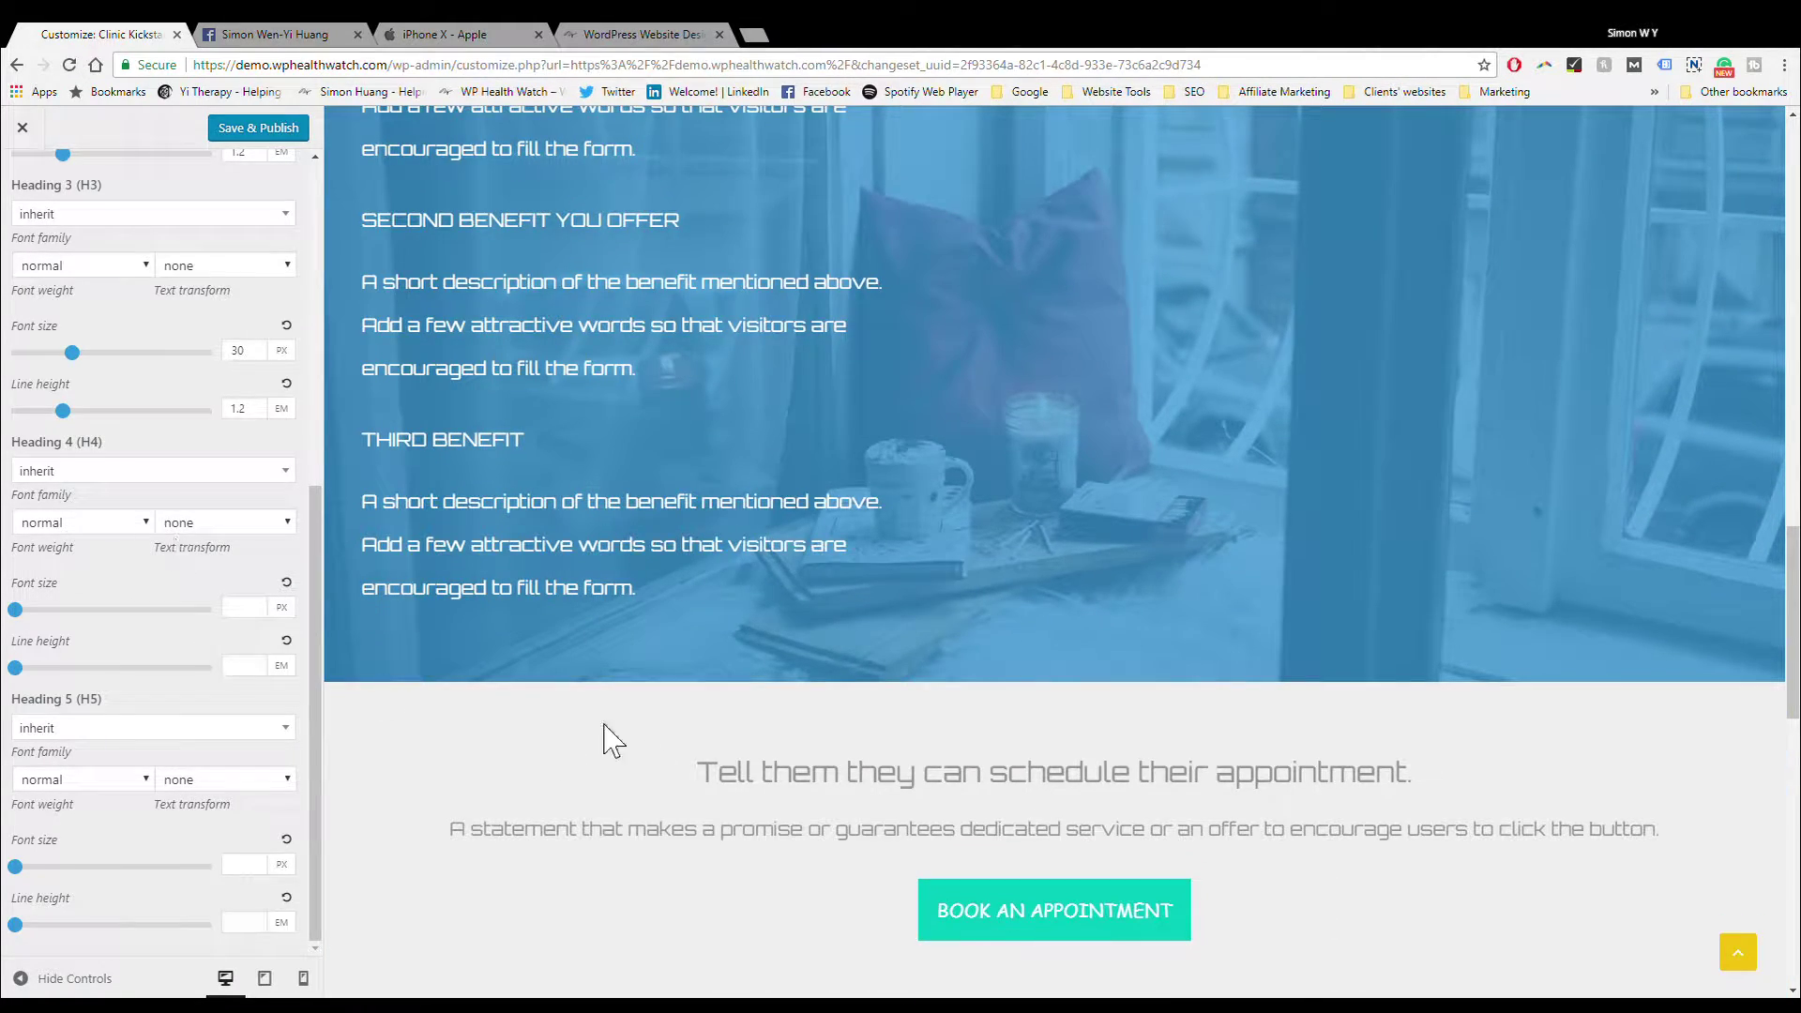
scroll(108, 451, up, 4)
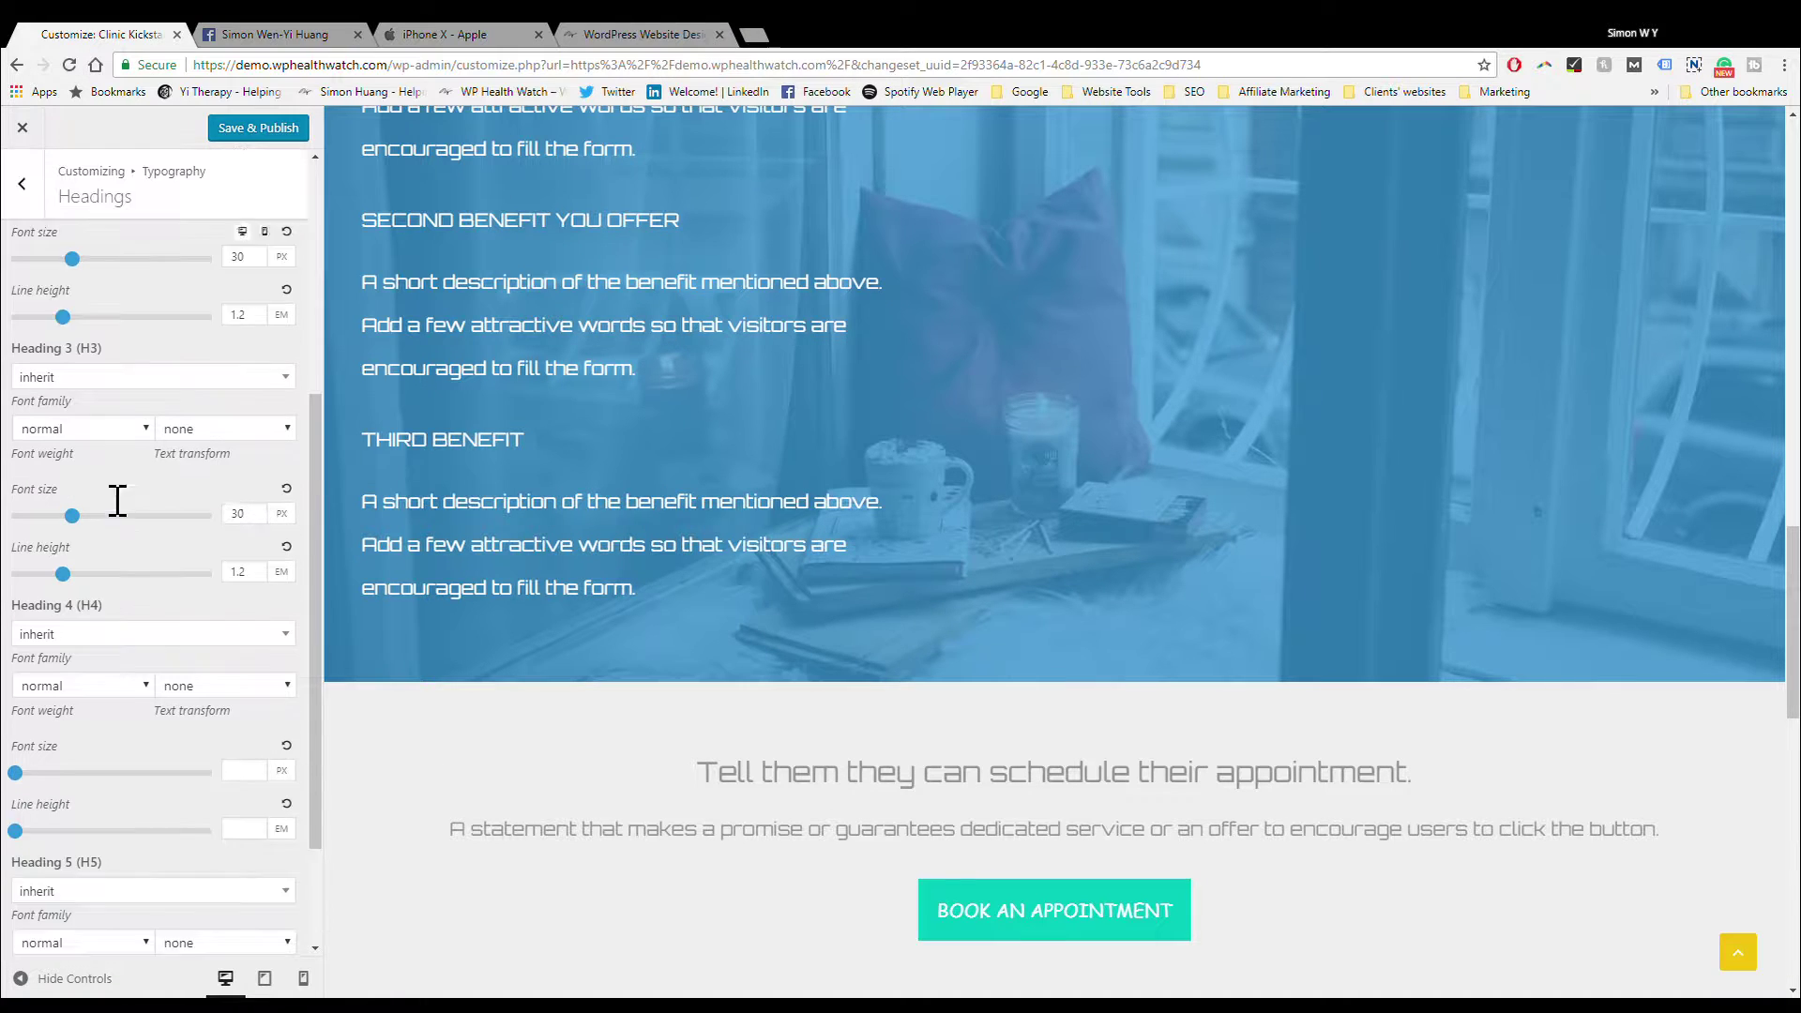
scroll(563, 357, up, 7)
scroll(150, 300, up, 3)
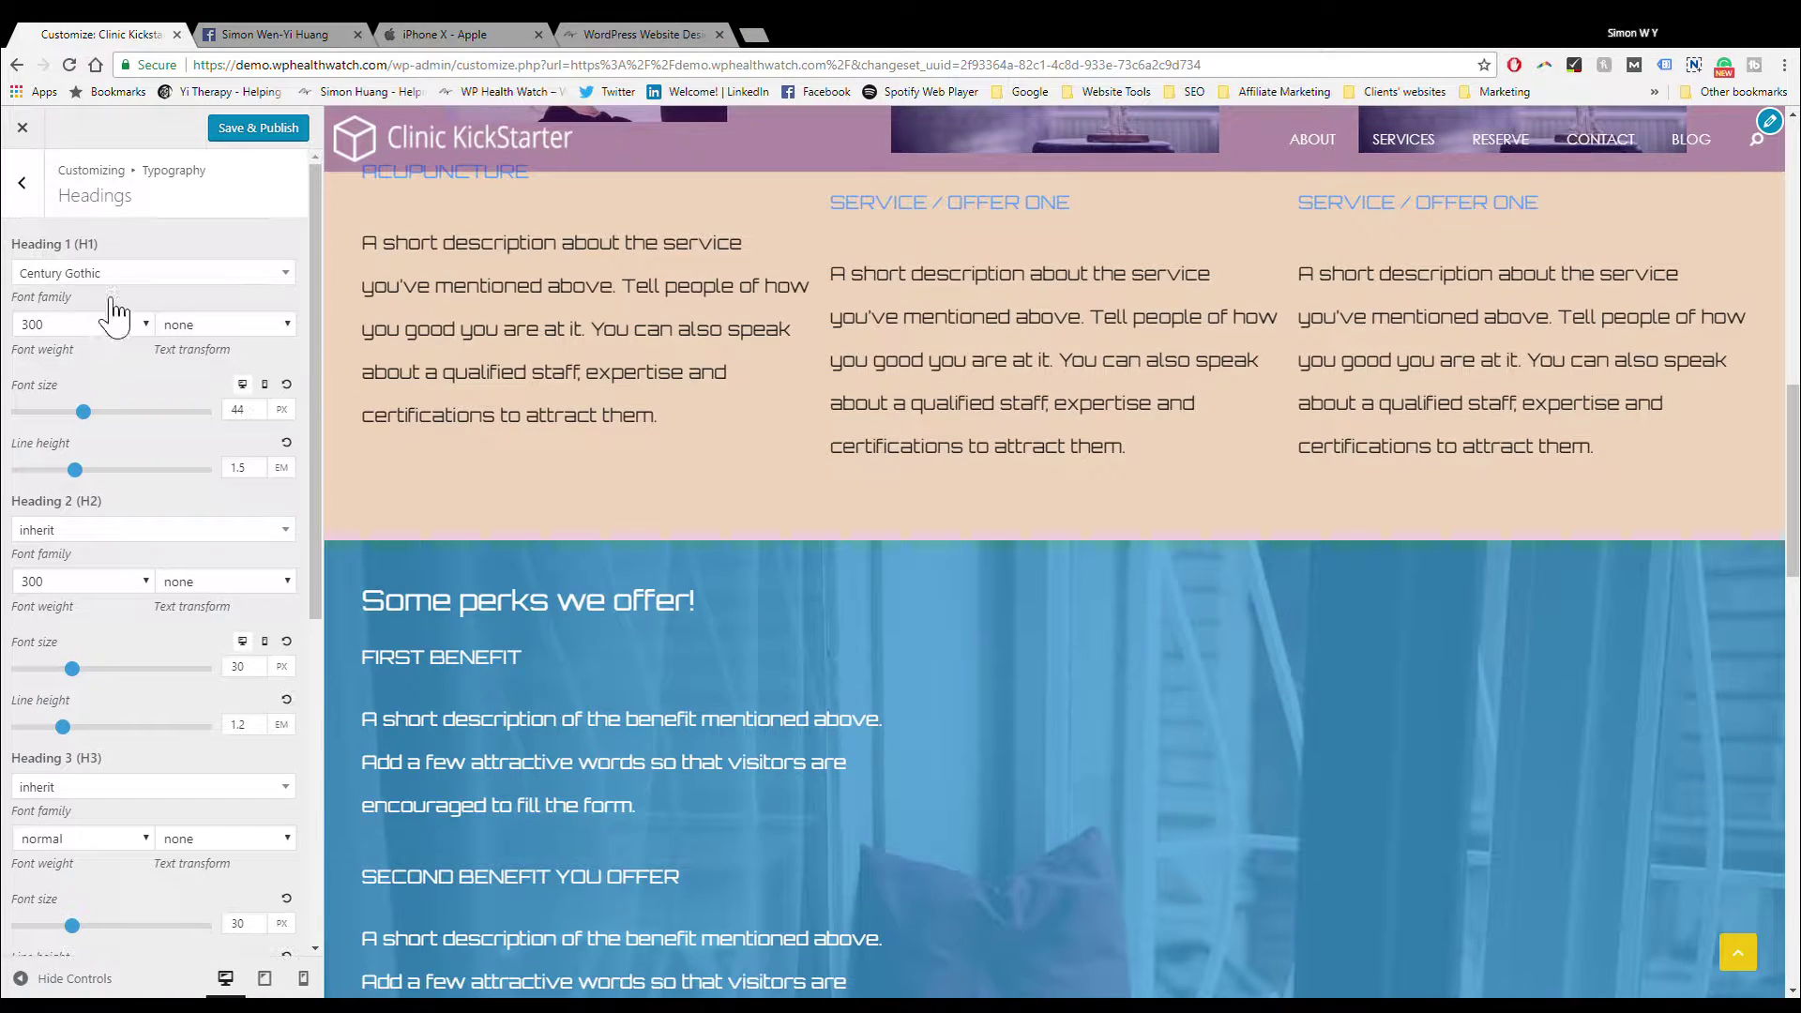
Step: Show the blog page in the preview and set the widget titles' font family to Georgia, checking the sidebar and footer widgets
click(22, 182)
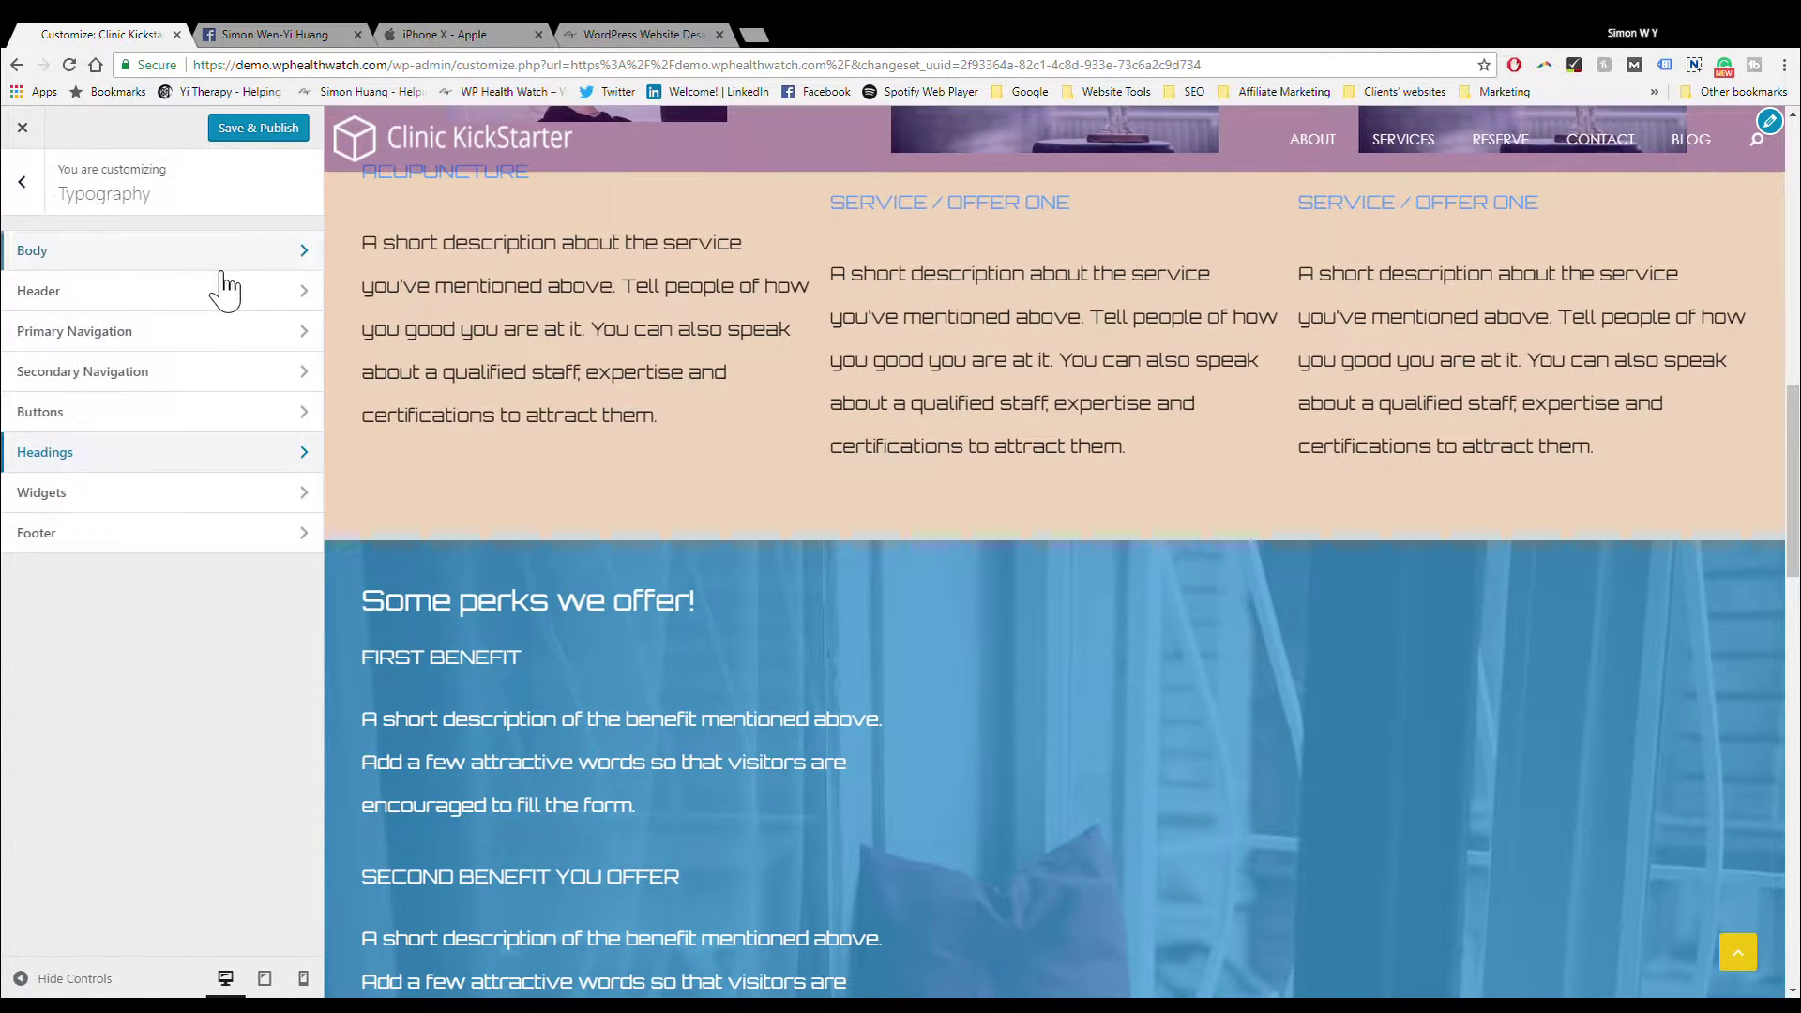
click(133, 494)
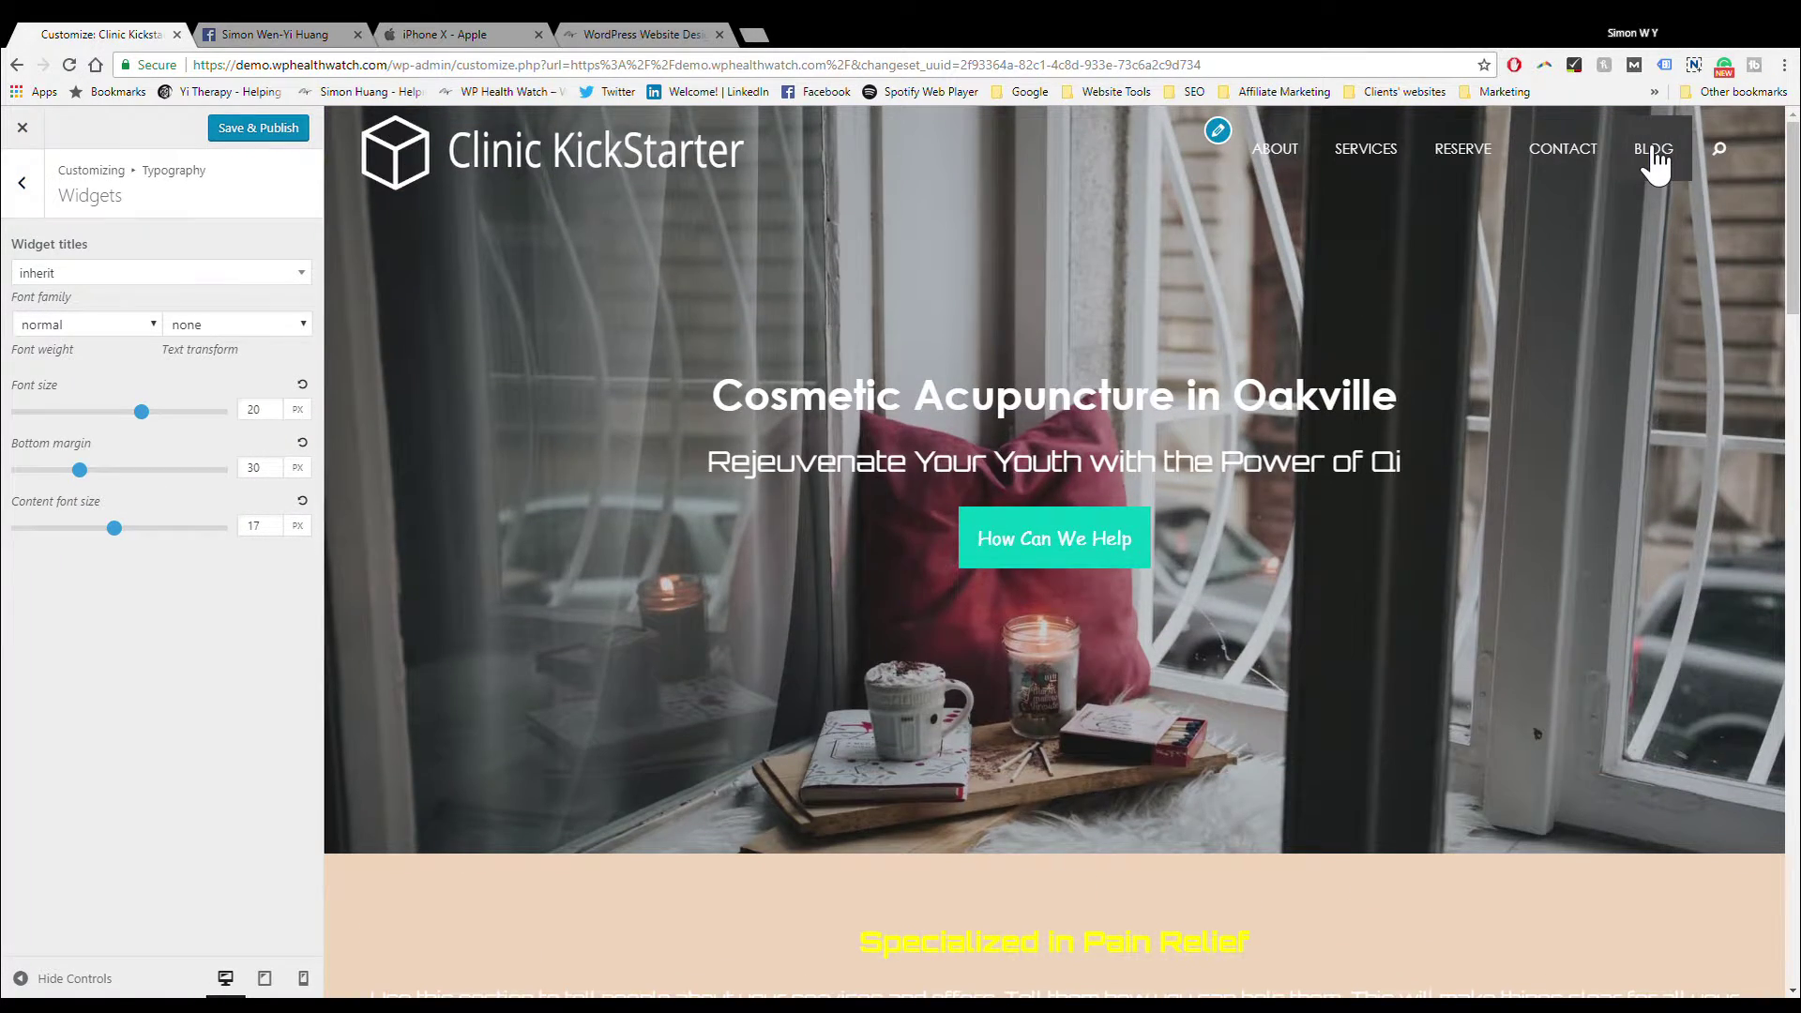
click(1654, 150)
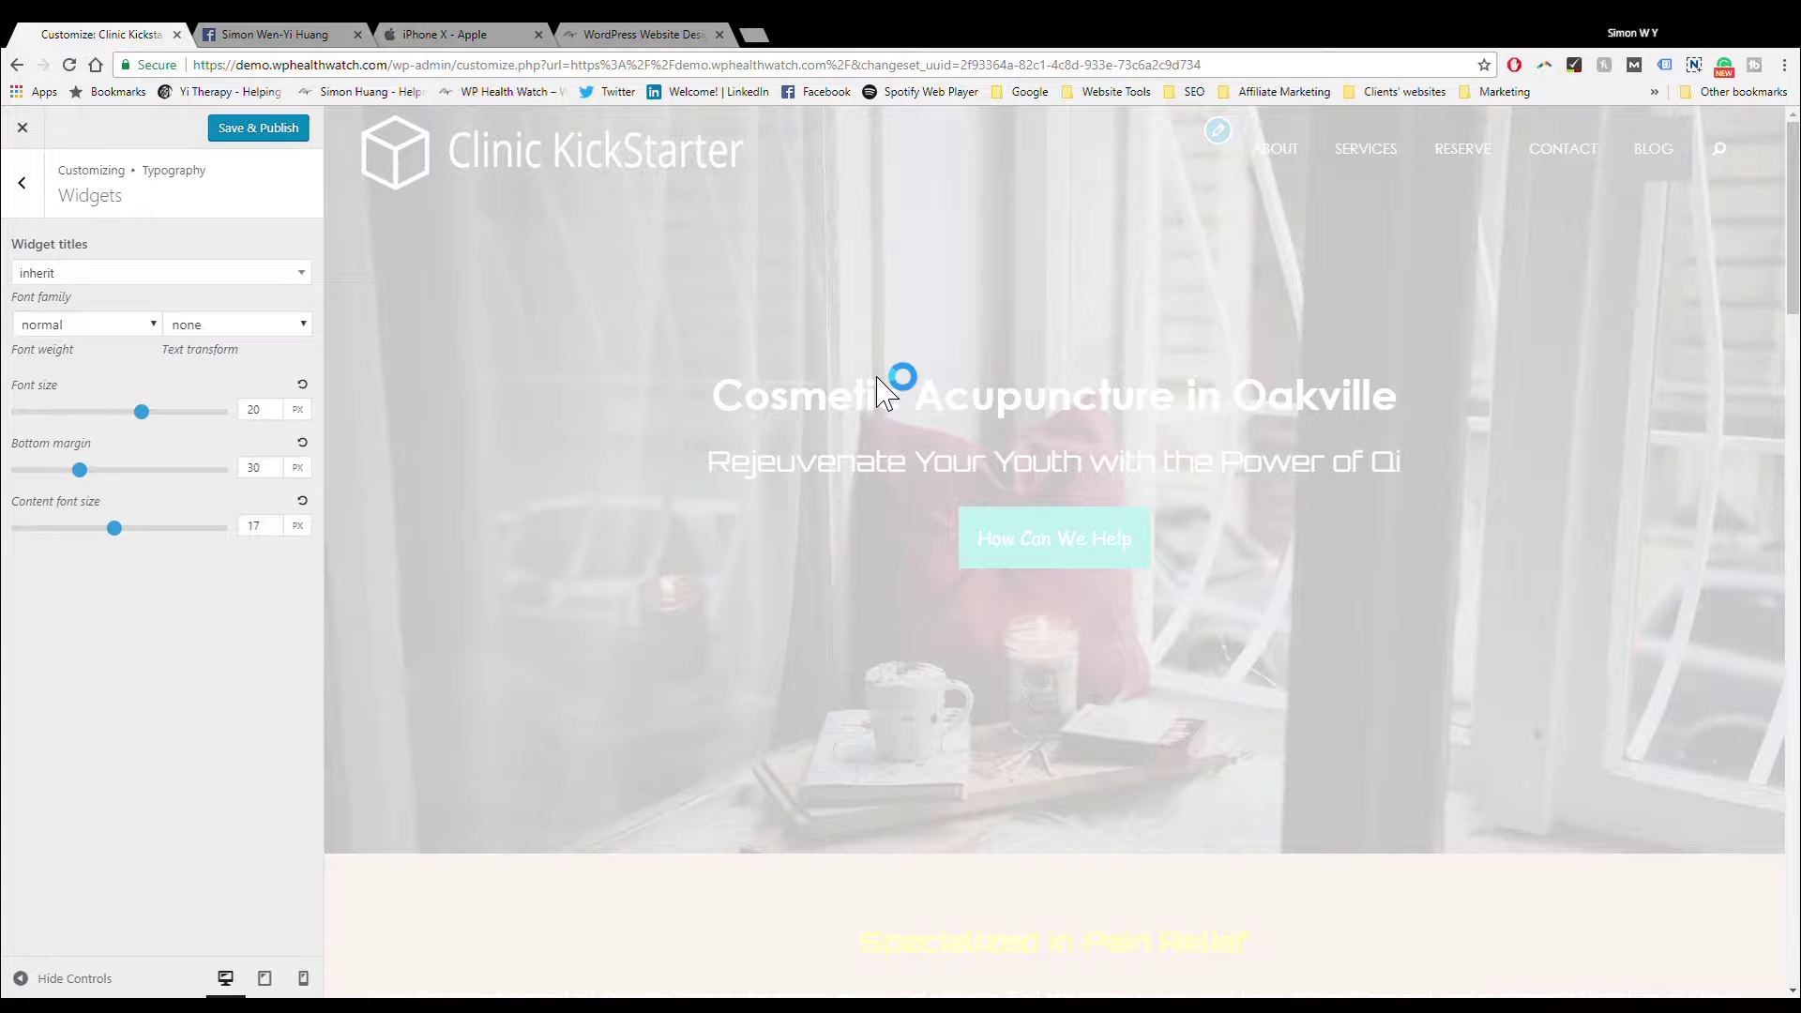
scroll(889, 399, down, 3)
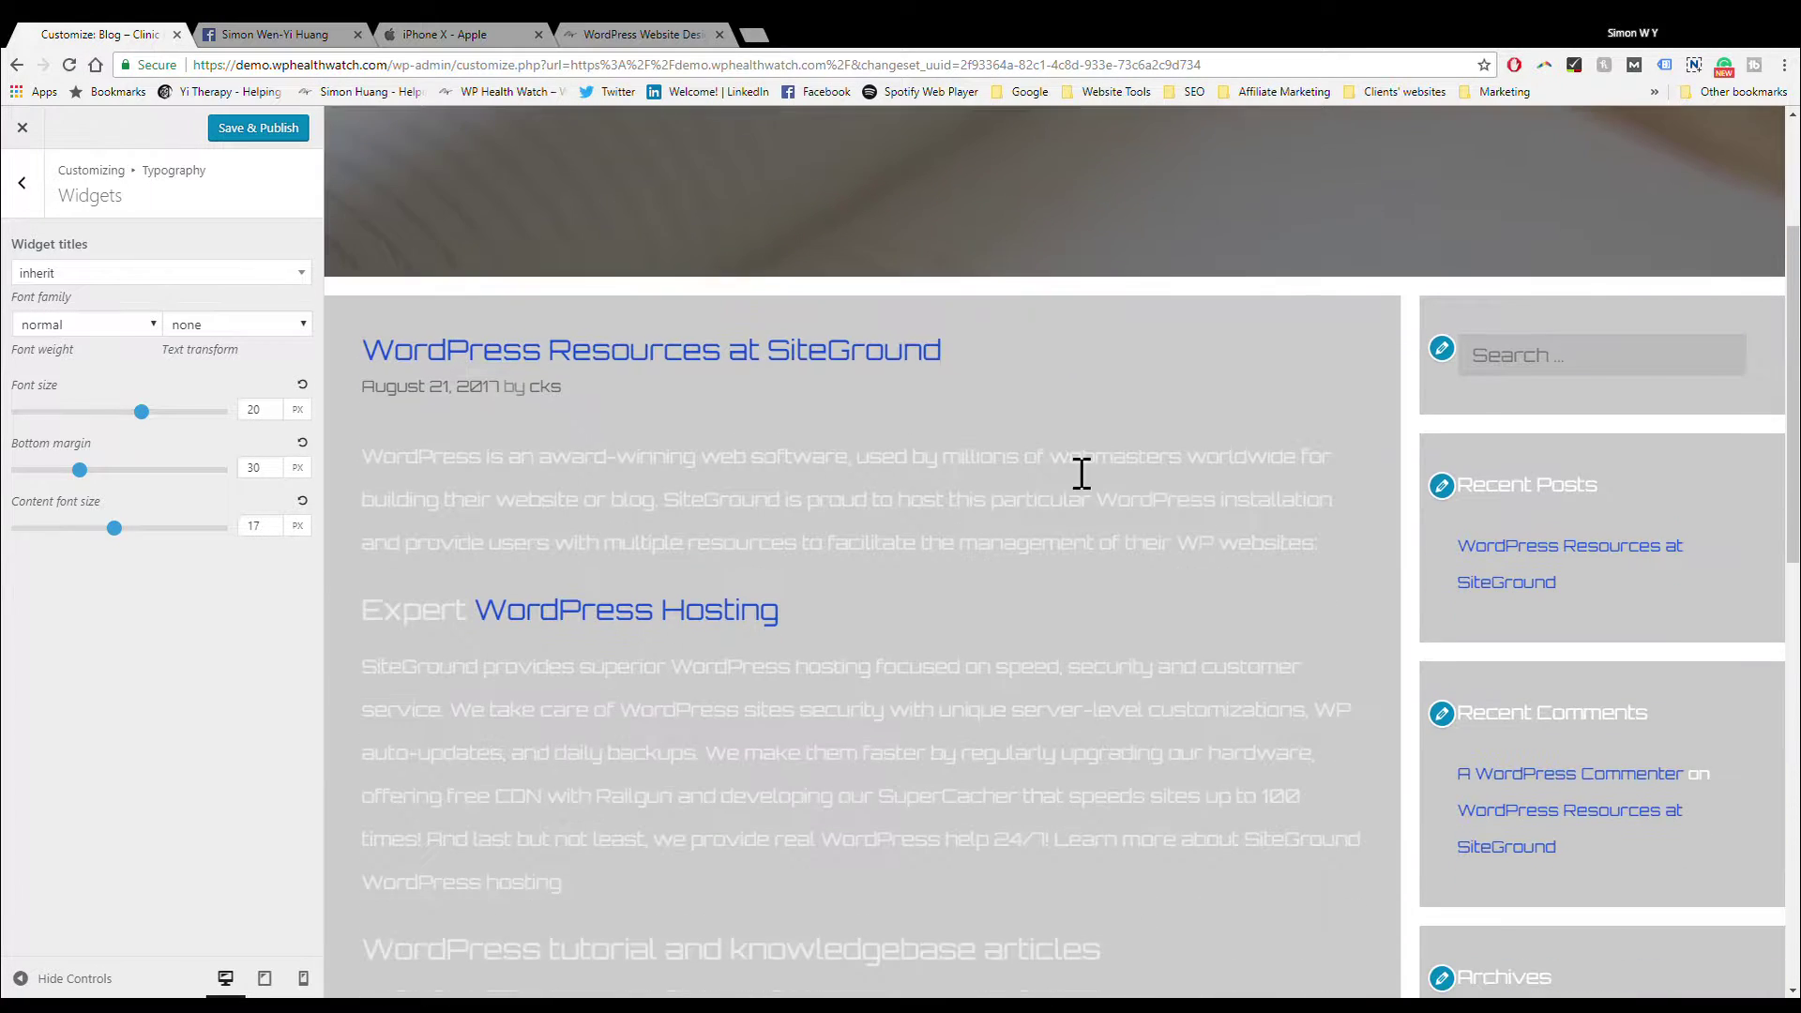
click(167, 273)
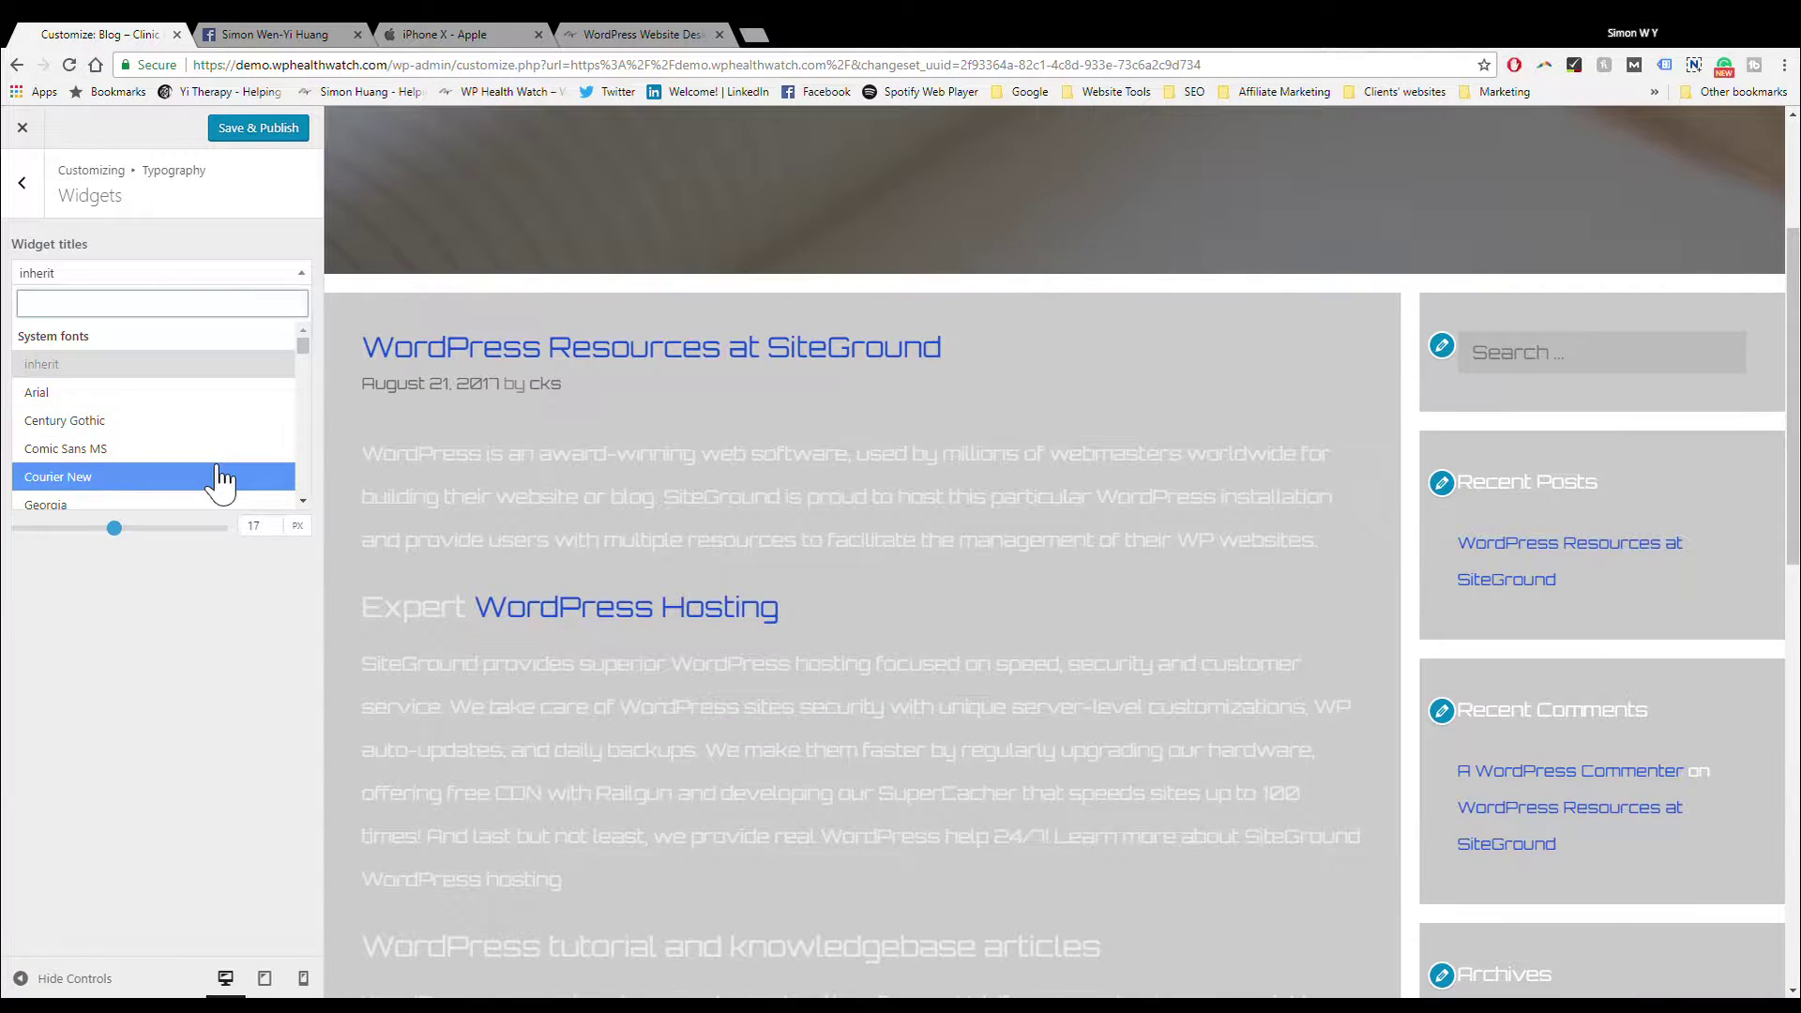
click(222, 507)
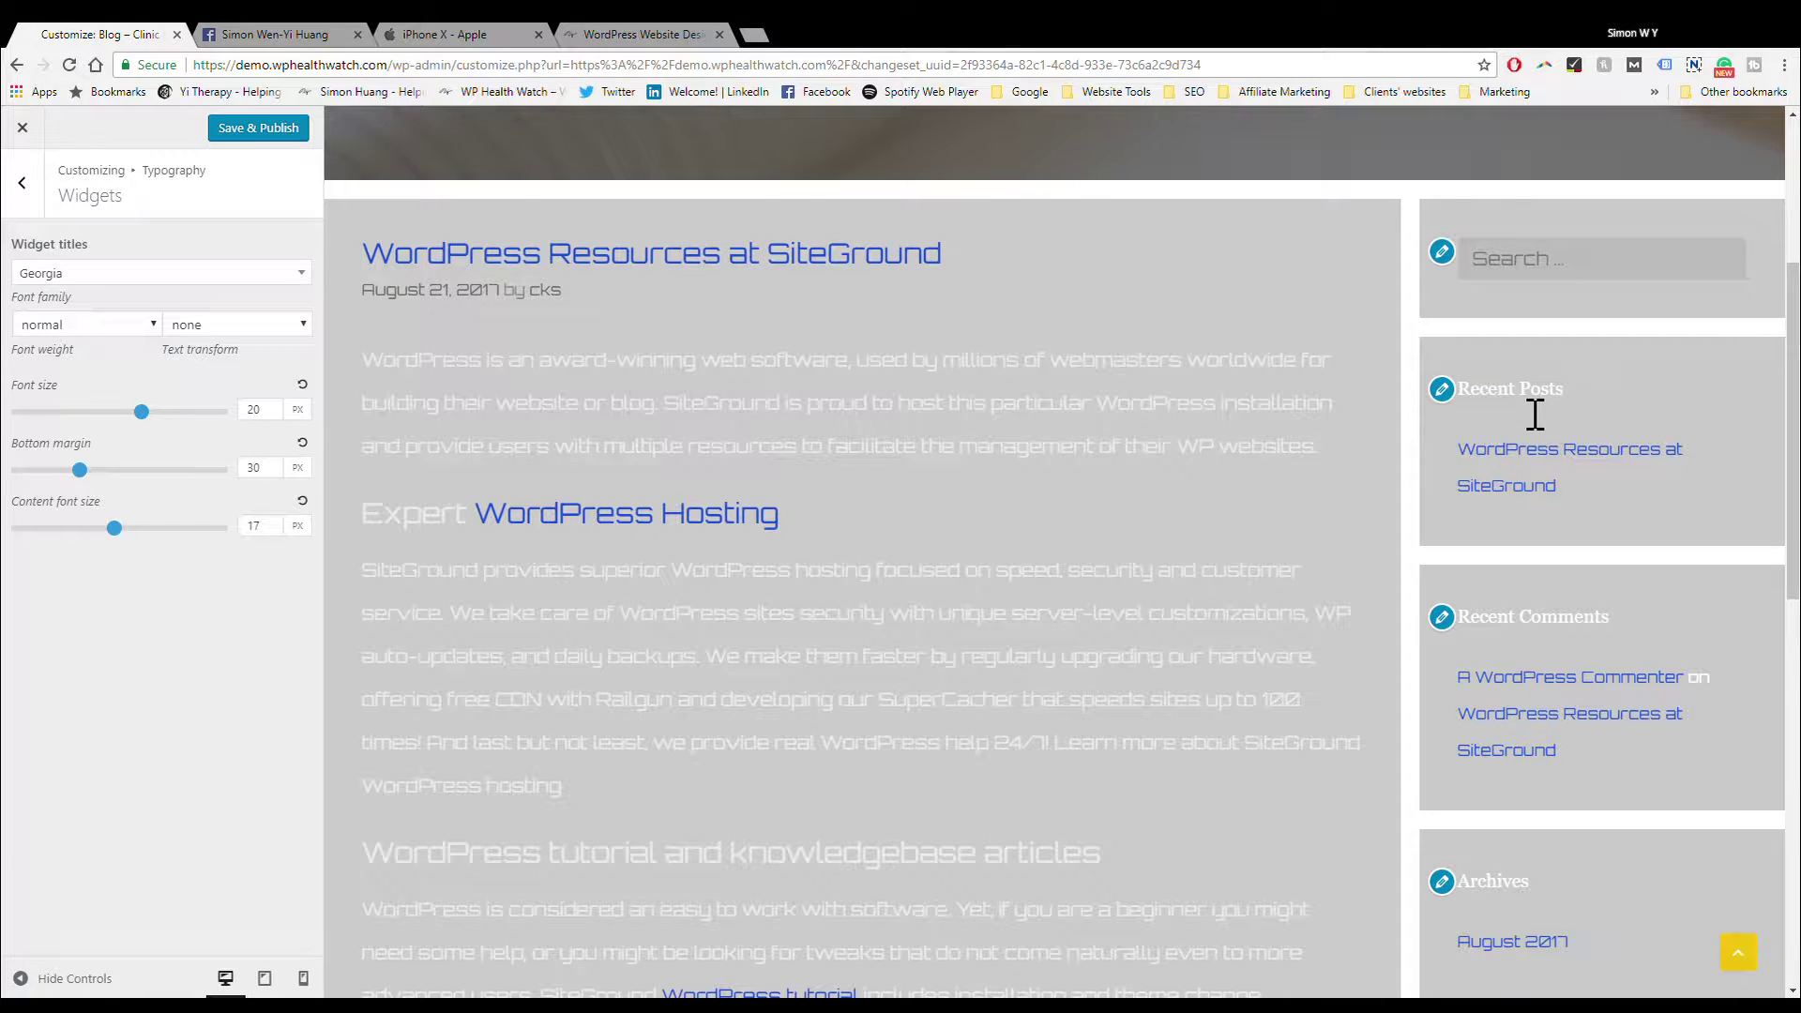
scroll(972, 542, down, 10)
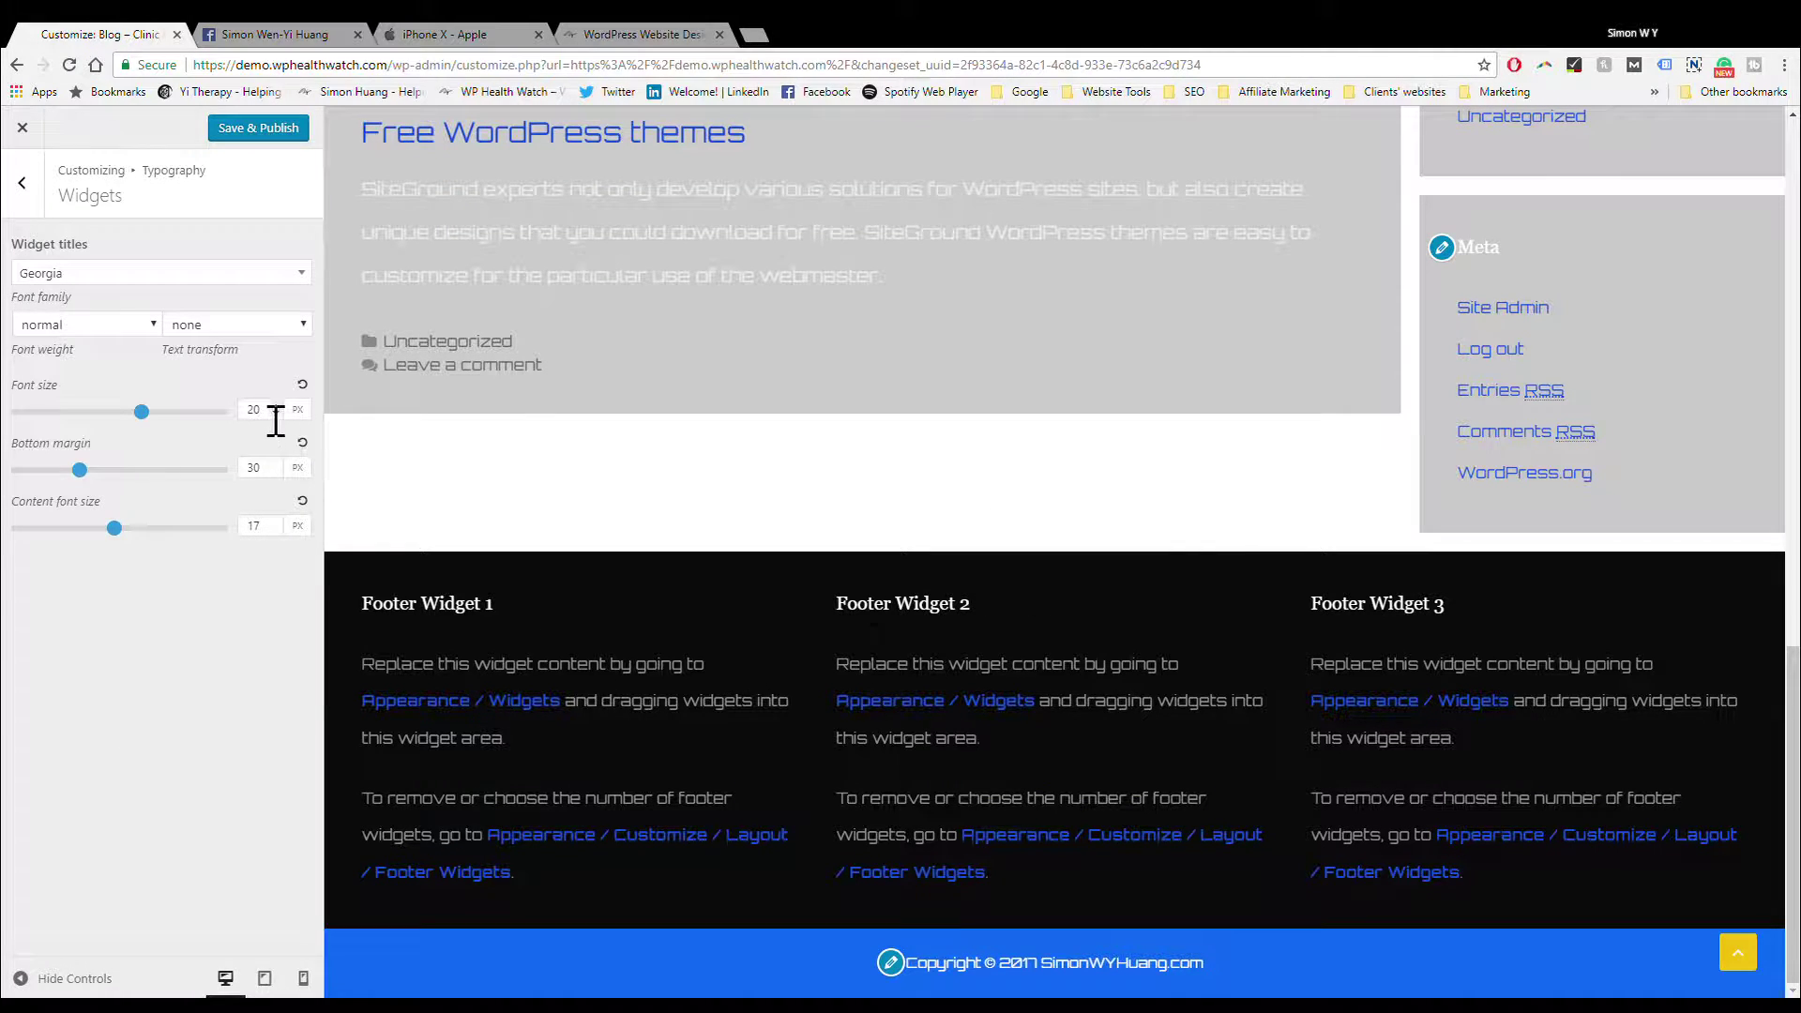
Step: Set the font family in the Footer typography to Palatino Linotype
click(21, 183)
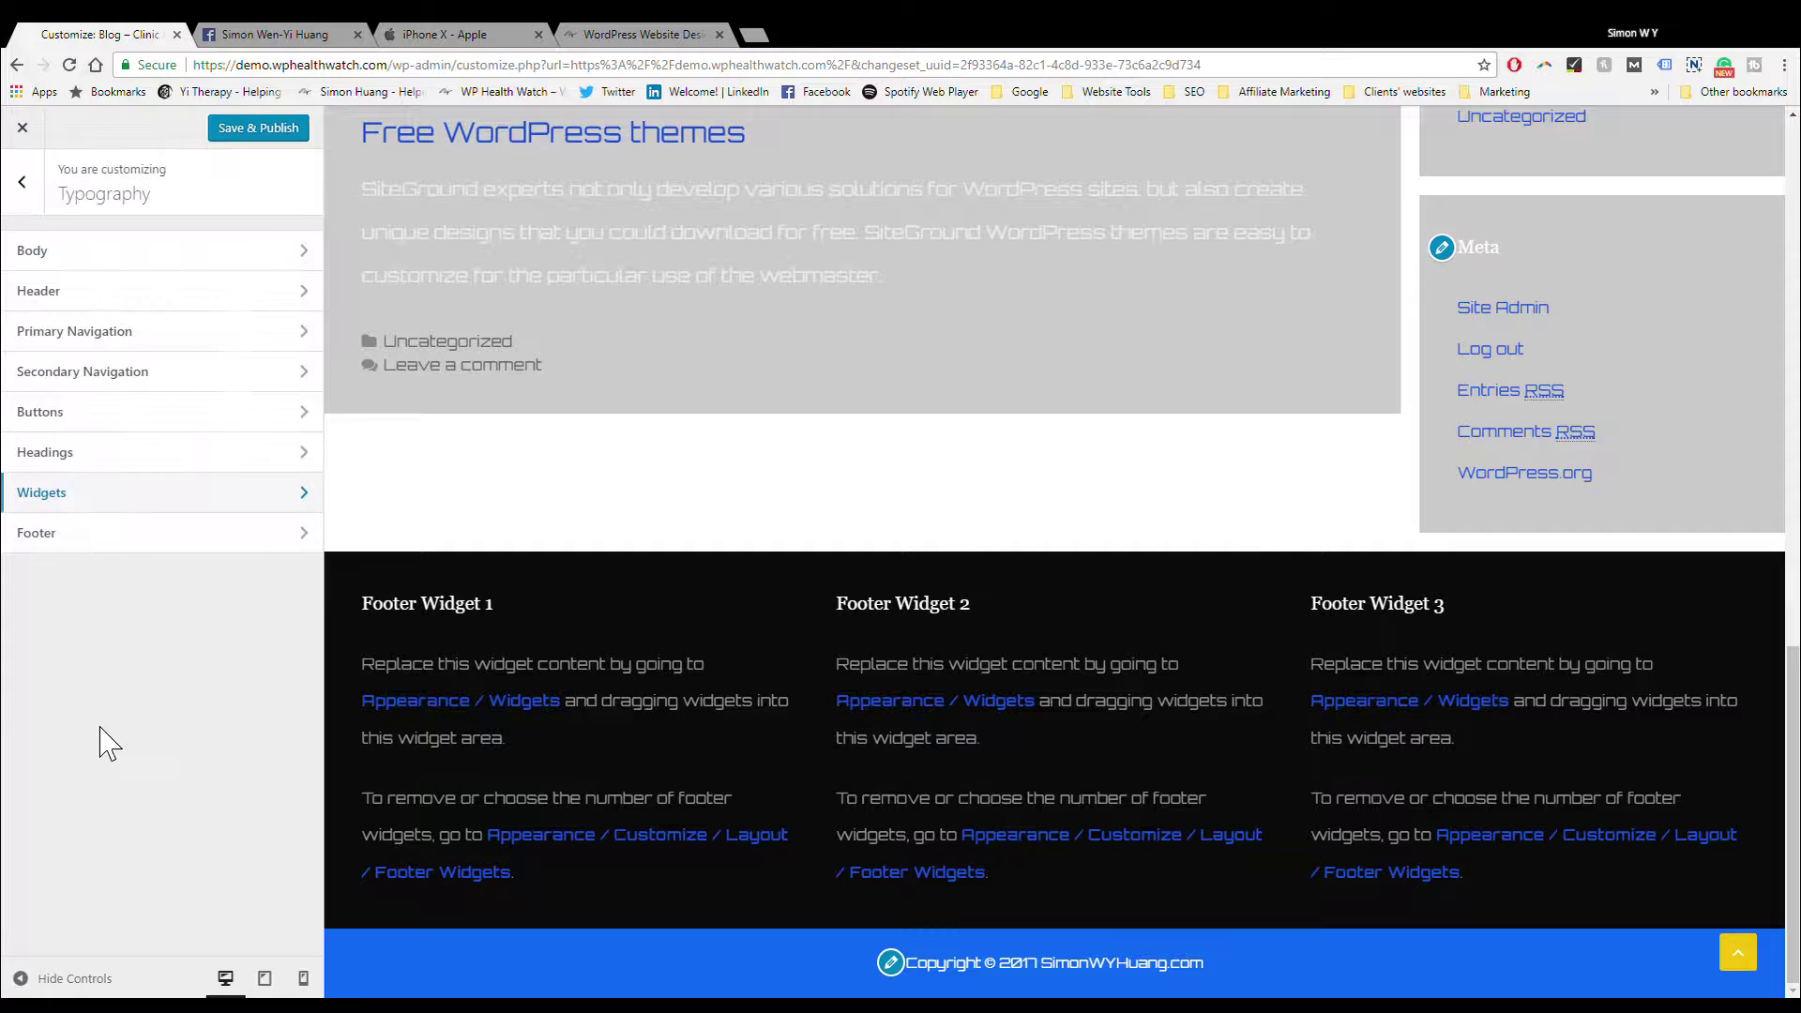
click(122, 550)
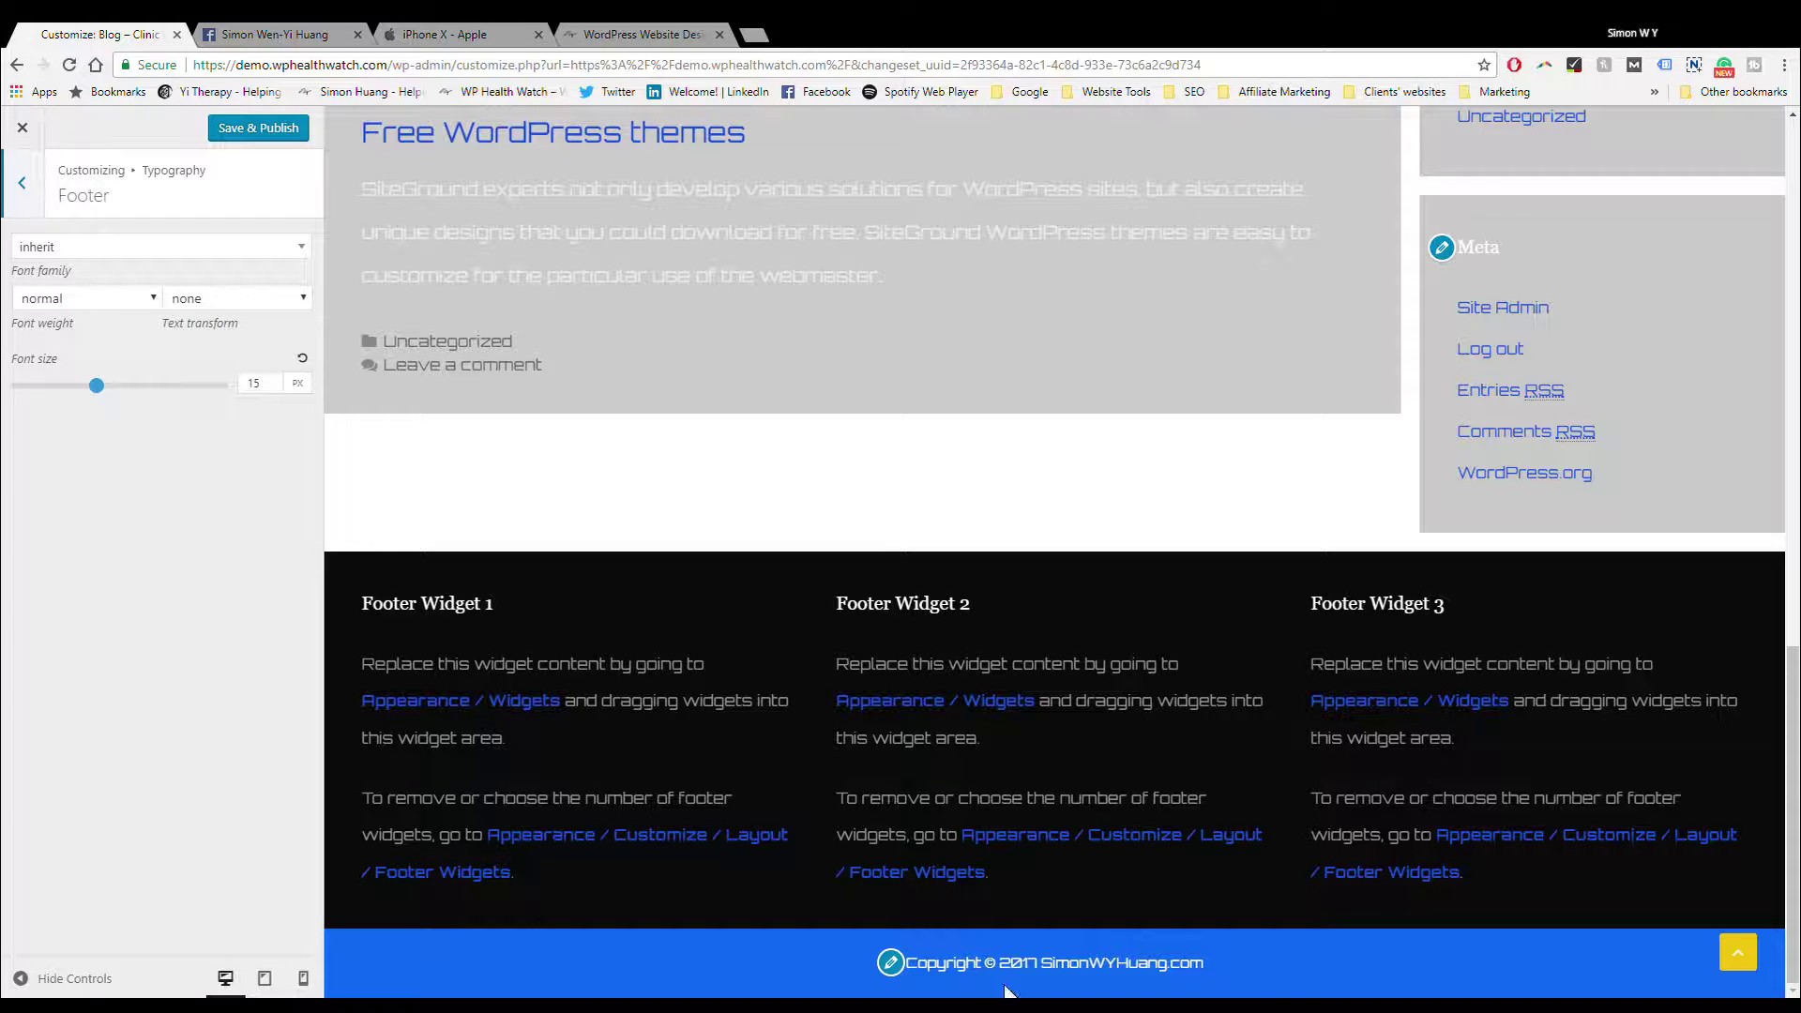
click(267, 248)
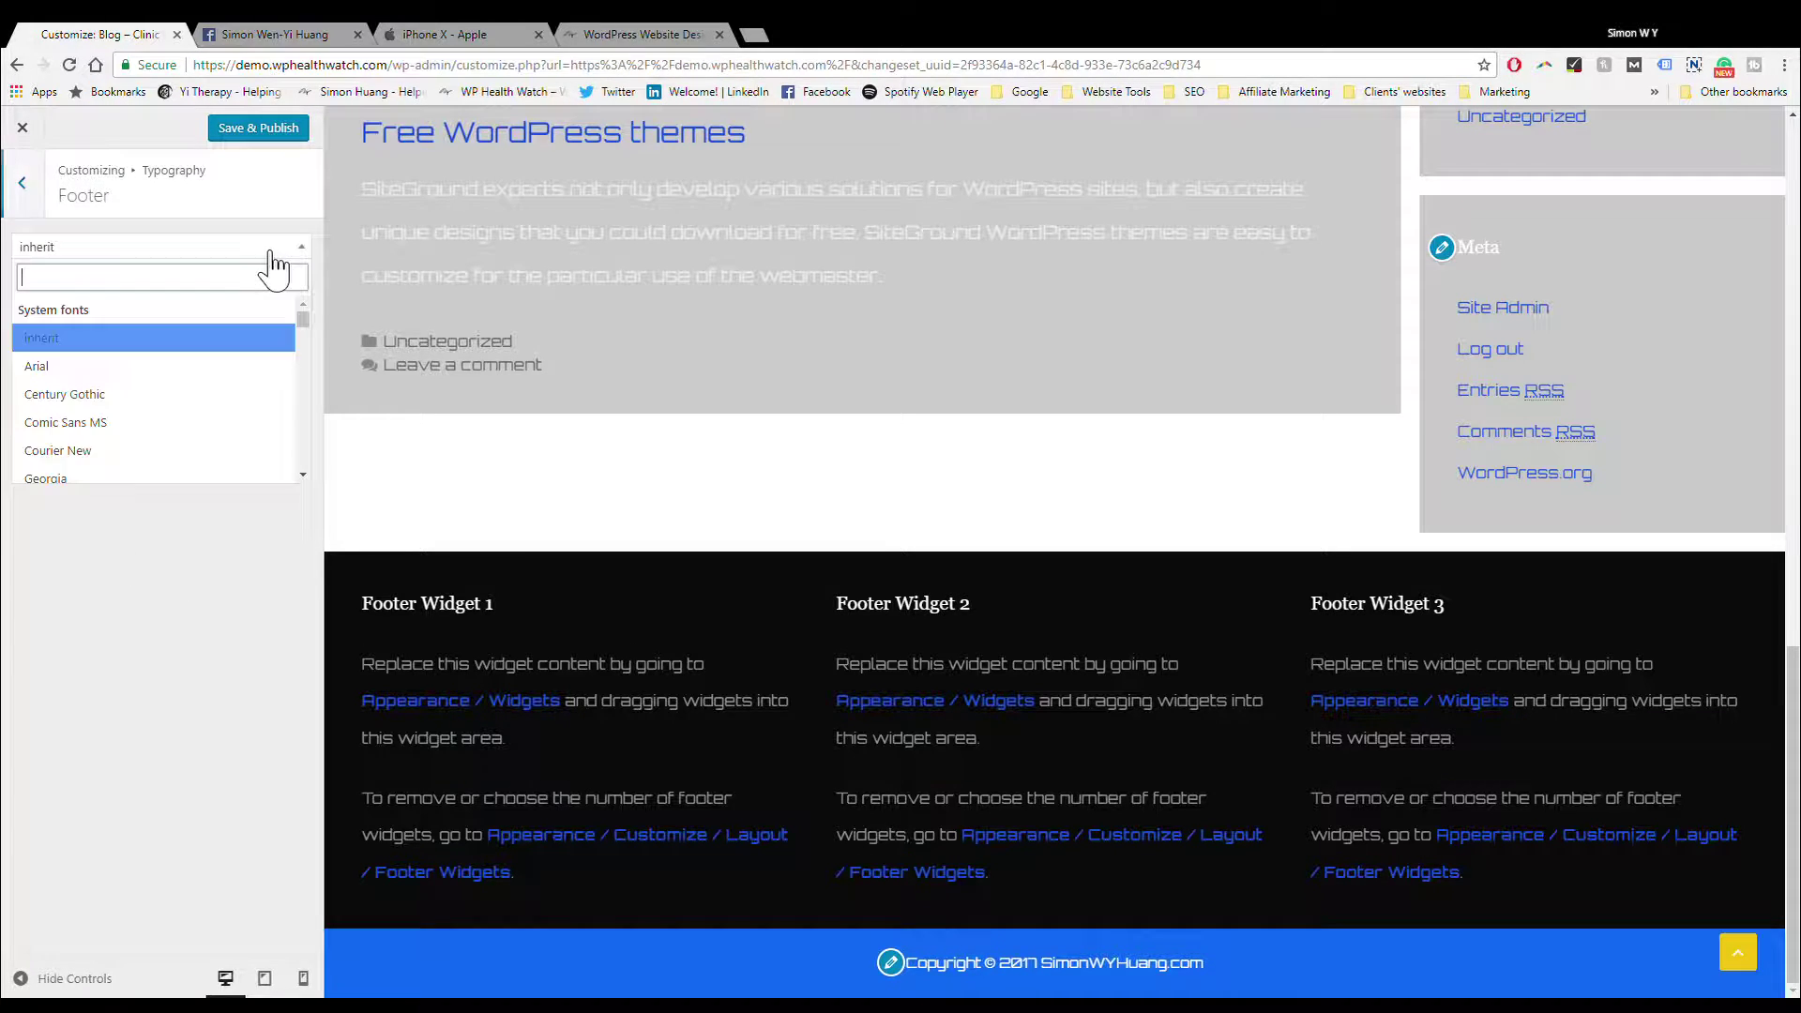
scroll(294, 453, down, 3)
click(274, 436)
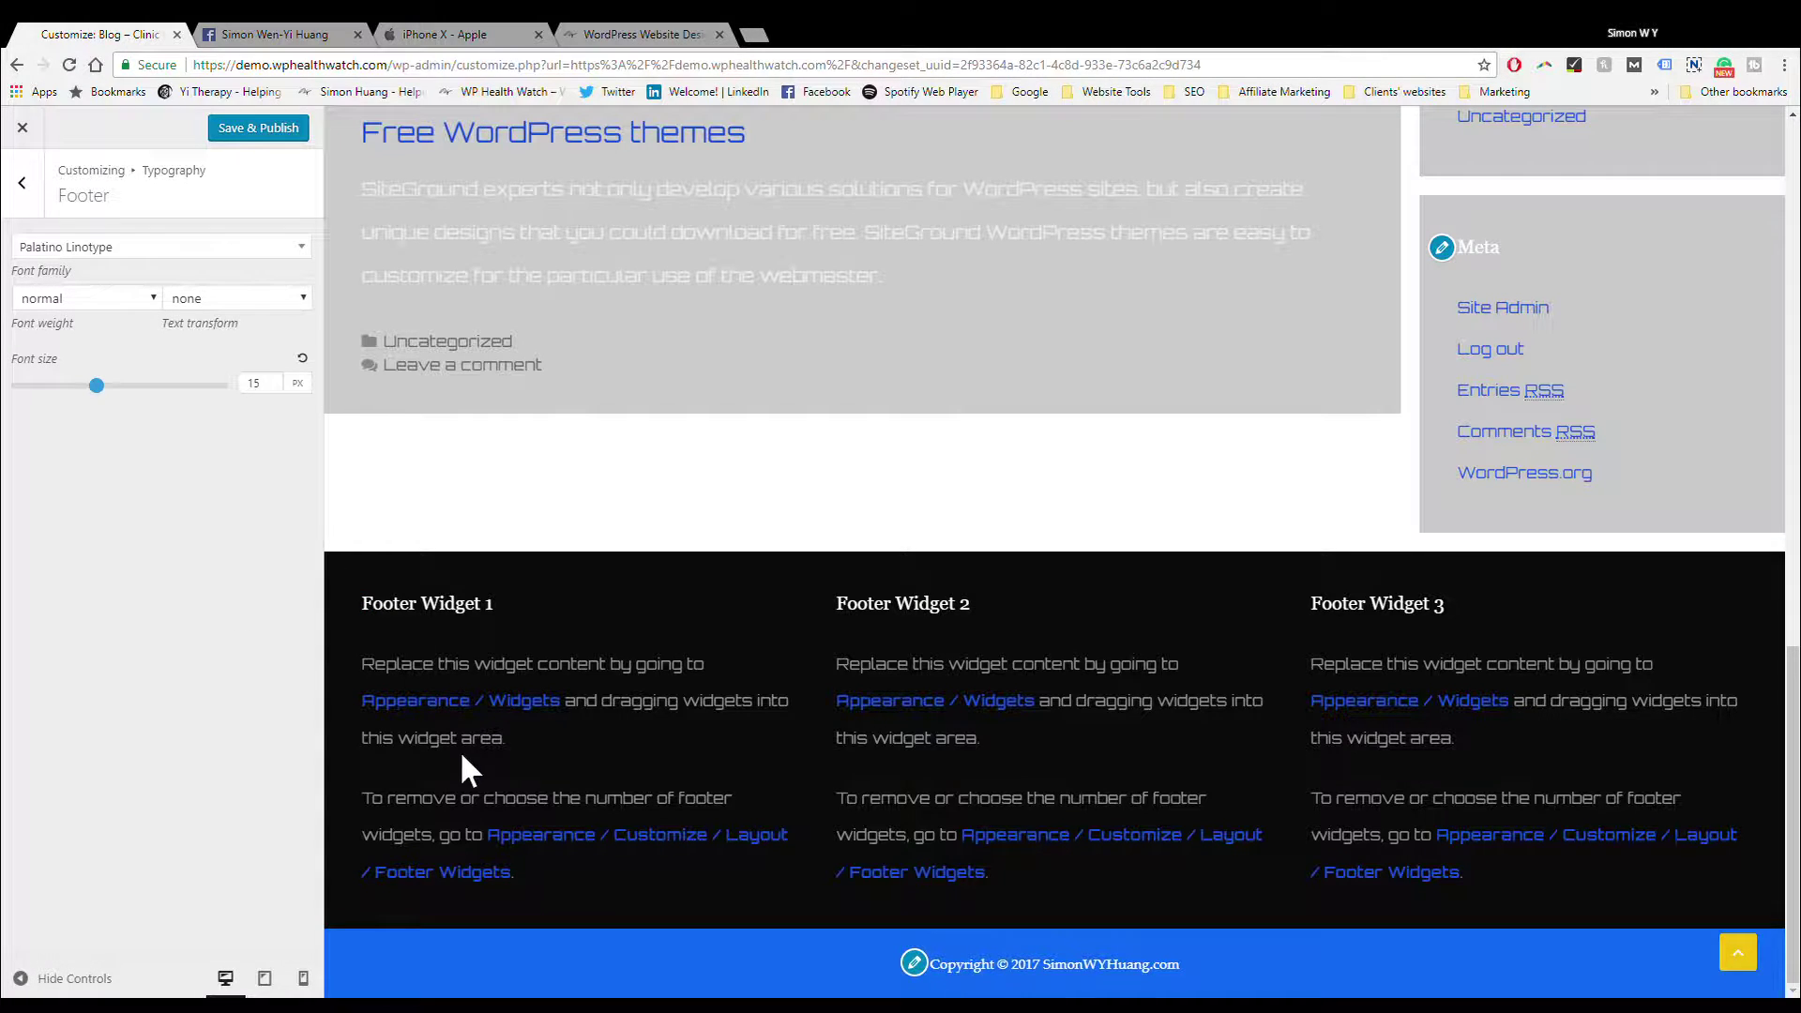
scroll(464, 760, up, 15)
click(36, 197)
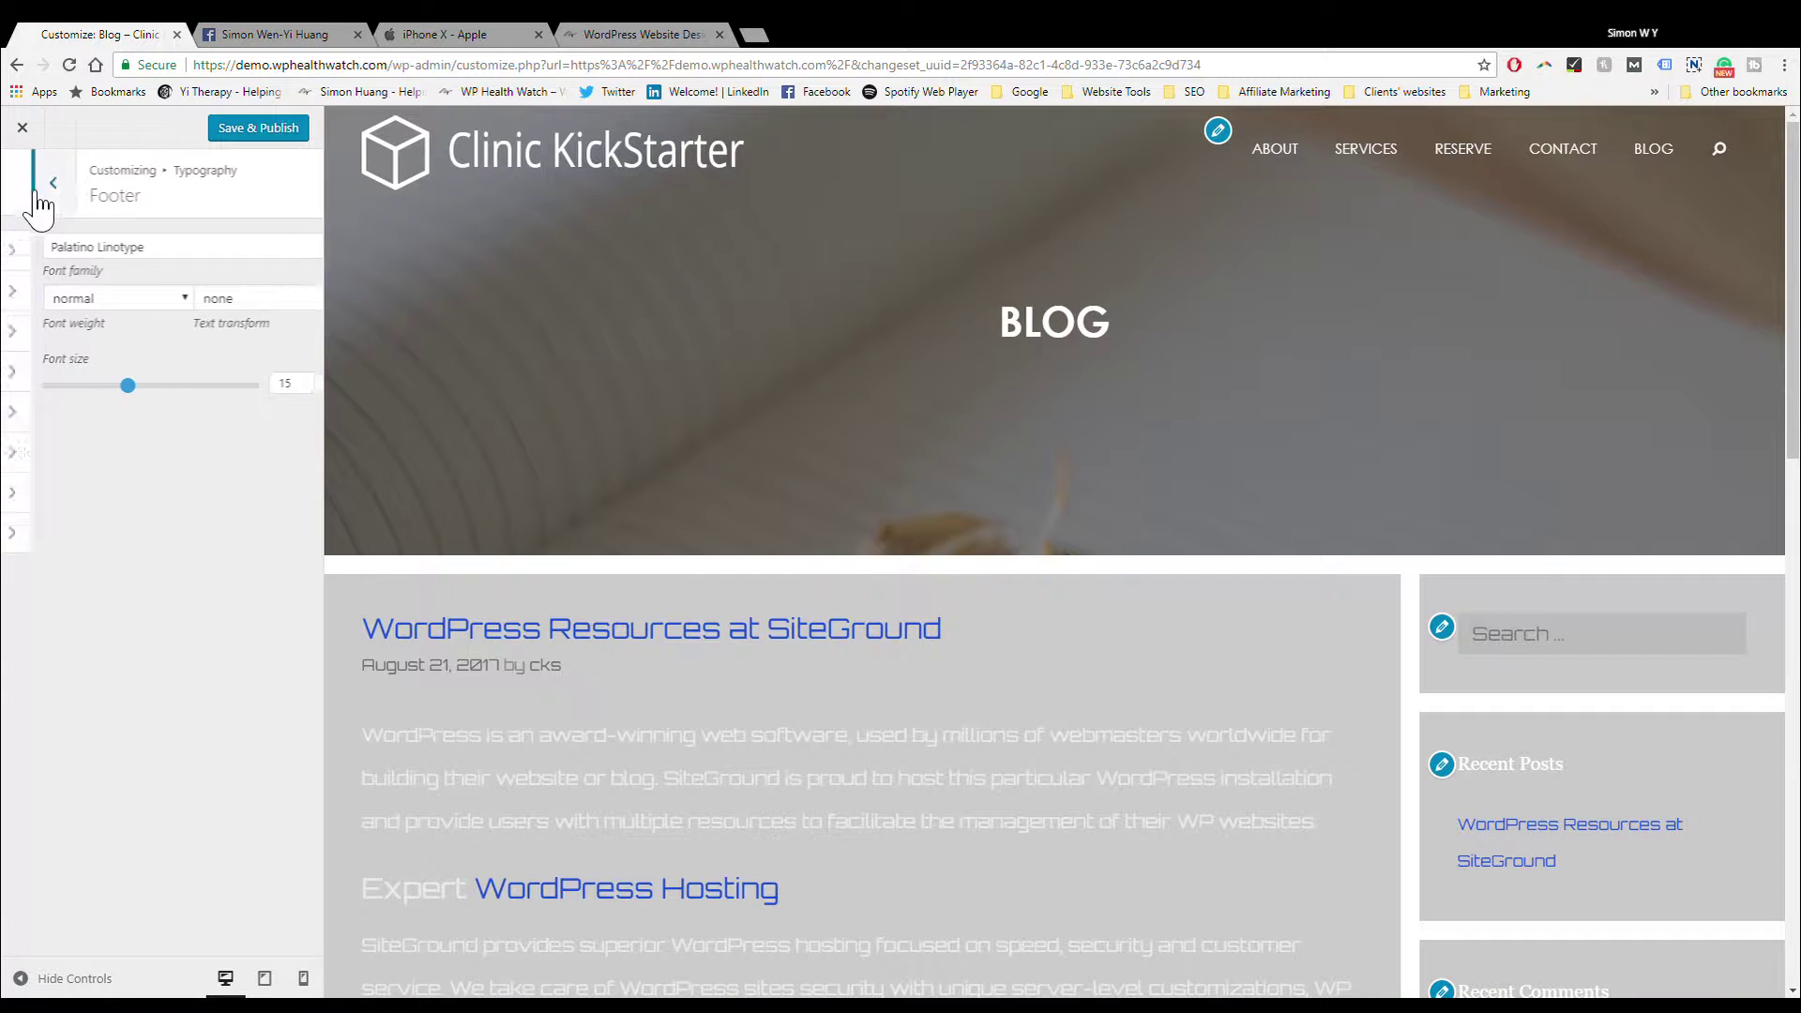
click(70, 250)
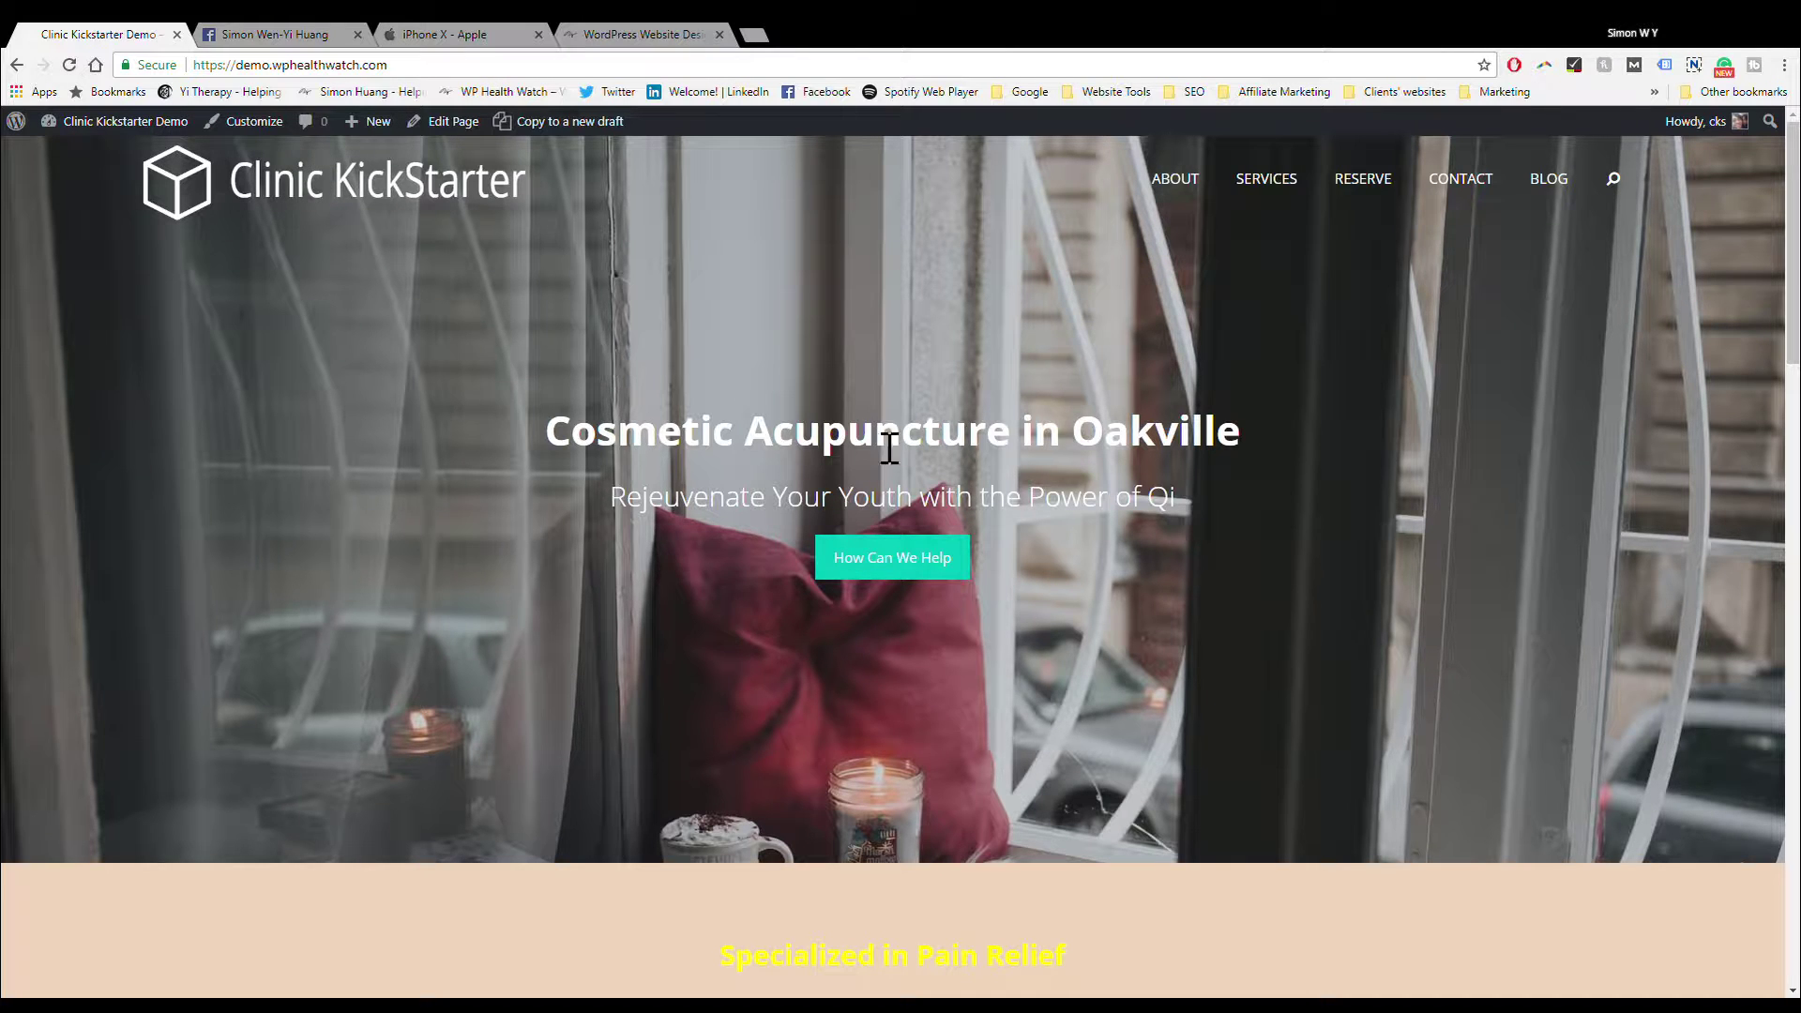
Step: Reopen the customizer with the blog page in the preview and set Blog Post Content to Show excerpt
click(198, 111)
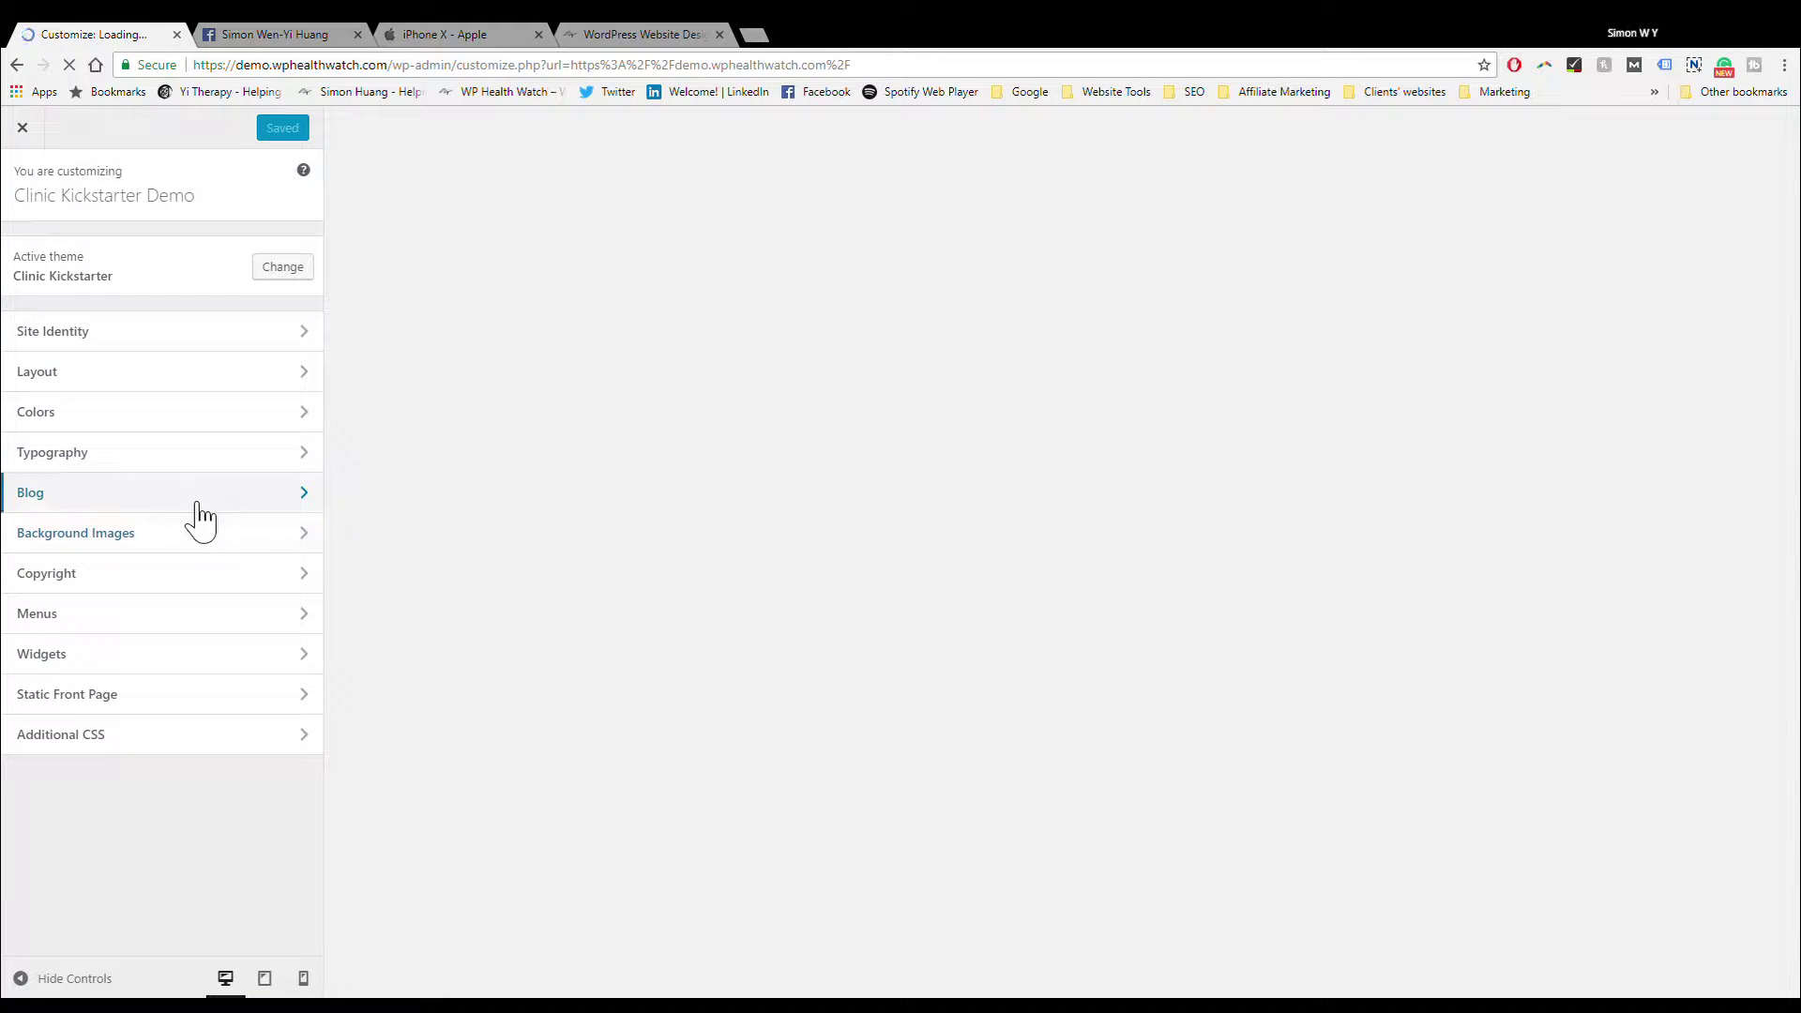
click(200, 507)
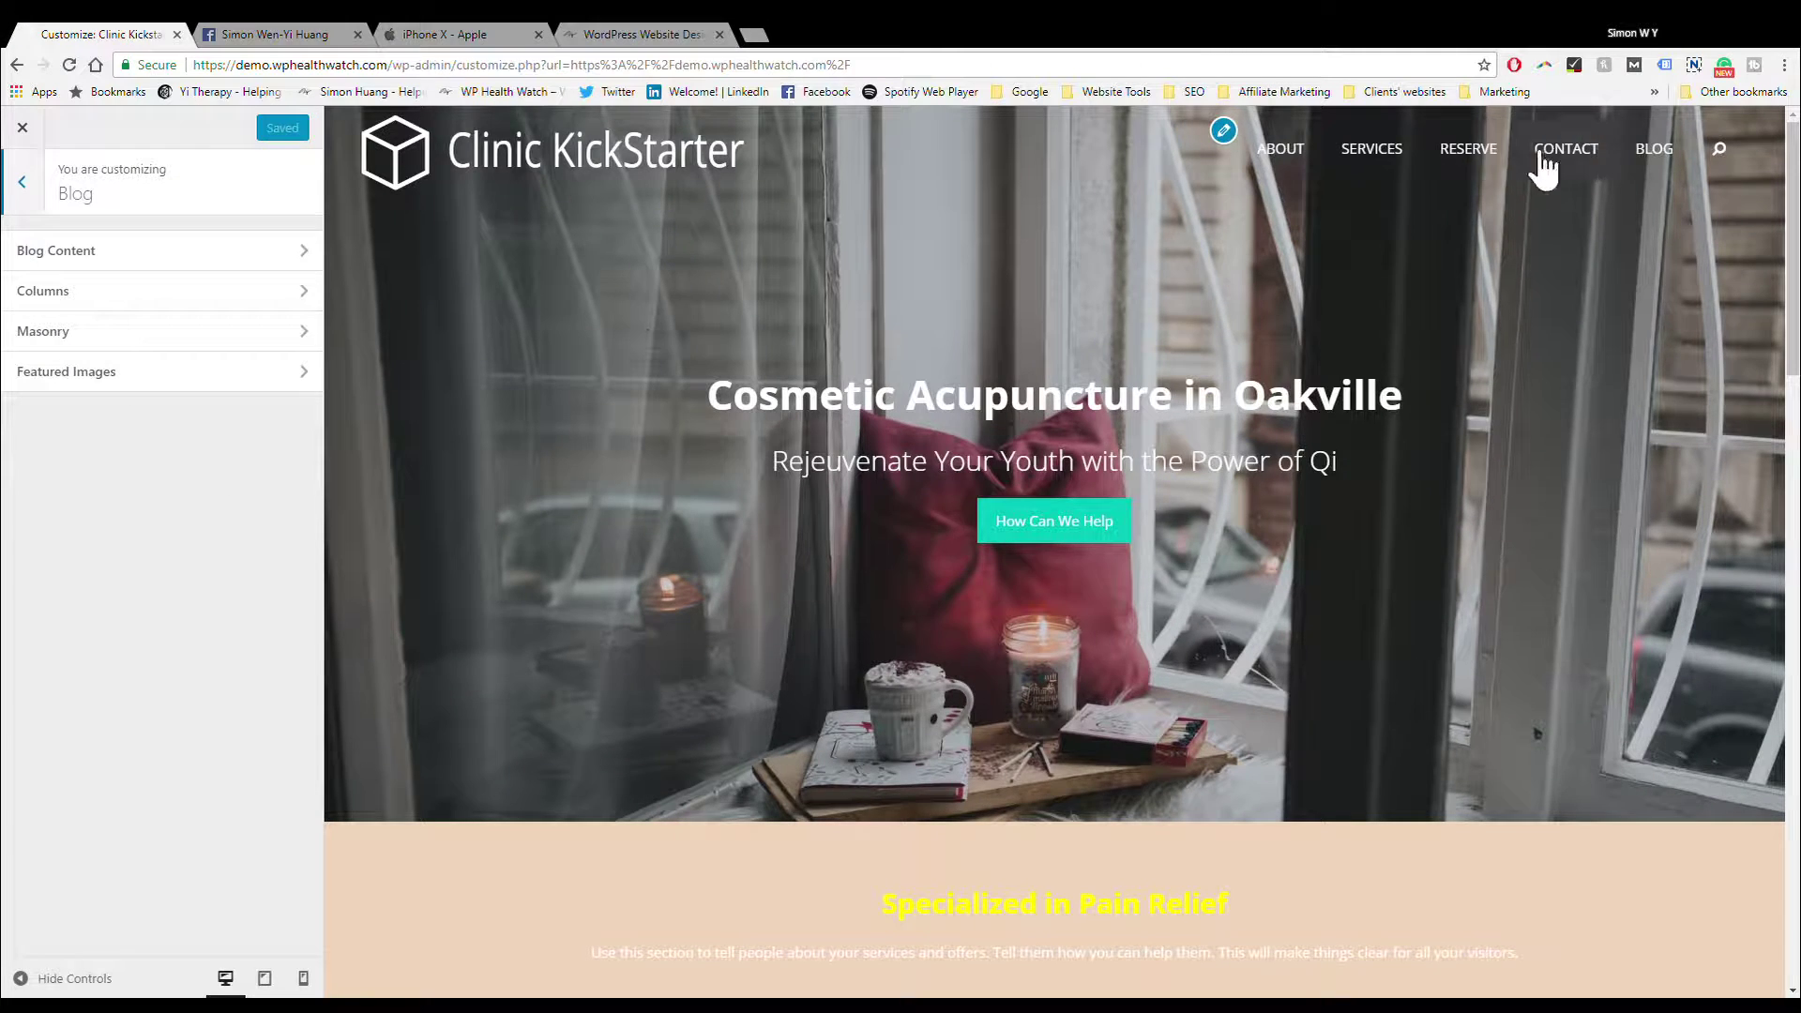
click(1648, 152)
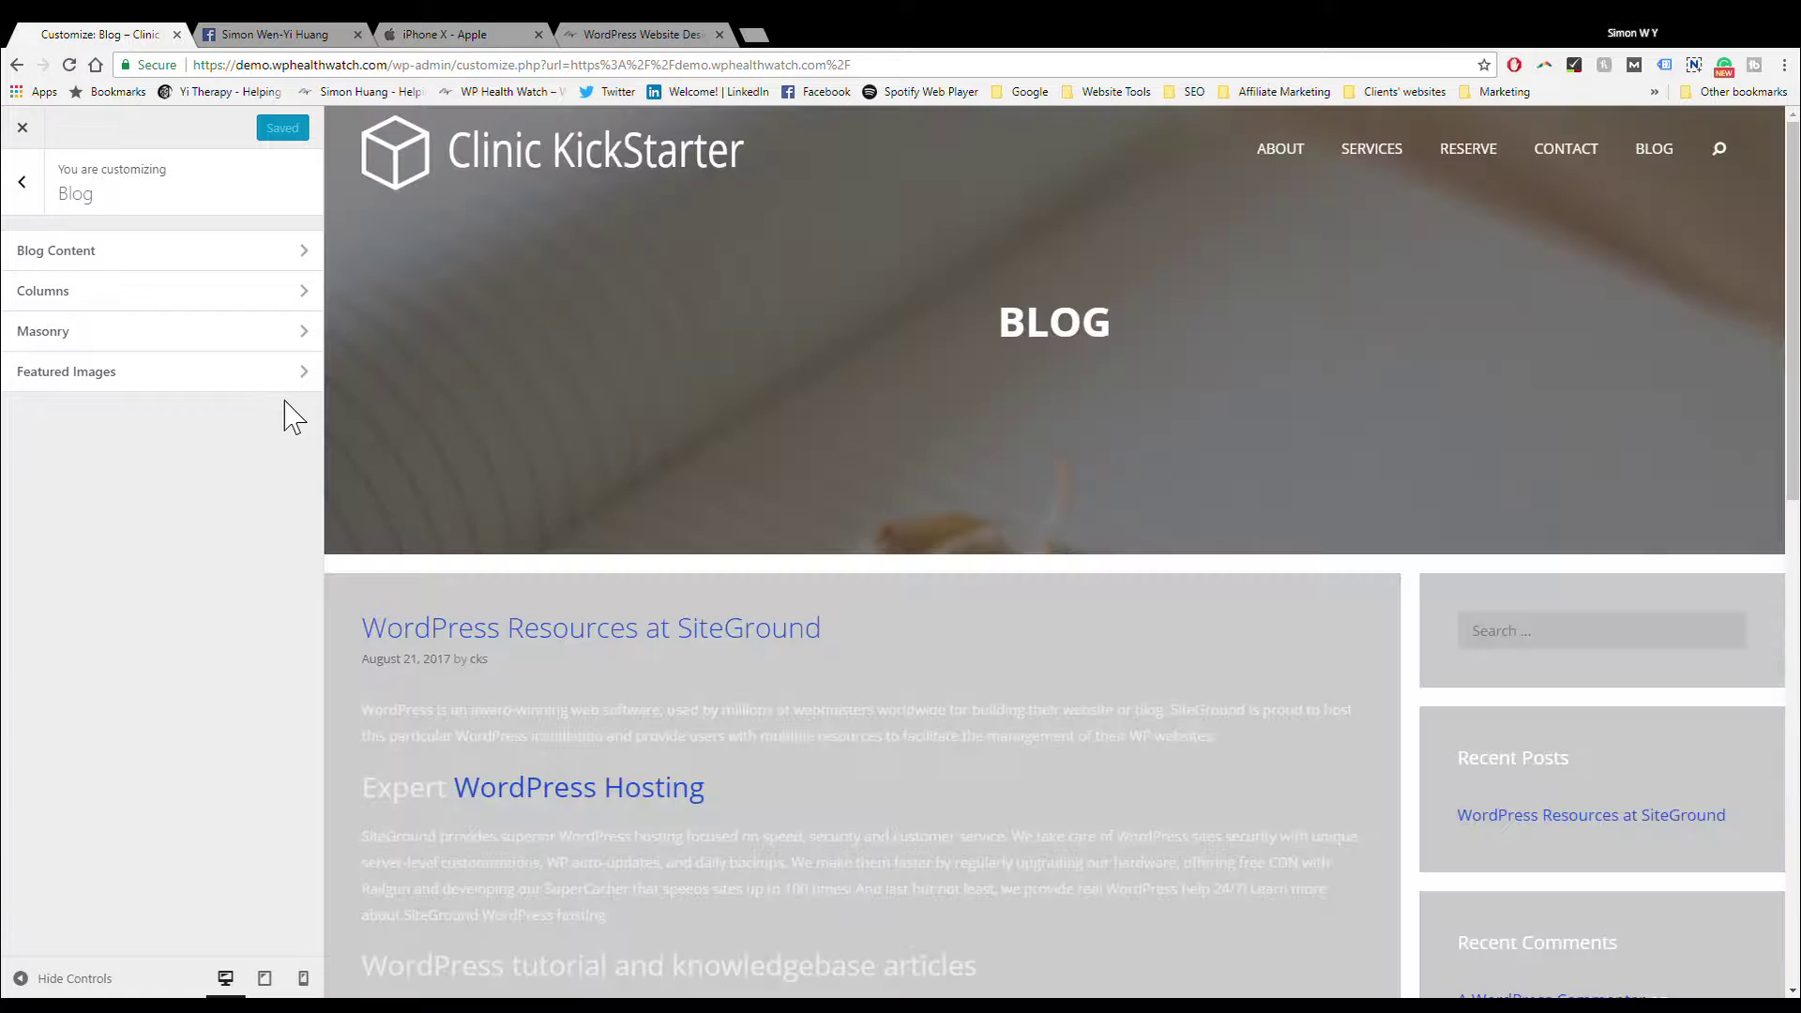
scroll(409, 418, down, 5)
scroll(410, 418, up, 2)
click(225, 250)
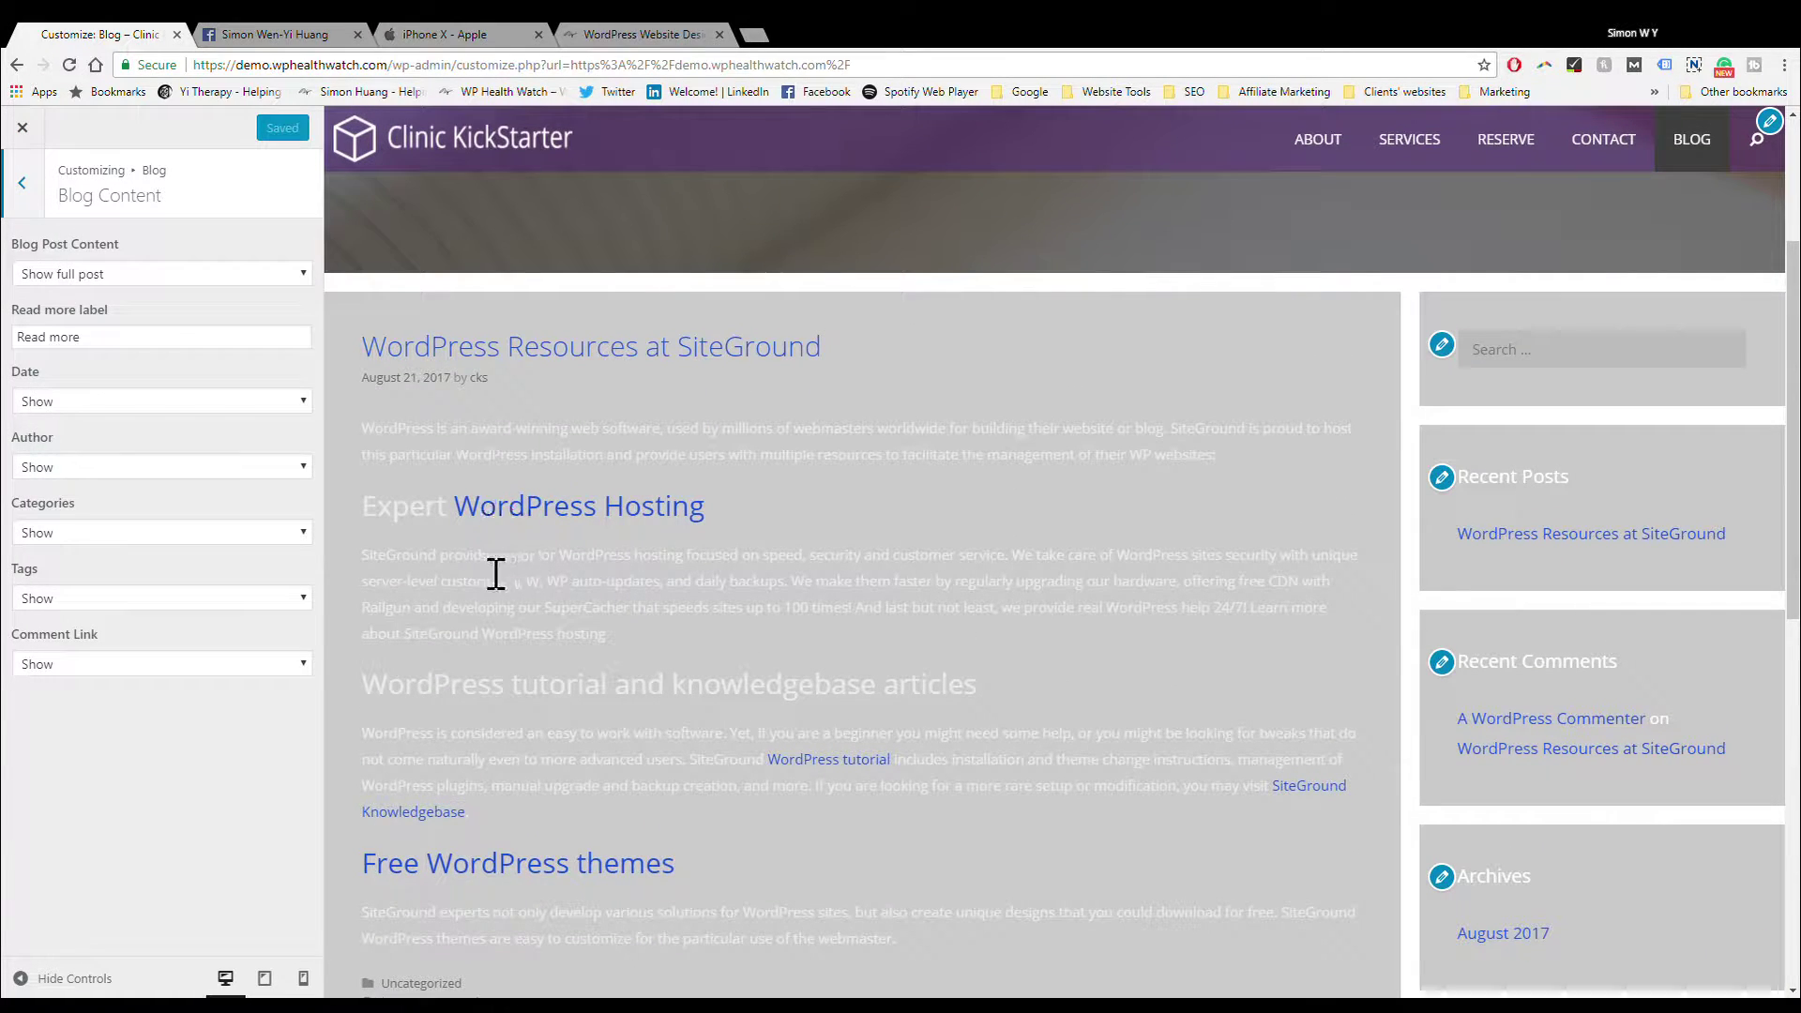
click(150, 338)
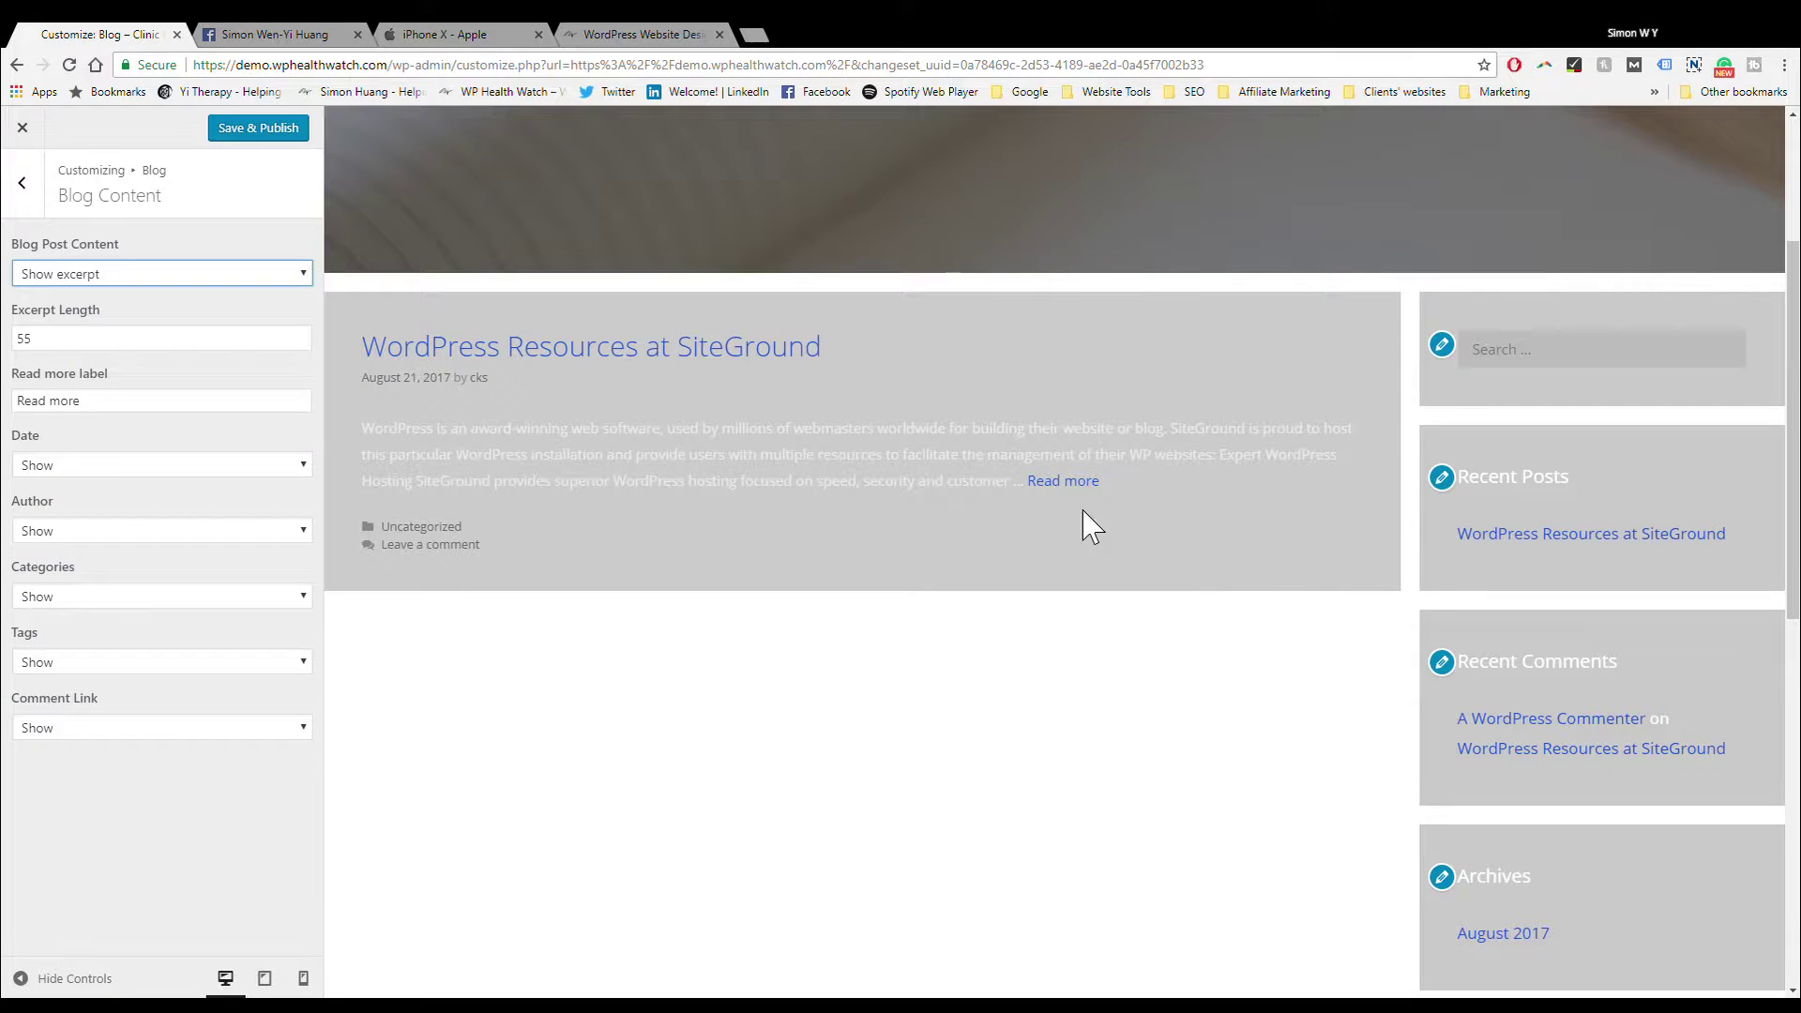
Step: Set the blog's read more label to "go on..." and hide the post date
triple_click(239, 401)
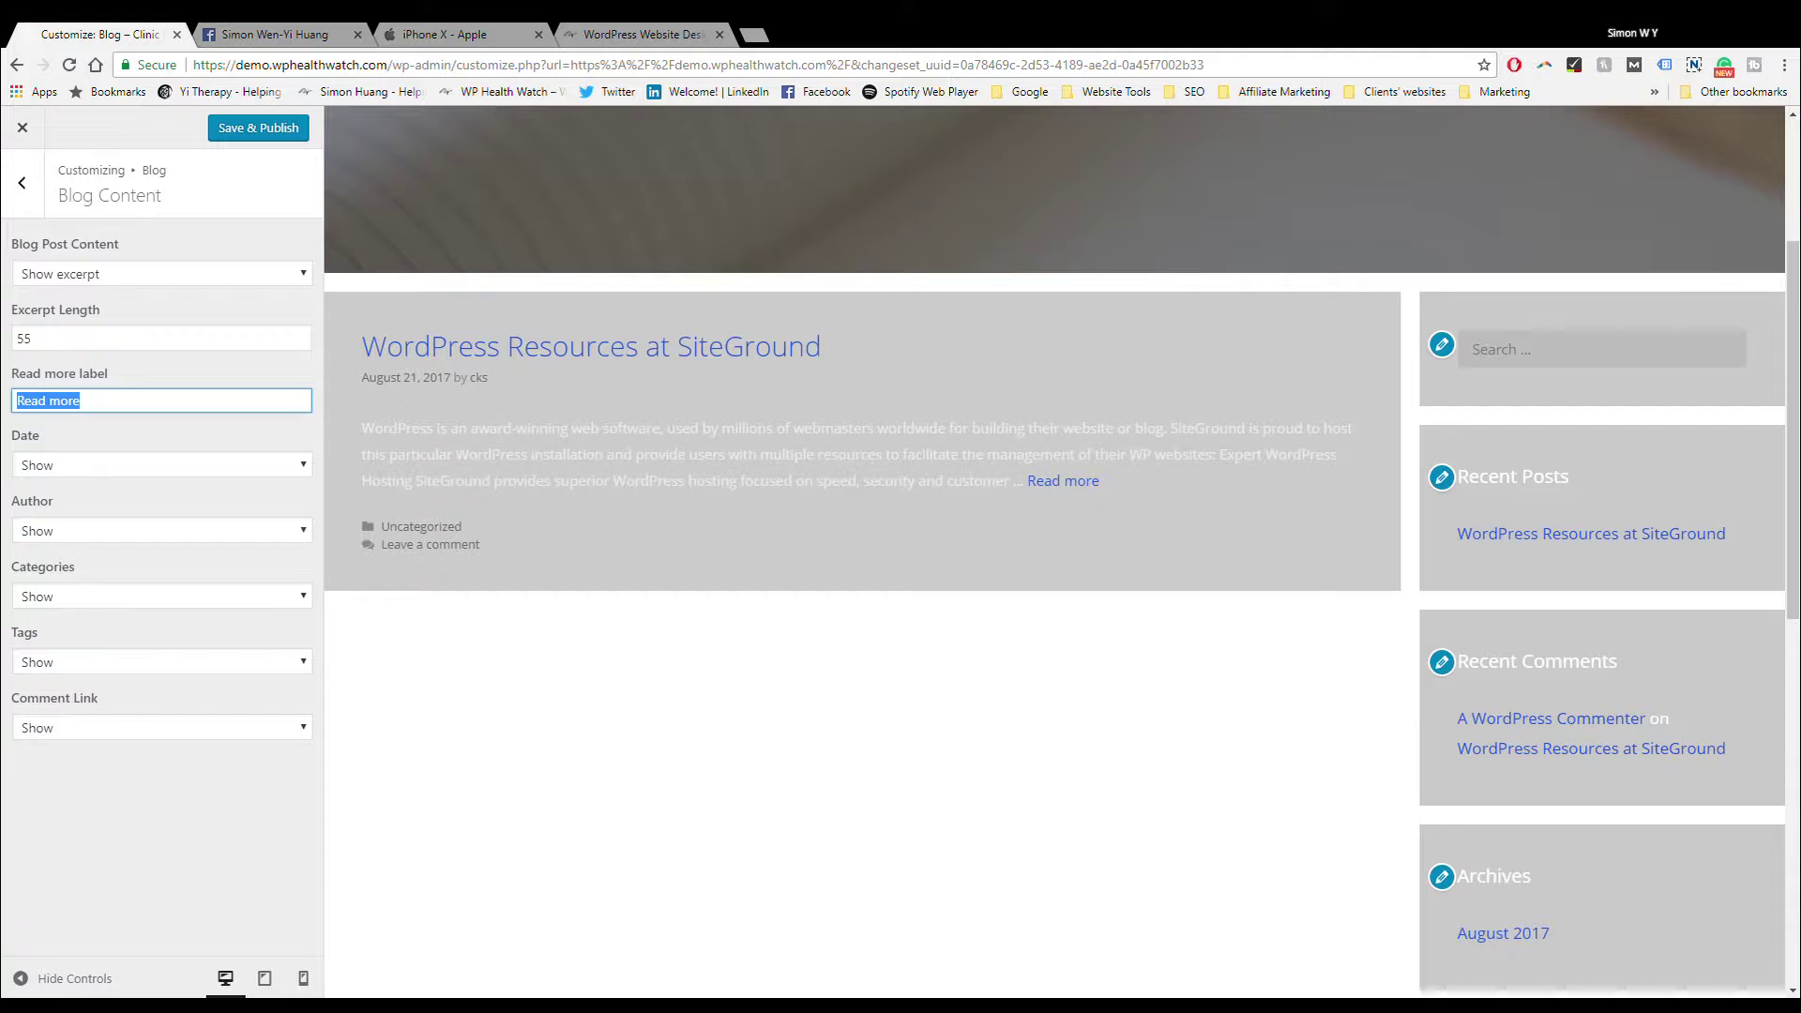
text(go on...)
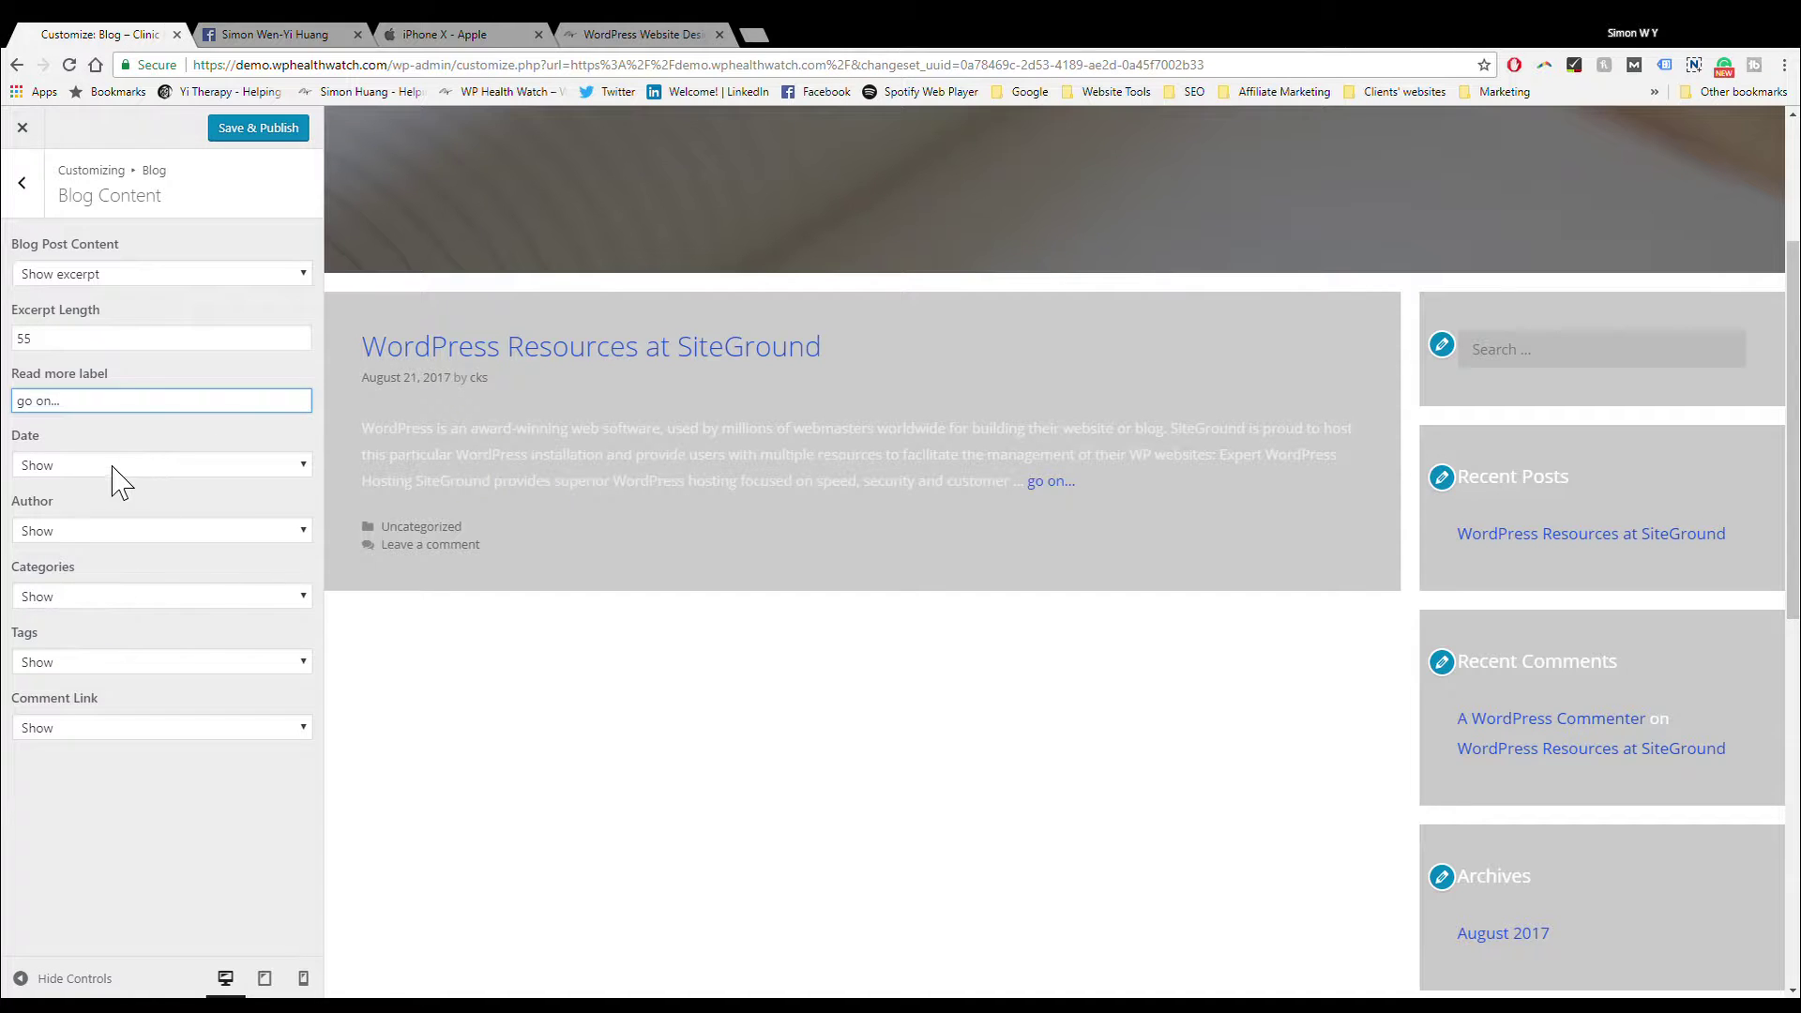
key(Tab)
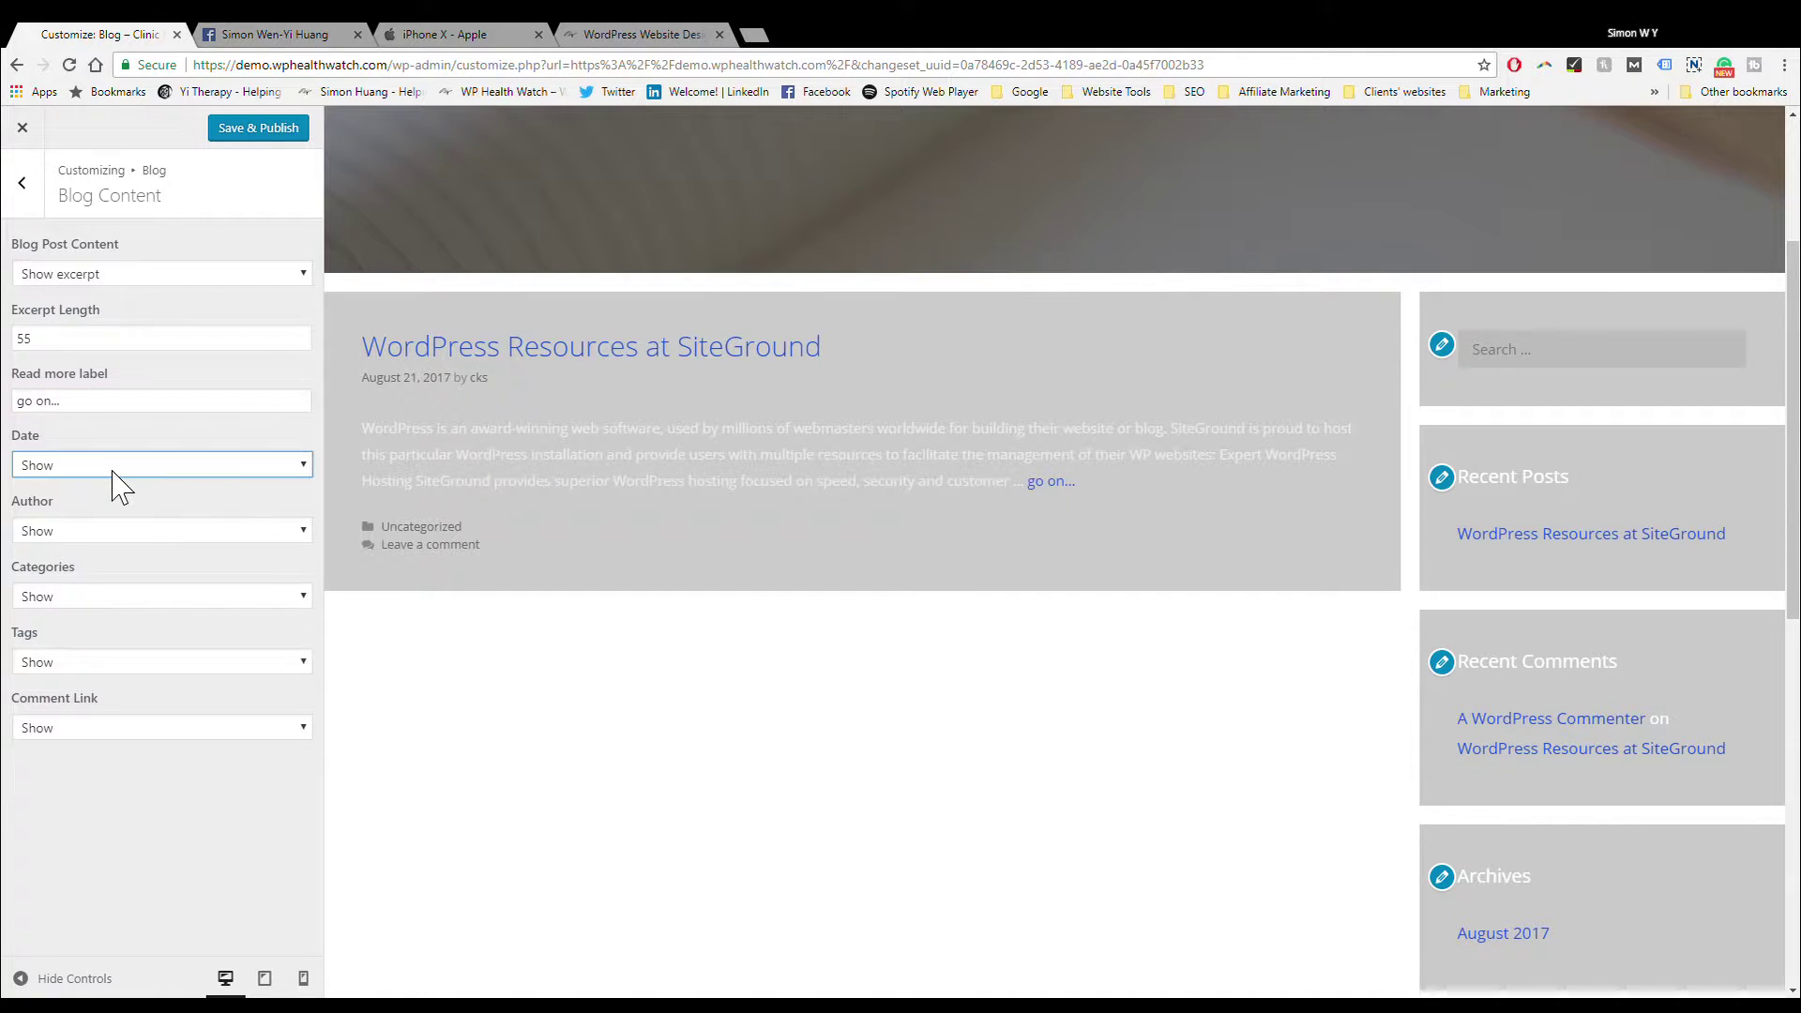
key(Down)
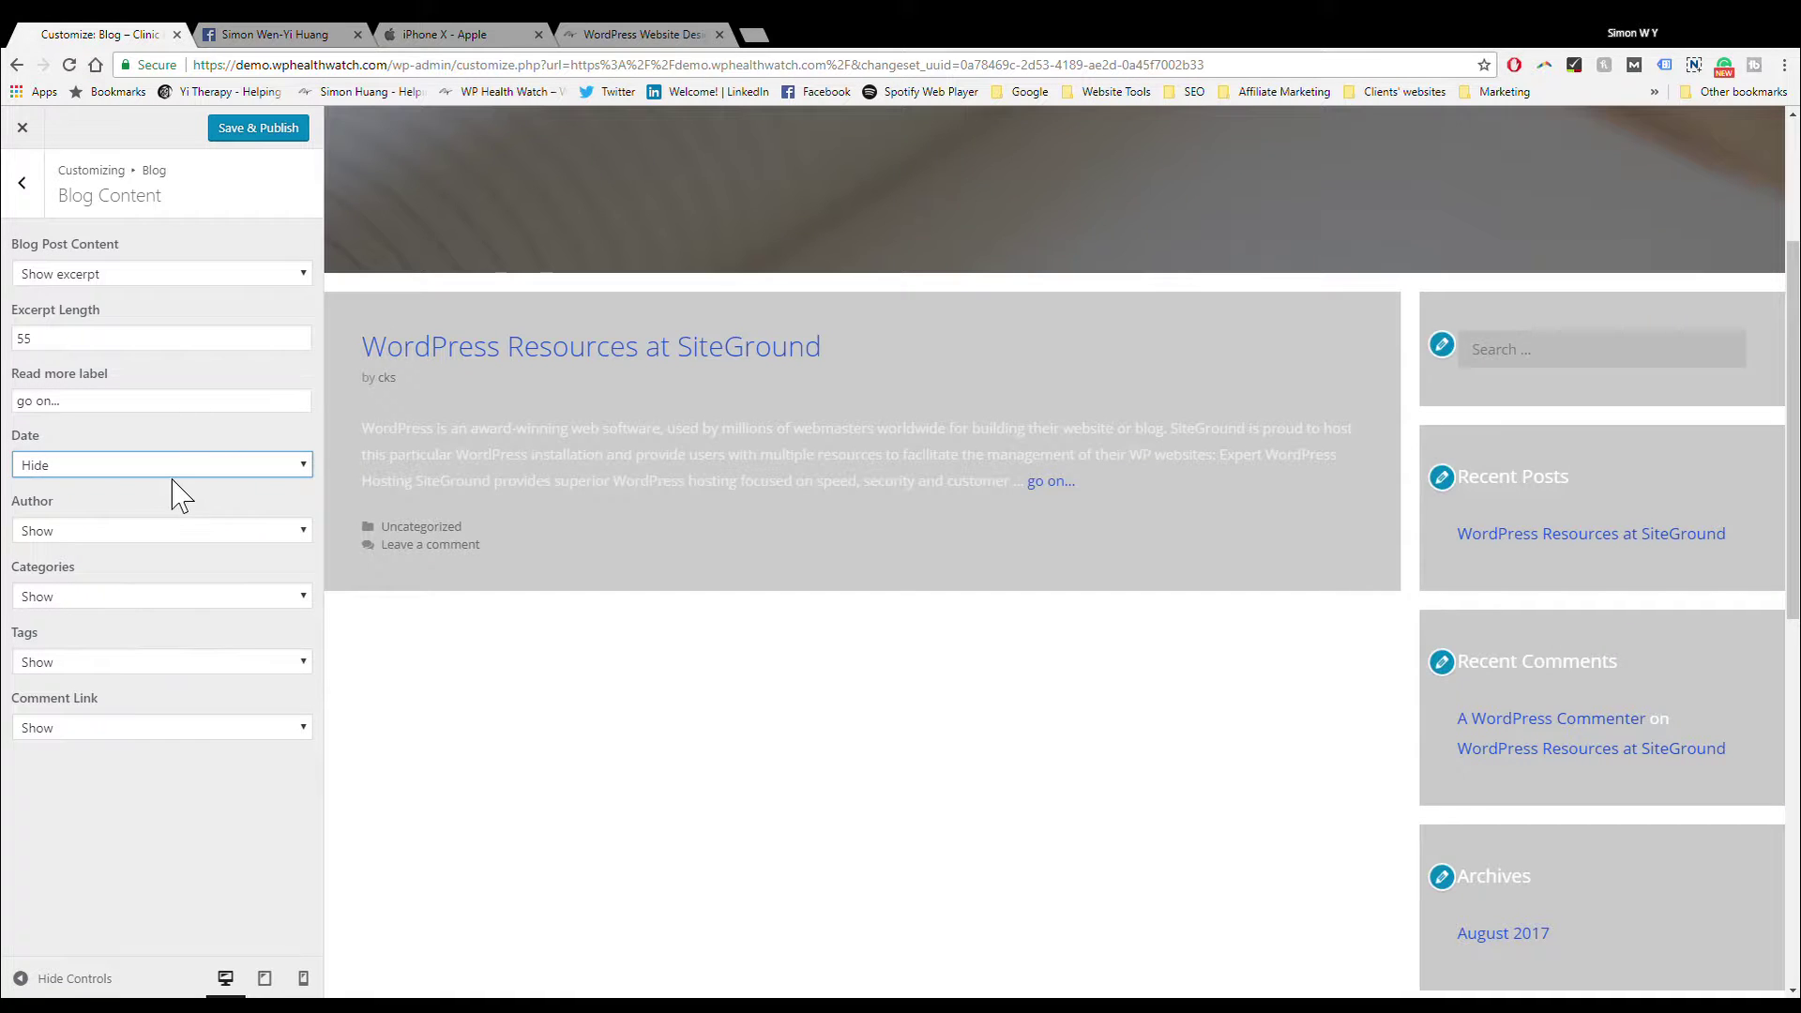
Step: Set the blog post date back to Show and set Categories to Hide
key(Up)
key(Tab)
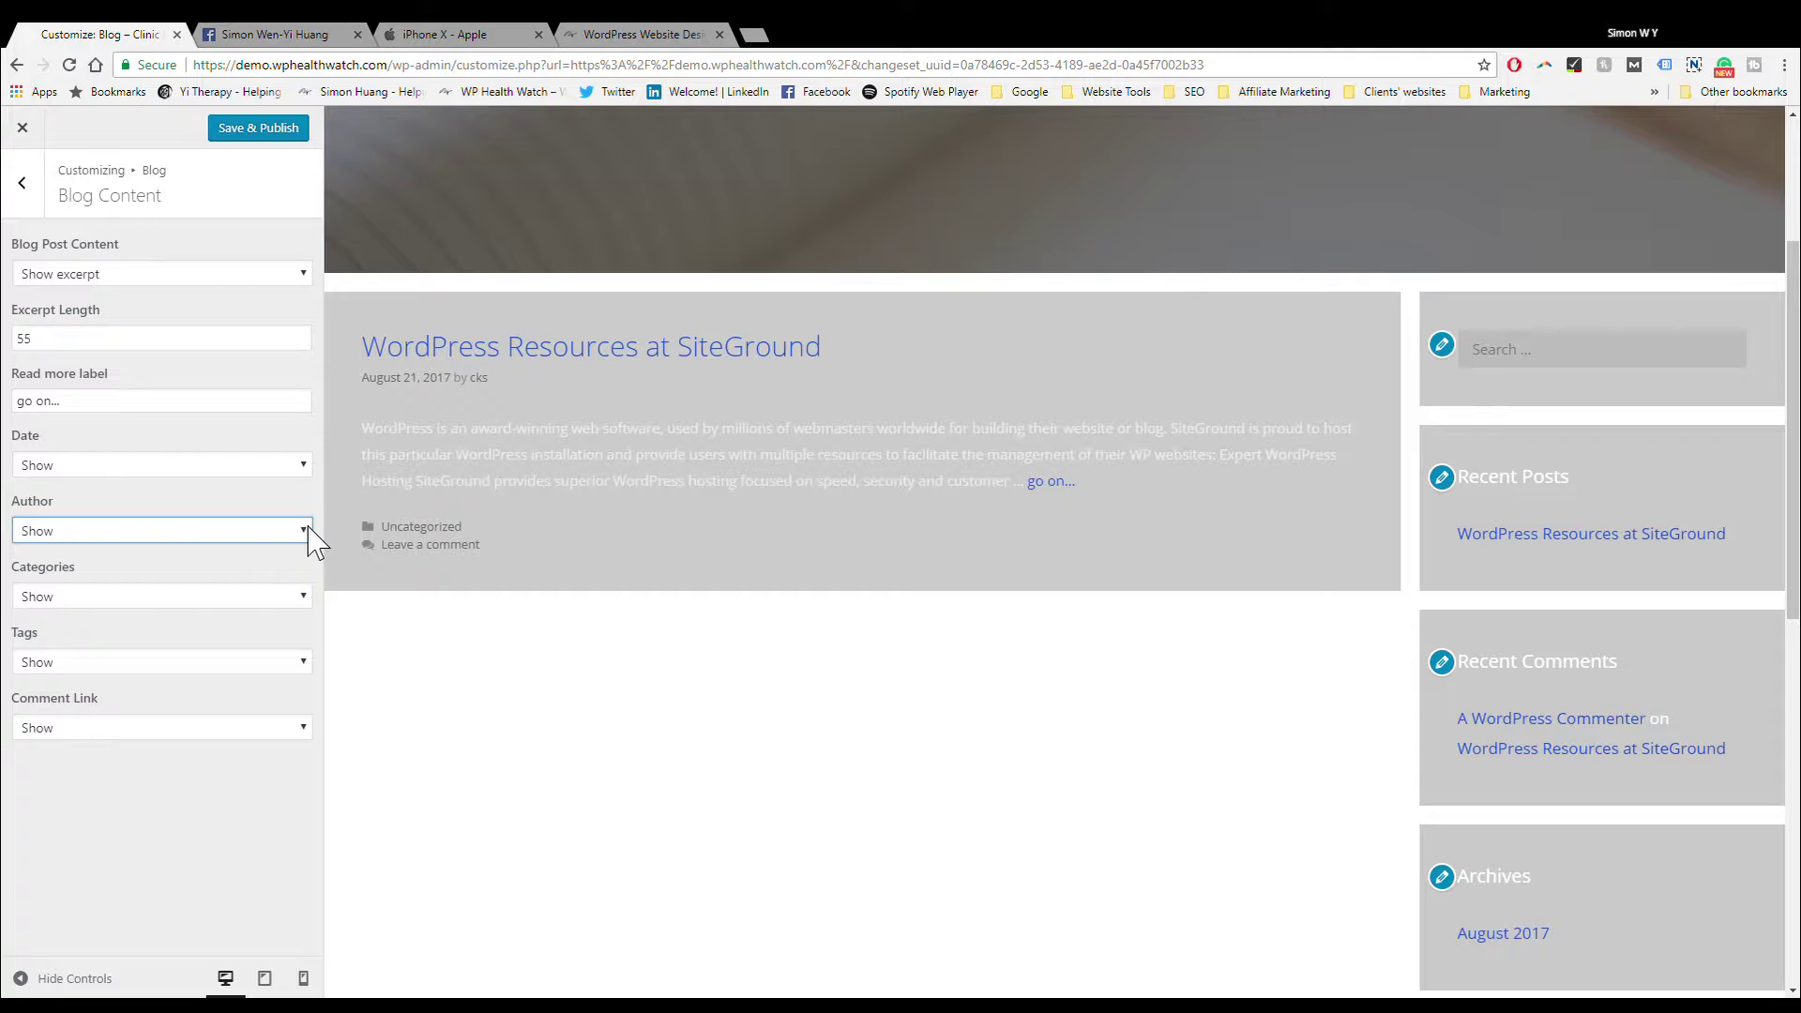
click(361, 713)
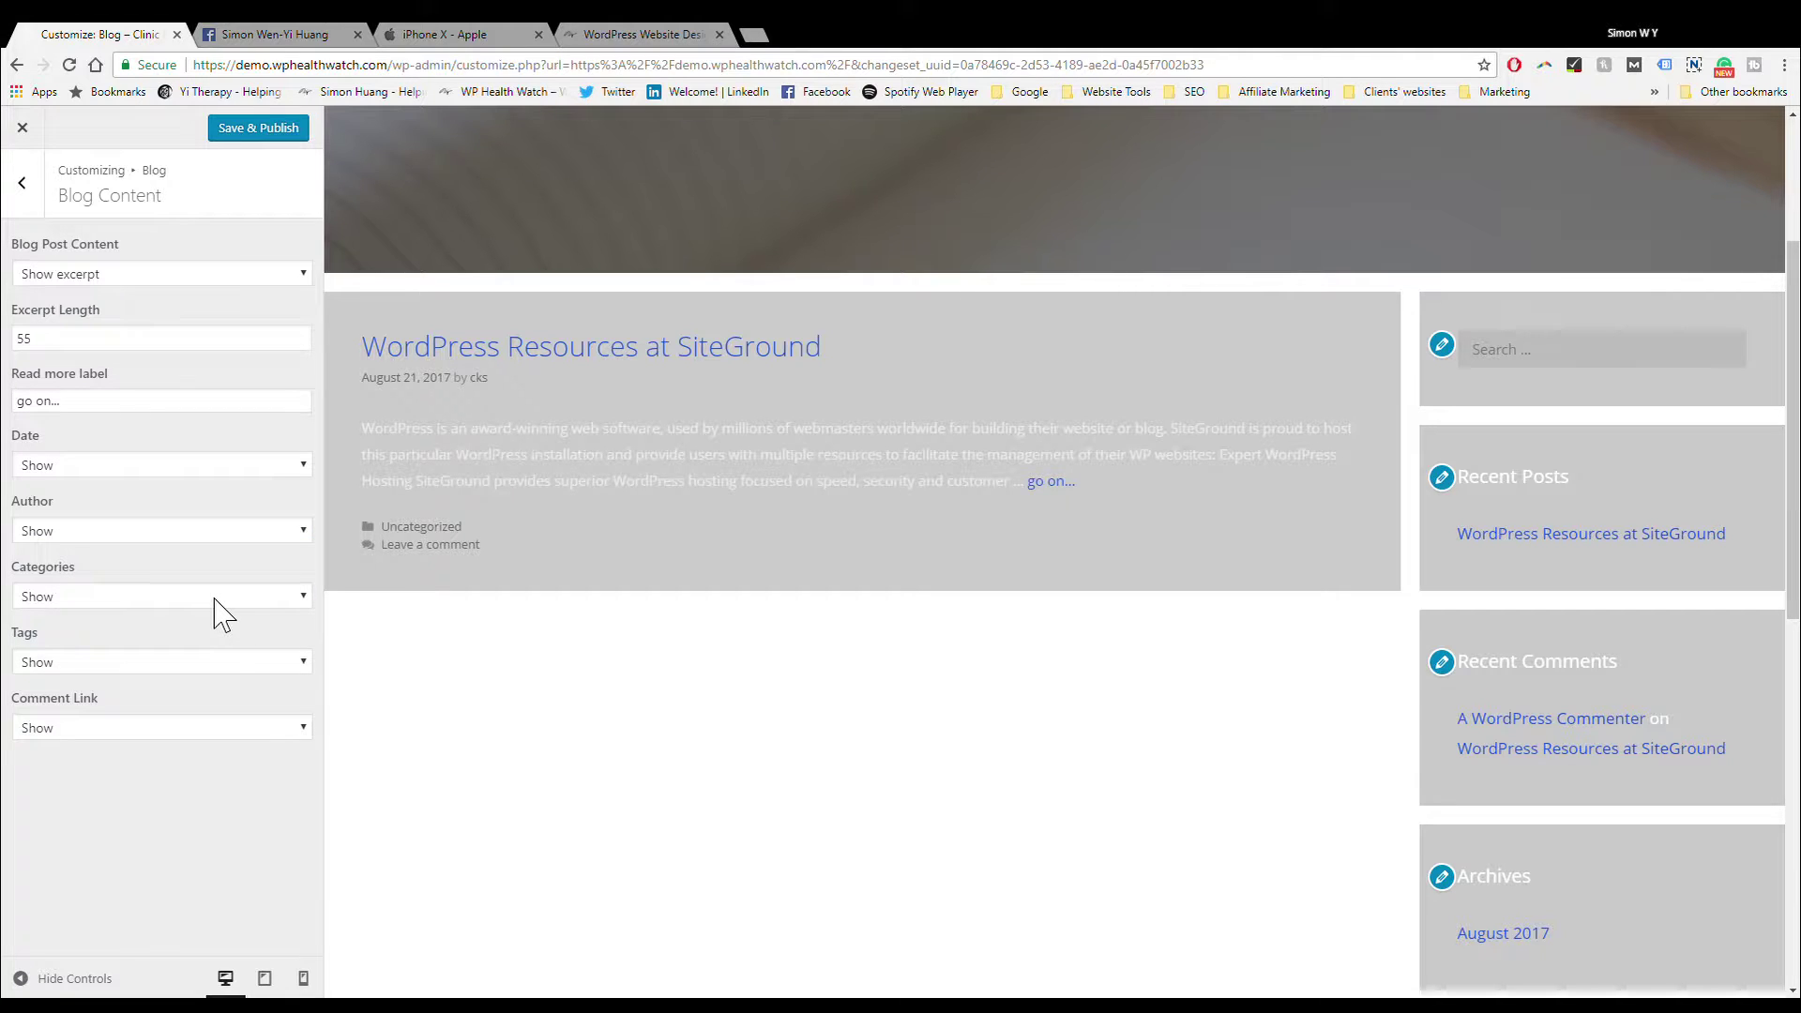
click(297, 606)
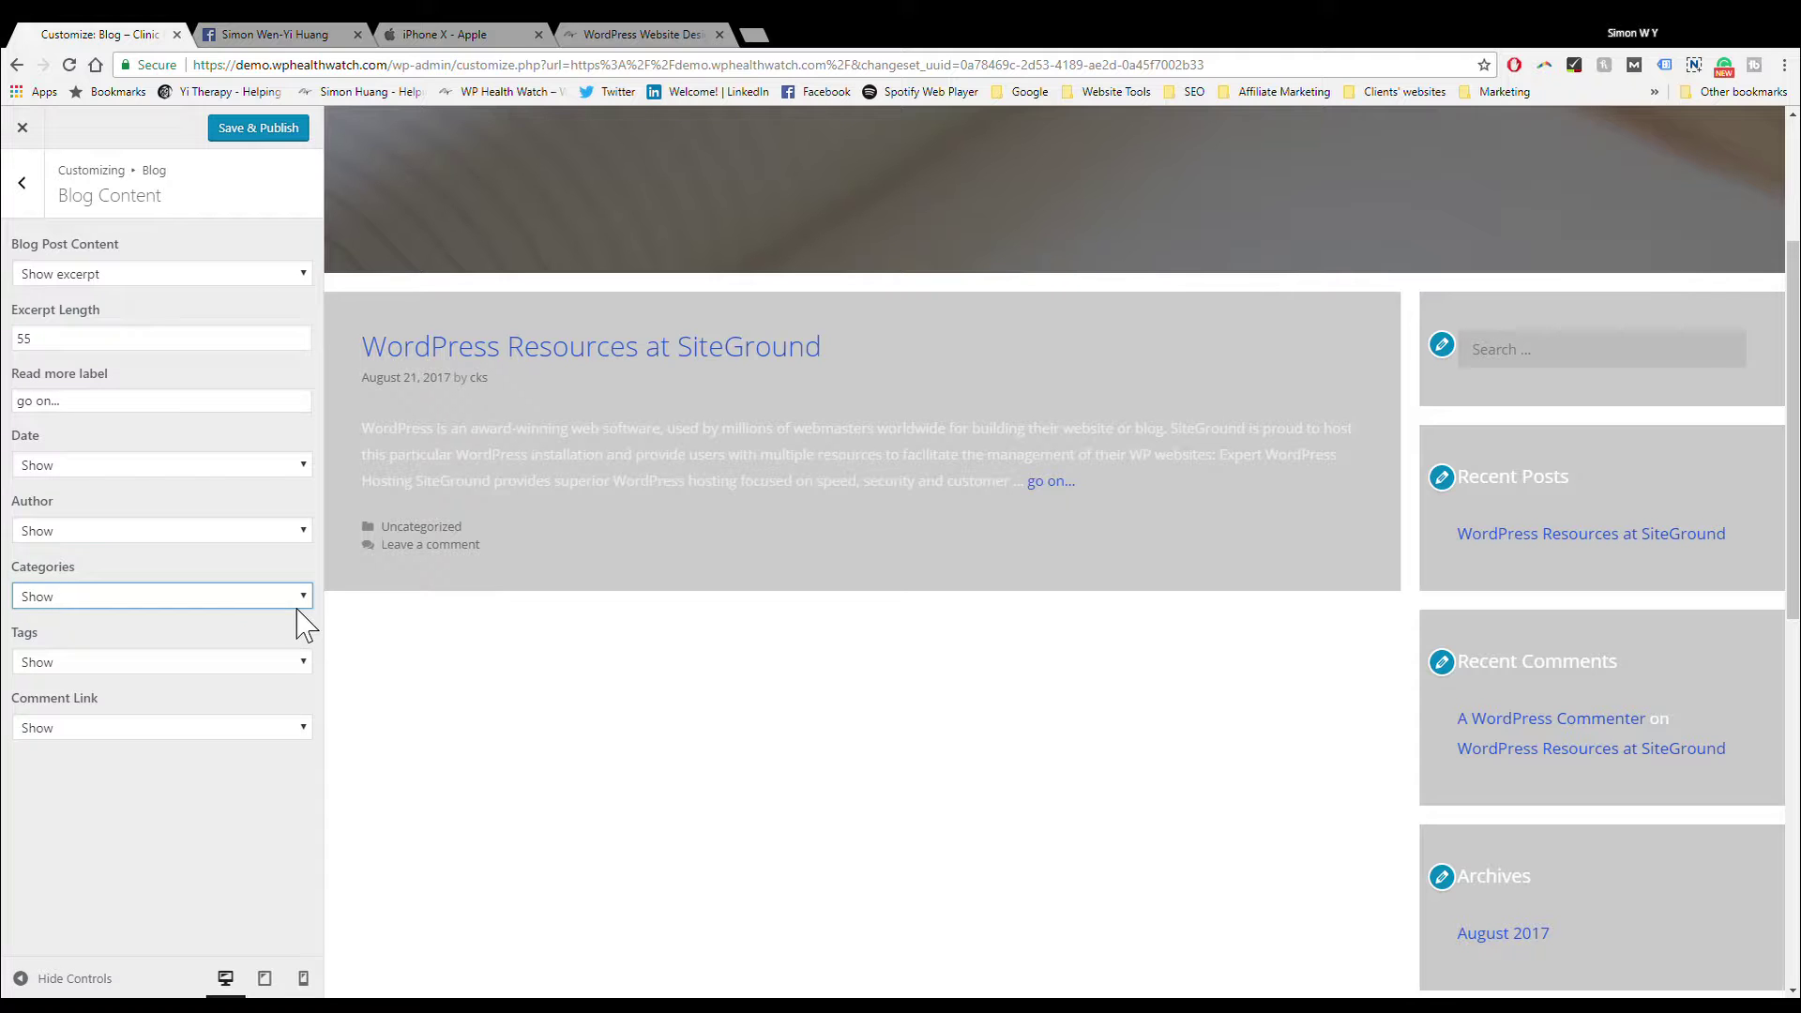
click(281, 650)
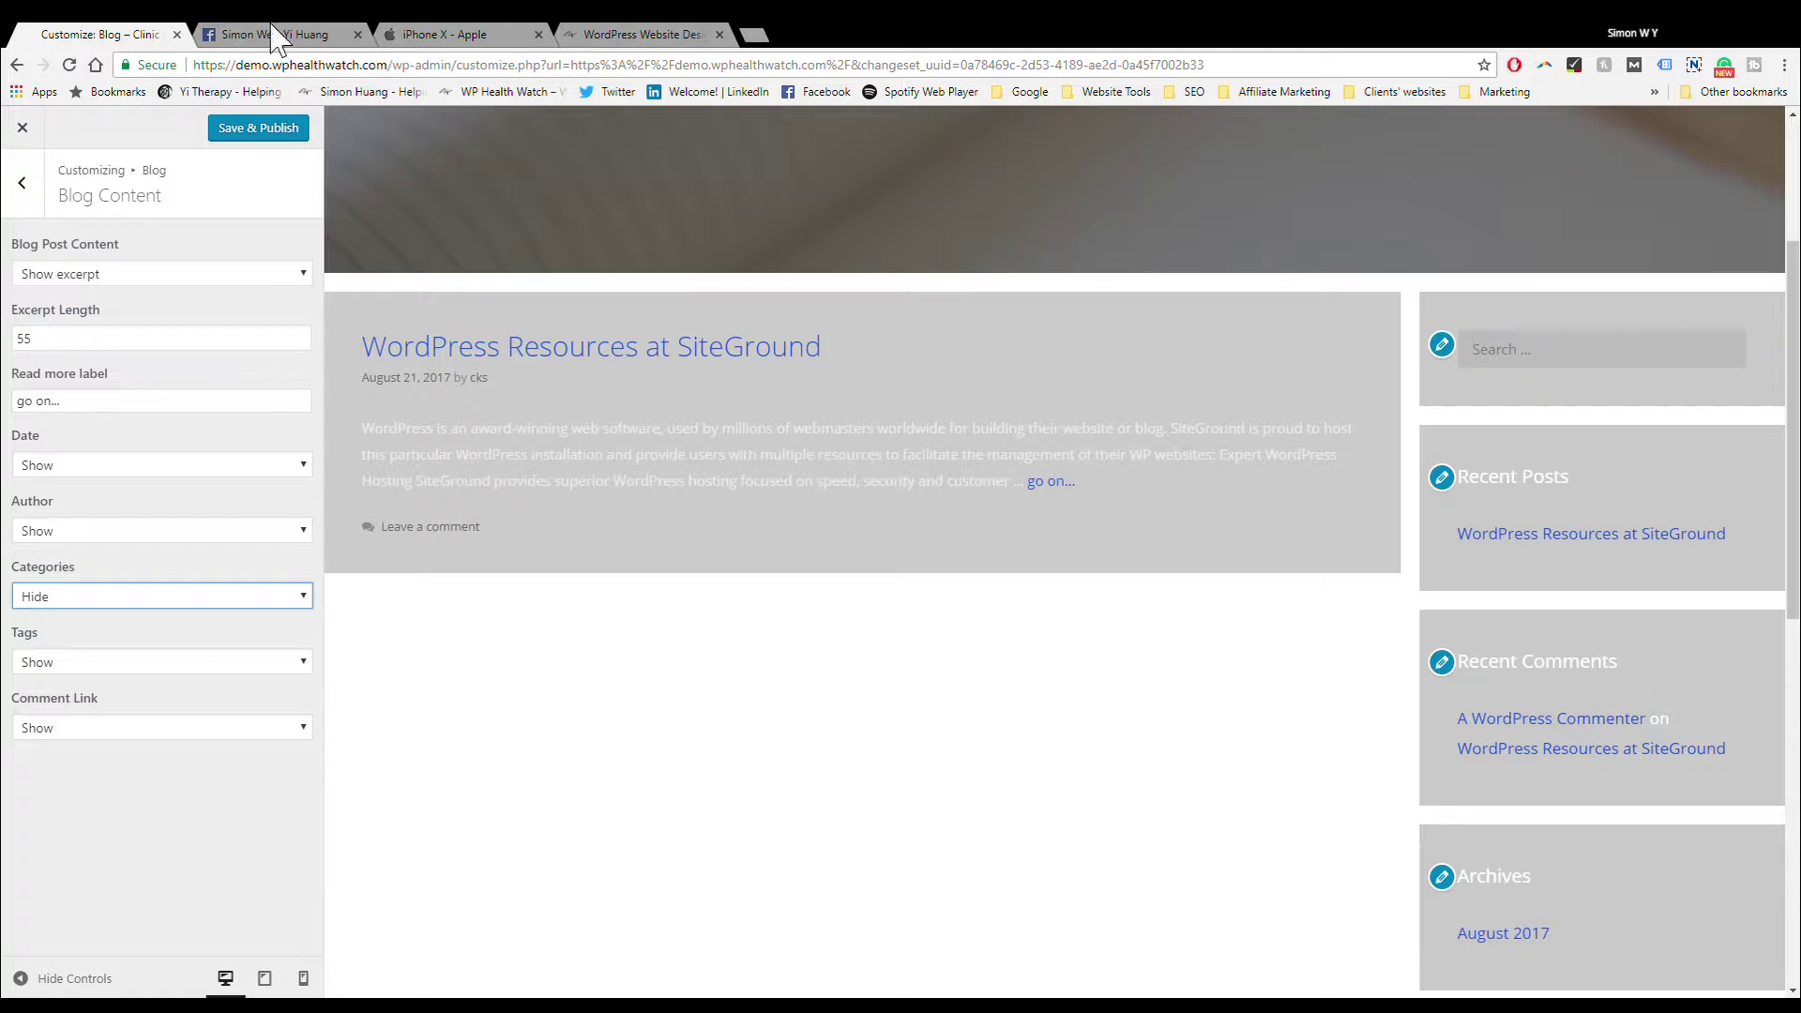
click(287, 666)
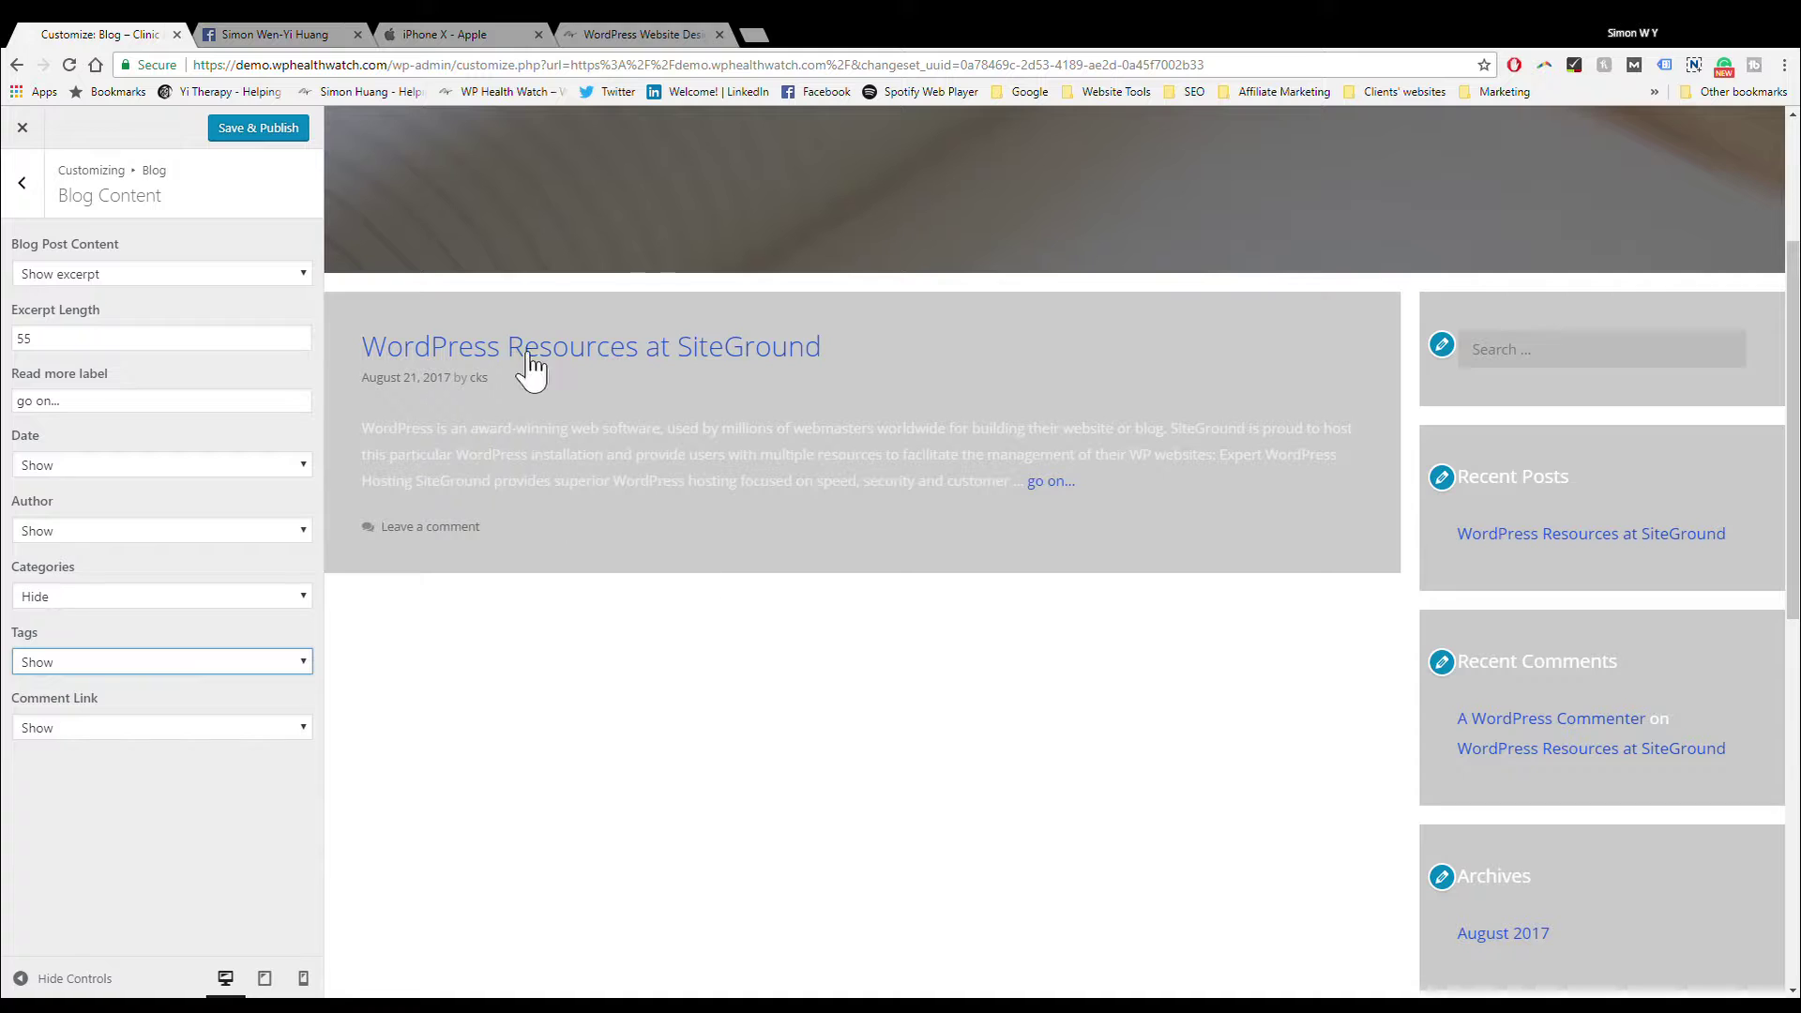
Step: Open the WordPress Resources at SiteGround post in the preview and look through its content down to the comment section
click(591, 370)
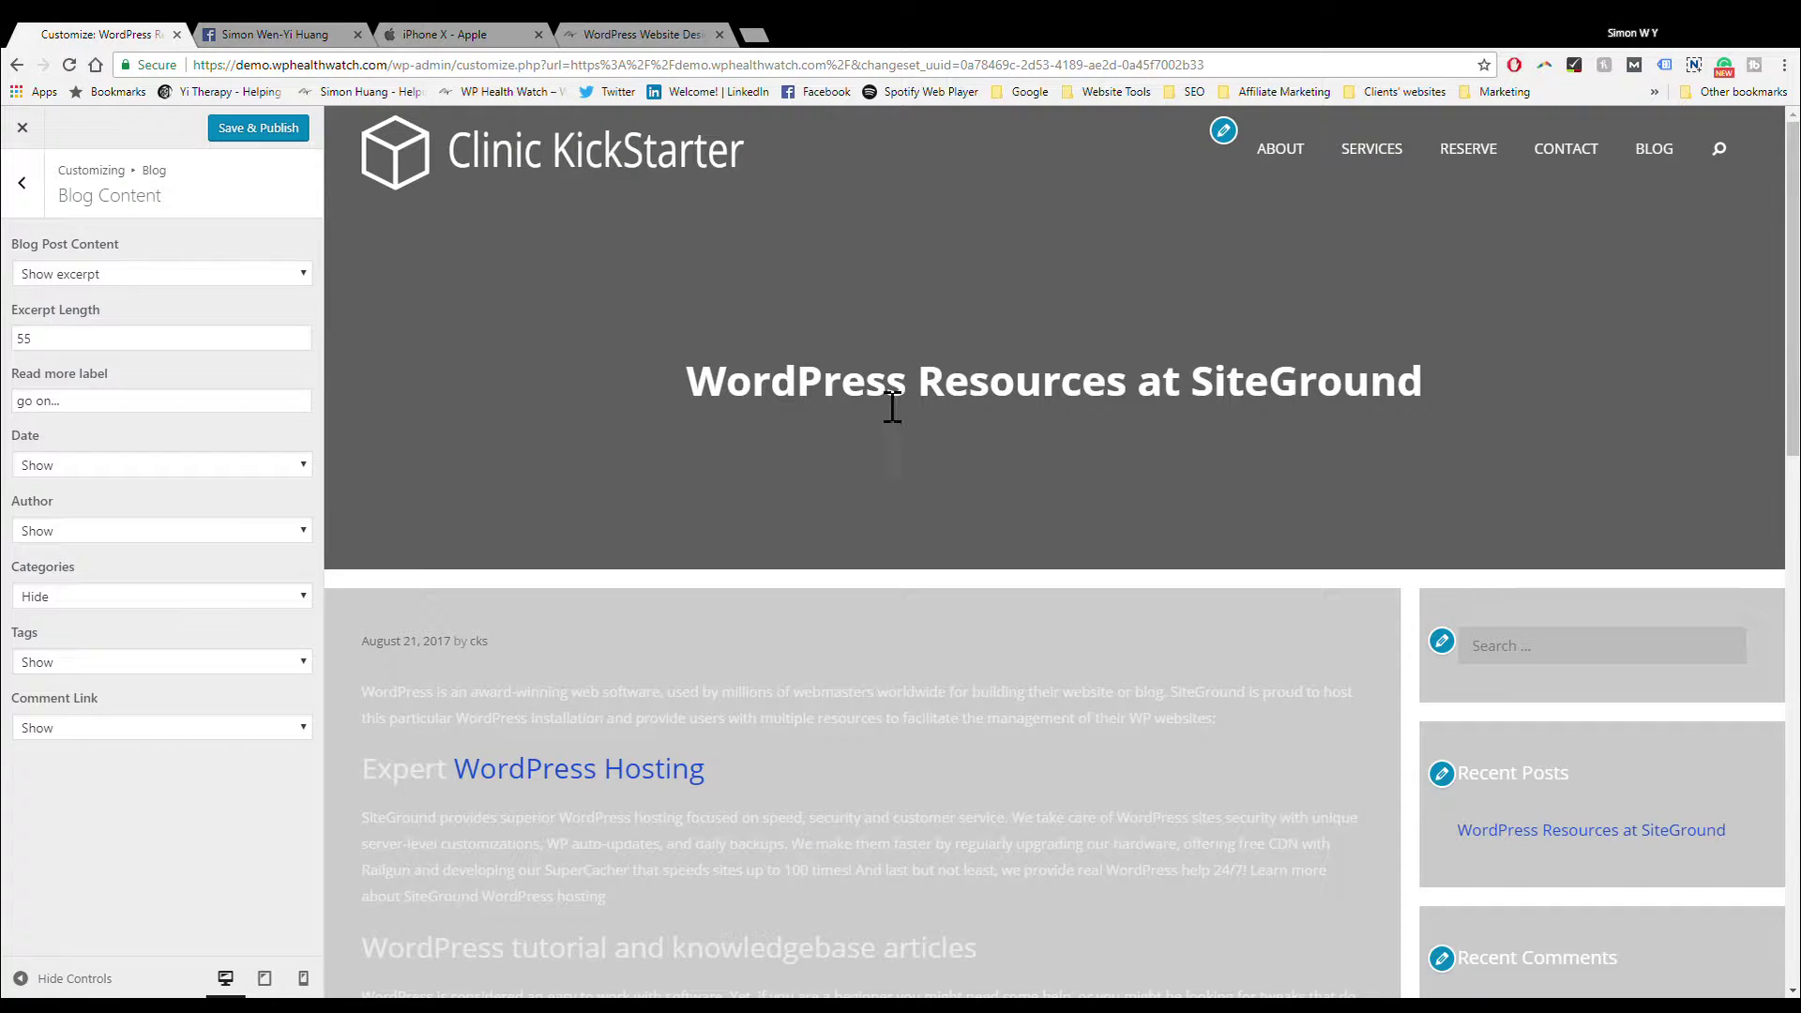
scroll(647, 474, down, 8)
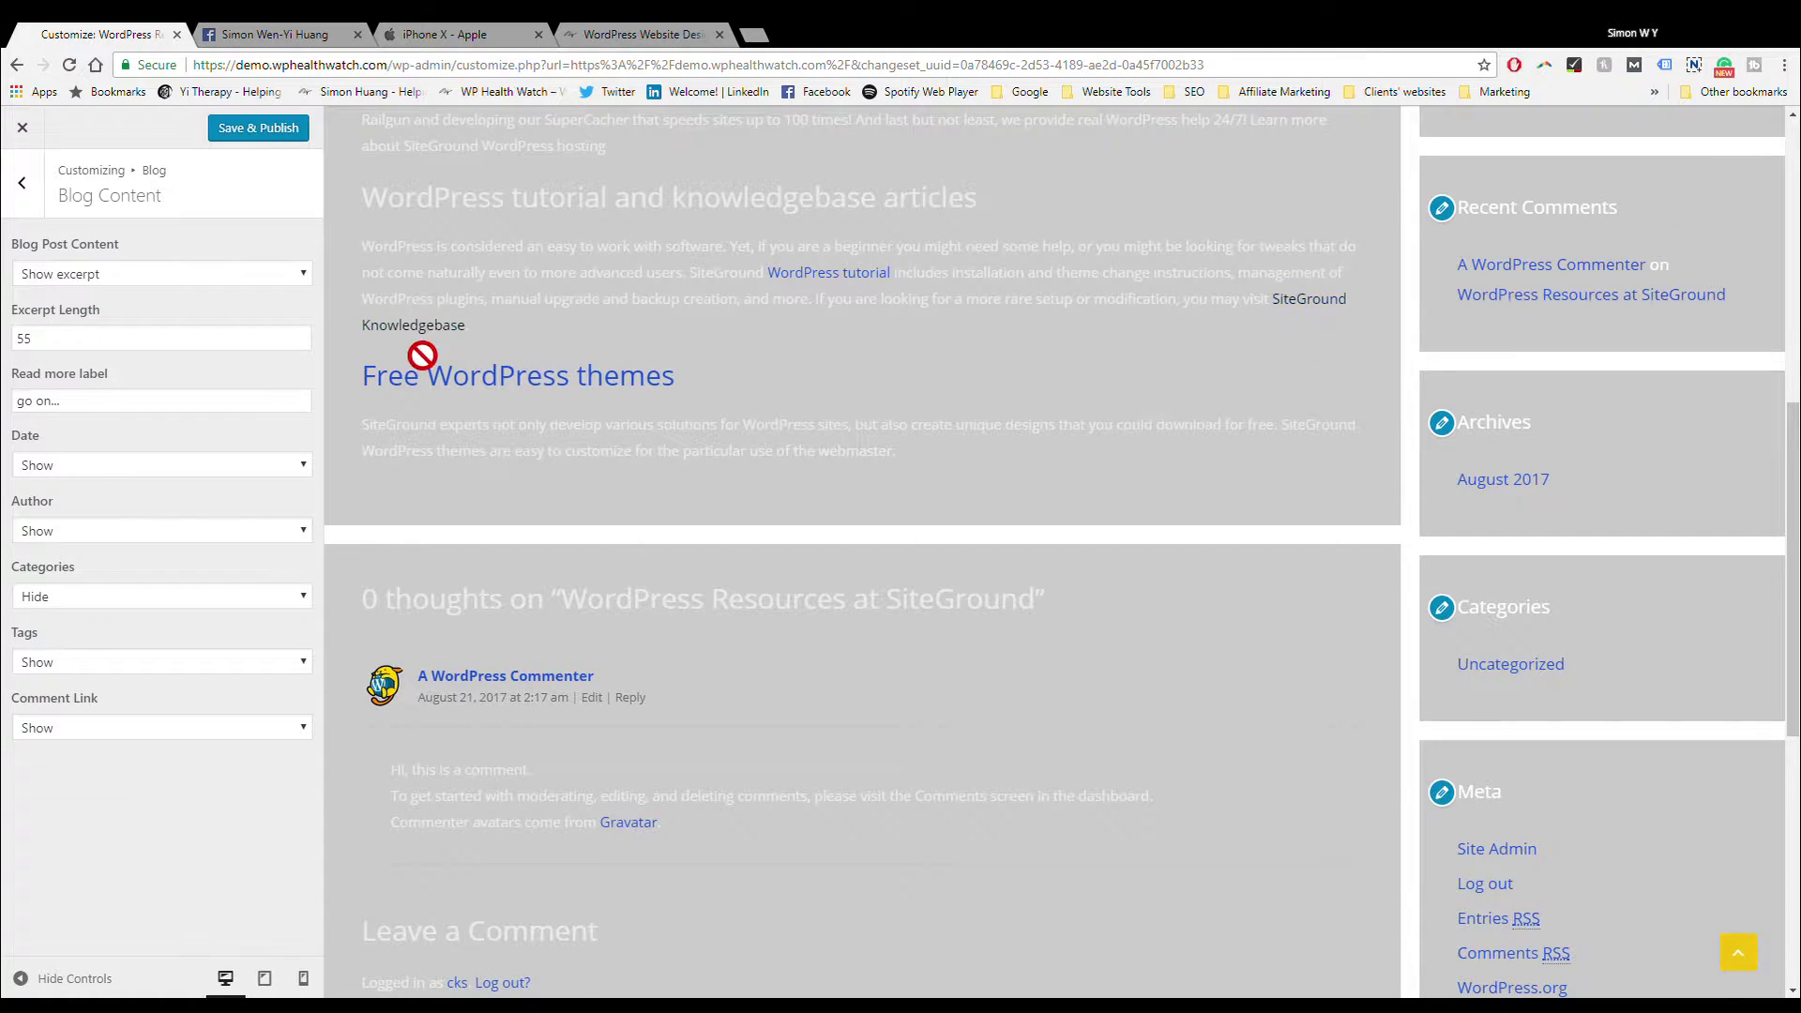
scroll(521, 657, down, 3)
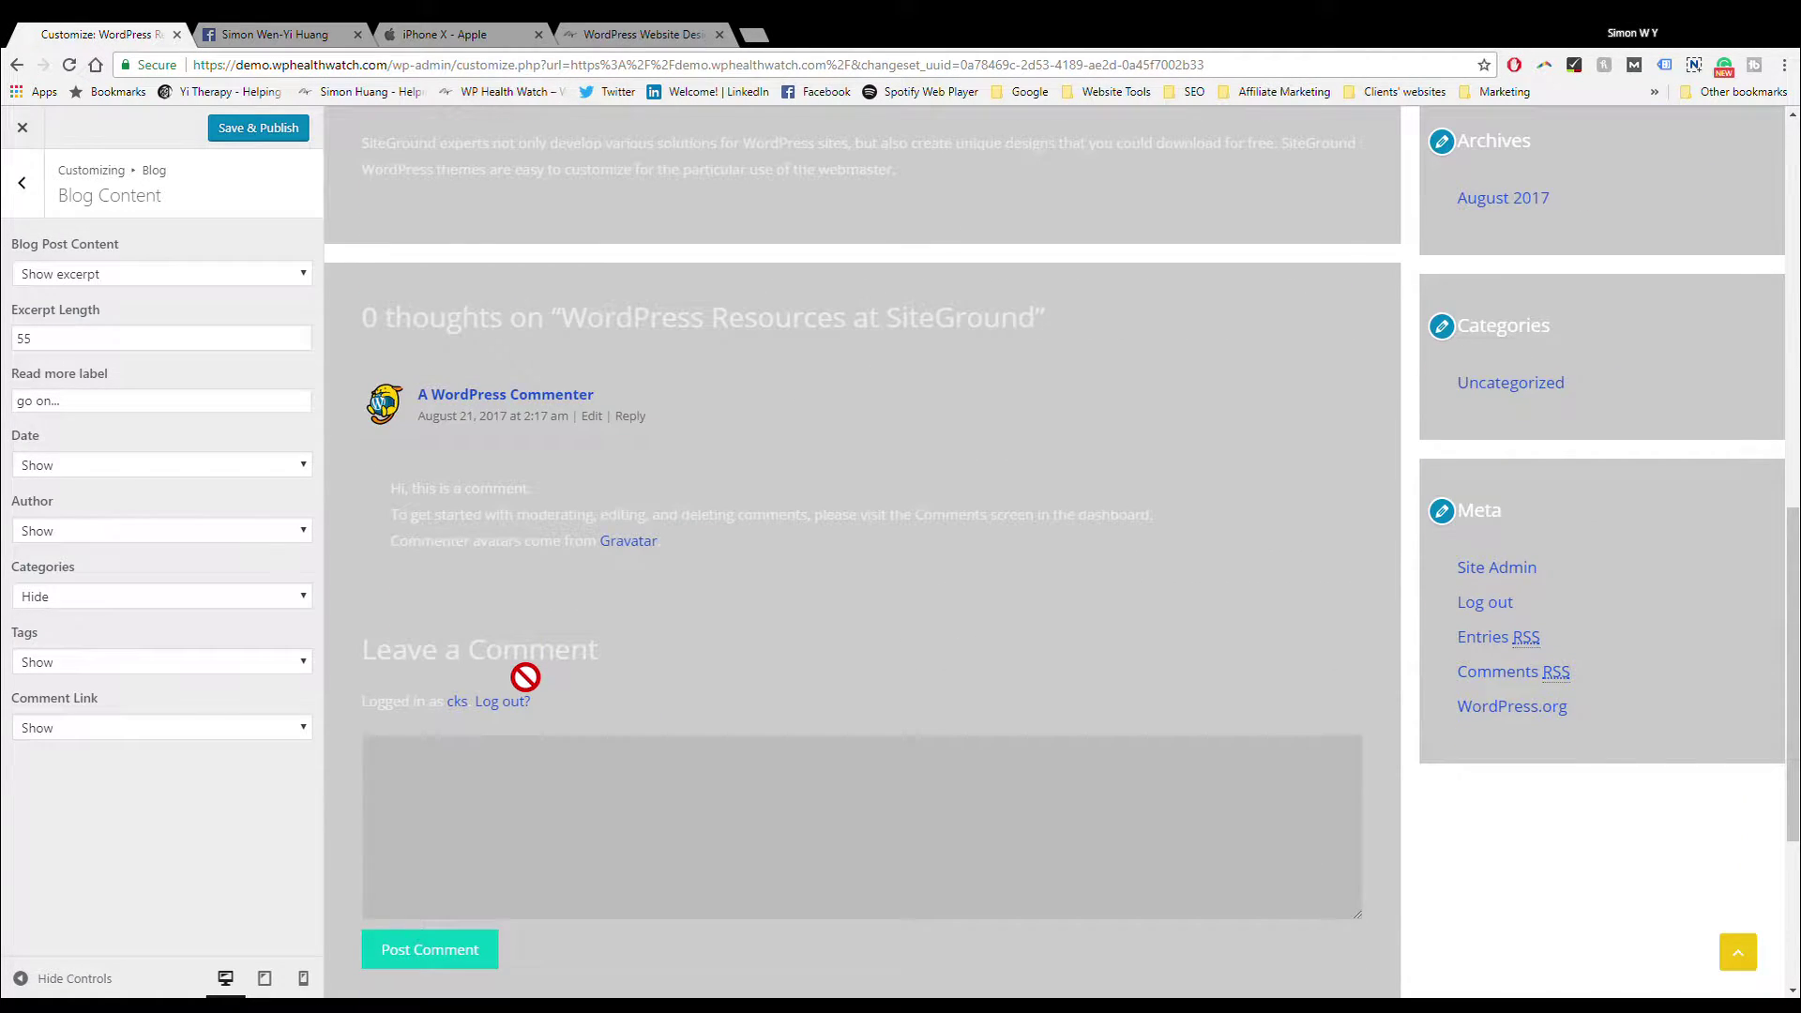
scroll(513, 666, up, 7)
scroll(513, 666, down, 7)
Step: Return the preview to the blog page and enable Column Layout in the blog's Columns settings
click(23, 183)
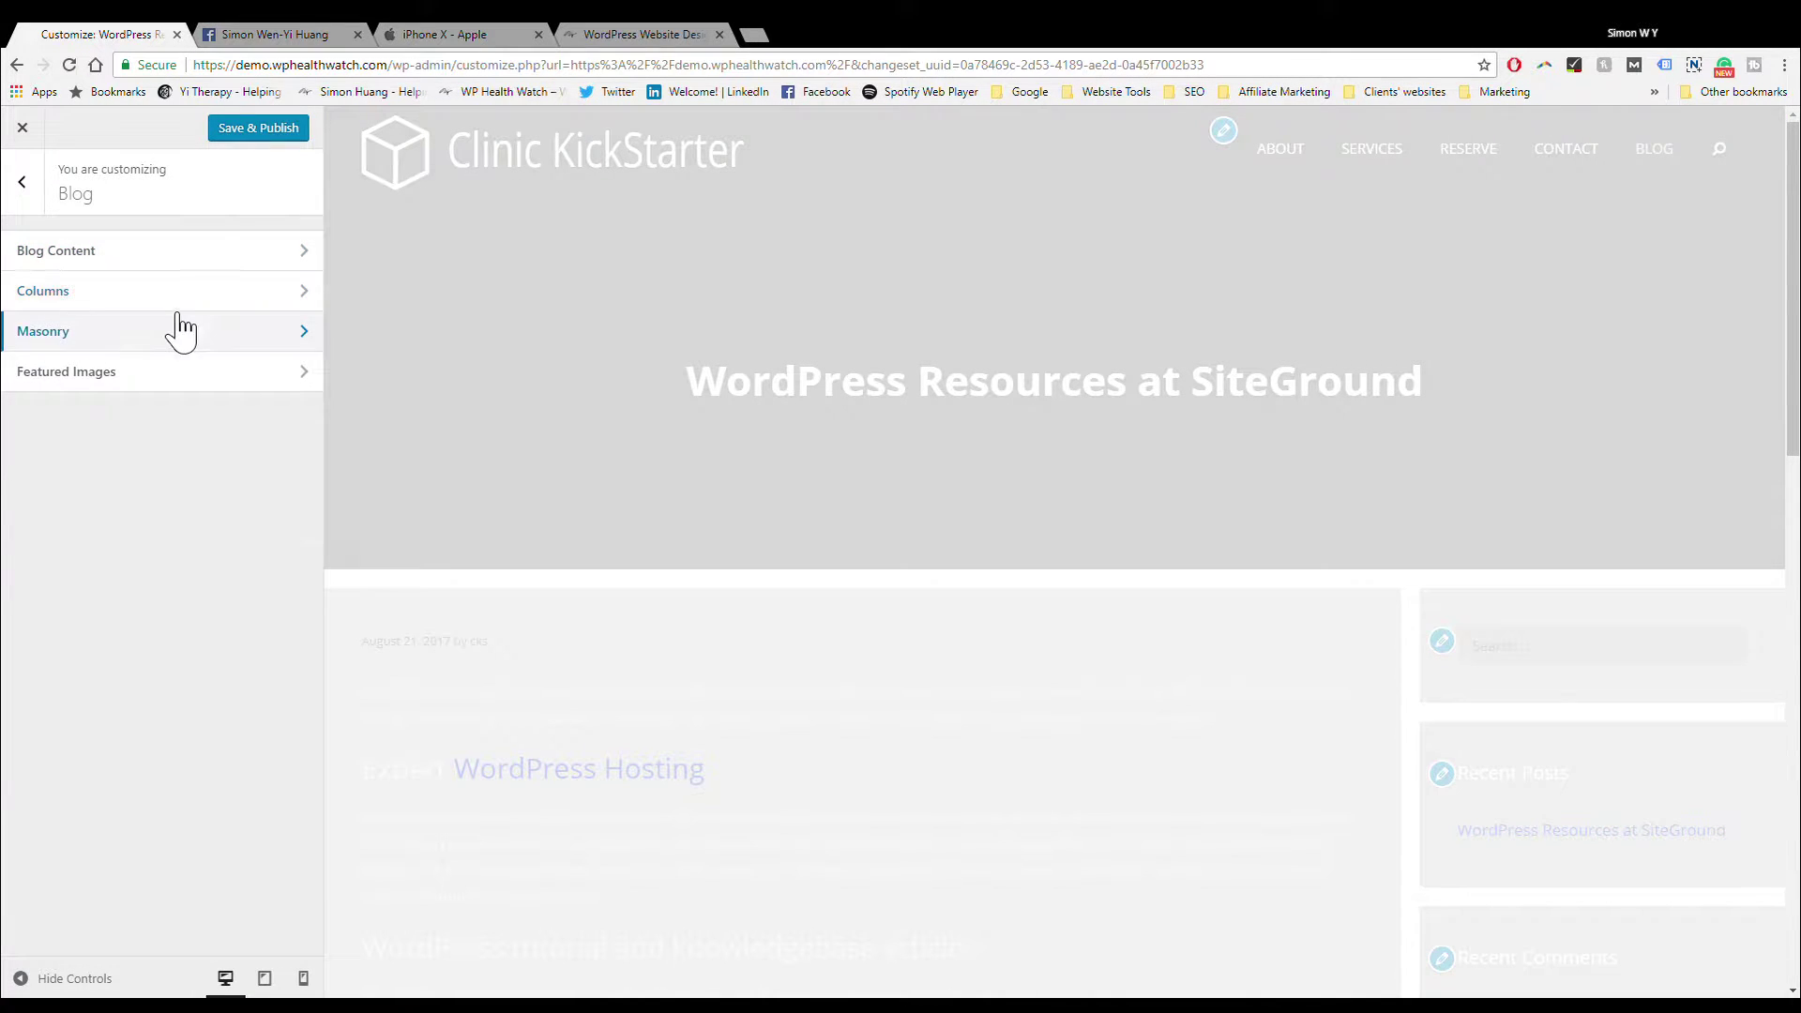
click(177, 328)
click(33, 188)
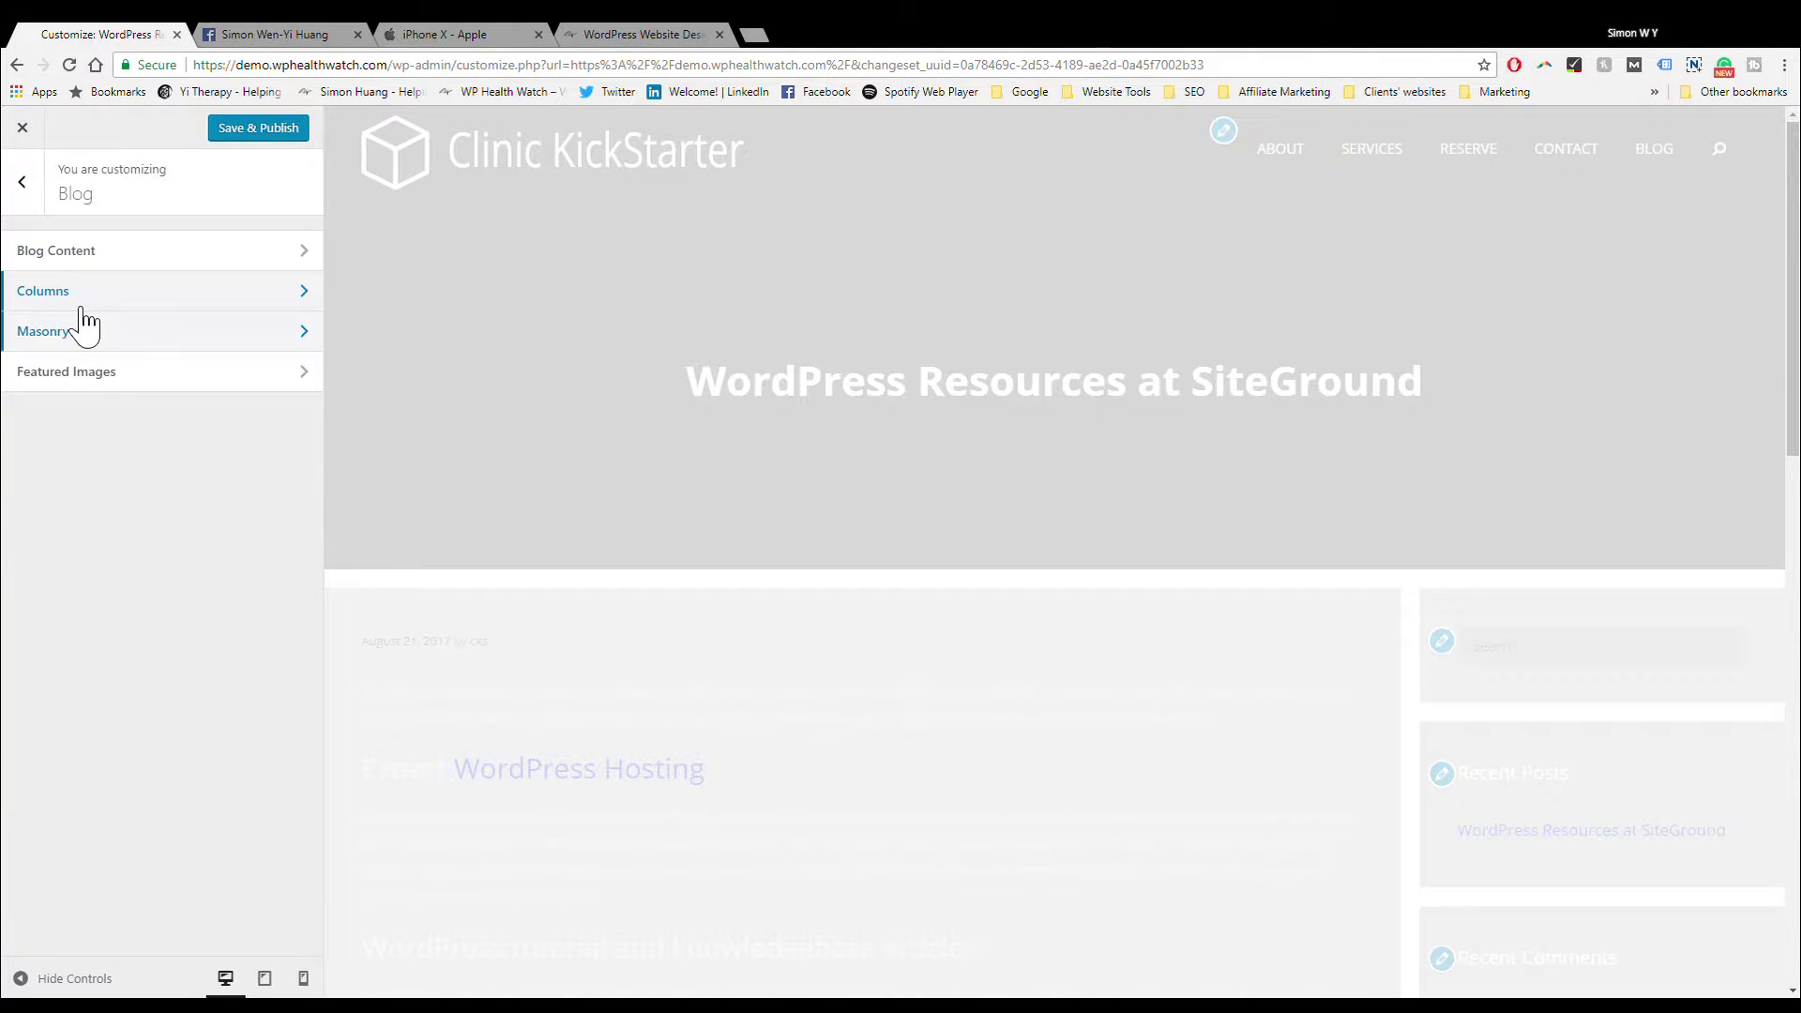
click(81, 299)
scroll(473, 514, down, 4)
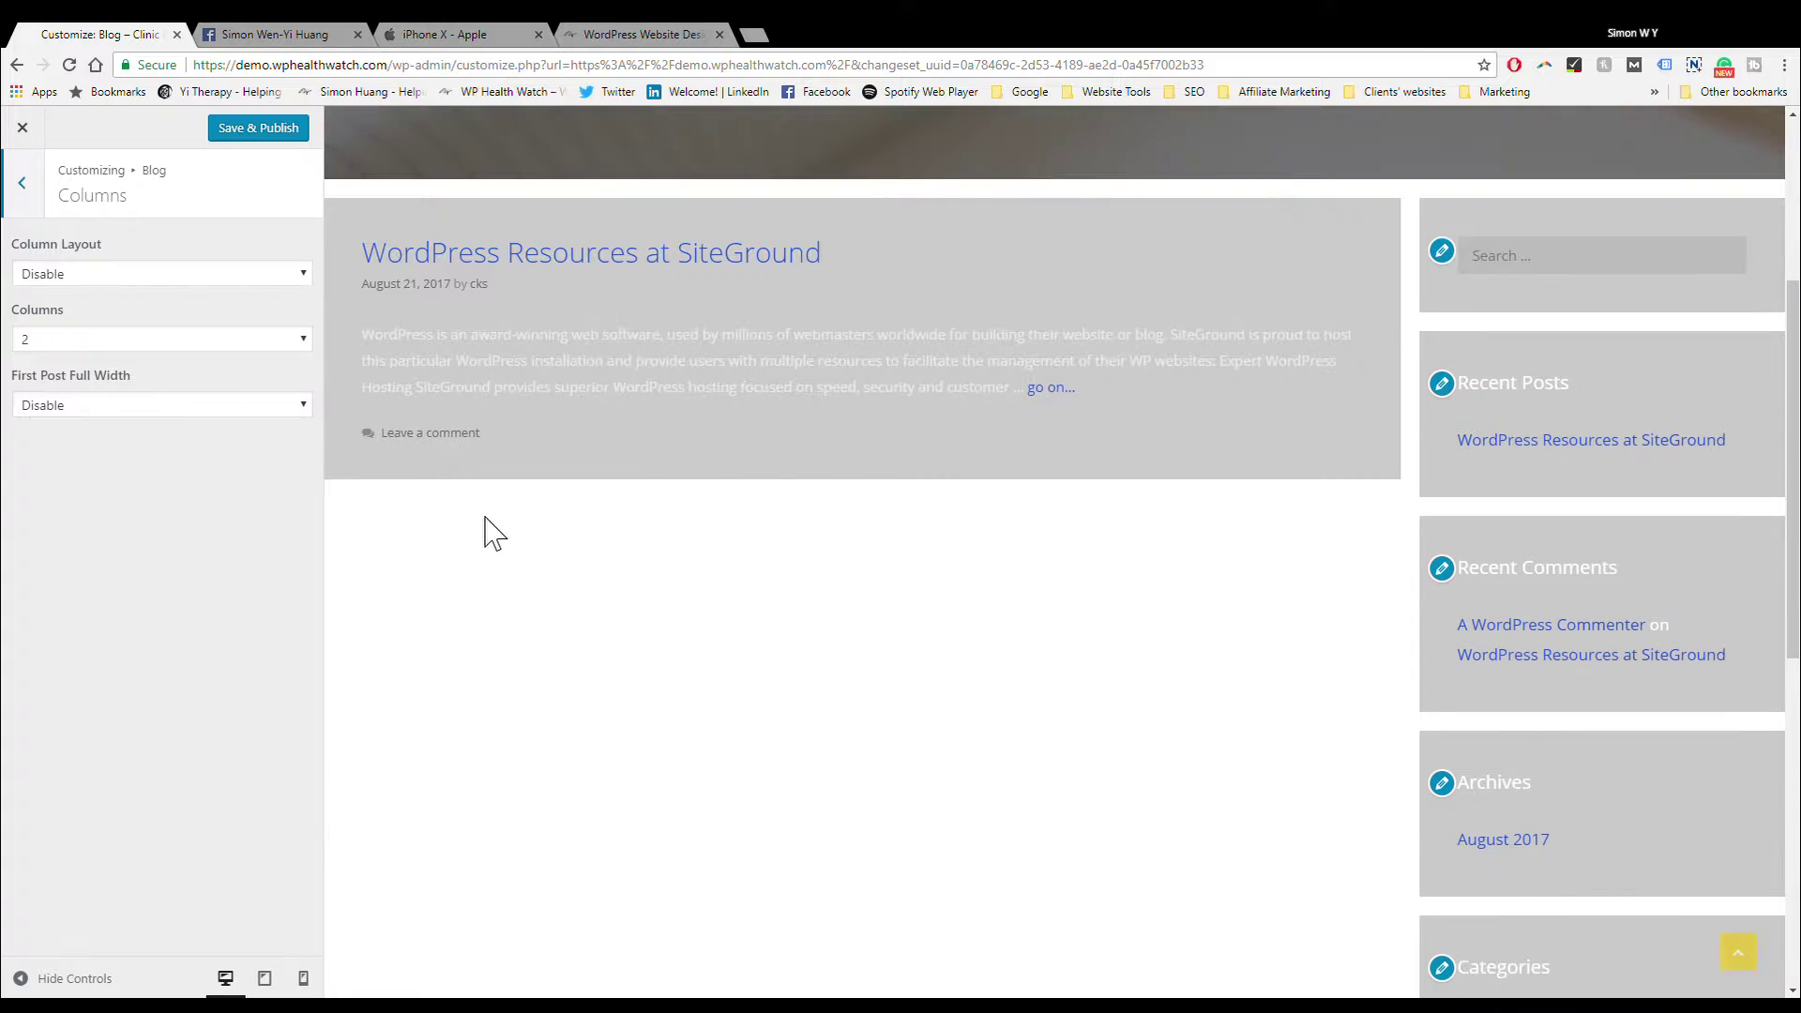
scroll(486, 526, up, 1)
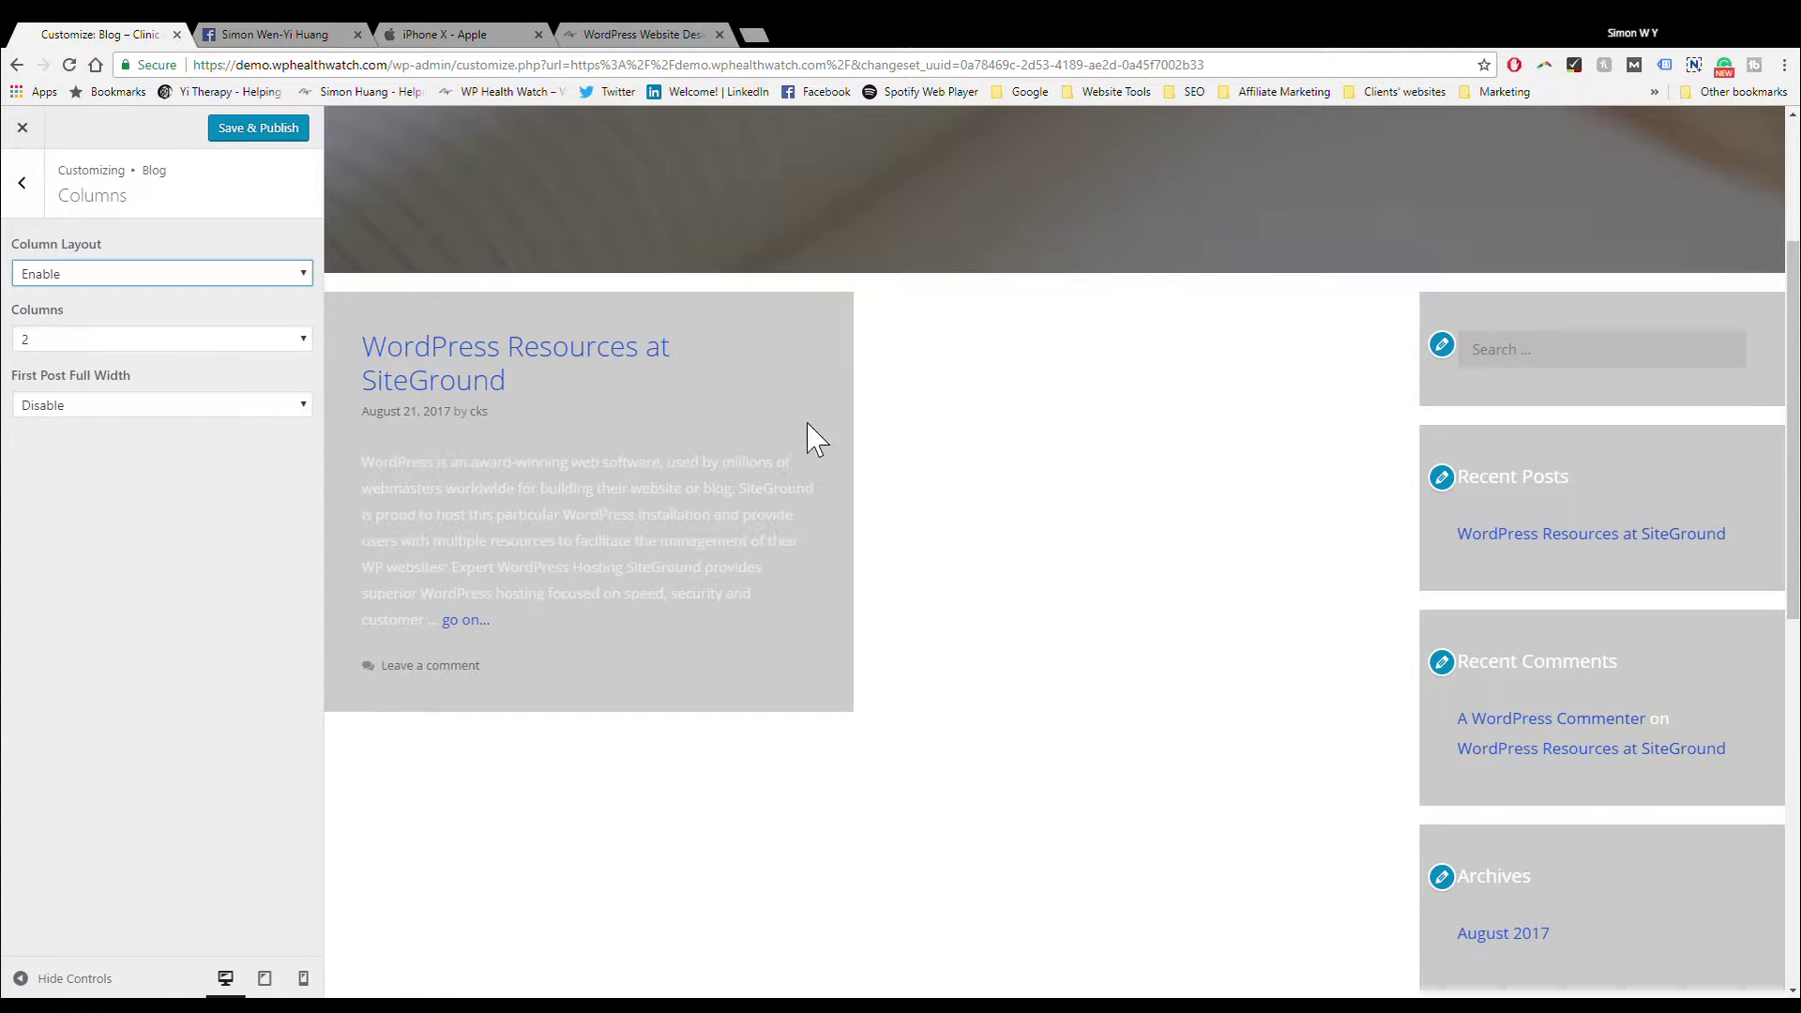
Step: Set the blog layout to 3 columns and enable First Post Full Width
key(Tab)
key(Down)
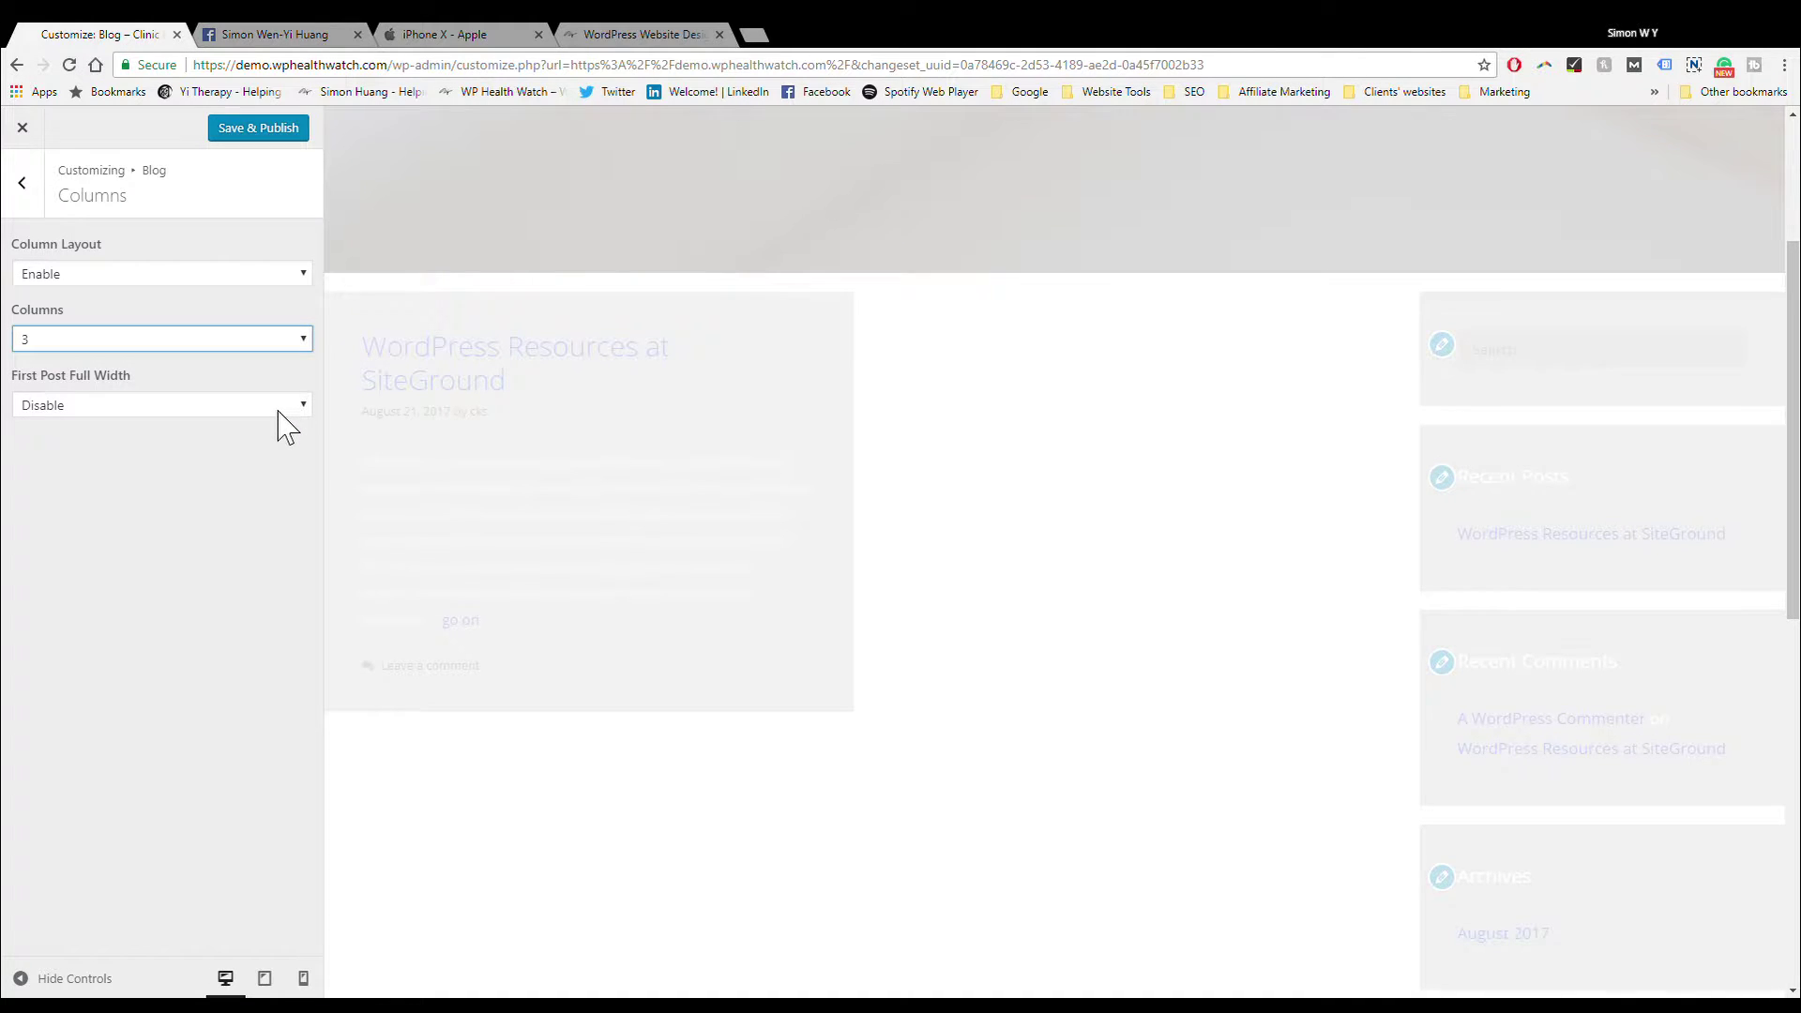
key(Tab)
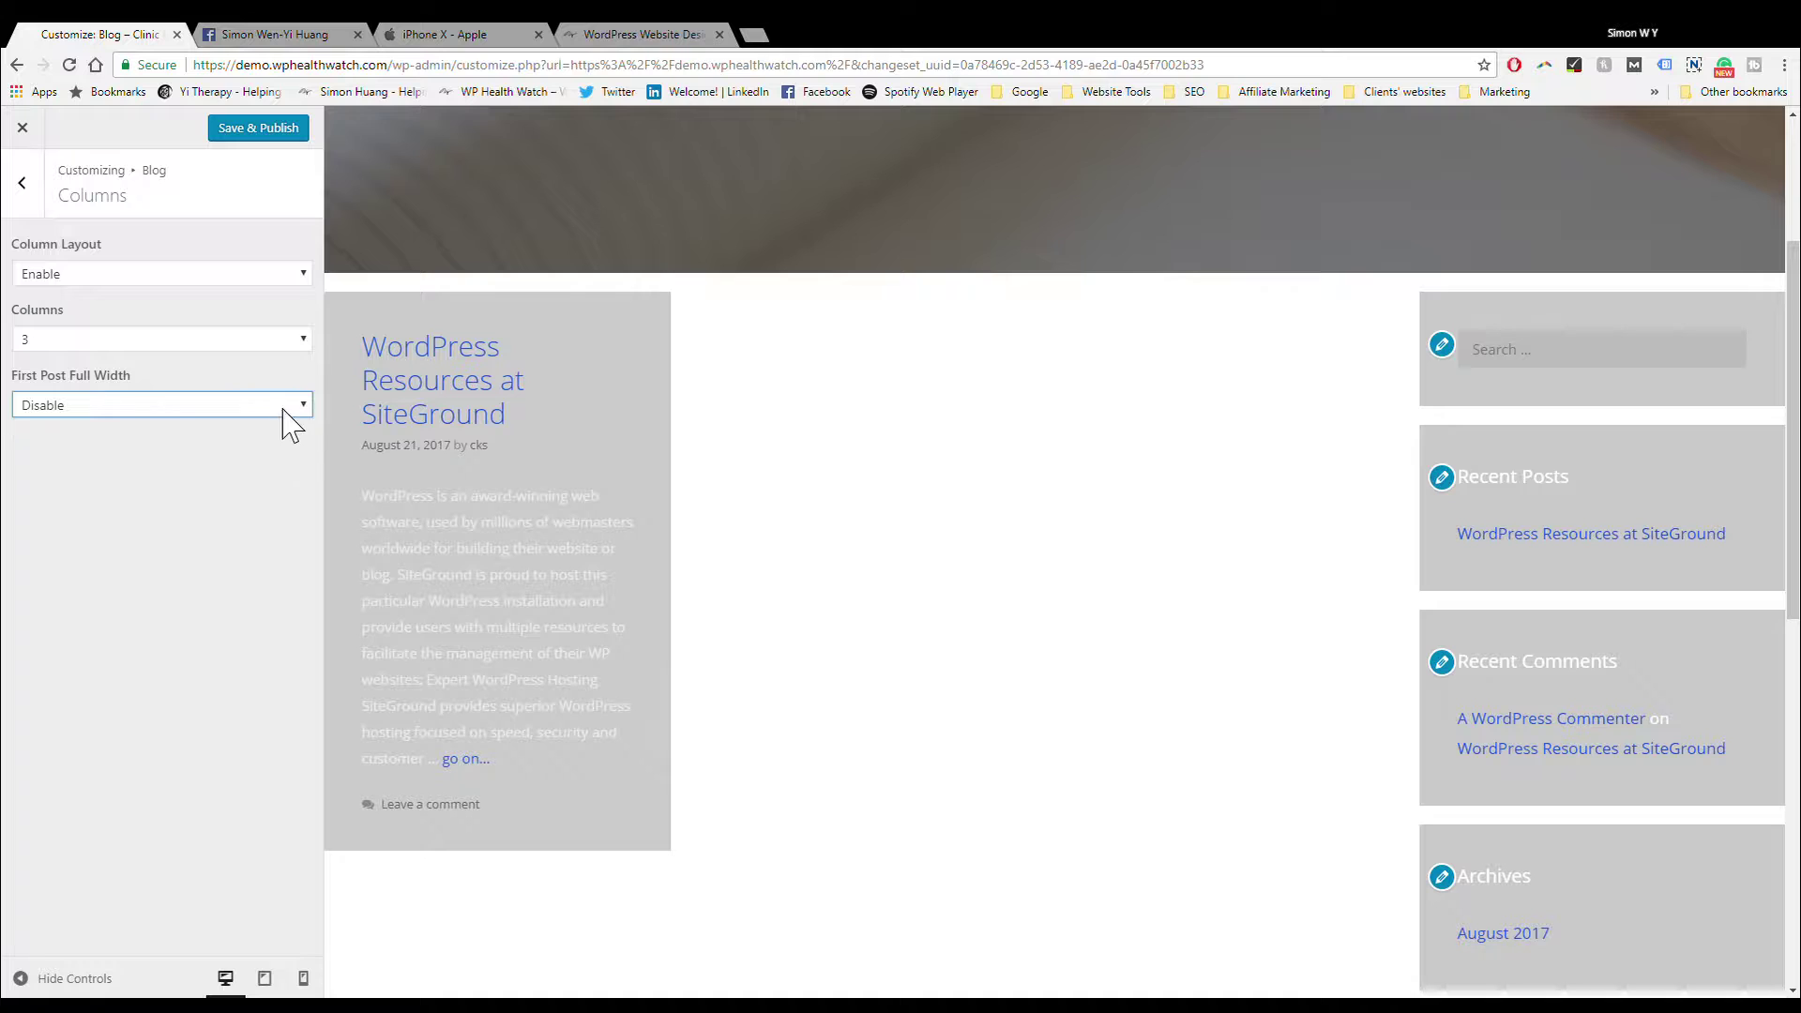
key(Down)
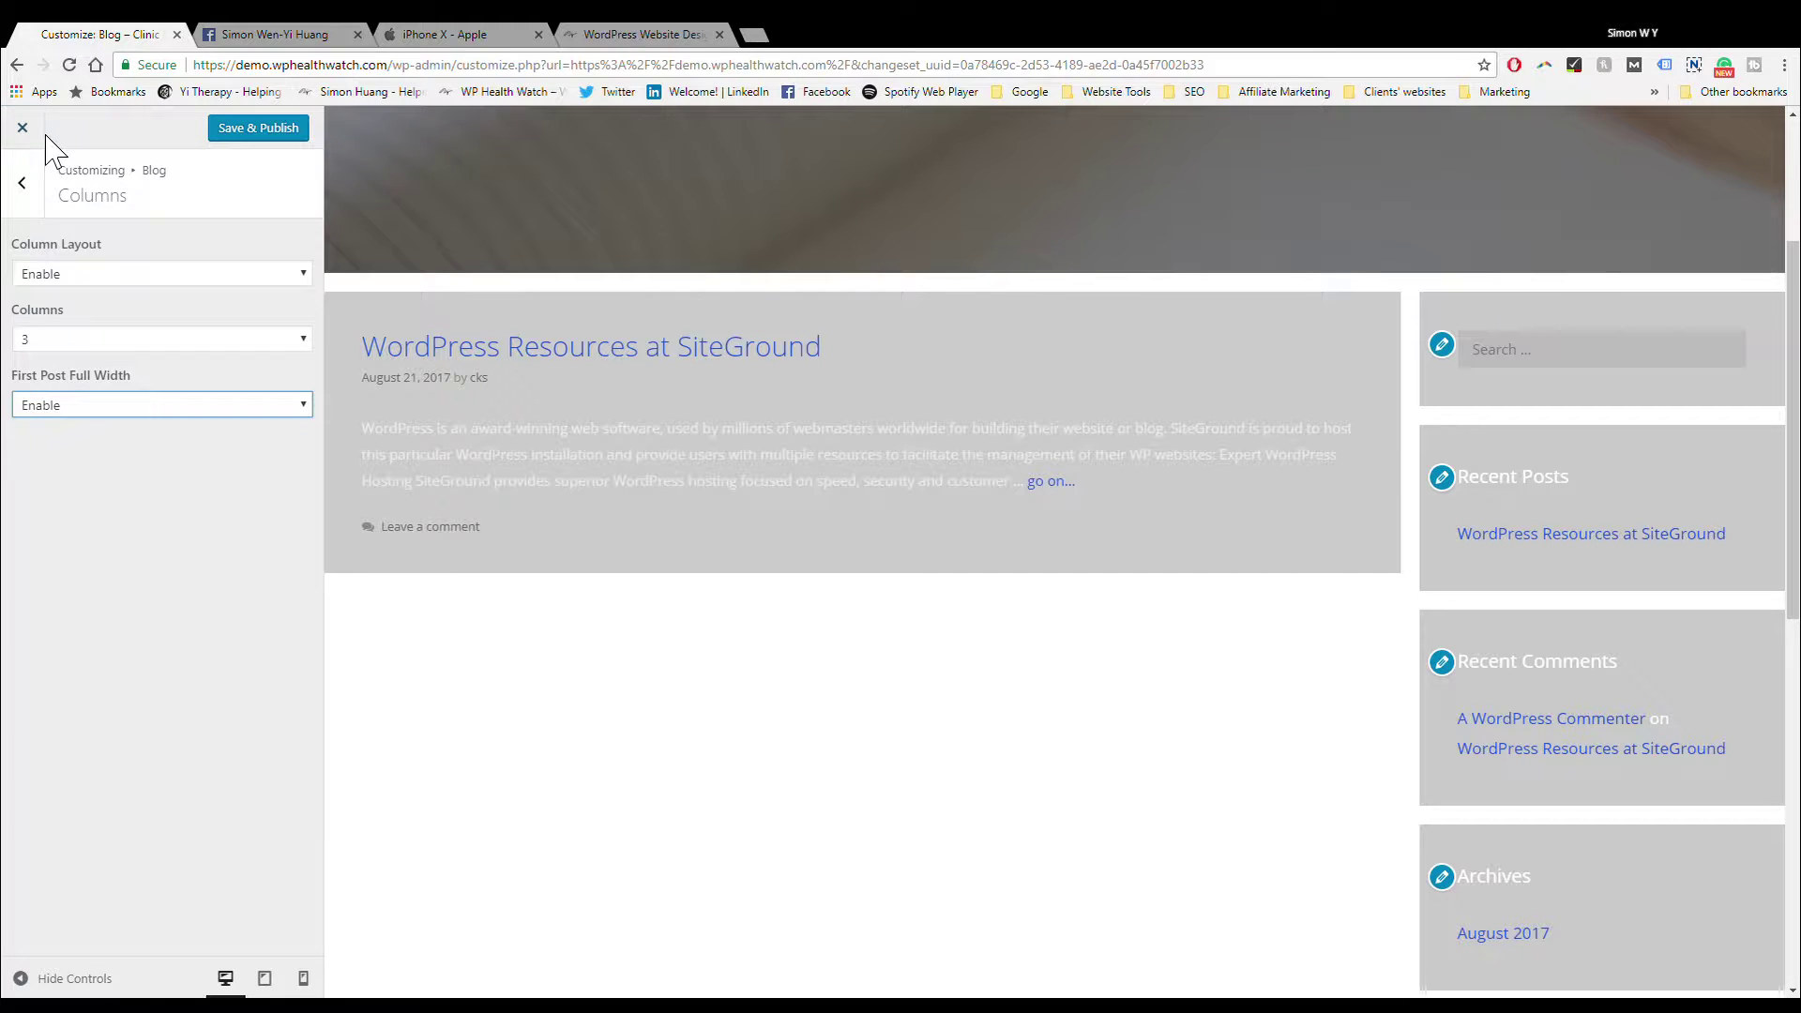
Step: Open the blog's Masonry settings, then view the pinterest.ca home feed in a new browser tab as a masonry layout example
click(28, 183)
click(117, 334)
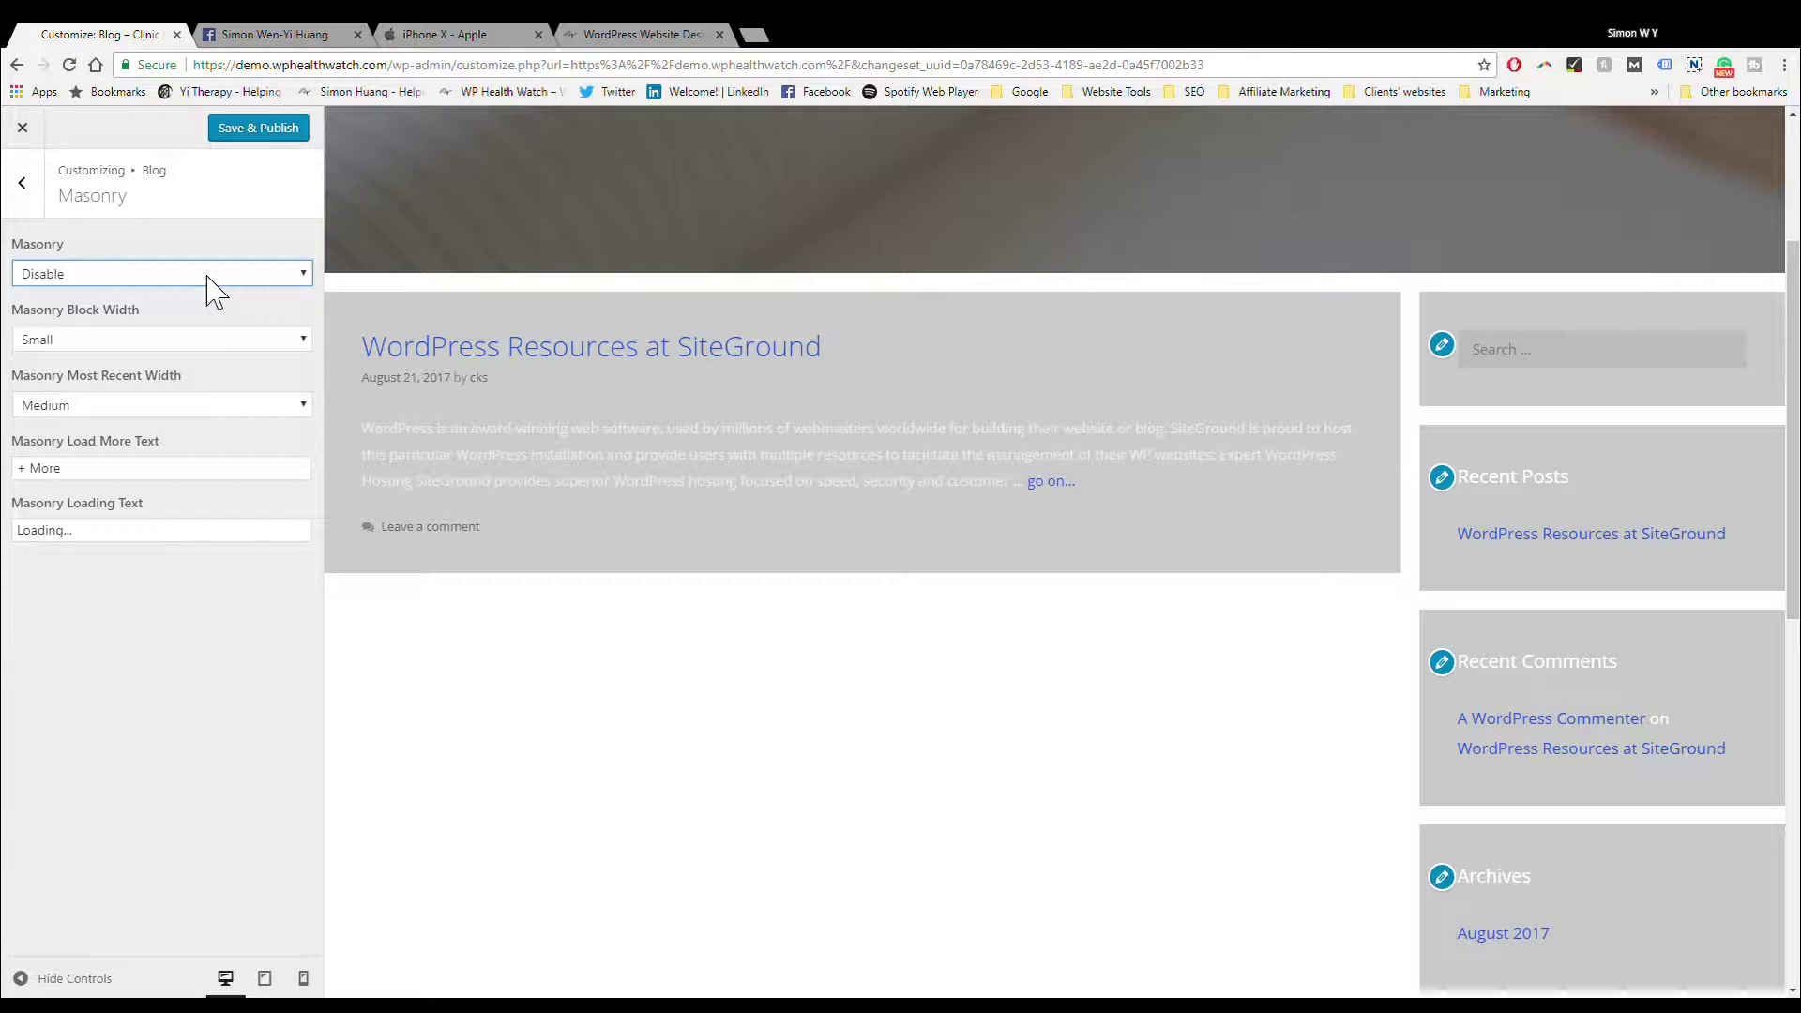
click(754, 35)
text(pinterest.ca)
key(Return)
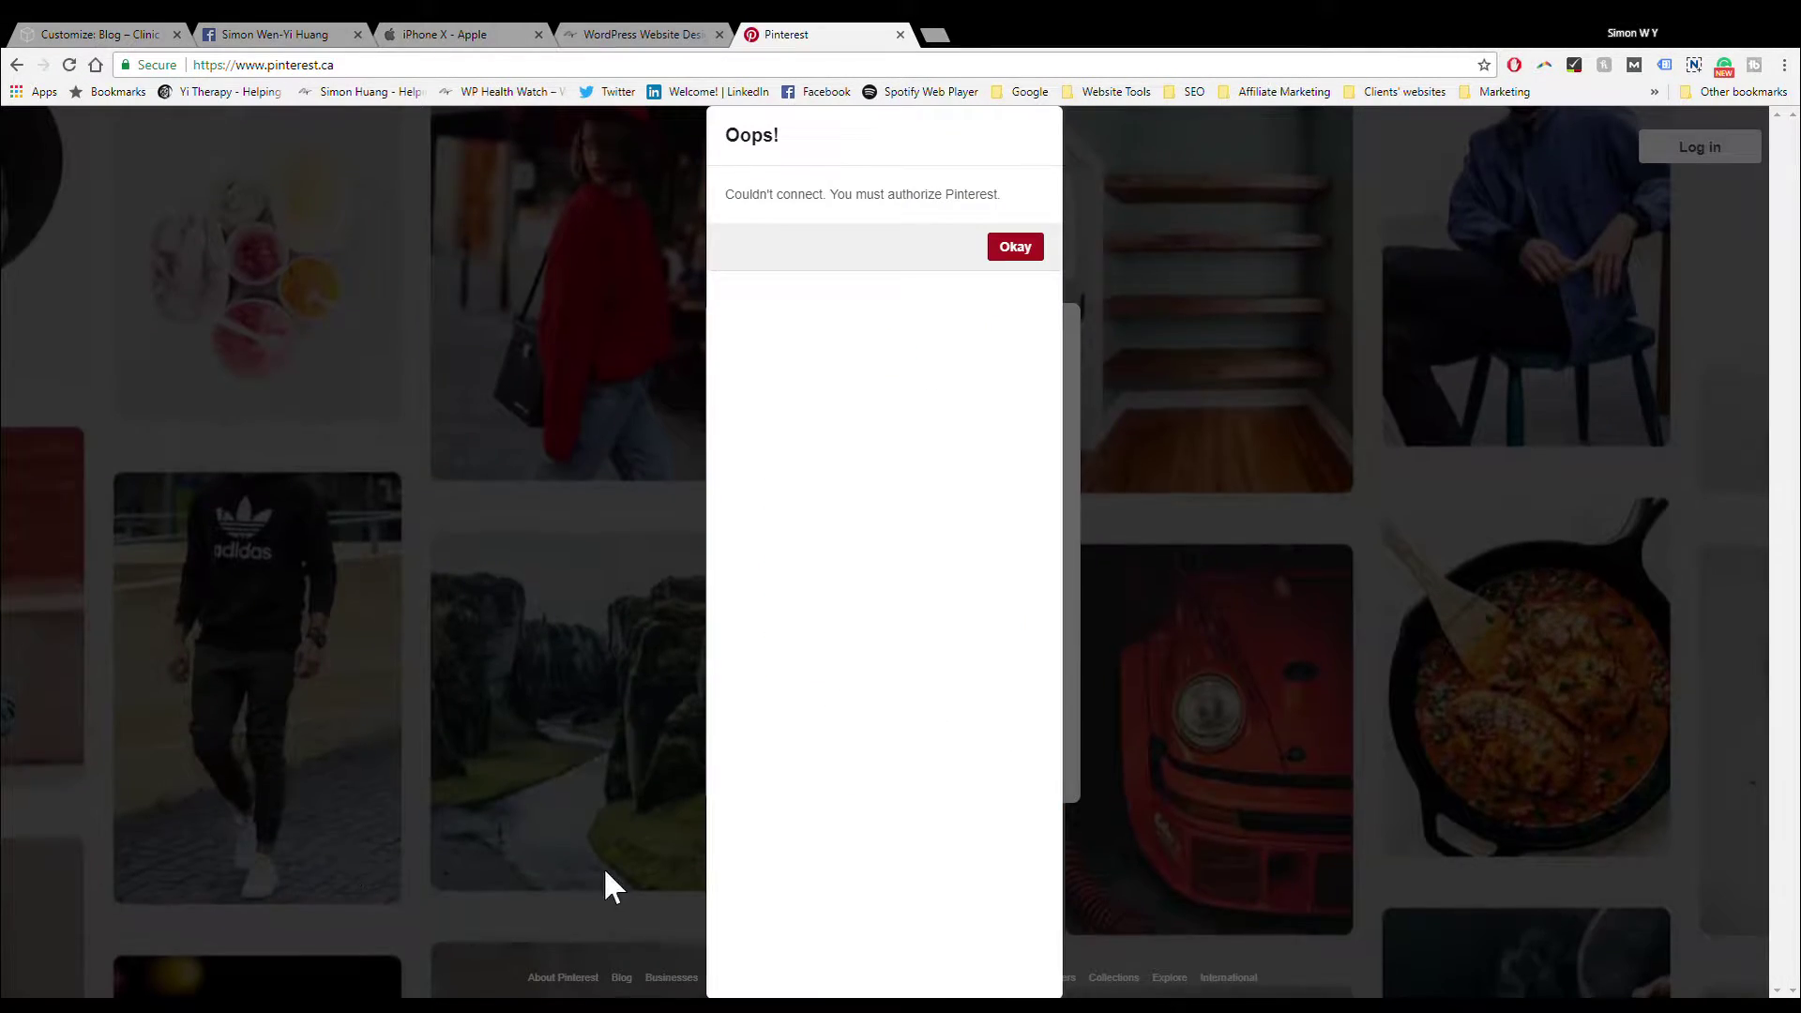
click(1021, 248)
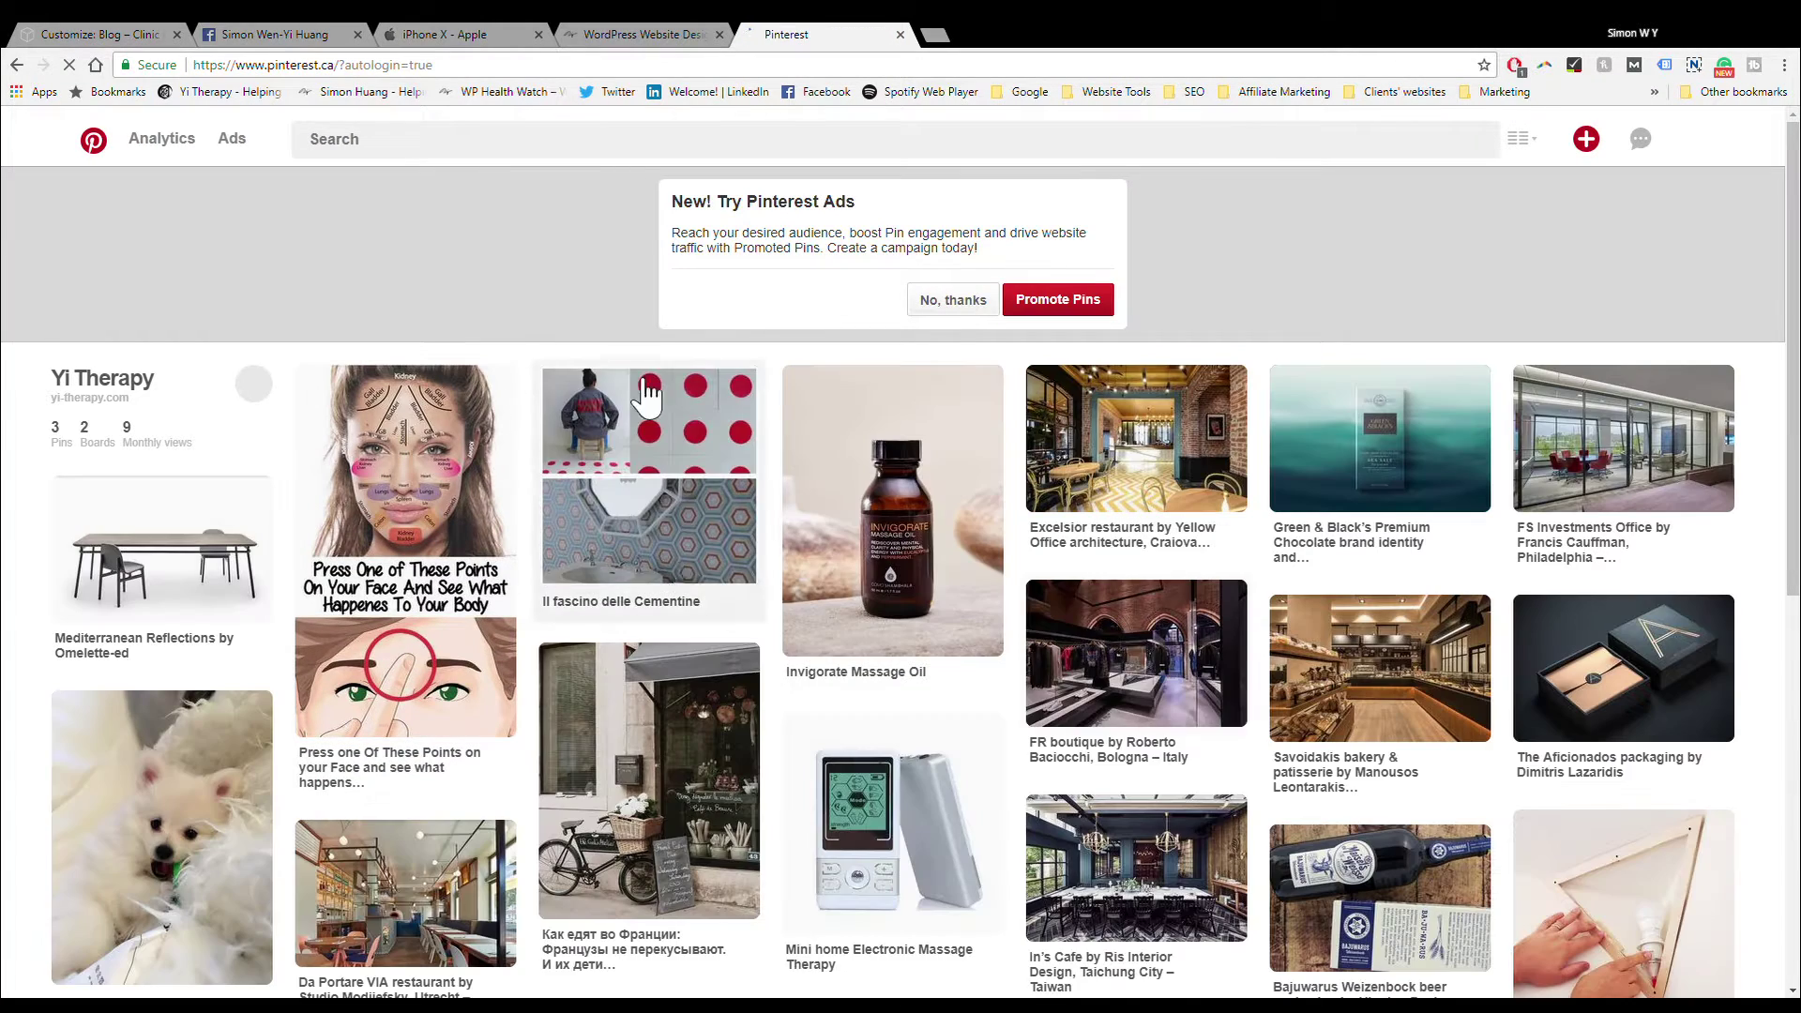
scroll(891, 562, down, 4)
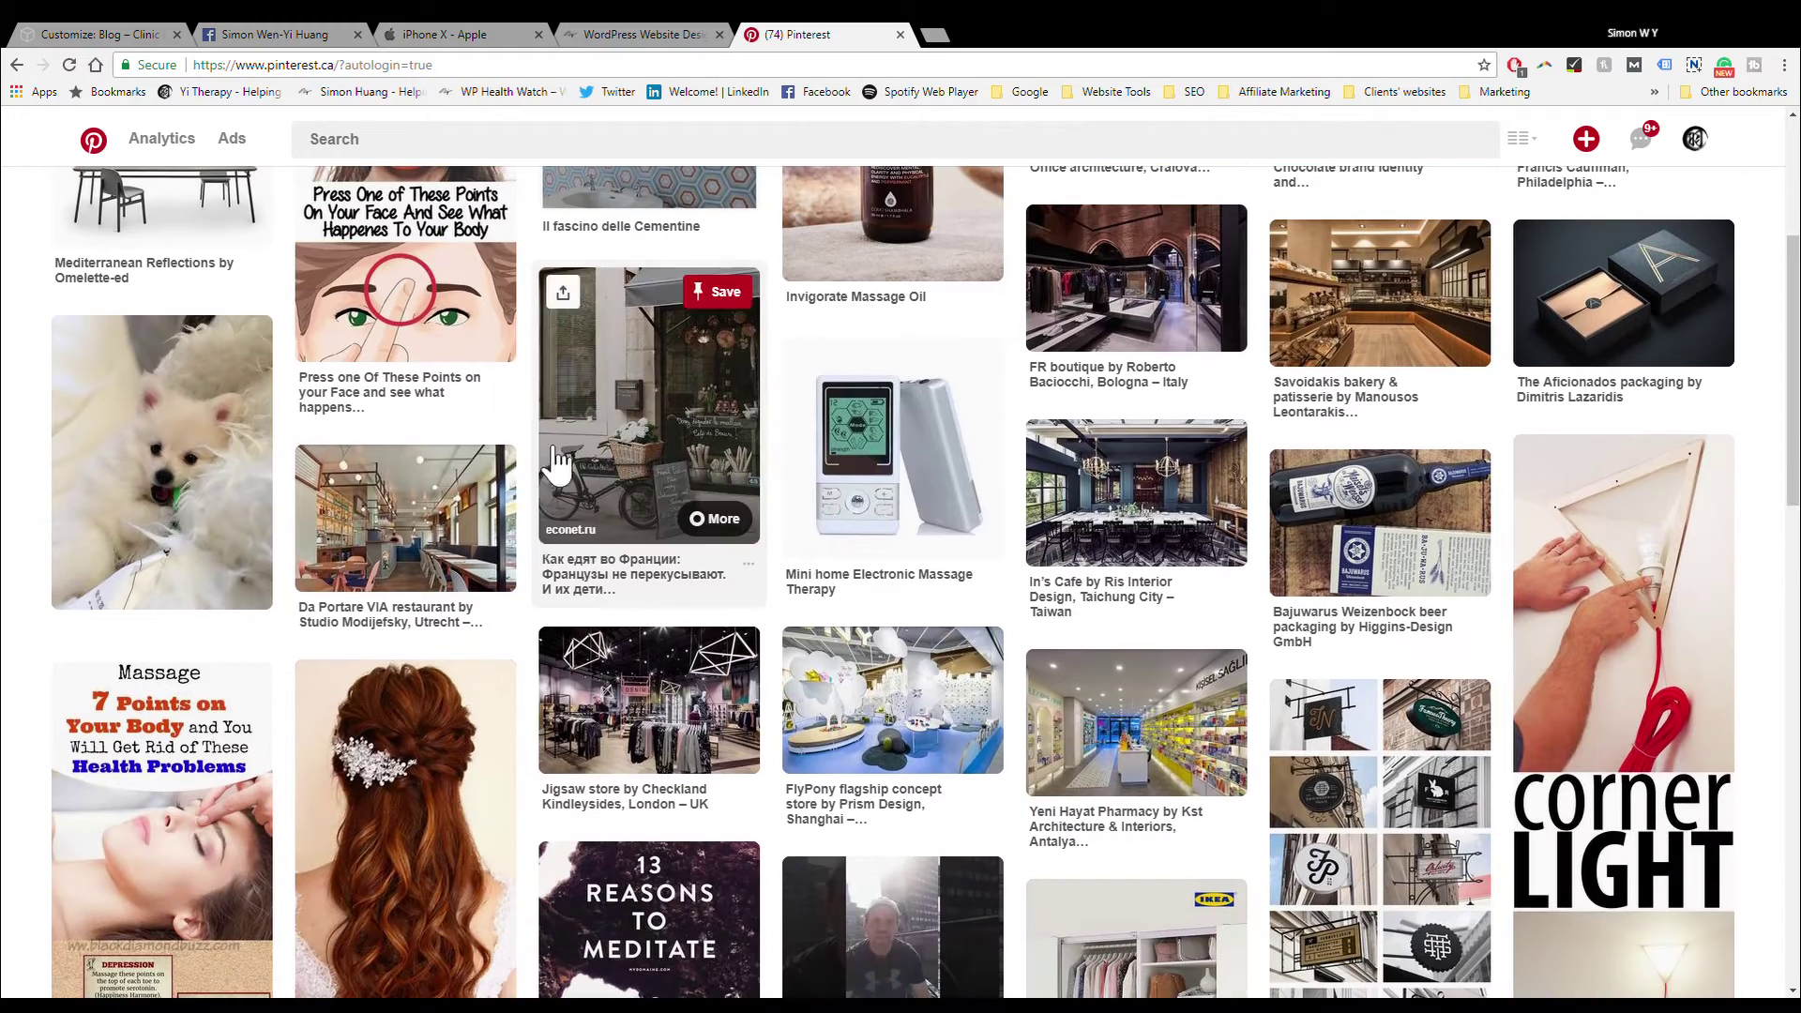
scroll(544, 544, up, 4)
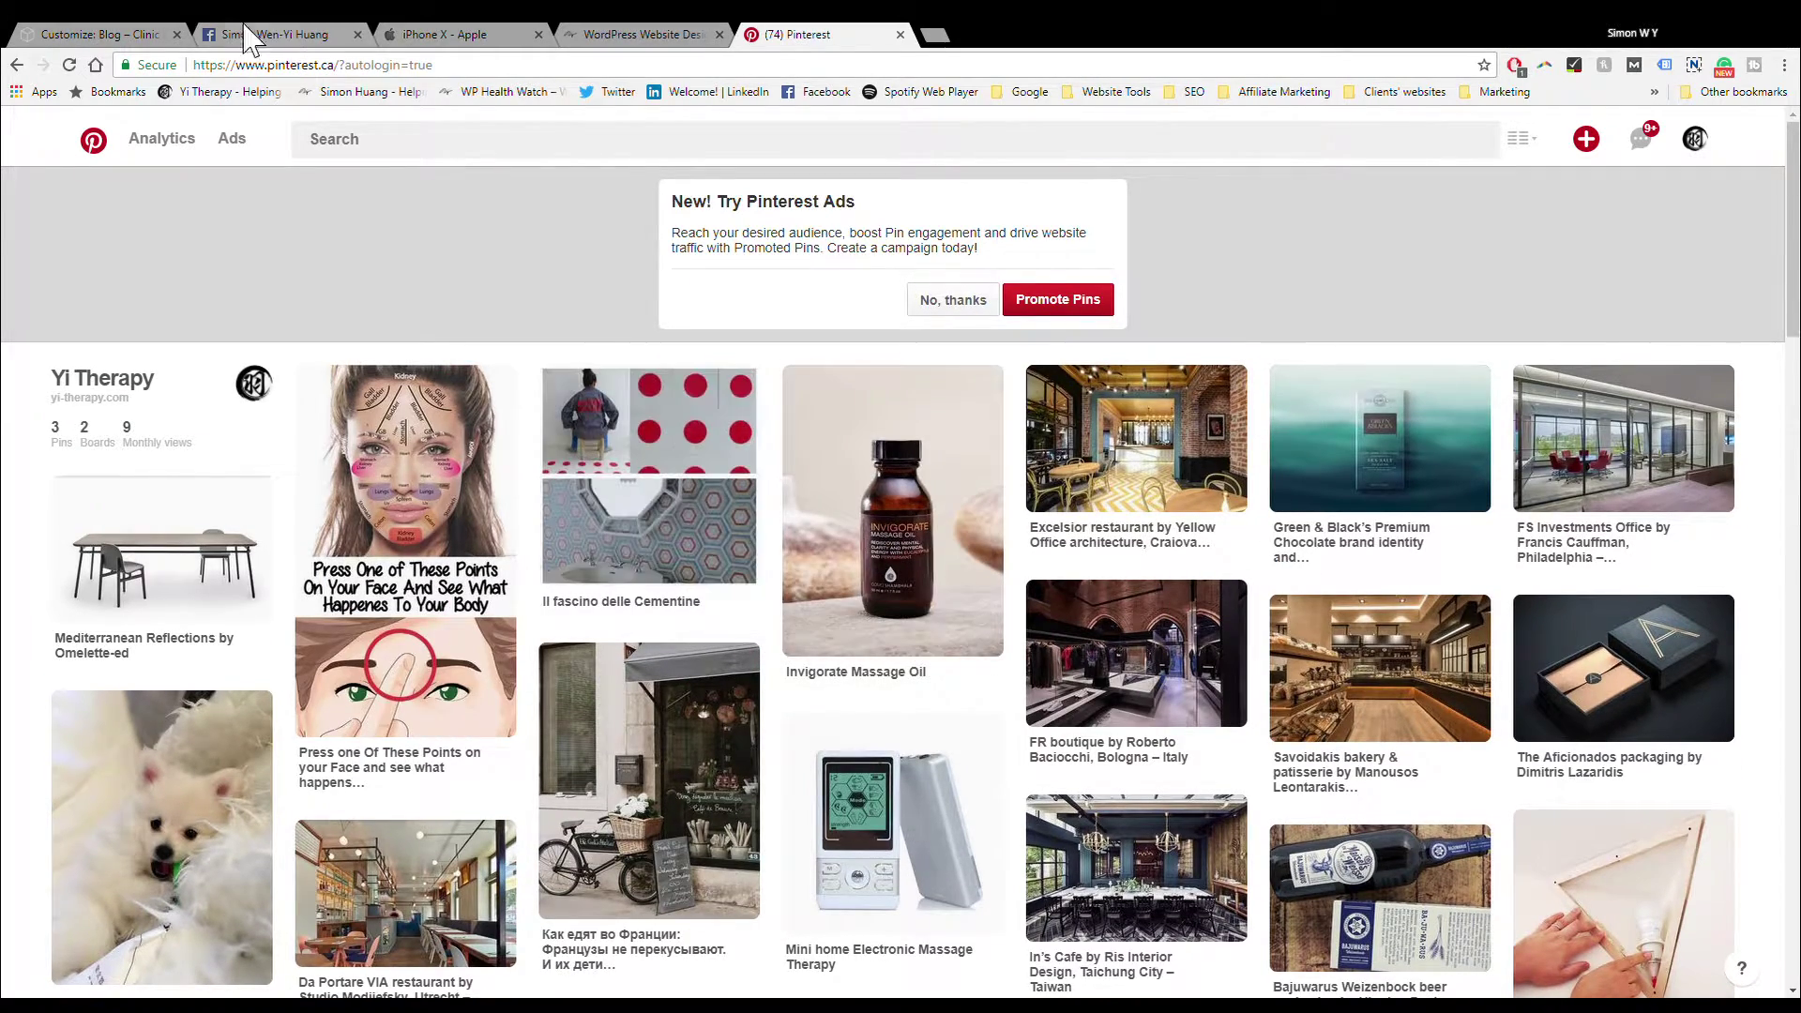
Step: Switch back to the WordPress customizer and review the blog's Featured Images settings with the blog page in the preview
click(103, 35)
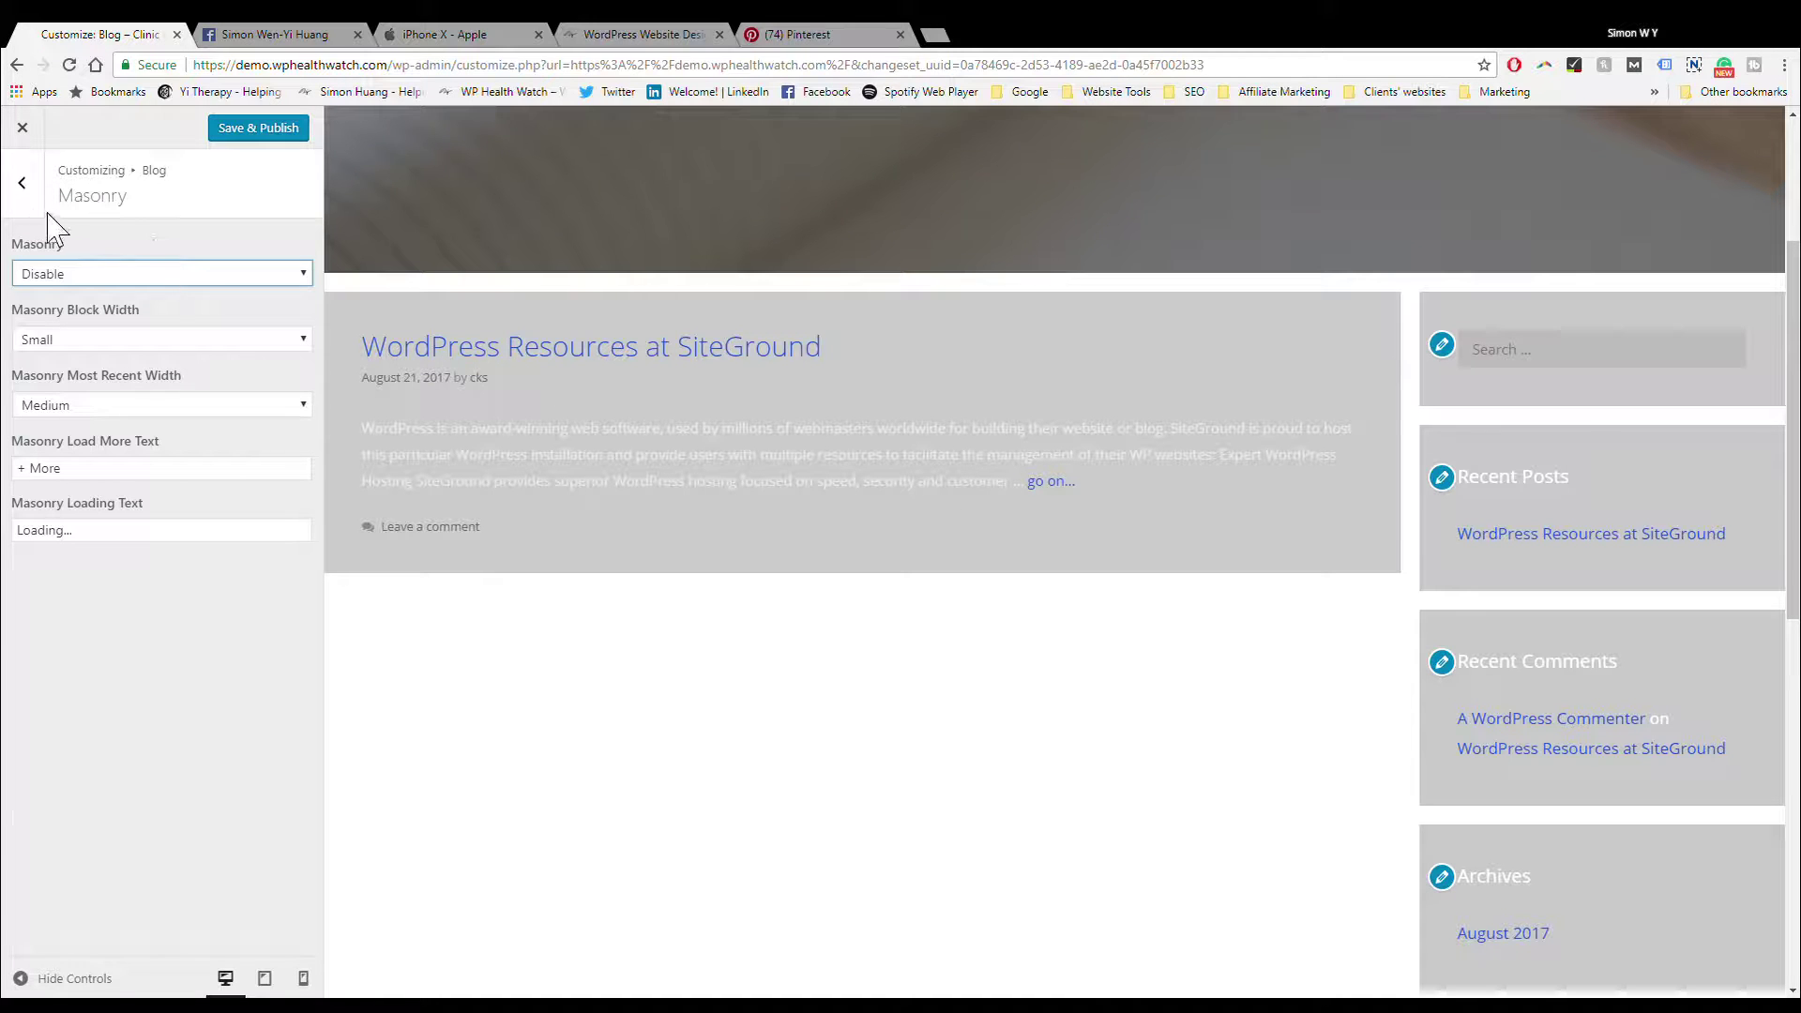
click(22, 197)
click(70, 375)
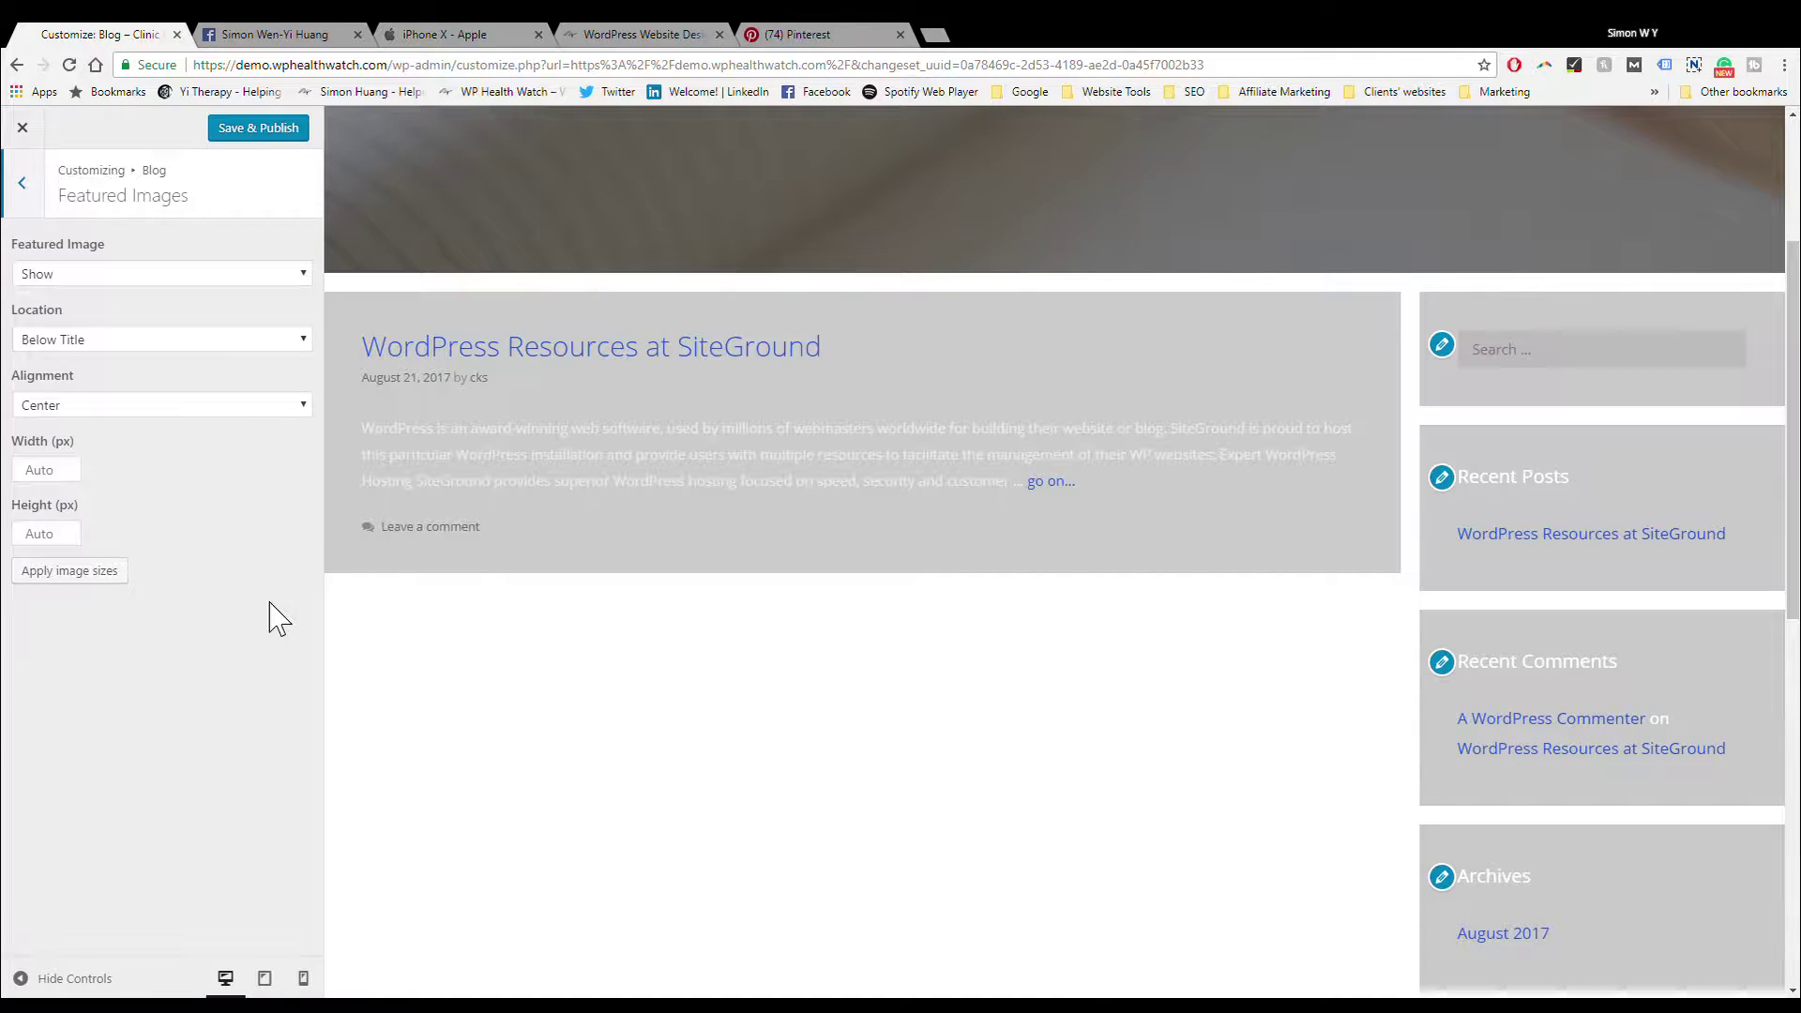
scroll(611, 784, up, 3)
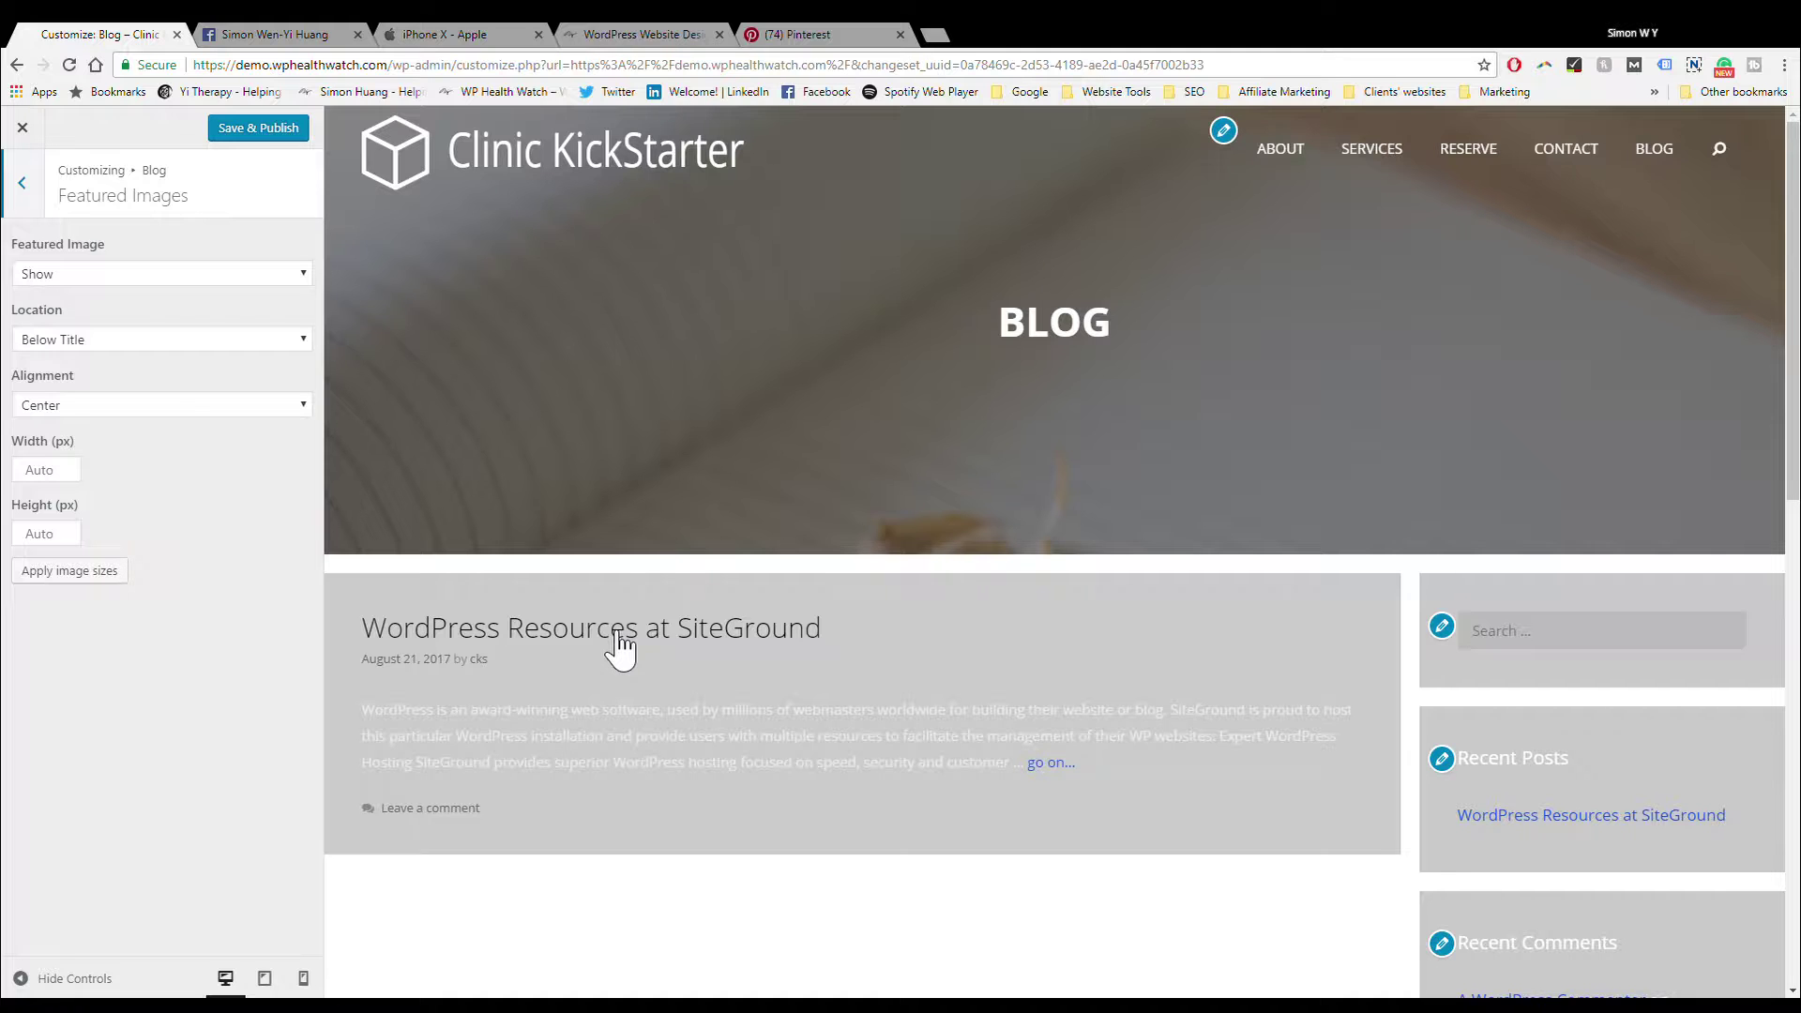
Step: Set the glowing question marks picture from the media library as the Body background image and check it down the blog page
click(43, 190)
click(47, 192)
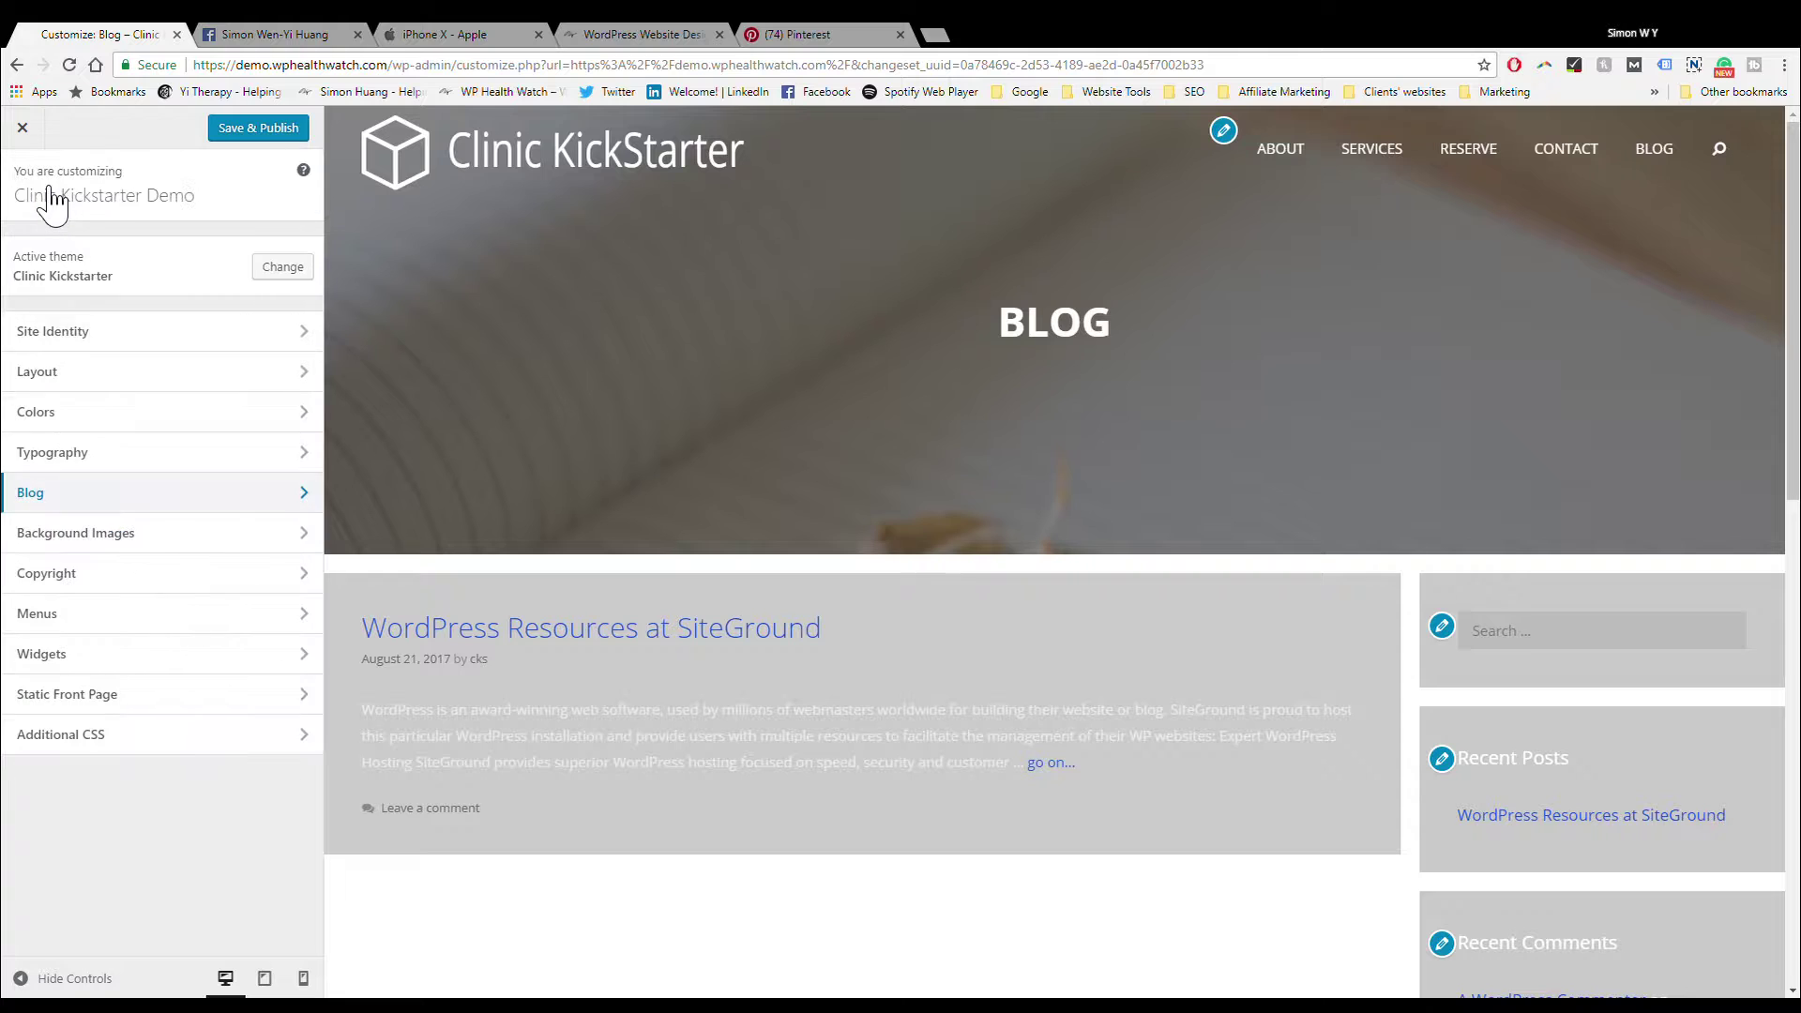
click(142, 535)
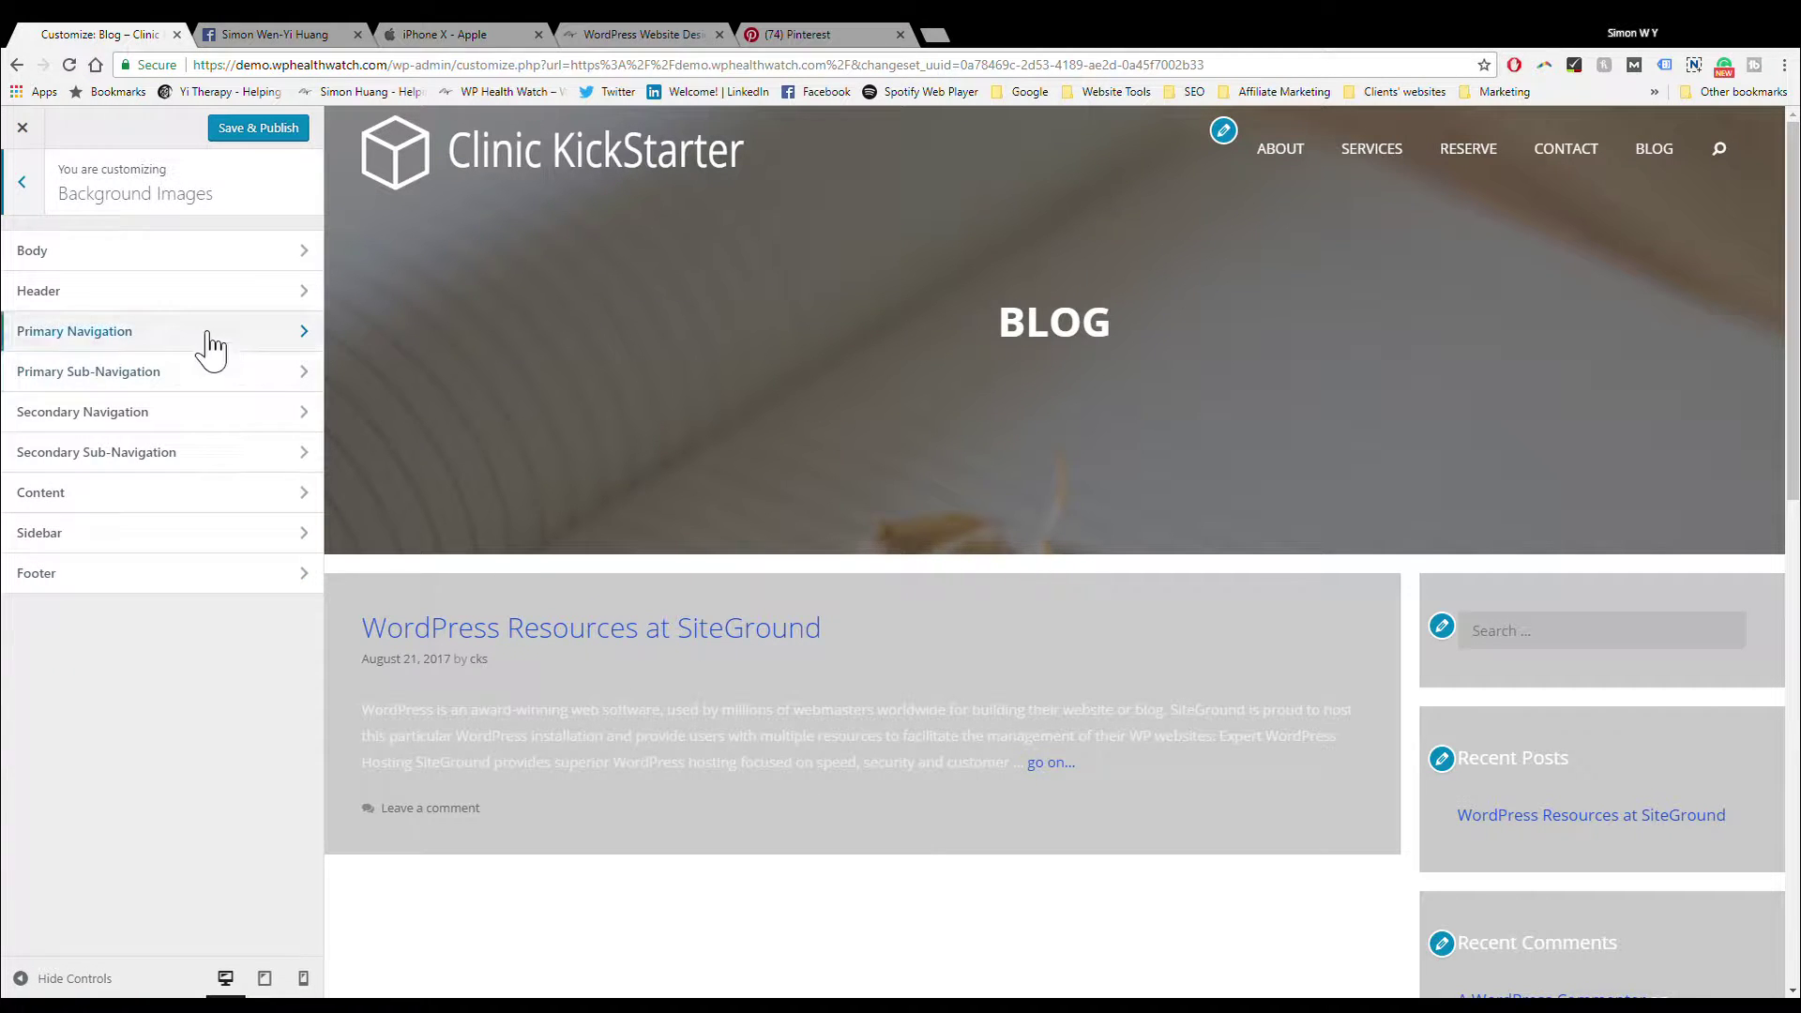
click(289, 274)
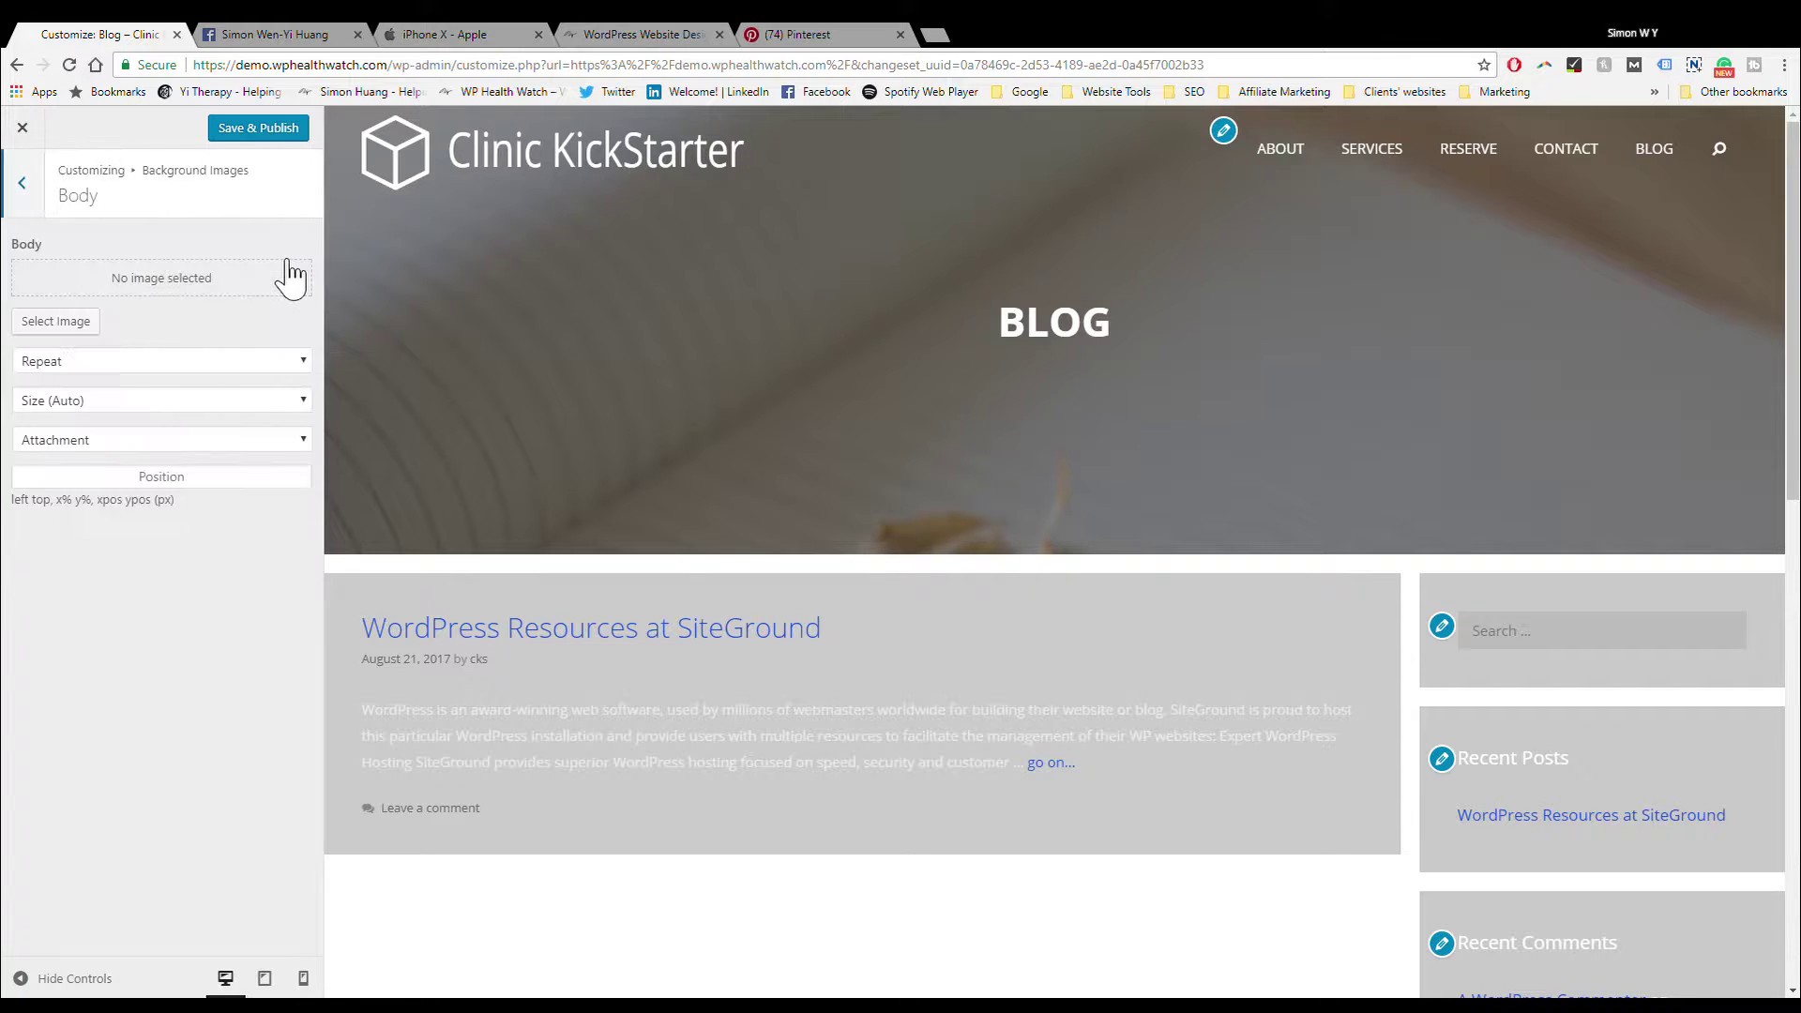
click(89, 322)
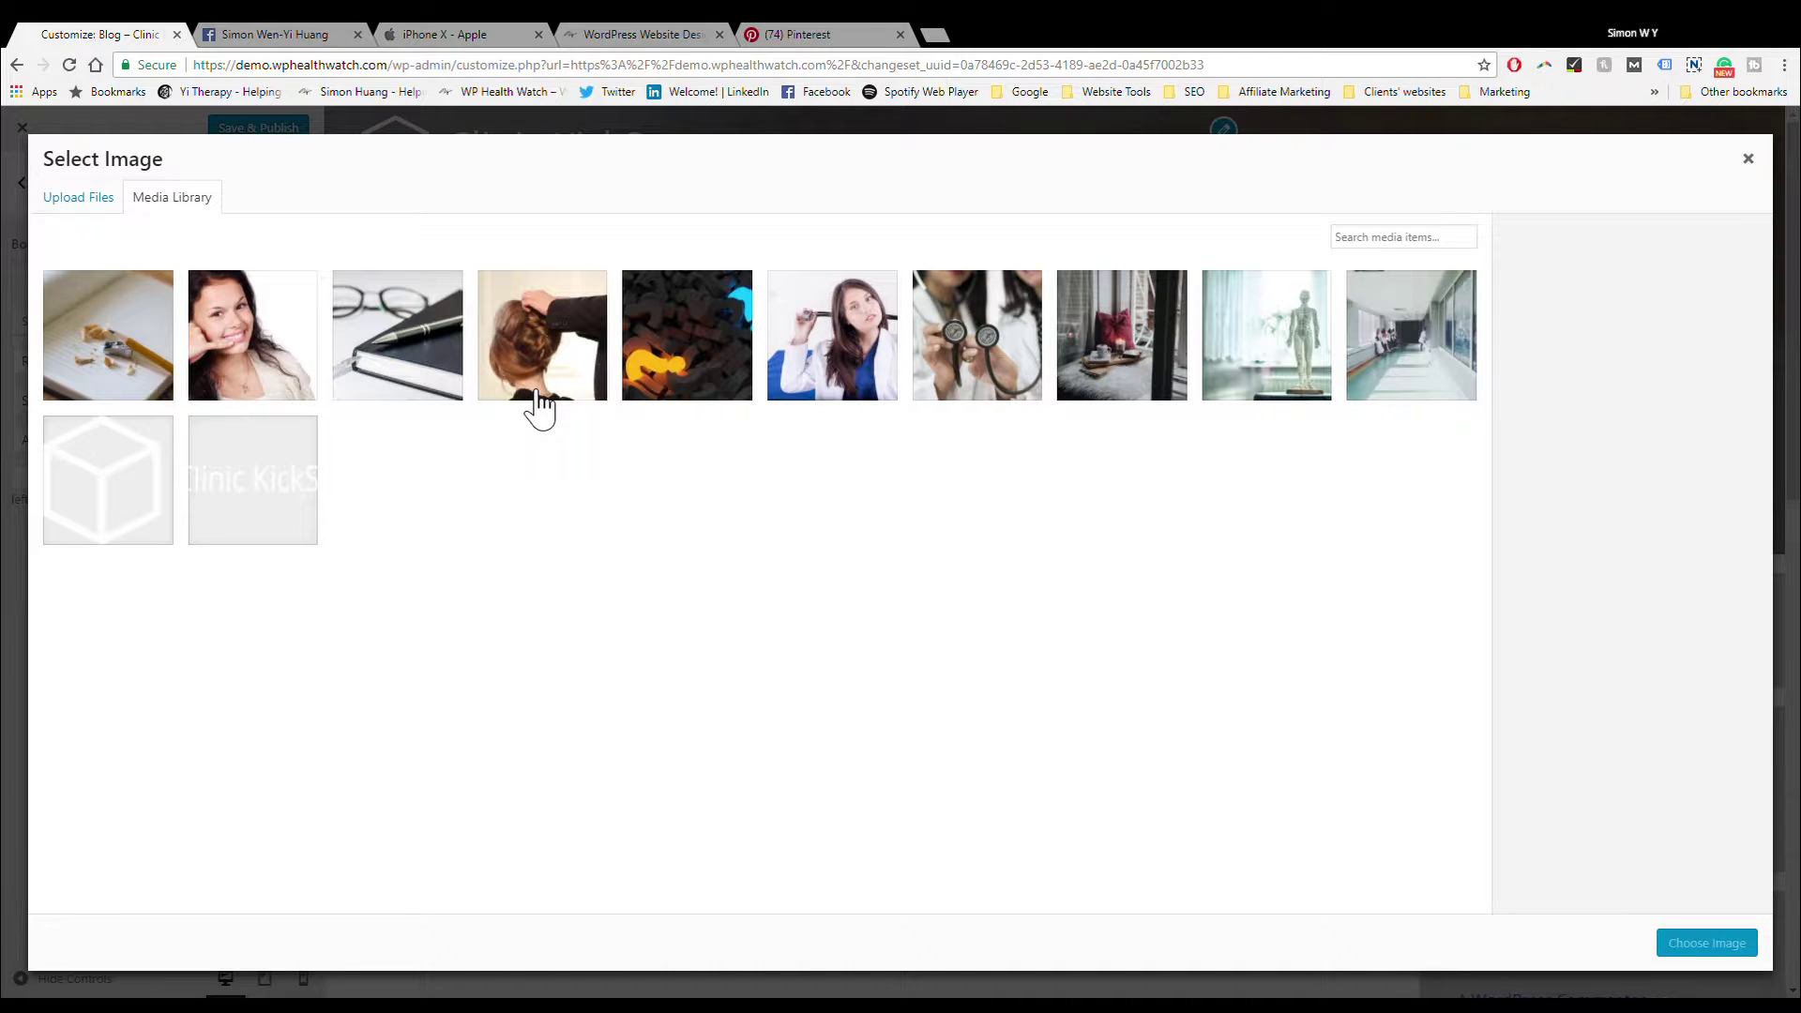
click(659, 319)
click(1698, 948)
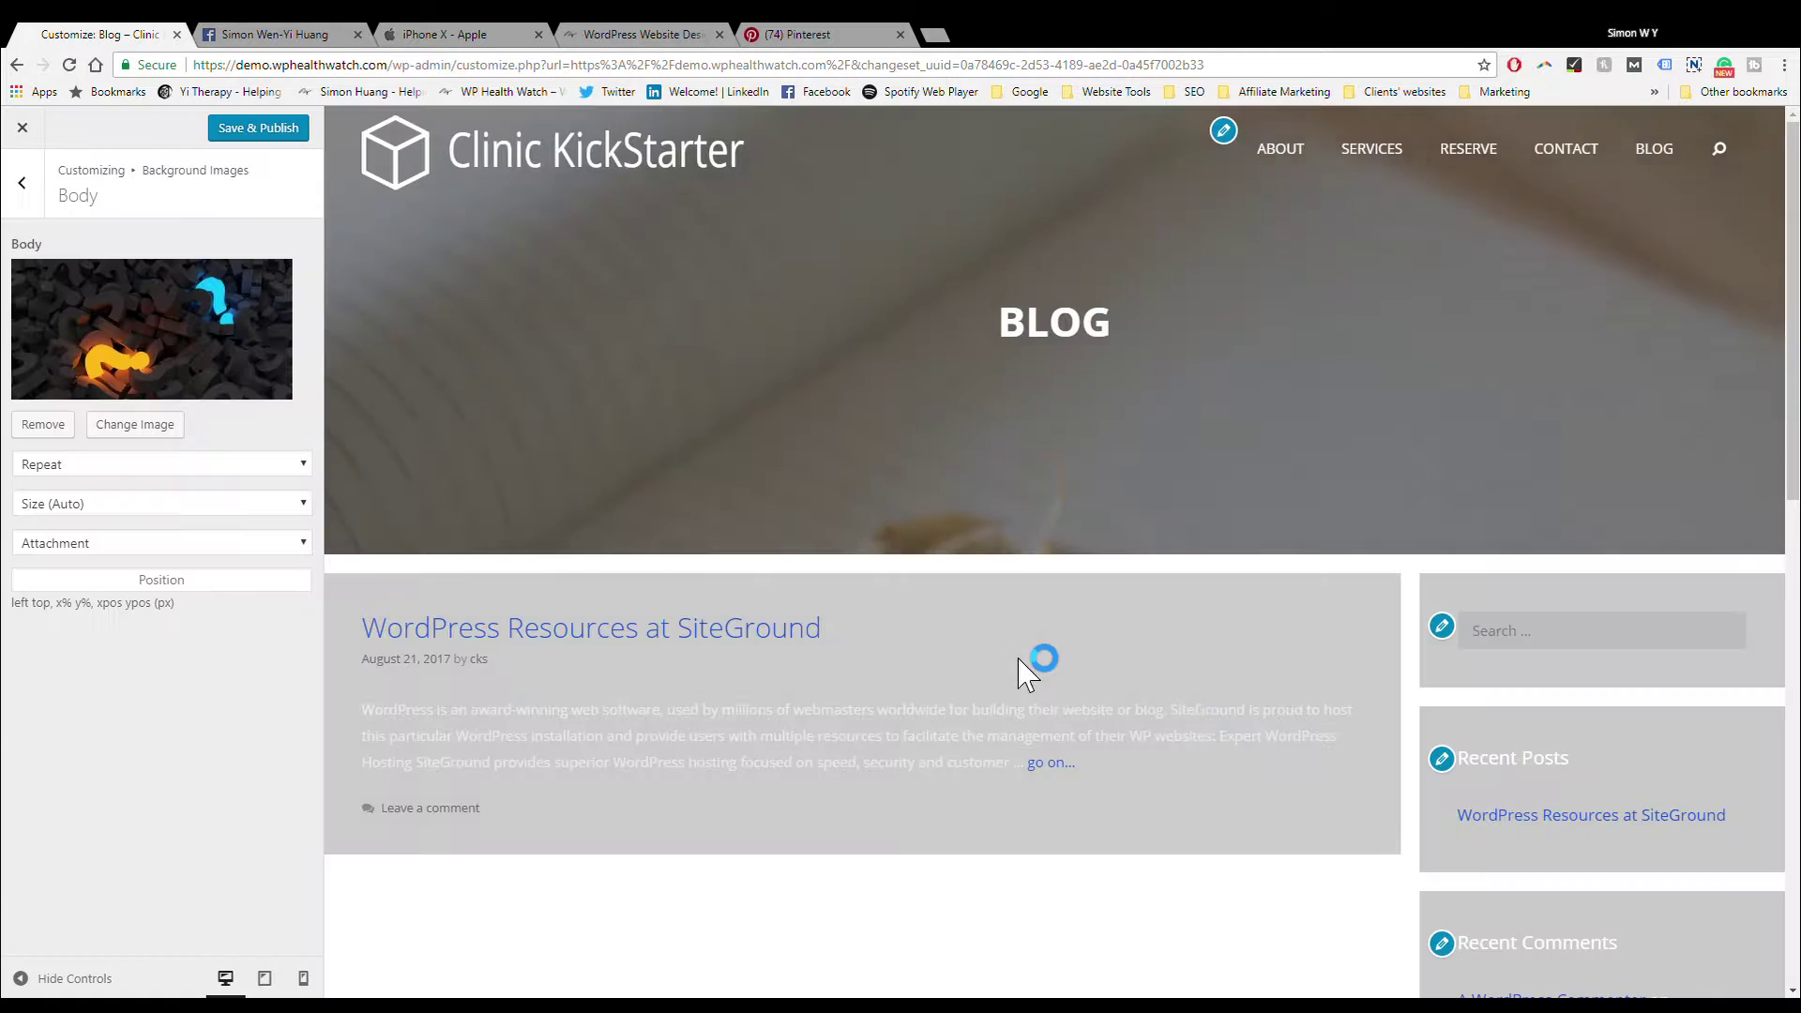
scroll(788, 607, down, 2)
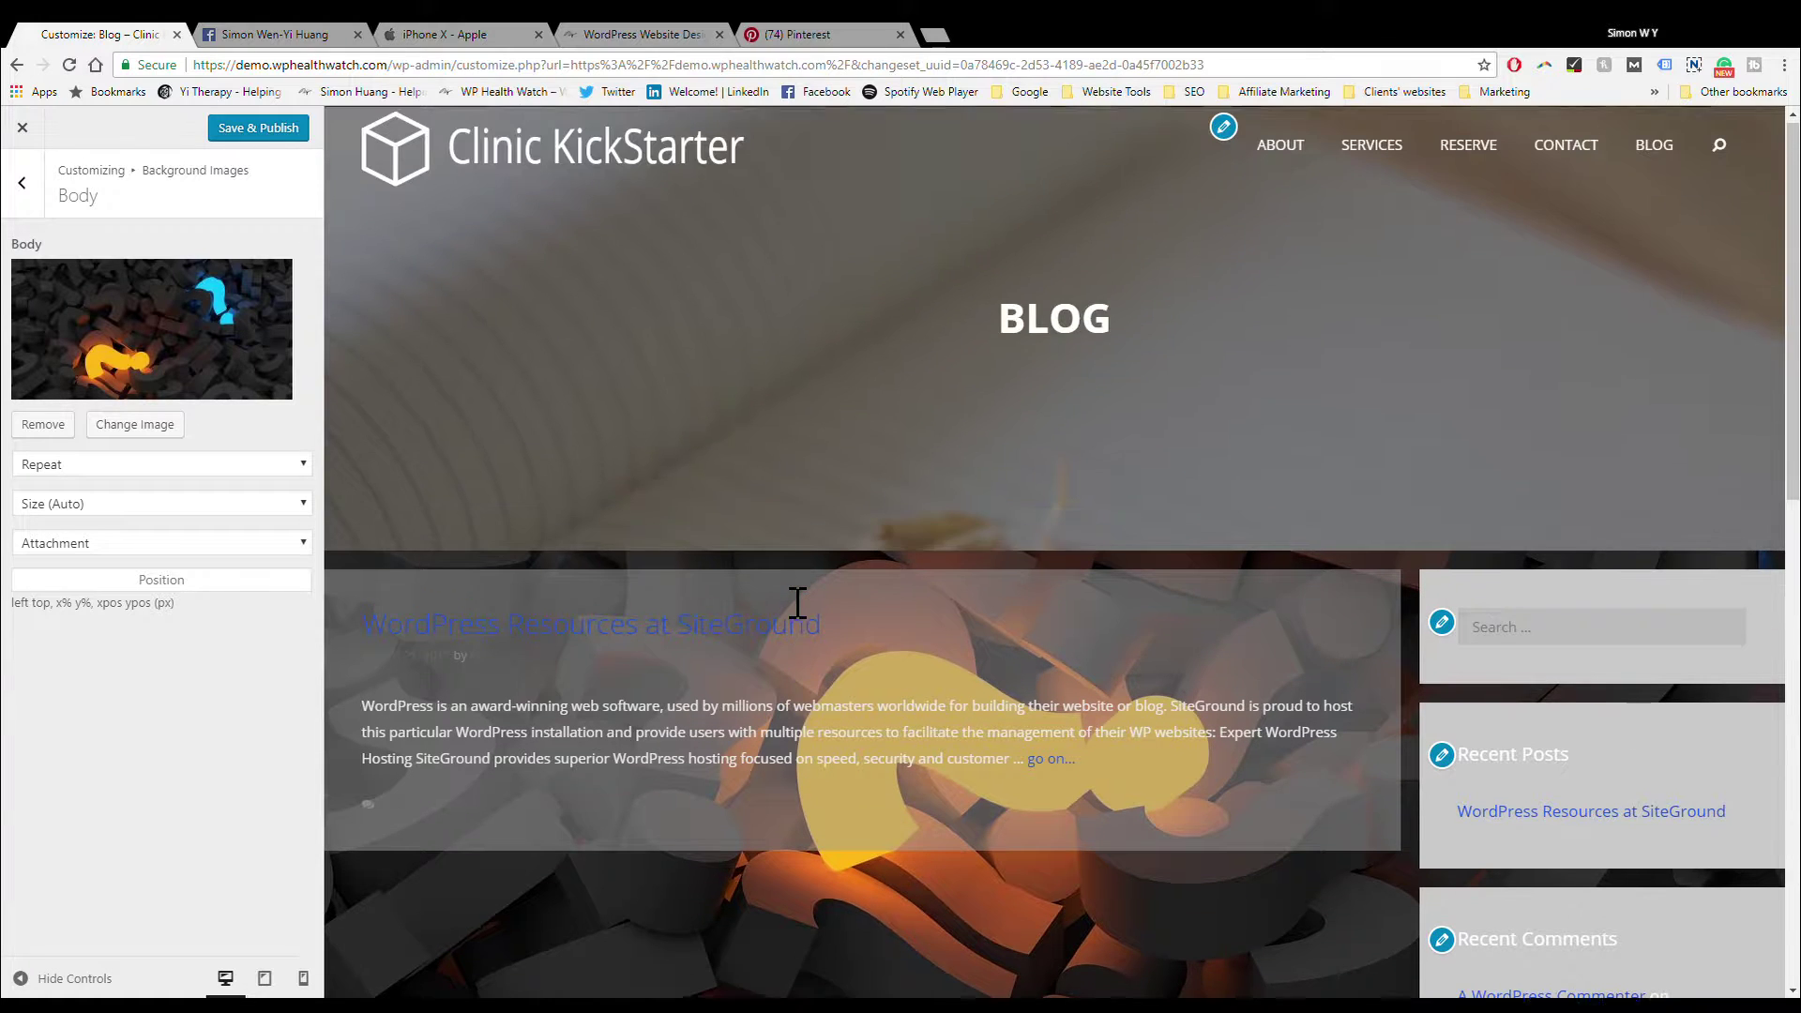
scroll(781, 600, down, 8)
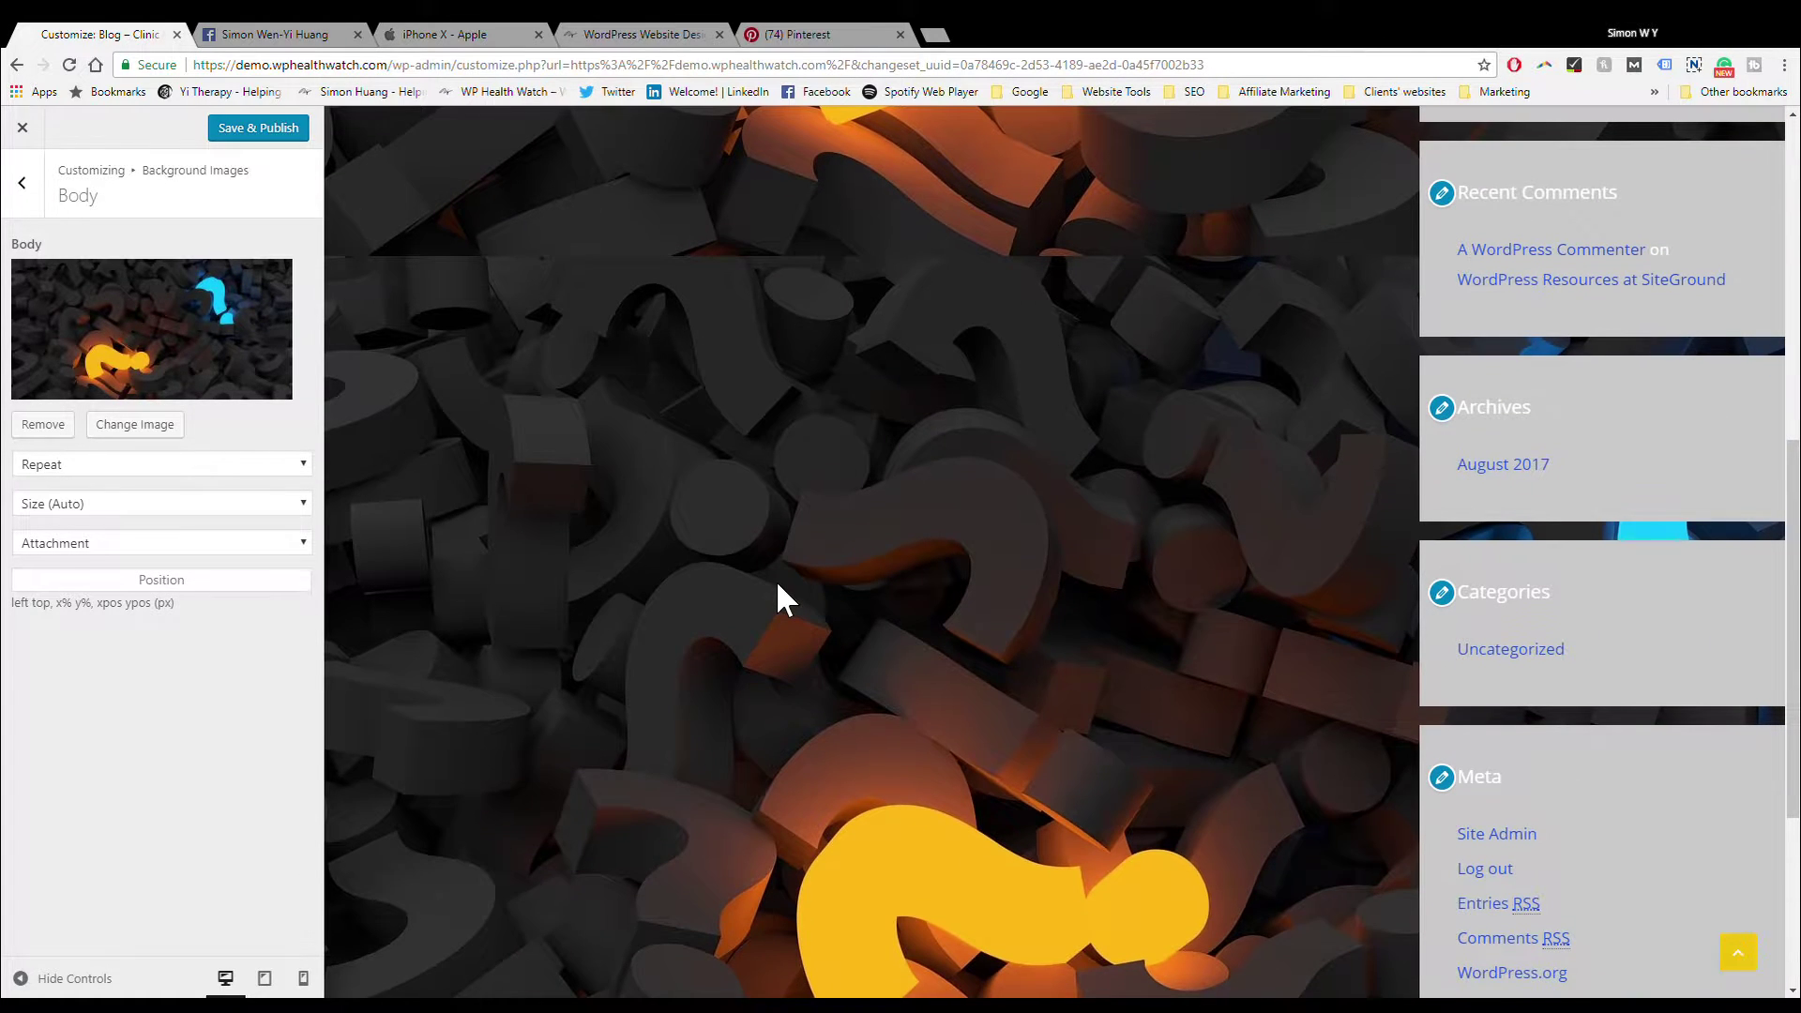
Step: Set the Body background image to No Repeat and check the page in the preview
click(263, 464)
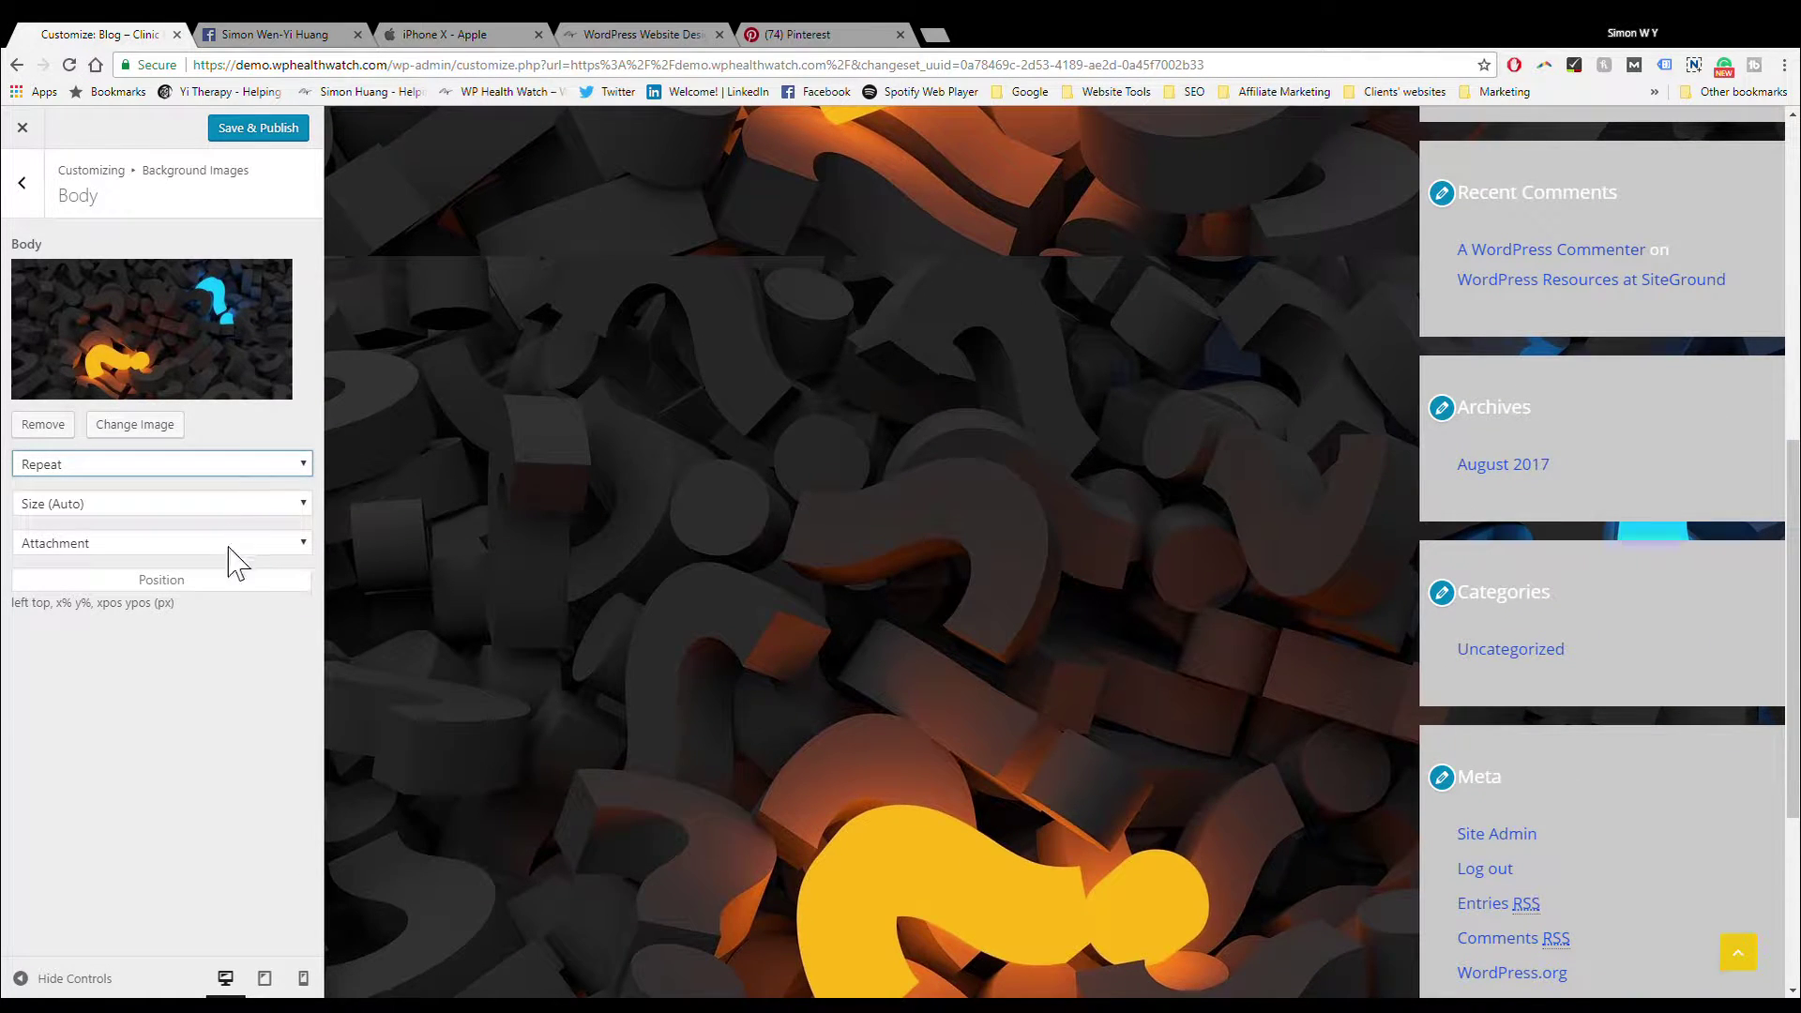
click(225, 585)
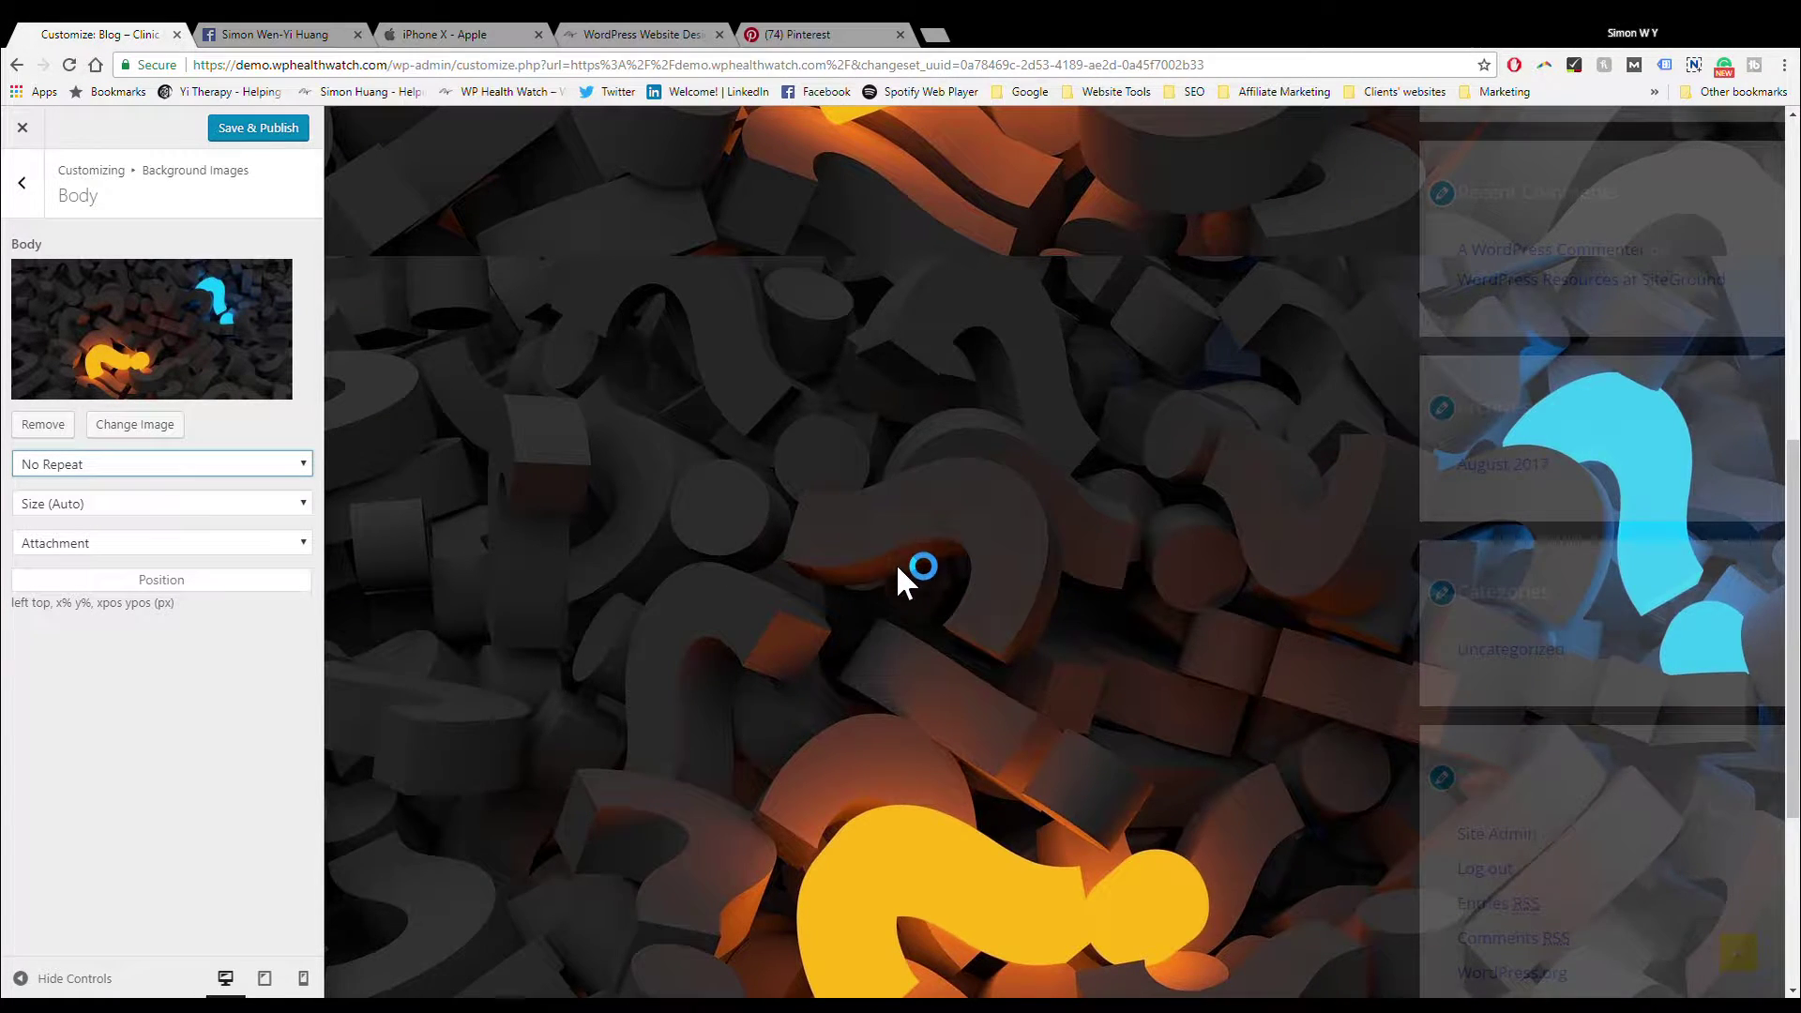
scroll(722, 777, up, 3)
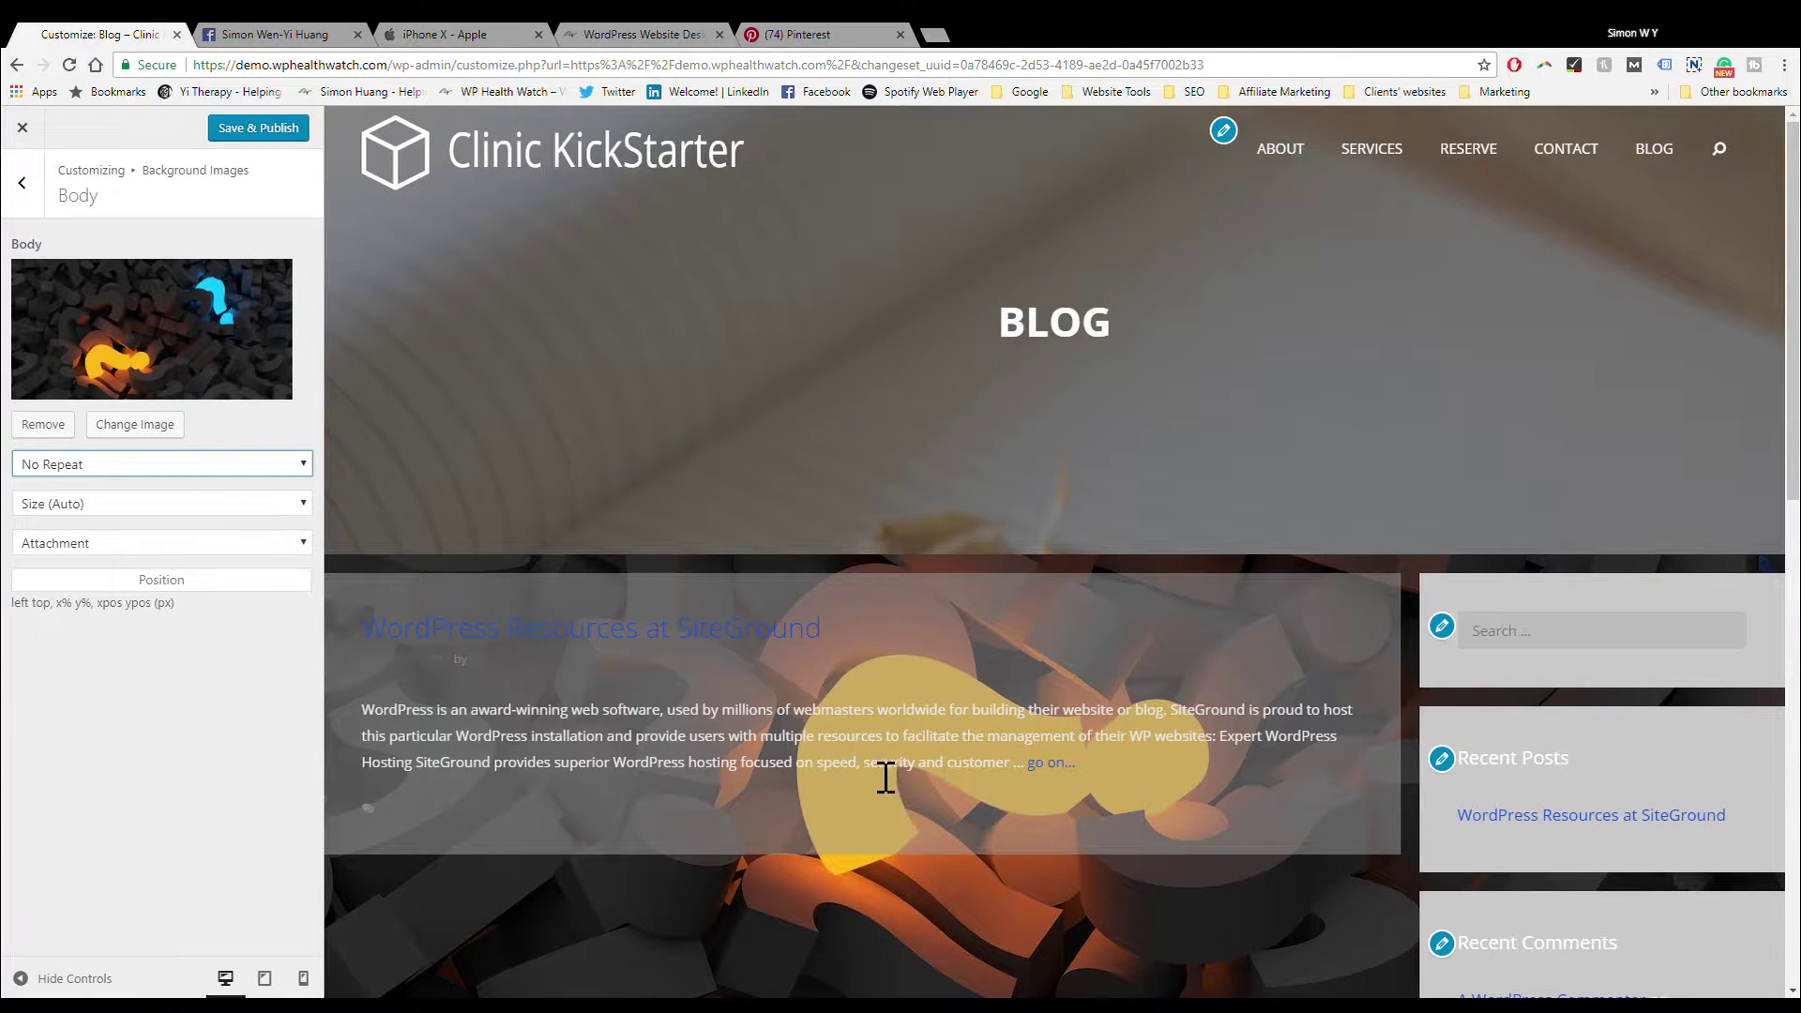
Step: Remove the Body background image and return to the list of Background Images sections
click(39, 428)
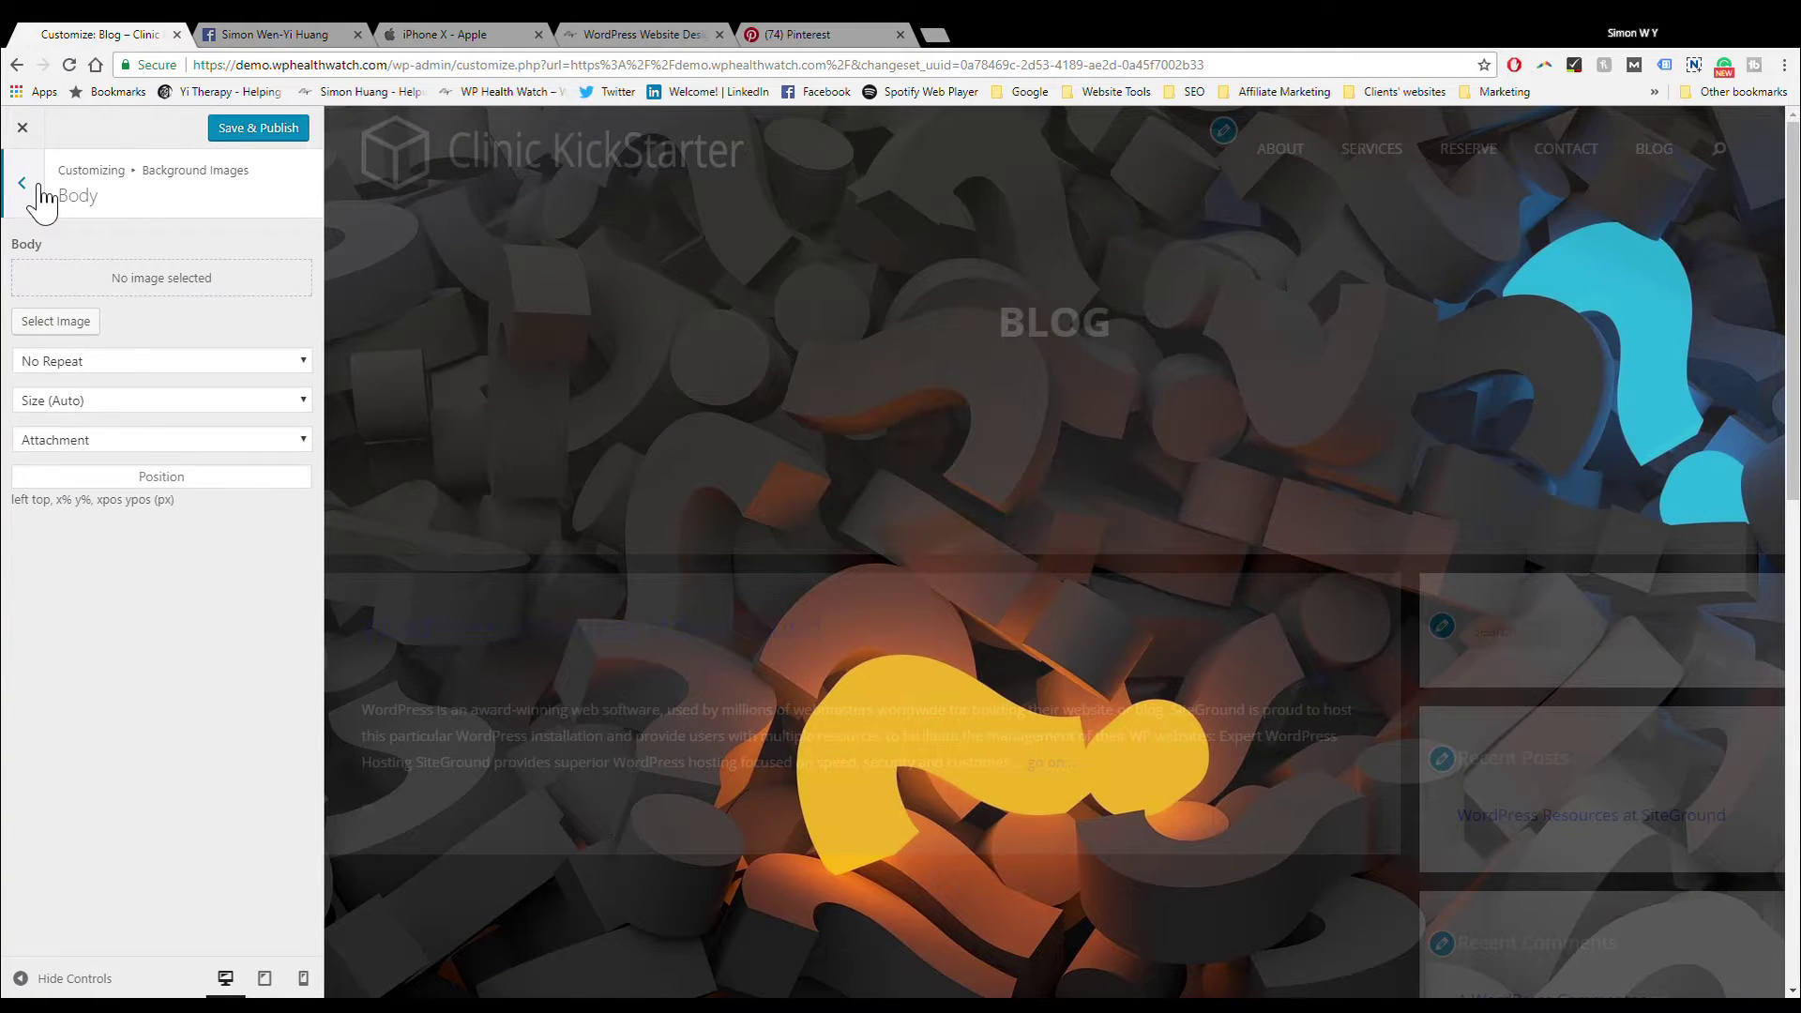
click(39, 192)
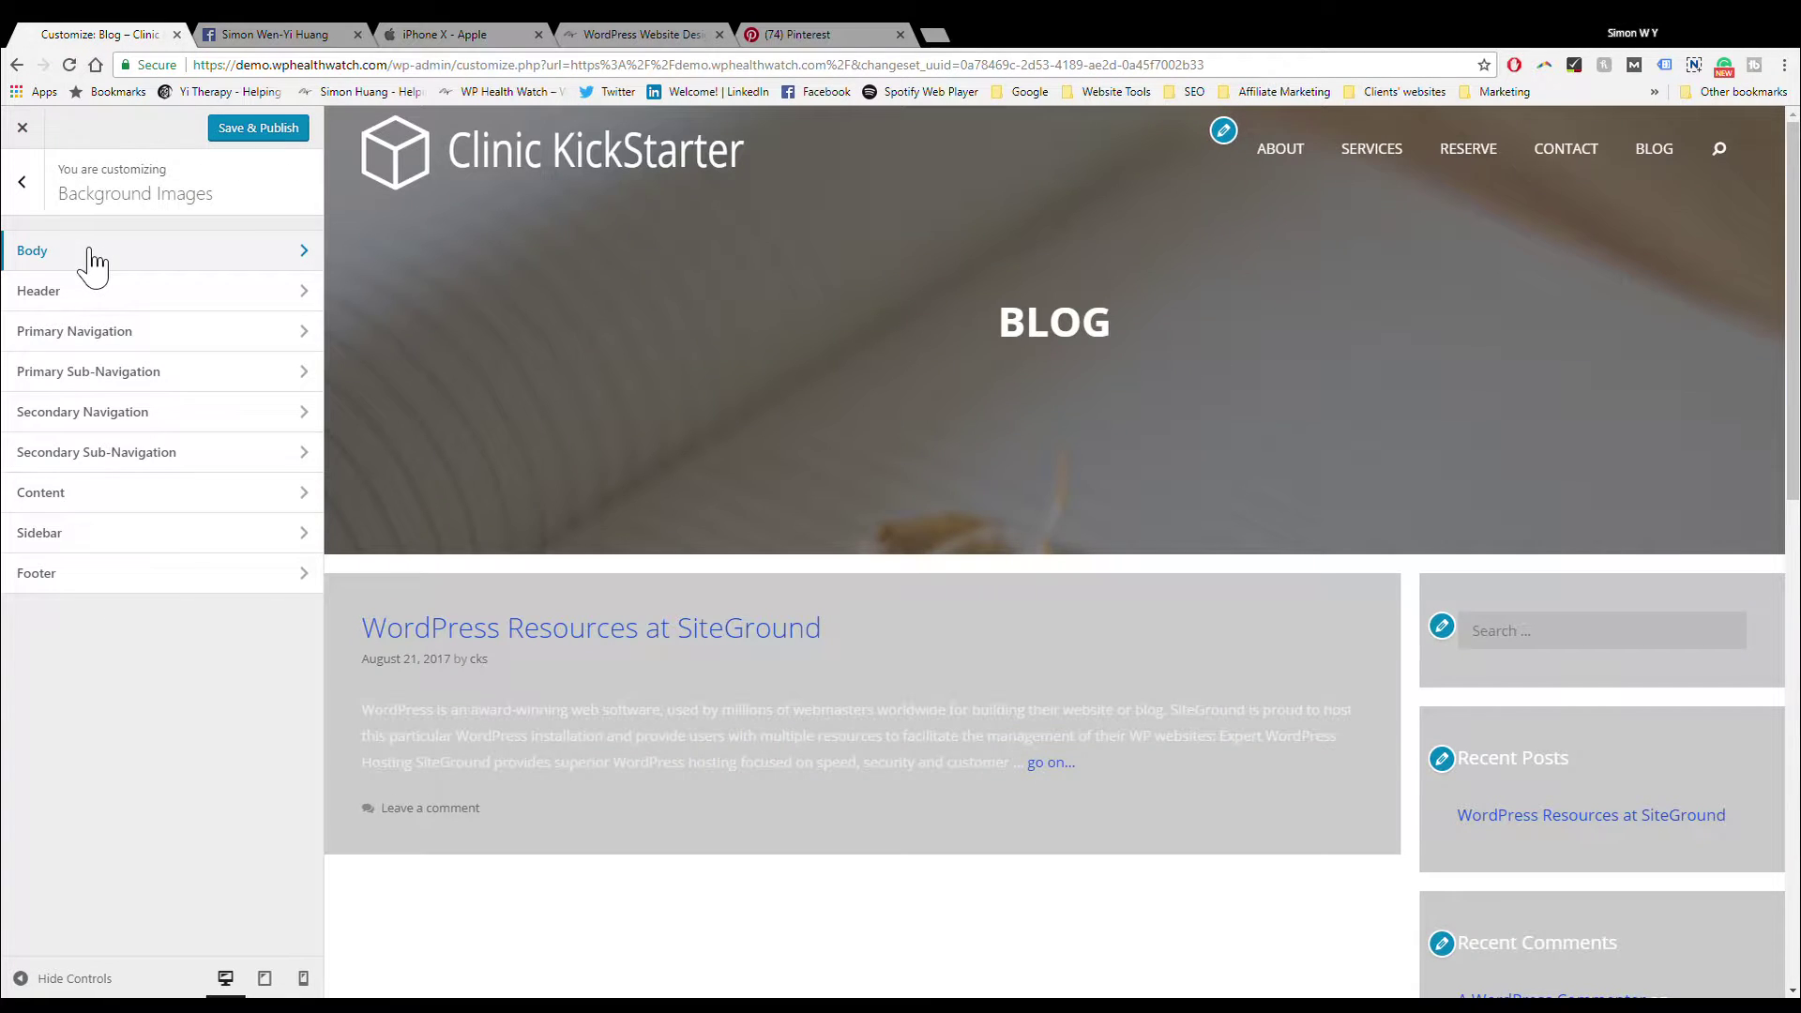
Step: Review the background image options for the Header, Primary Navigation and Primary Sub-Navigation
click(133, 292)
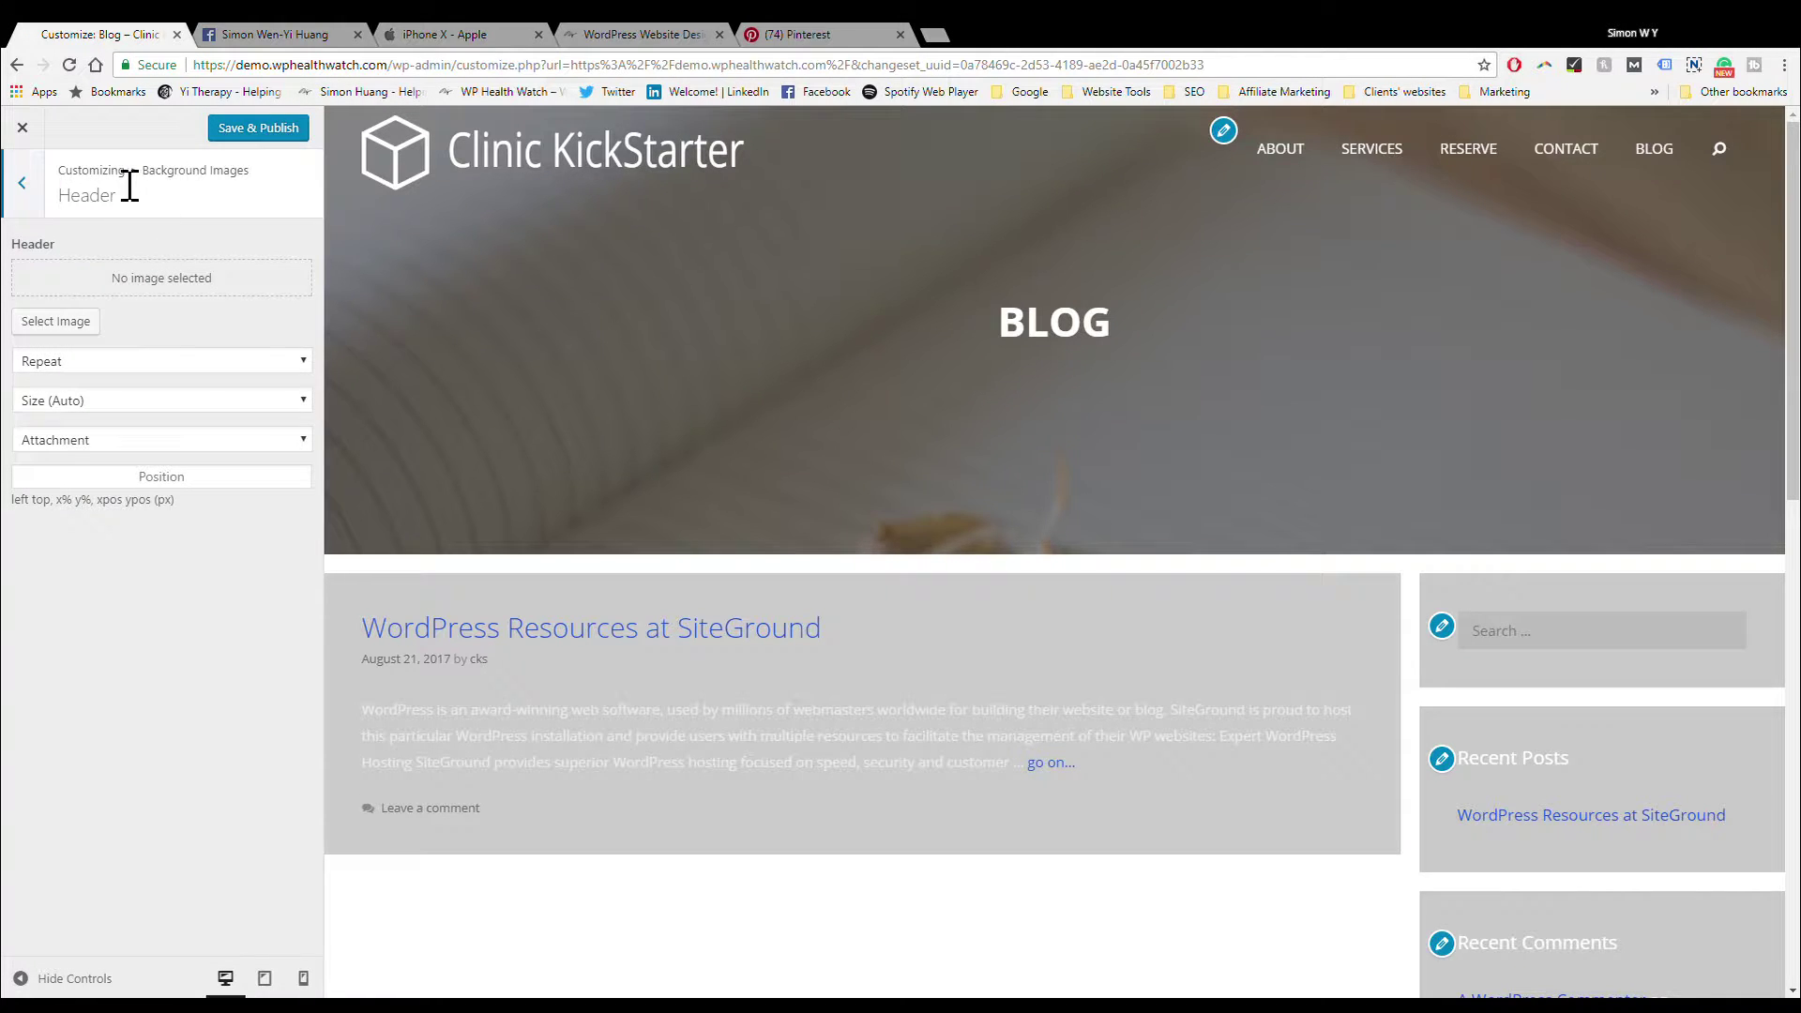
click(22, 183)
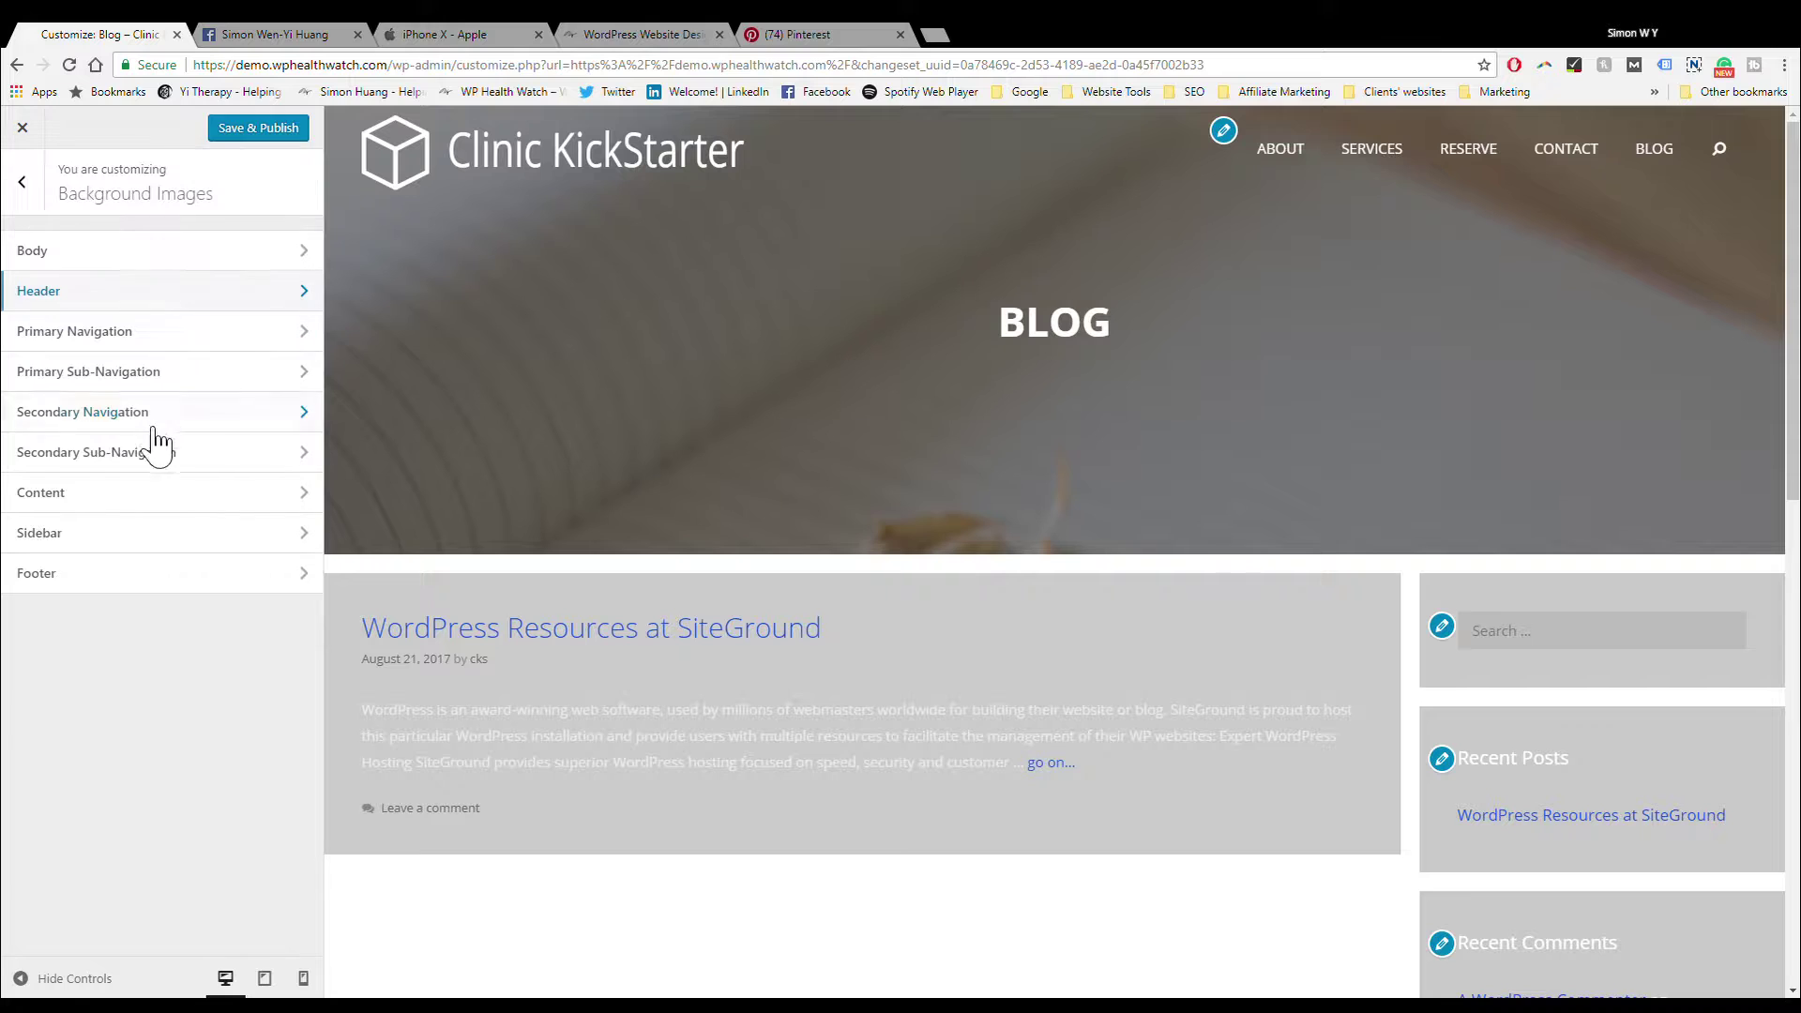
click(171, 330)
click(23, 183)
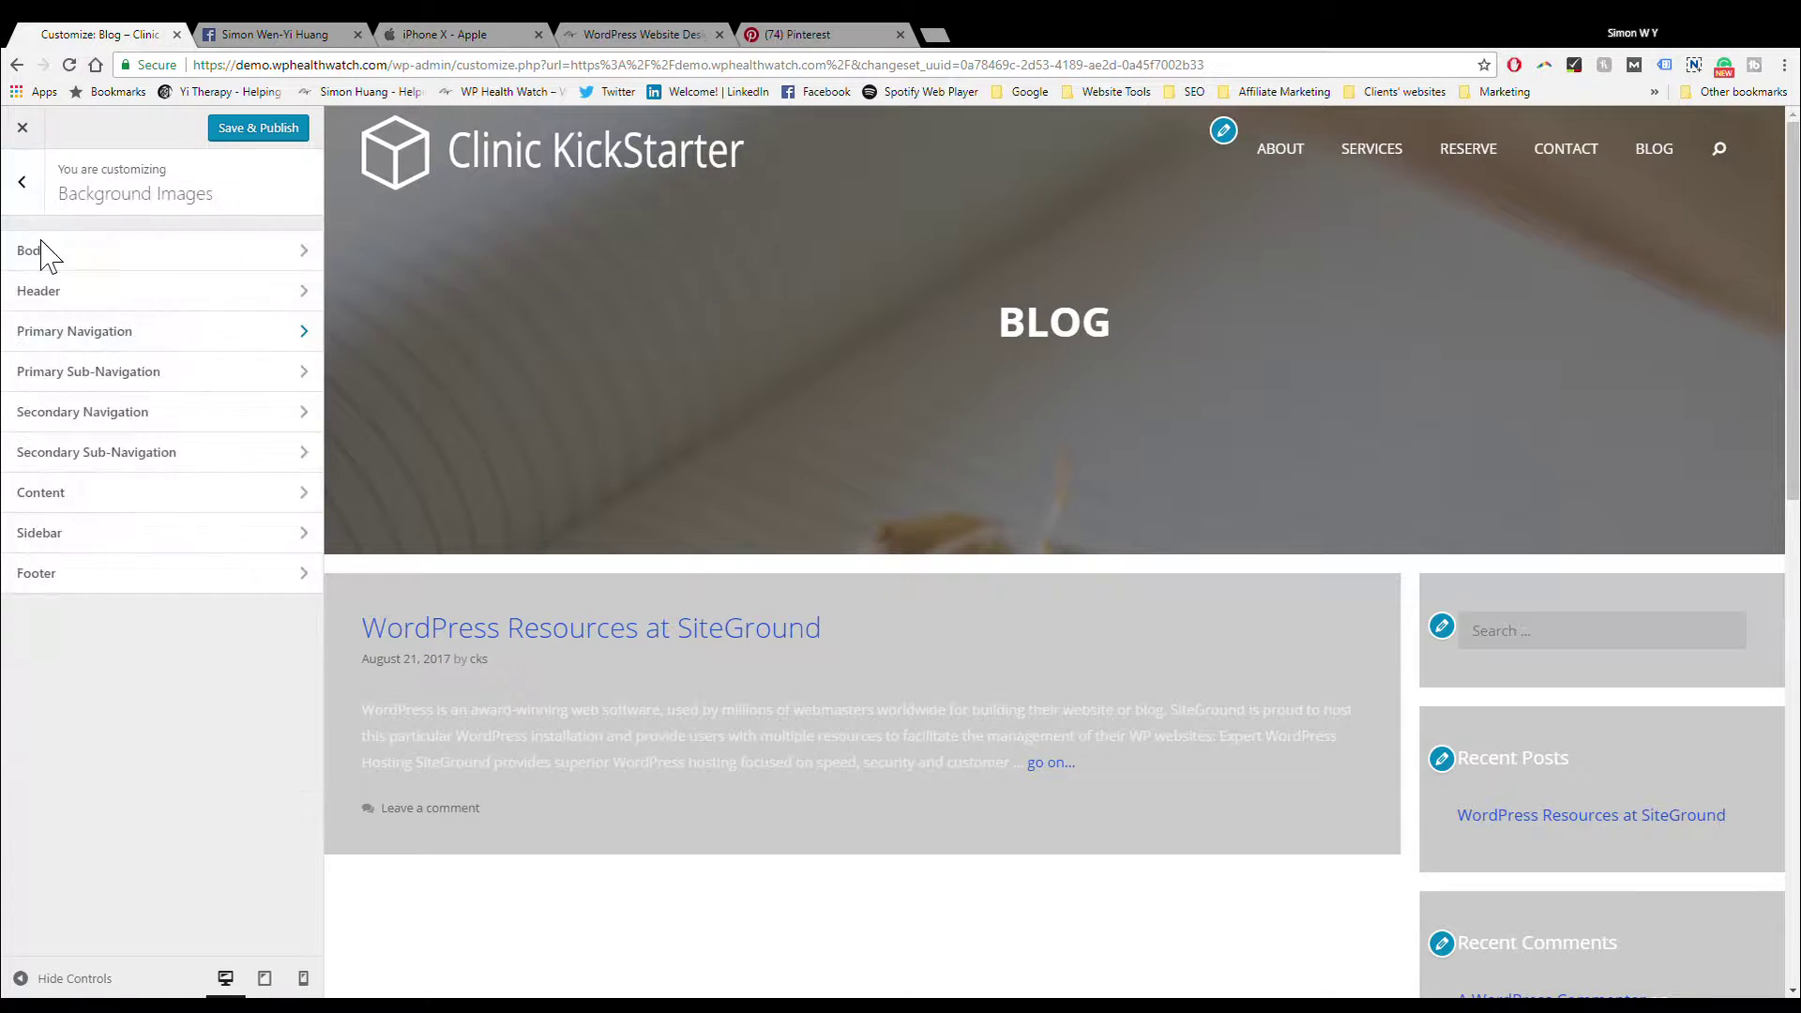
click(71, 384)
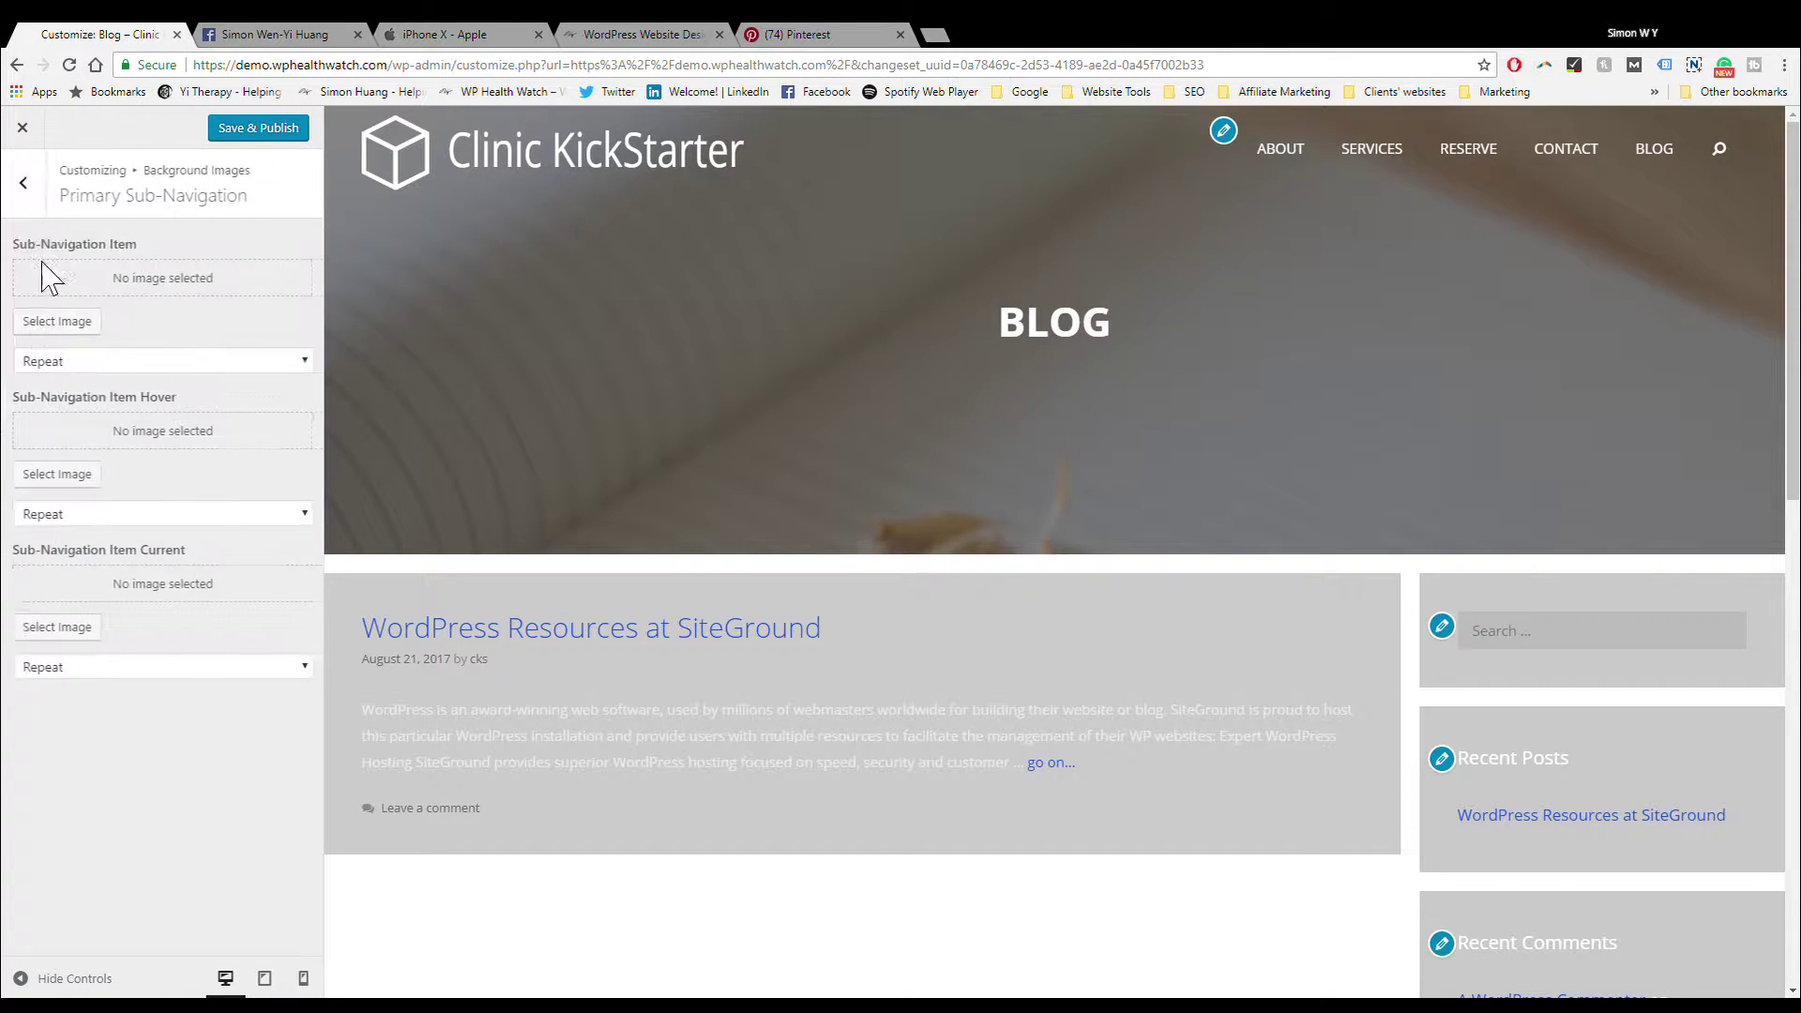
click(23, 182)
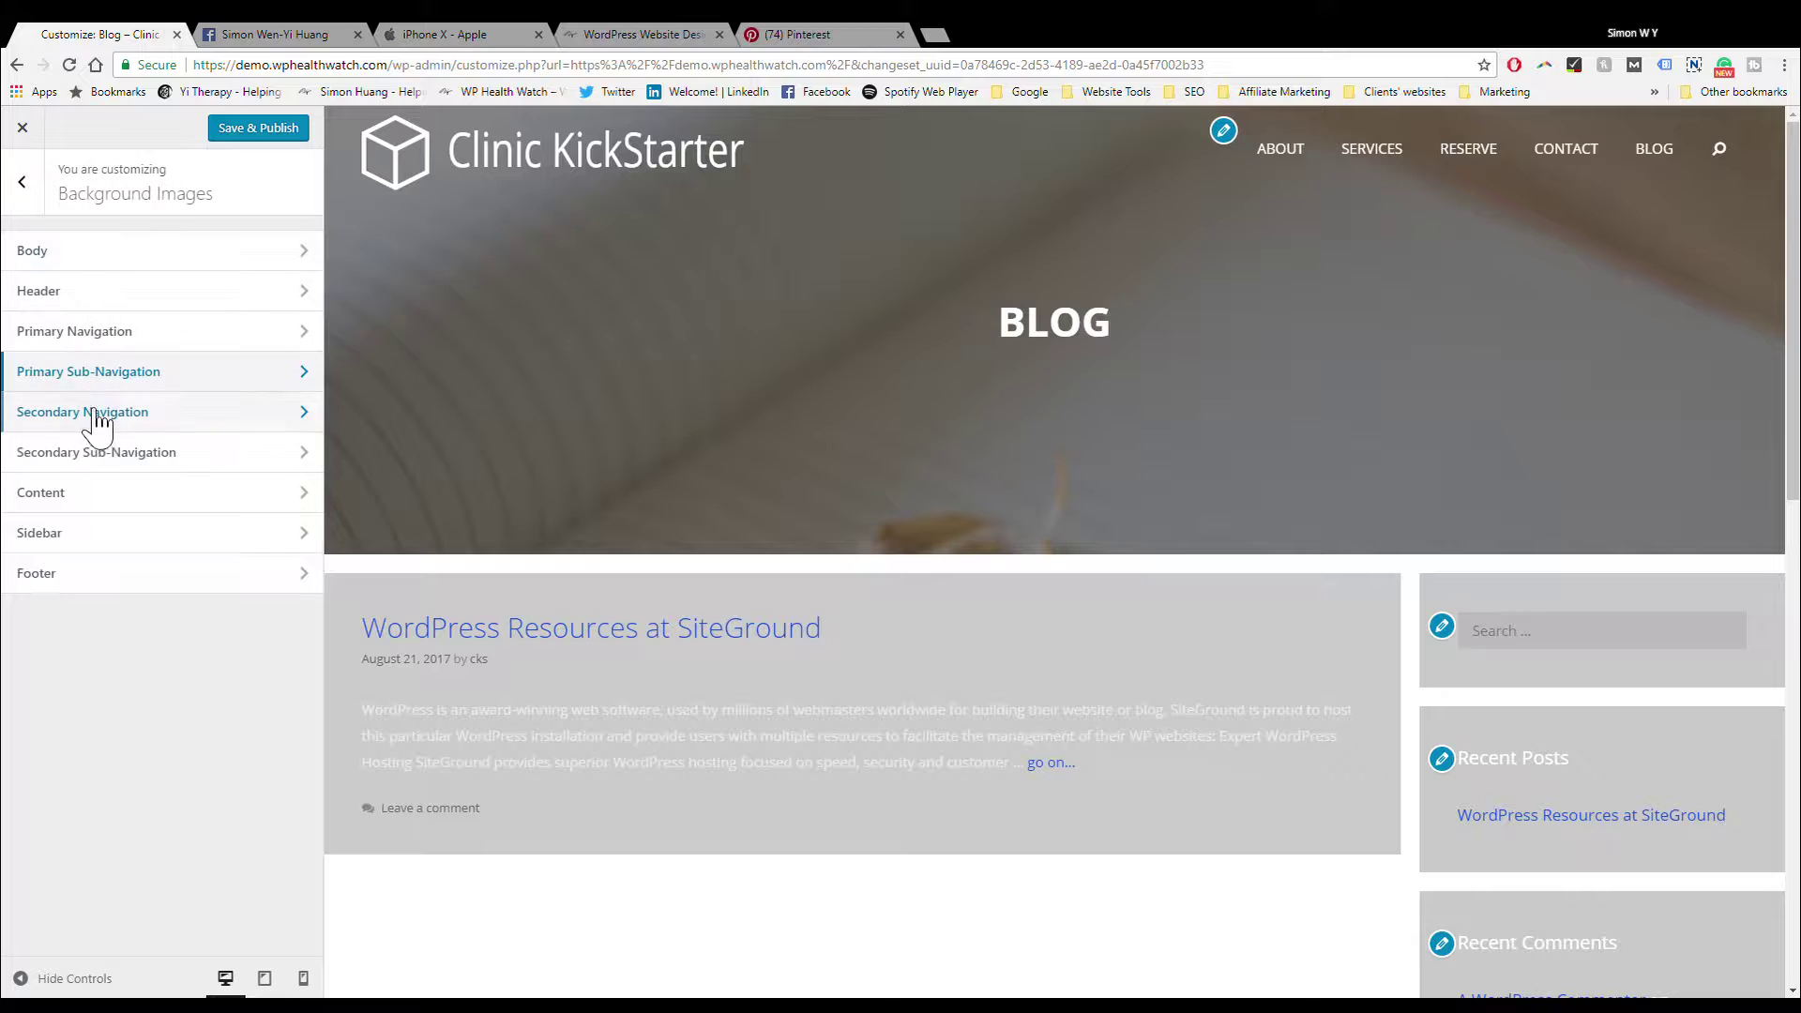
Step: Try the Blog Page Header picture as the Content background image on the blog page and remove it again
click(123, 502)
click(100, 334)
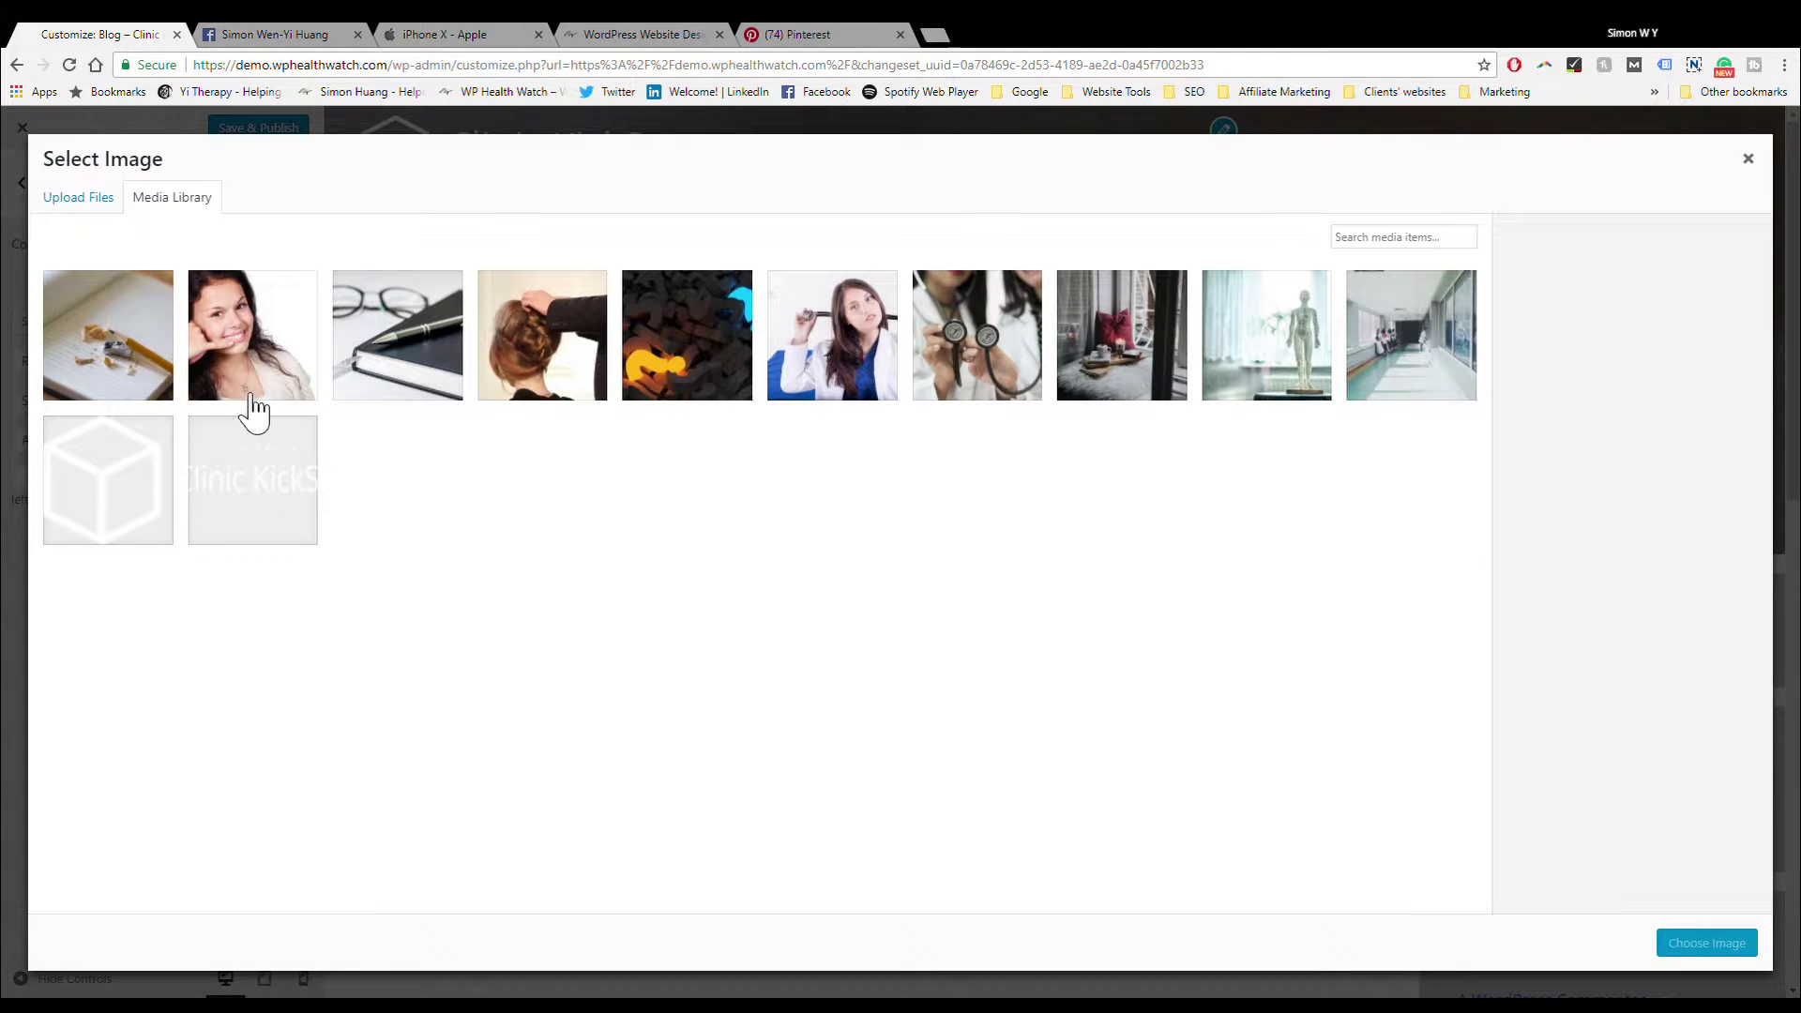
click(100, 353)
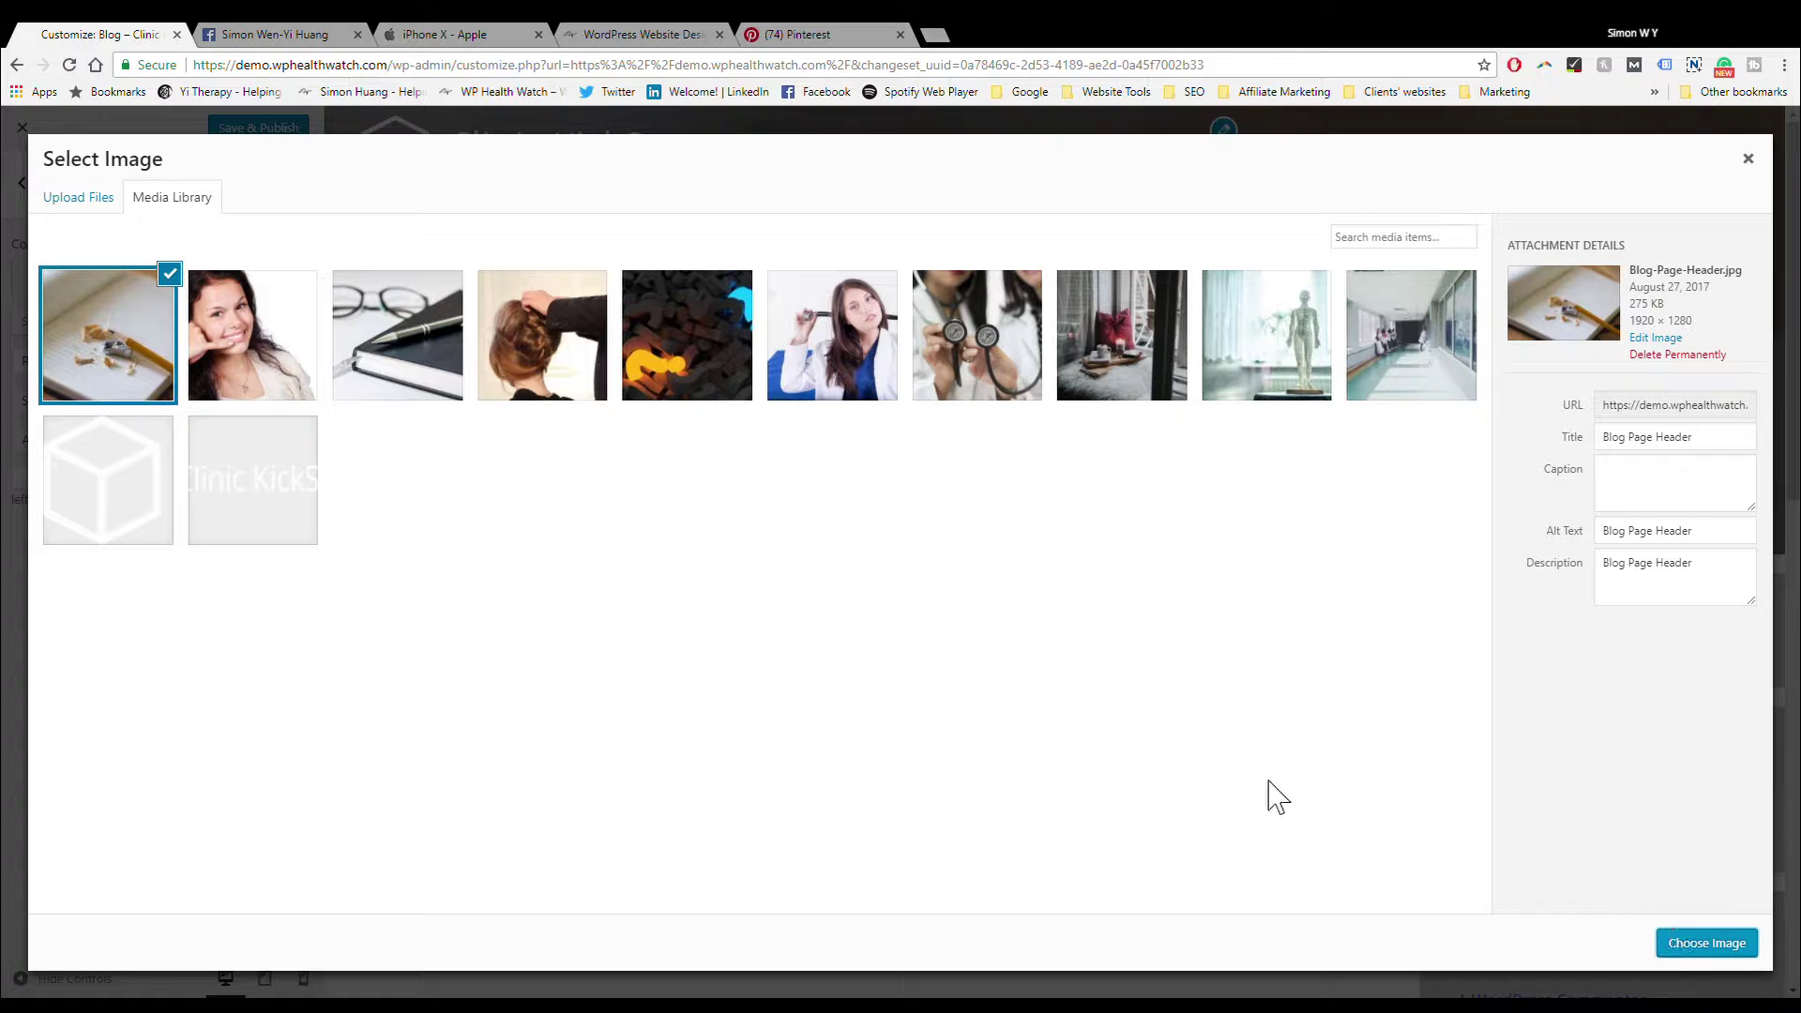
click(1706, 942)
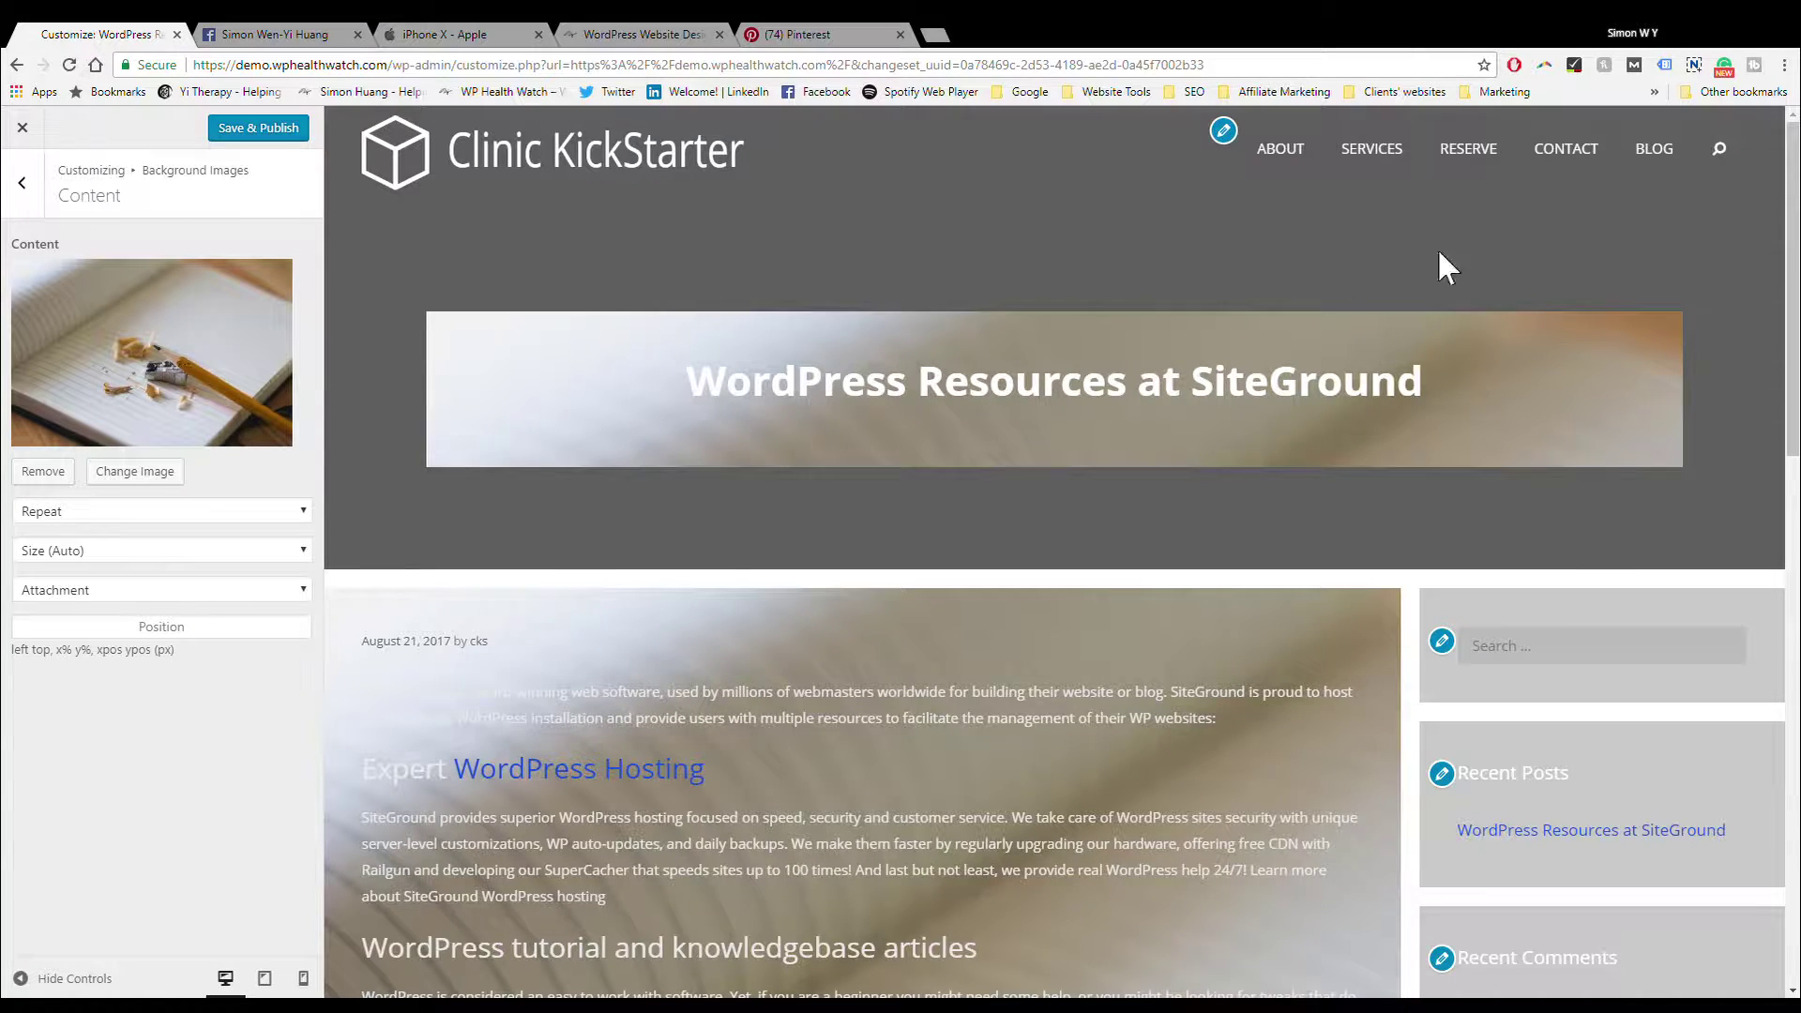
click(1660, 148)
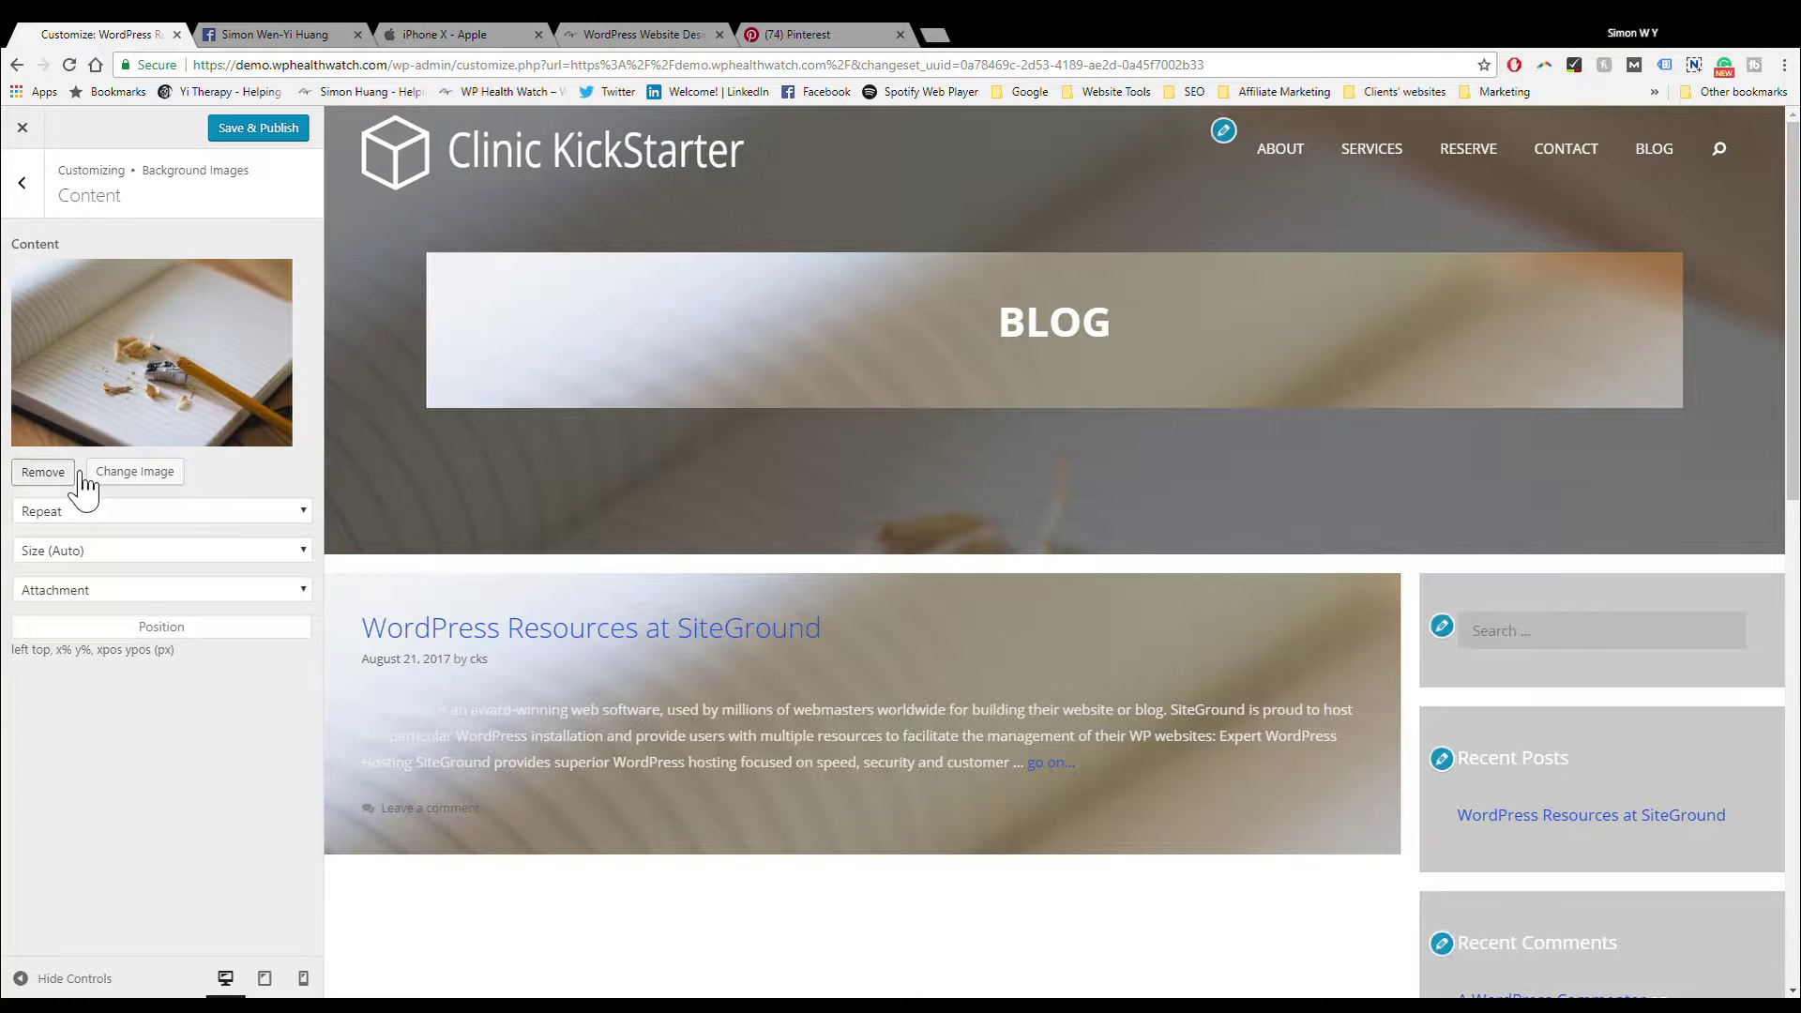
click(79, 474)
click(22, 182)
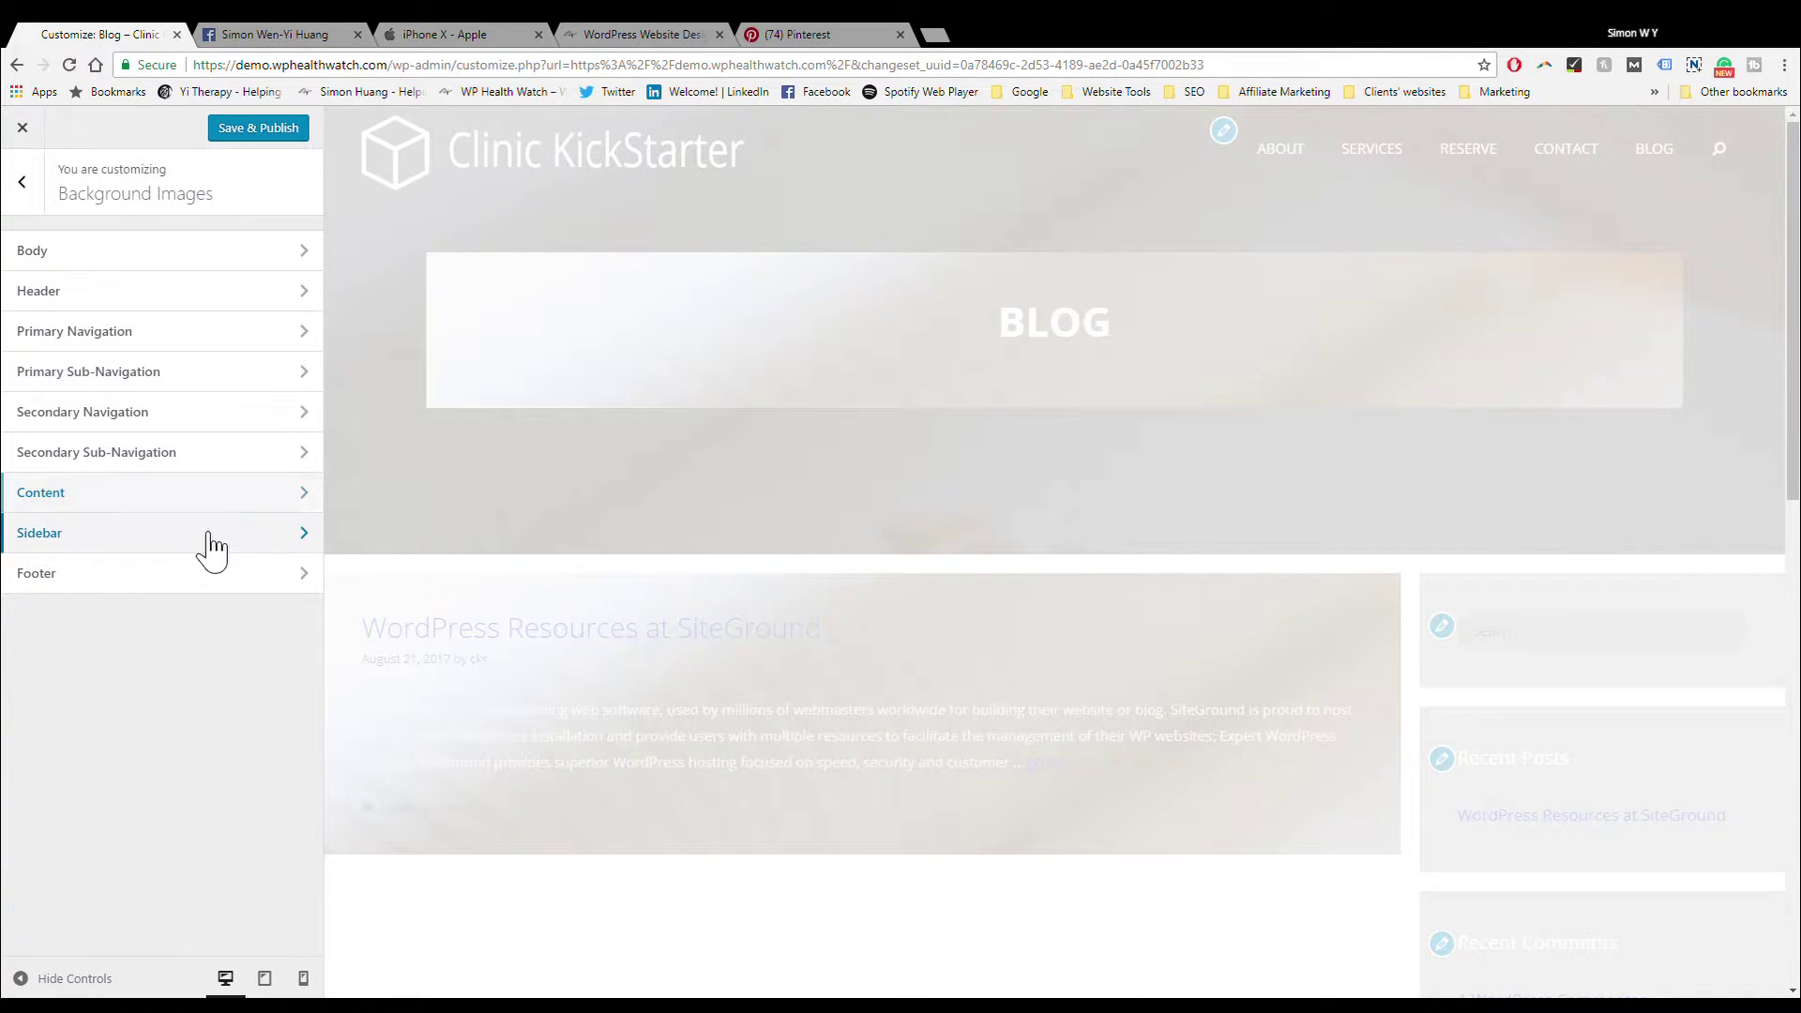
Step: Set the Blog Page Header picture as the Sidebar Widgets background image and check the sidebar in the preview
click(209, 535)
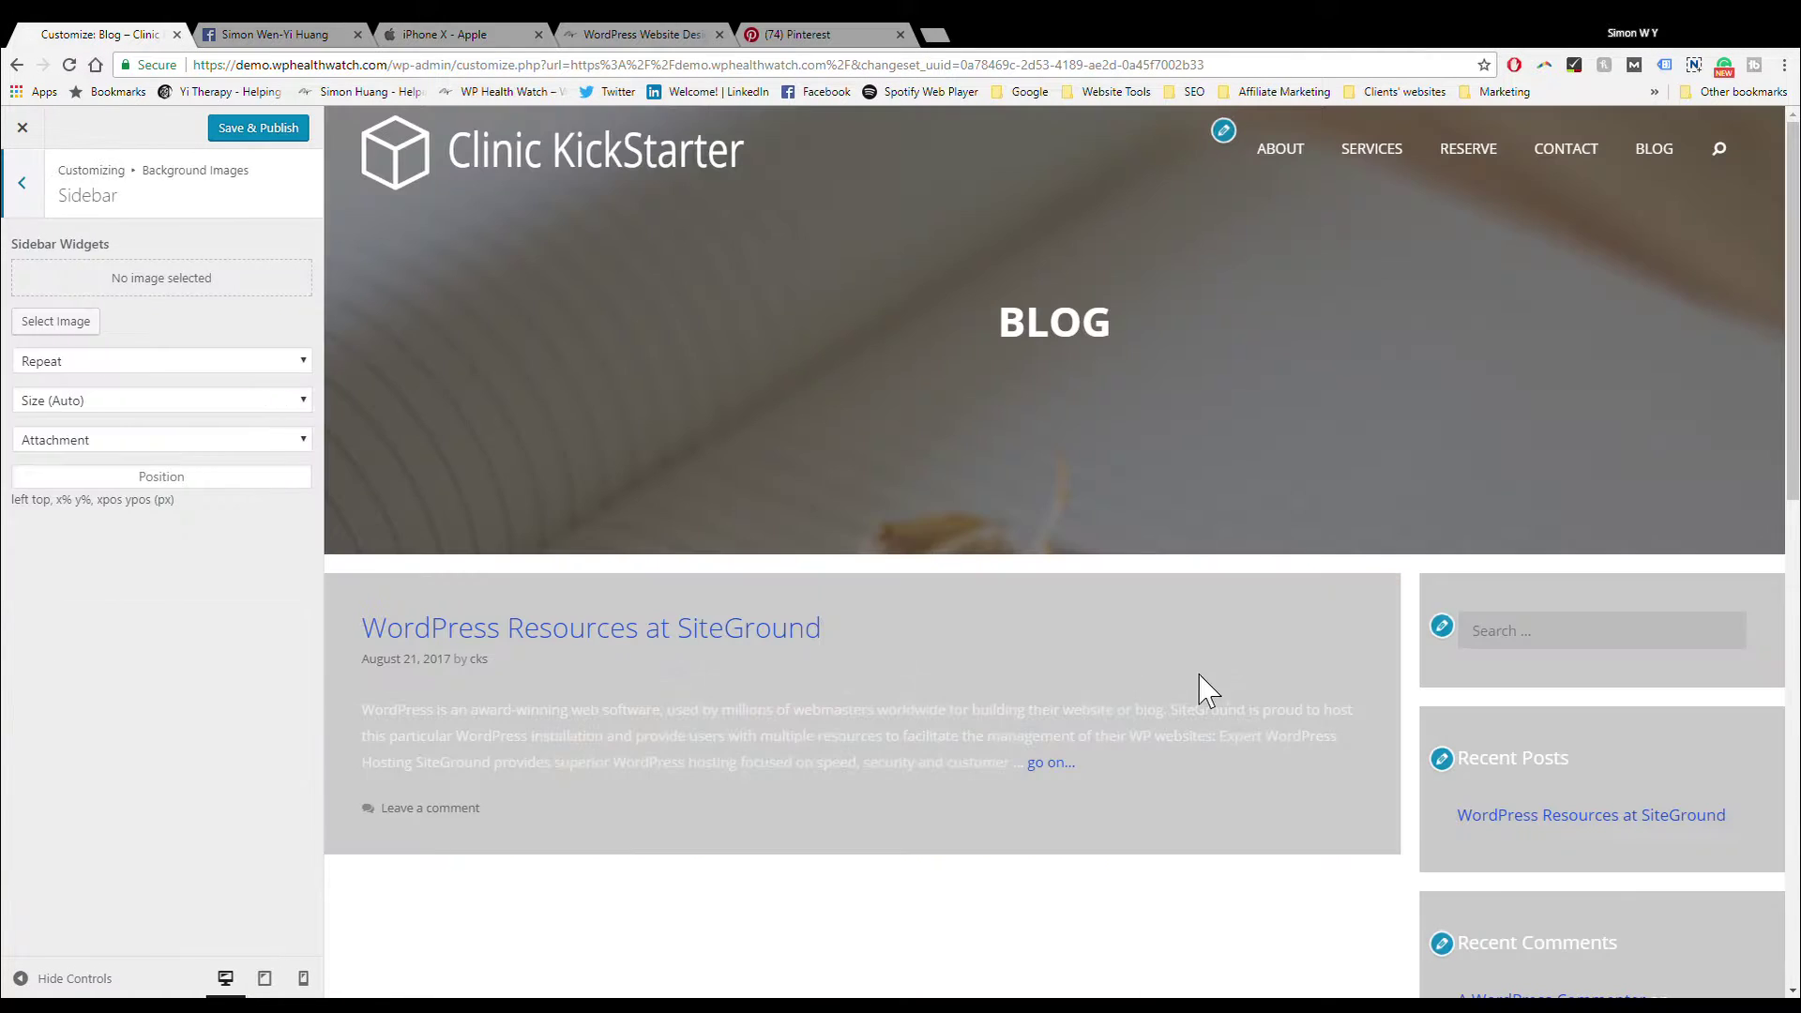
click(94, 324)
click(125, 345)
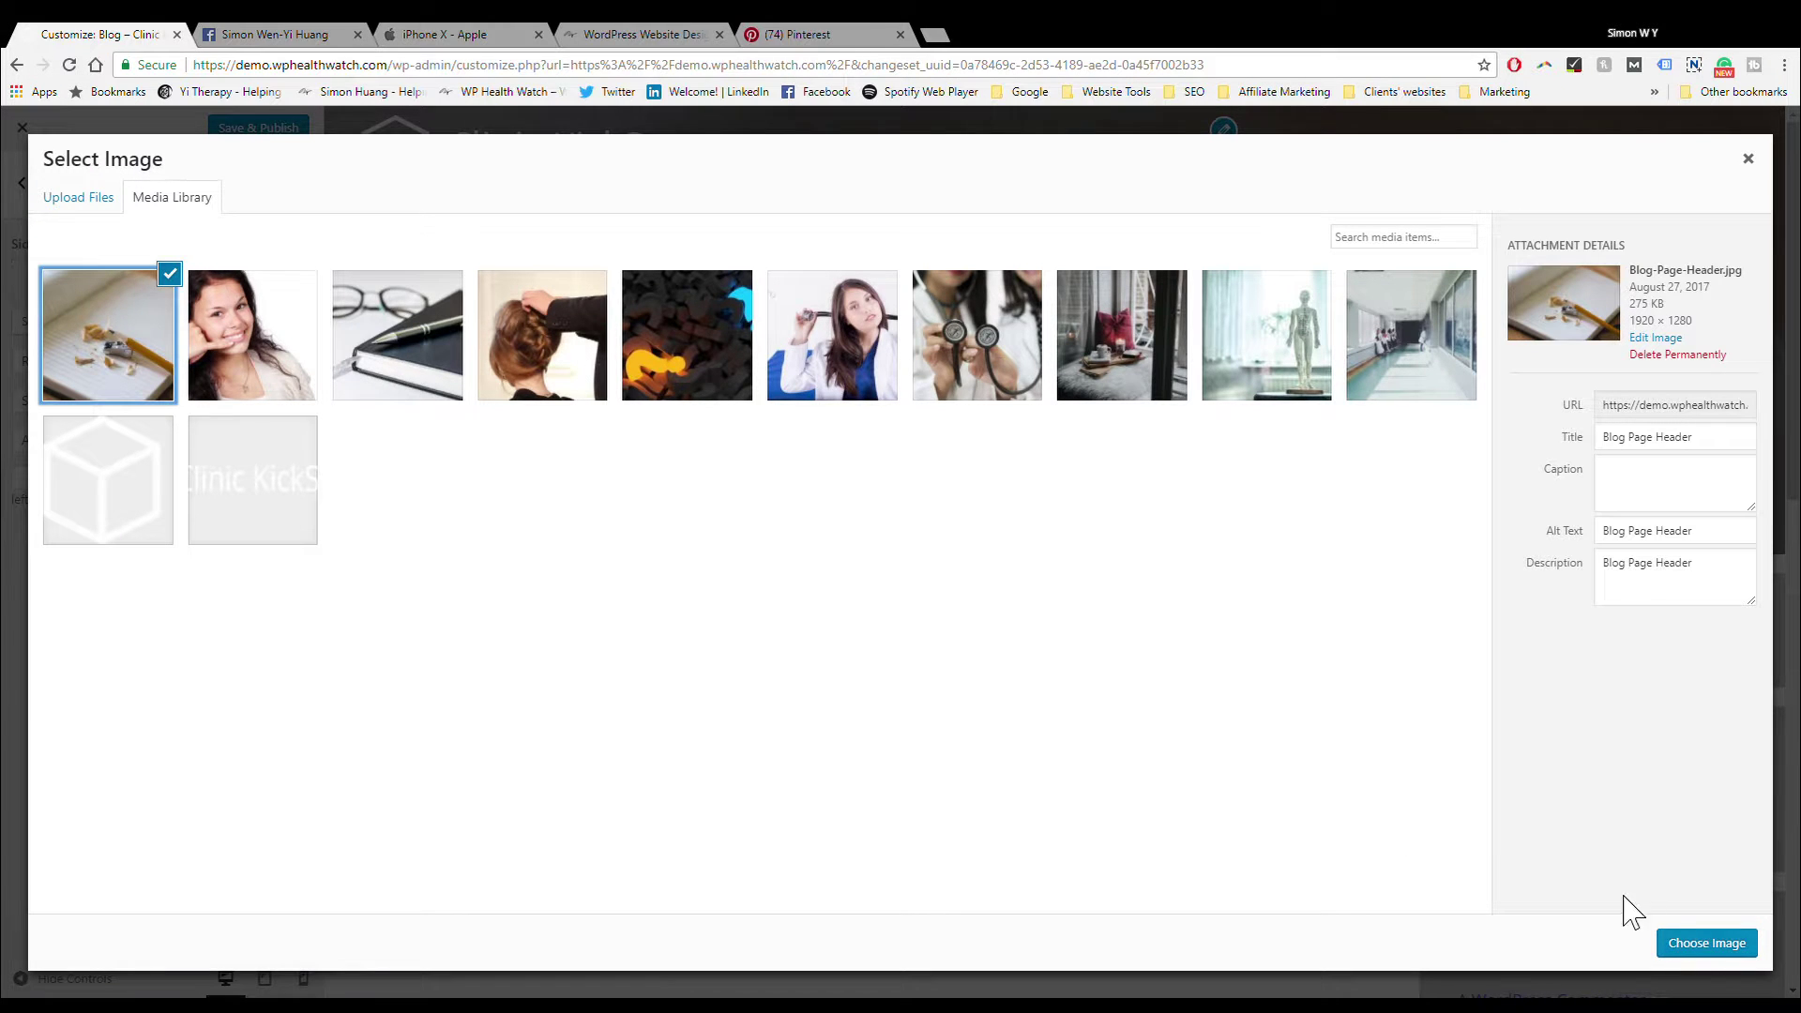
click(1683, 945)
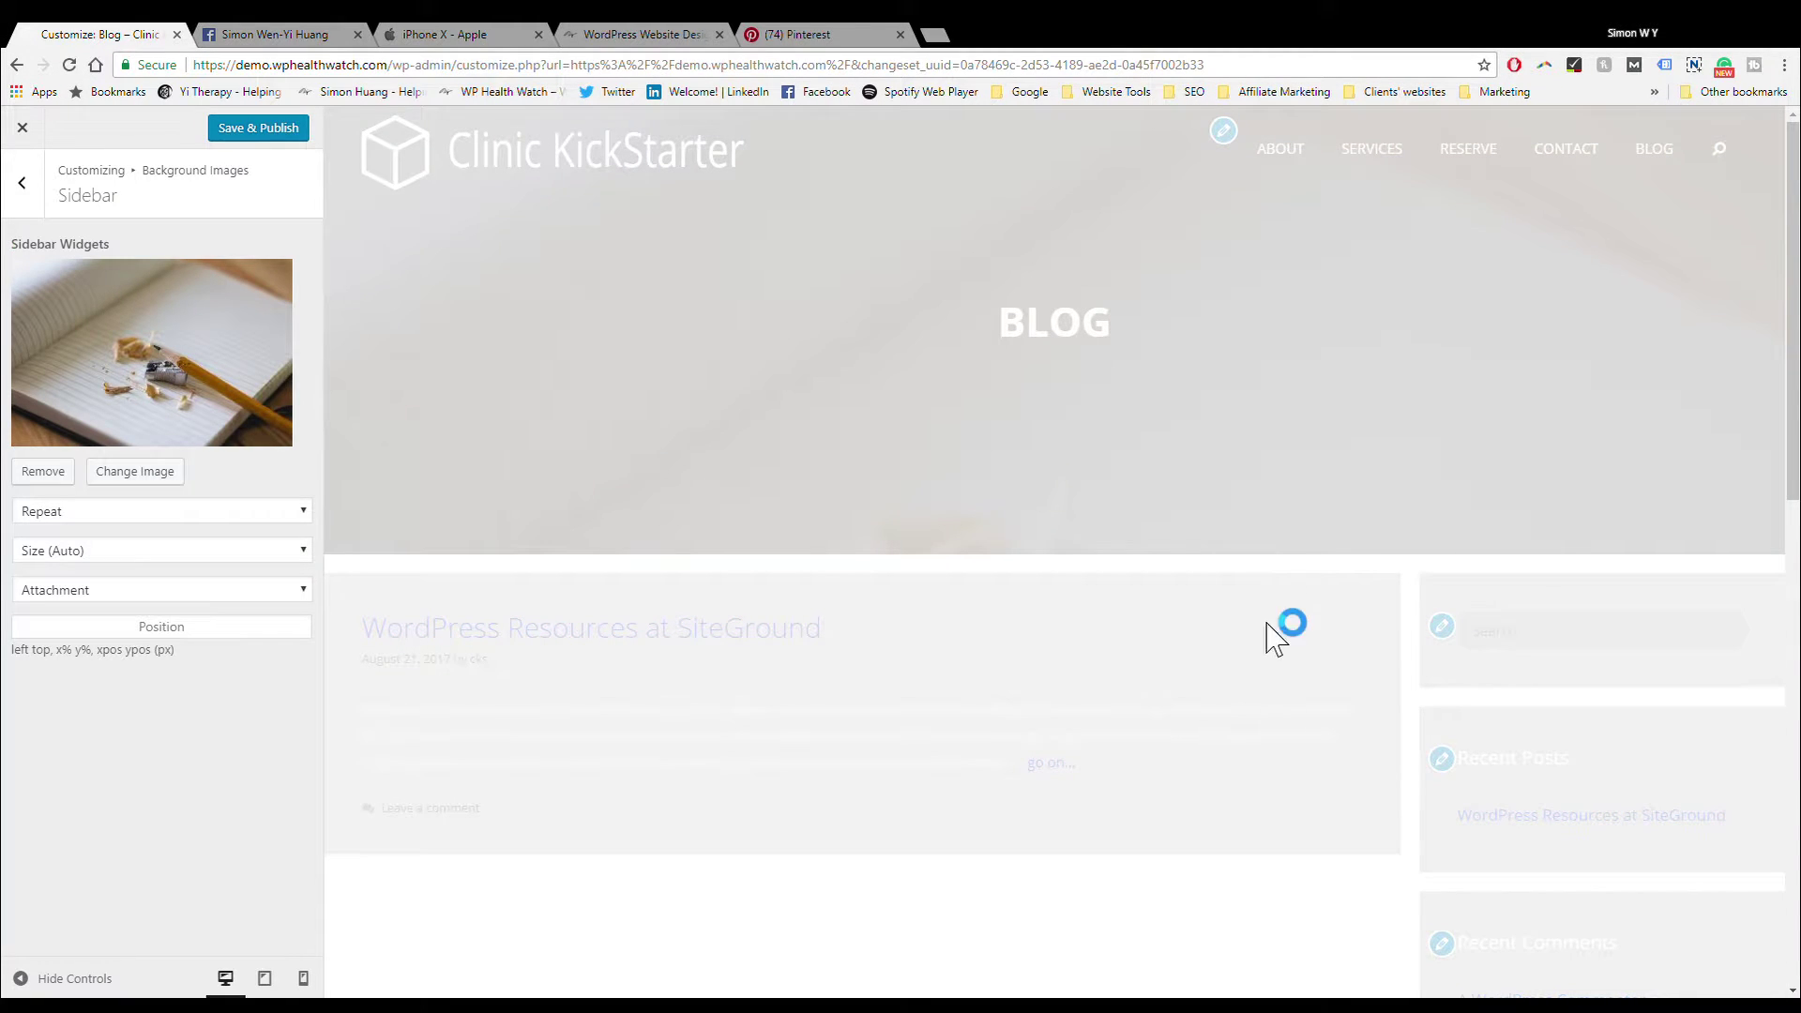
scroll(1281, 675, down, 1)
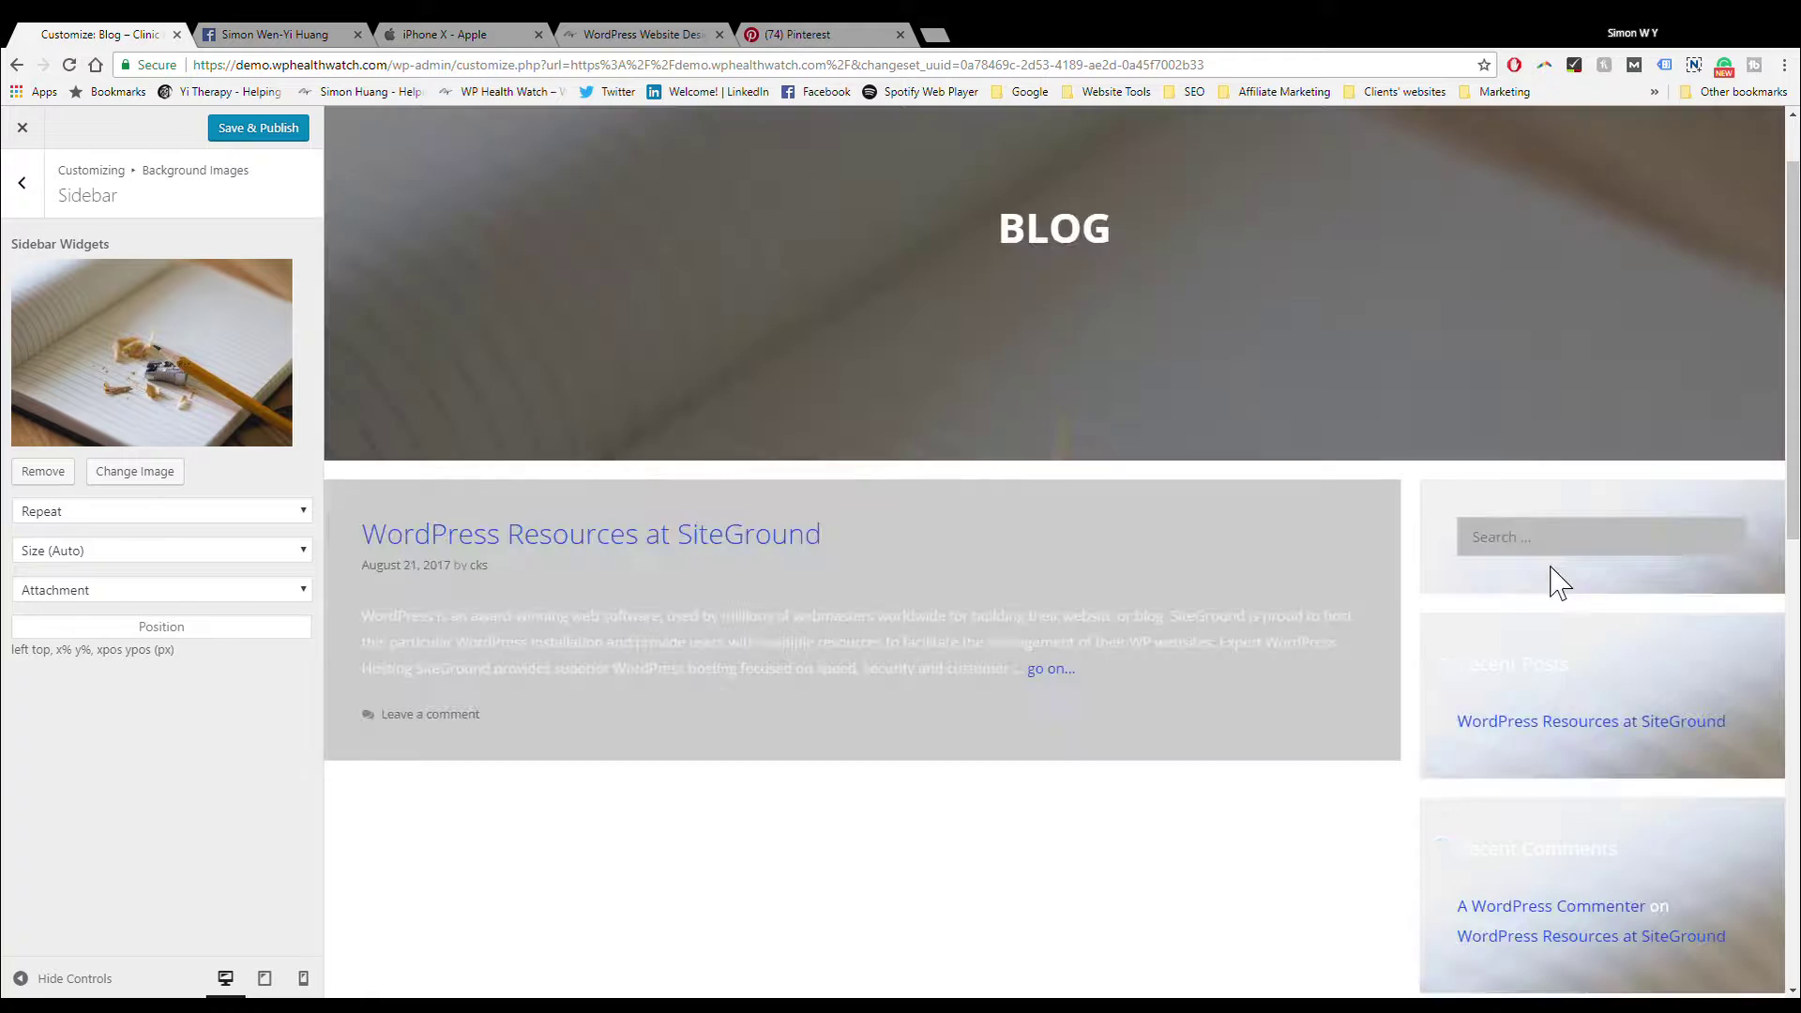
scroll(1643, 868, down, 2)
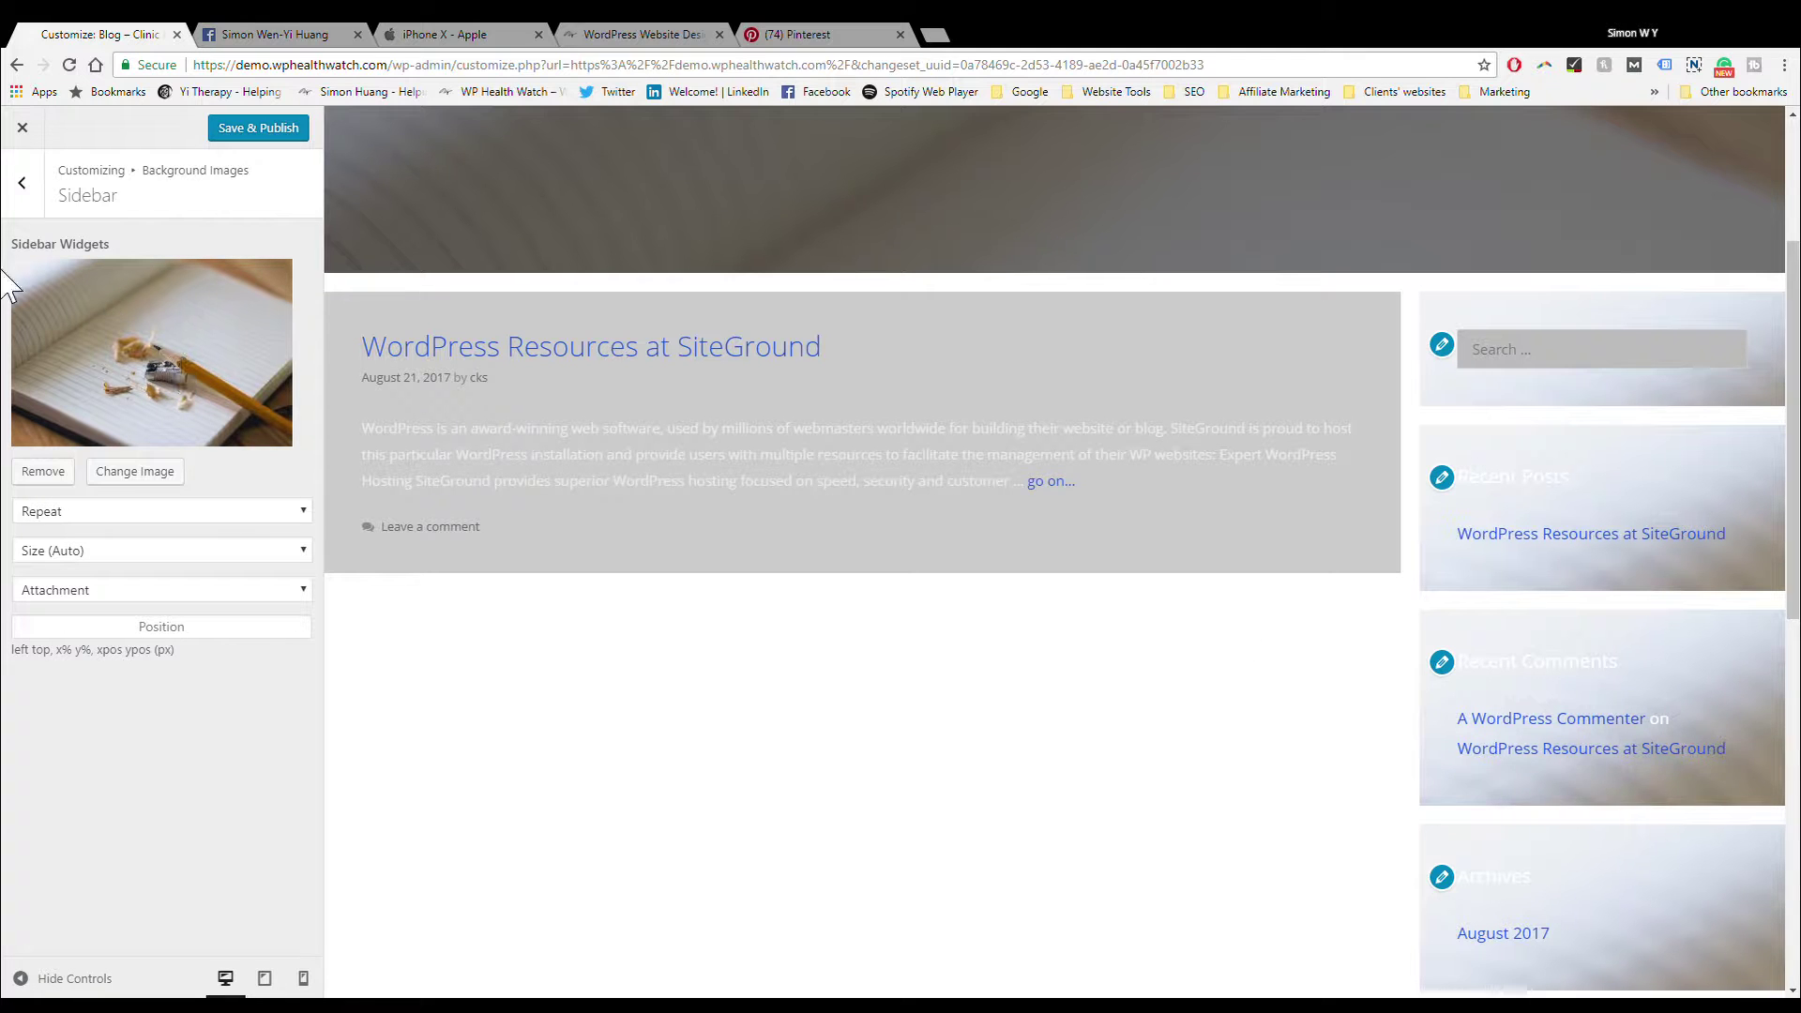
Step: Set the Reserve Page Header picture as the Footer Widget Area background image and check the page in the preview
click(32, 191)
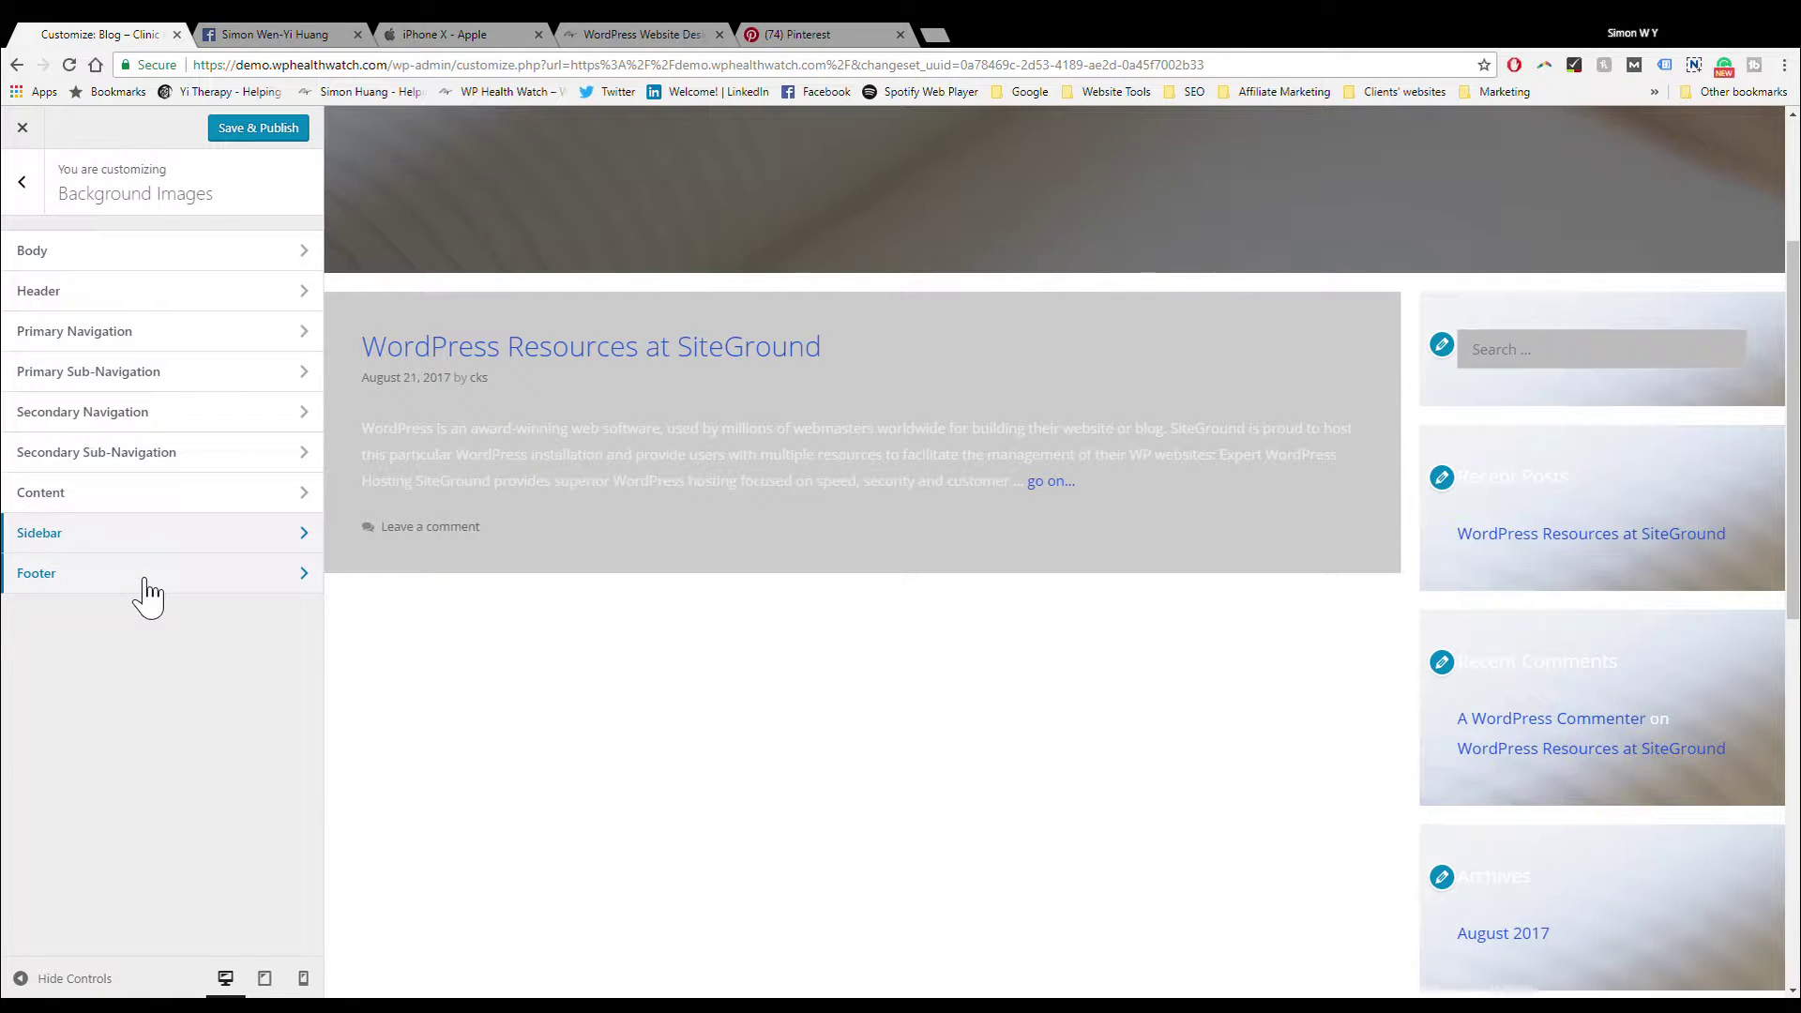
scroll(469, 675, down, 9)
click(111, 576)
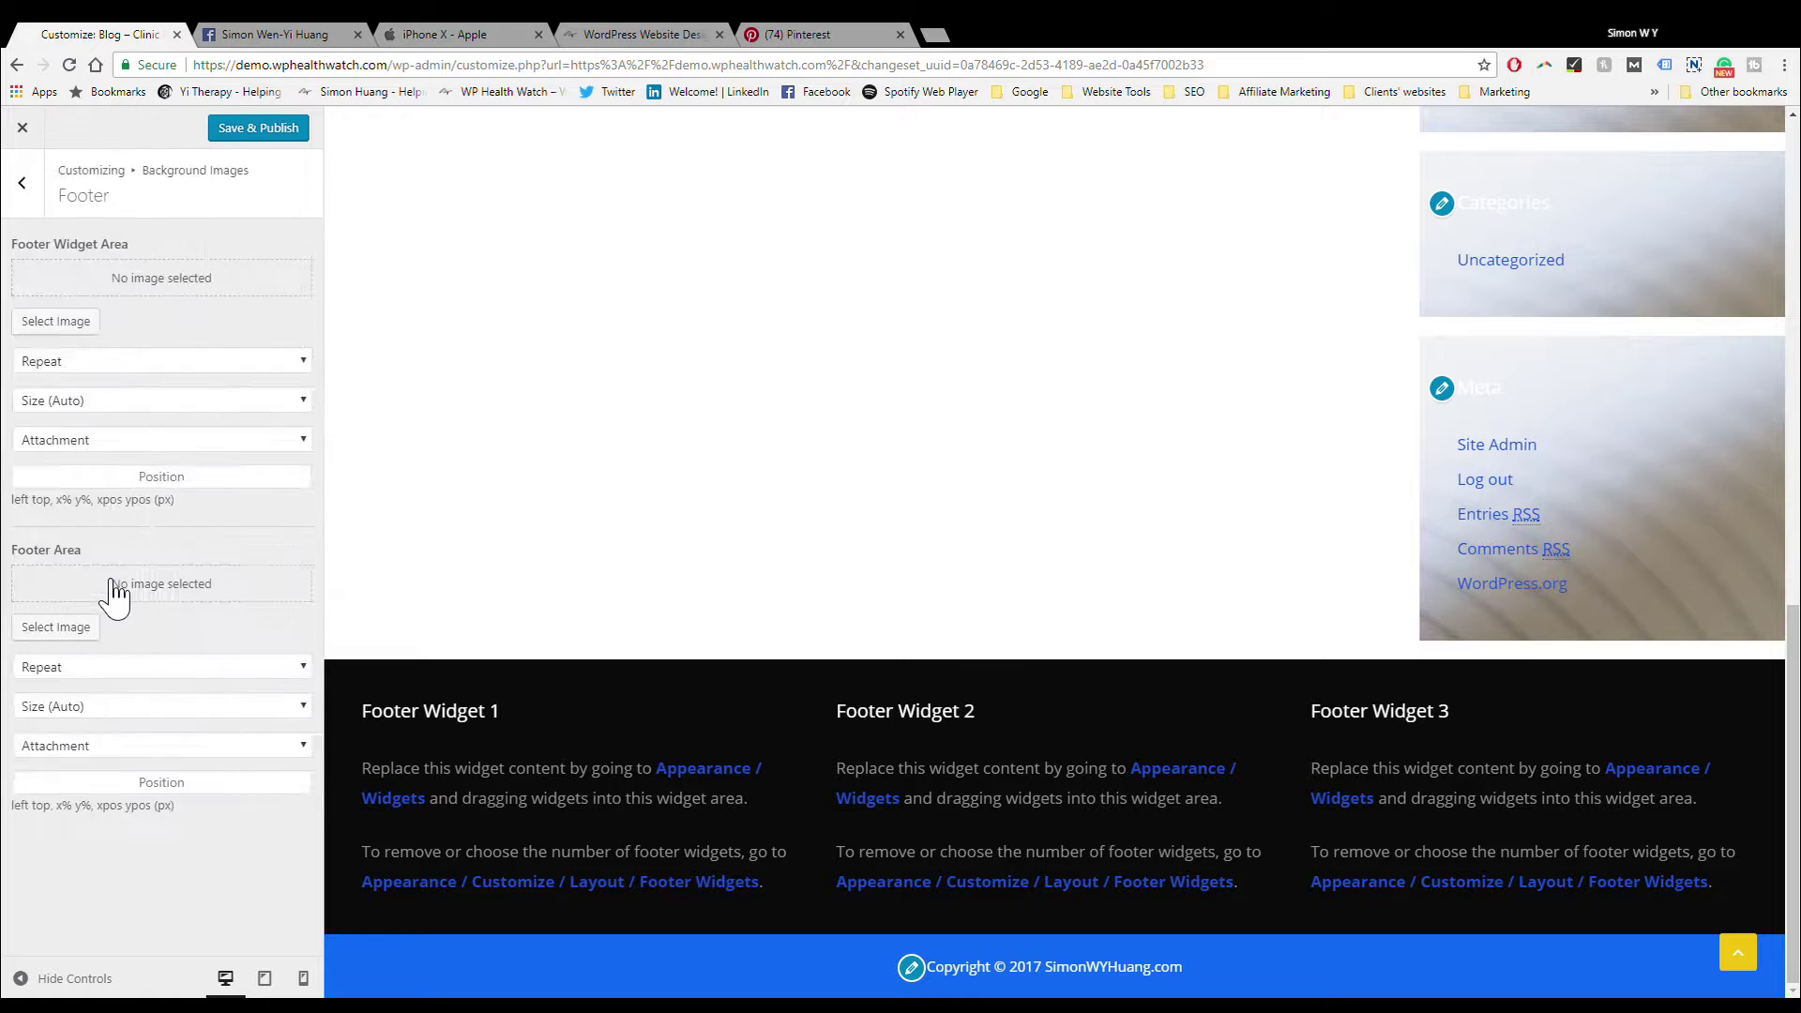
click(86, 324)
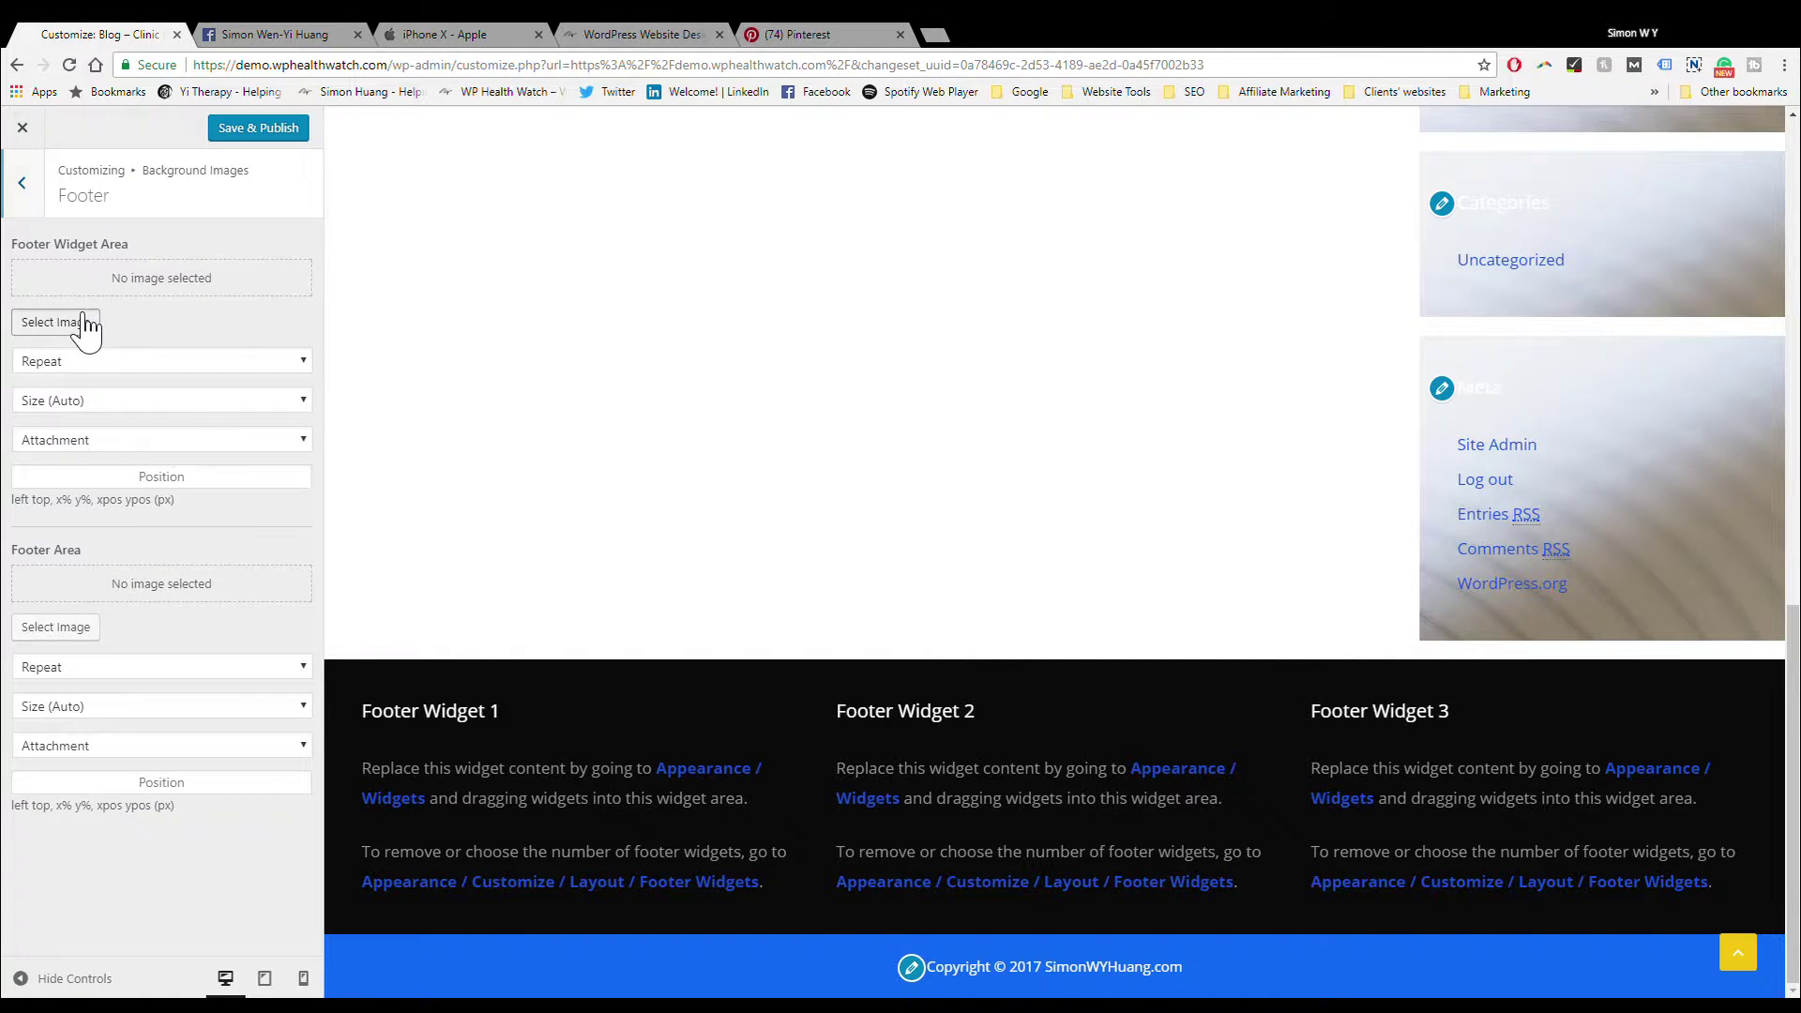
click(415, 338)
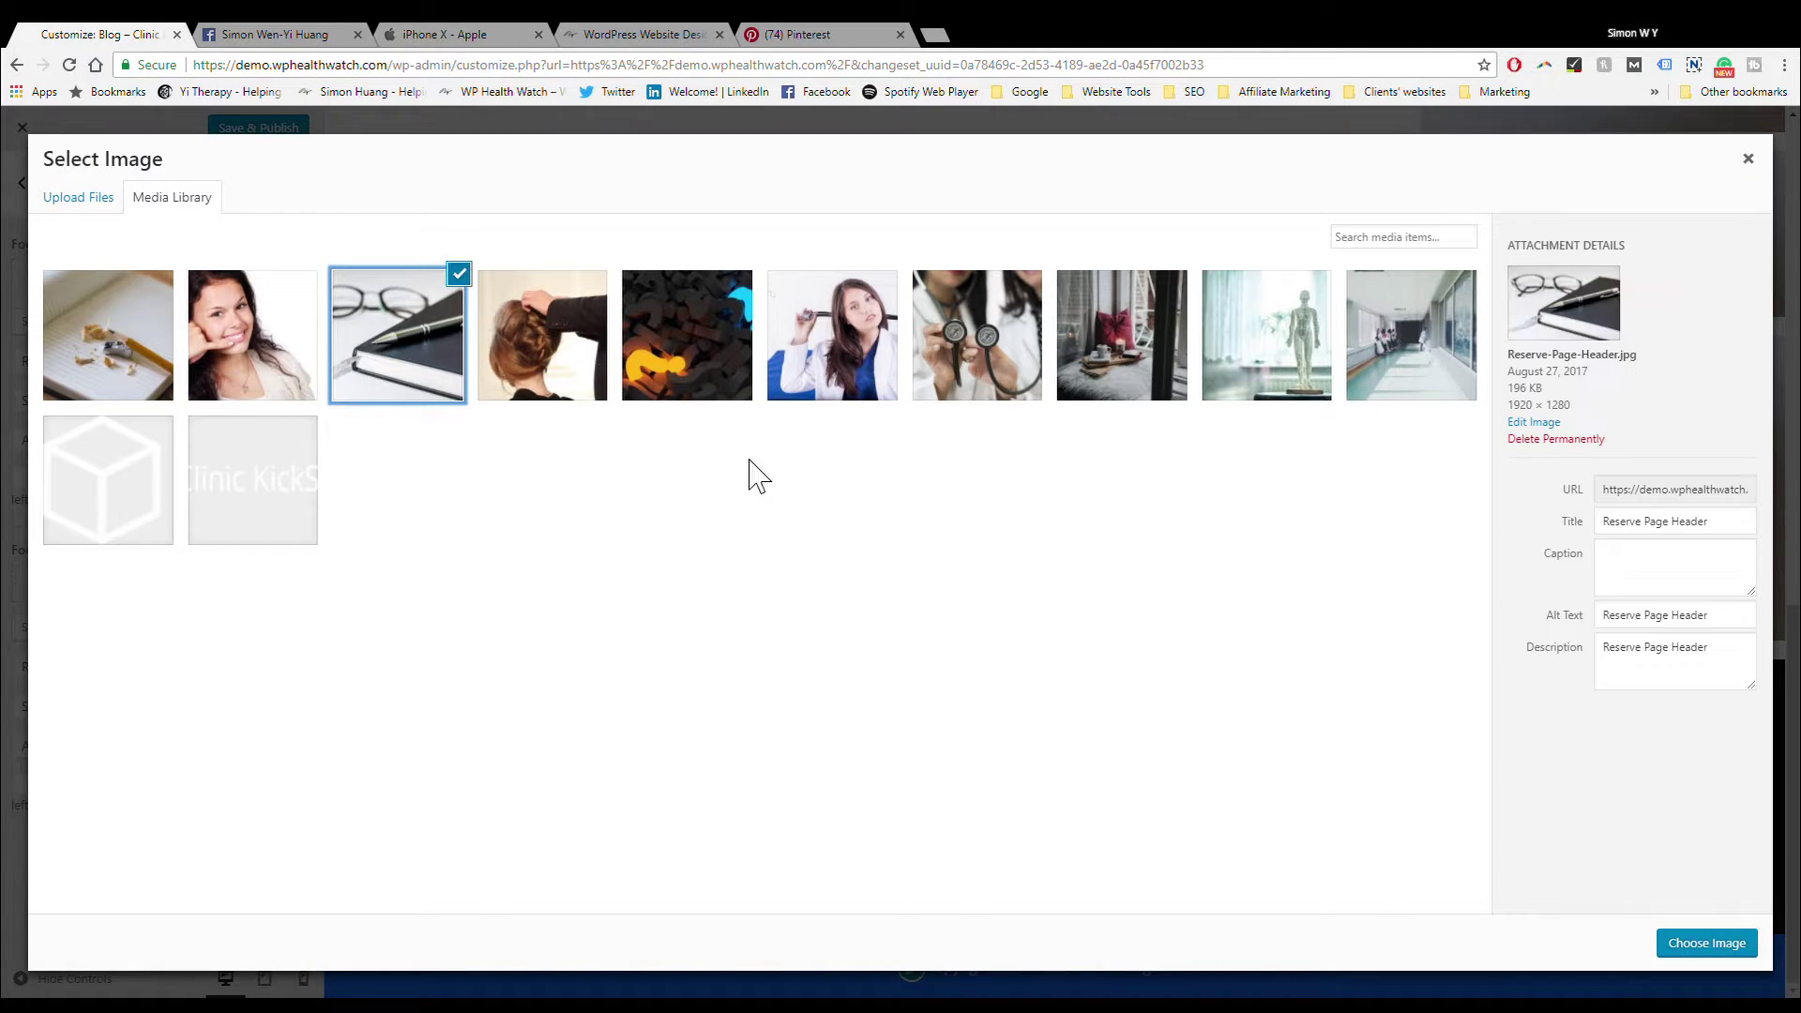
click(1694, 946)
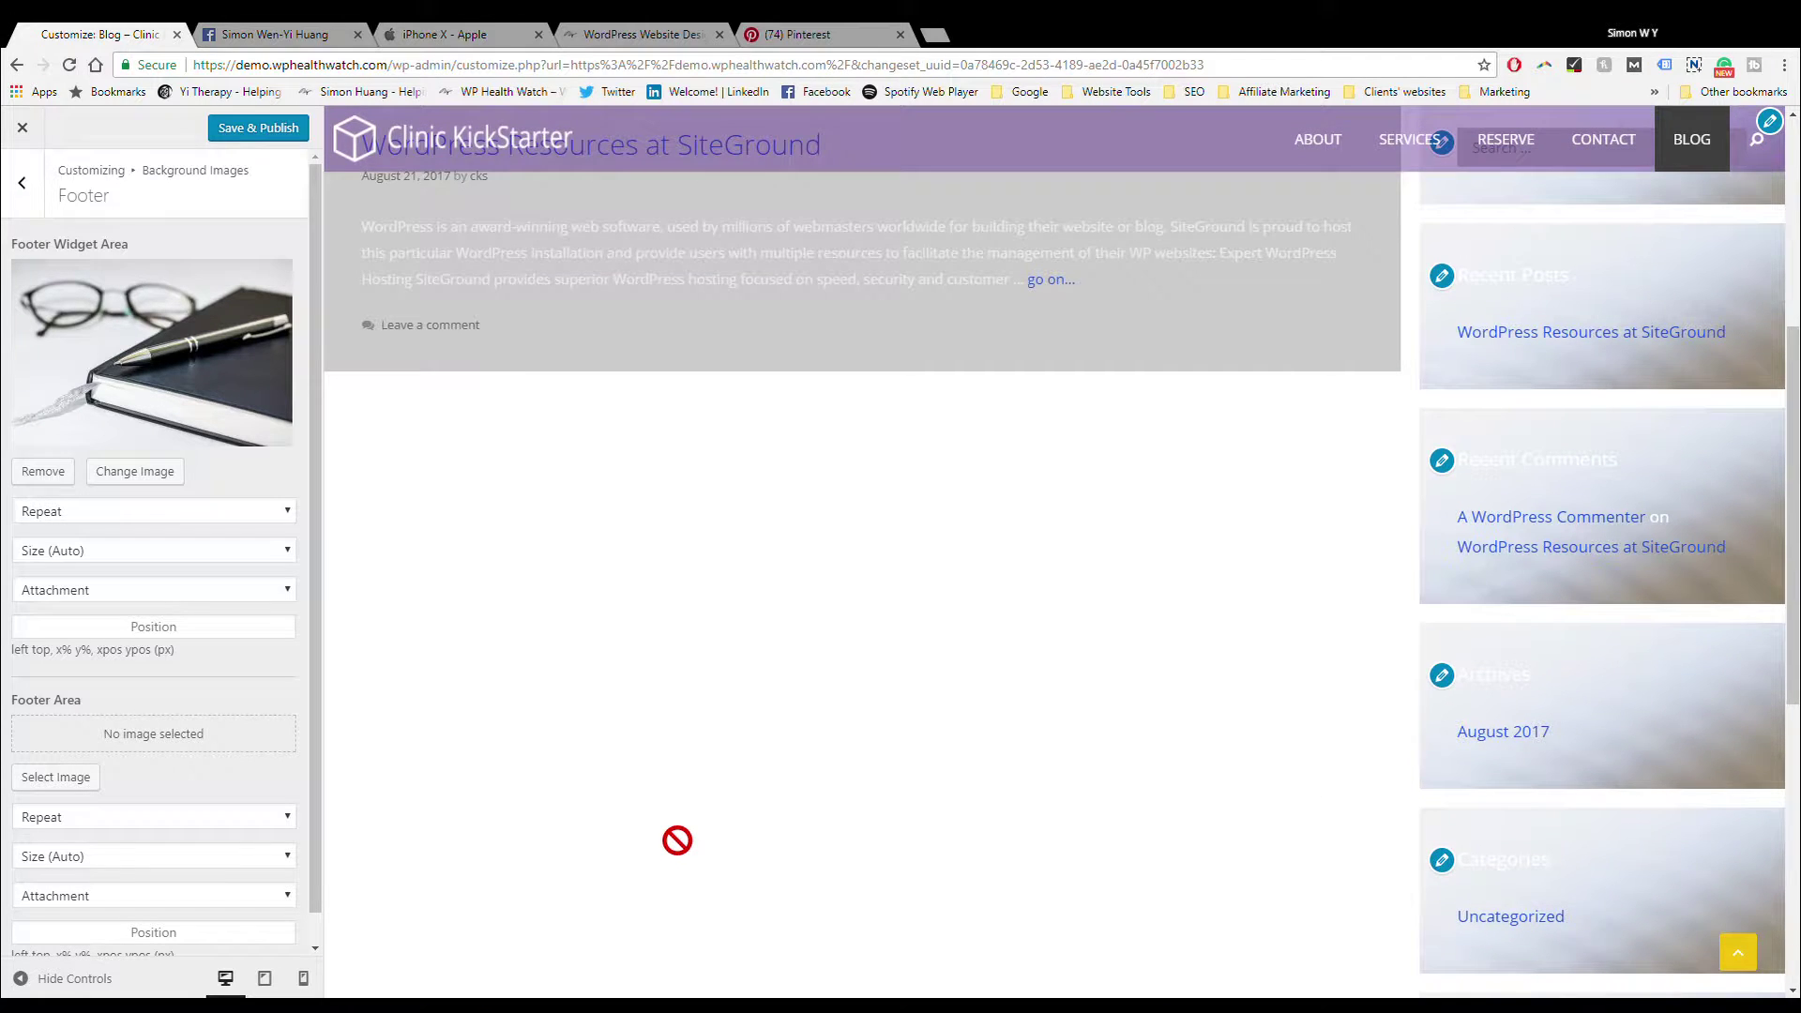
scroll(663, 826, up, 3)
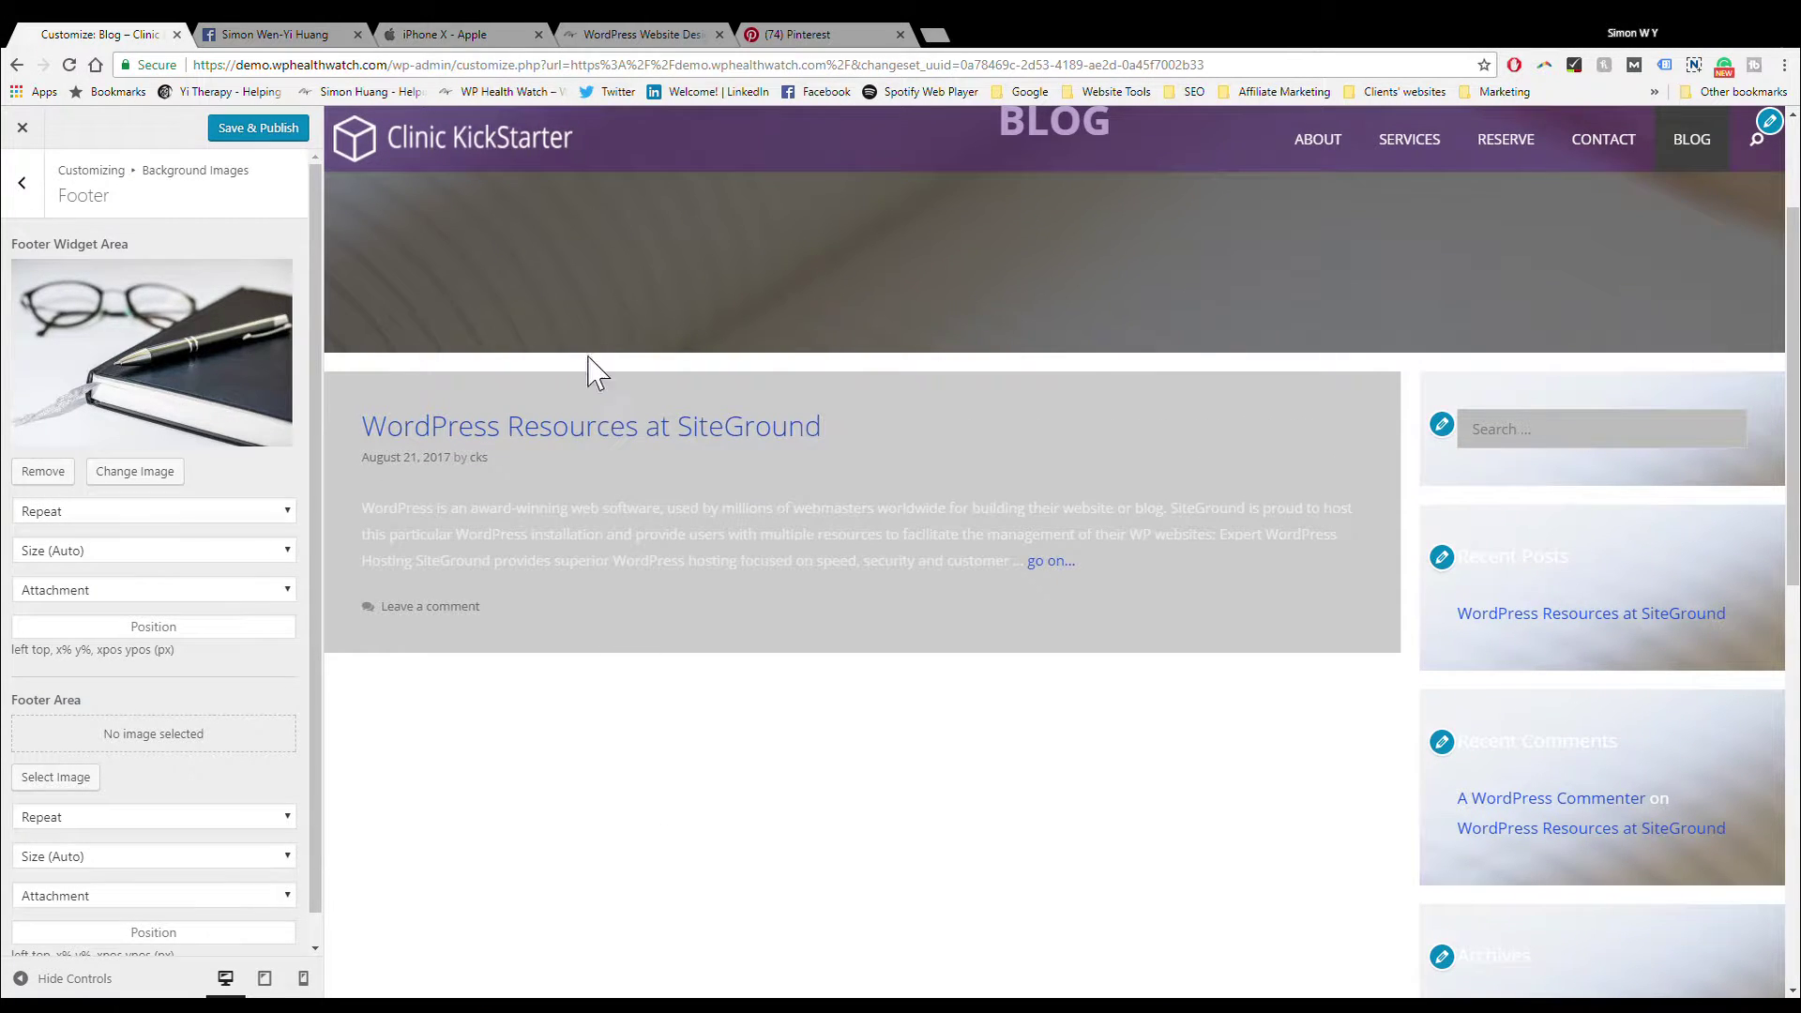
Step: Switch to the open WordPress website design page and examine the backgrounds and layout of its homepage sections
click(606, 32)
scroll(721, 533, down, 15)
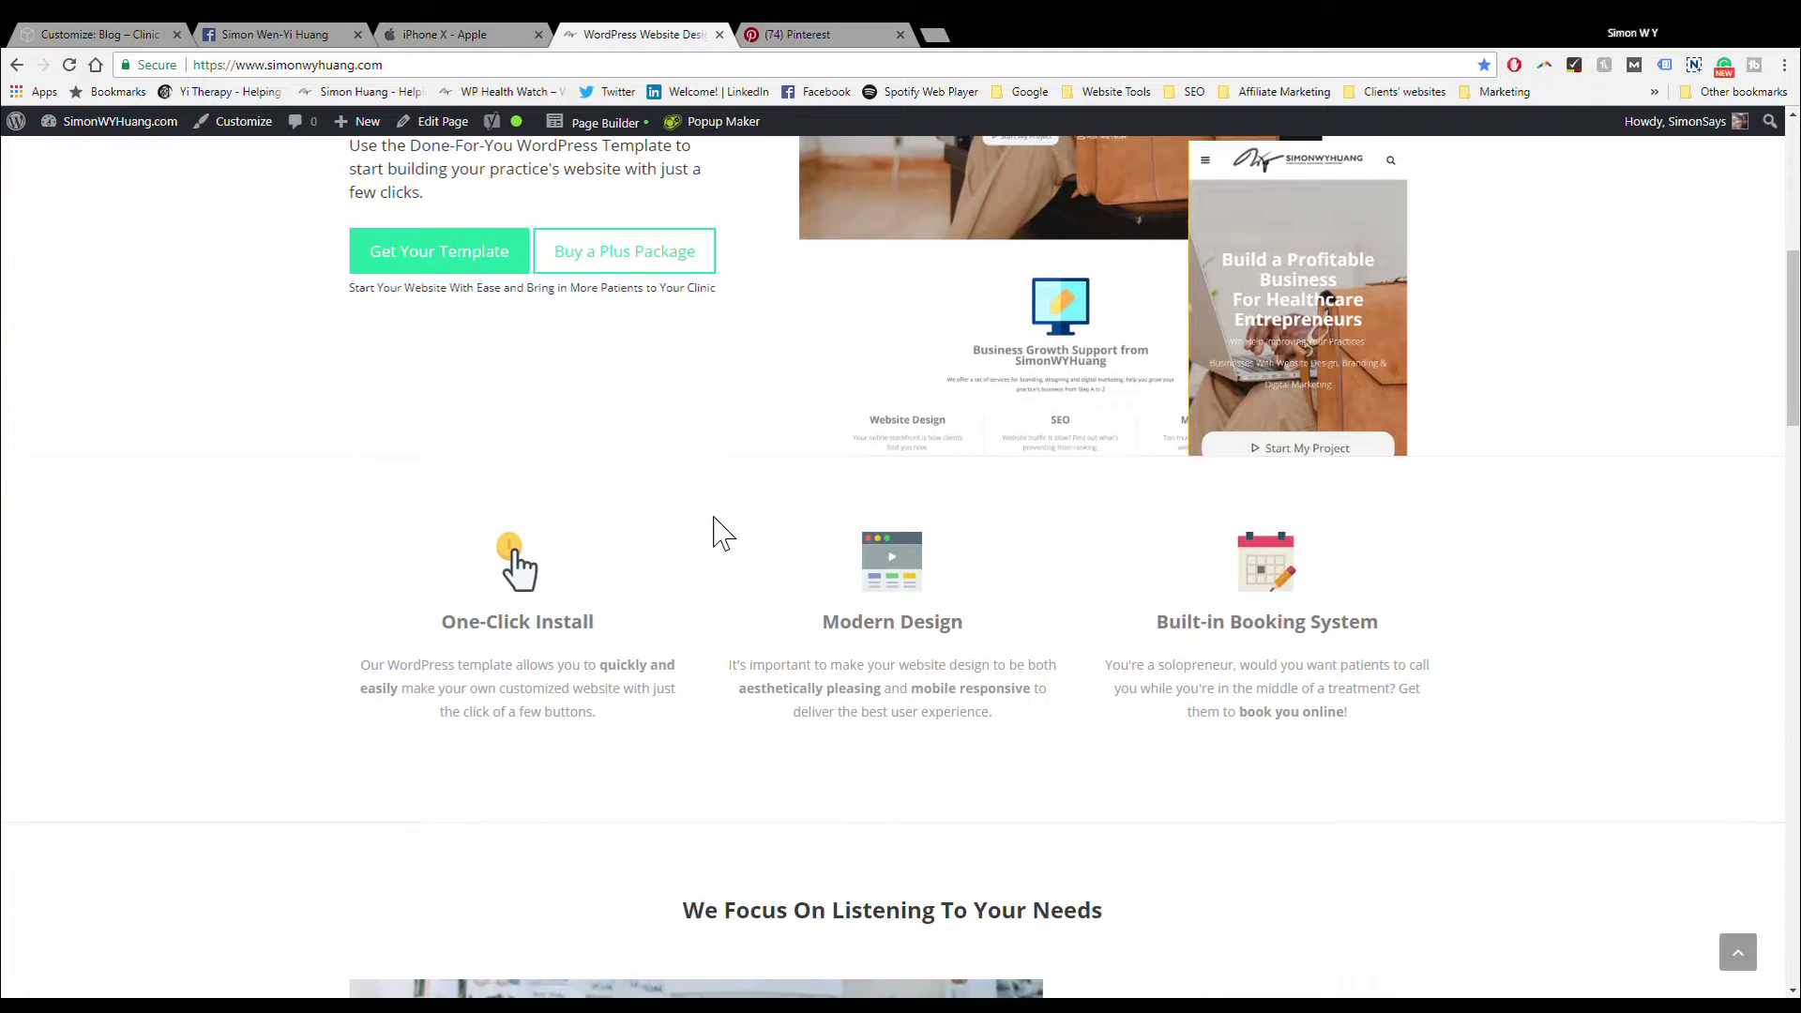
scroll(713, 516, down, 18)
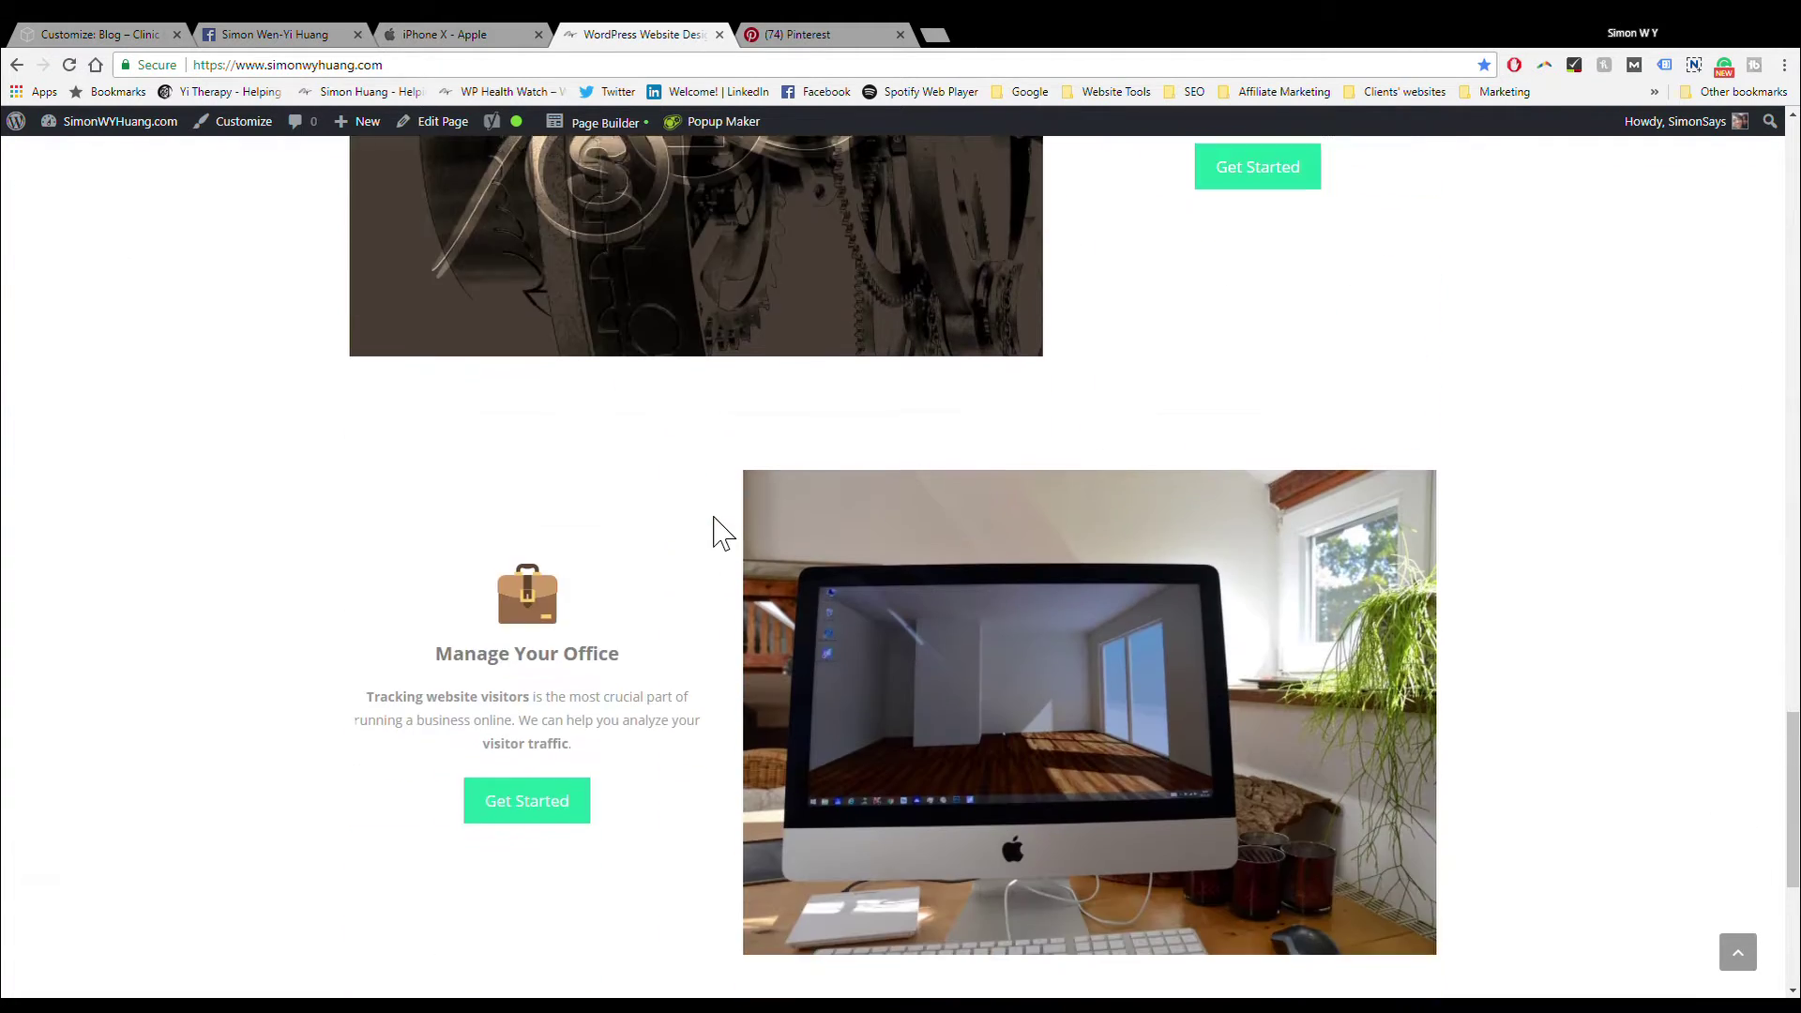
scroll(683, 580, up, 4)
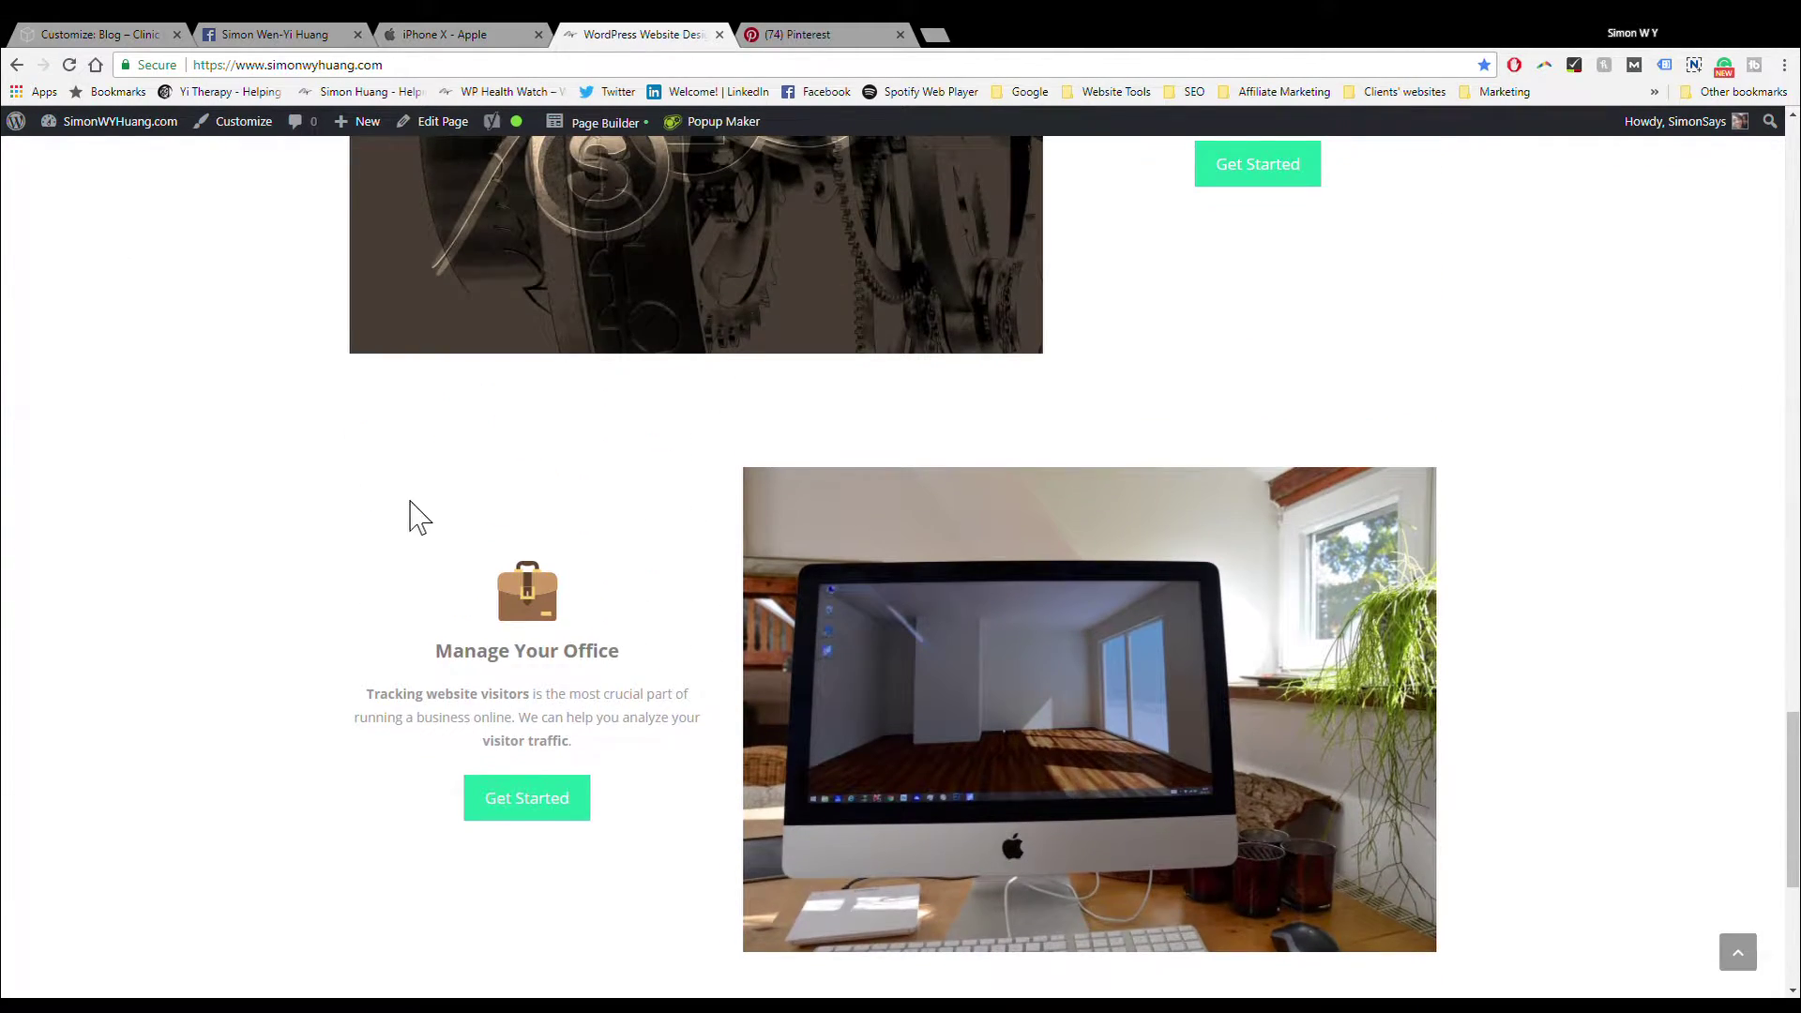
scroll(301, 535, up, 7)
scroll(310, 539, down, 4)
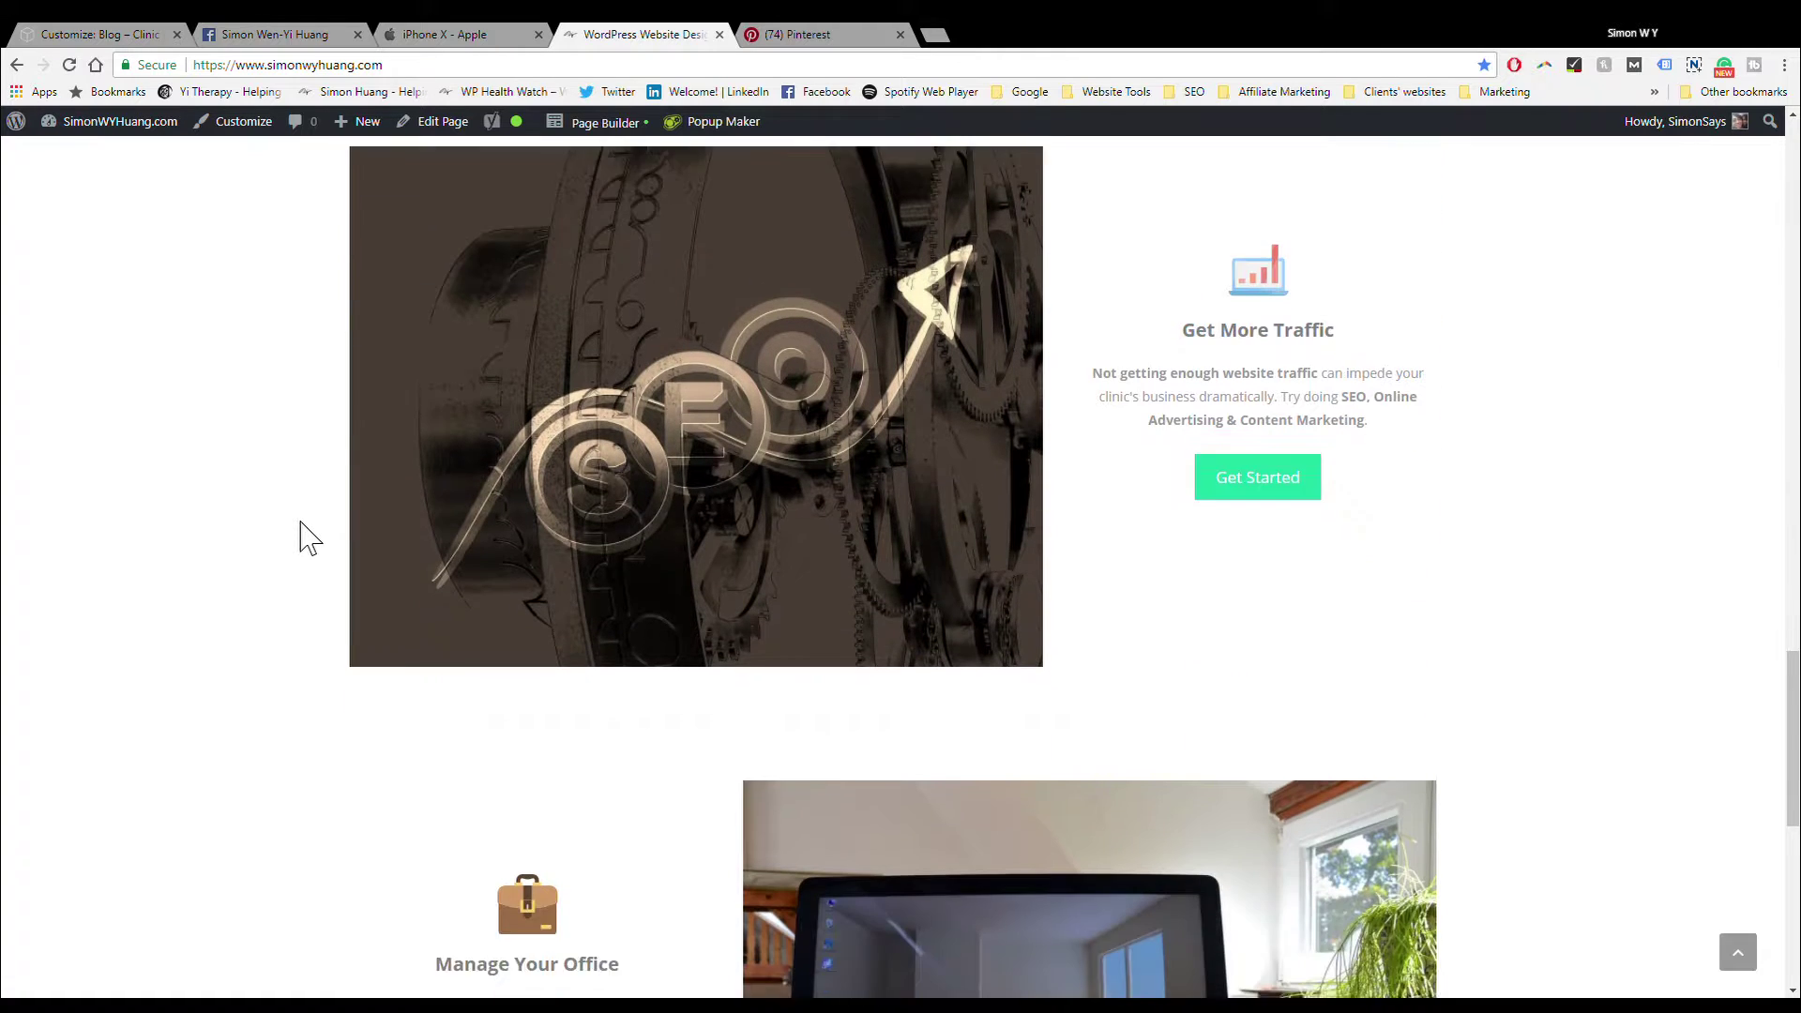
scroll(1111, 557, up, 1)
scroll(610, 530, down, 9)
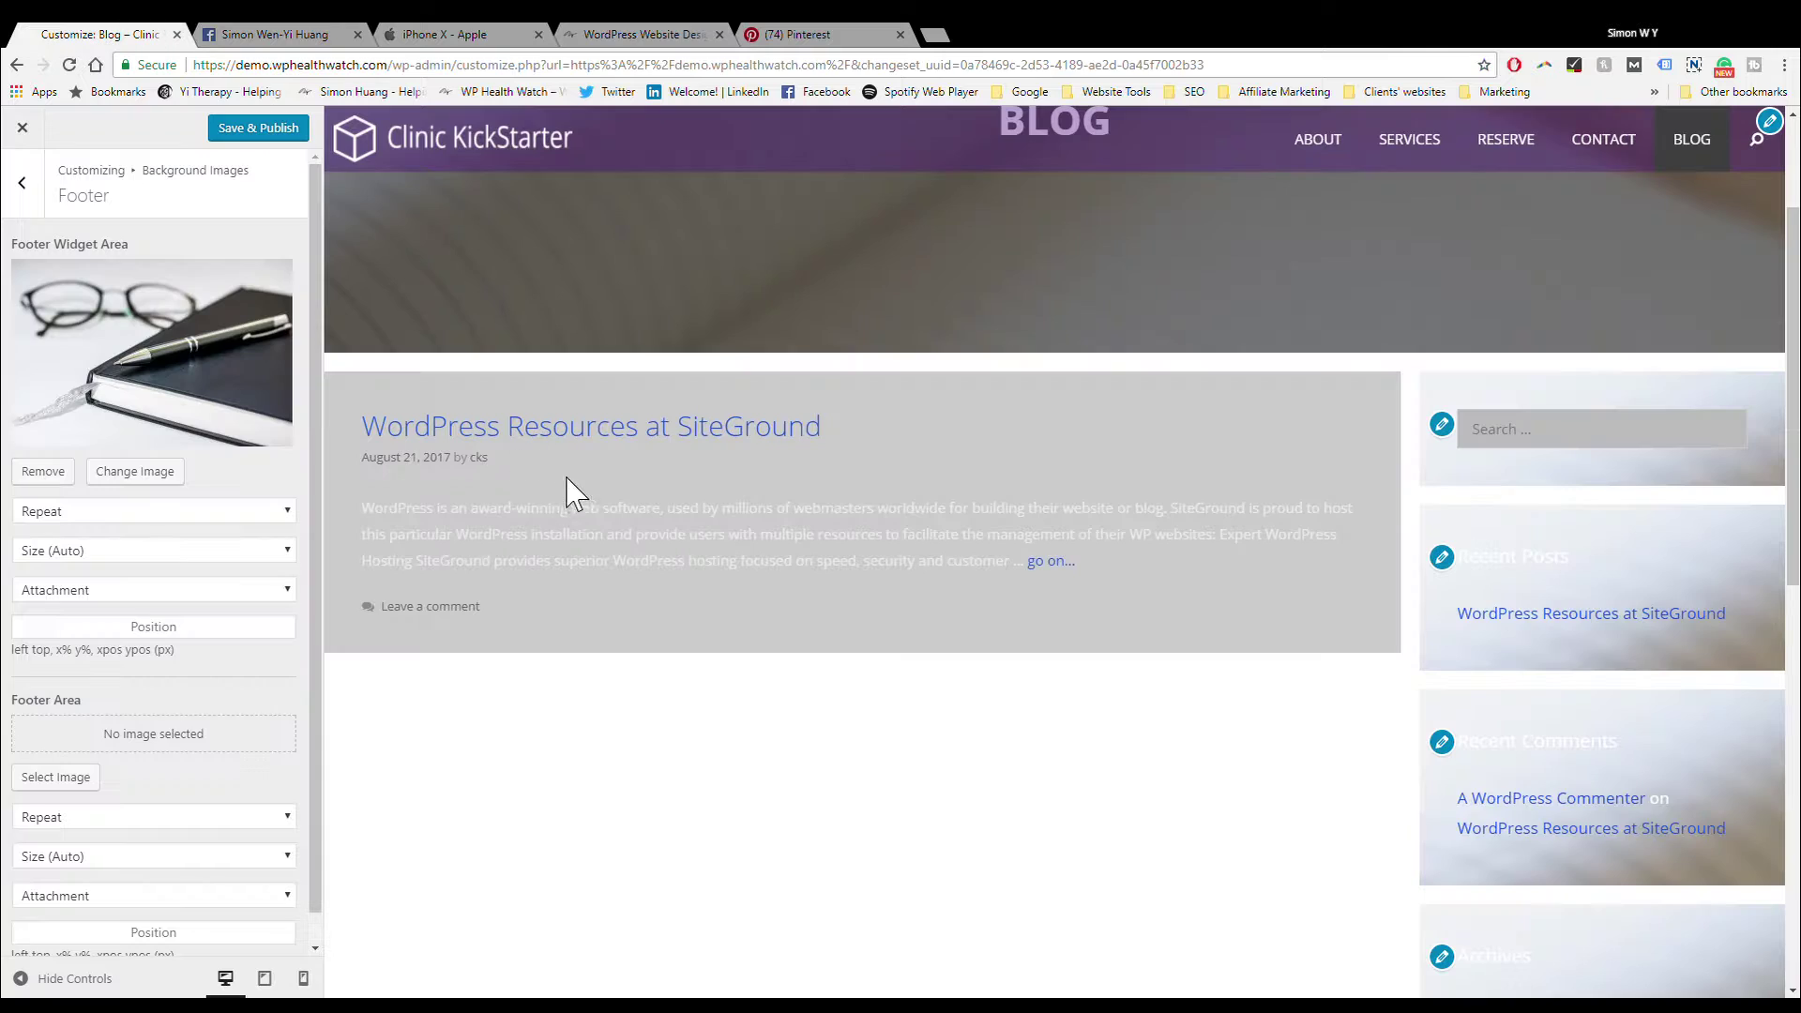
Step: Switch back to the WordPress customizer and open the Copyright settings with the page footer in the preview
click(141, 35)
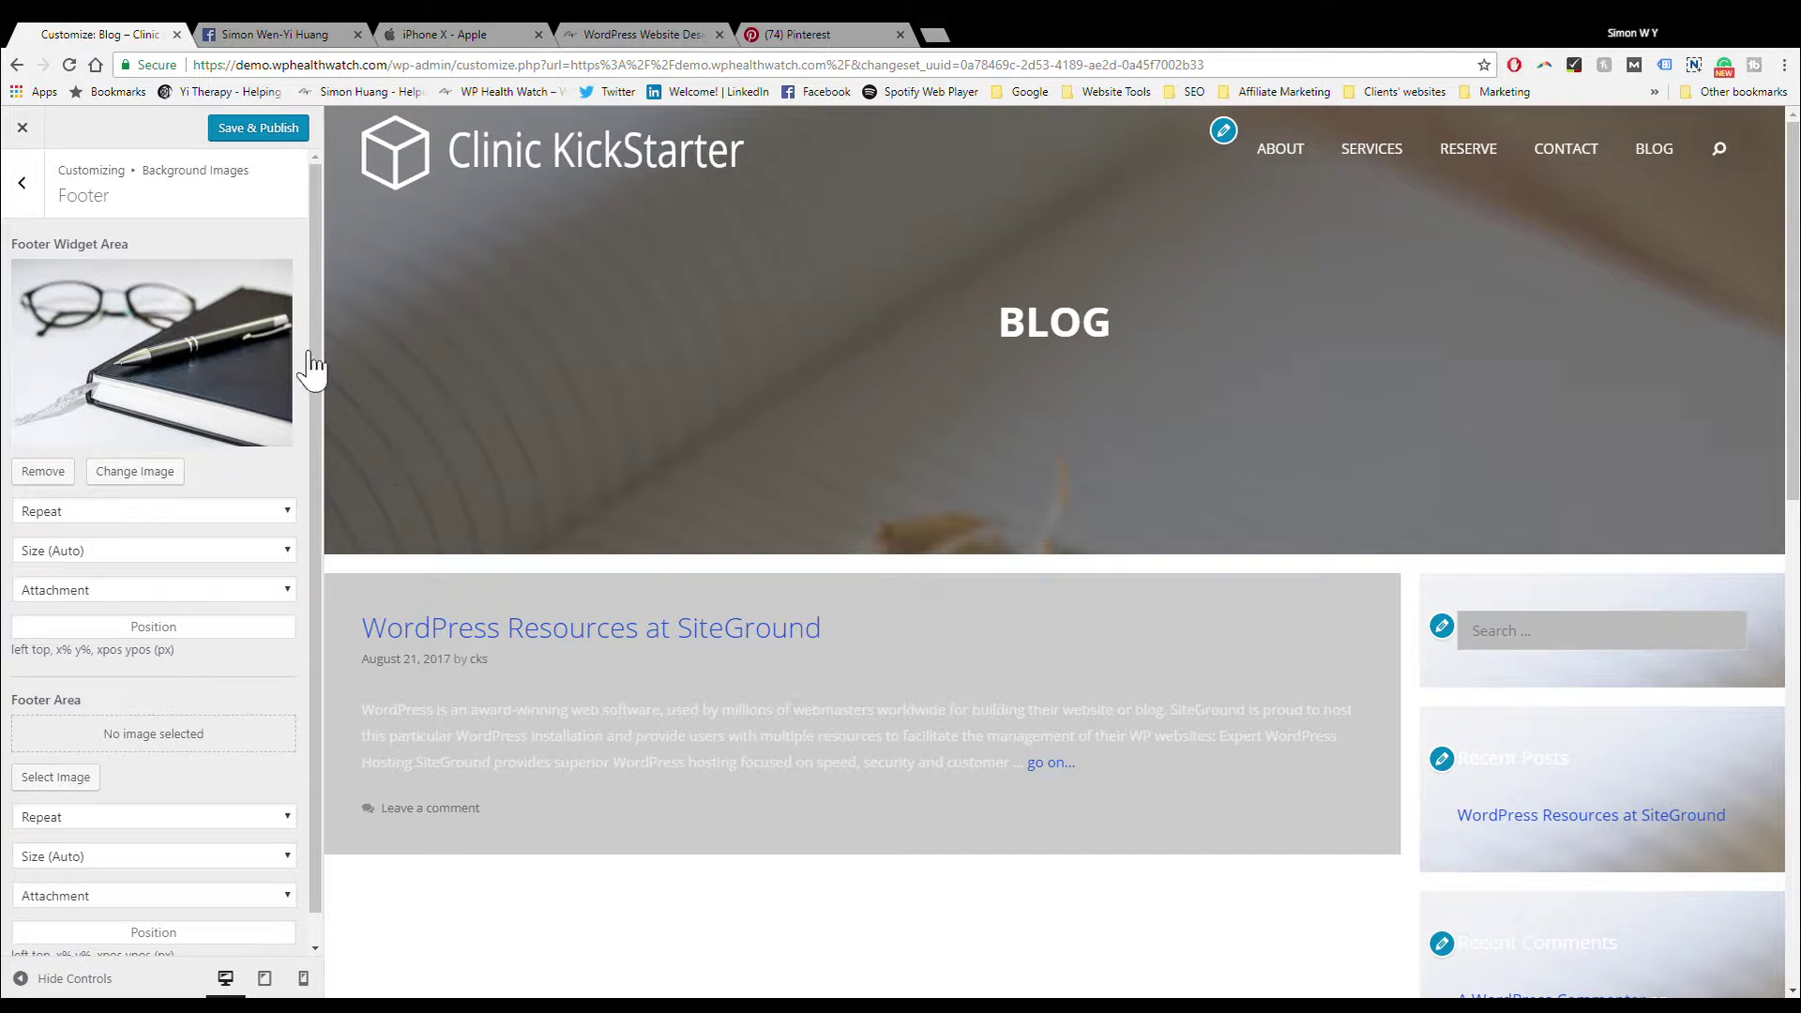
click(28, 183)
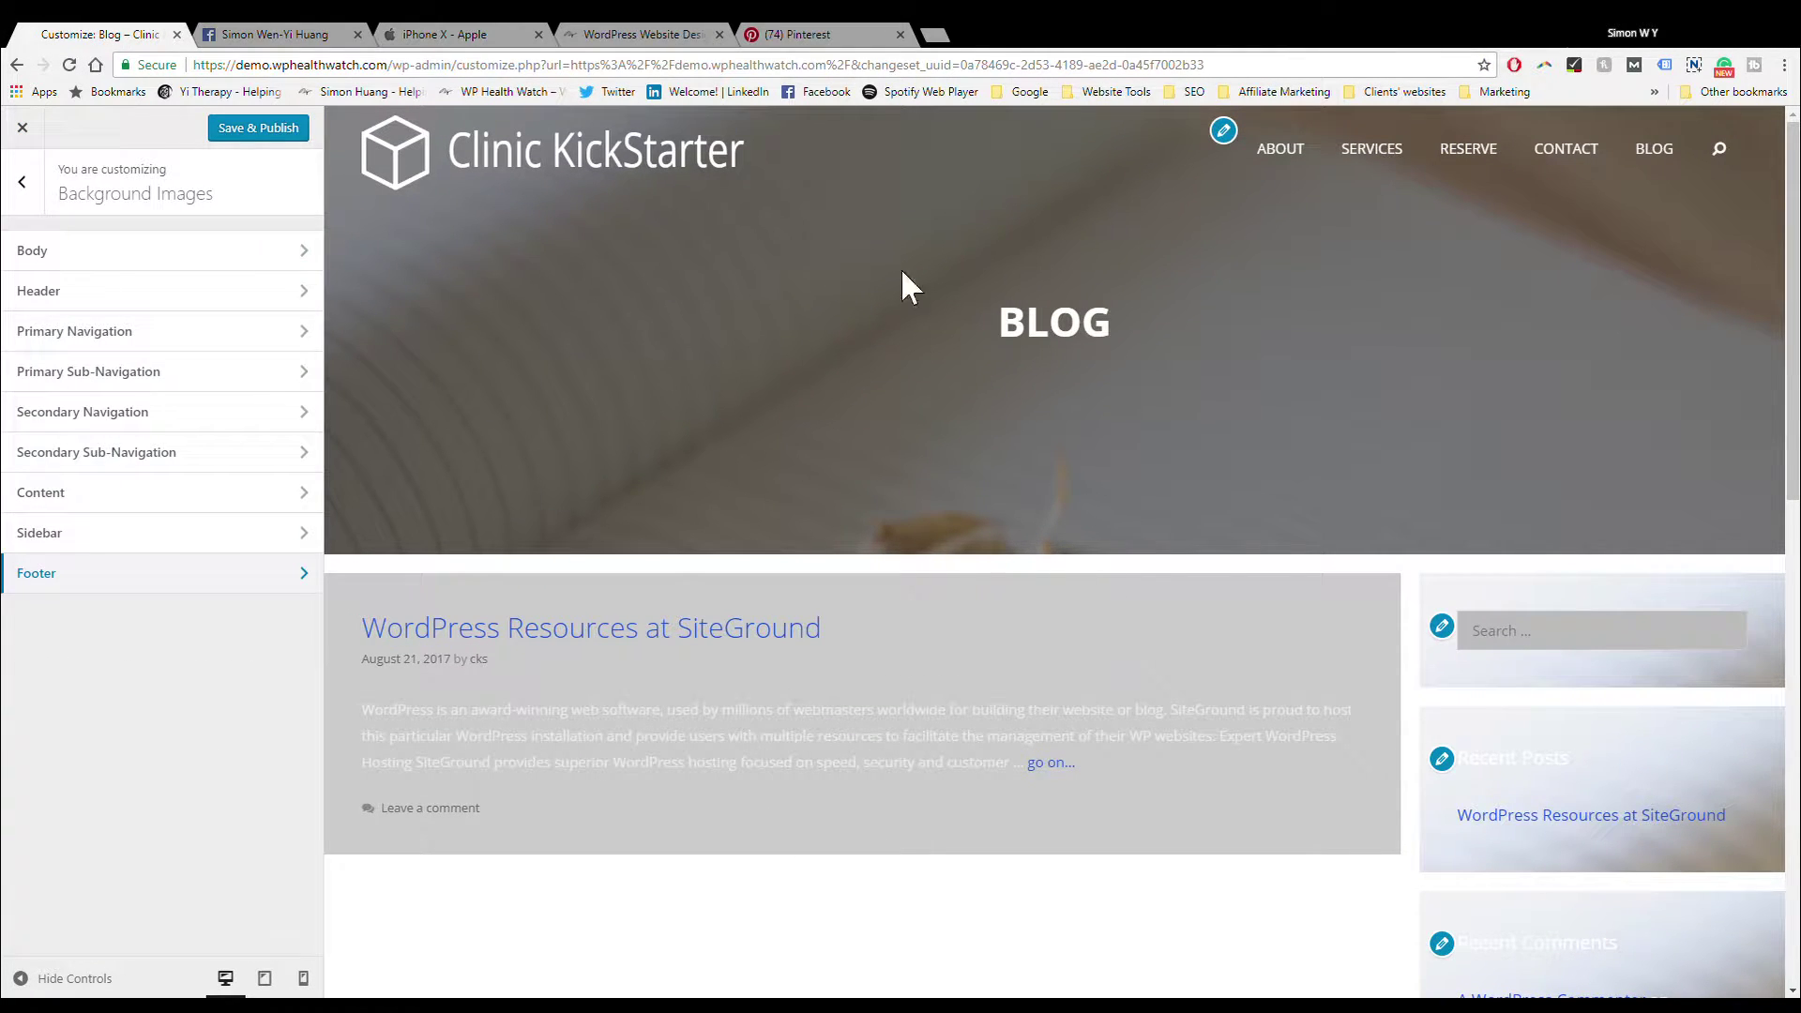
click(27, 186)
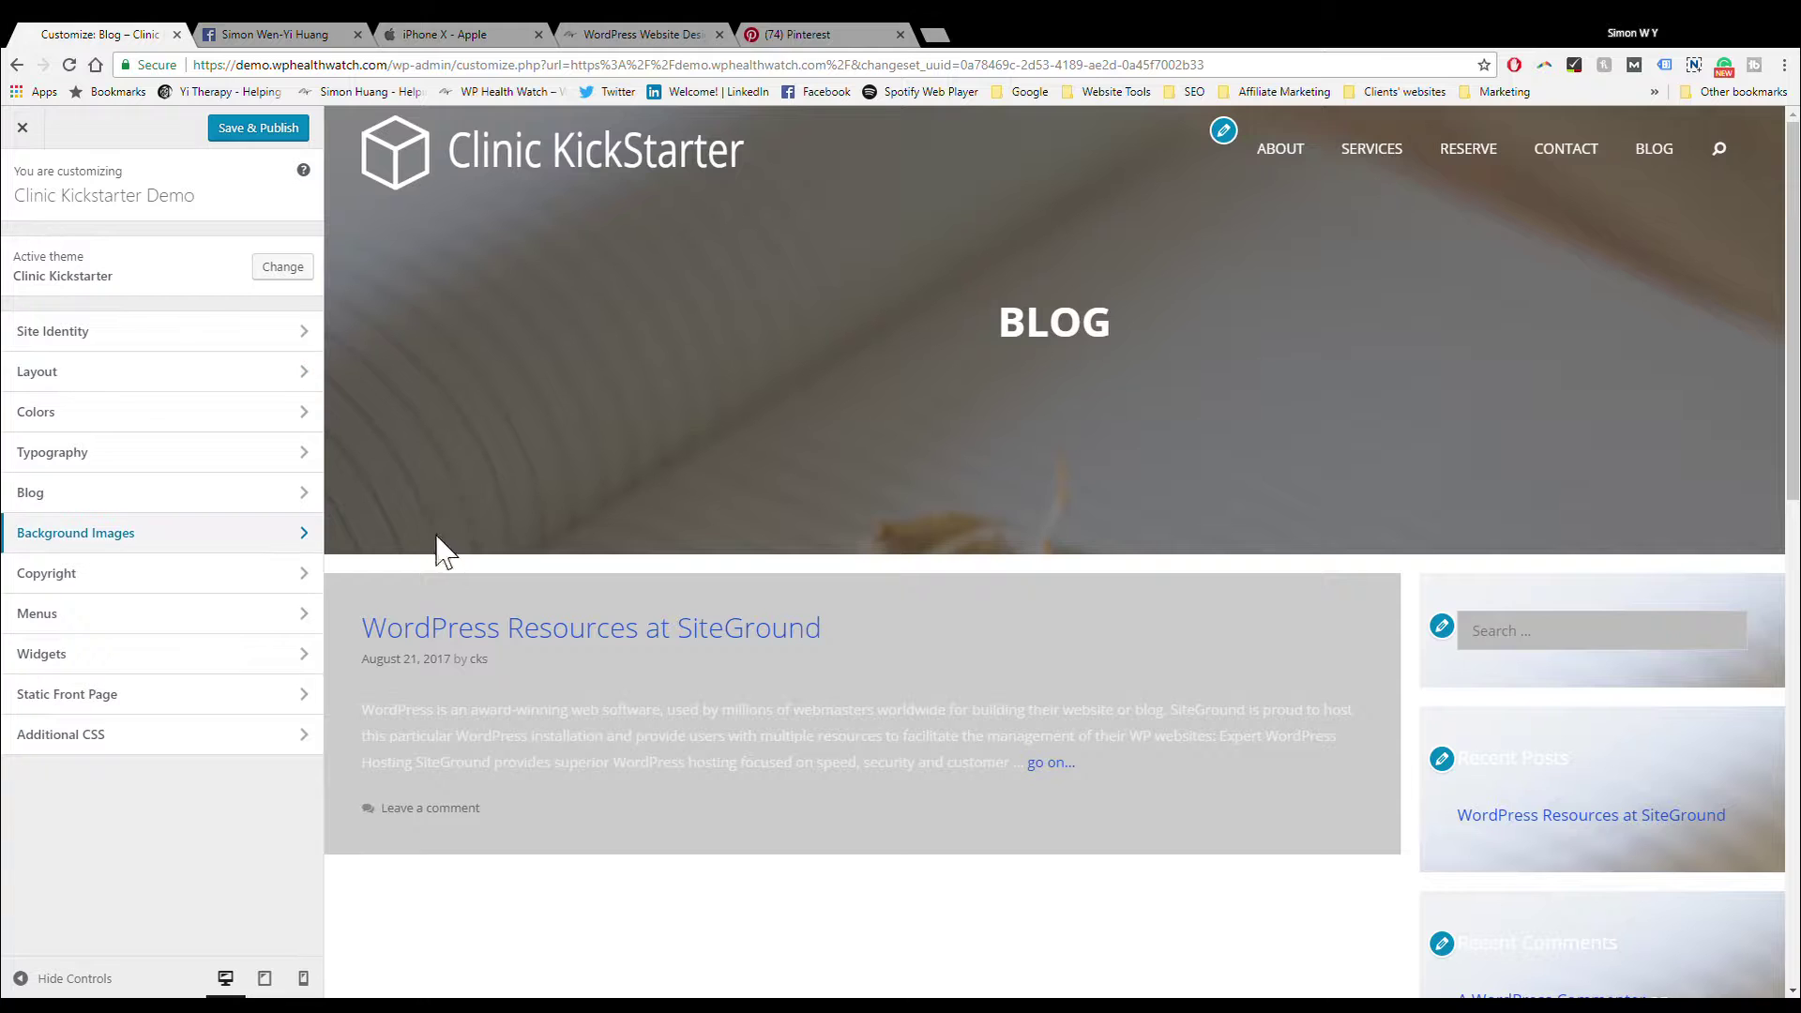
click(296, 574)
scroll(667, 586, down, 10)
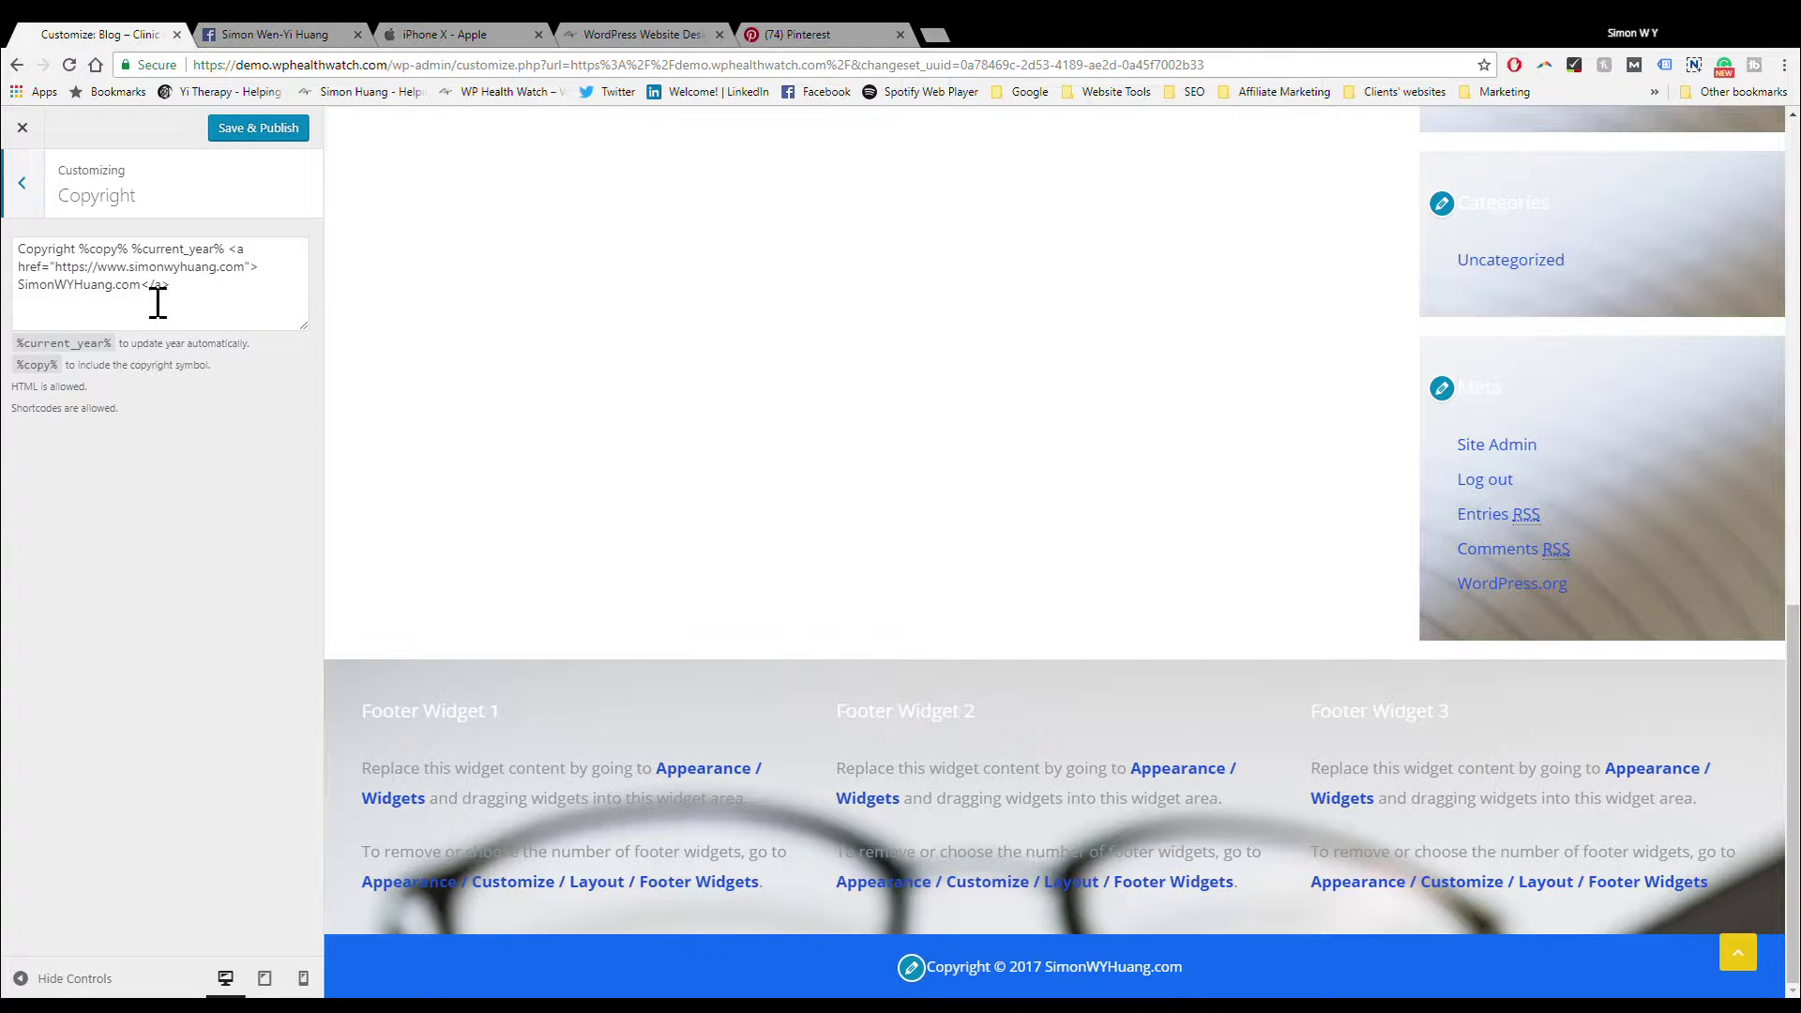
Step: Examine the site name and link address in the copyright text and compare them with the footer's copyright line
click(22, 285)
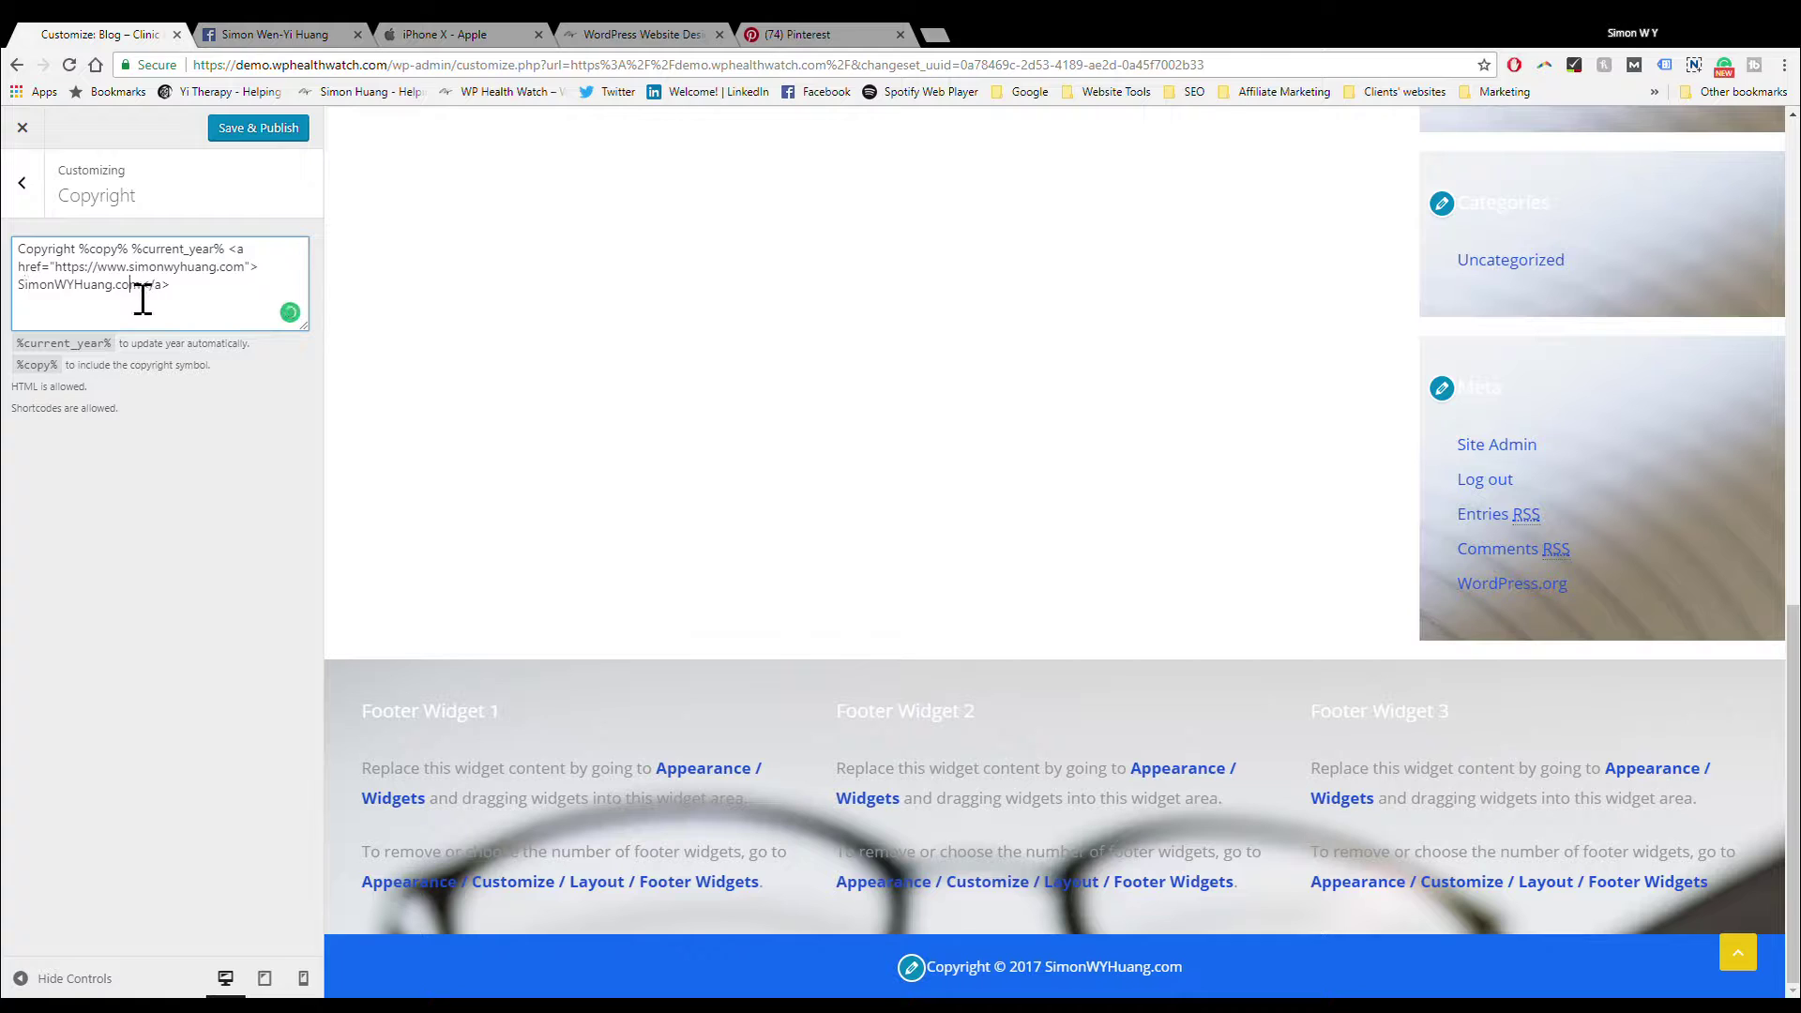
drag(143, 301, 46, 305)
click(92, 293)
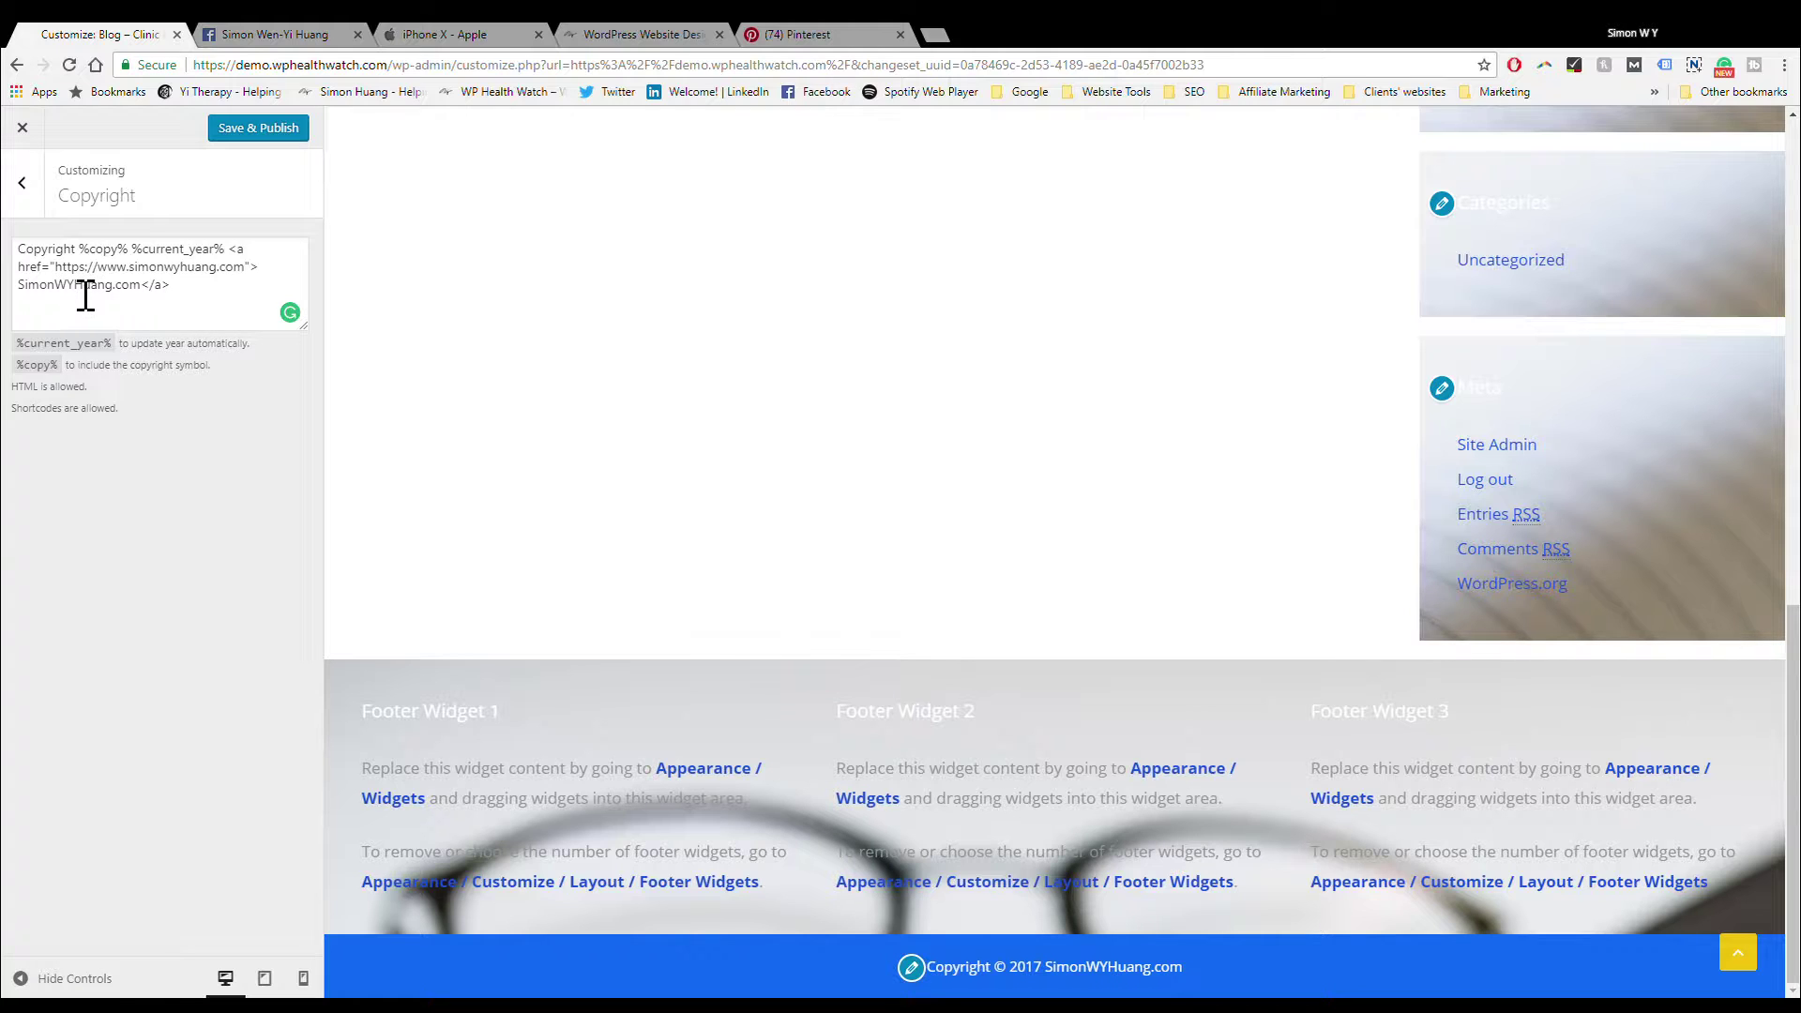
drag(63, 282, 261, 281)
click(261, 281)
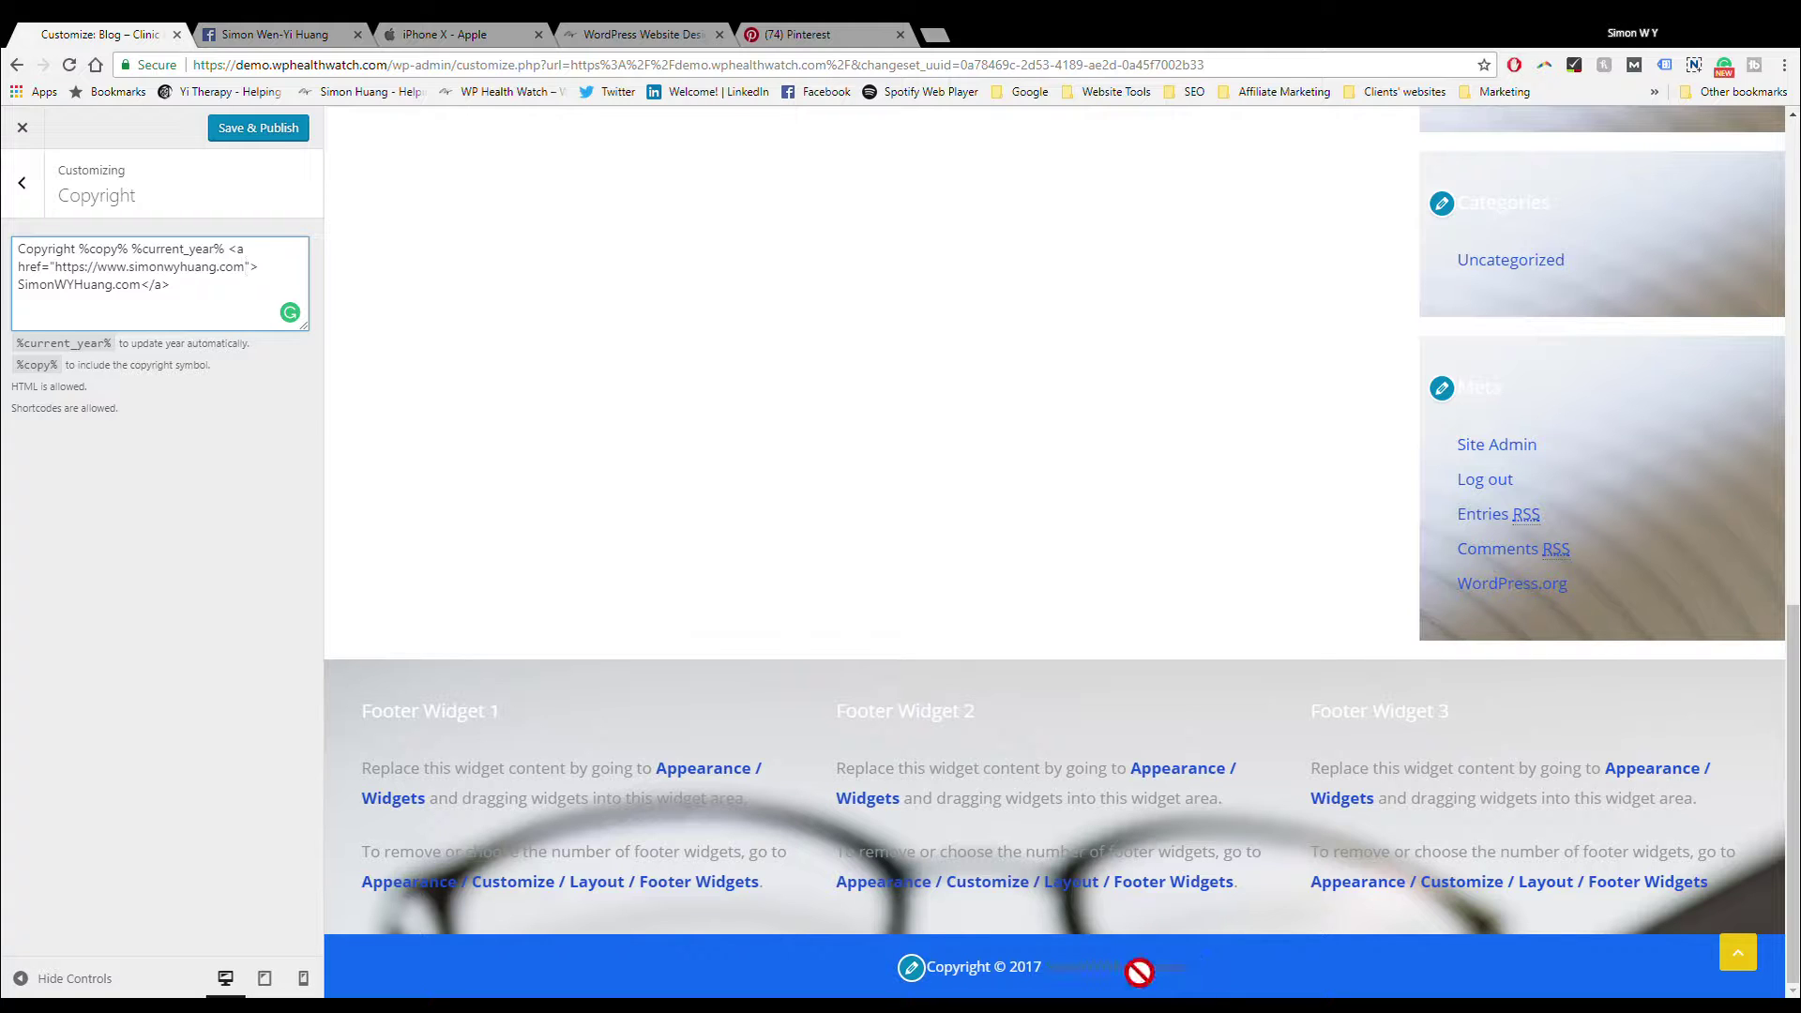
click(1051, 946)
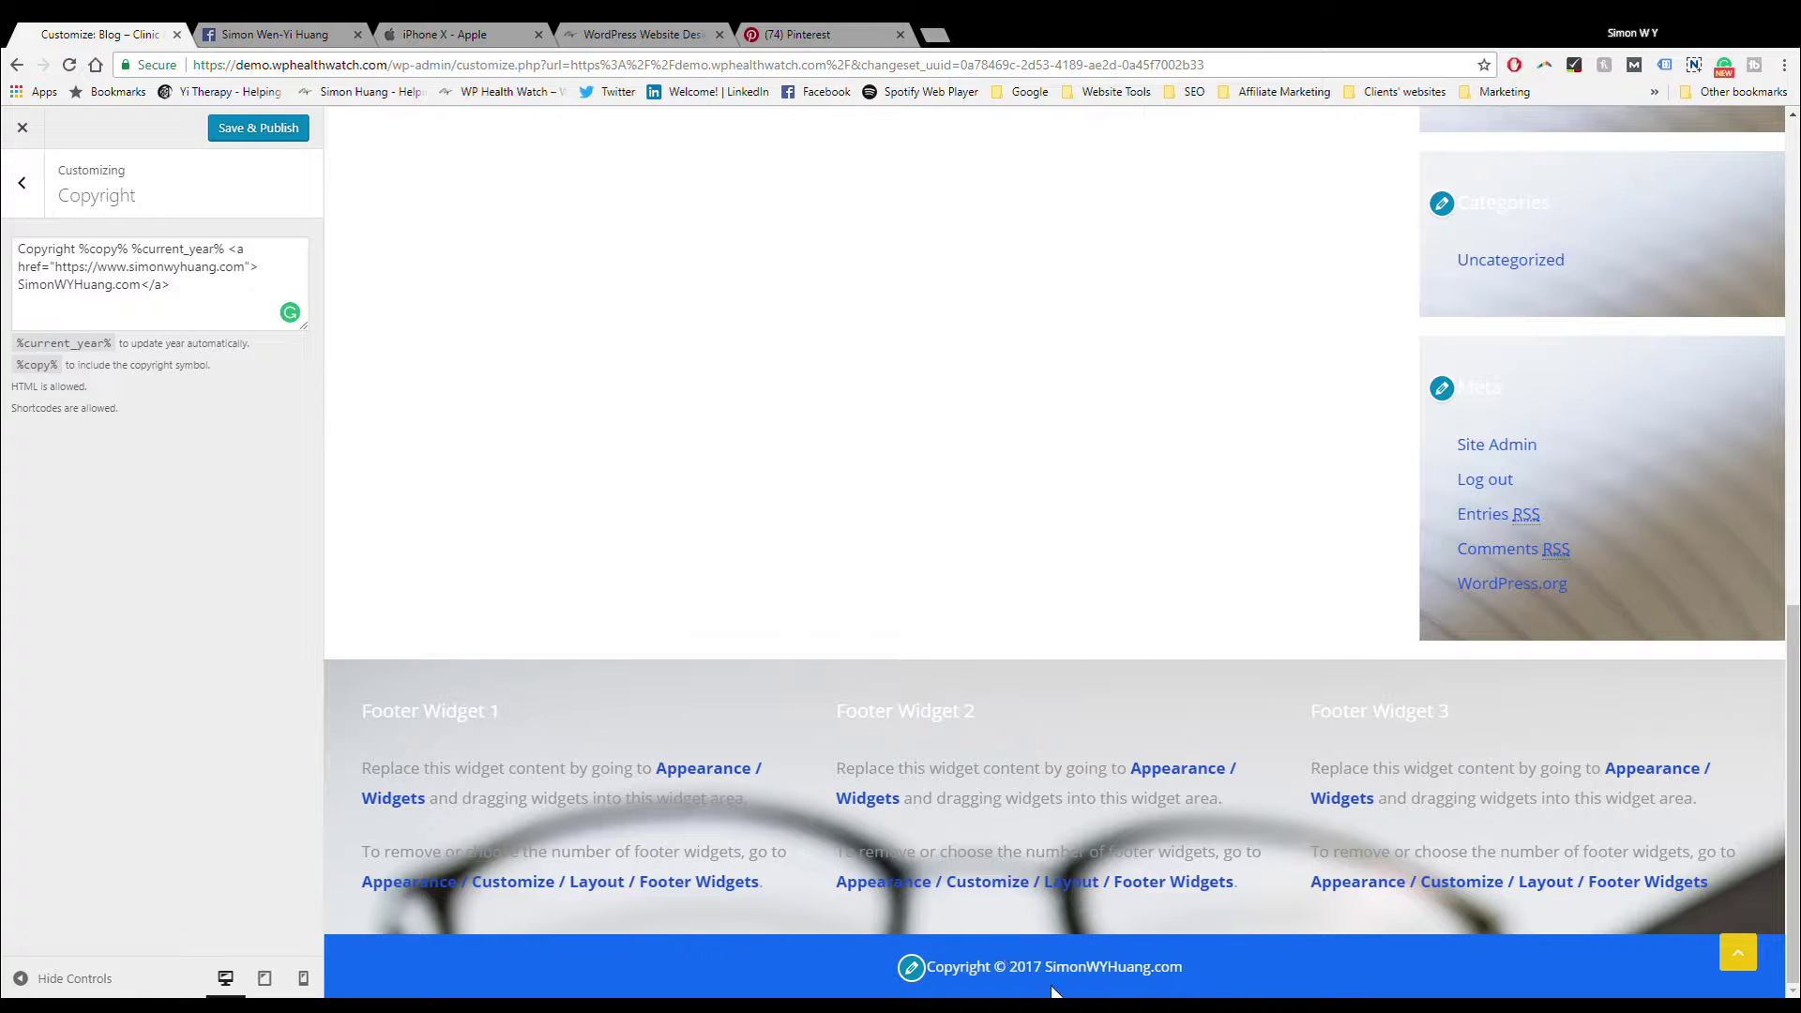
click(1093, 985)
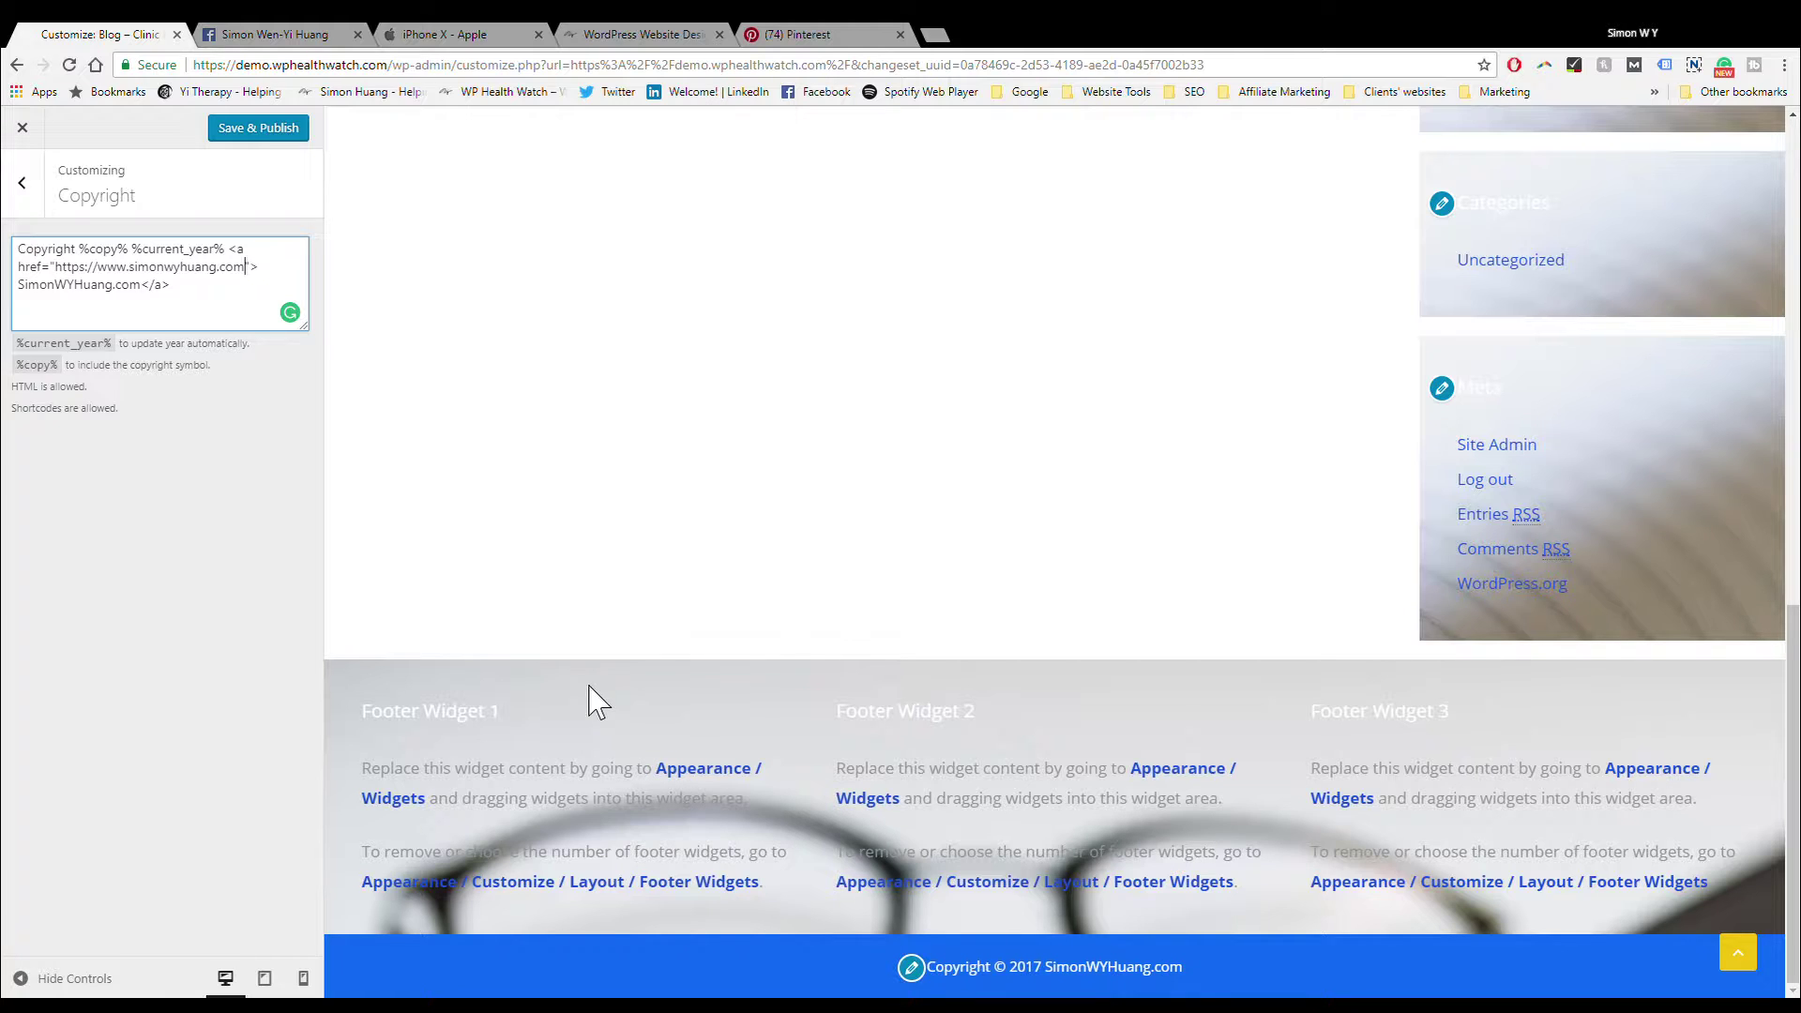
Step: Leave the Copyright settings and open the Header menu to view its items and display locations
drag(1138, 950, 713, 394)
click(22, 185)
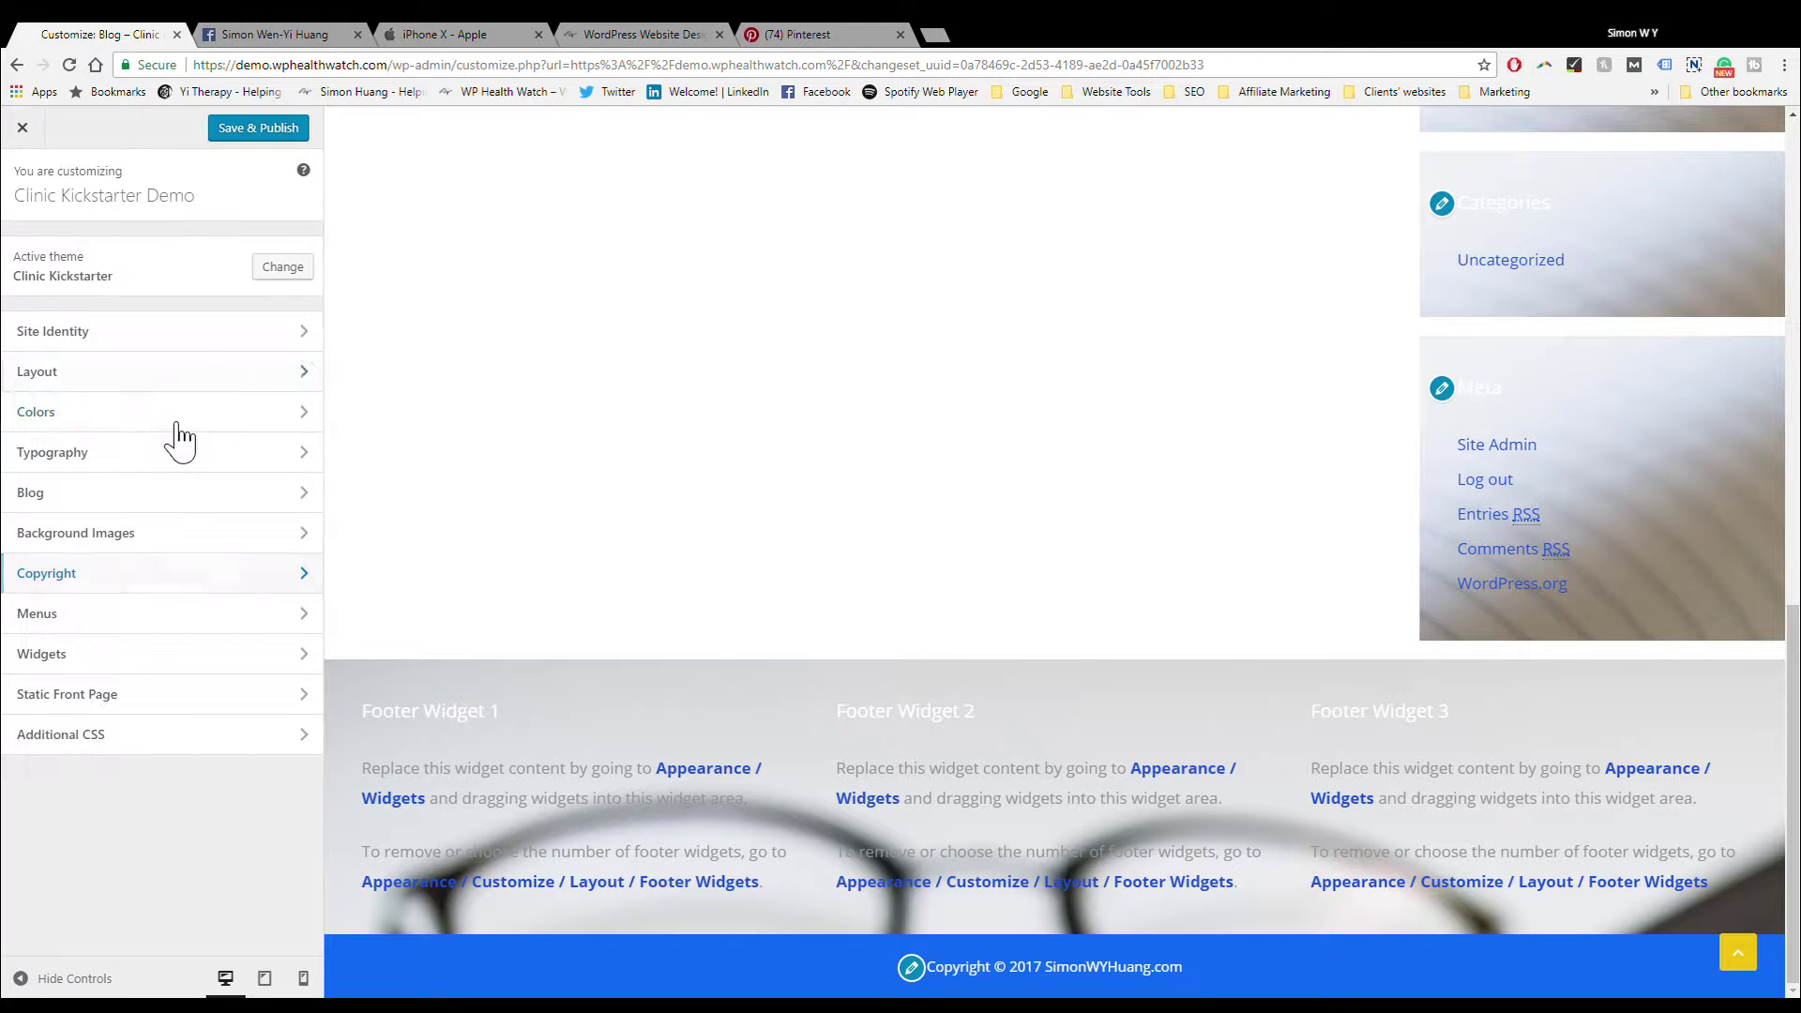
click(181, 630)
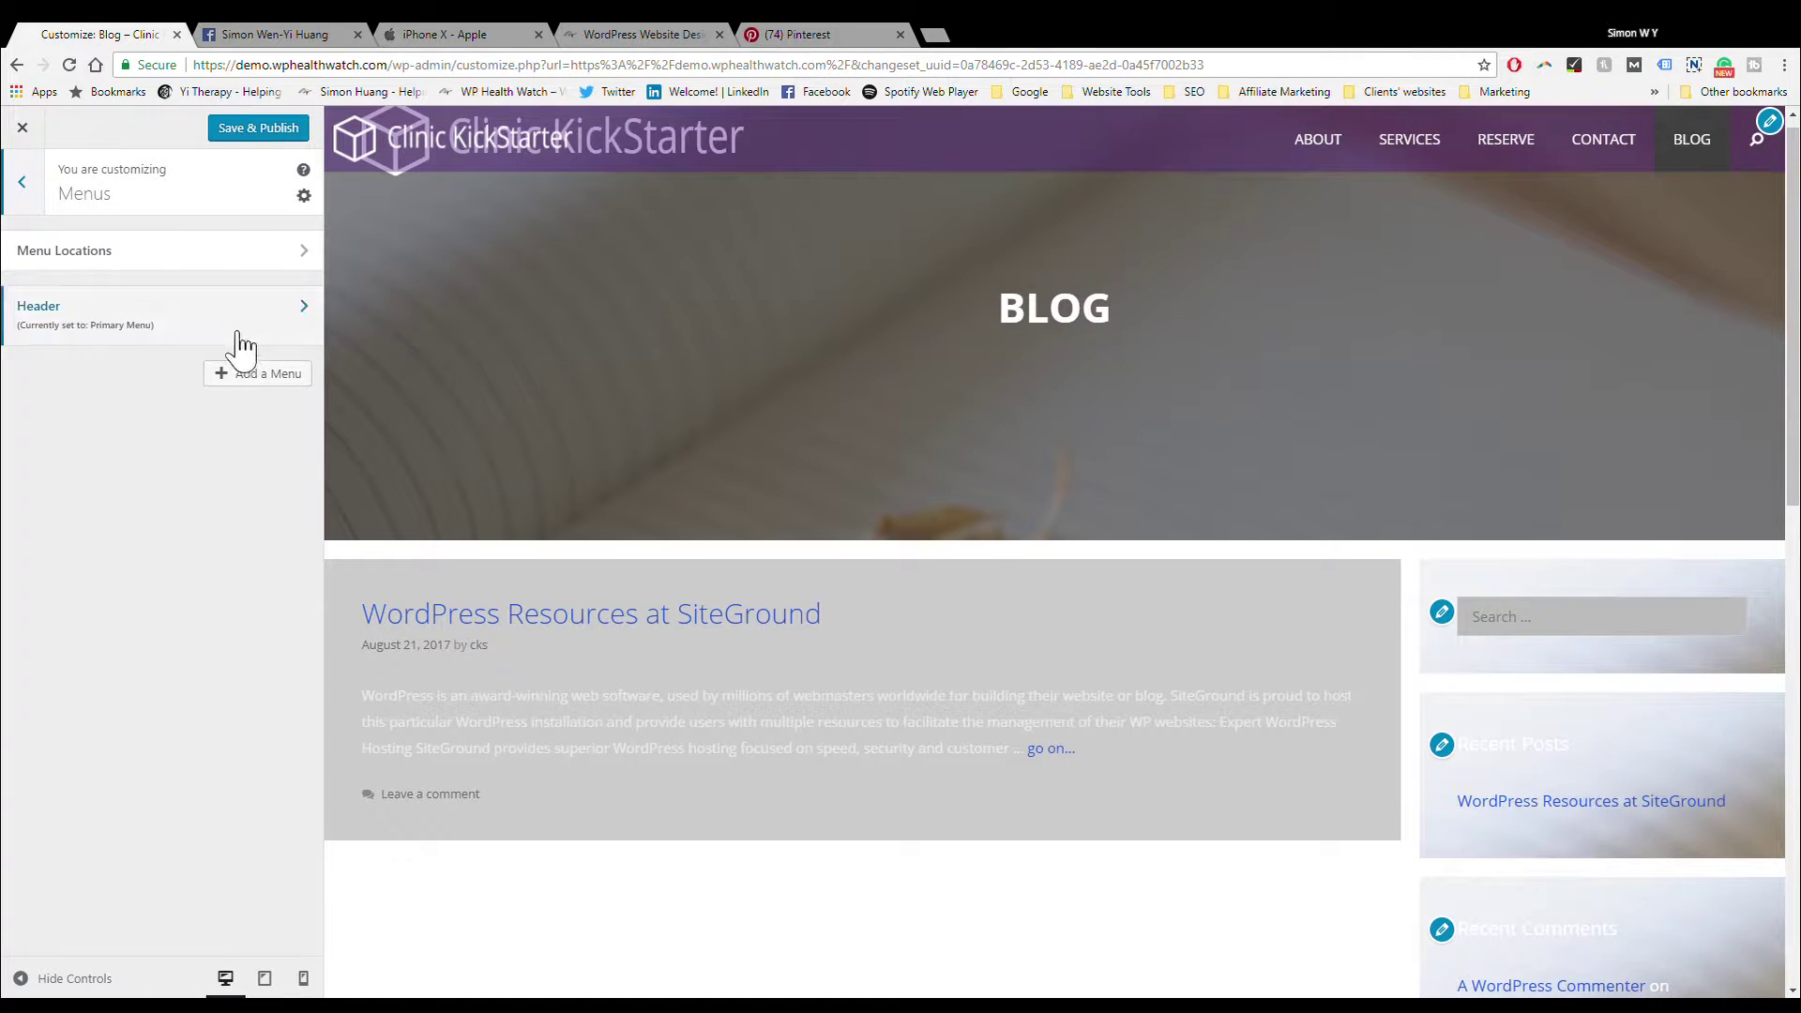
click(117, 316)
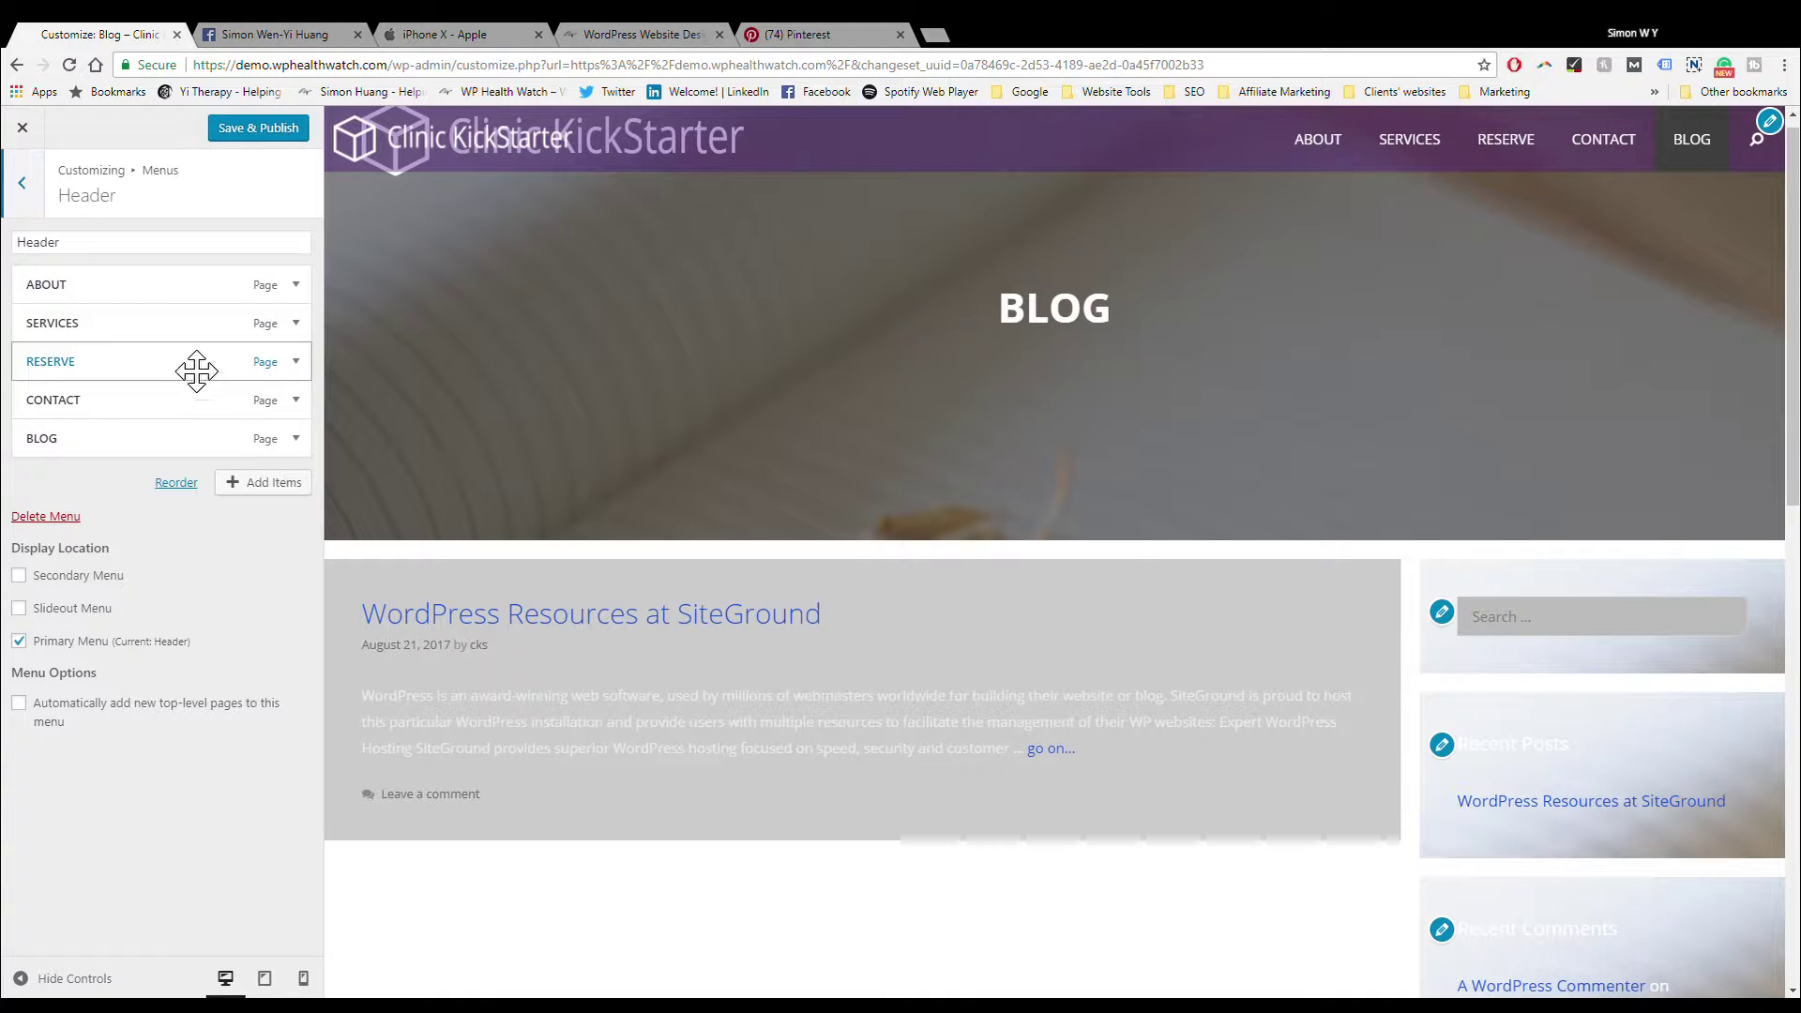
Step: Assign the Header menu to the Secondary Menu location and check the page header in the preview
click(122, 579)
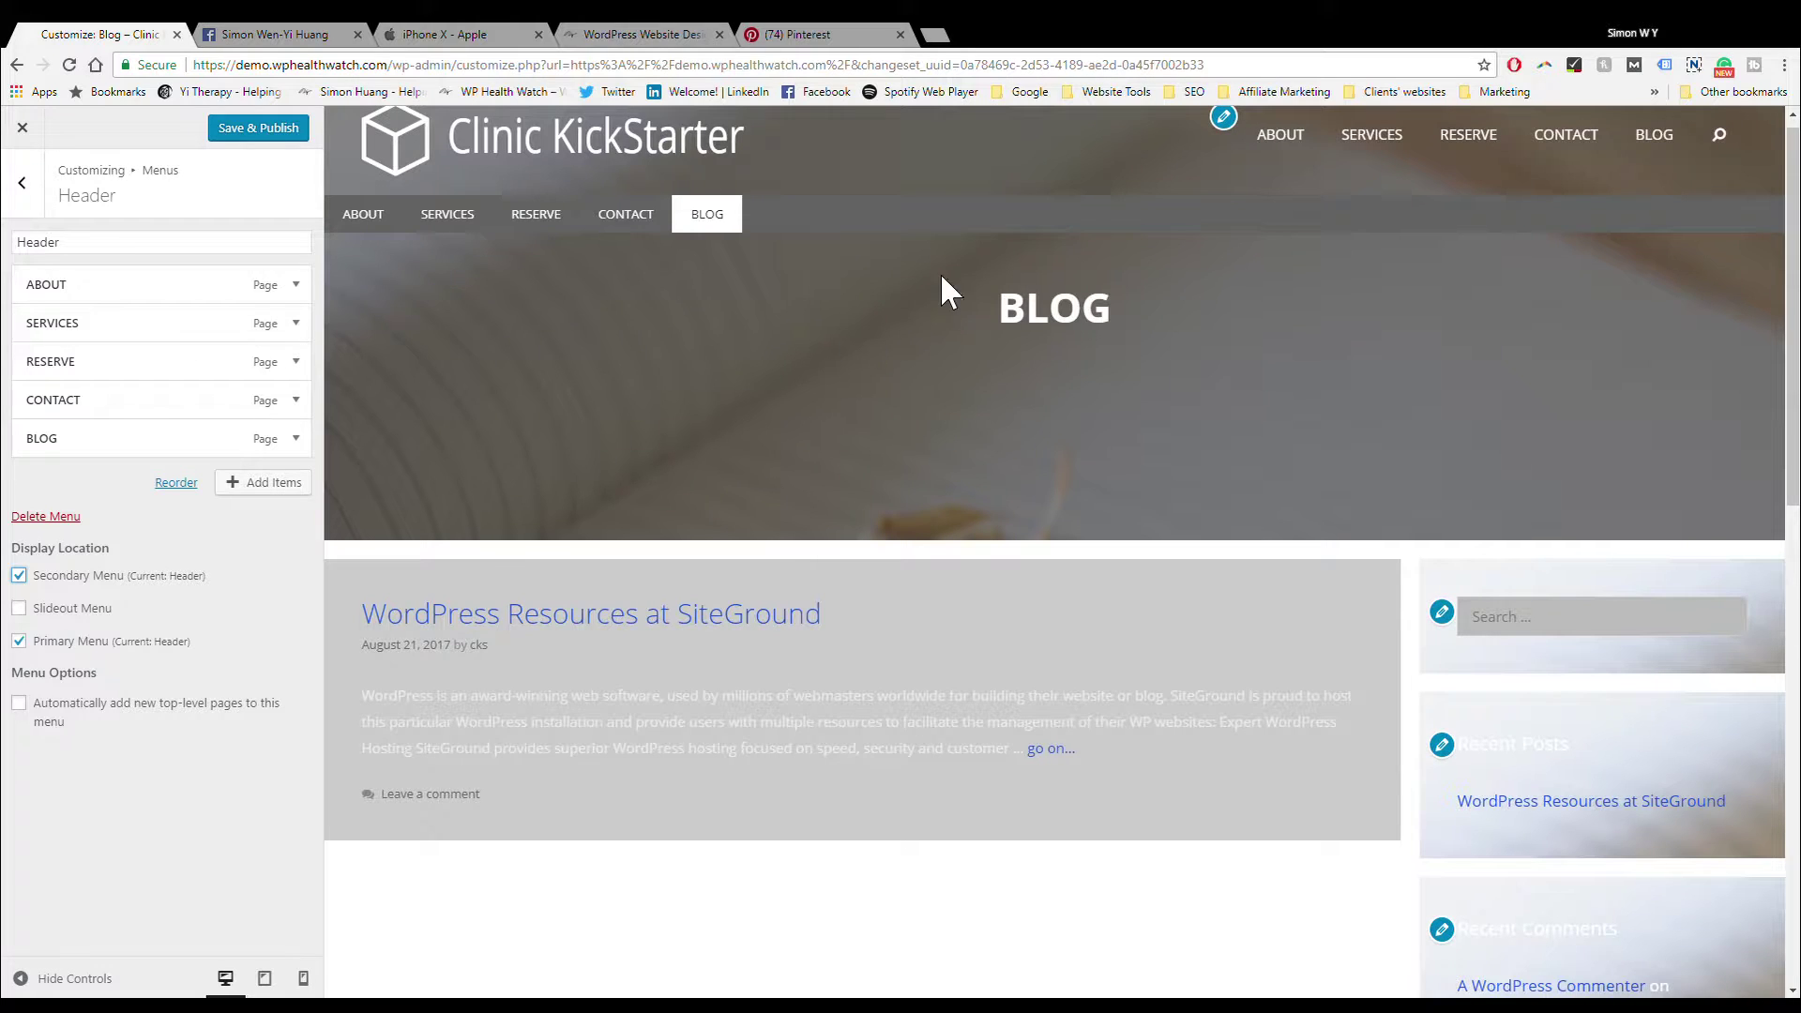
scroll(996, 246, down, 1)
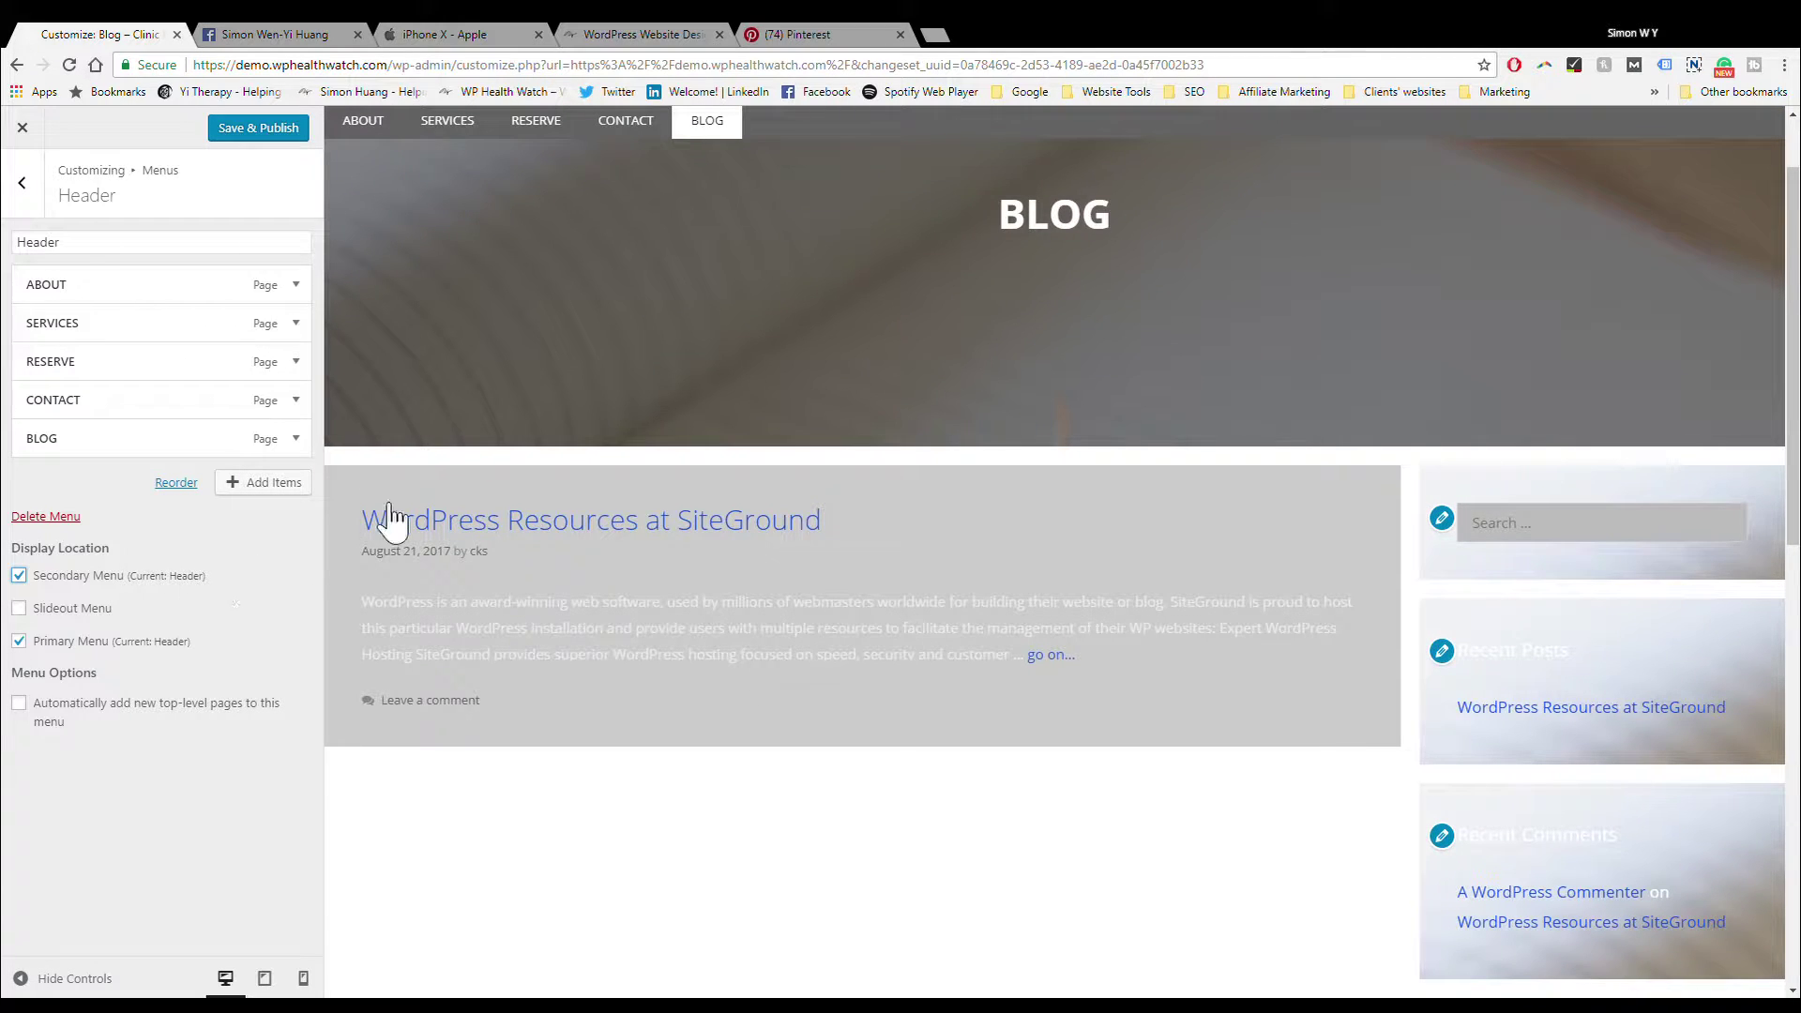
scroll(535, 371, down, 3)
scroll(535, 370, up, 4)
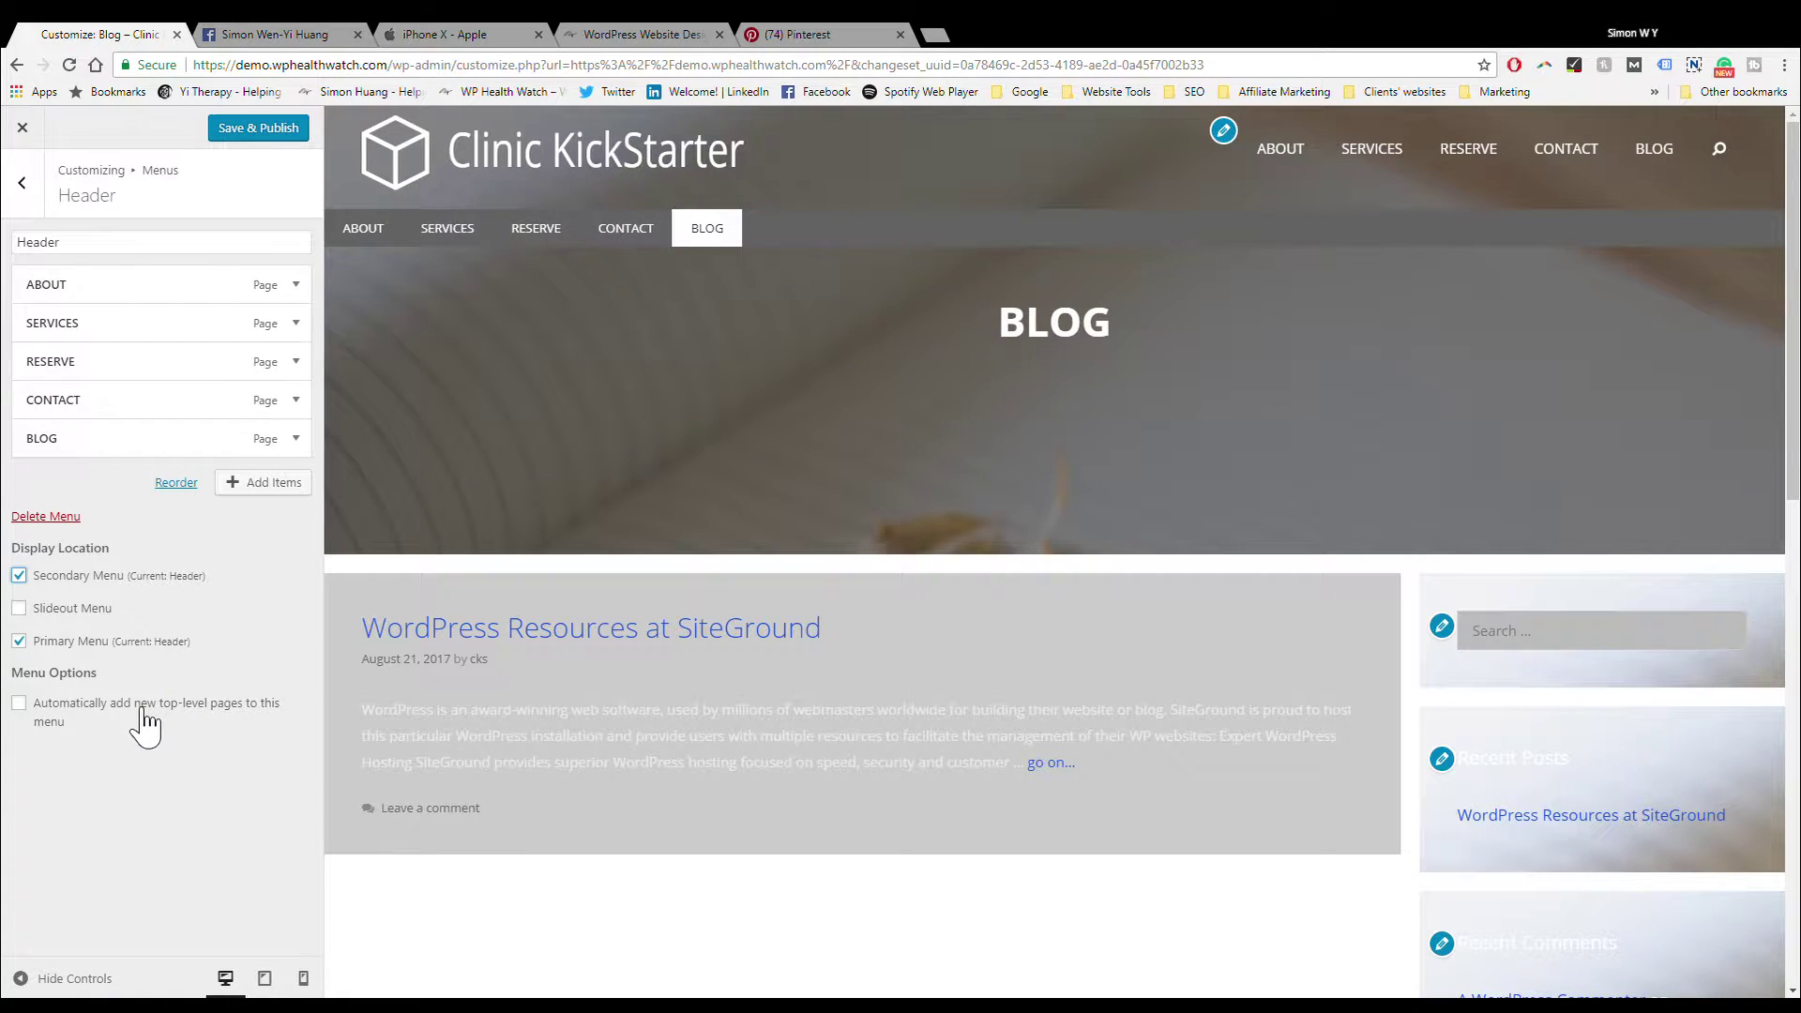
click(513, 28)
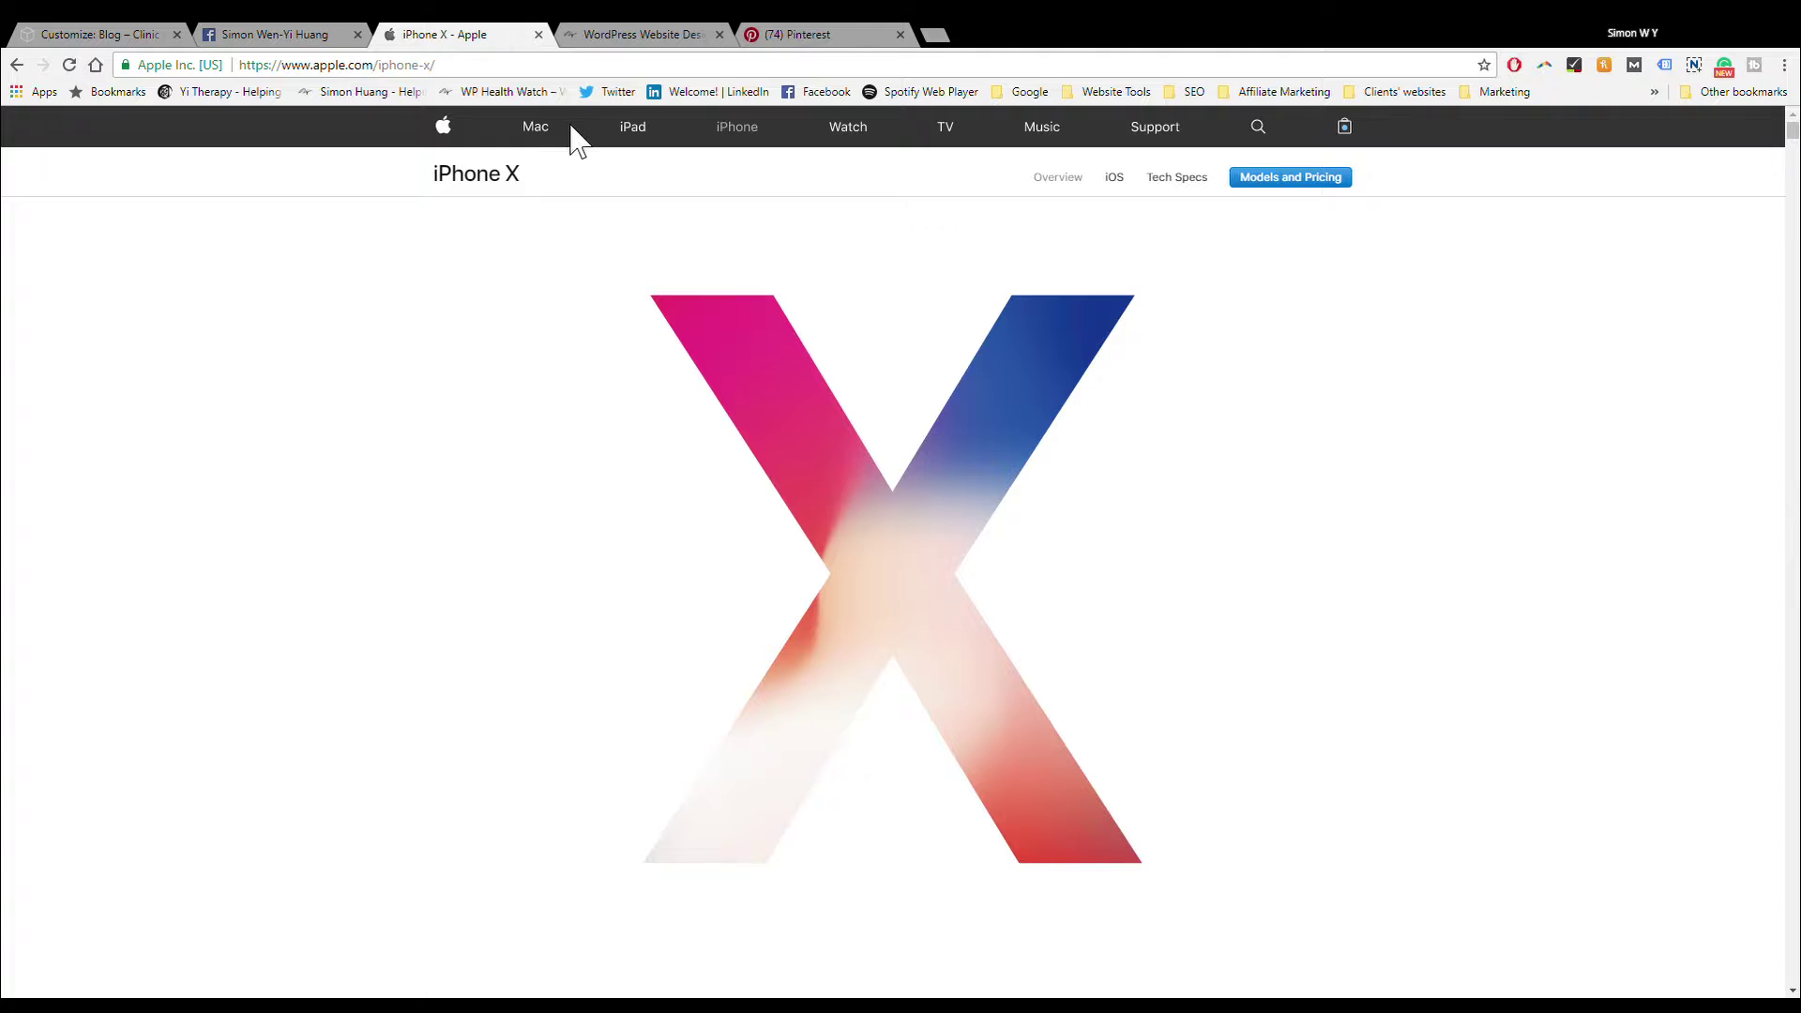
click(141, 35)
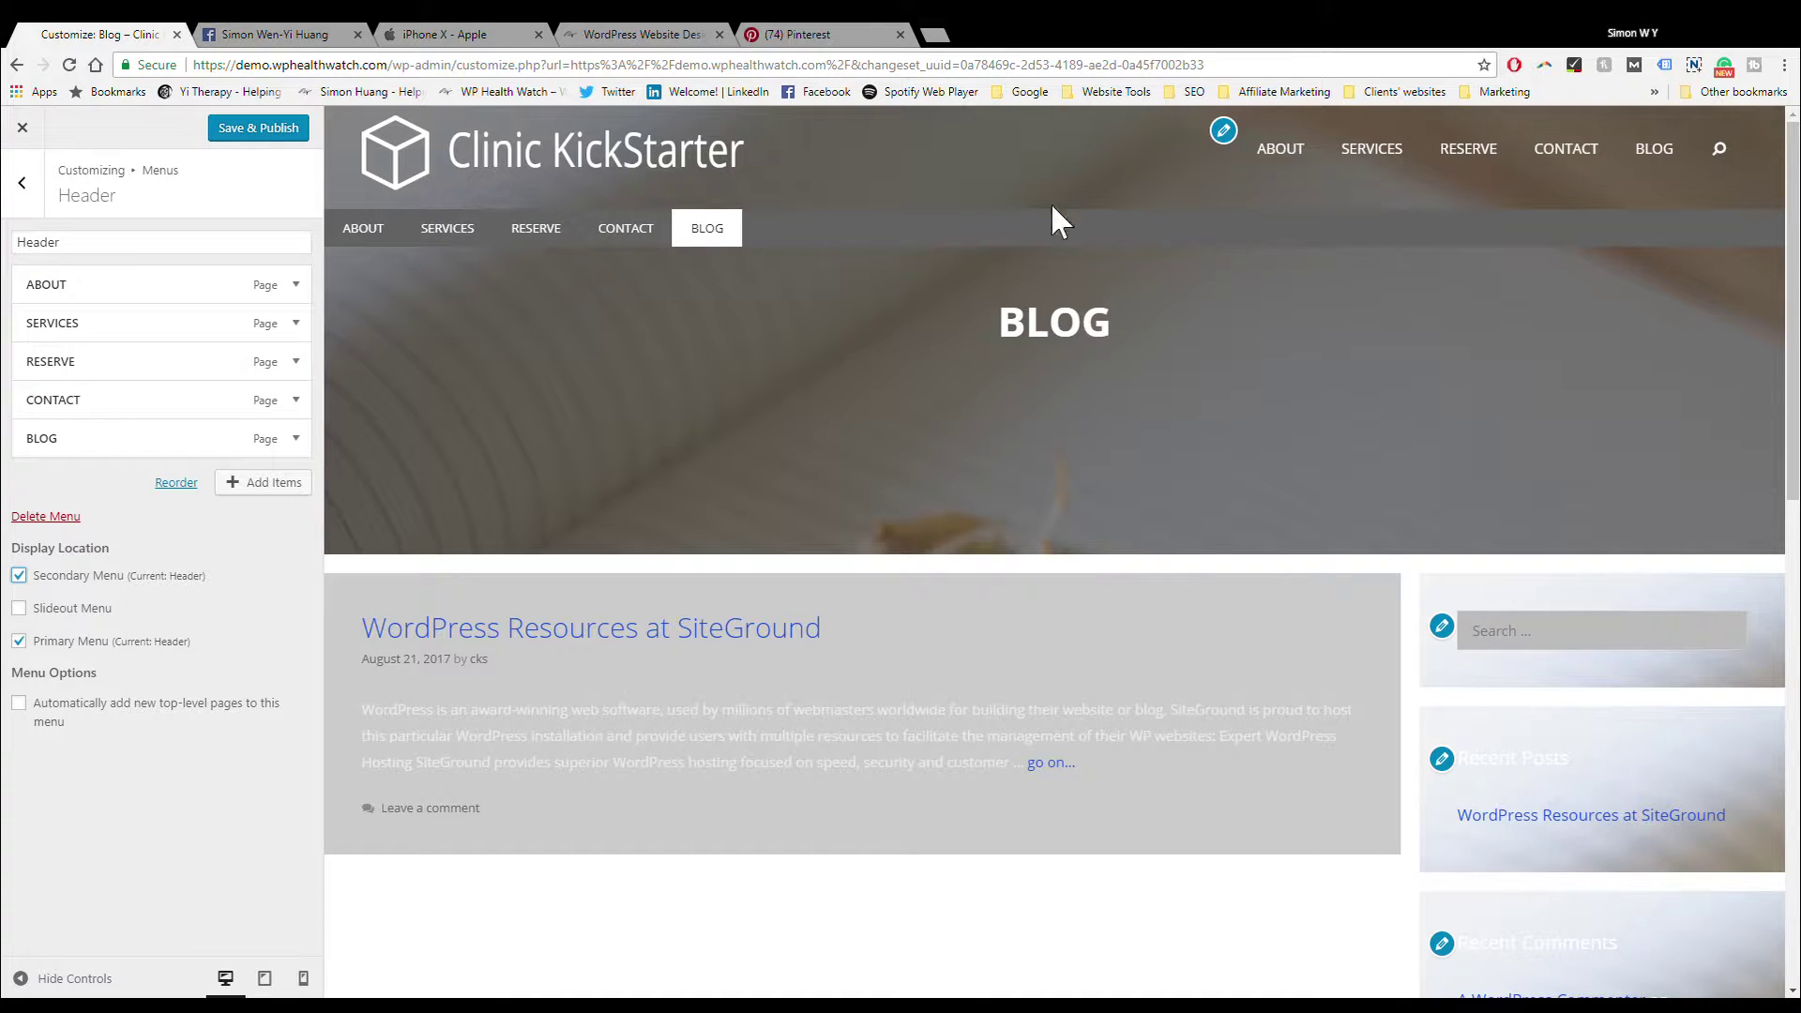
scroll(1133, 249, down, 1)
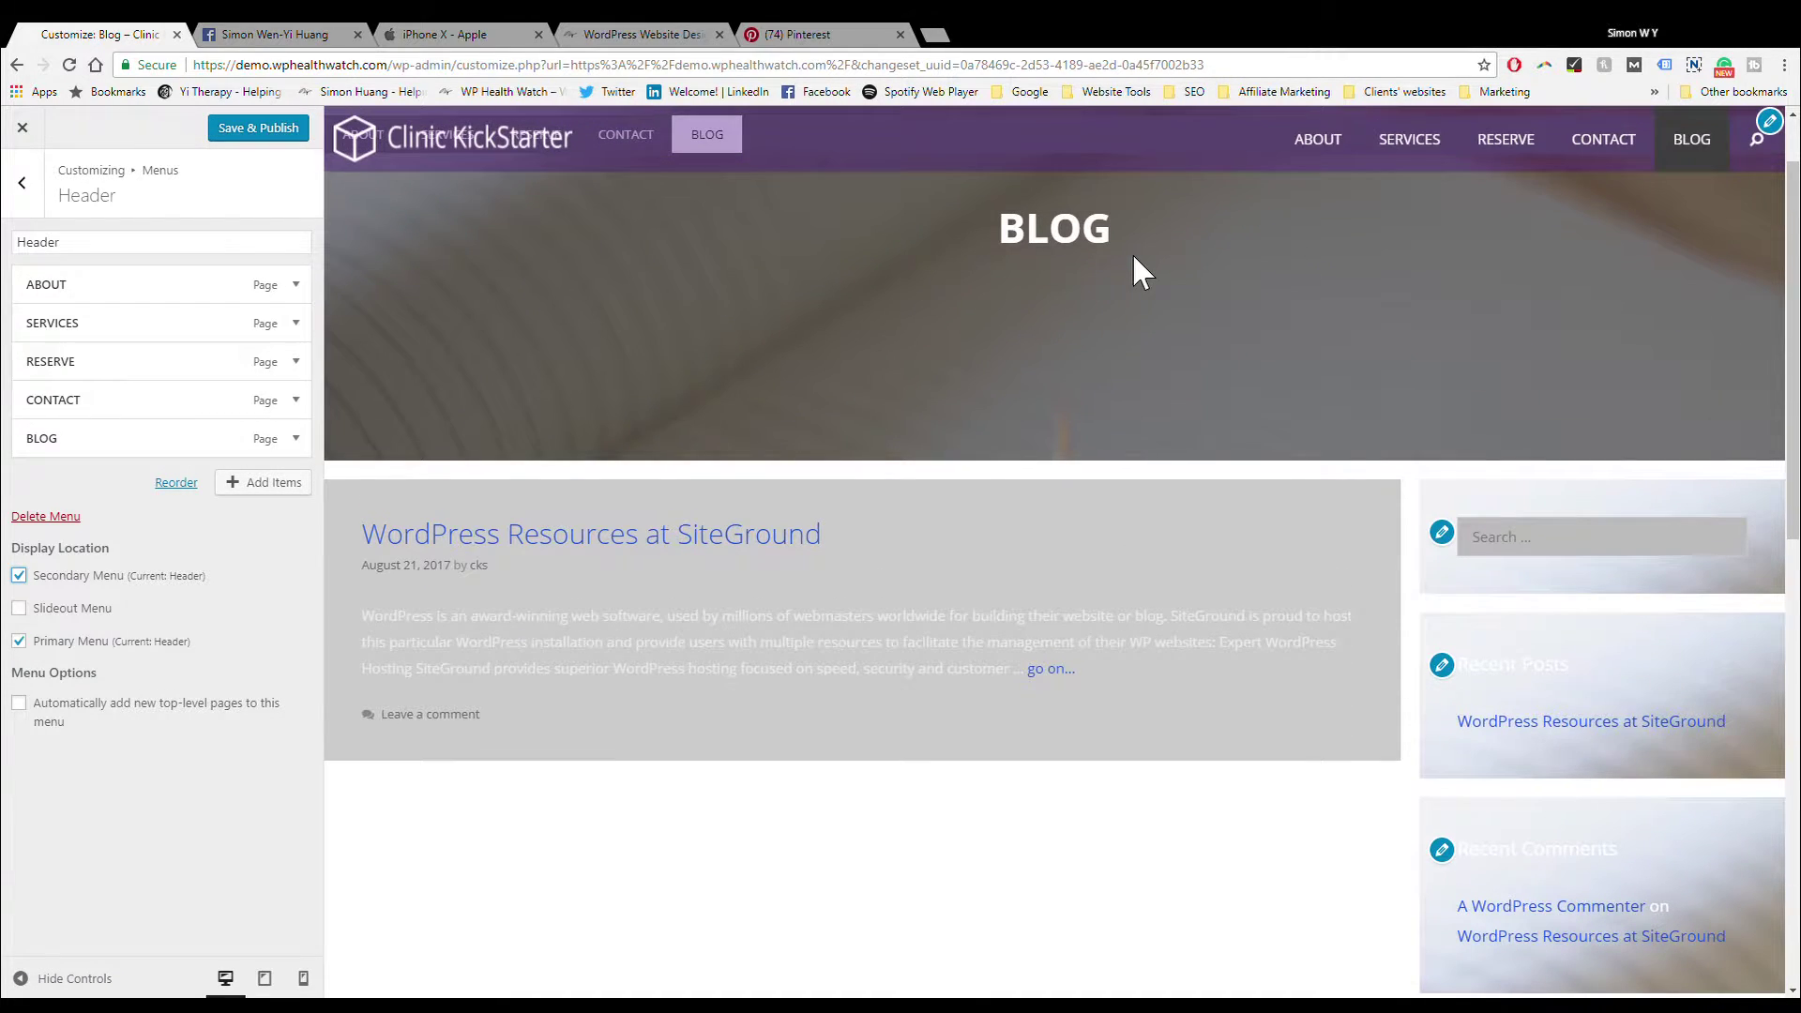
click(497, 31)
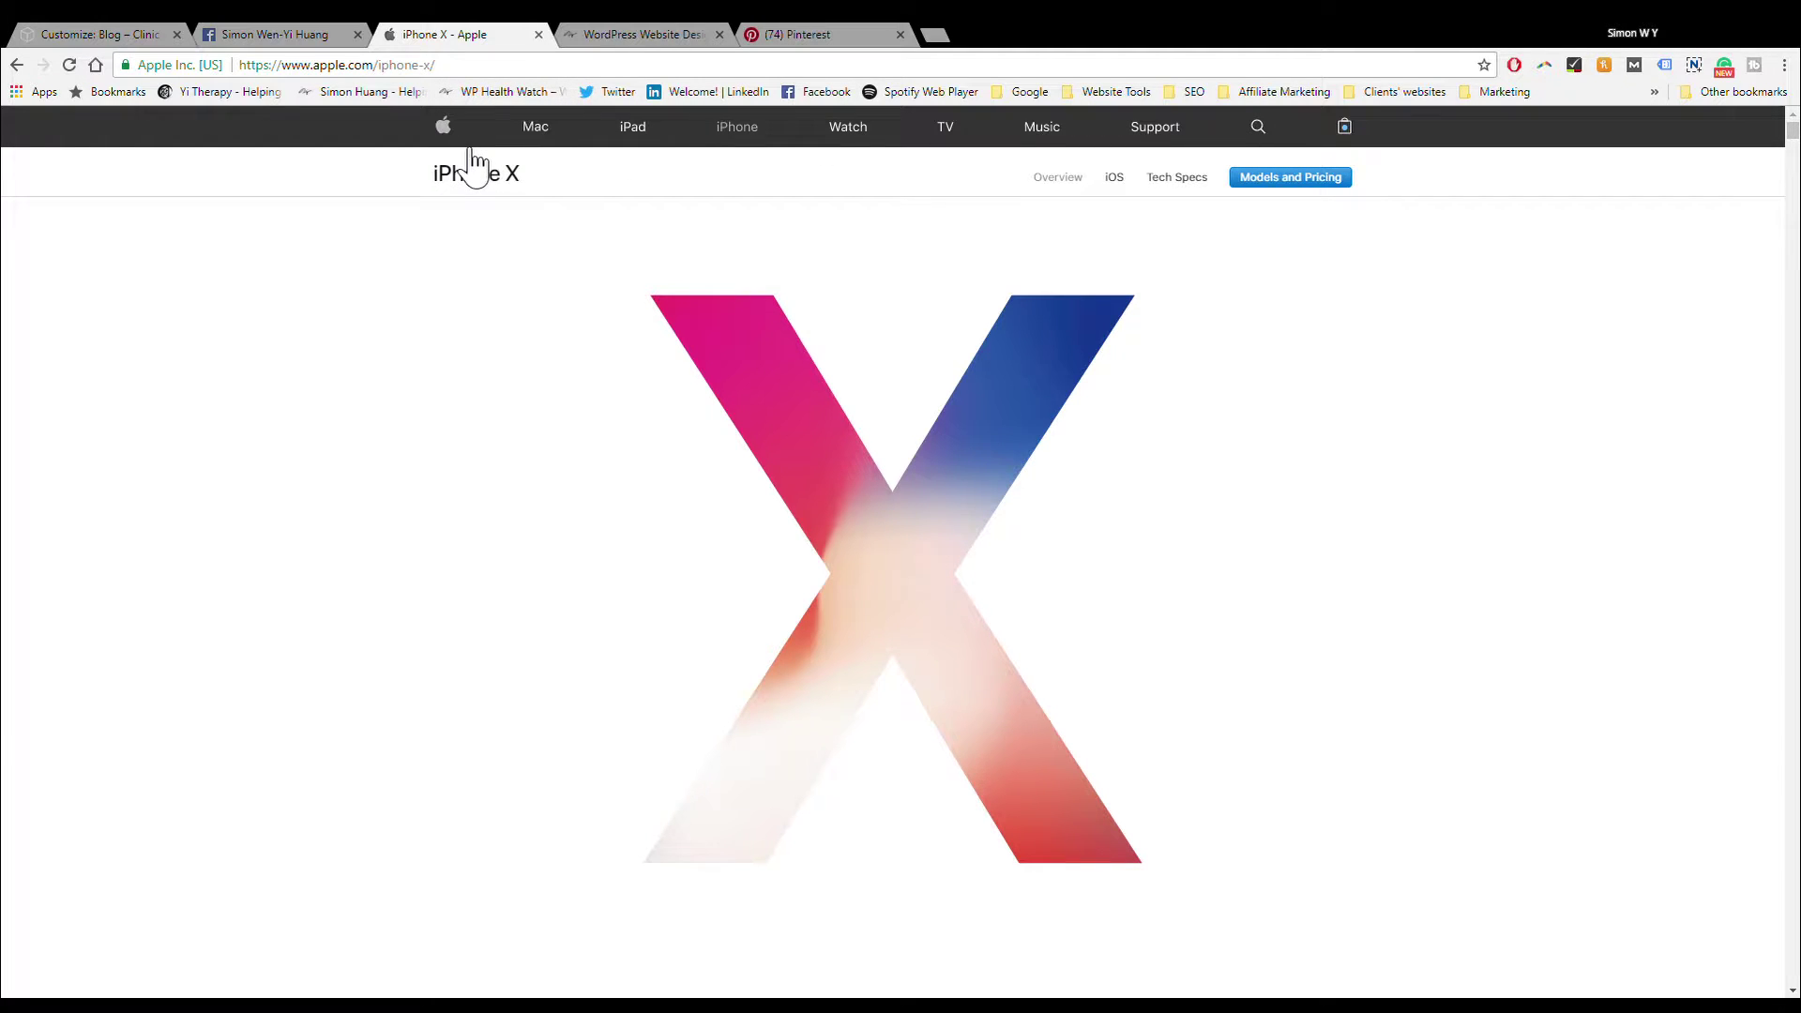
click(166, 30)
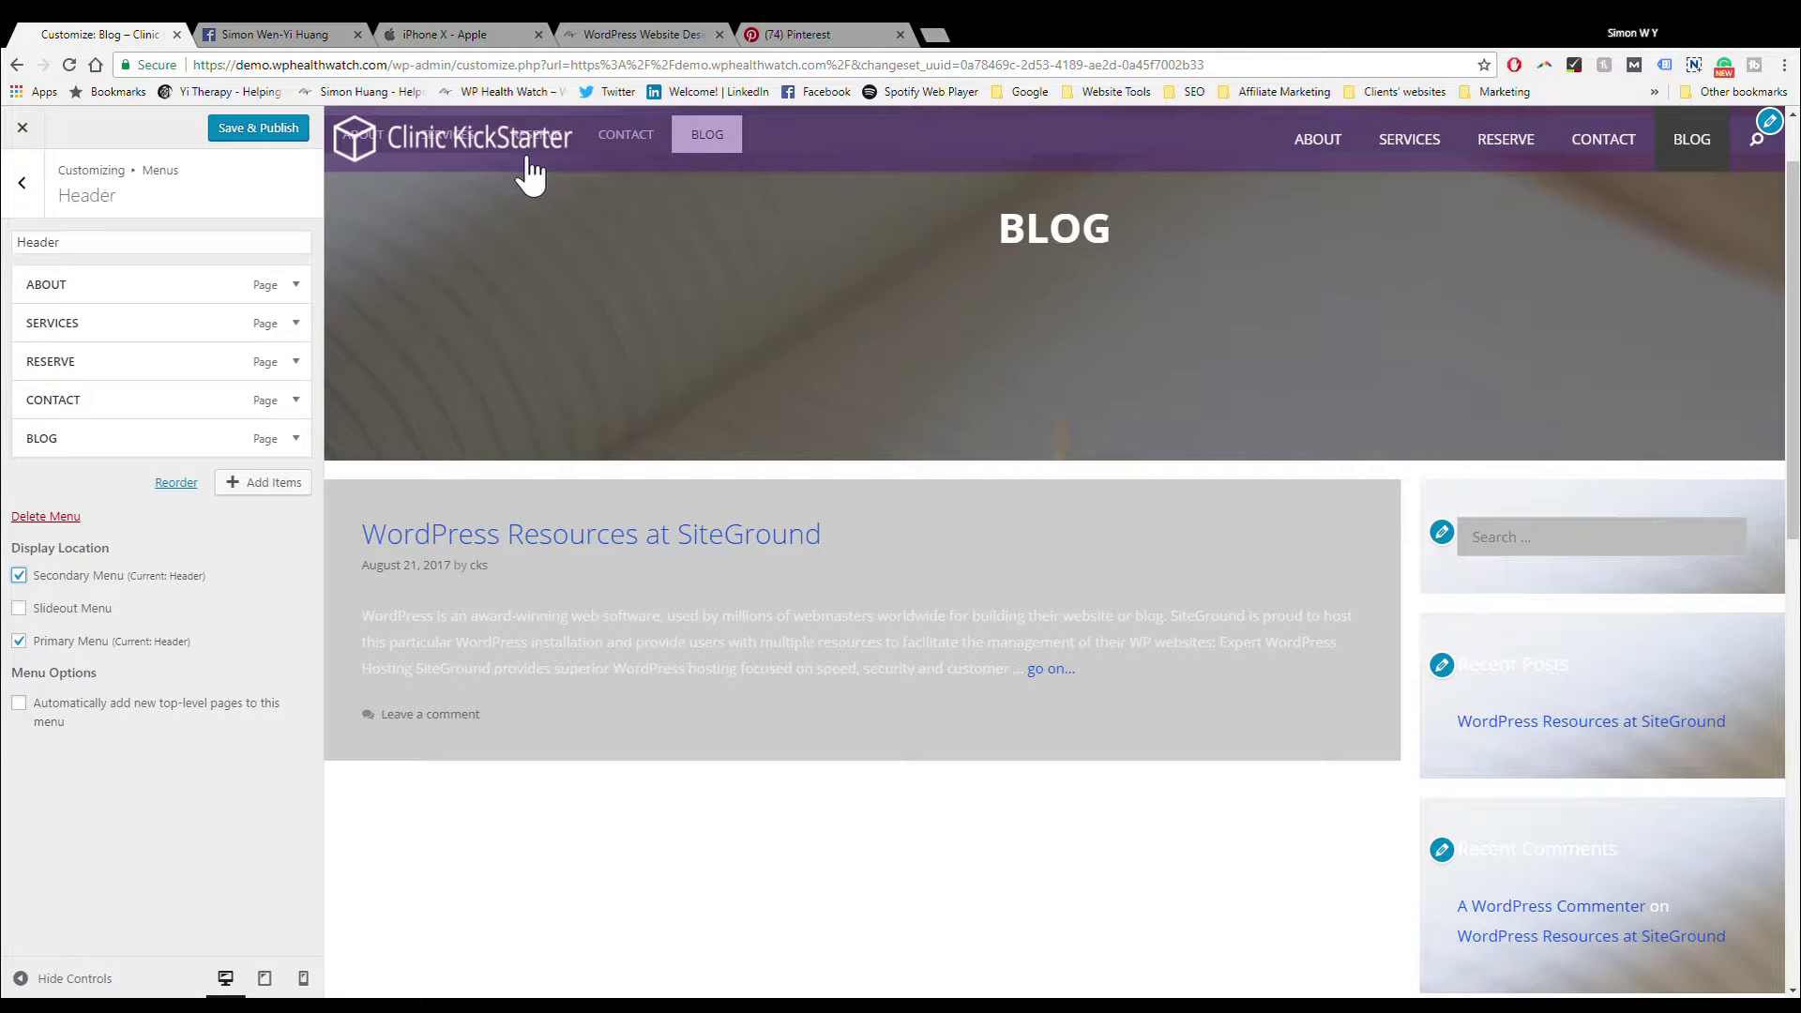
click(437, 34)
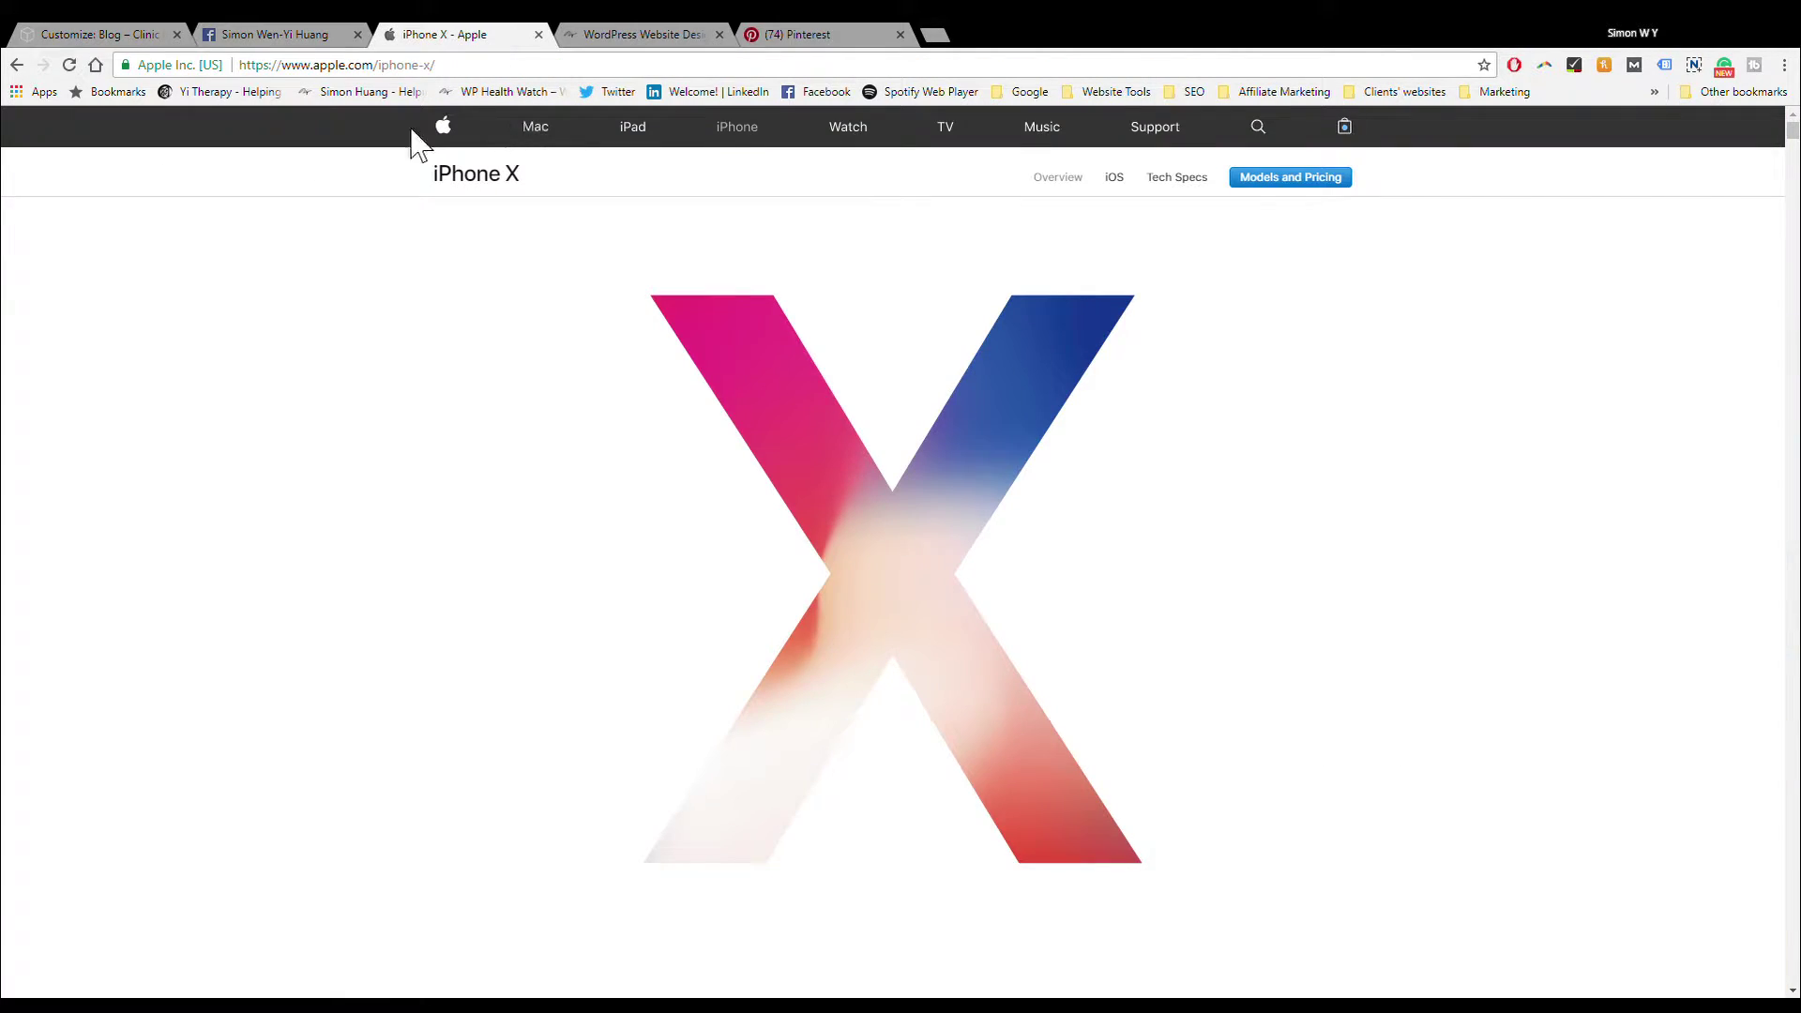
click(136, 34)
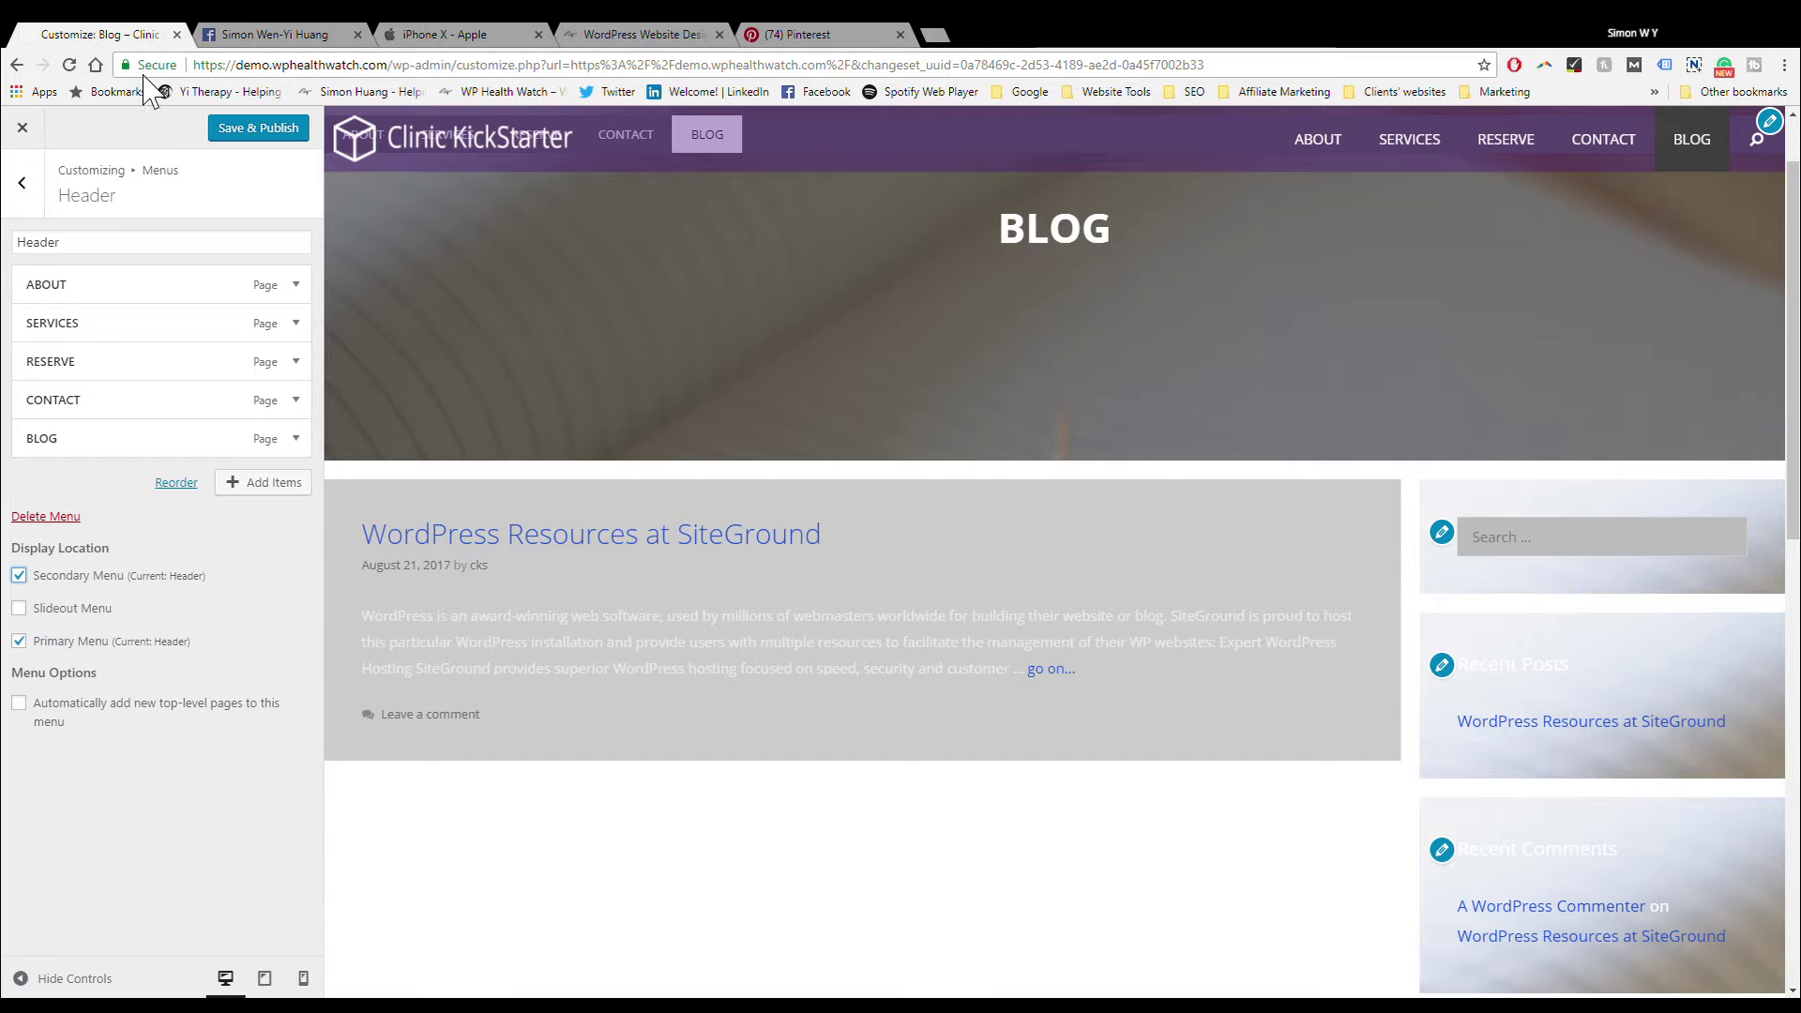
Step: Remove the Header menu from the Secondary Menu location and review the menu location assignments
click(132, 580)
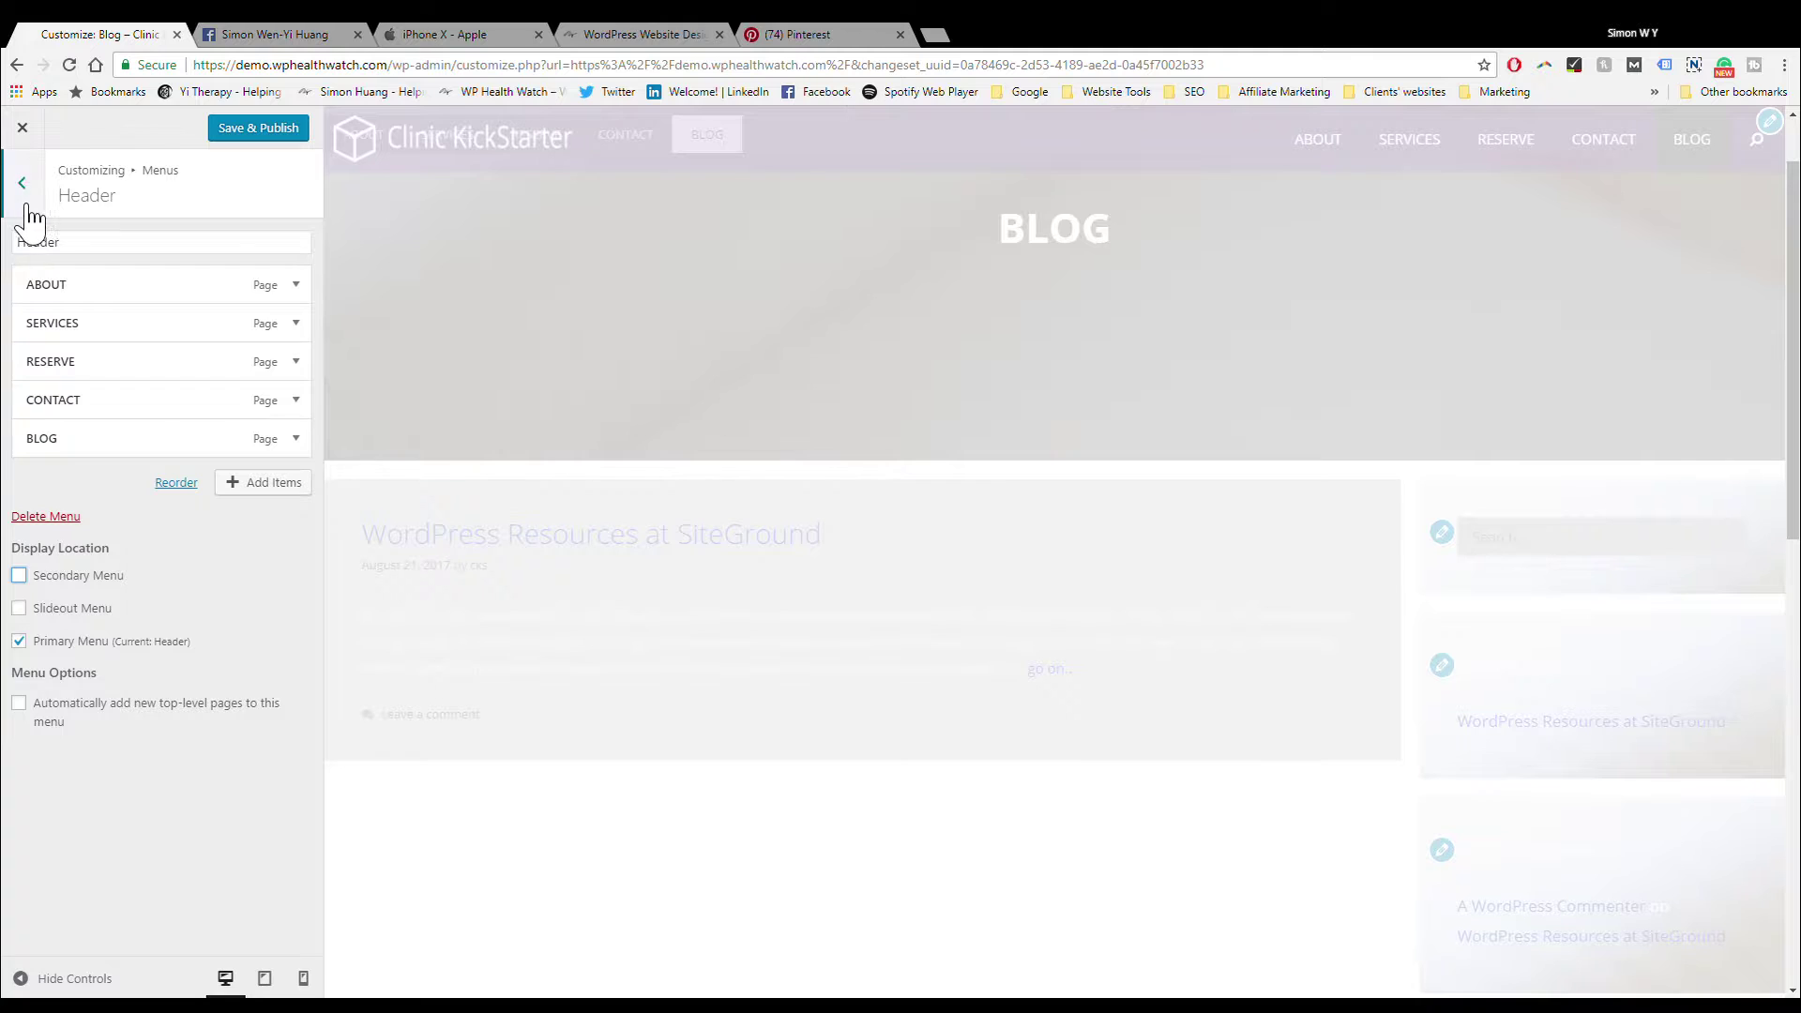
click(28, 206)
click(77, 252)
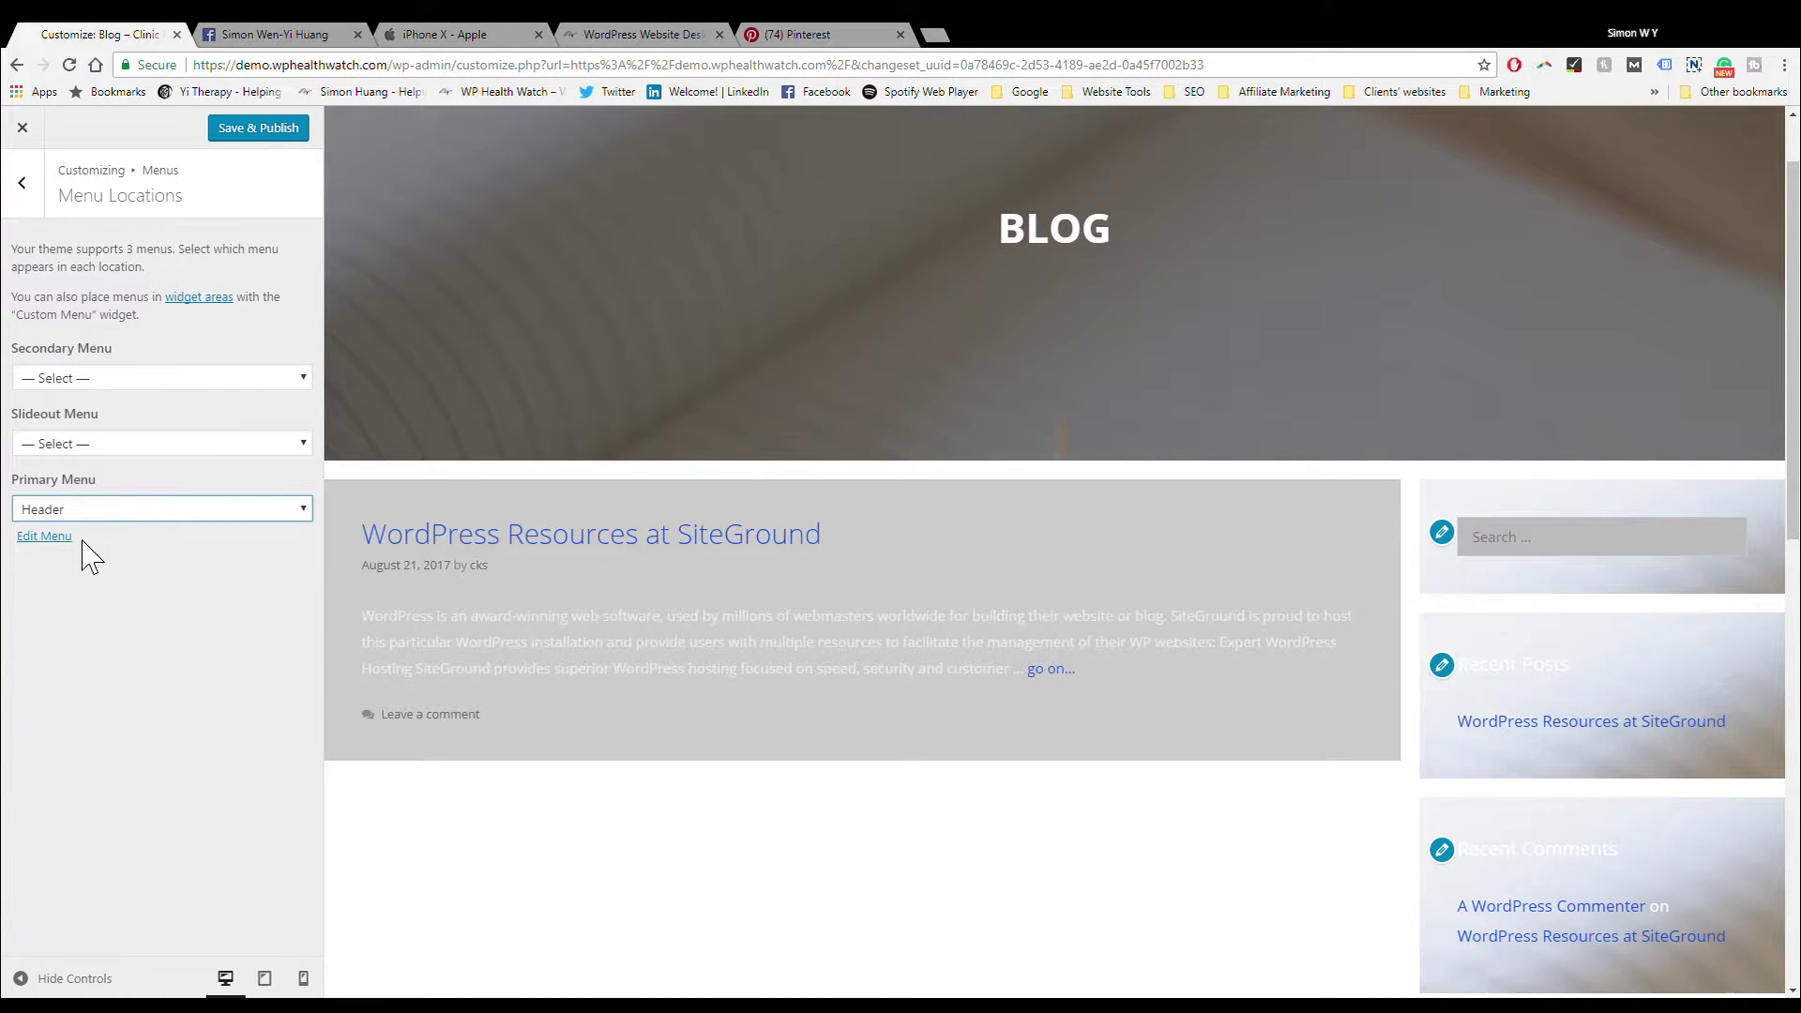
click(44, 538)
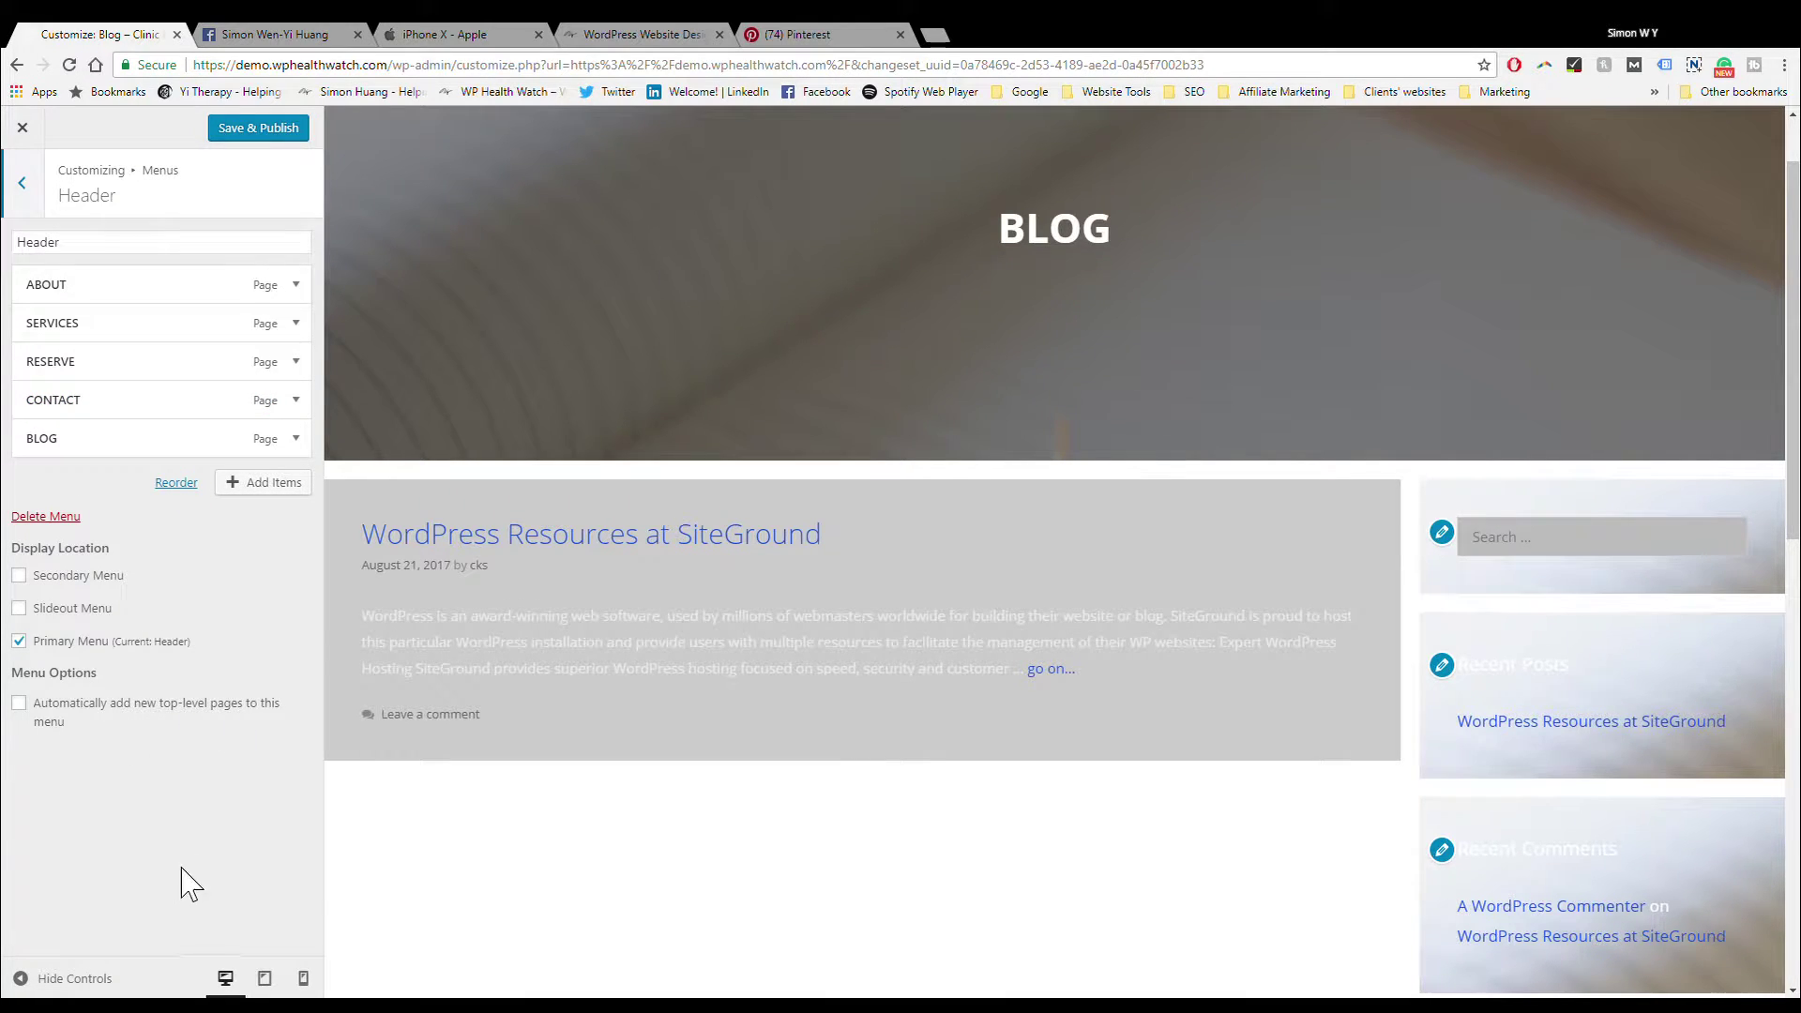
Step: Open the Right Sidebar widget settings and compare the listed widgets with the blog page's sidebar in the preview
click(37, 192)
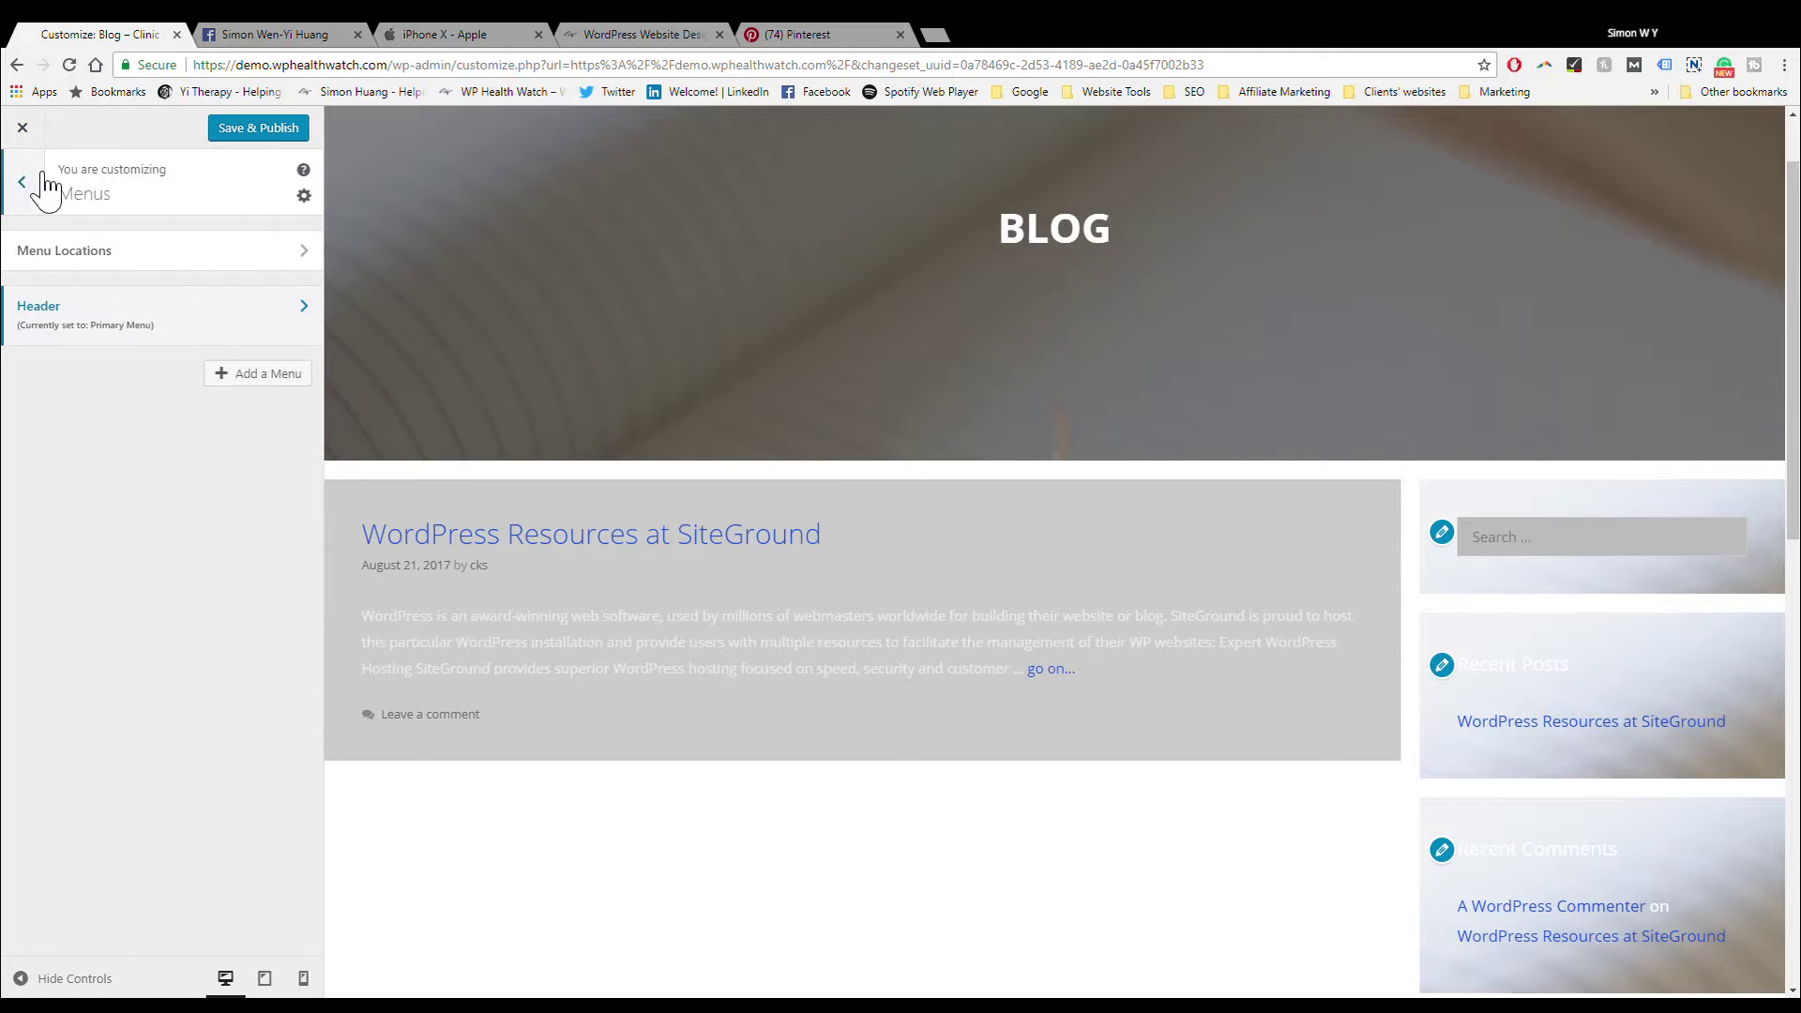
click(37, 183)
click(242, 662)
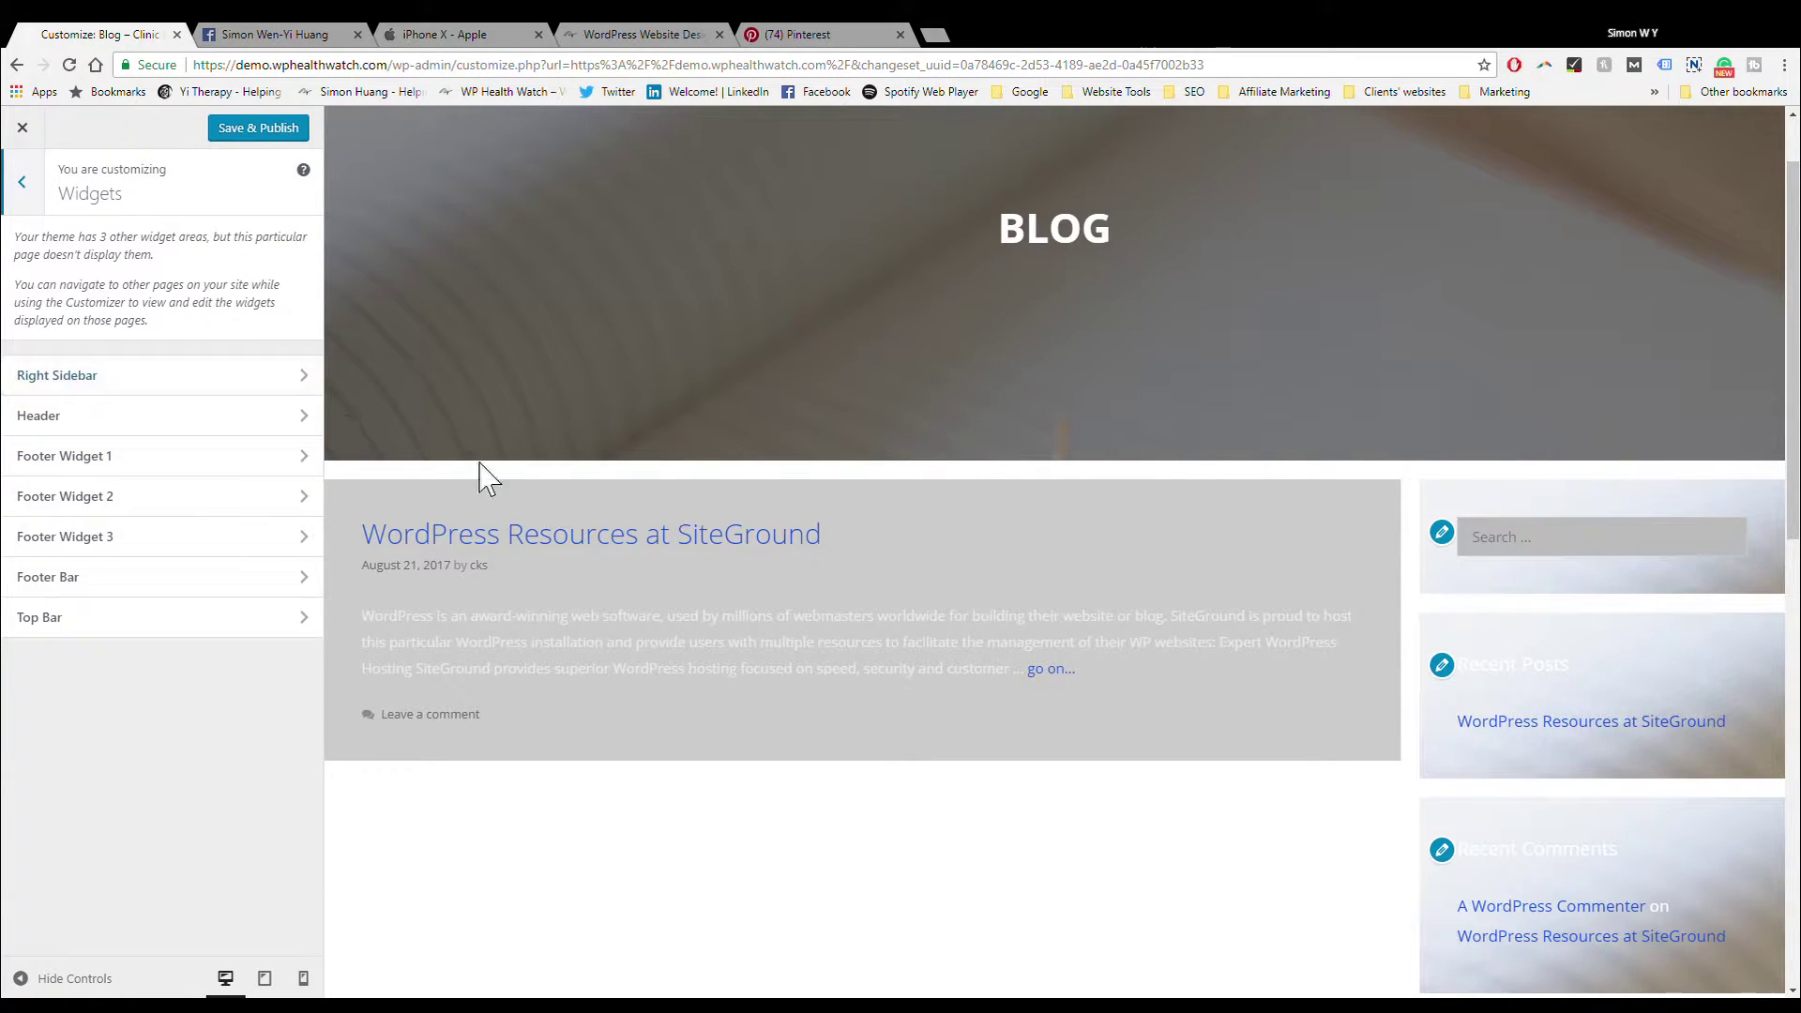
scroll(1206, 712, down, 3)
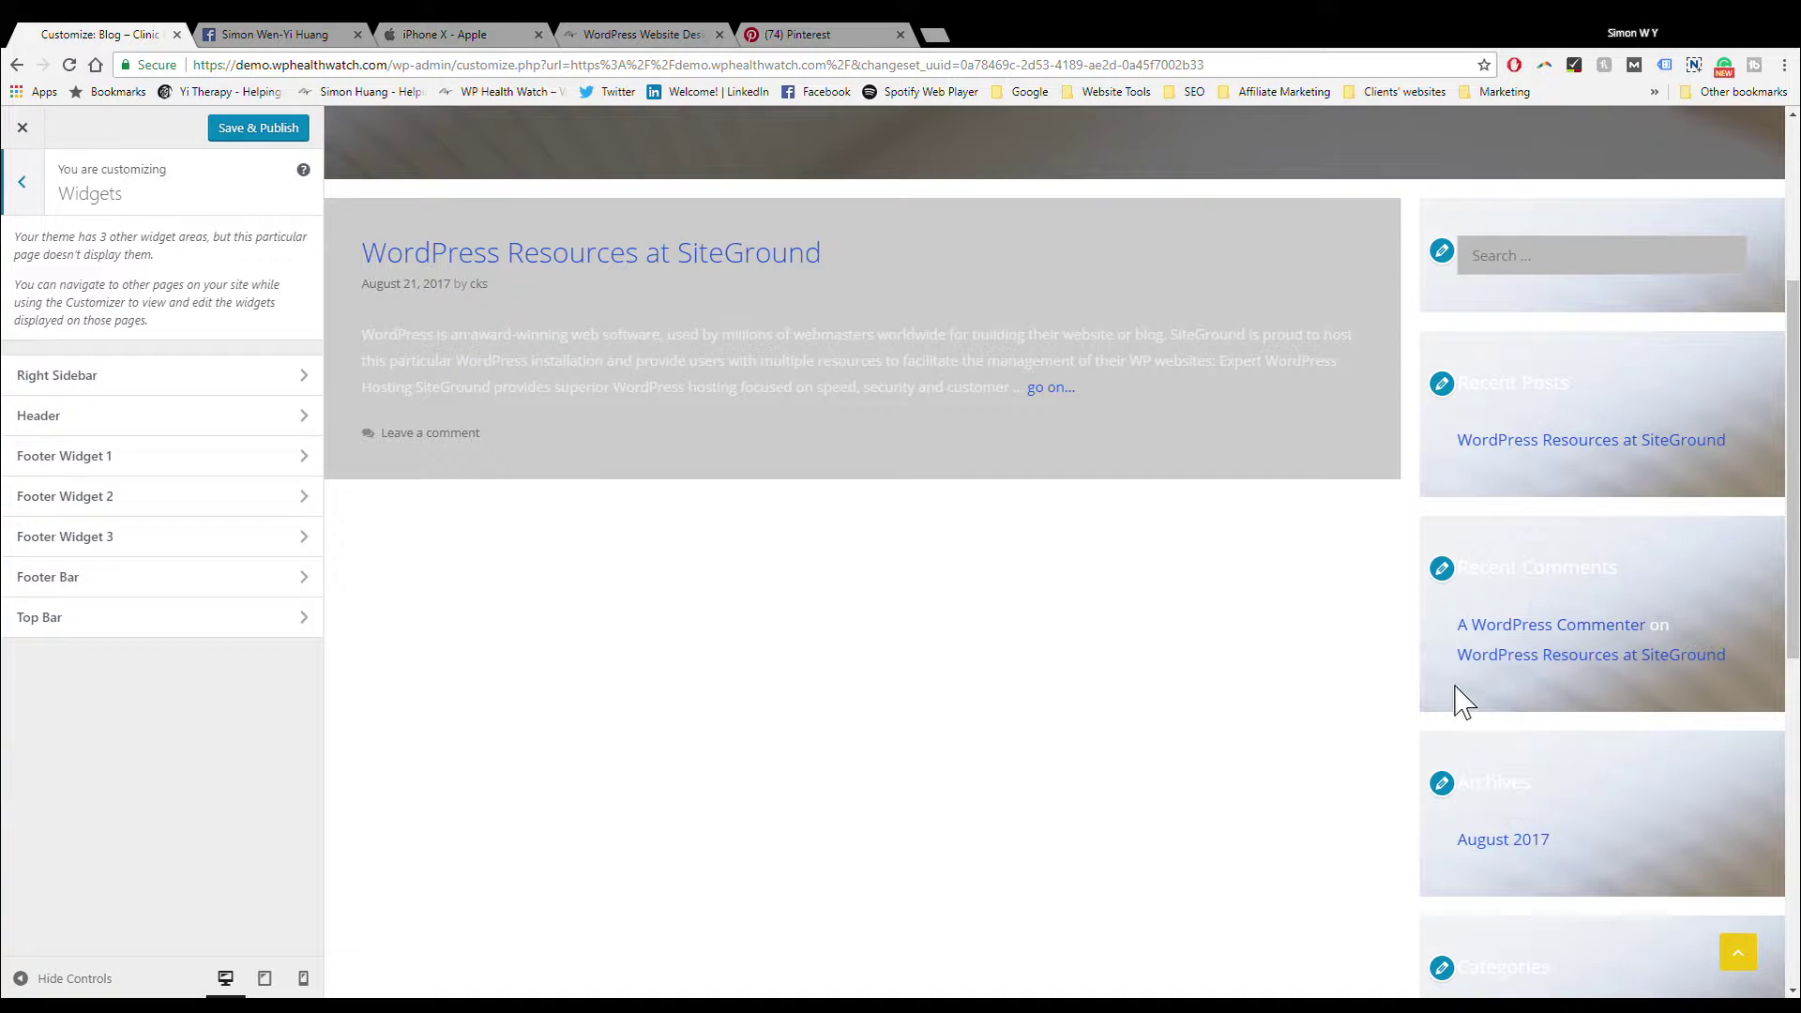
click(247, 377)
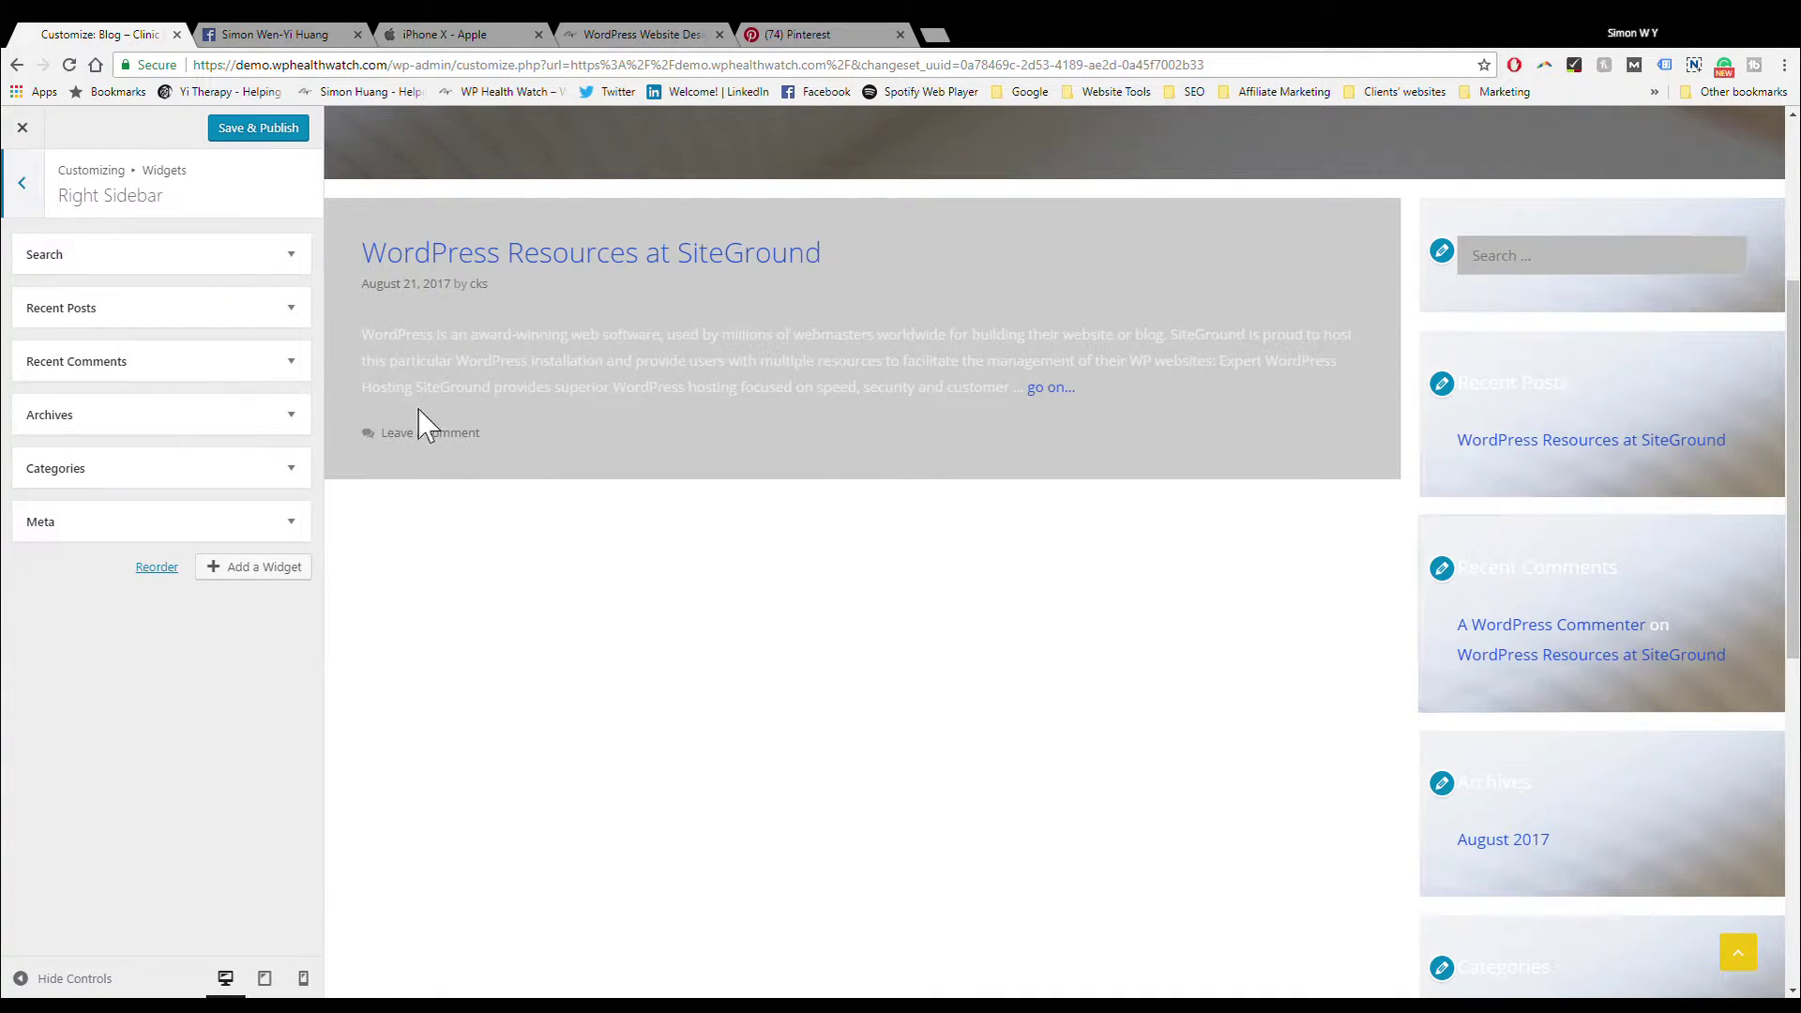
scroll(1415, 482, up, 3)
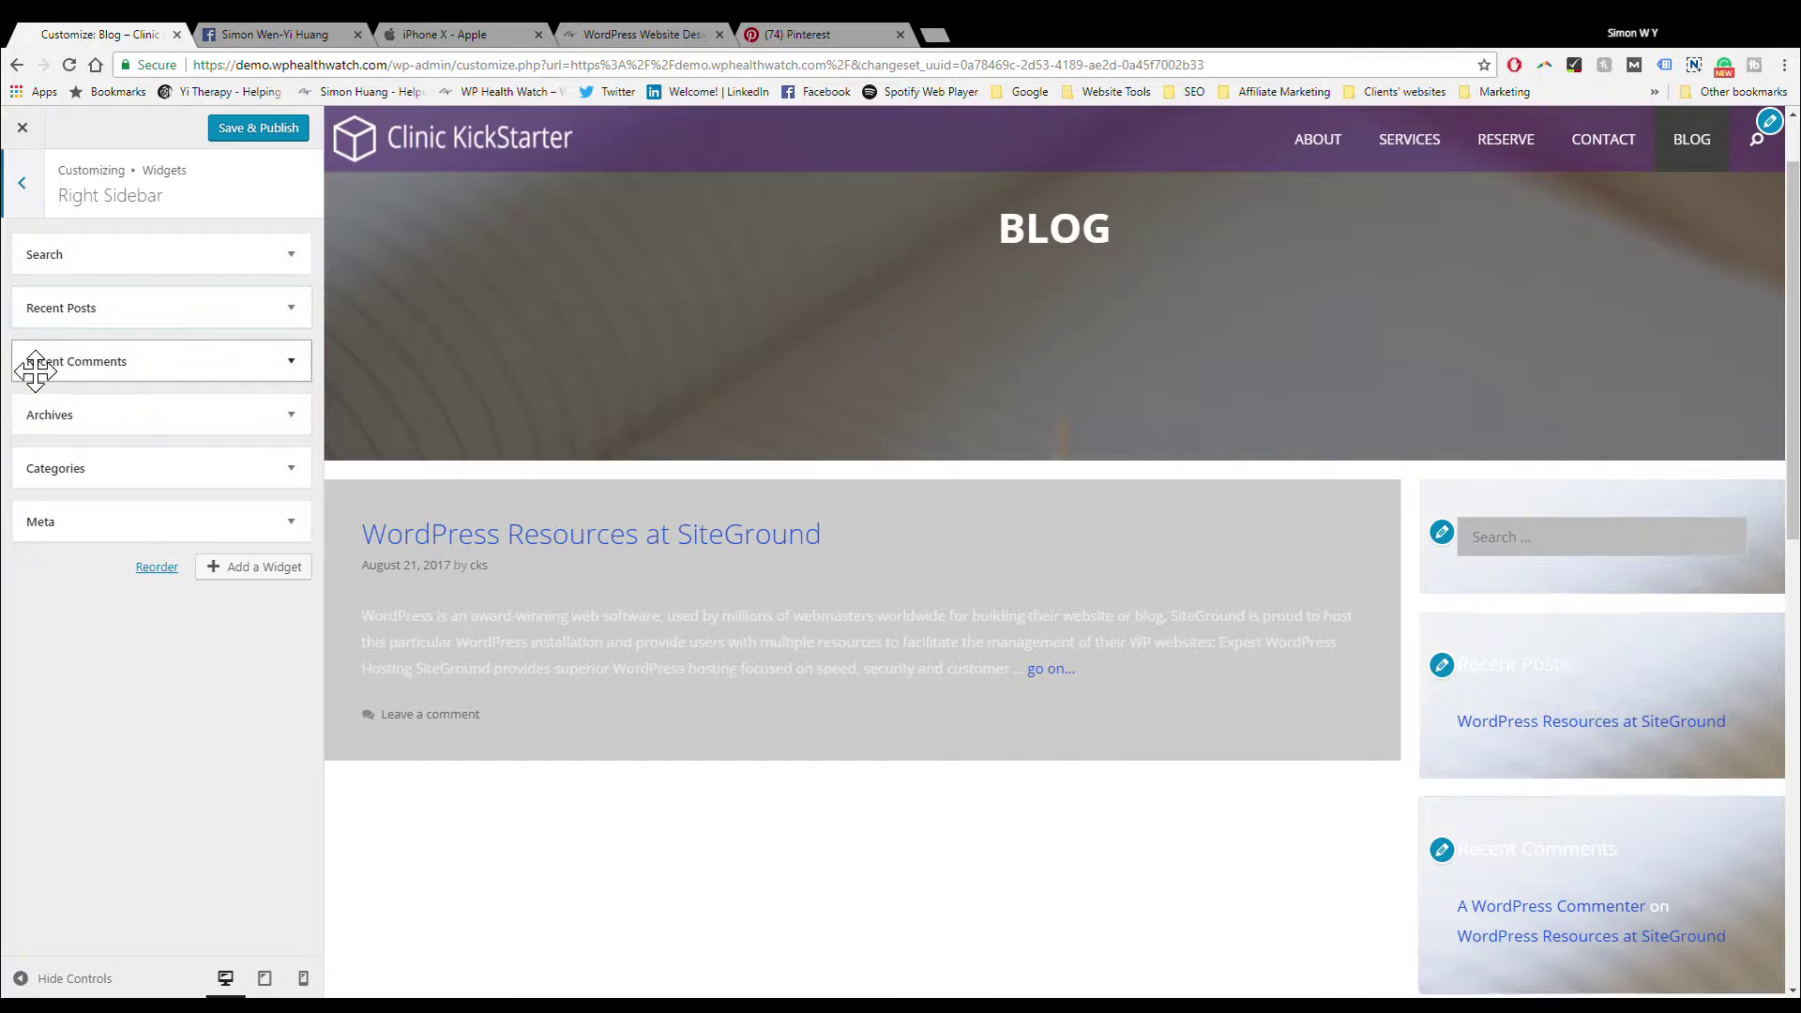
scroll(350, 548, down, 3)
scroll(1255, 708, down, 7)
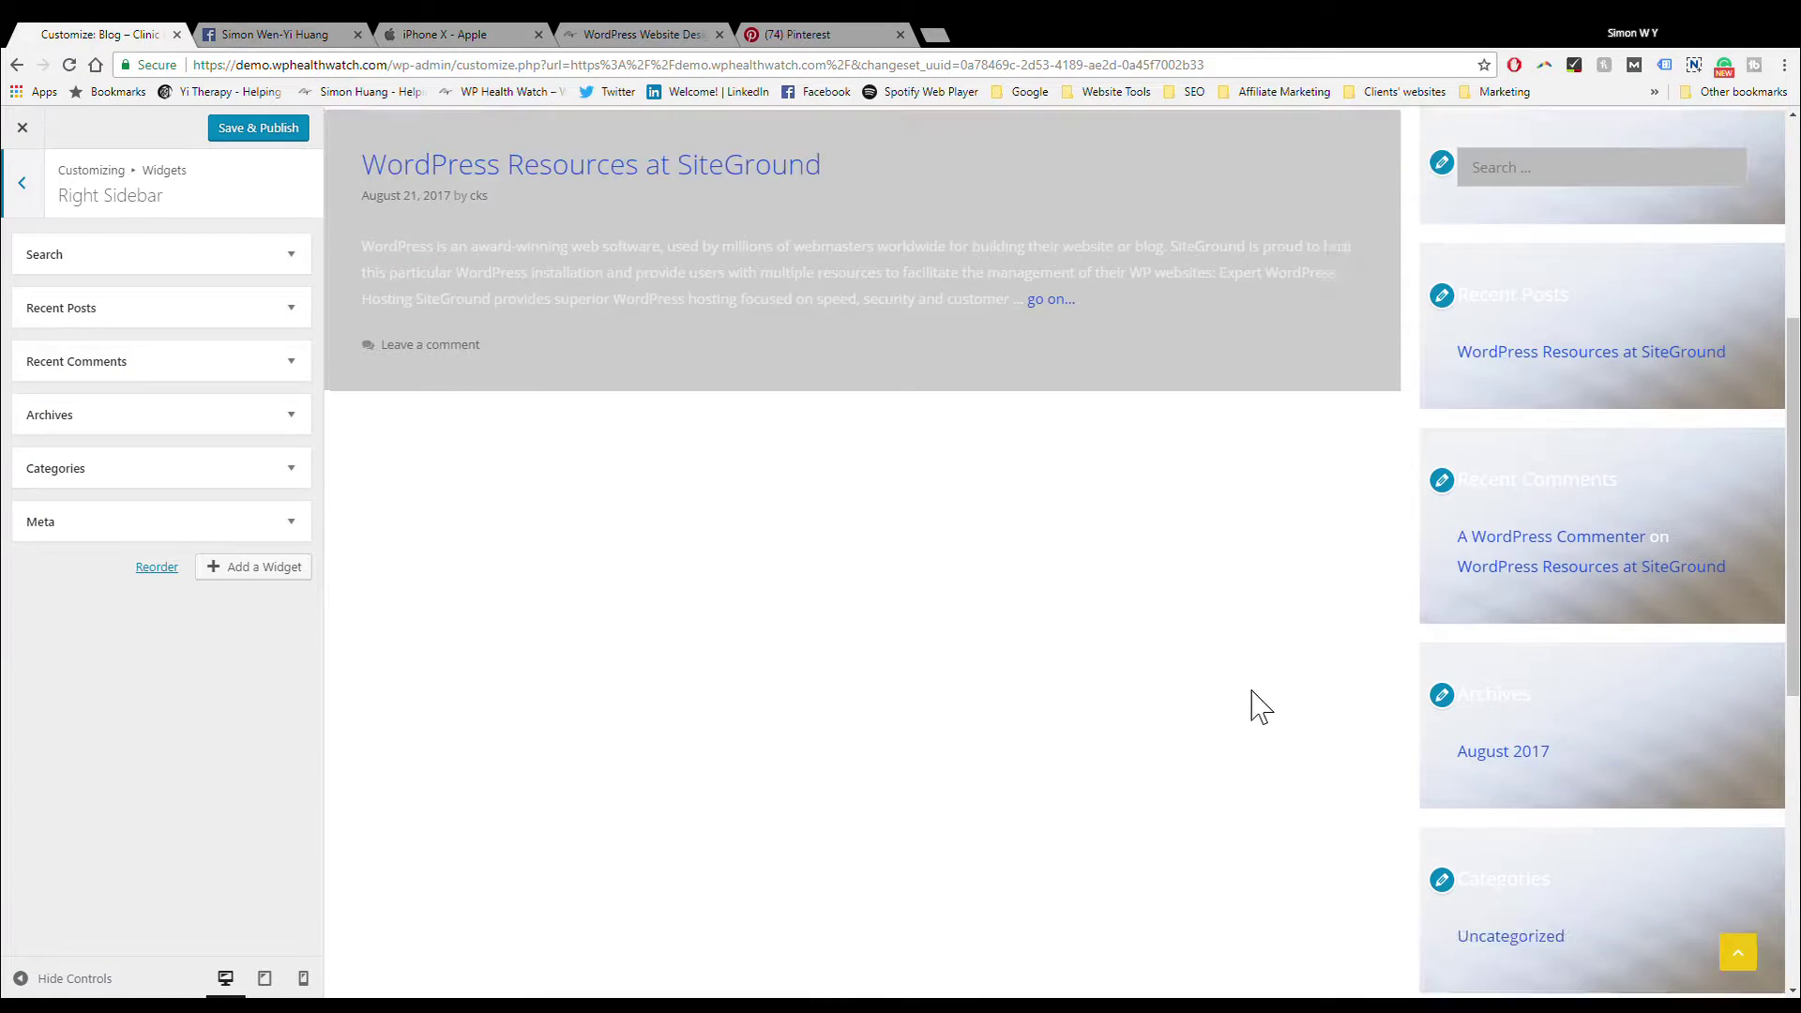
scroll(1519, 760, up, 3)
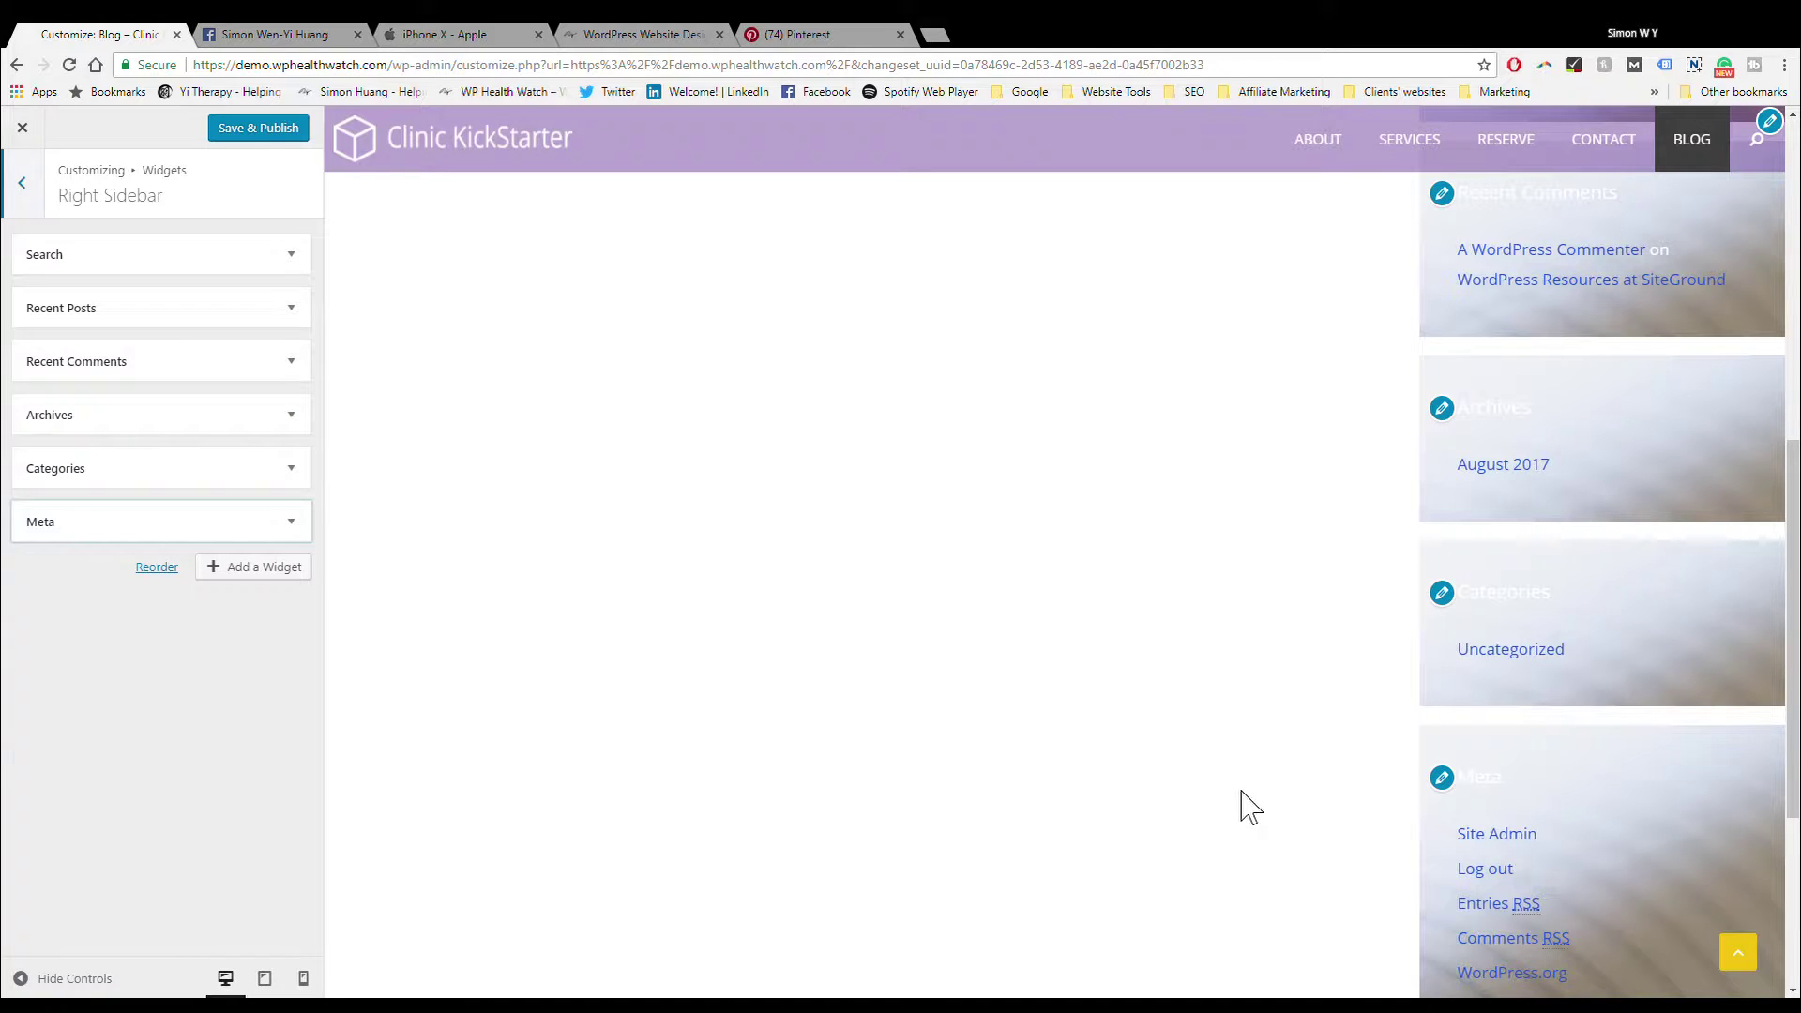
scroll(1537, 676, up, 5)
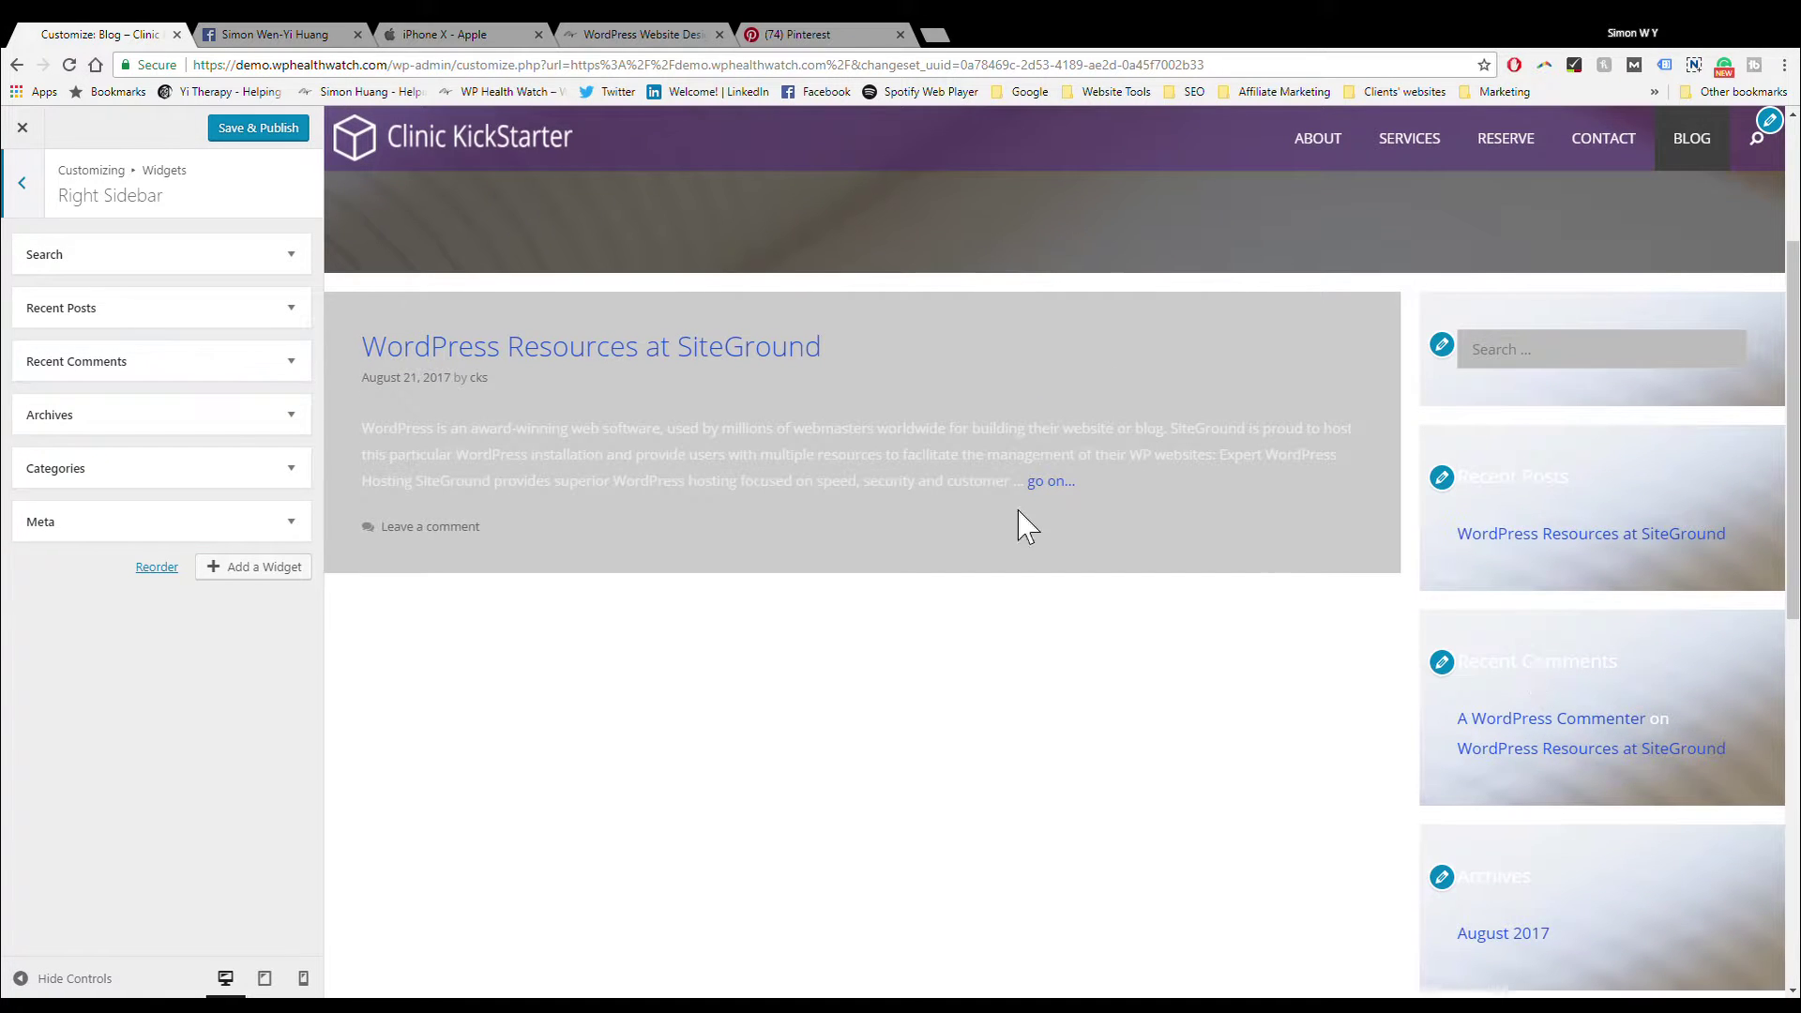
Step: Remove the Recent Comments, Archives, Categories and Meta widgets from the Right Sidebar
click(291, 361)
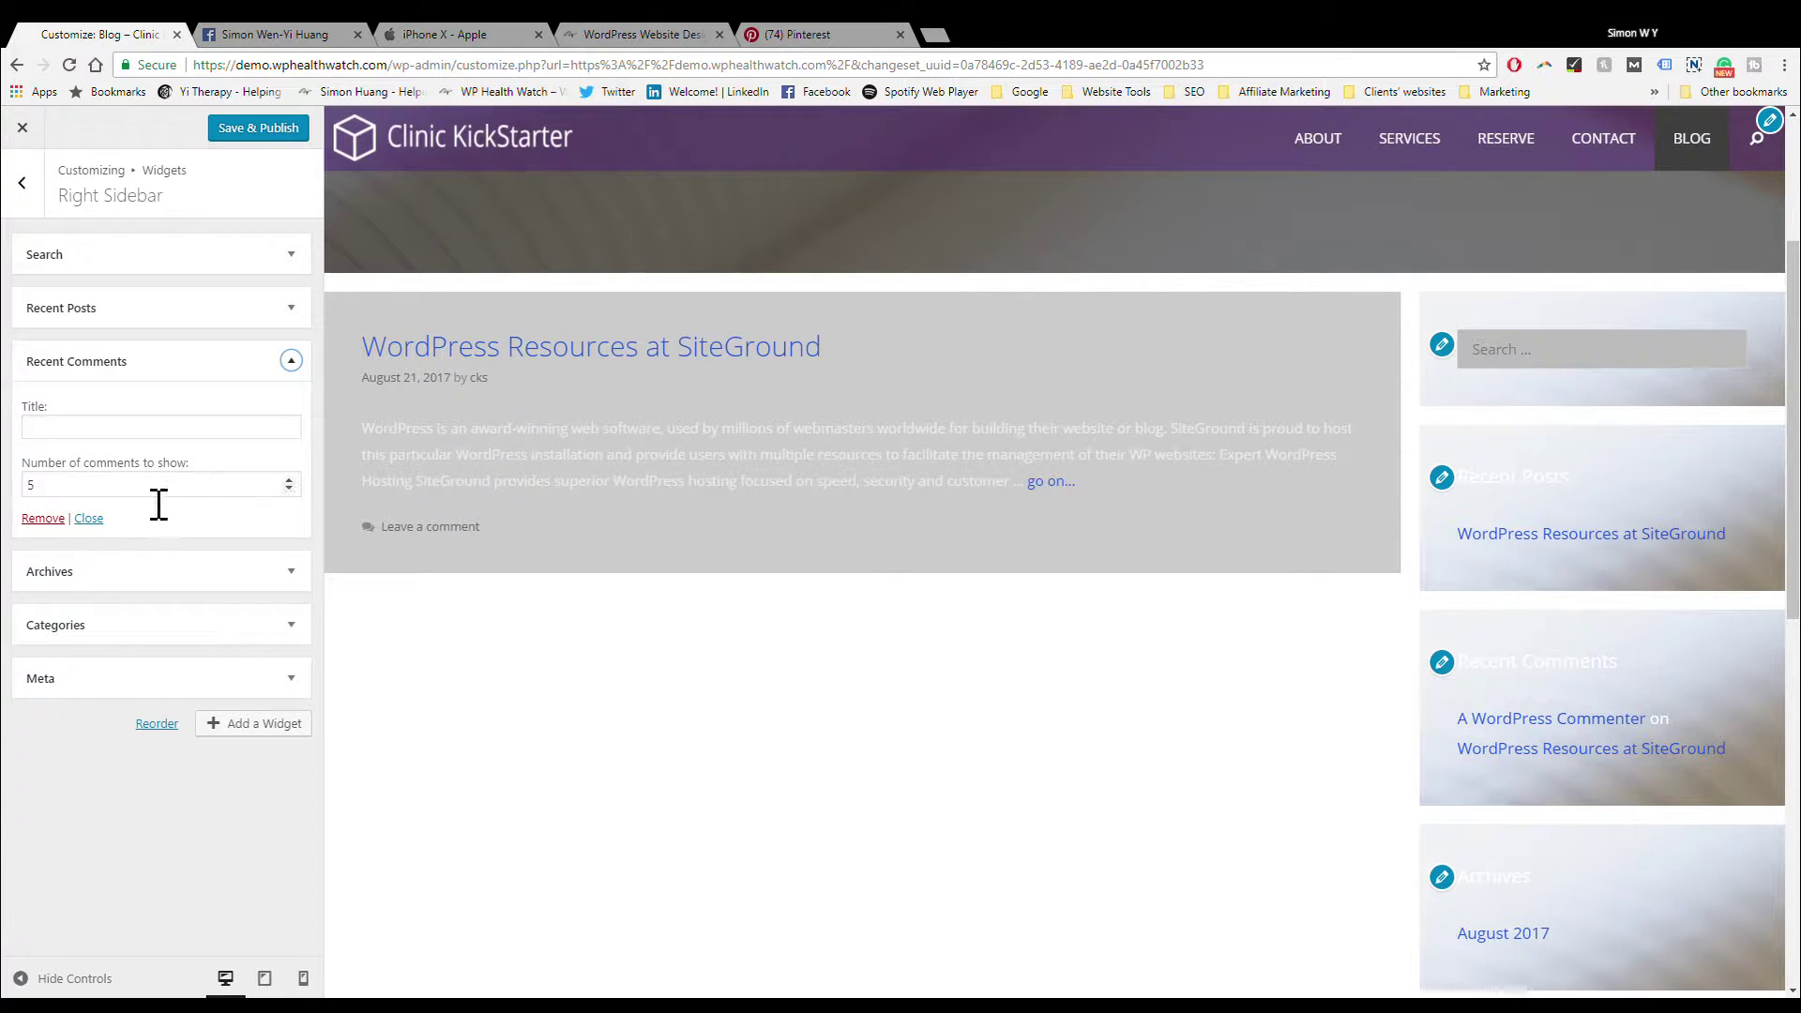
click(33, 517)
click(291, 361)
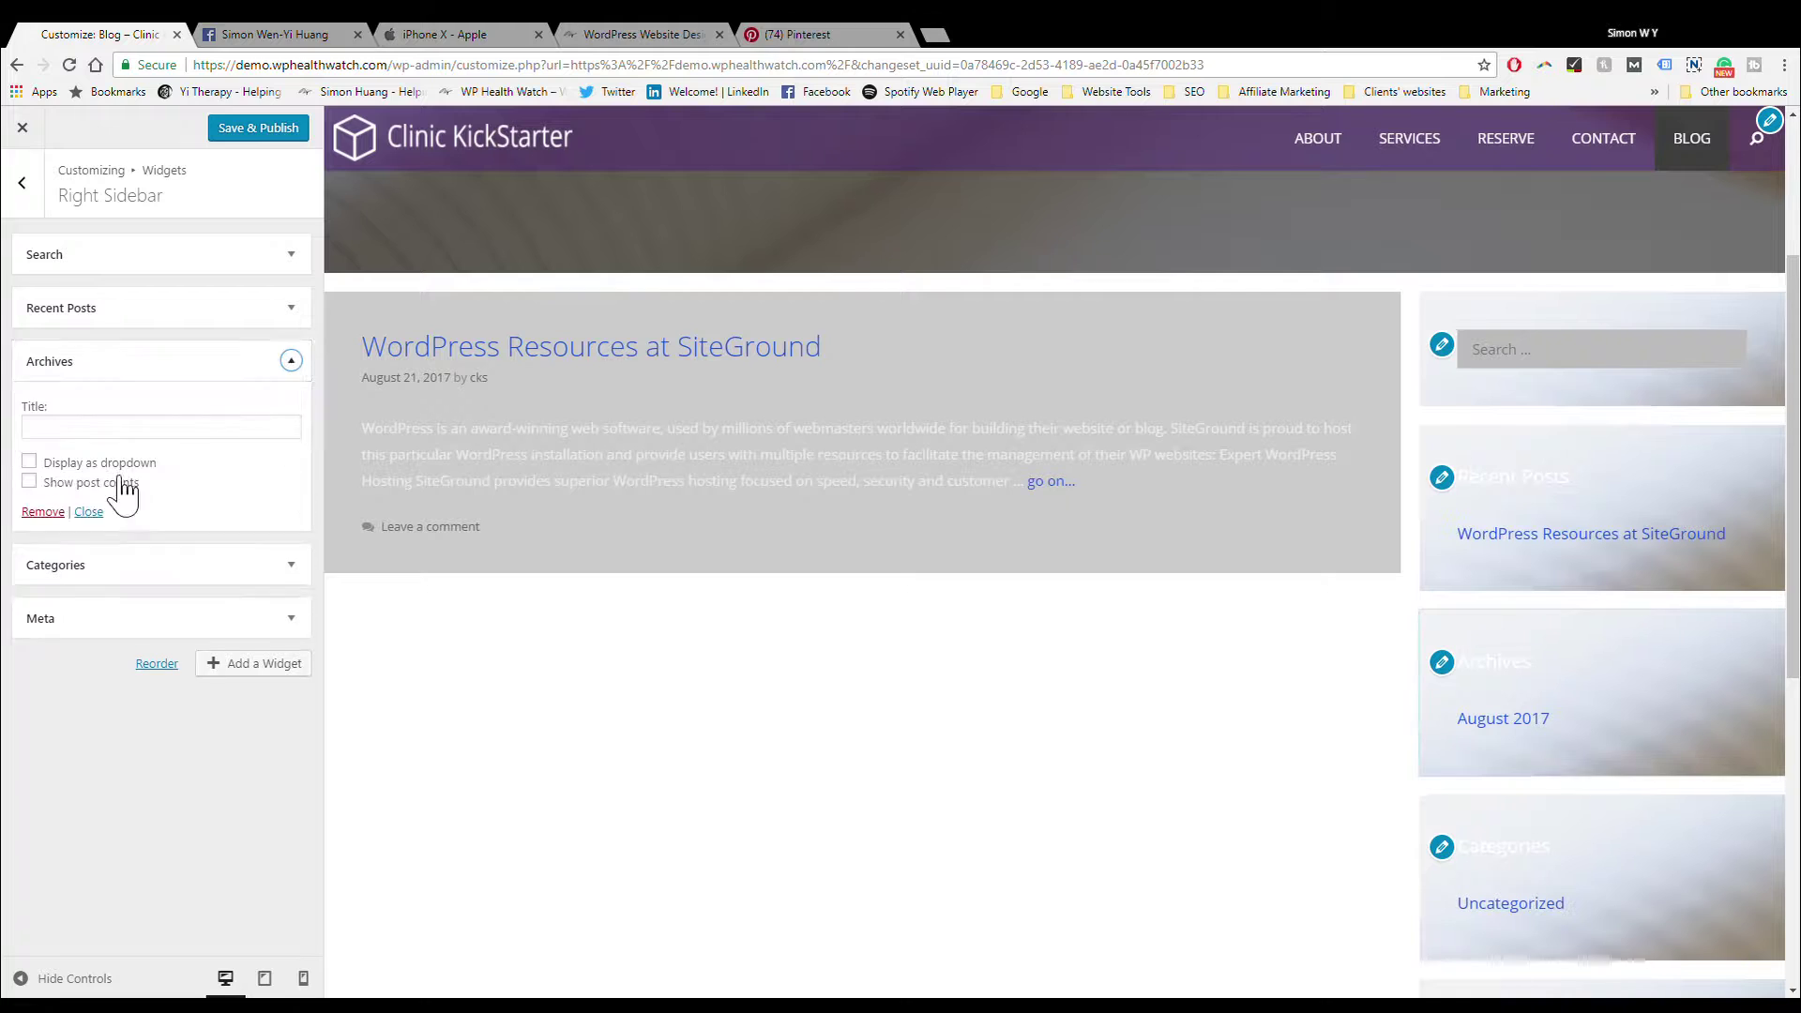
click(82, 512)
click(291, 362)
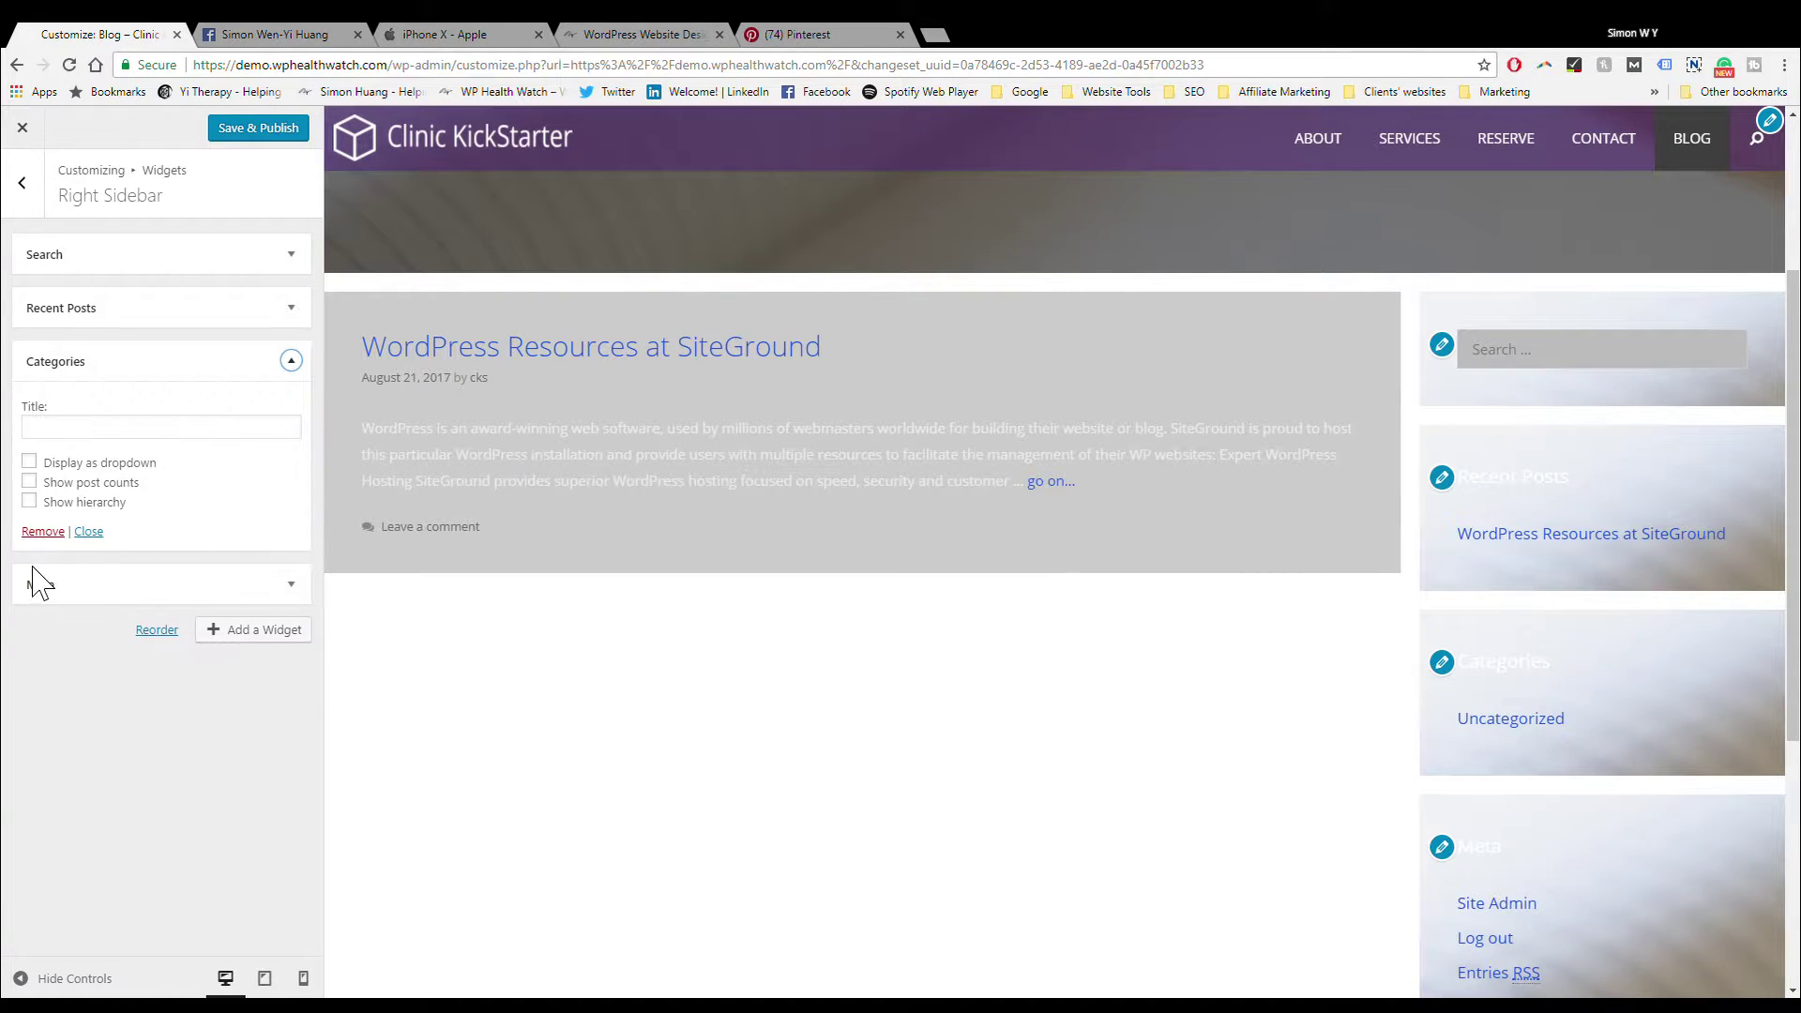
click(47, 536)
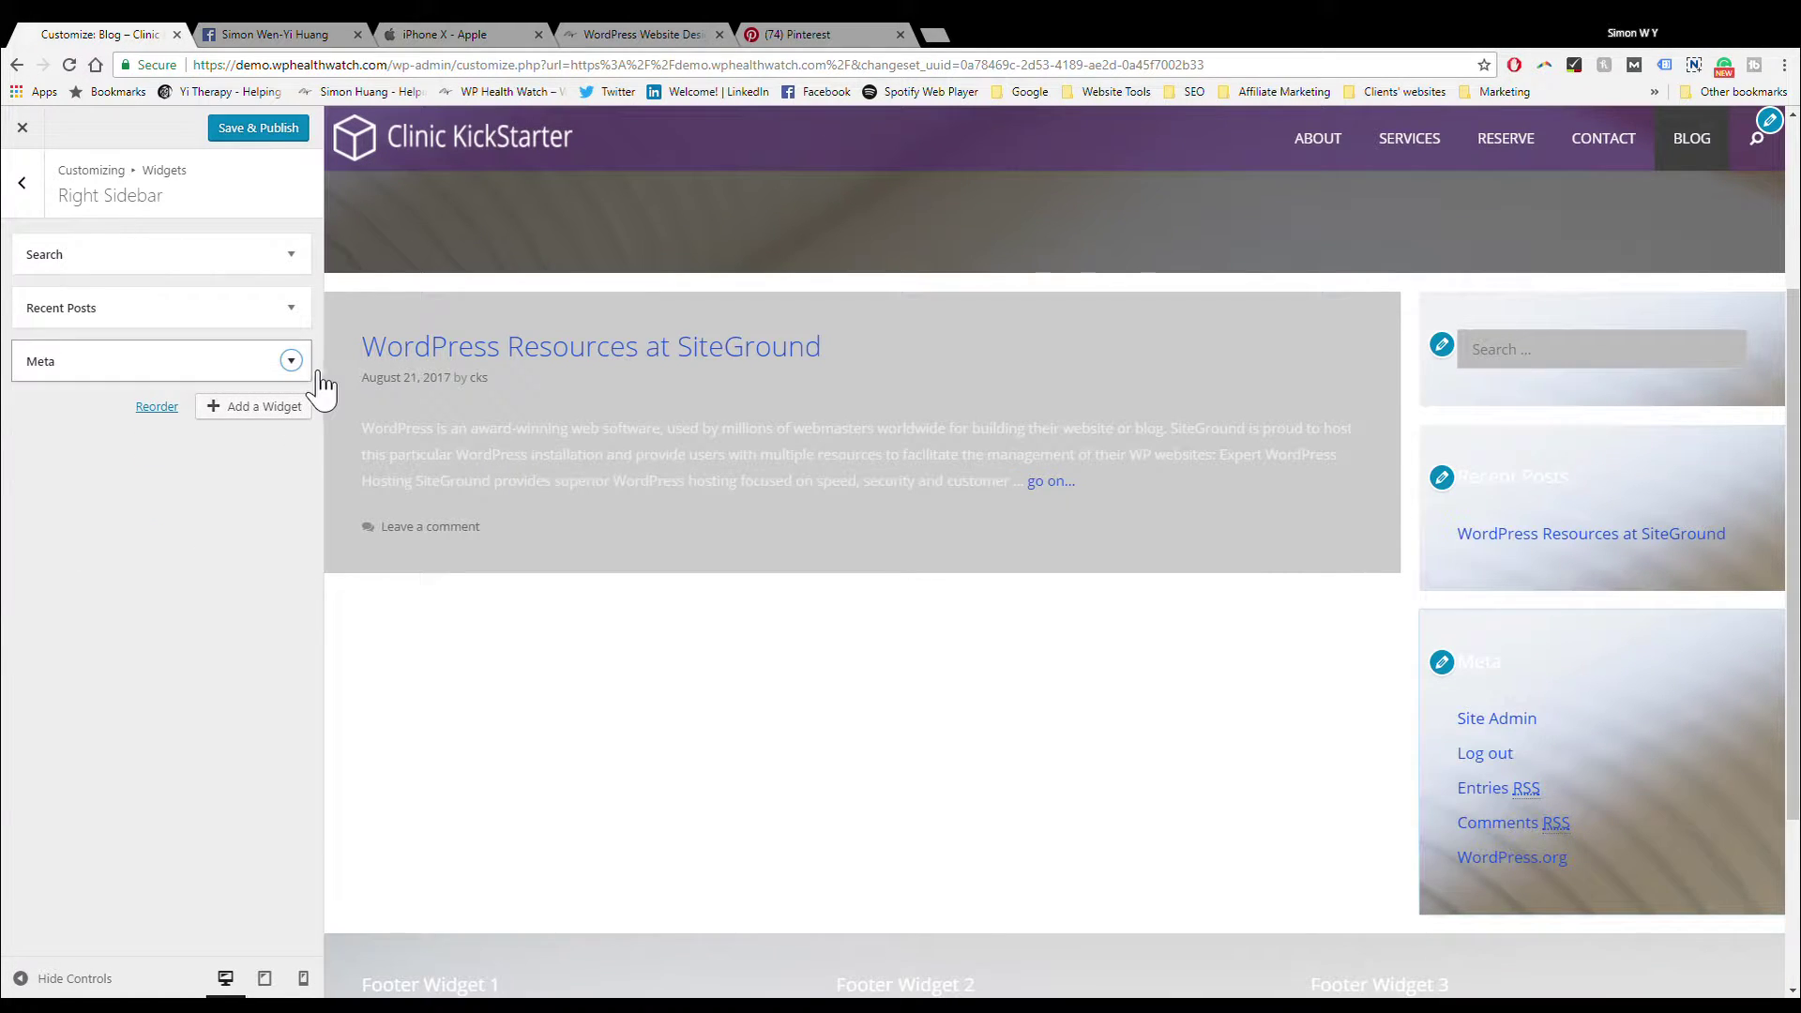
click(309, 368)
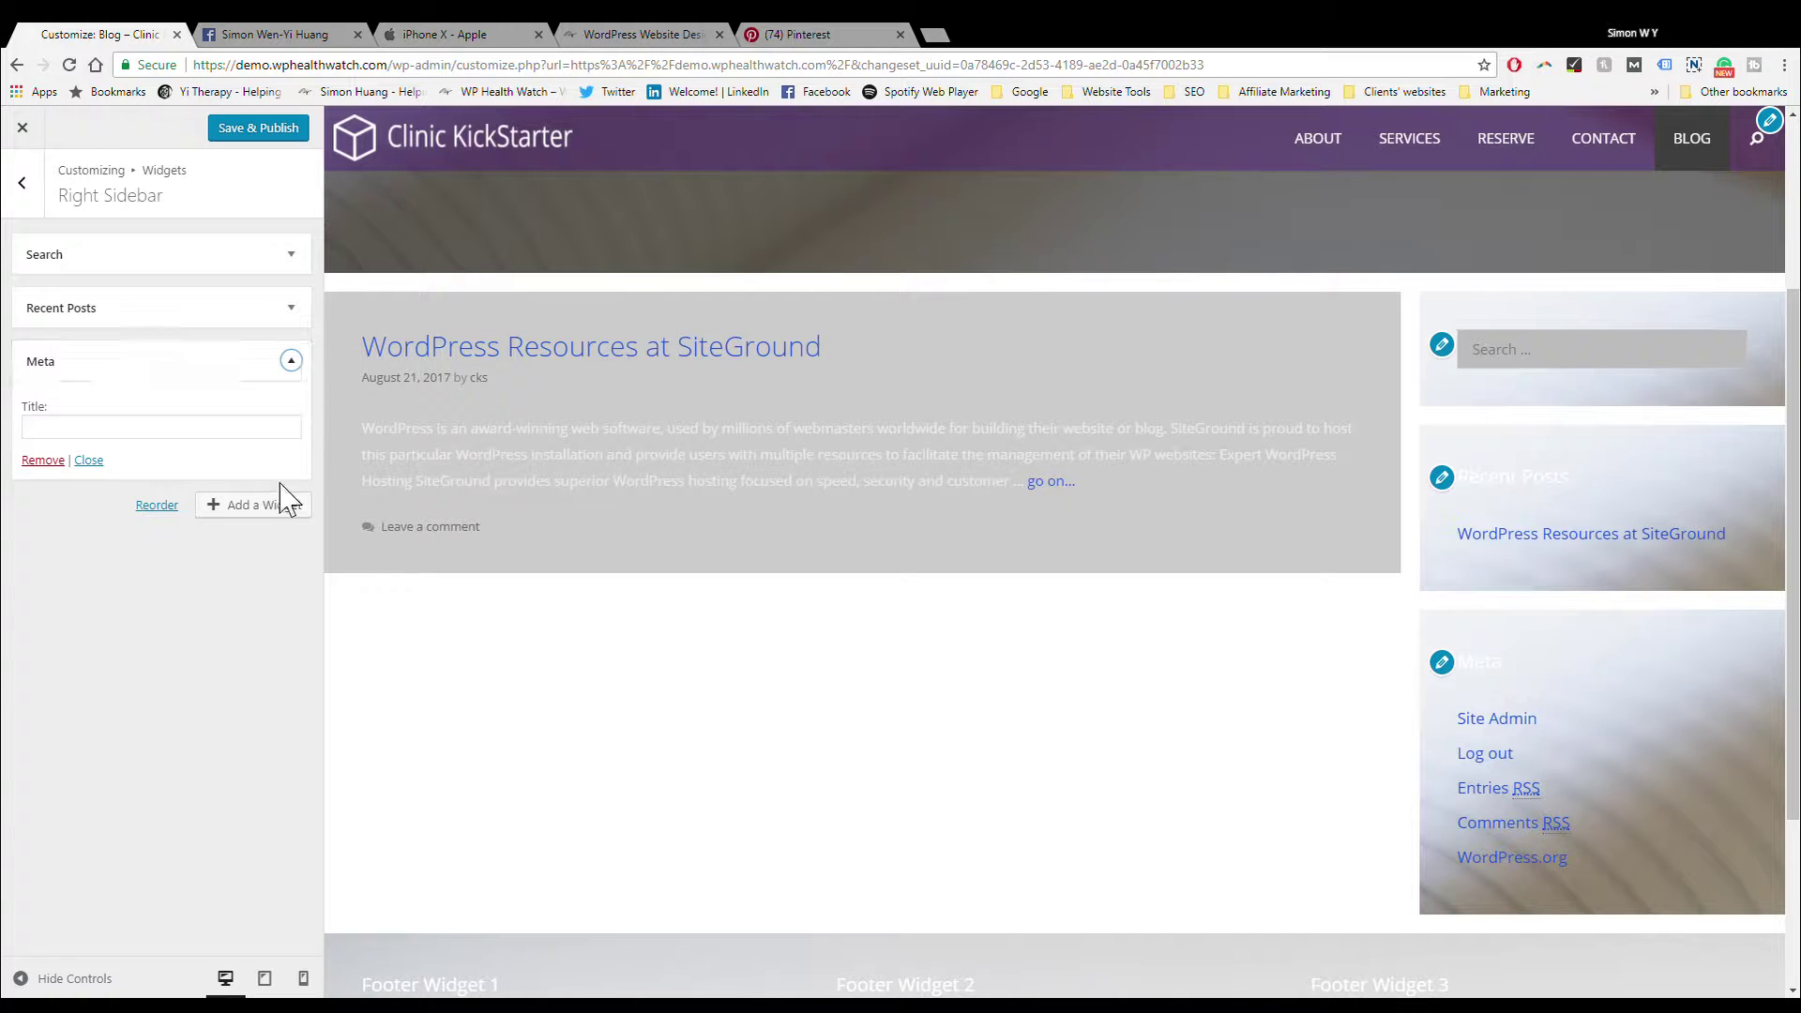
click(44, 462)
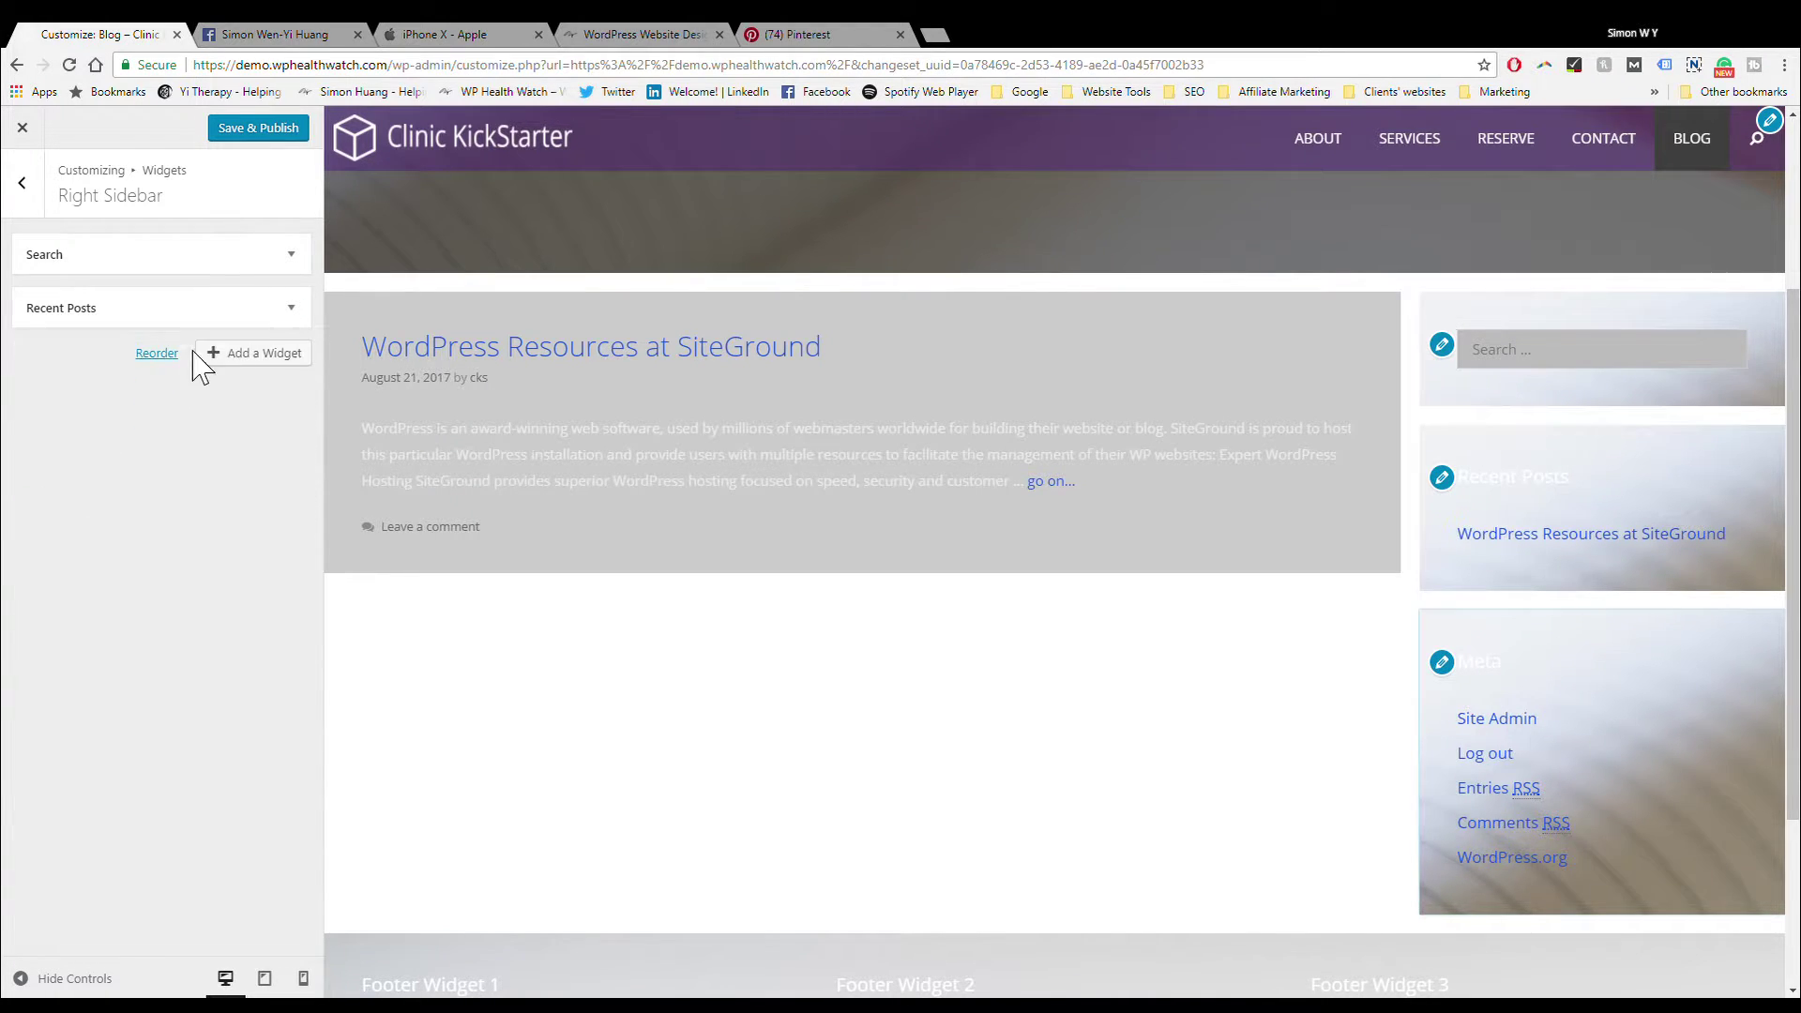
Step: Add a Calendar widget to the Right Sidebar and title it "Calendar"
click(239, 356)
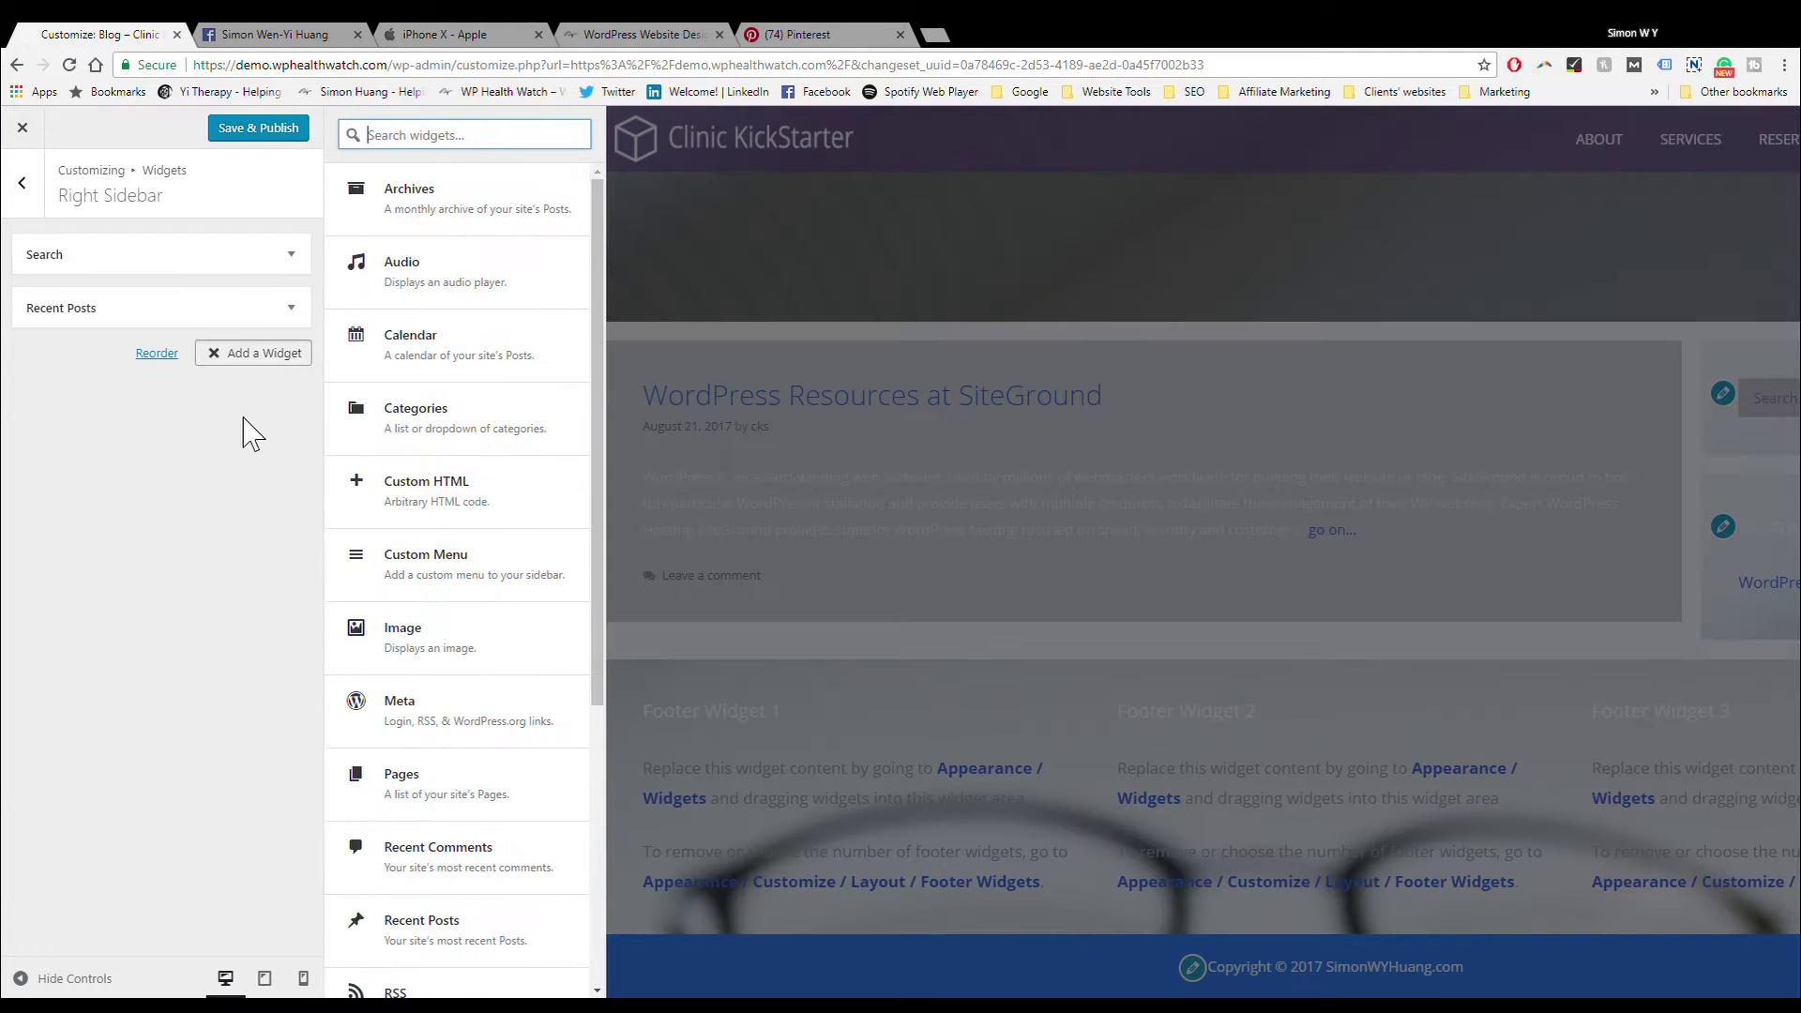
click(504, 349)
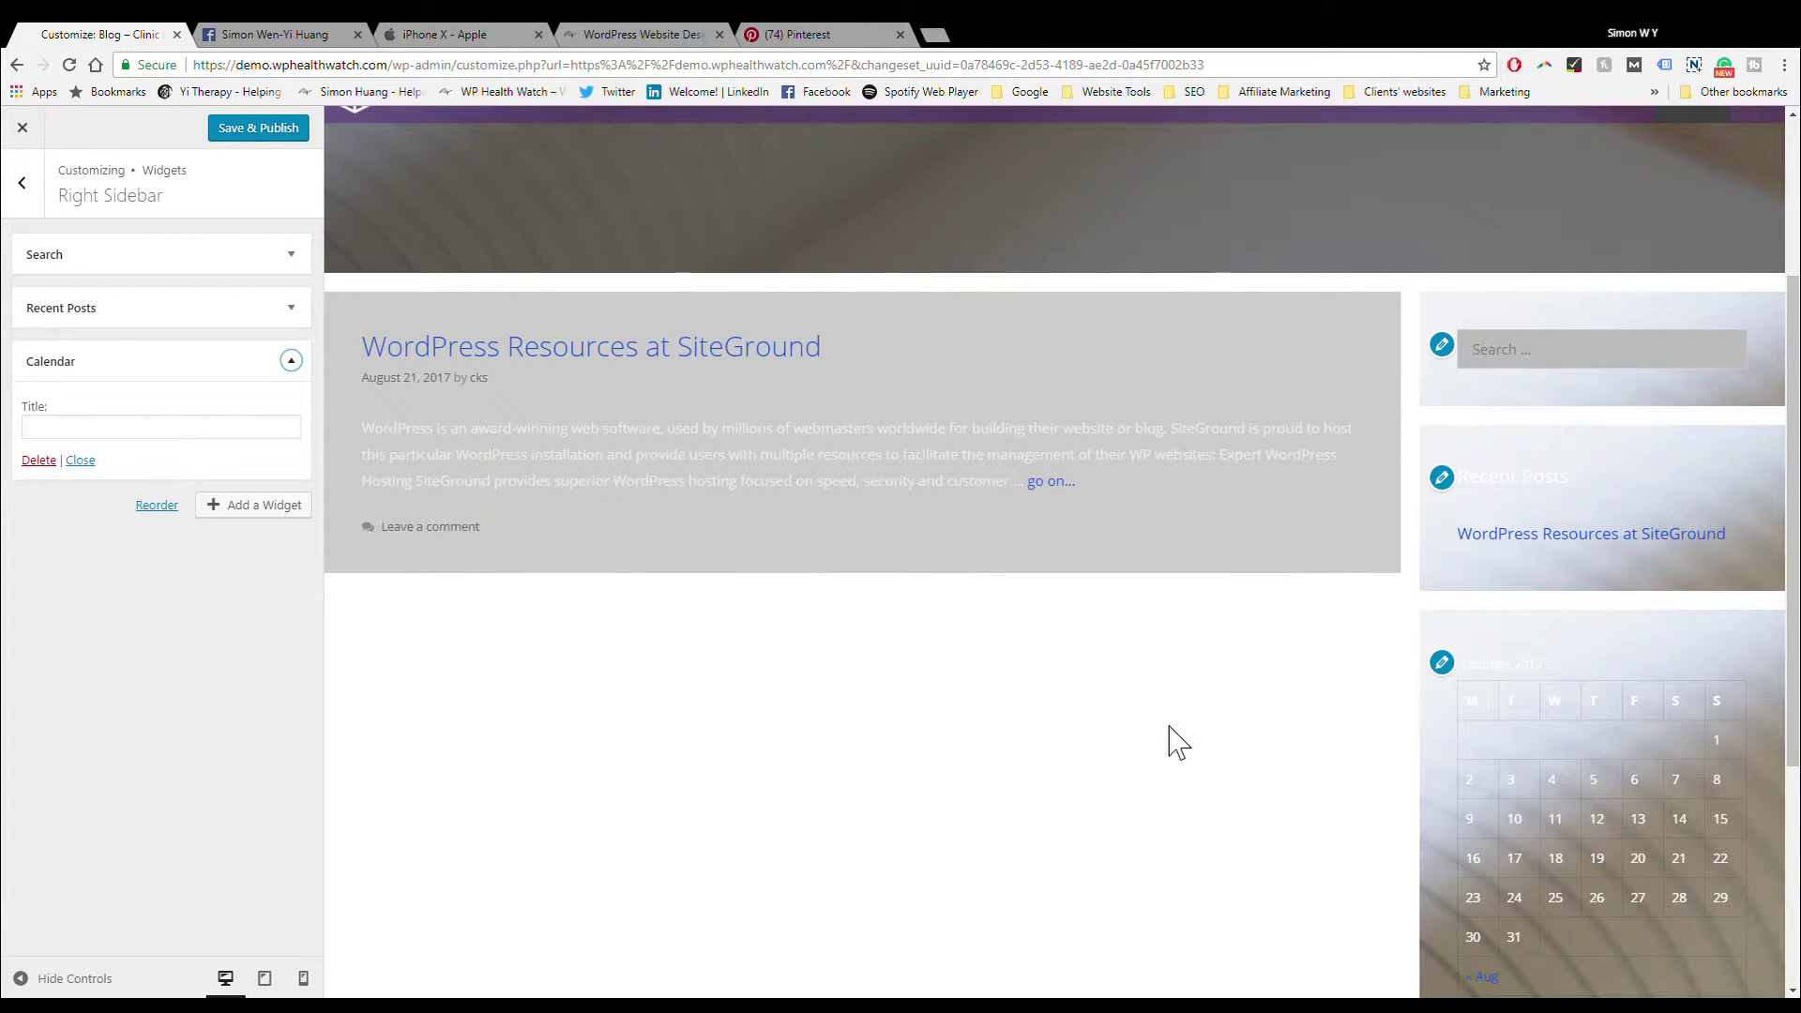
scroll(1387, 615, down, 2)
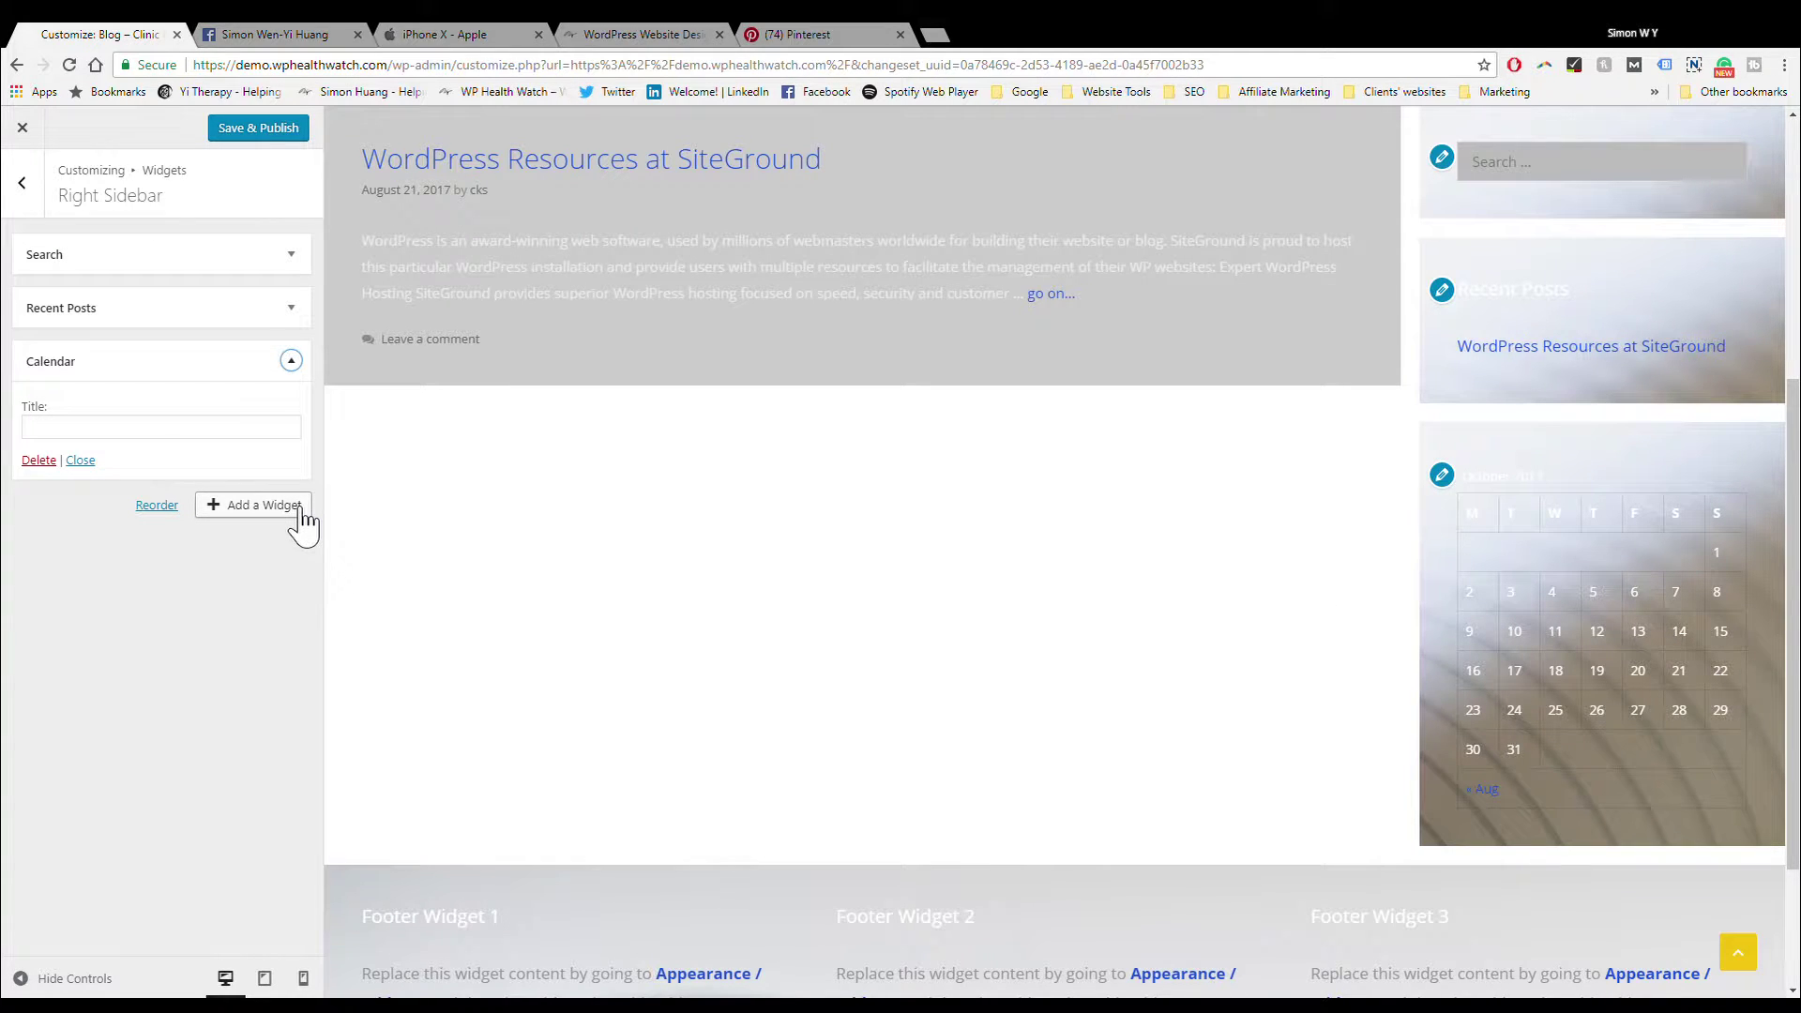
click(83, 433)
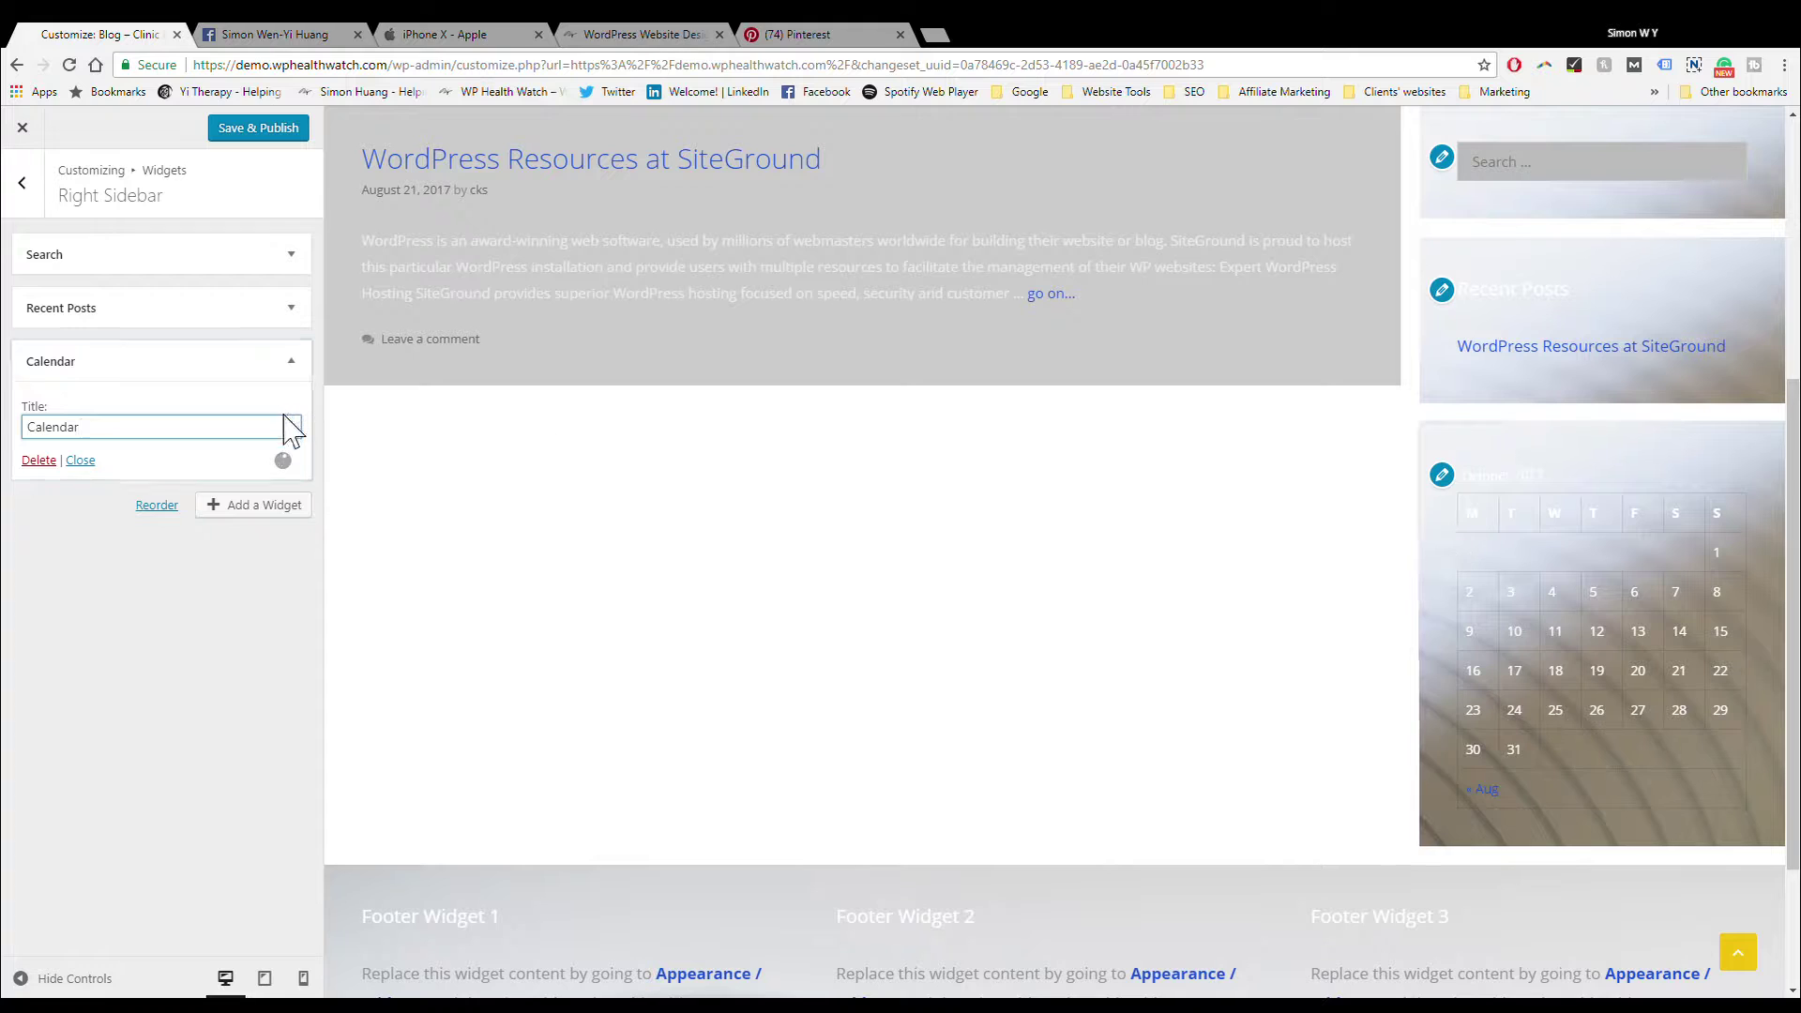
Step: Try a Pages widget in the Right Sidebar, check its page links in the preview, and delete the widget
click(248, 514)
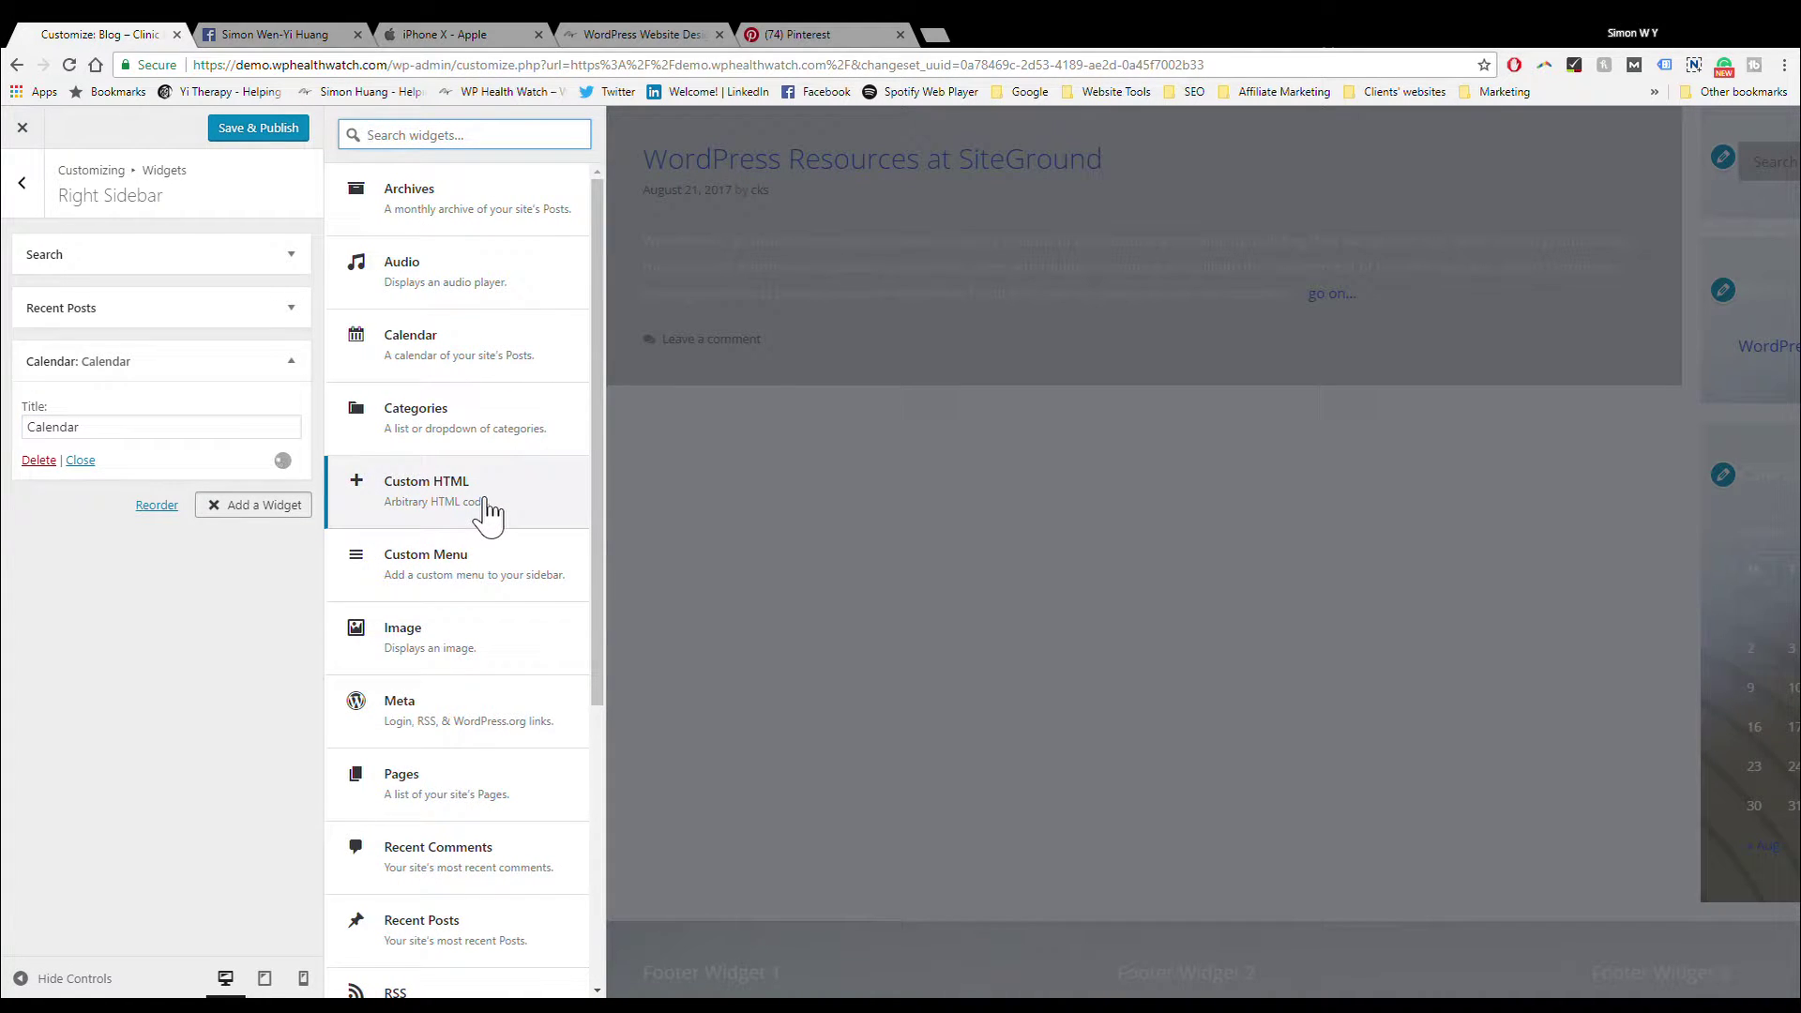
scroll(521, 460, down, 3)
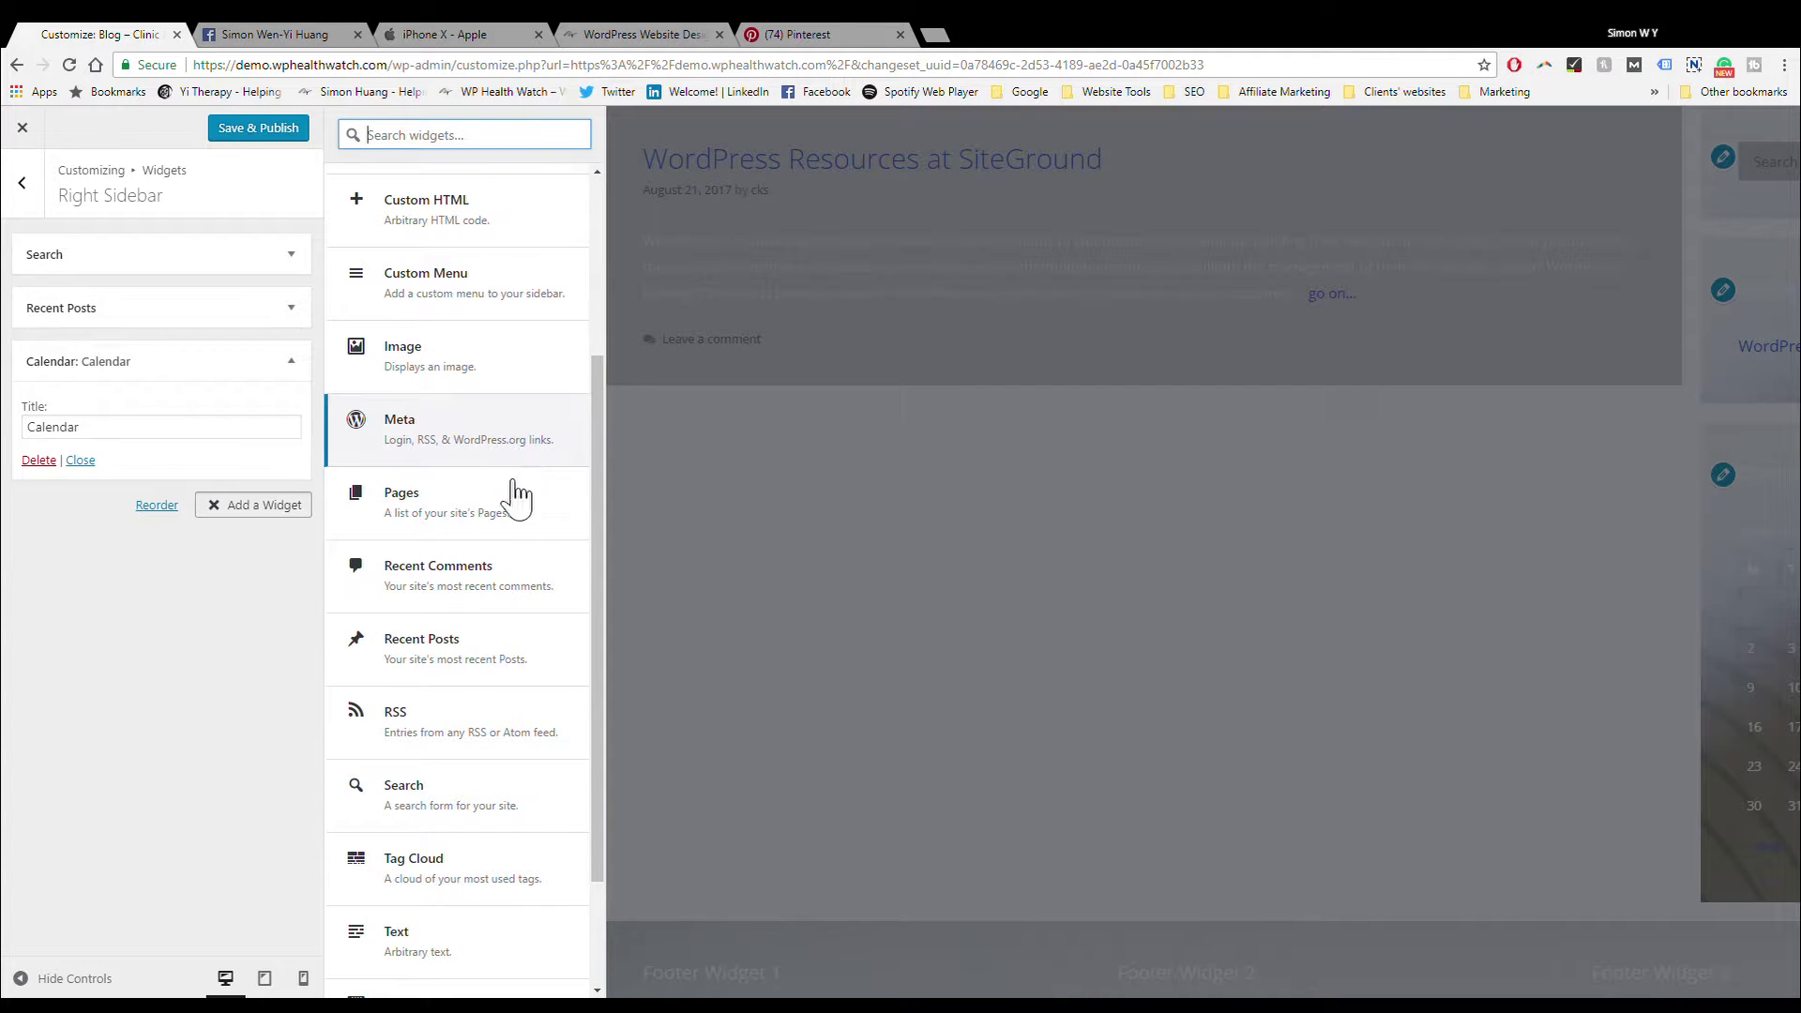
click(504, 554)
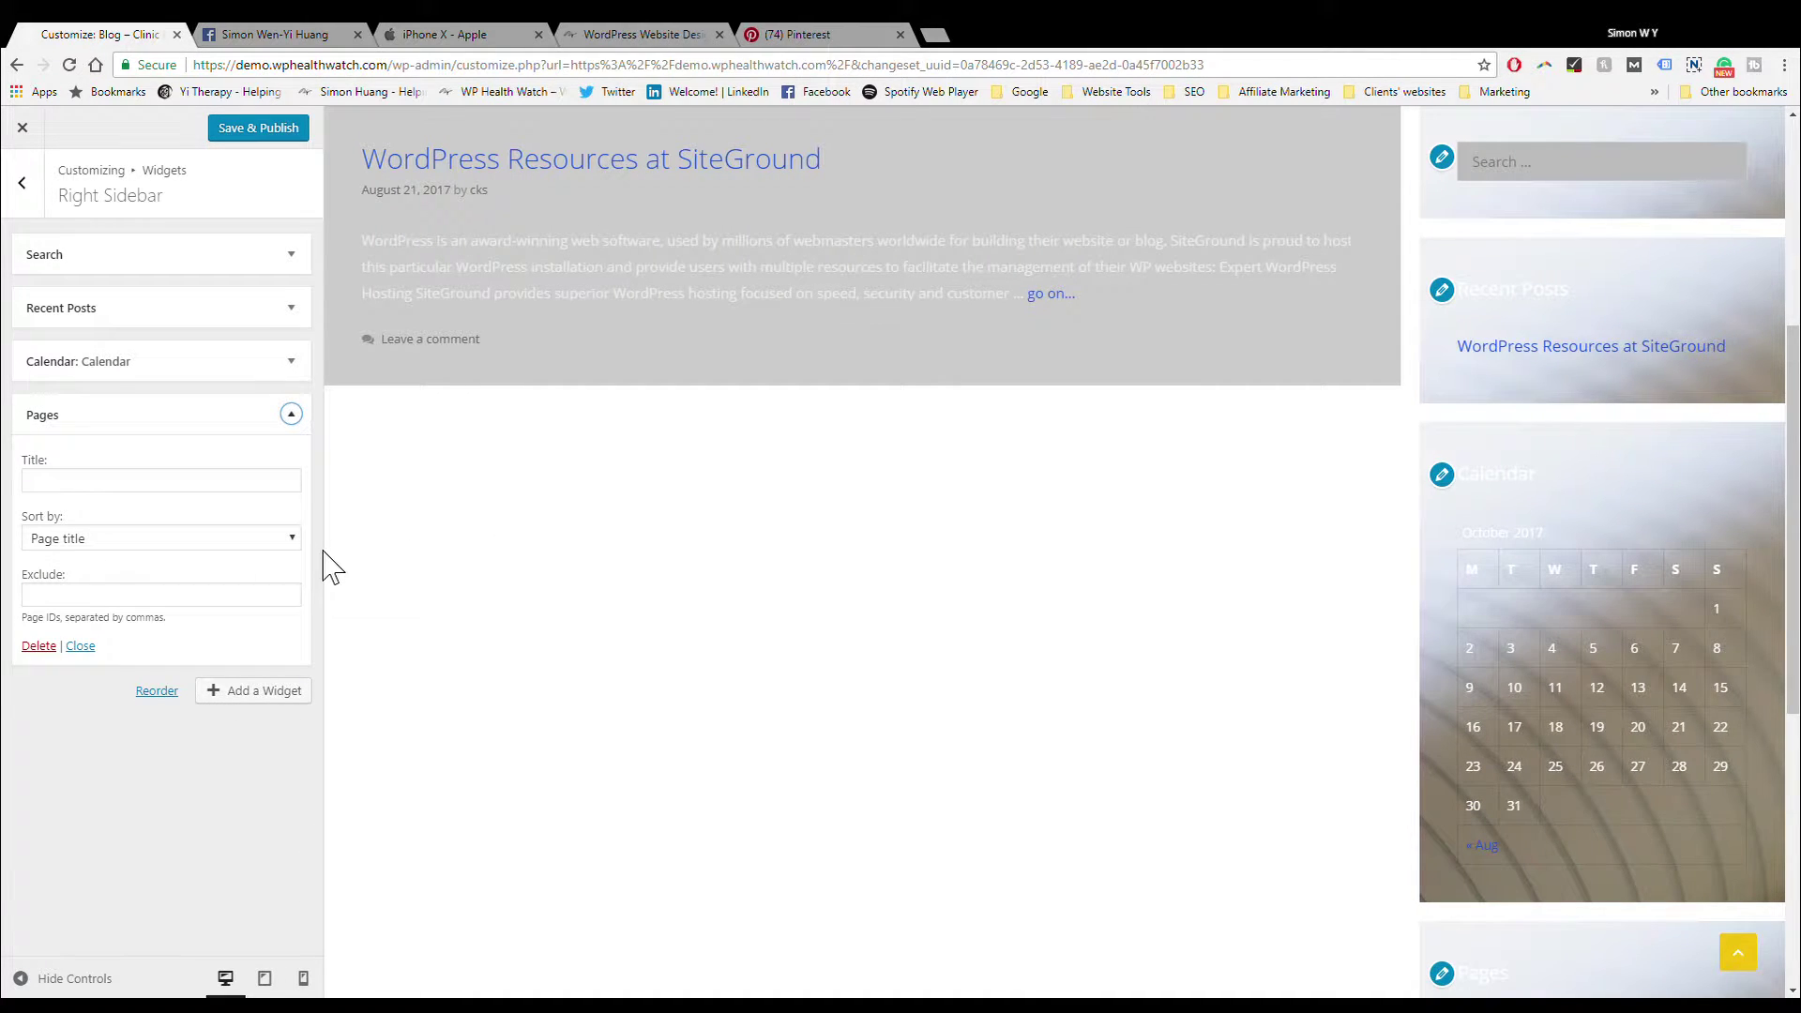
scroll(1203, 635, down, 3)
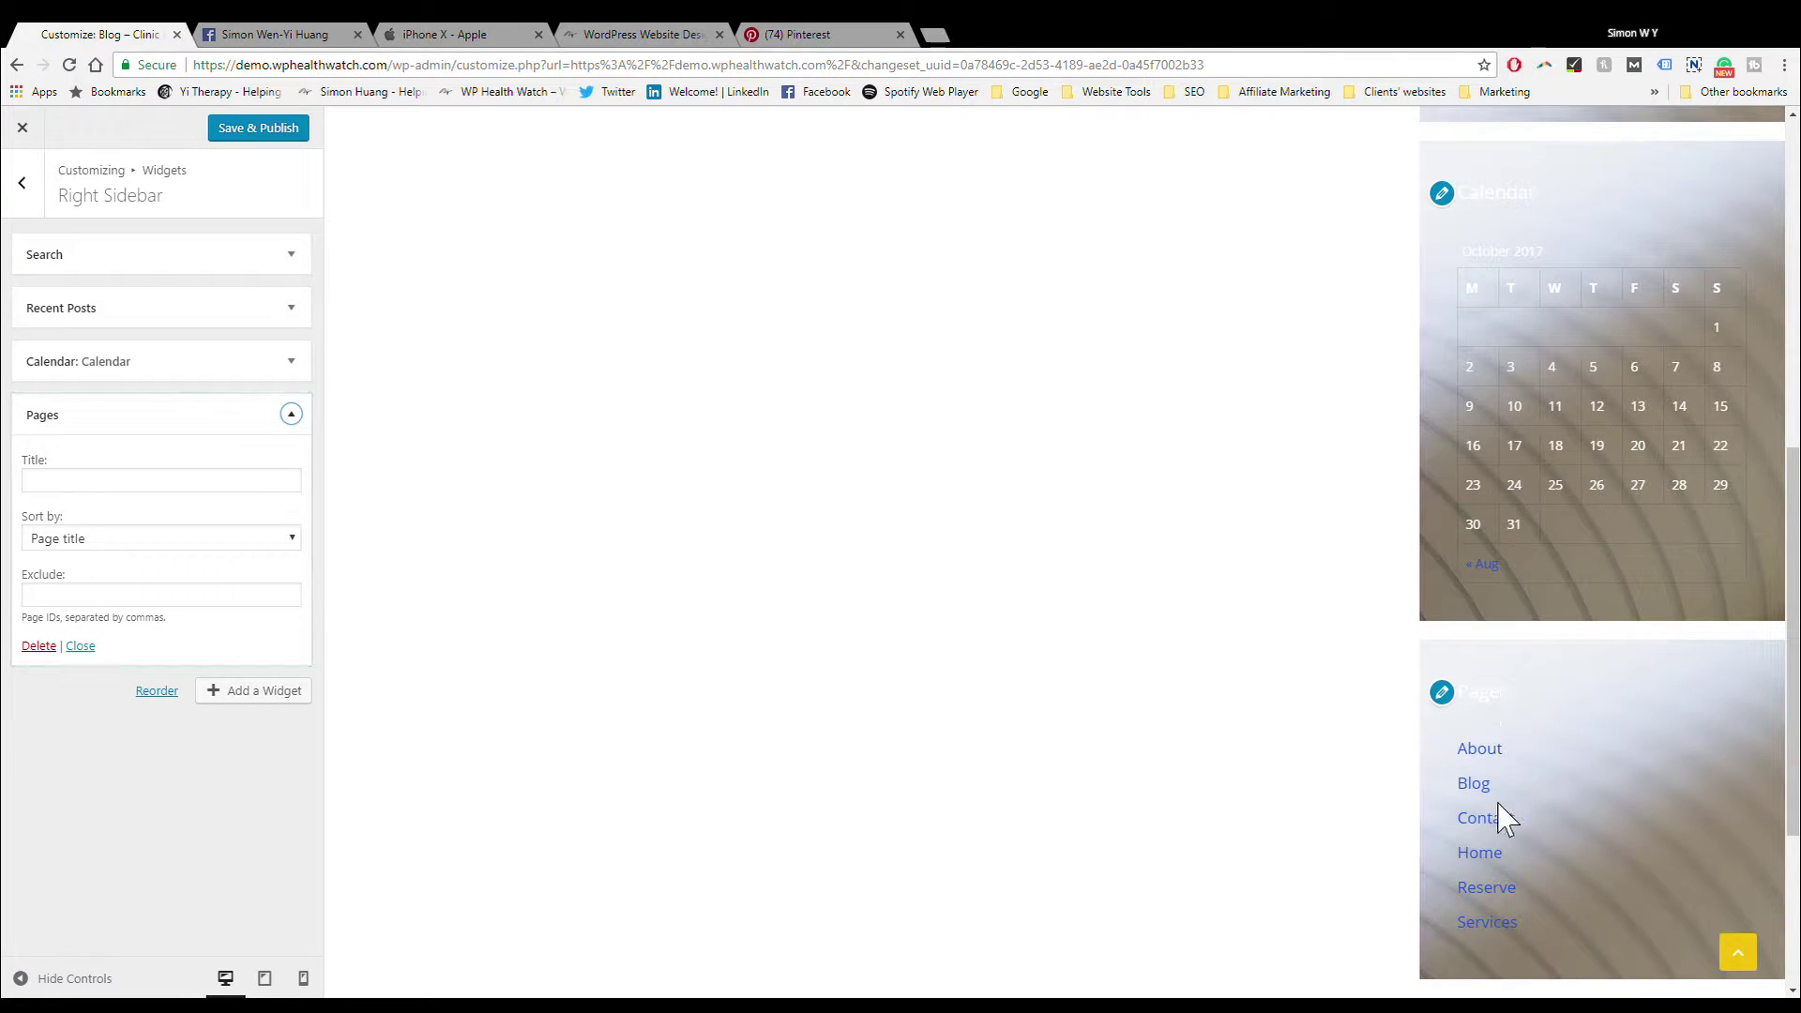
scroll(1512, 822, down, 2)
scroll(1516, 837, up, 3)
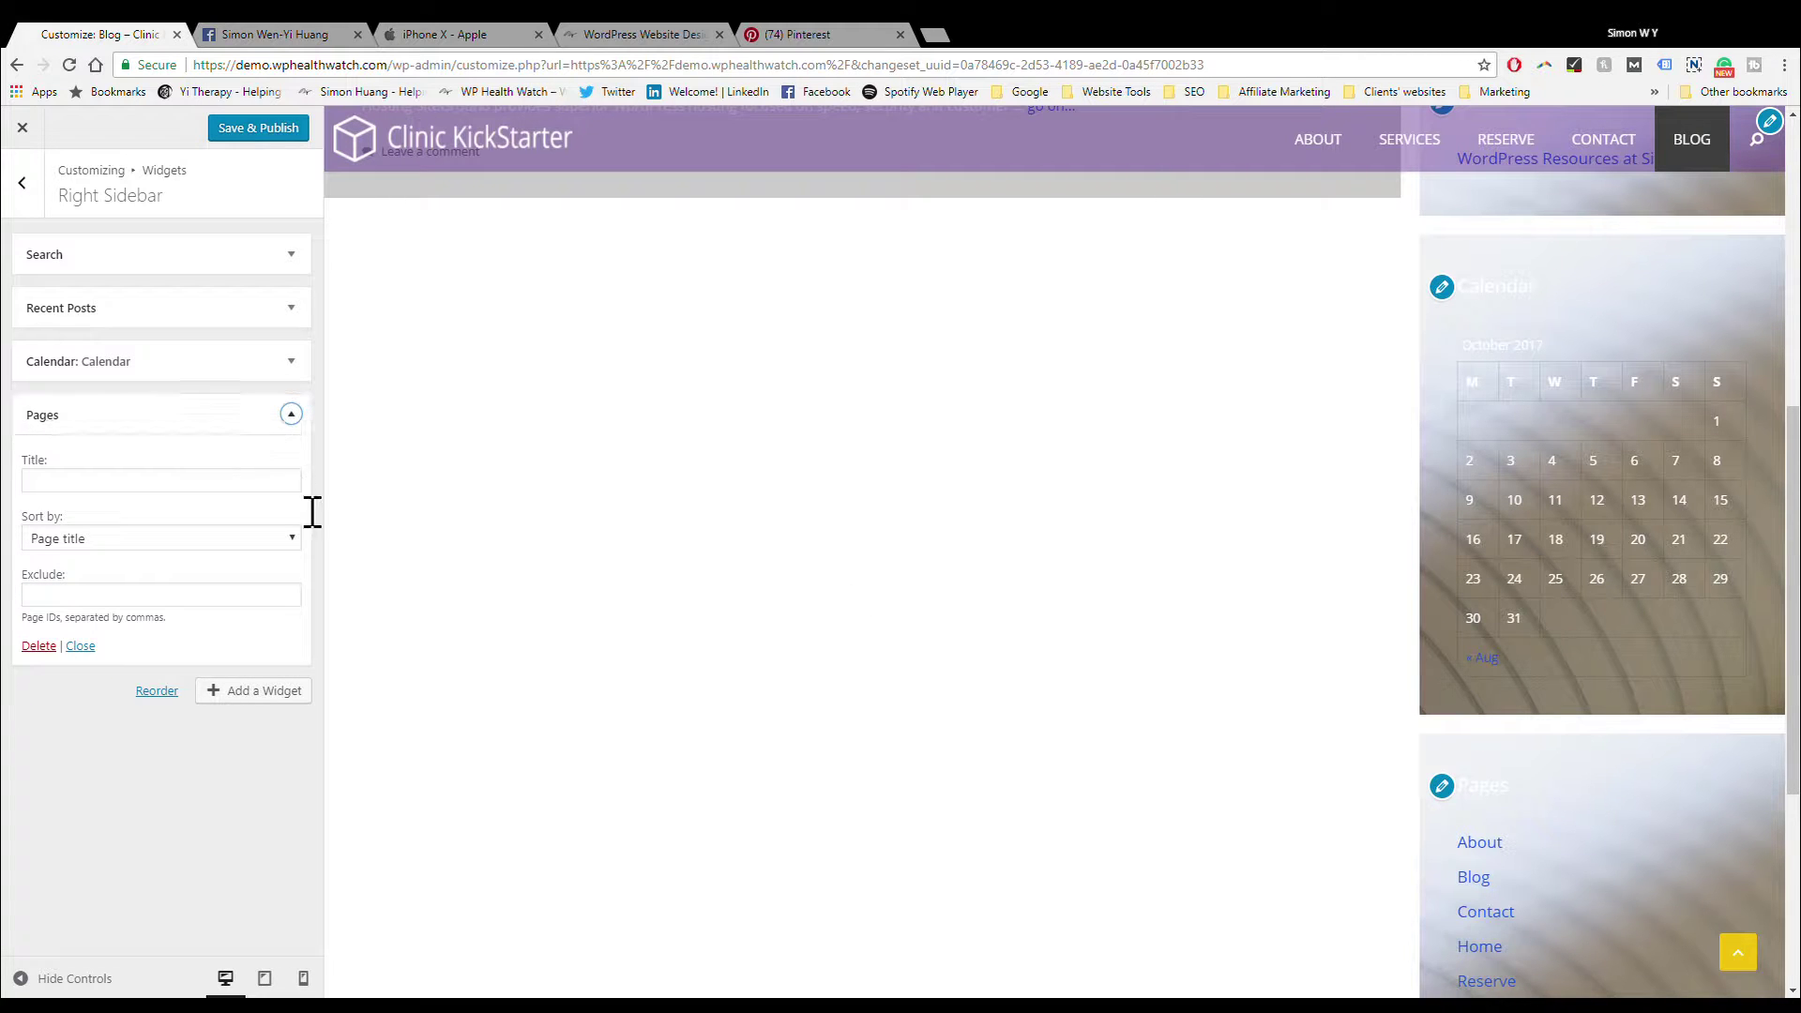
click(49, 647)
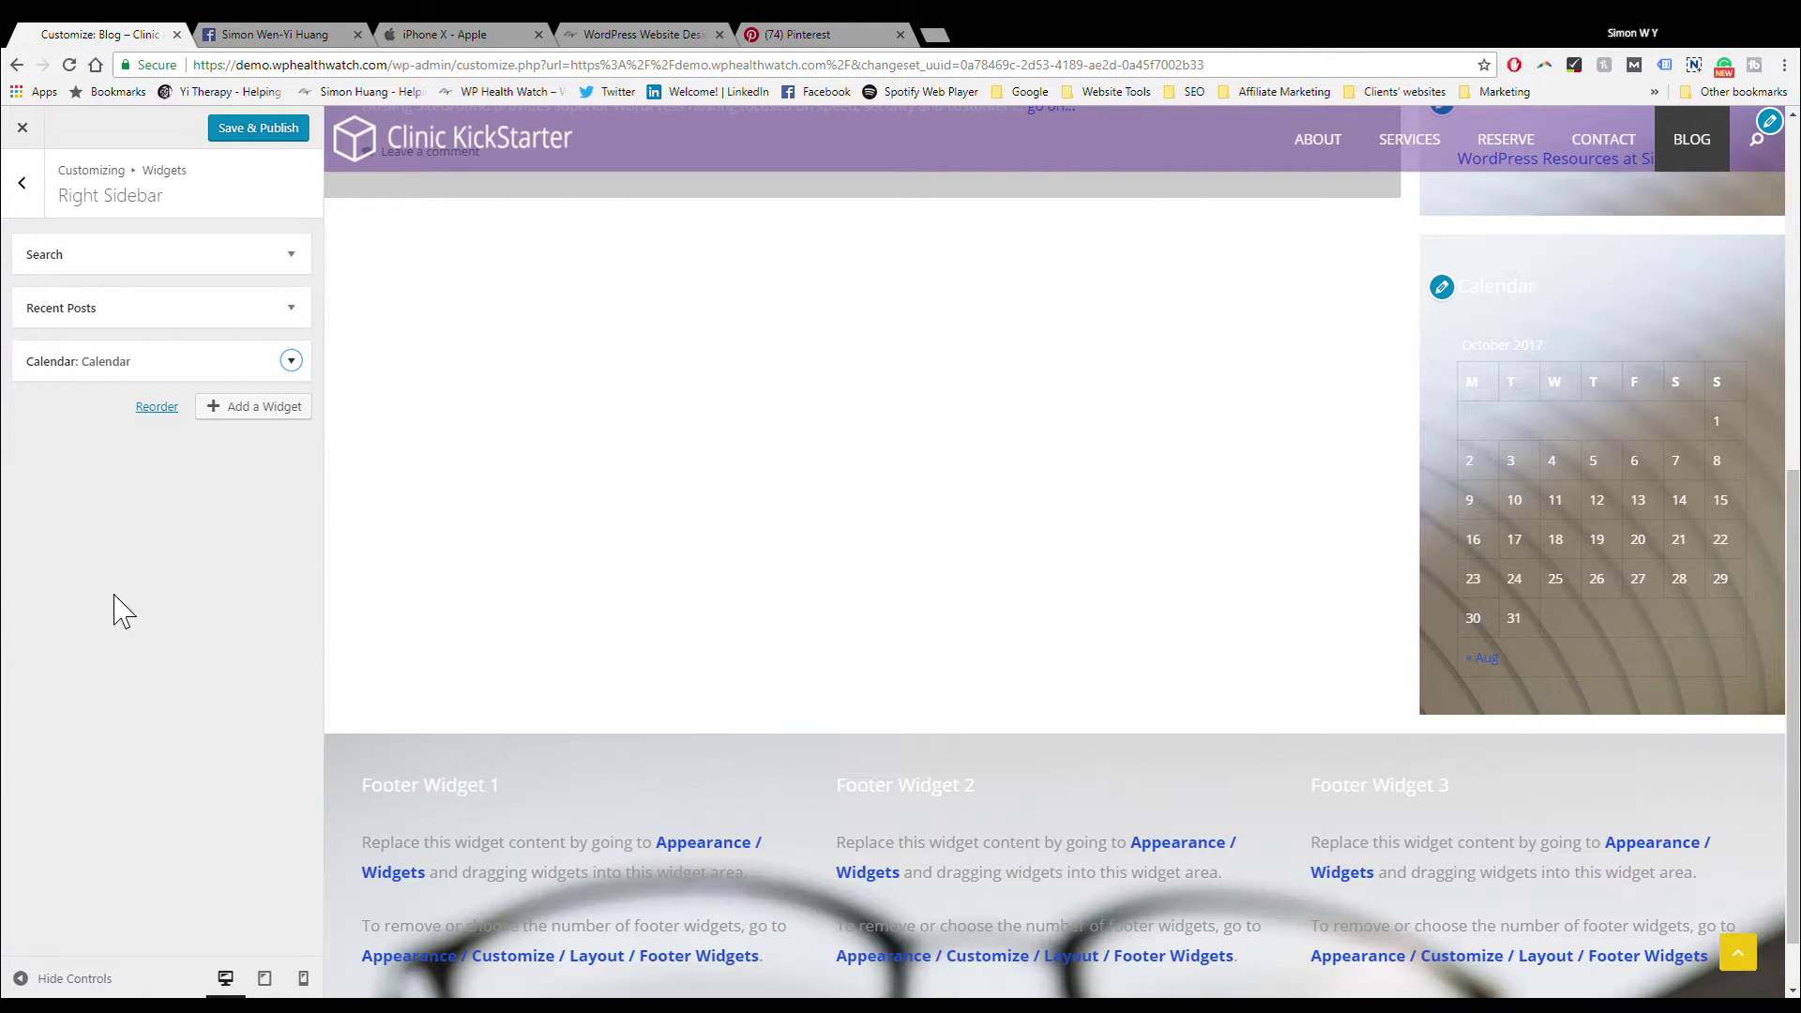
Step: Try a WPForms widget showing the Newsletter Signup Form in the Right Sidebar, and delete the widget
click(225, 408)
scroll(491, 490, down, 3)
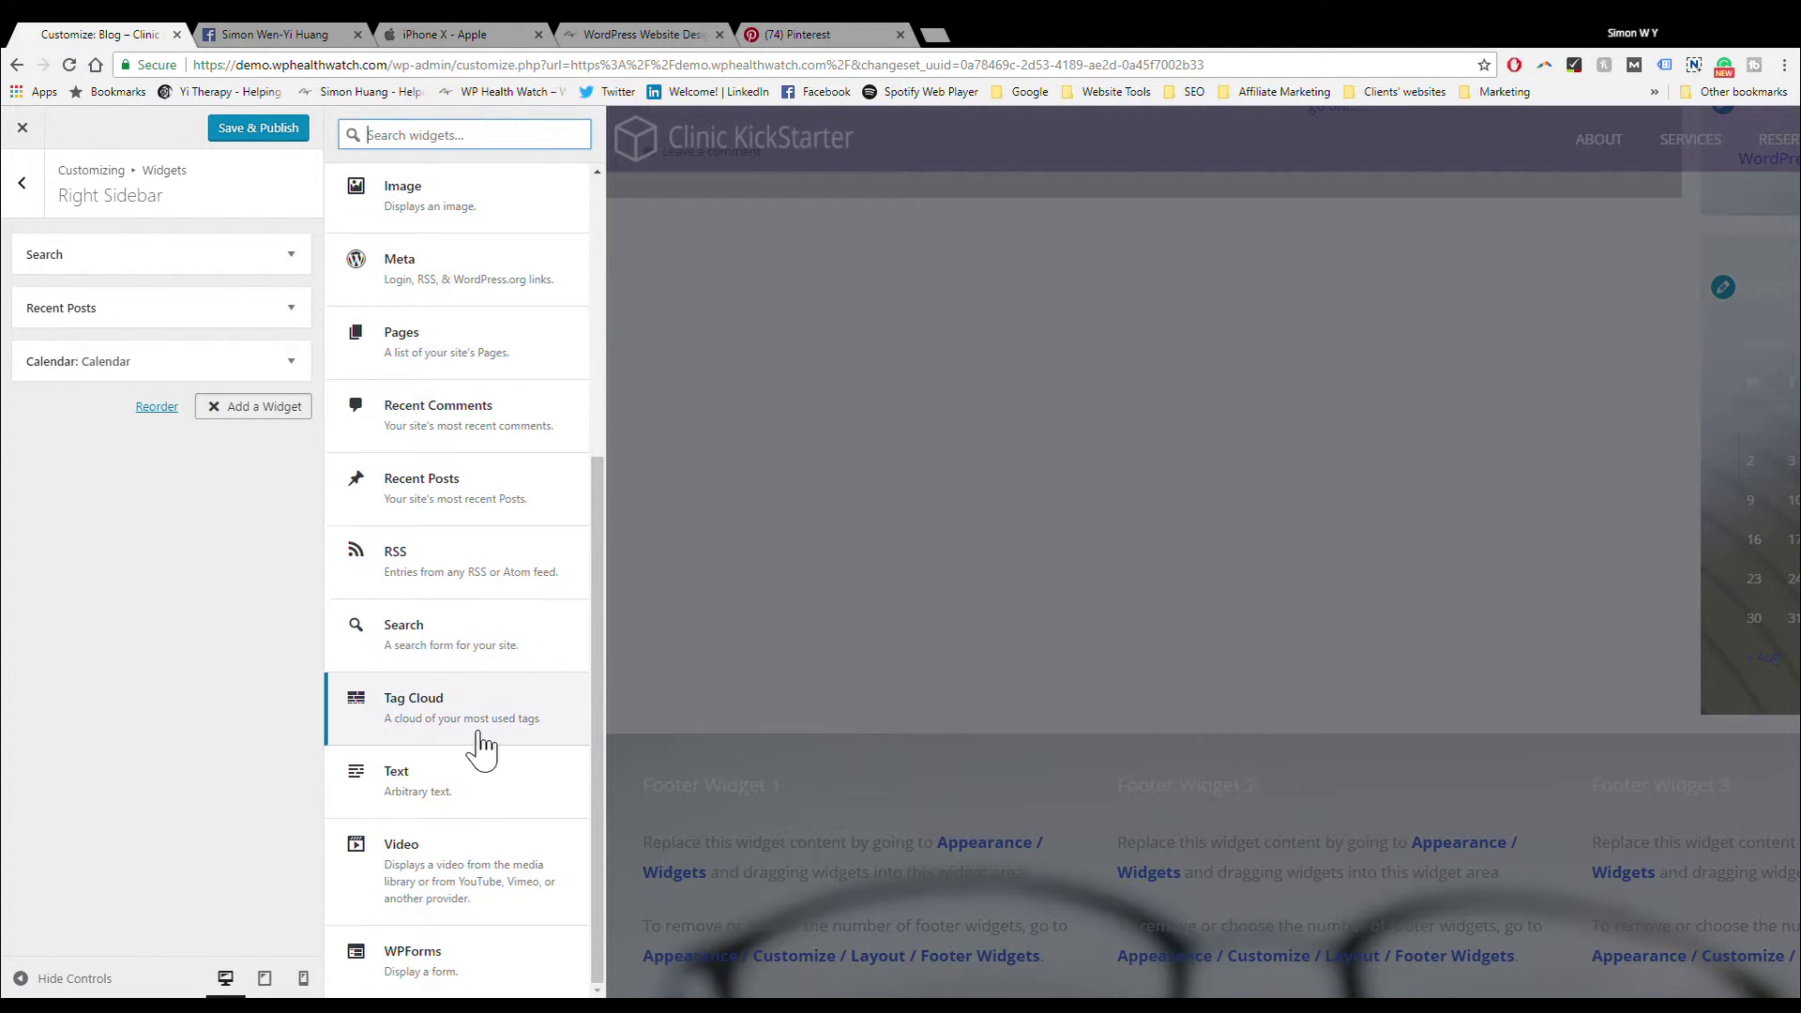
click(537, 978)
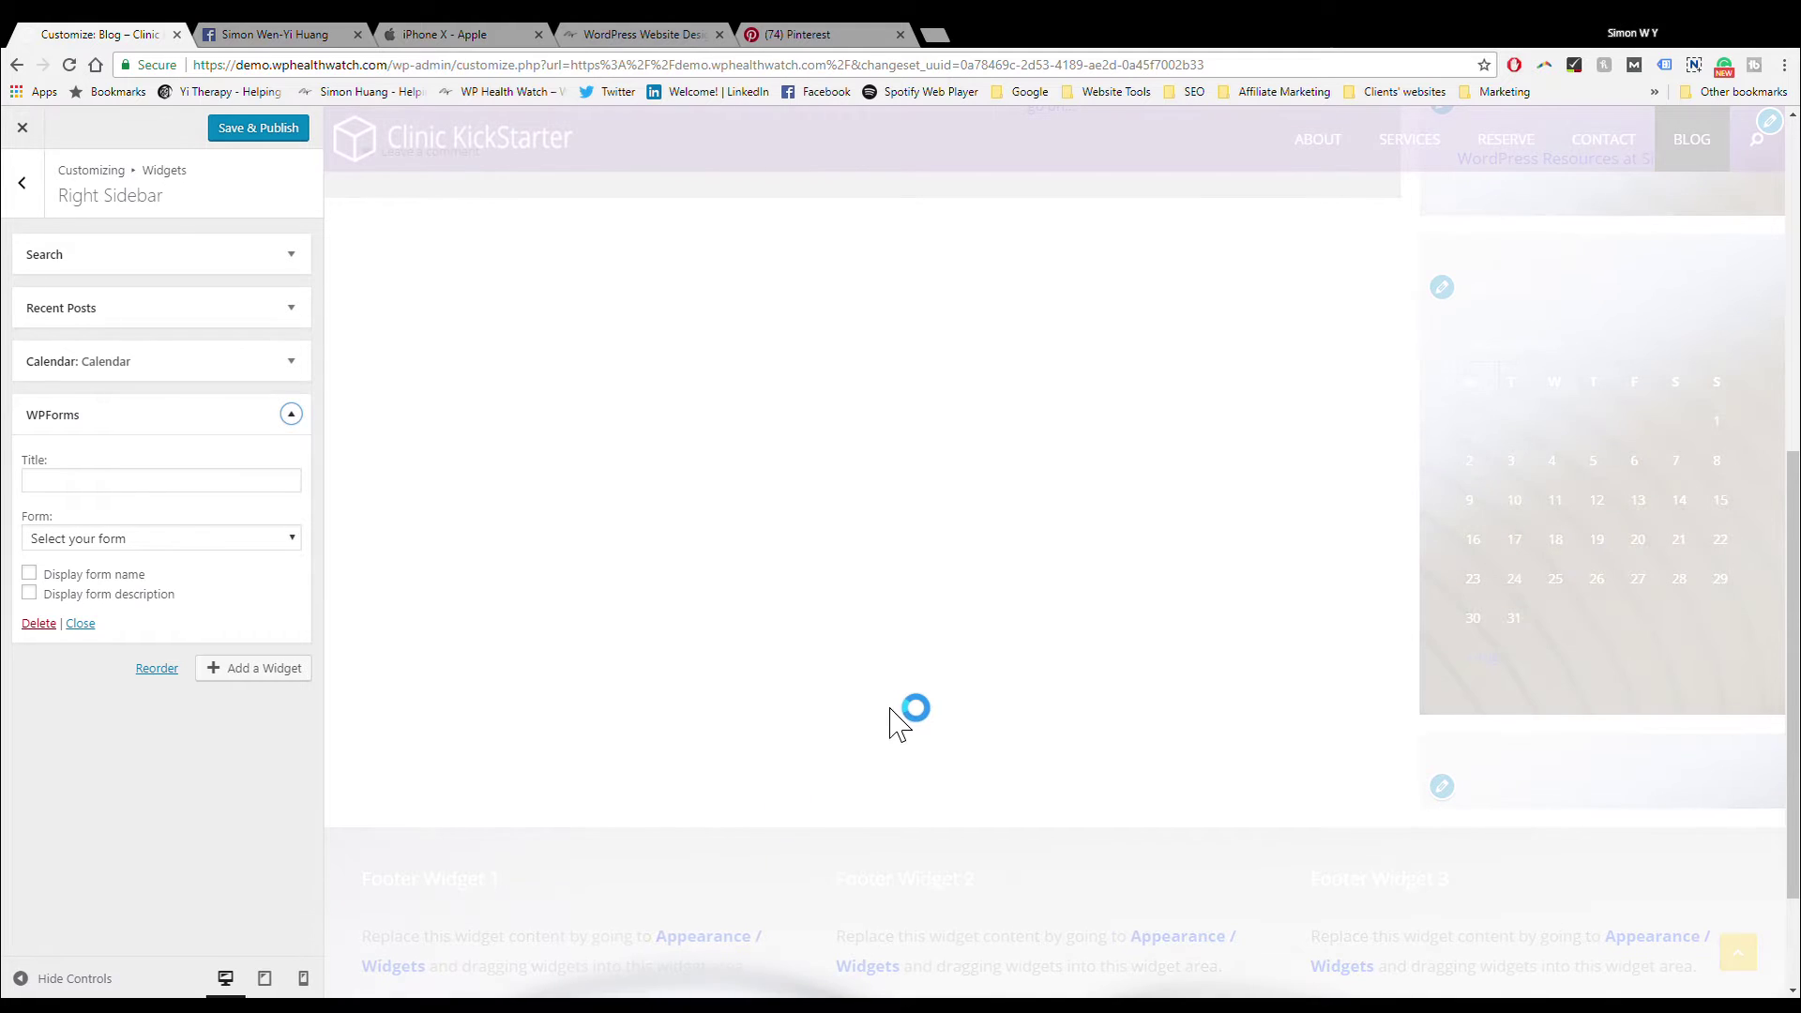
click(73, 543)
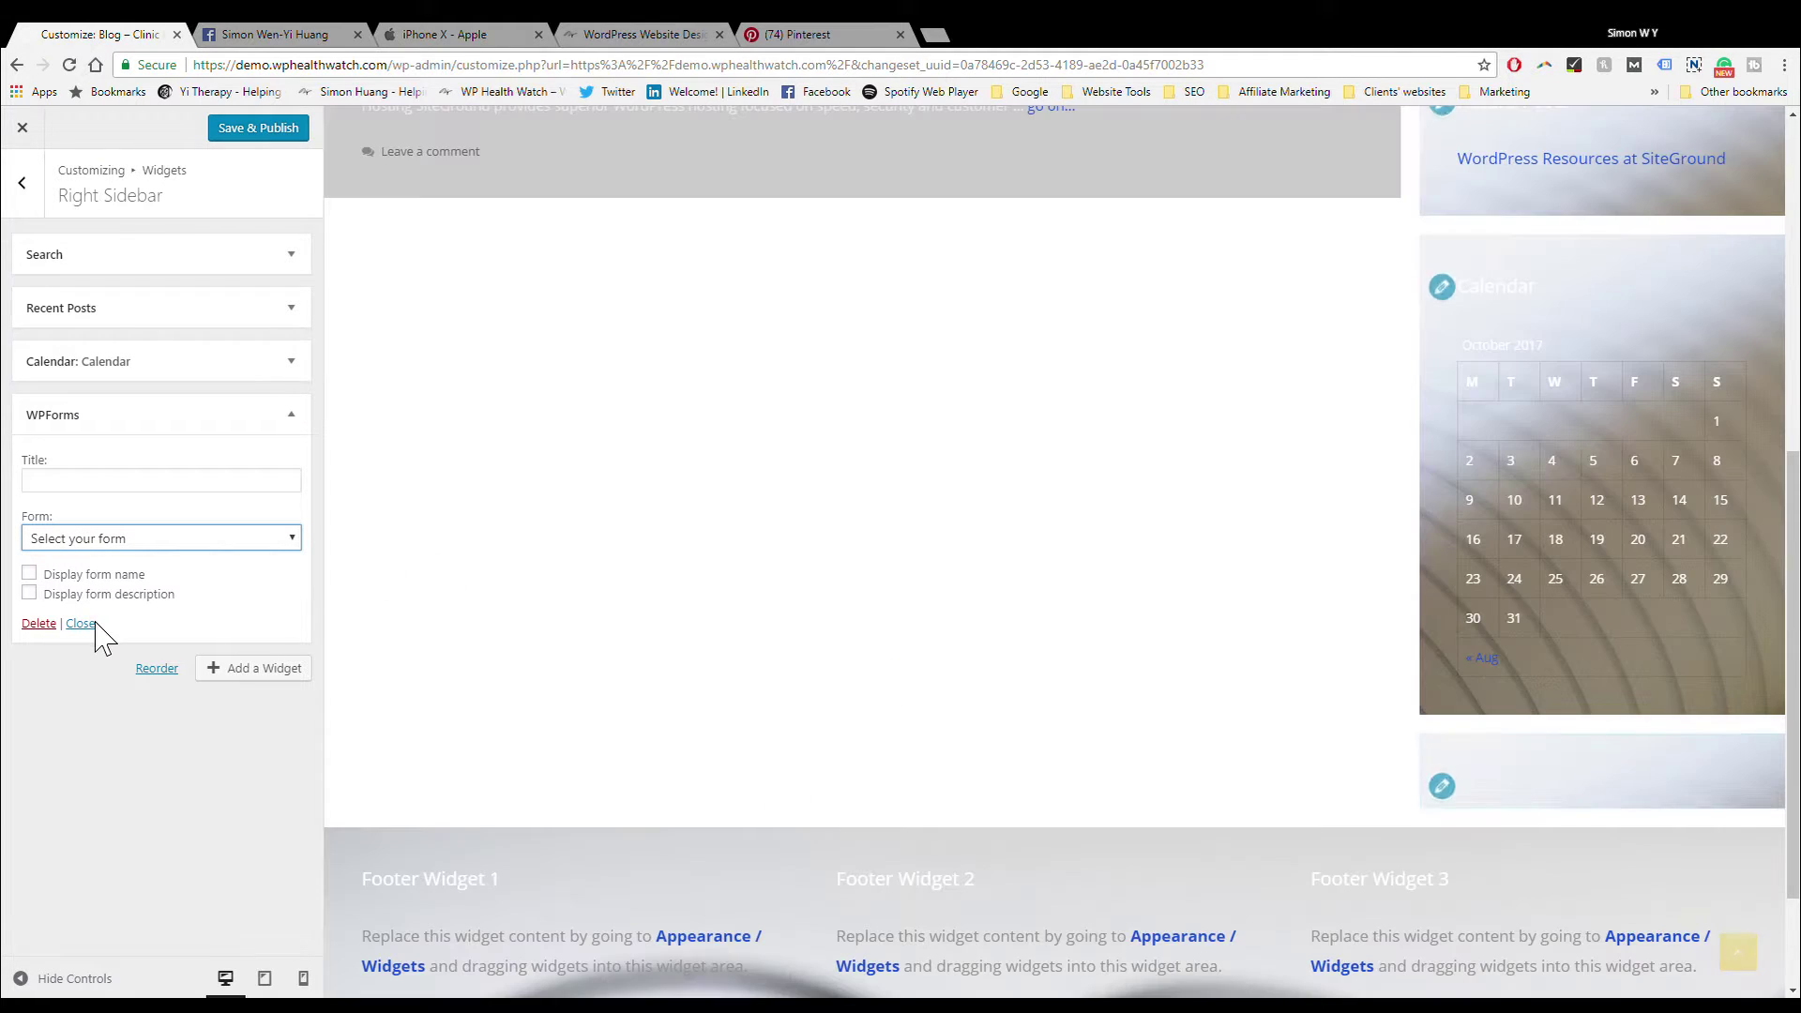
click(95, 621)
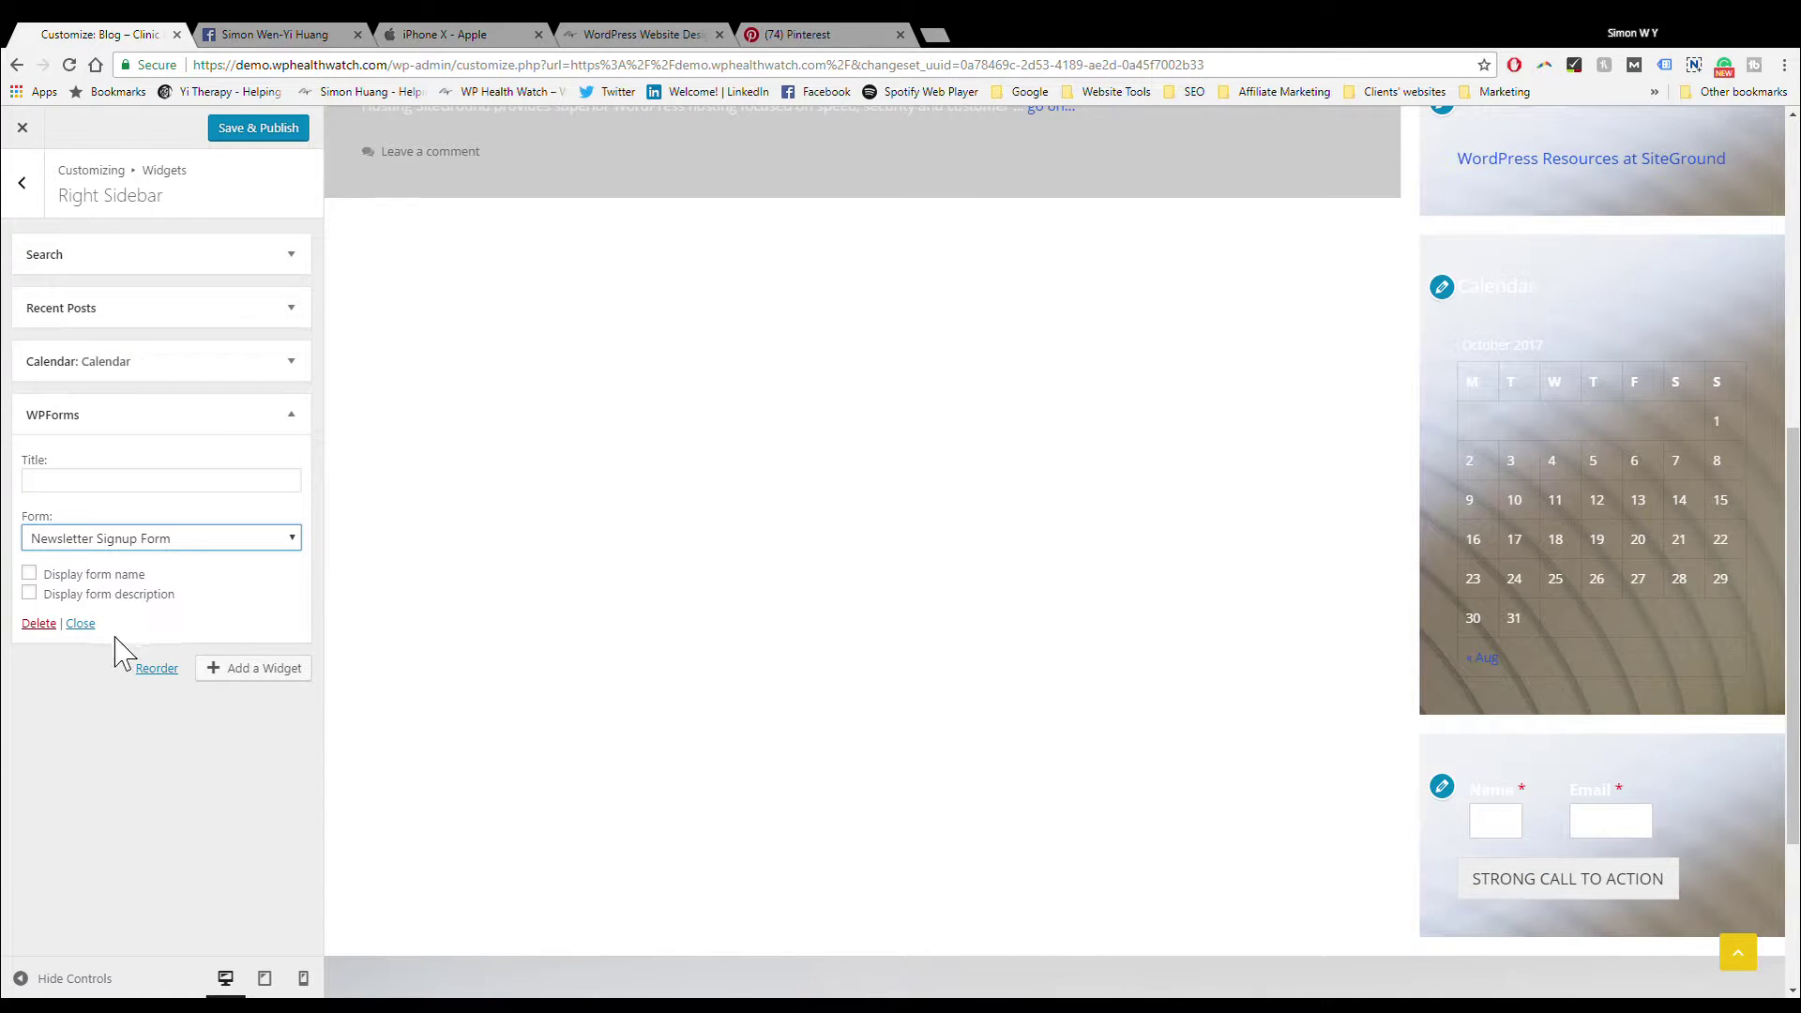
click(42, 623)
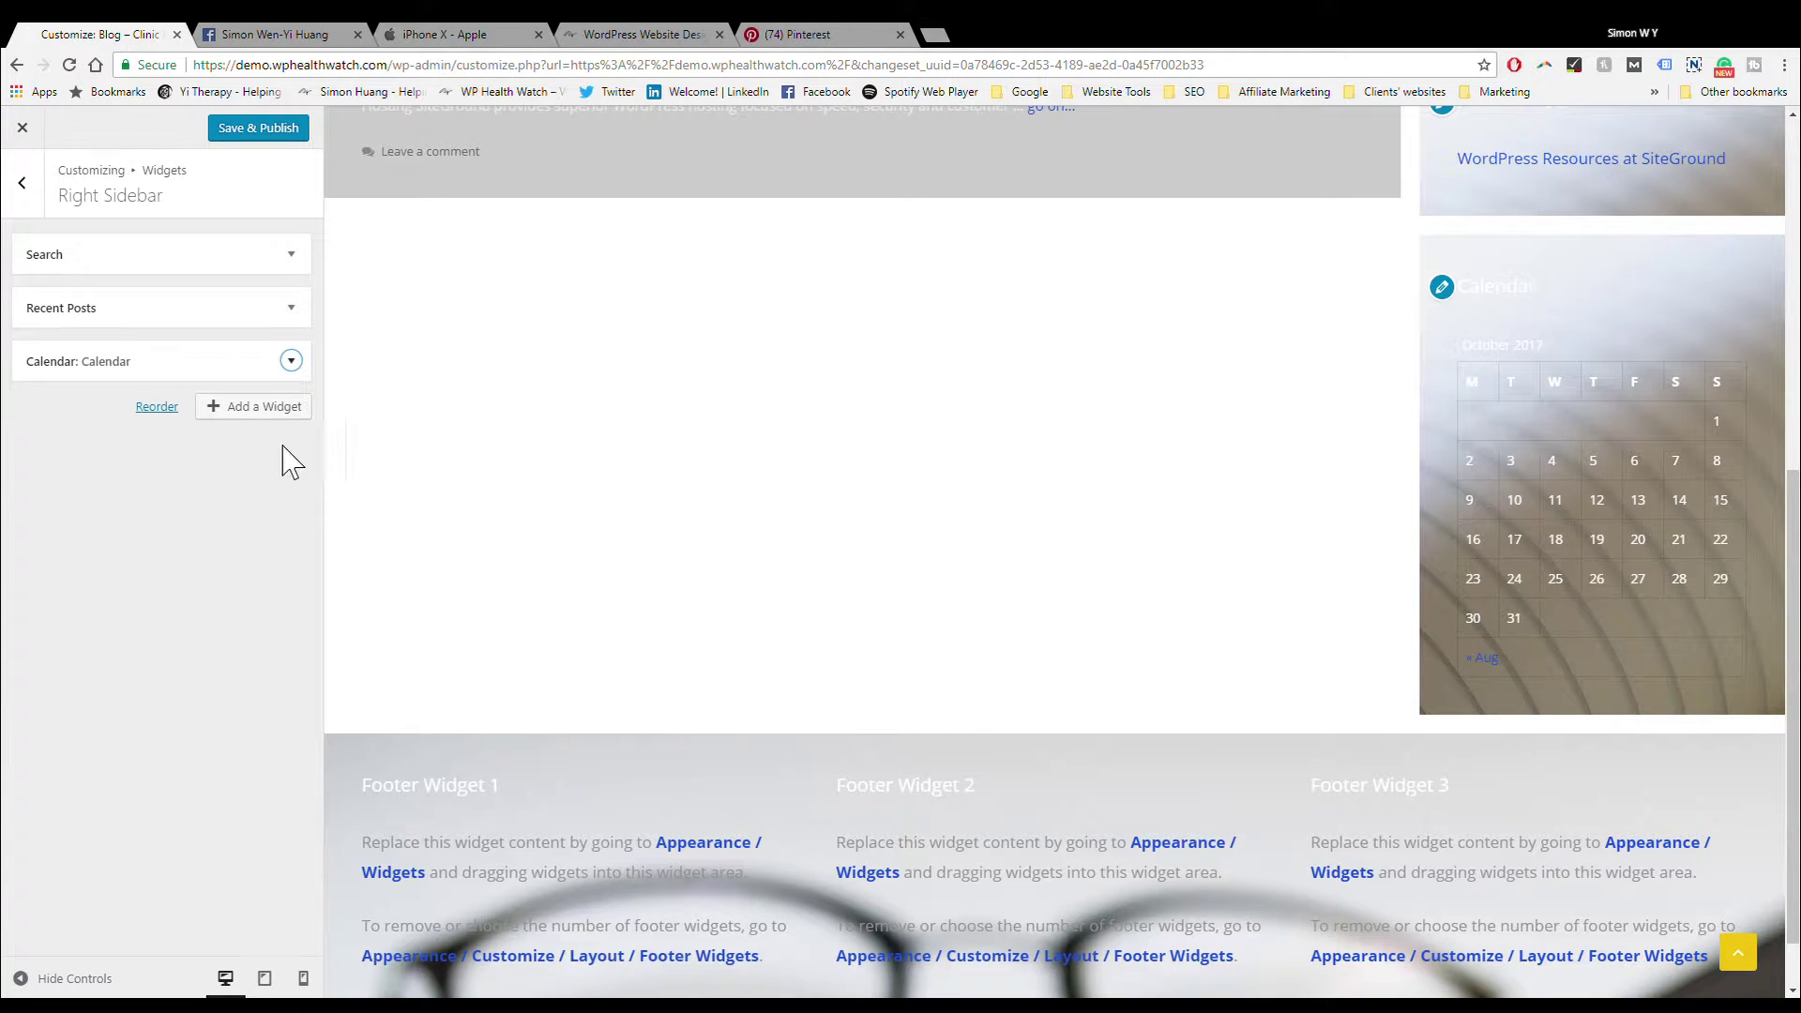
Step: Leave the Right Sidebar settings and add a Text widget to the Footer Widget 1 area
click(274, 127)
click(23, 182)
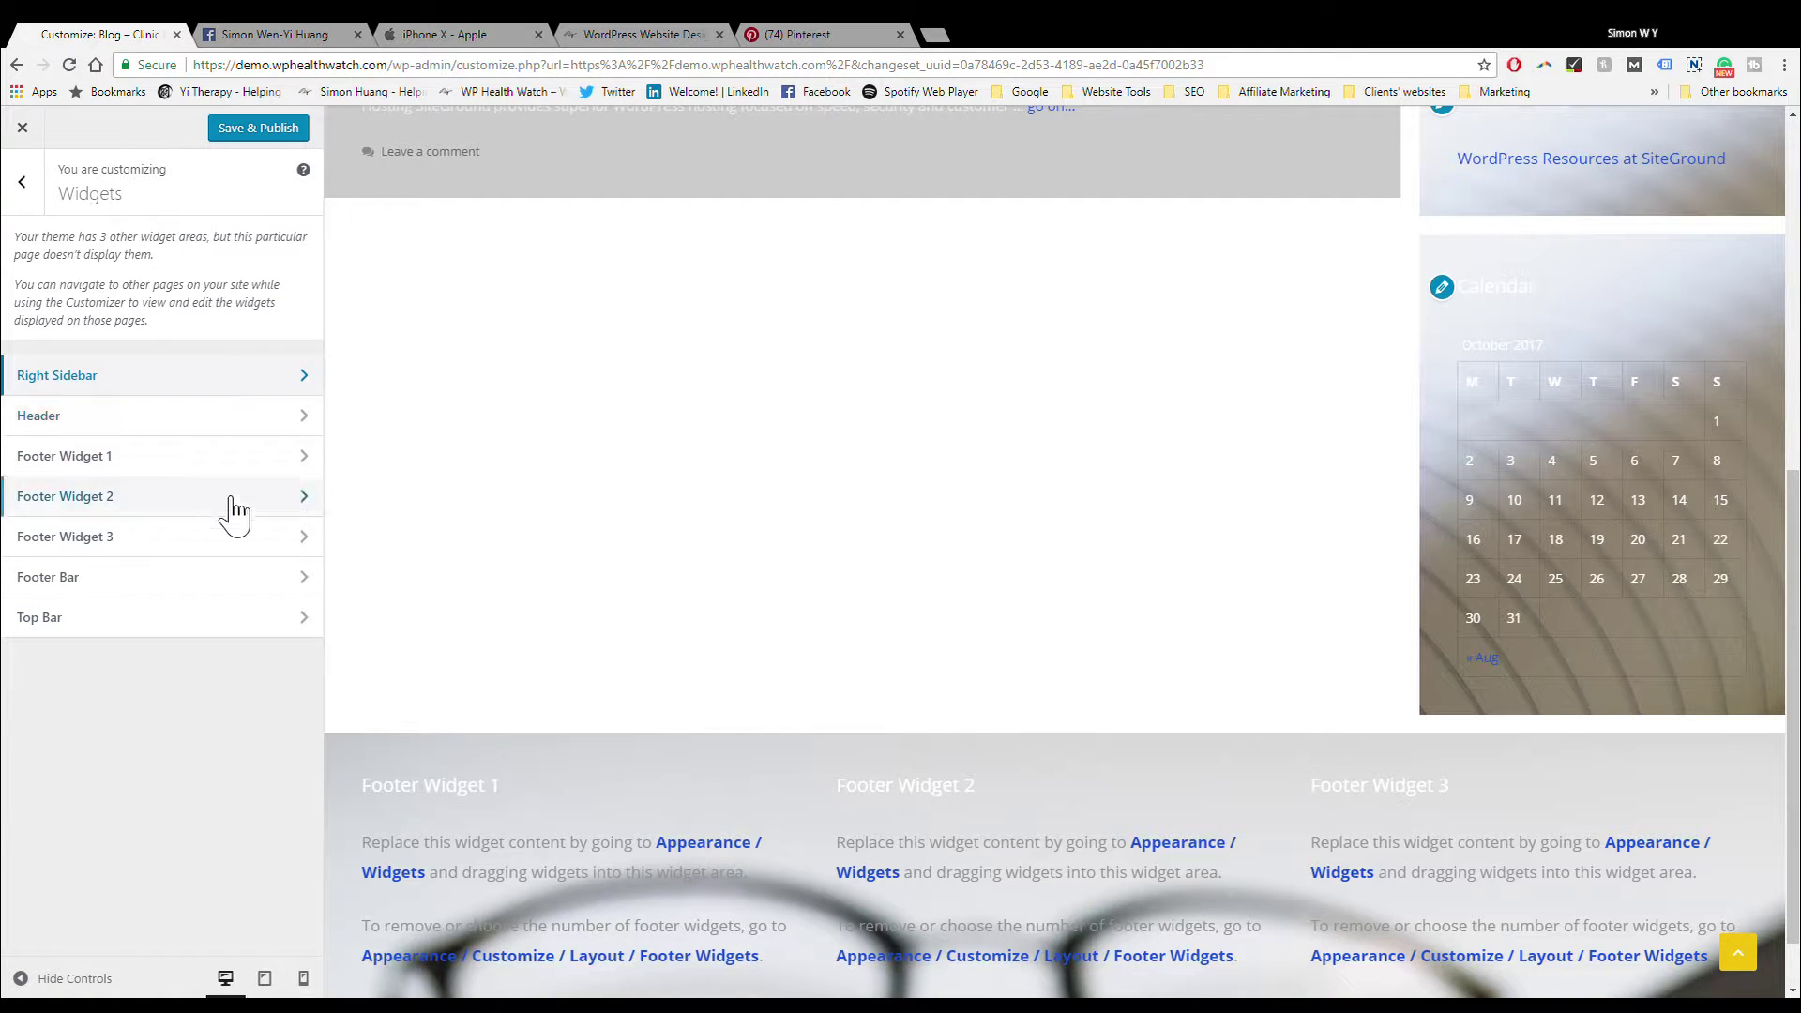
scroll(654, 574, down, 8)
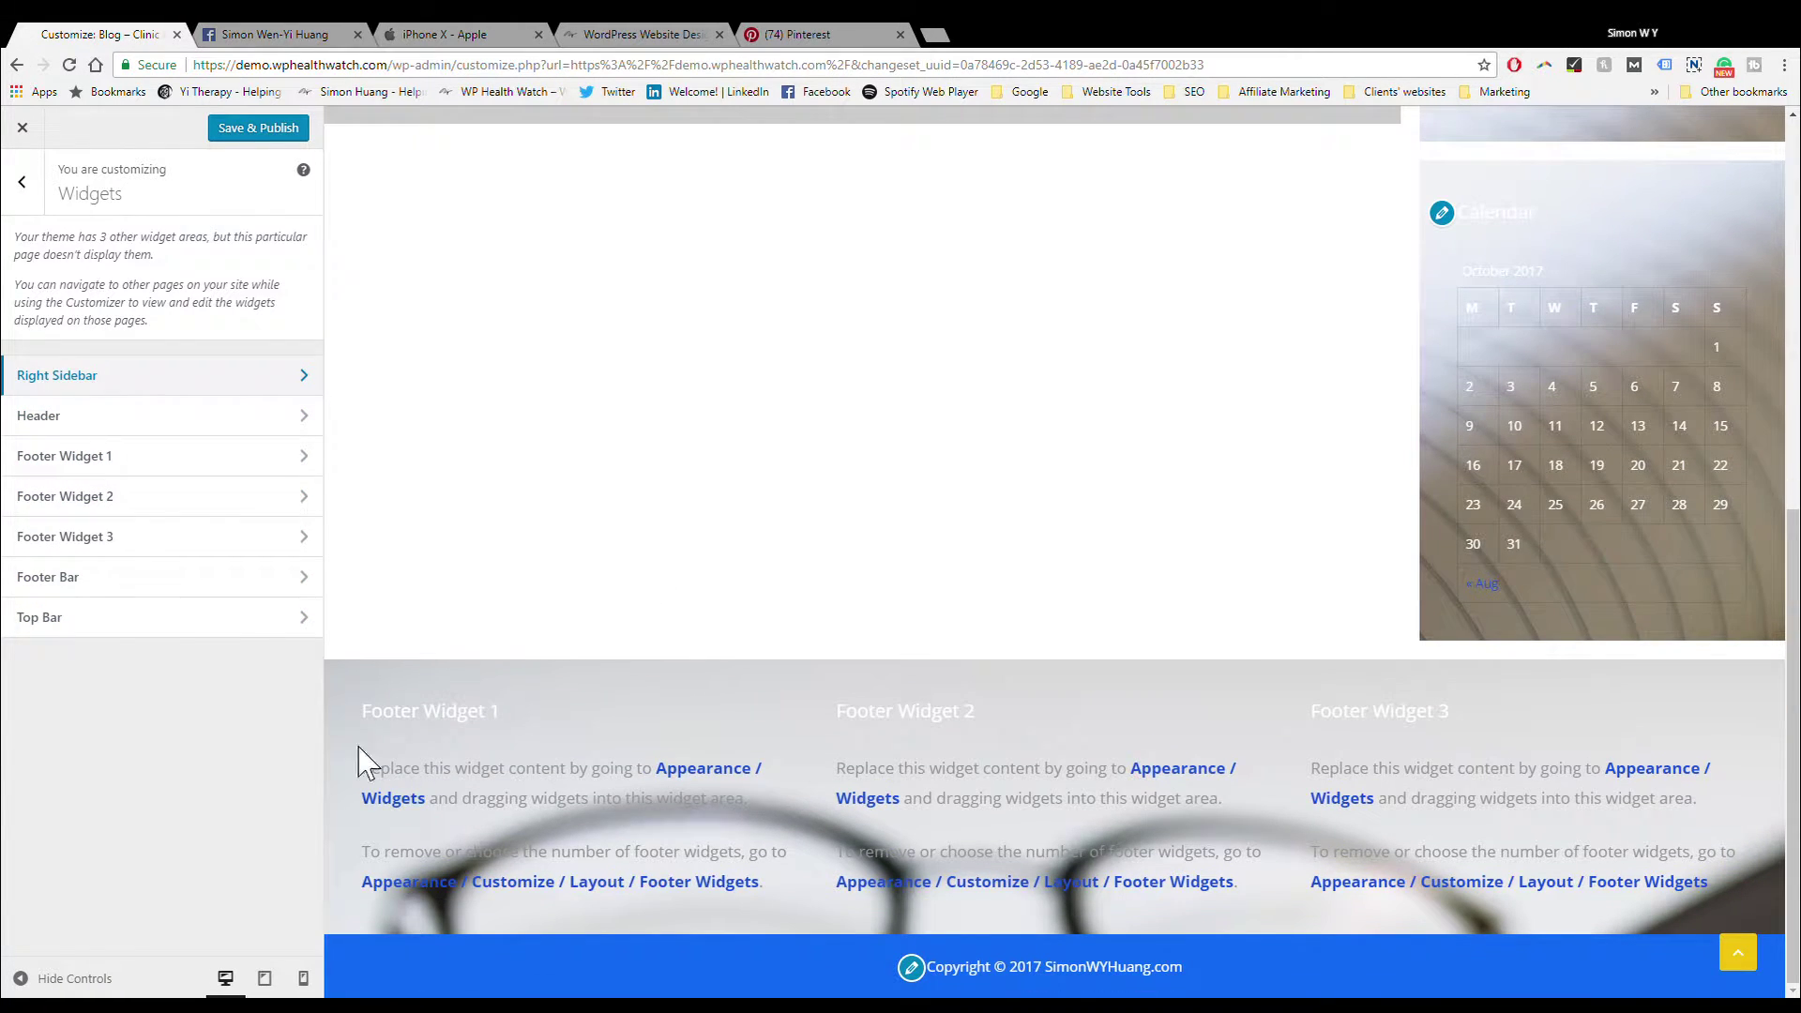
click(159, 458)
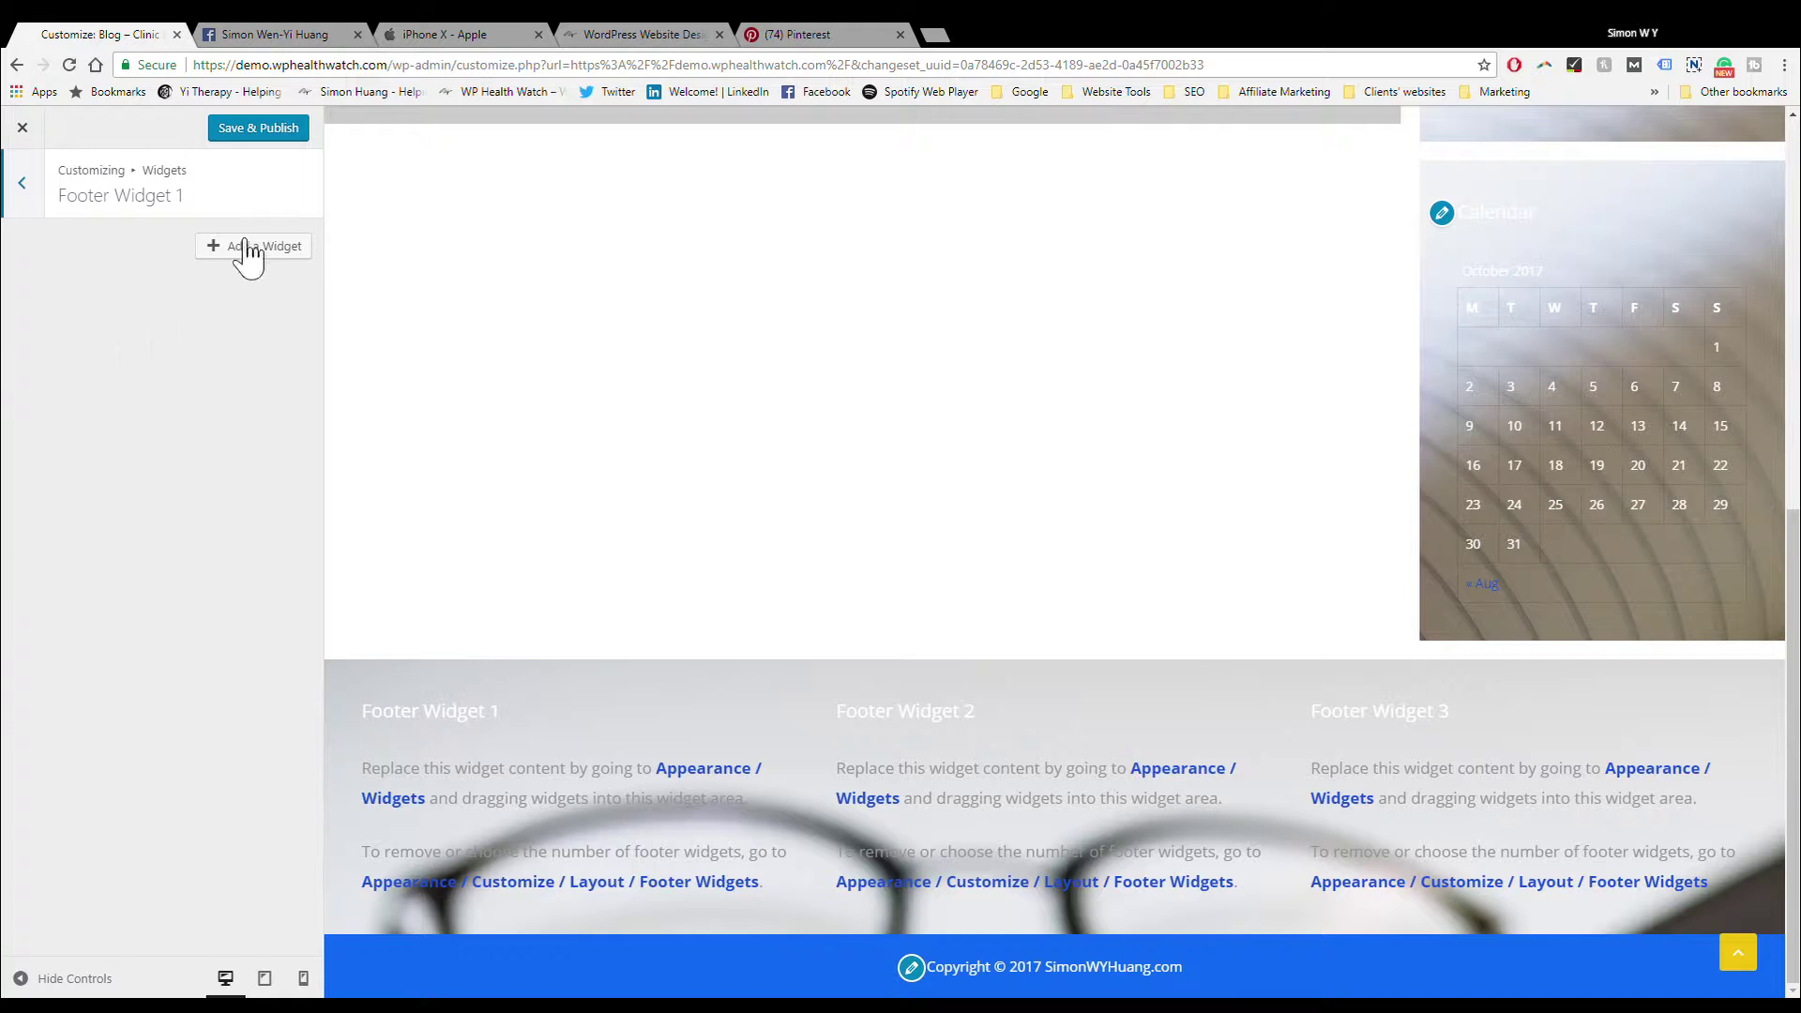
click(247, 248)
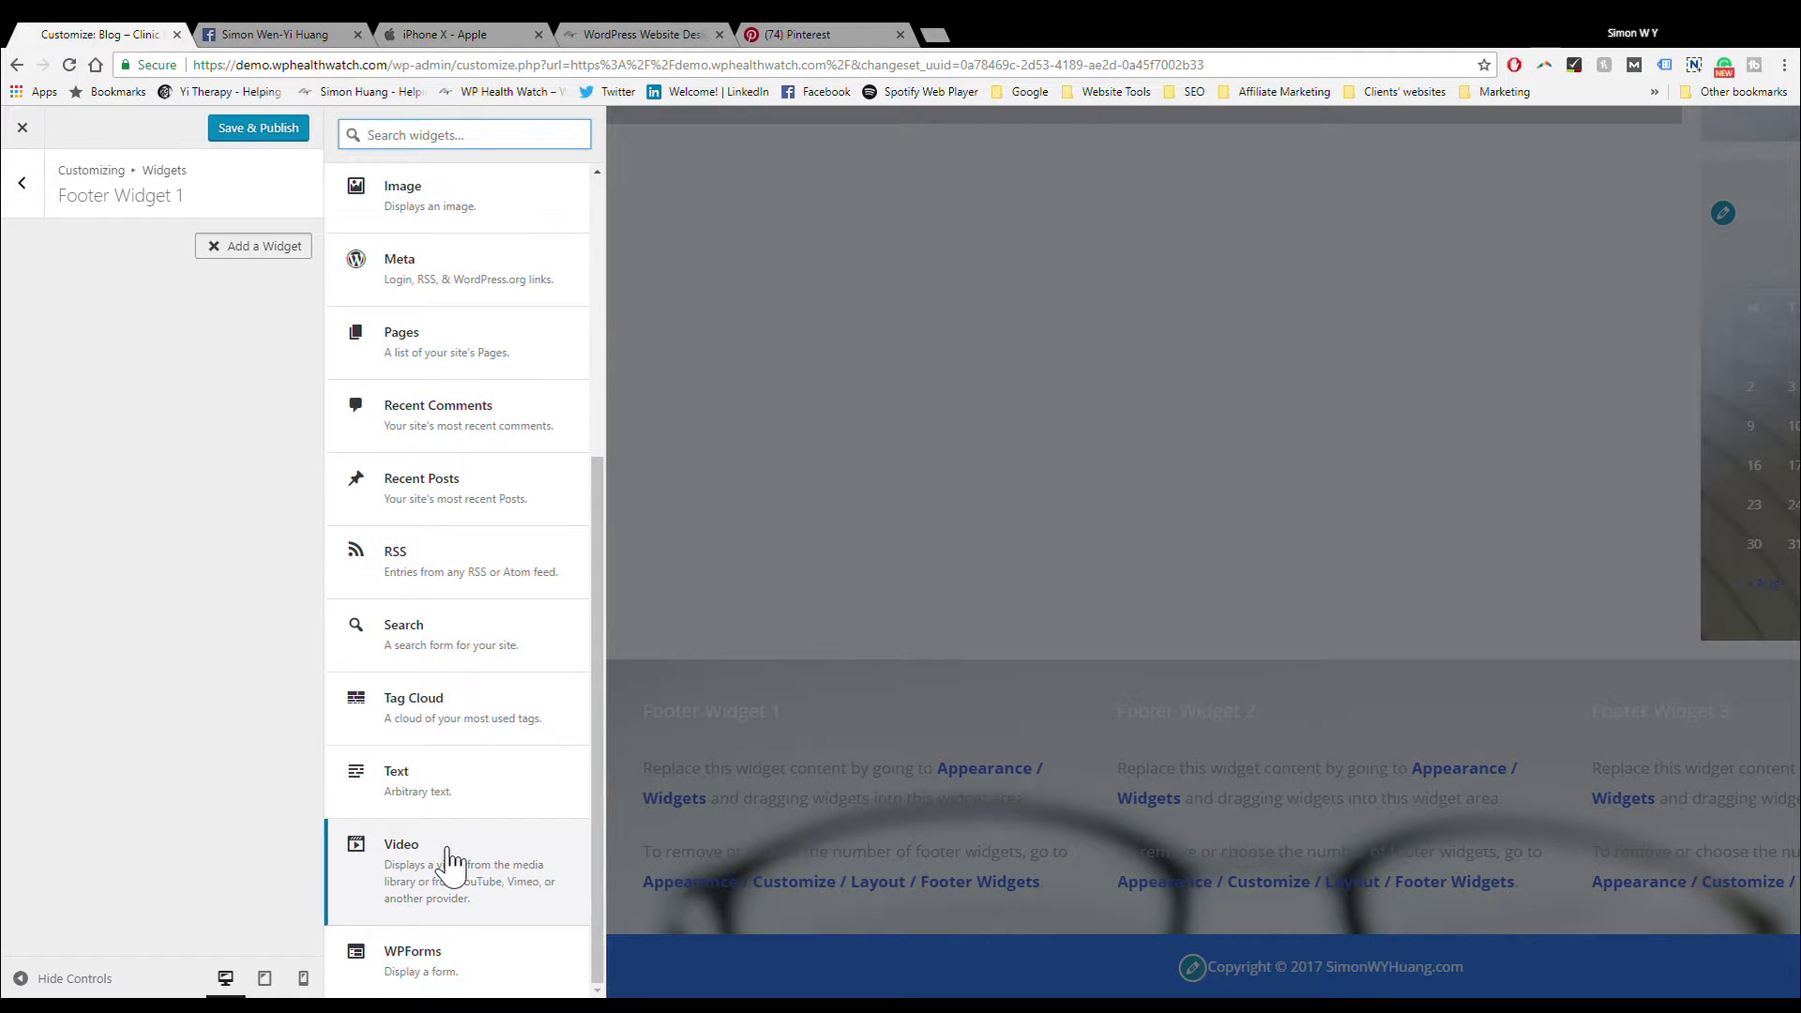
scroll(450, 863, up, 5)
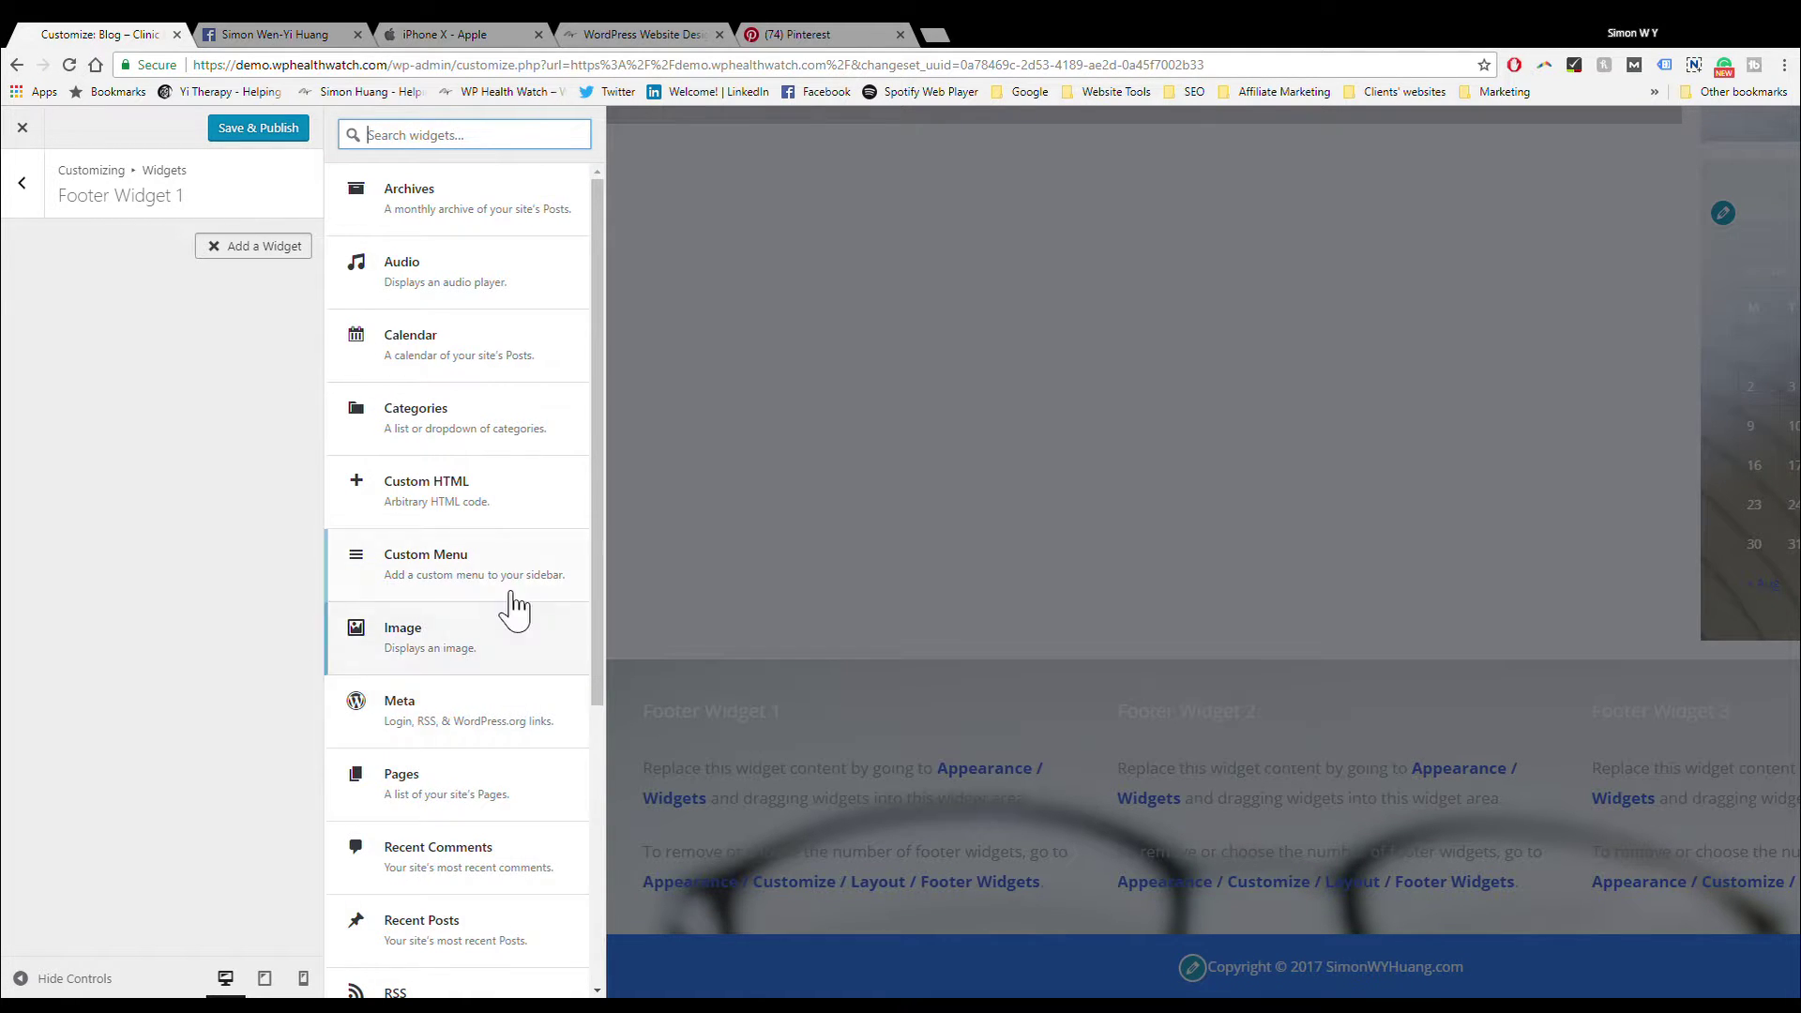
scroll(514, 610, down, 1)
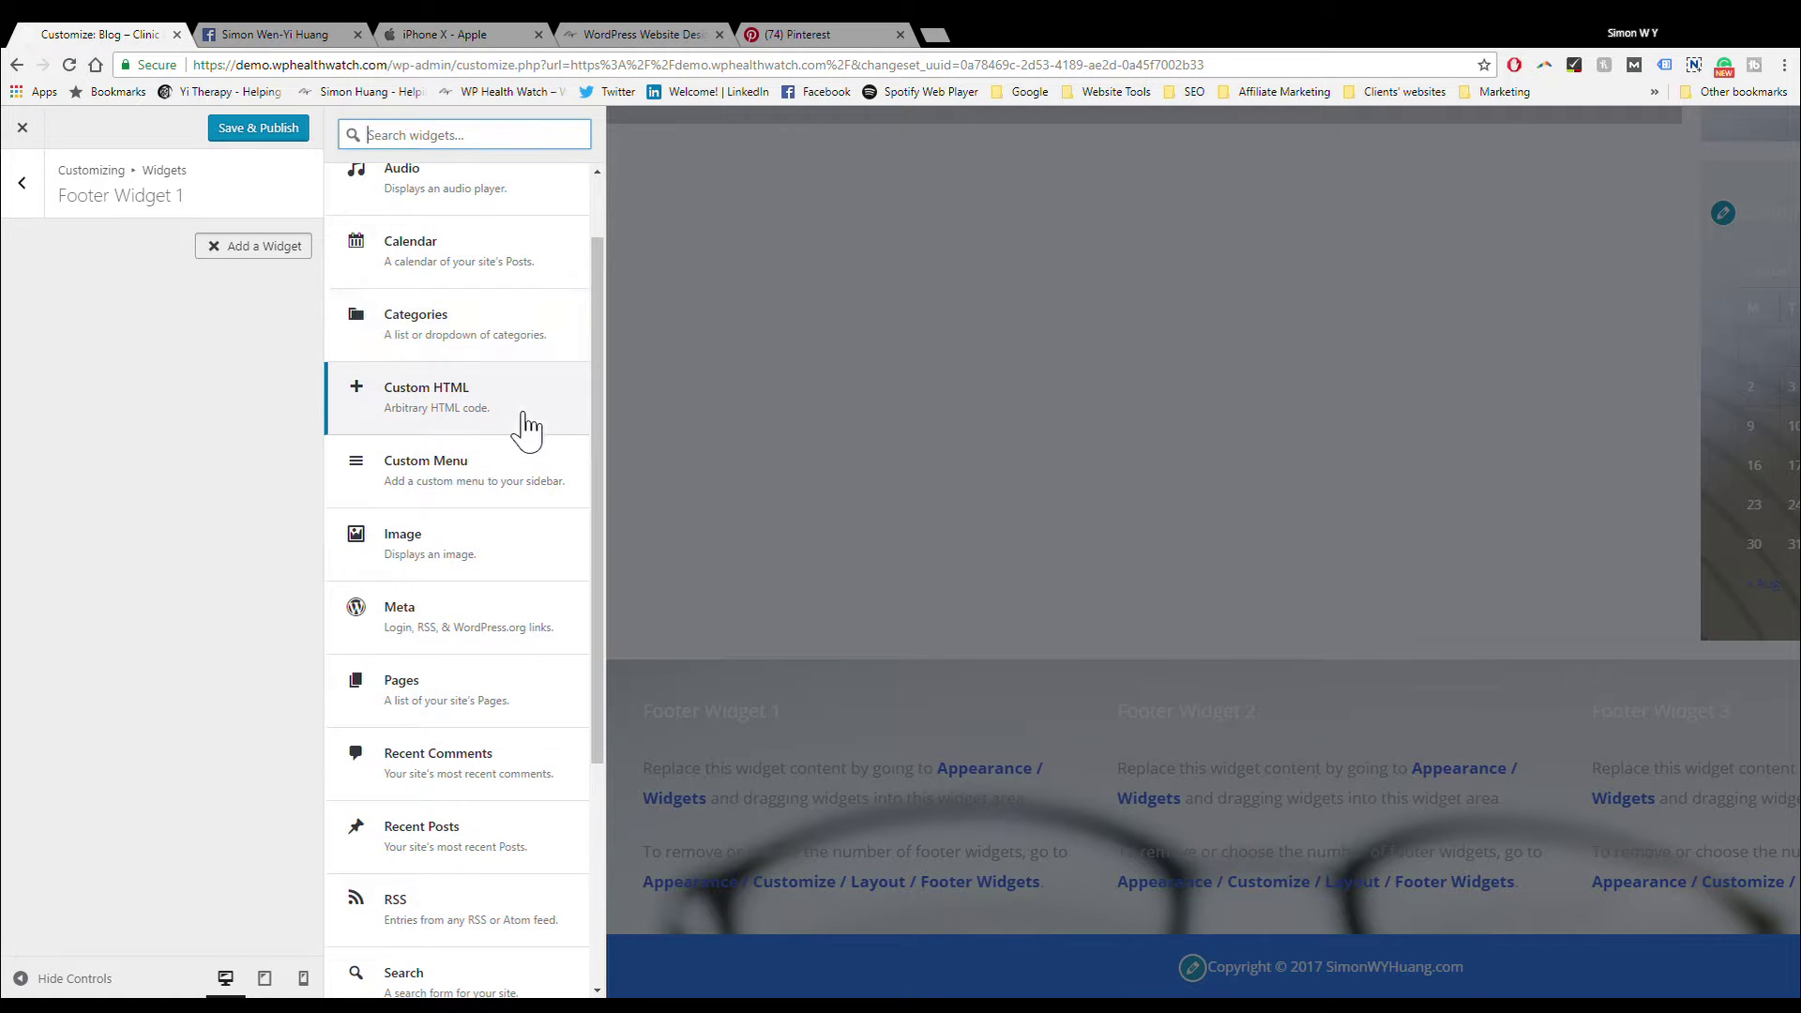
scroll(516, 656, down, 4)
click(496, 792)
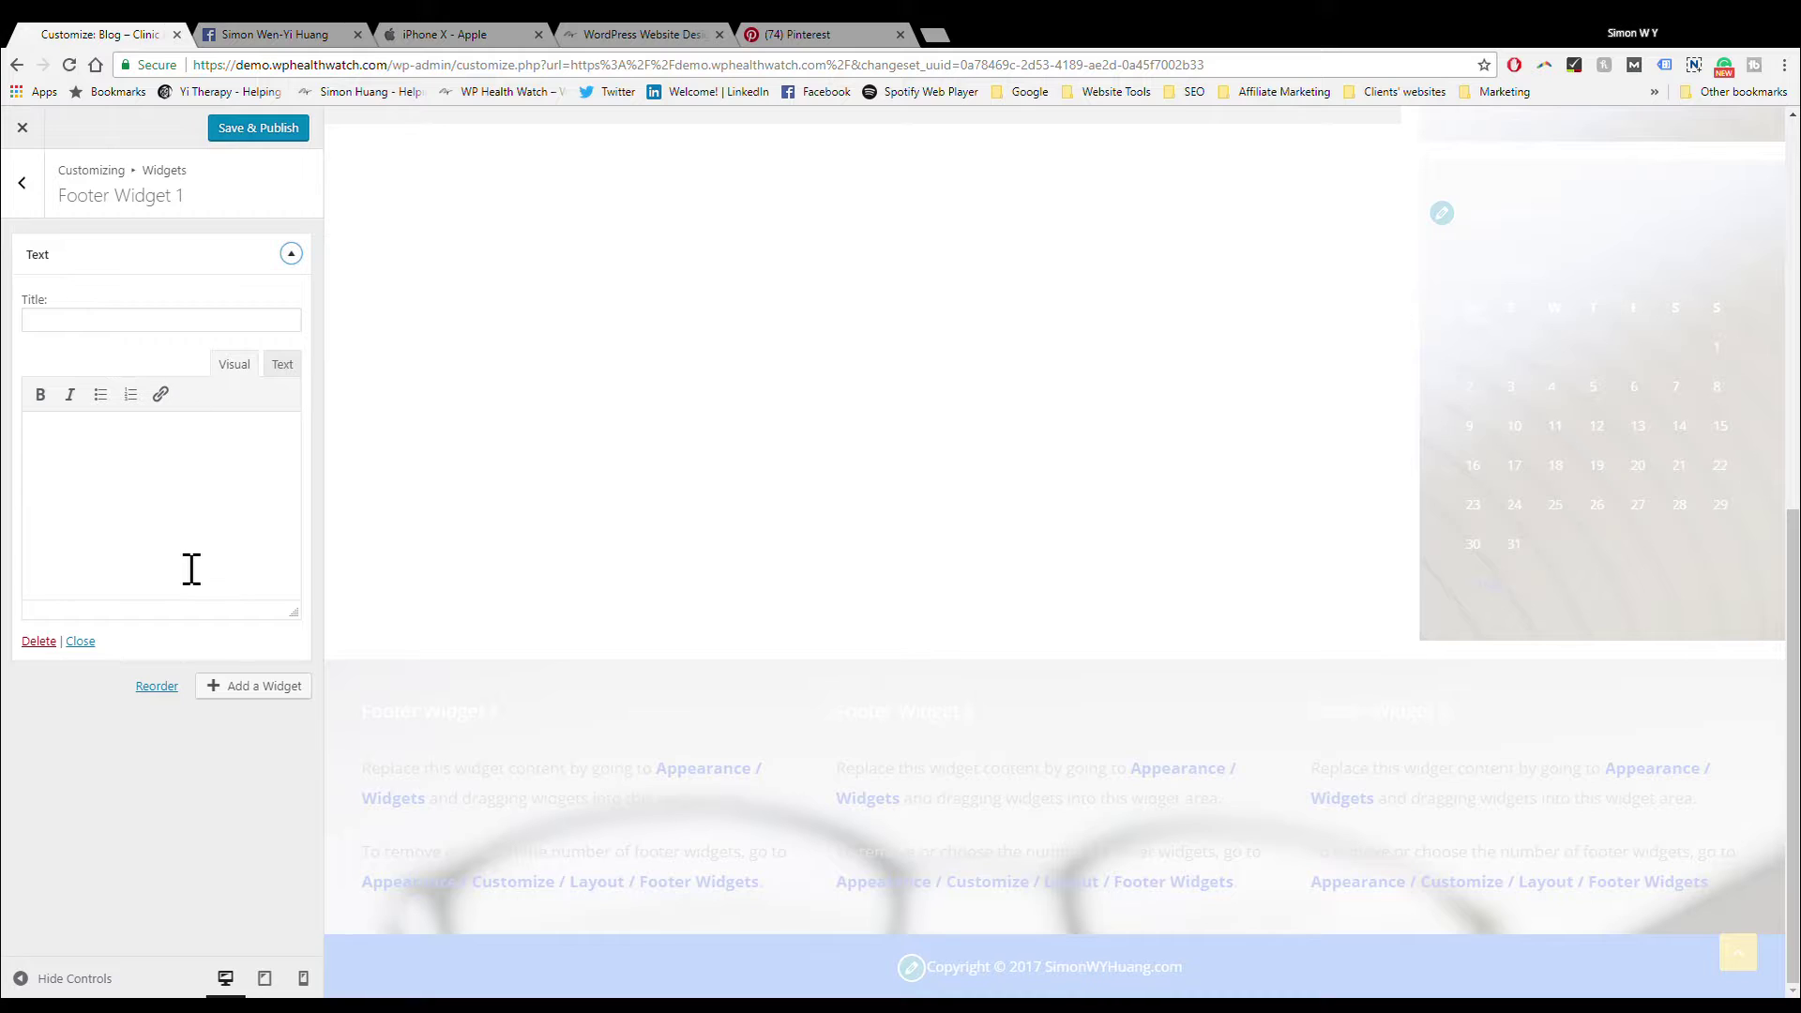
Step: Title the Footer Widget 1 text widget "Hi" and enter "HIihdfiahsdofihsdaf" as its placeholder content
click(192, 568)
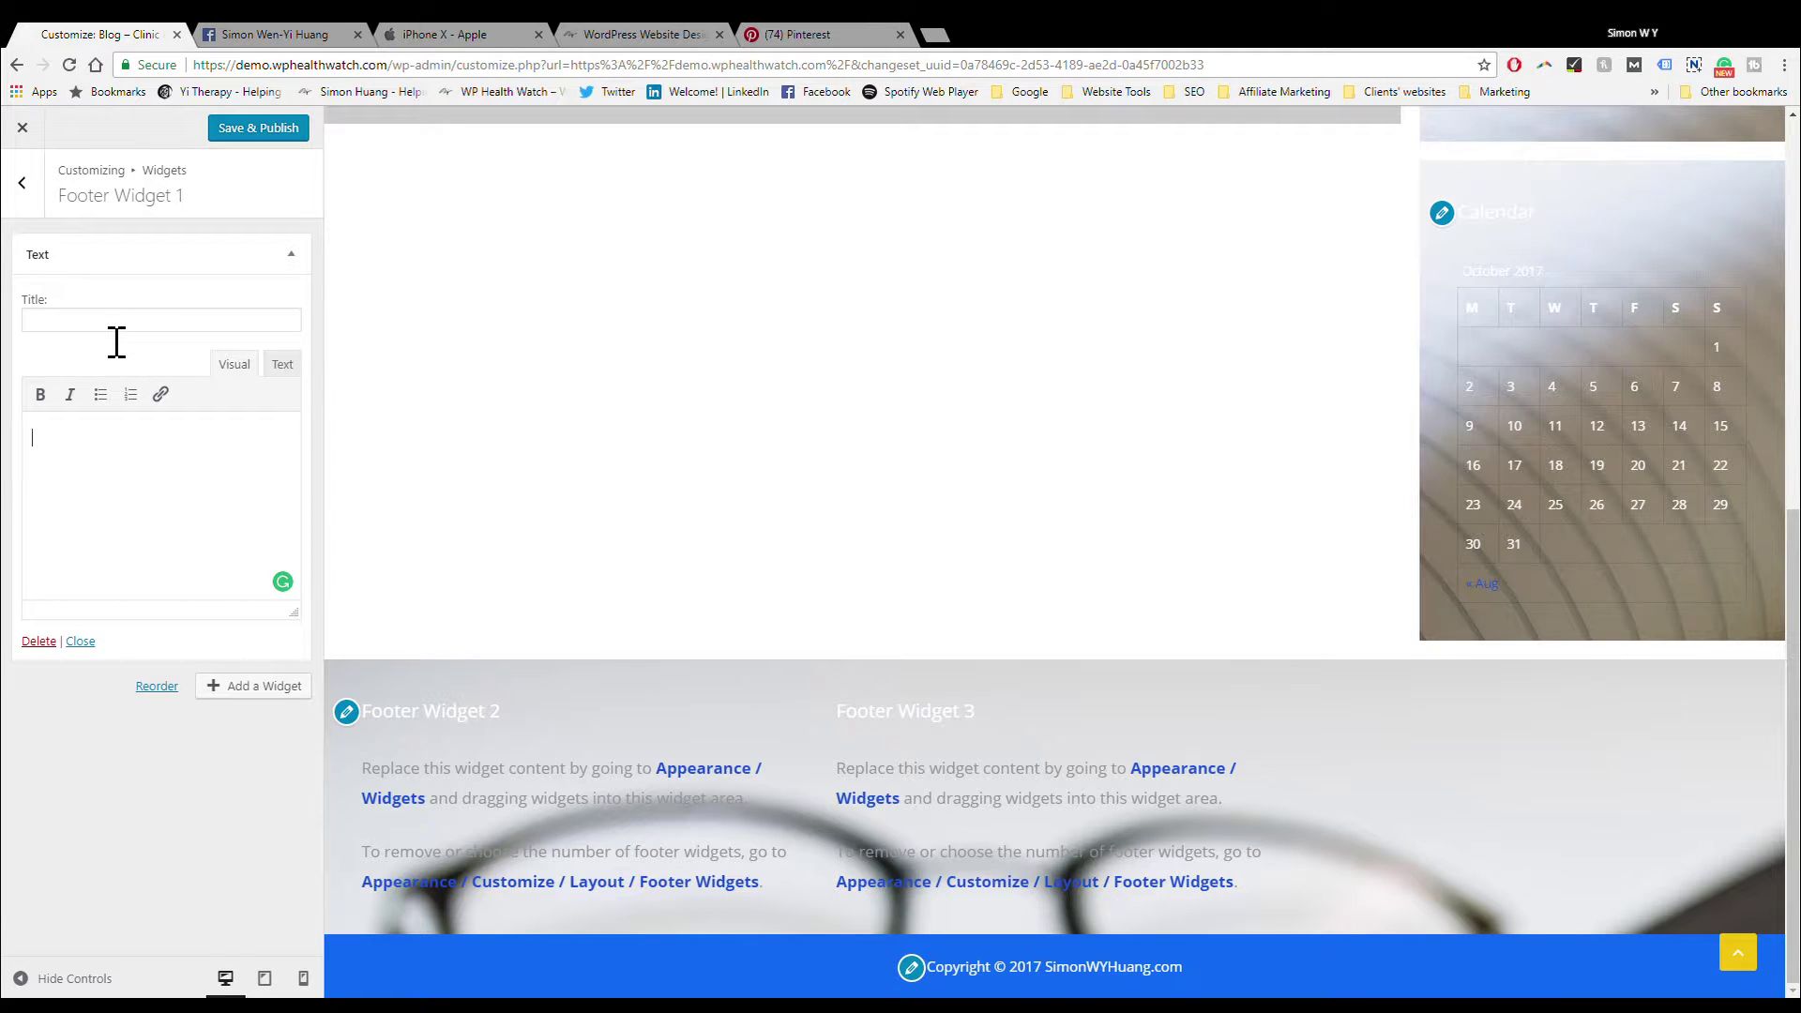
click(116, 324)
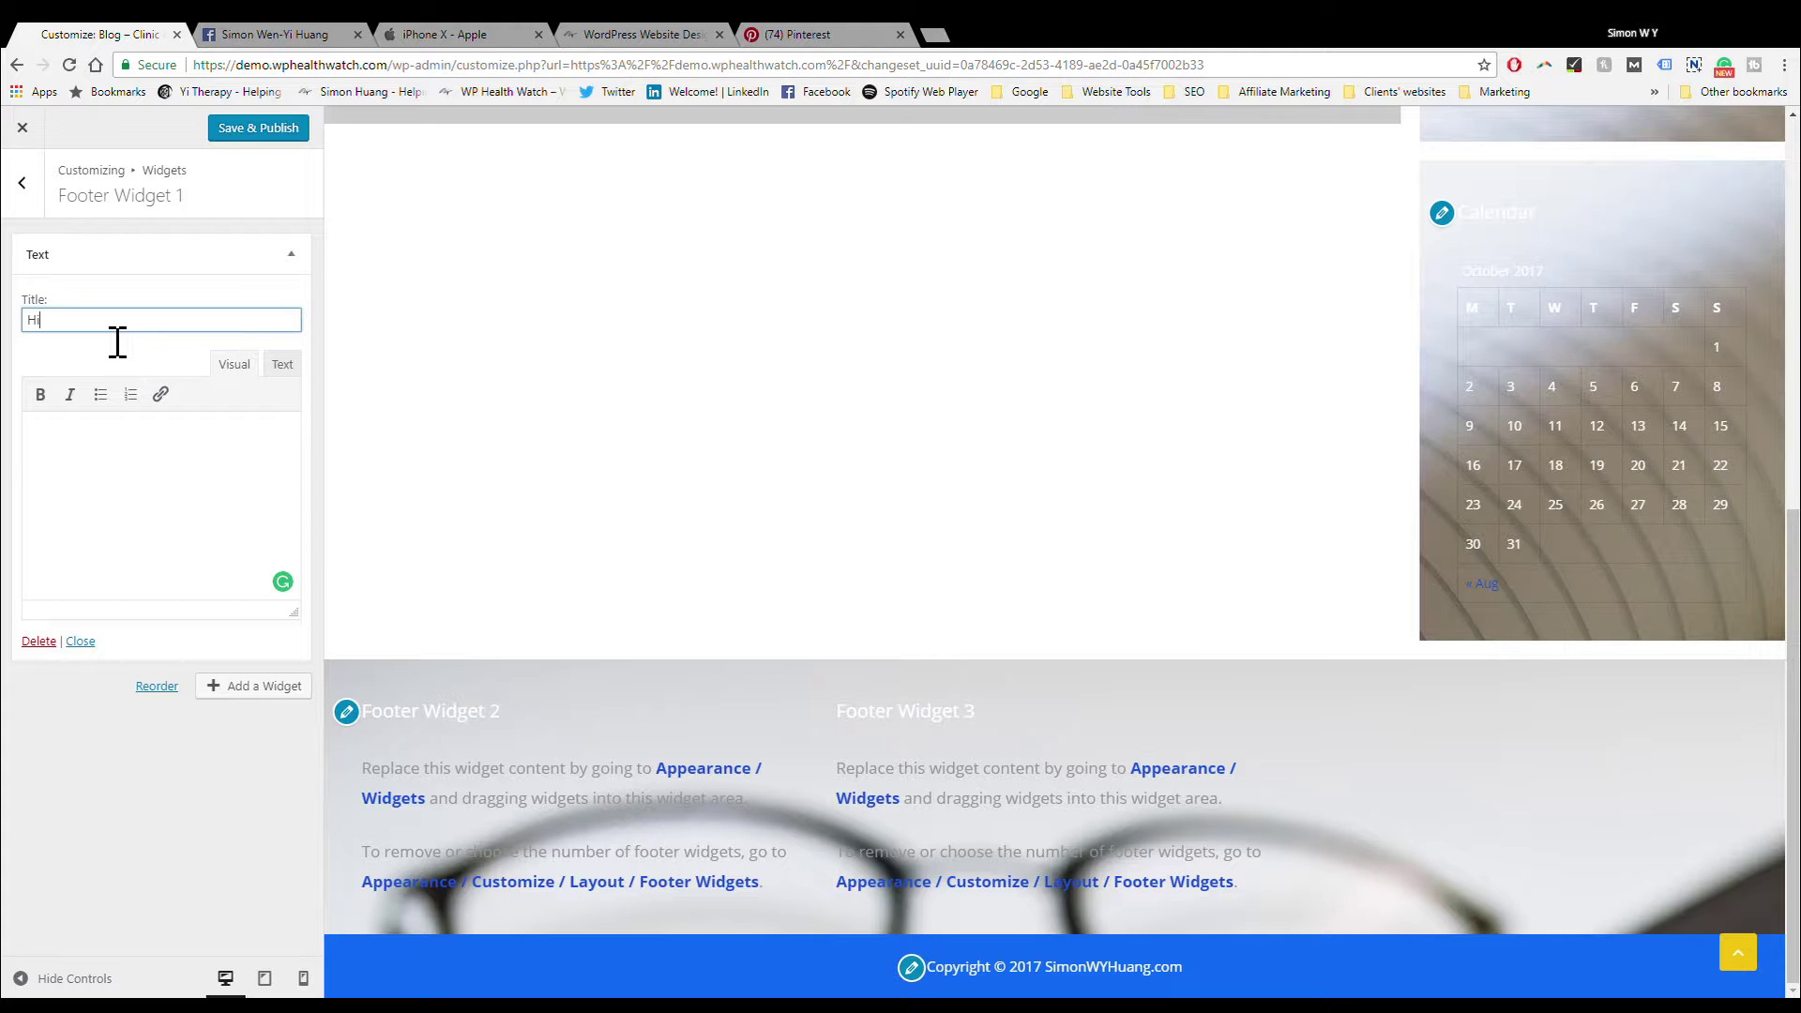
key(Tab)
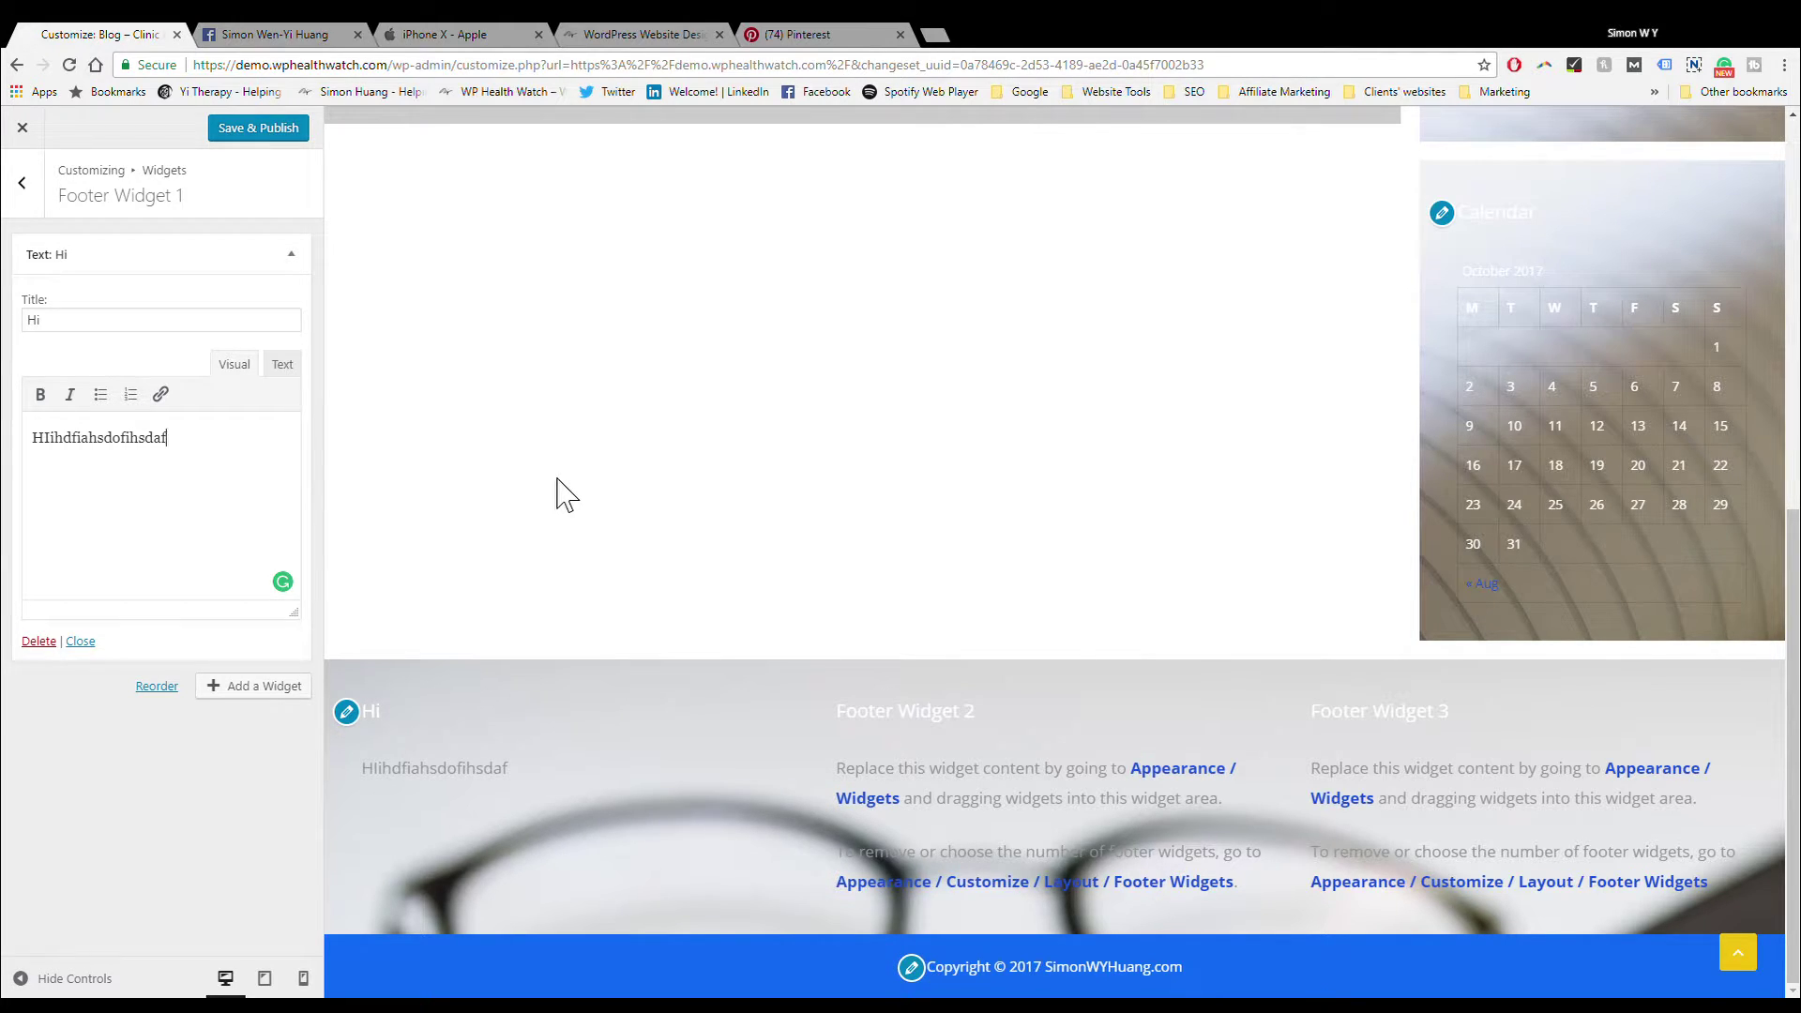
Step: Browse the other widget types available for Footer Widget 1 and close the list without adding any
click(282, 688)
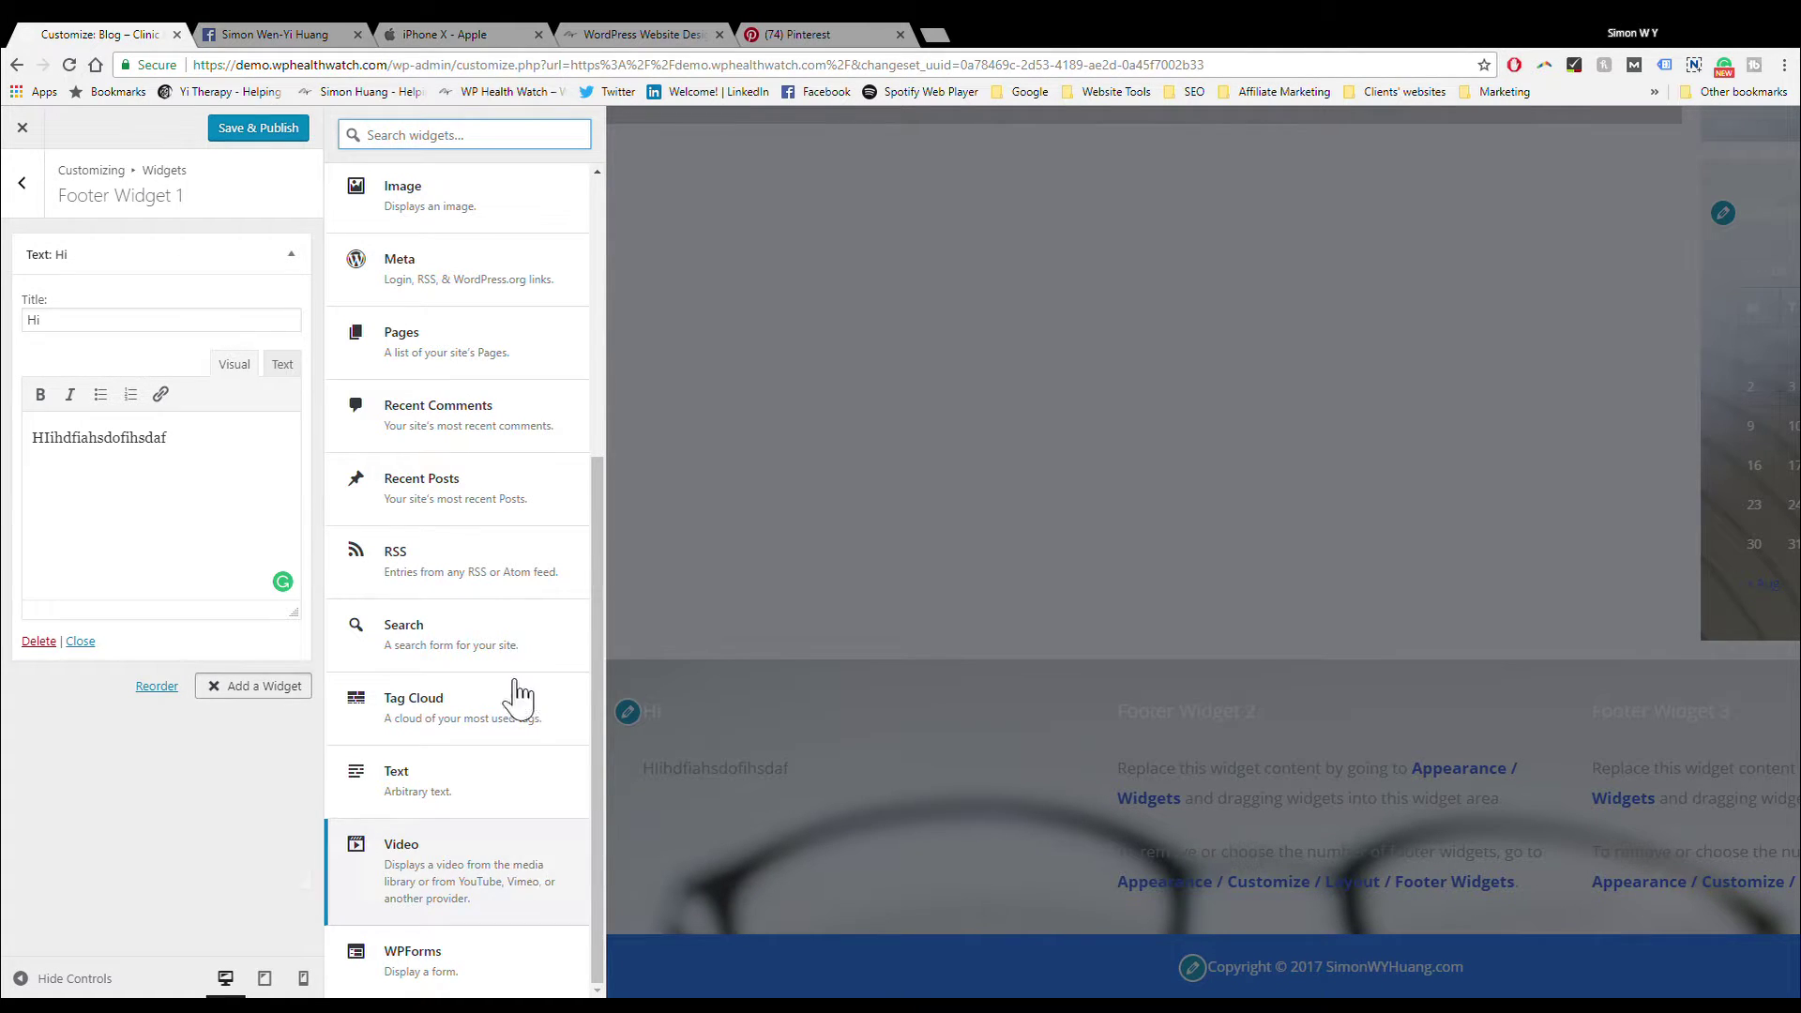
scroll(535, 503, up, 1)
scroll(536, 515, up, 1)
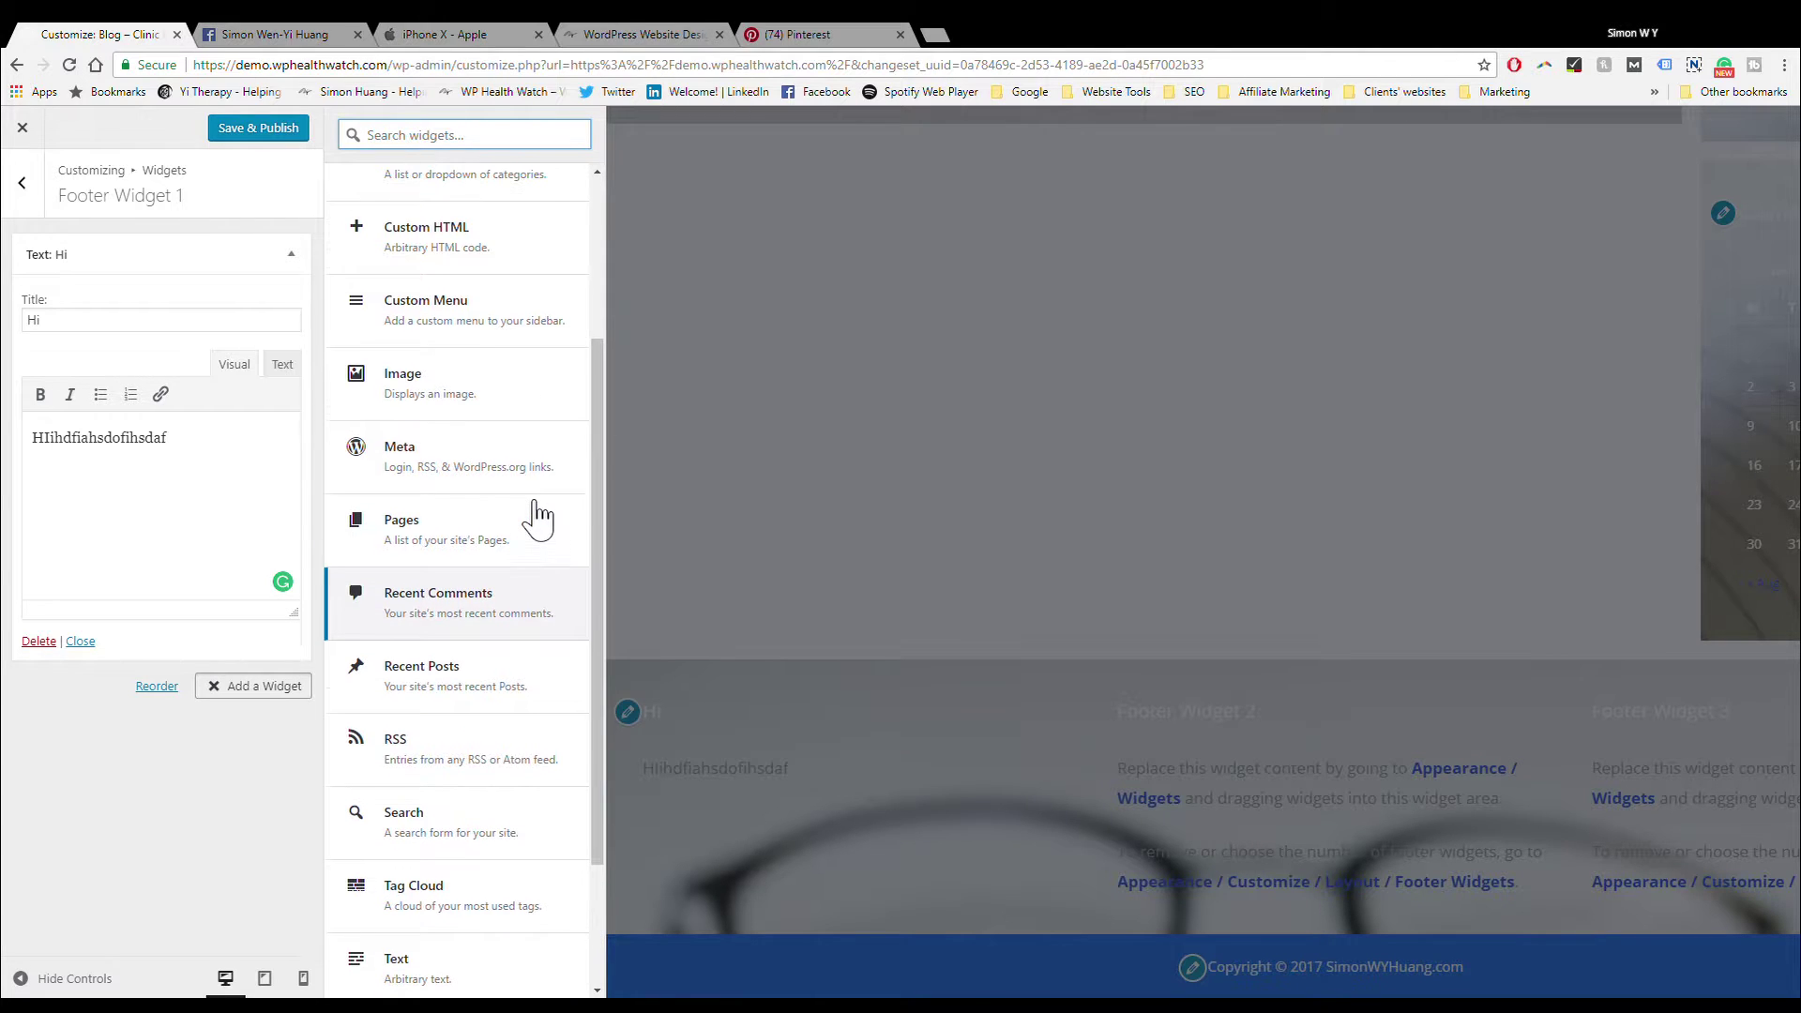
scroll(515, 671, up, 3)
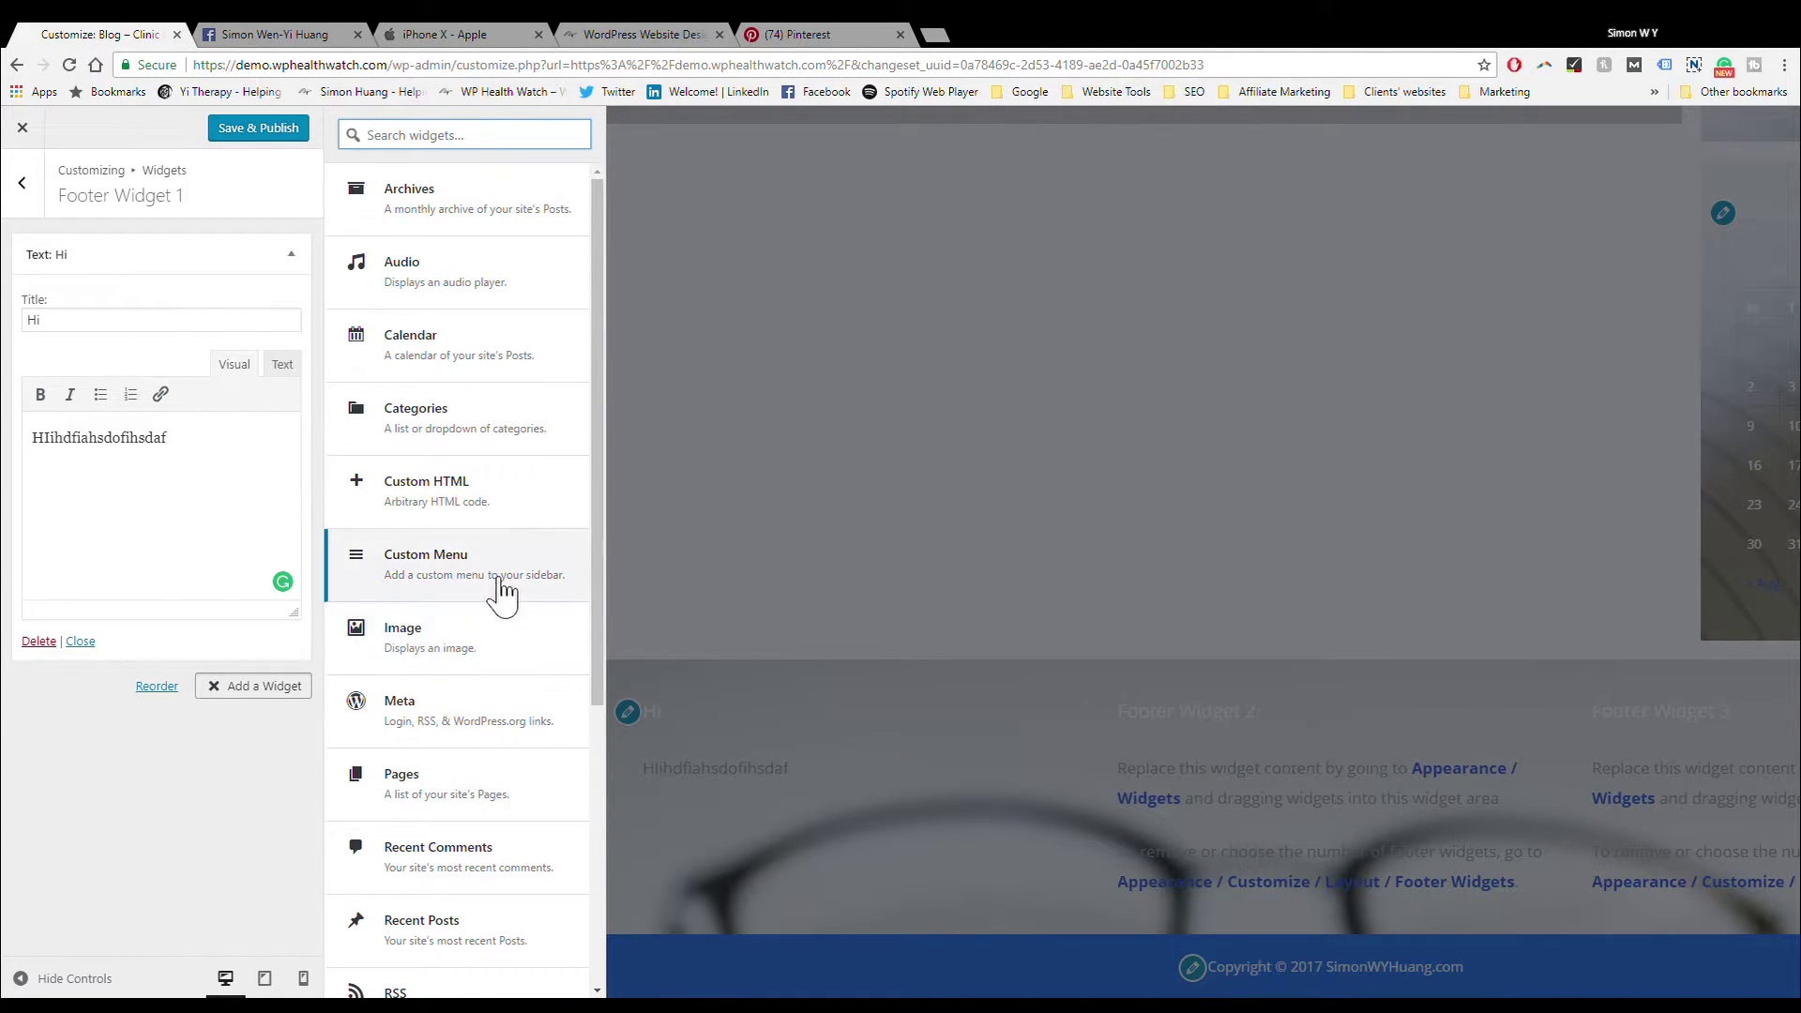
click(51, 215)
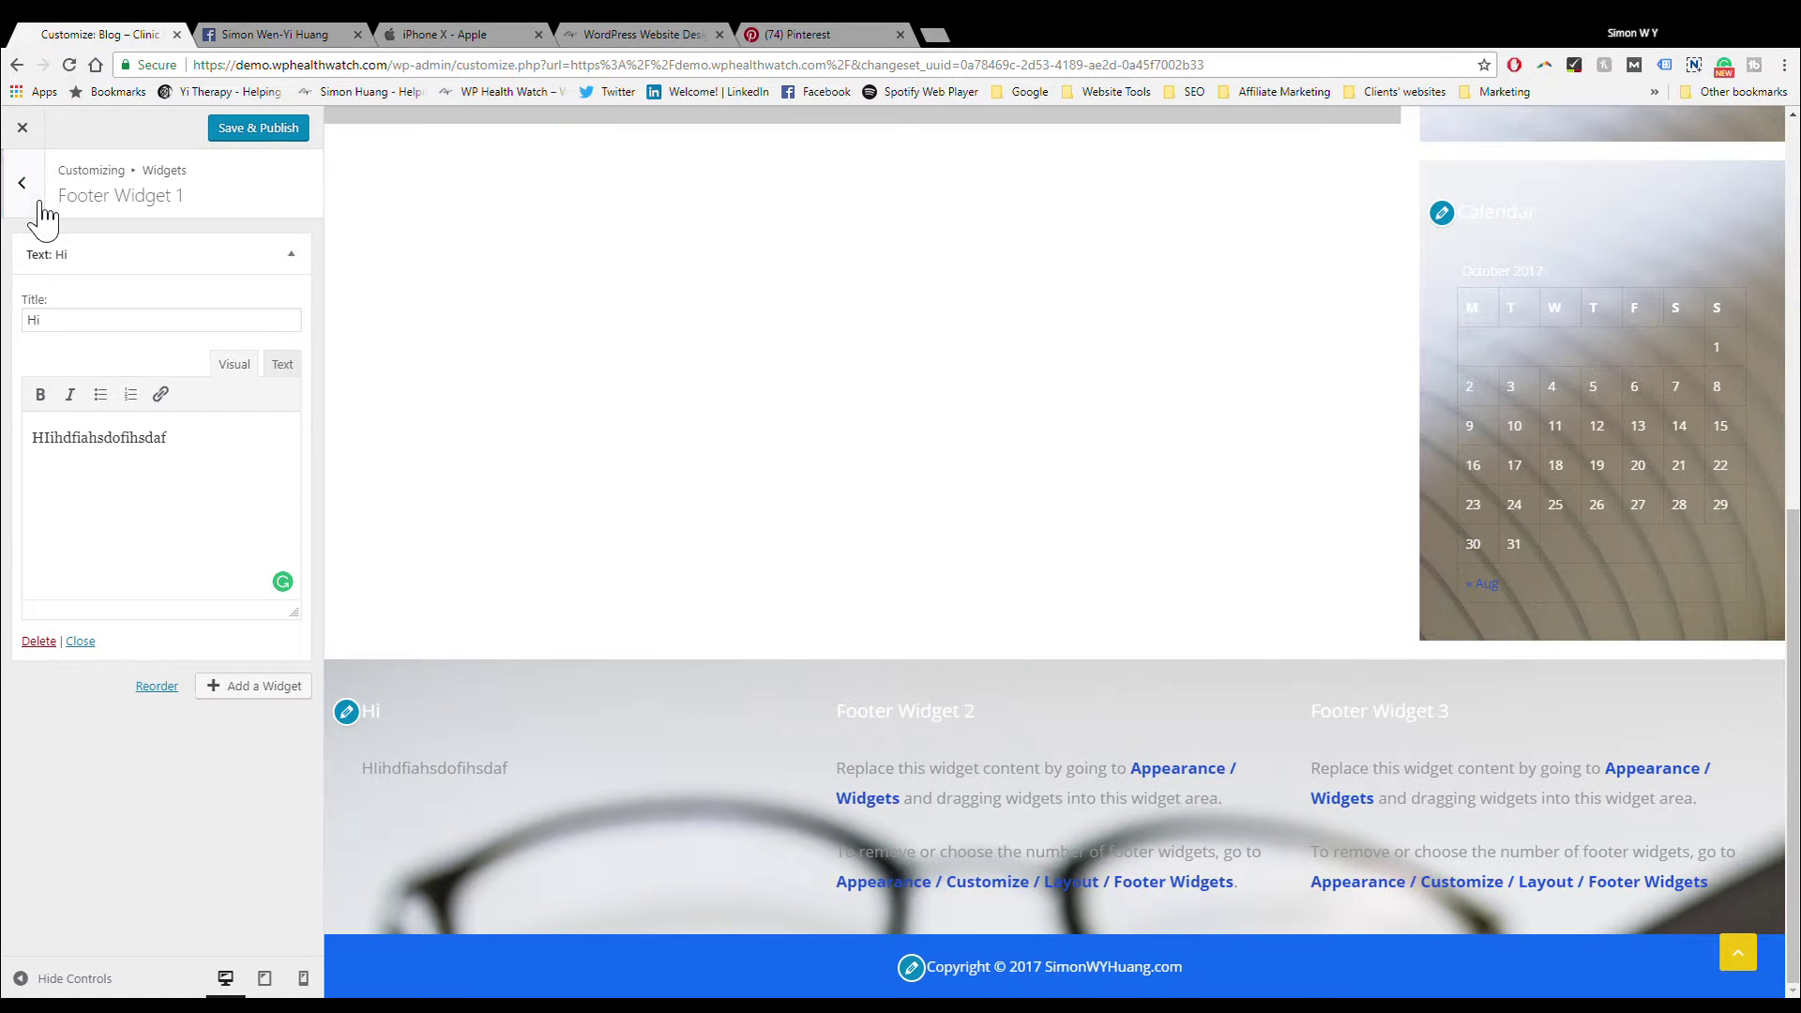
Step: Review the Static Front Page settings and the custom code in Additional CSS
click(37, 199)
click(34, 202)
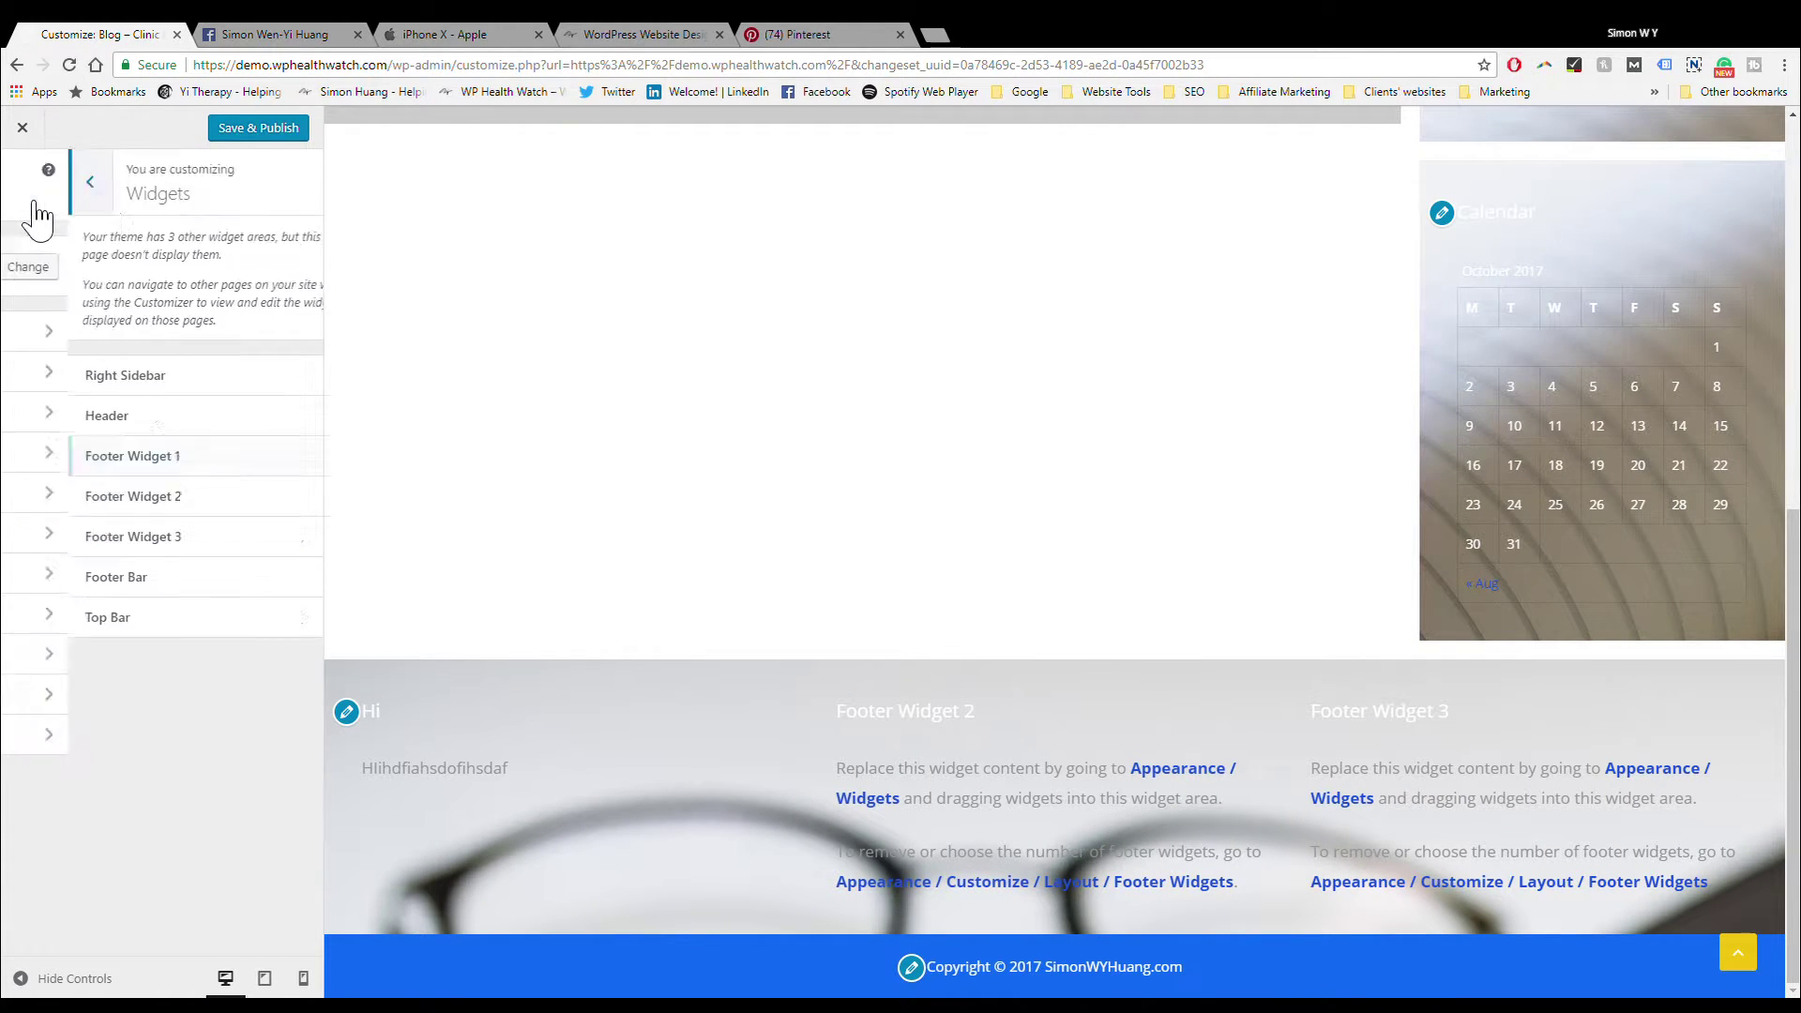
click(121, 694)
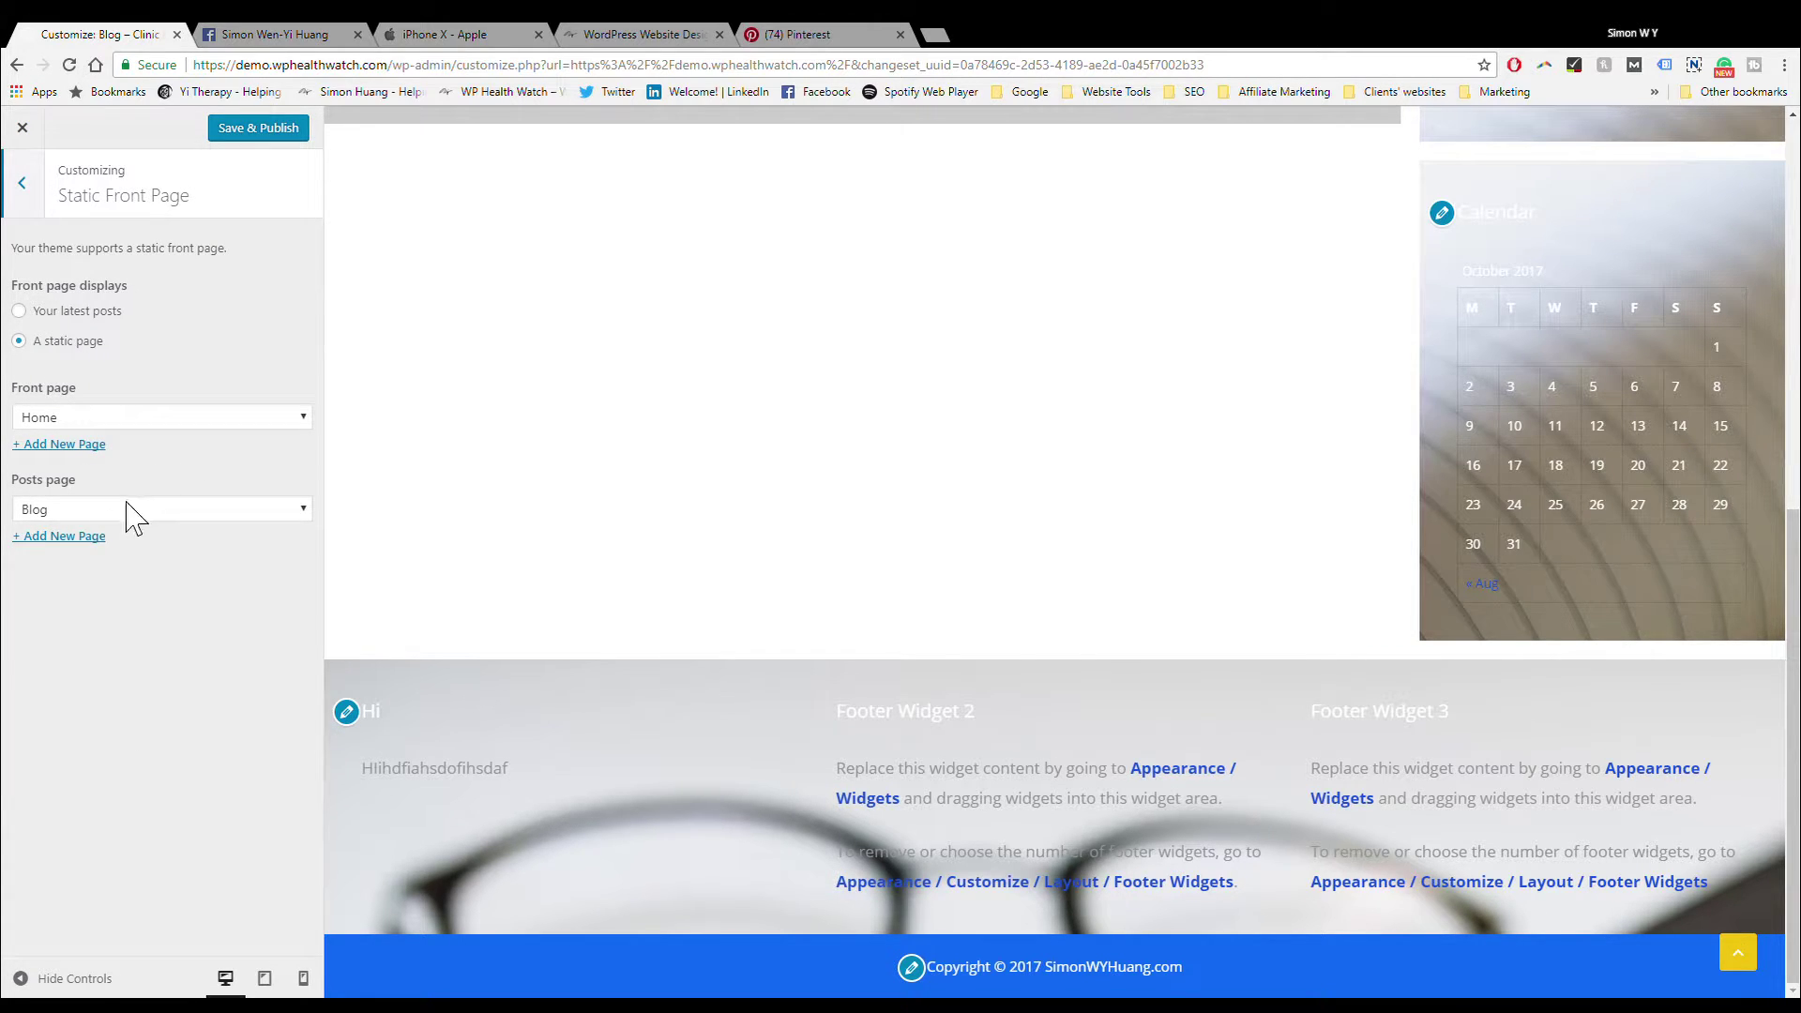
click(32, 212)
click(107, 738)
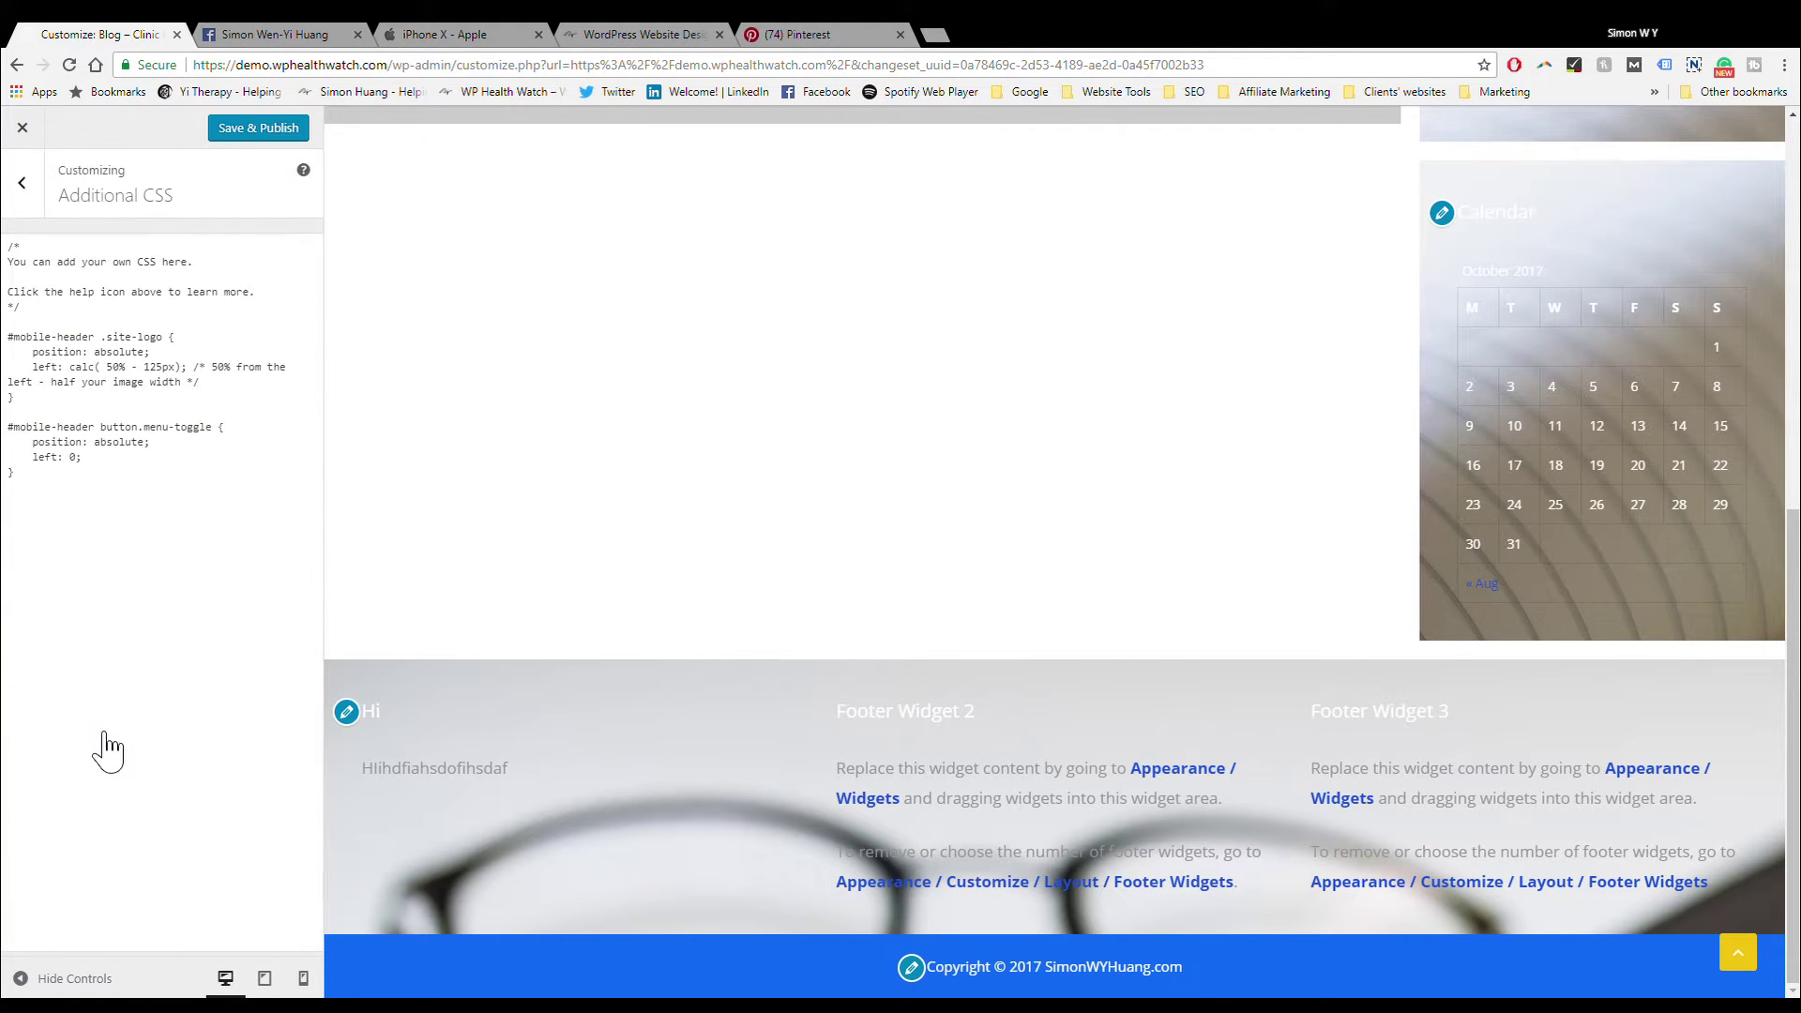
click(200, 633)
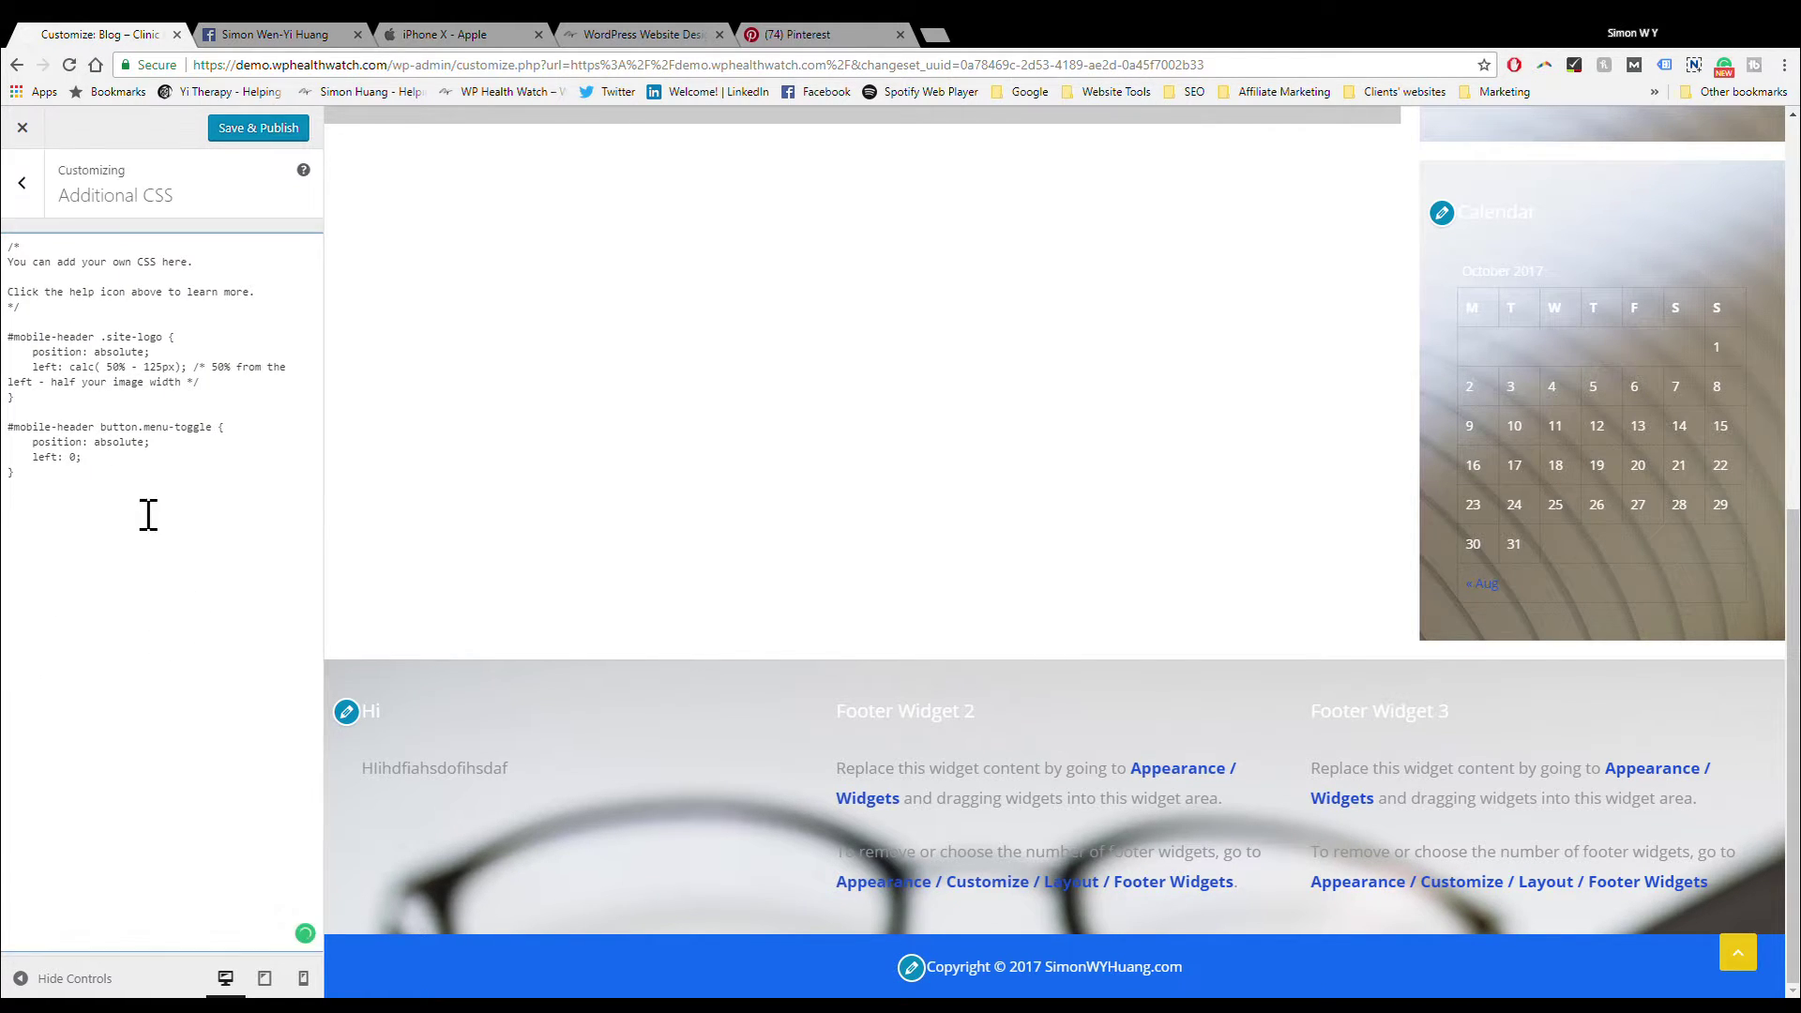
Step: Return to the main customizer options and publish the site customizations
click(21, 183)
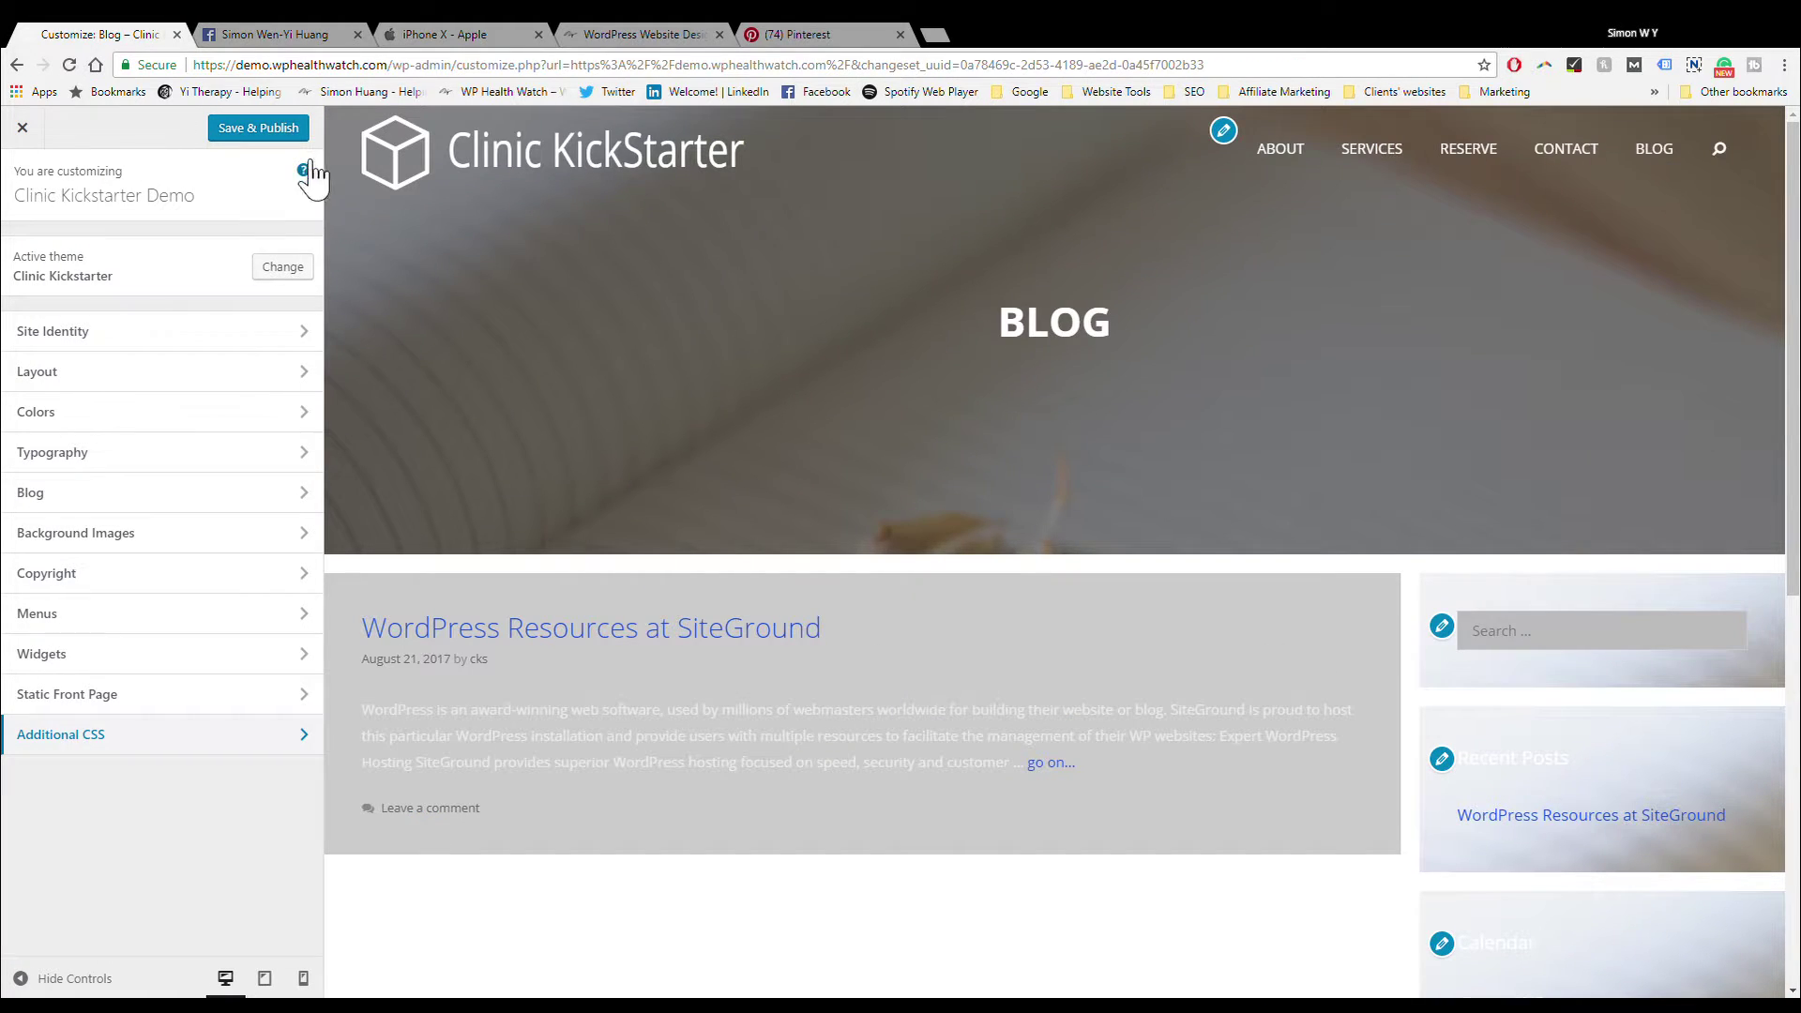
click(281, 129)
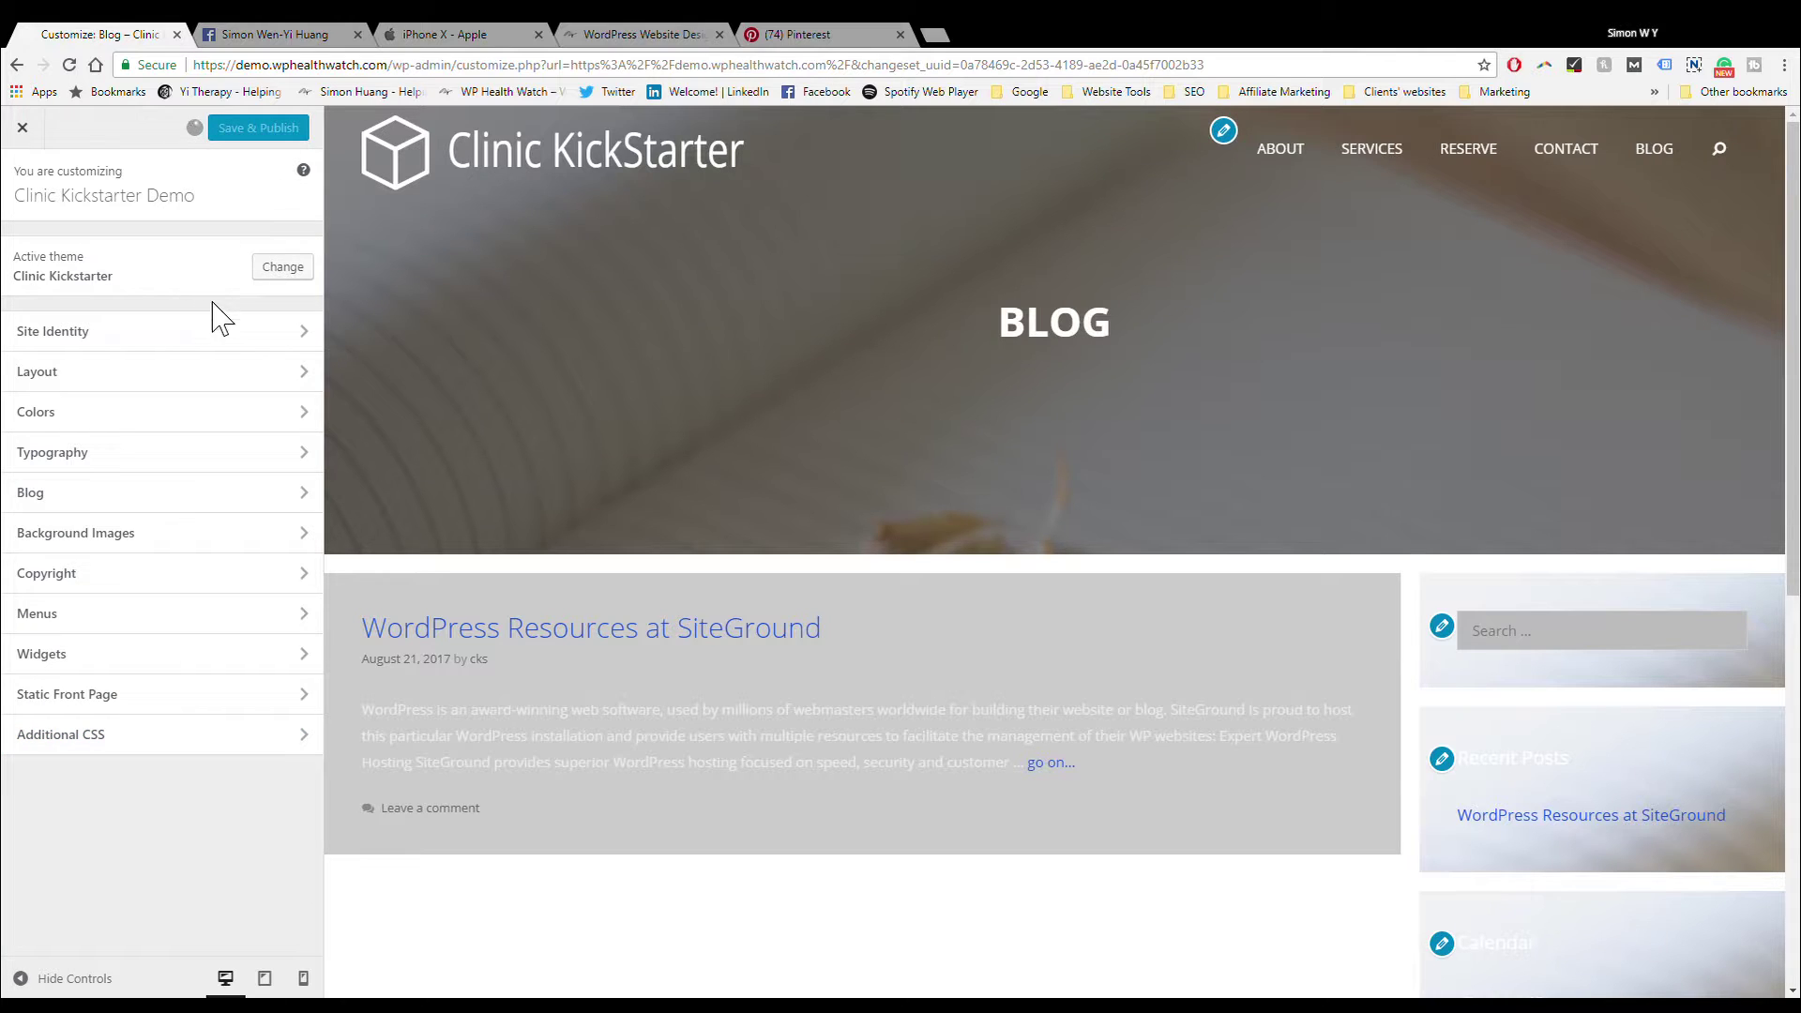
Step: Close the Pinterest browser tab and switch to the Apple iPhone X page
click(848, 38)
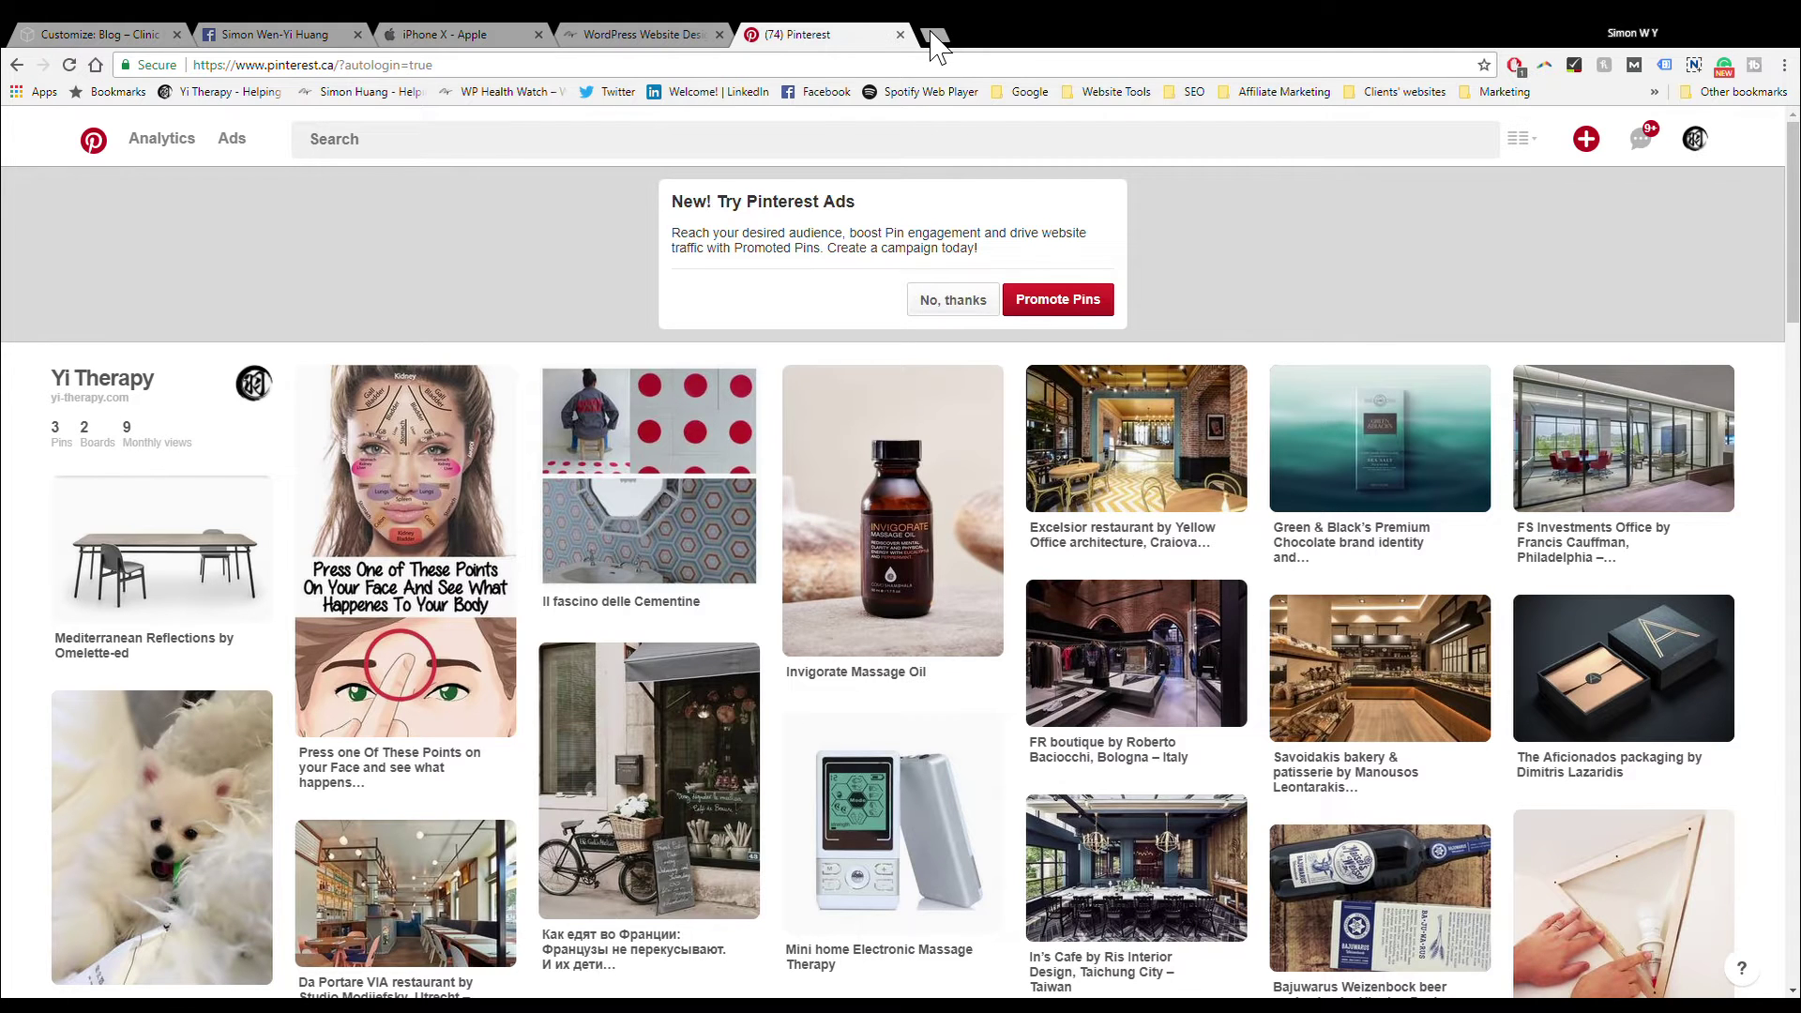
click(900, 35)
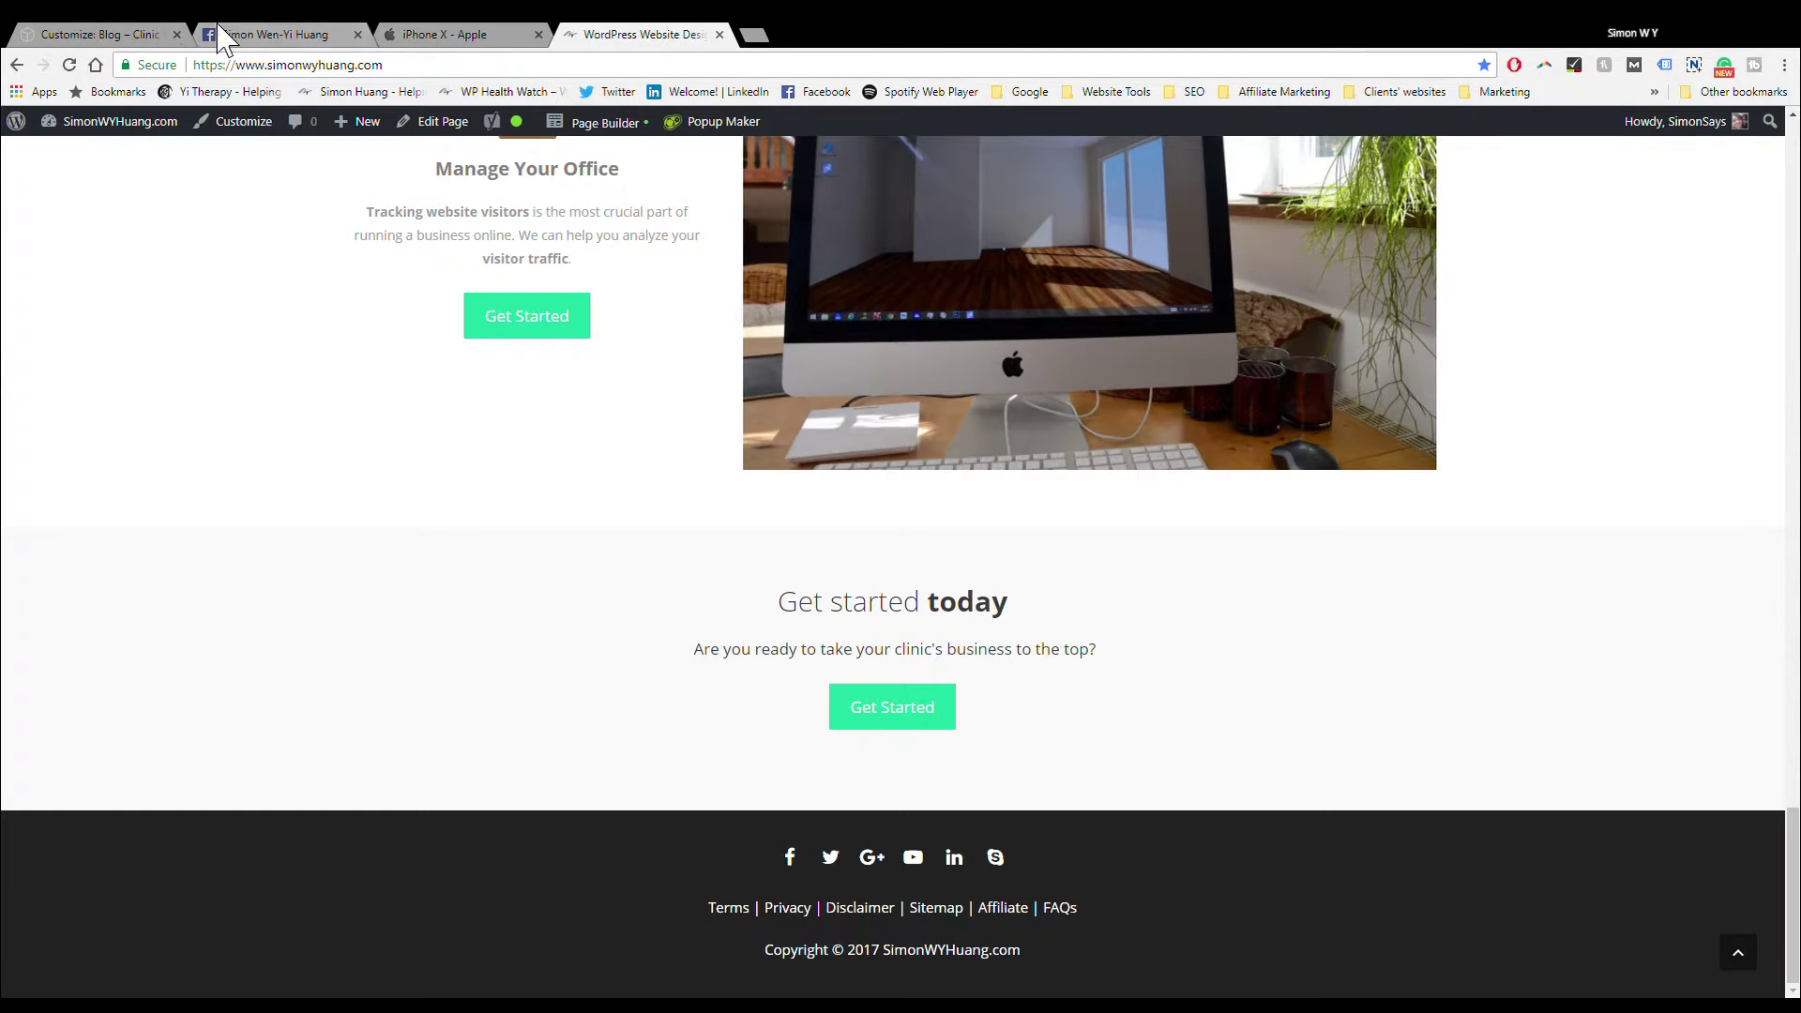
click(159, 38)
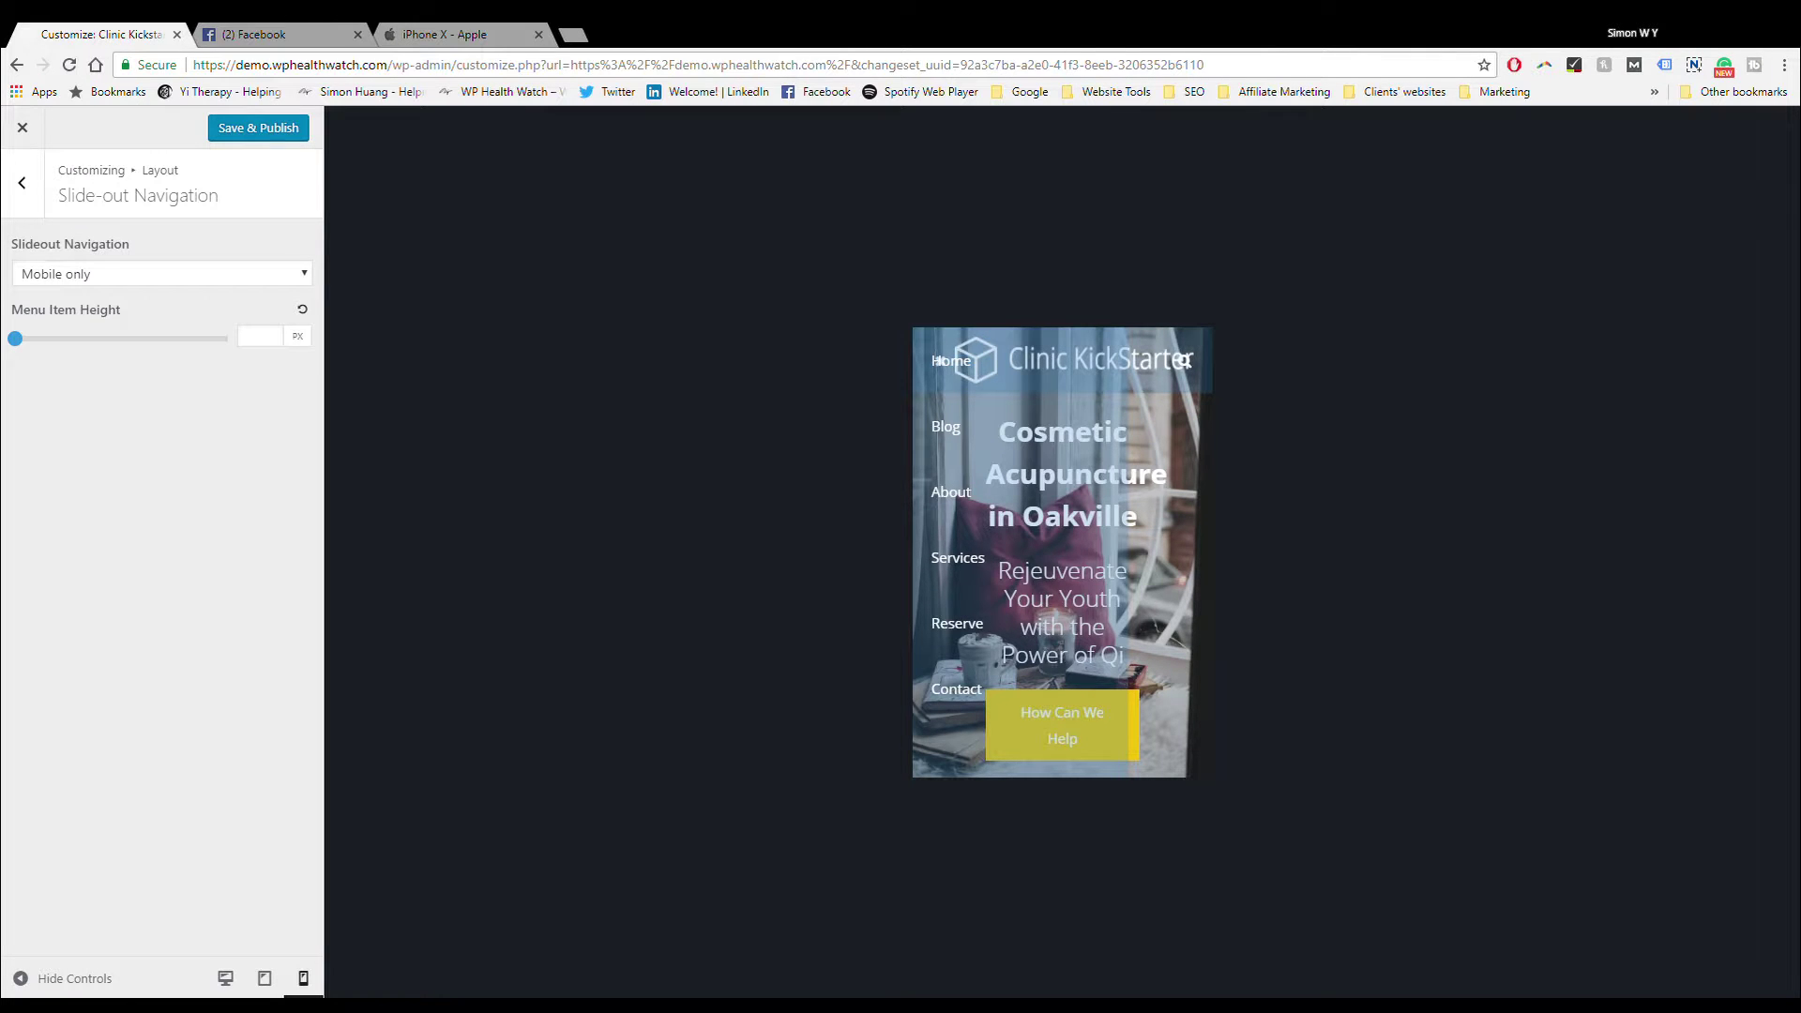
click(427, 35)
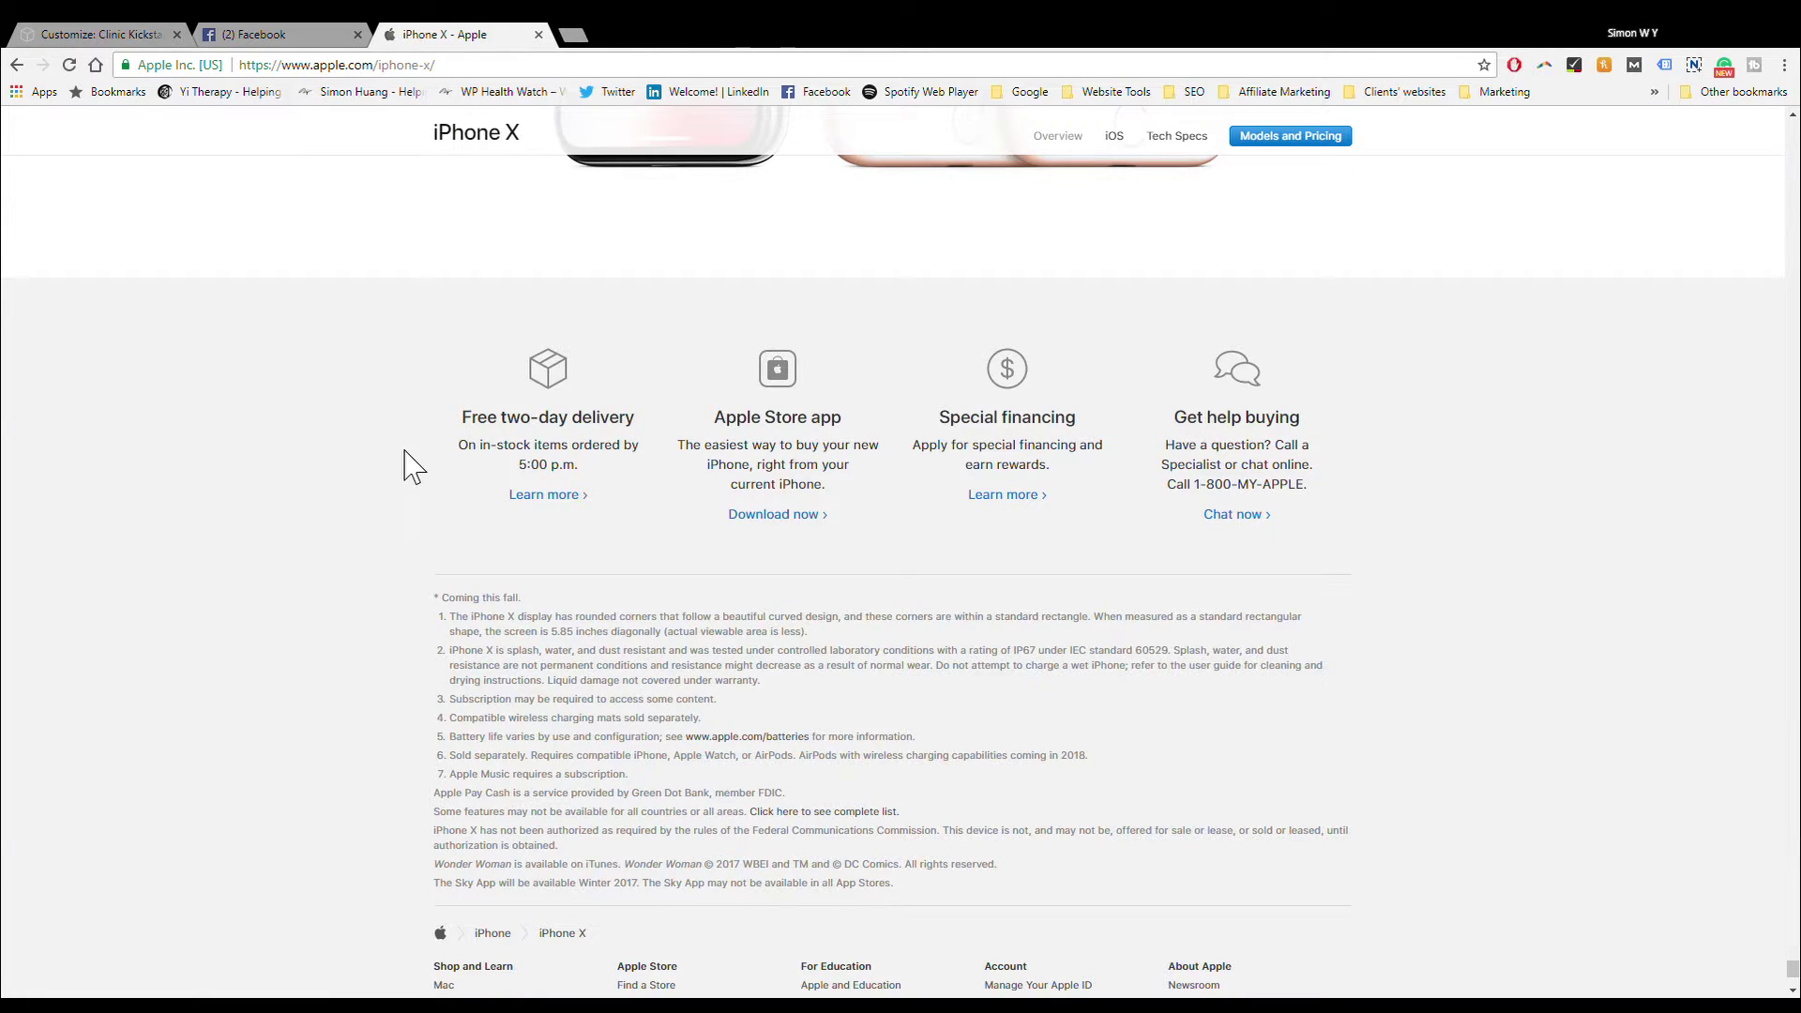
Step: Return to the site customizer, disable Slideout Navigation, and try the menu in the mobile preview
scroll(408, 488, up, 5)
click(89, 35)
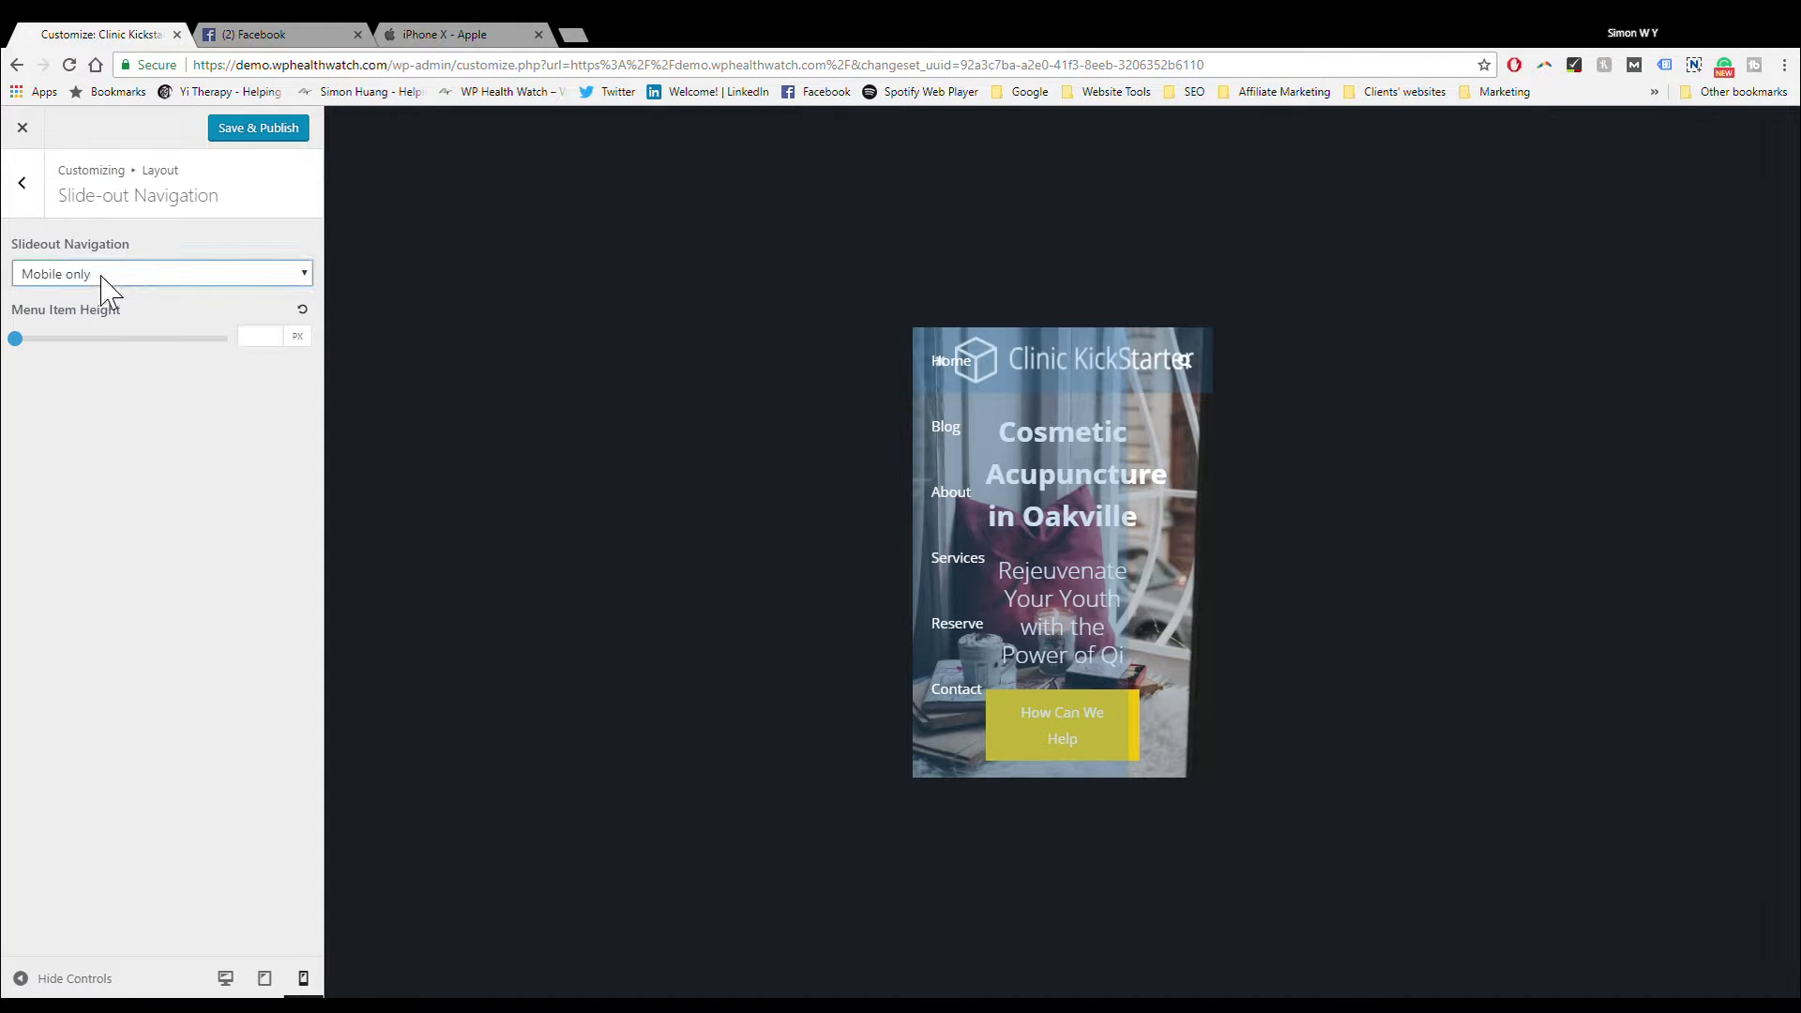
click(70, 396)
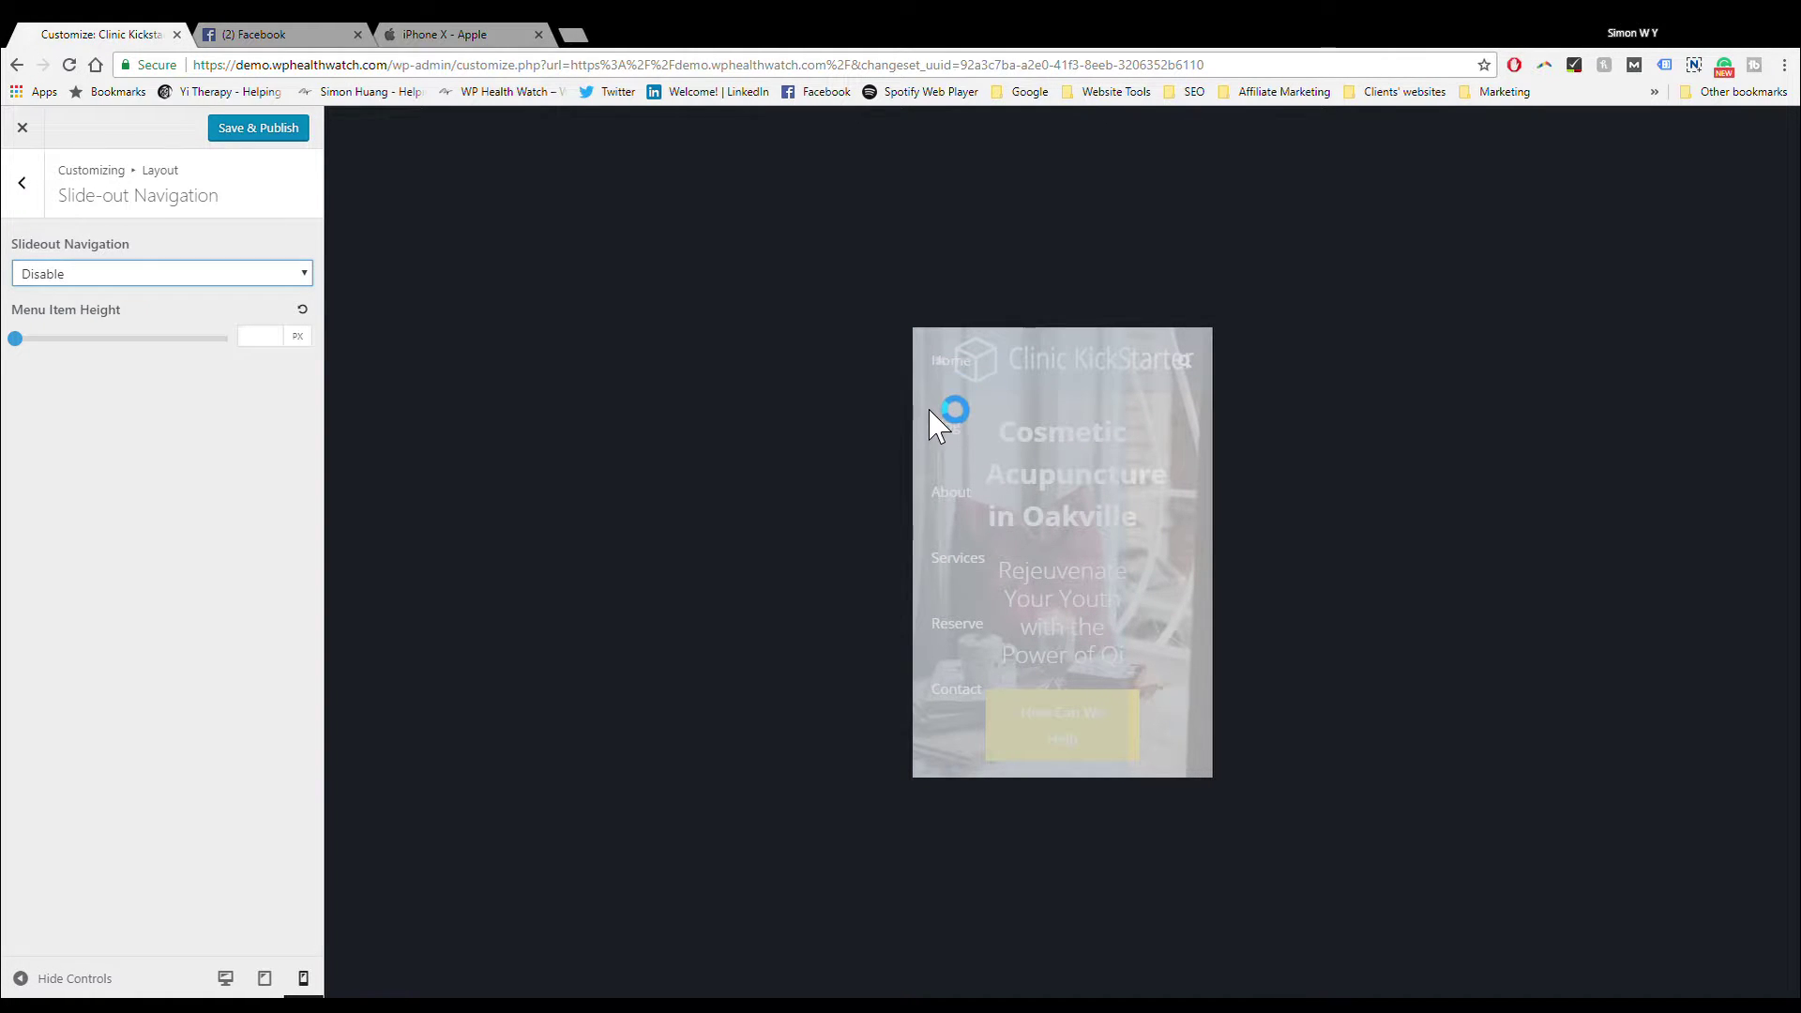
click(949, 364)
click(949, 364)
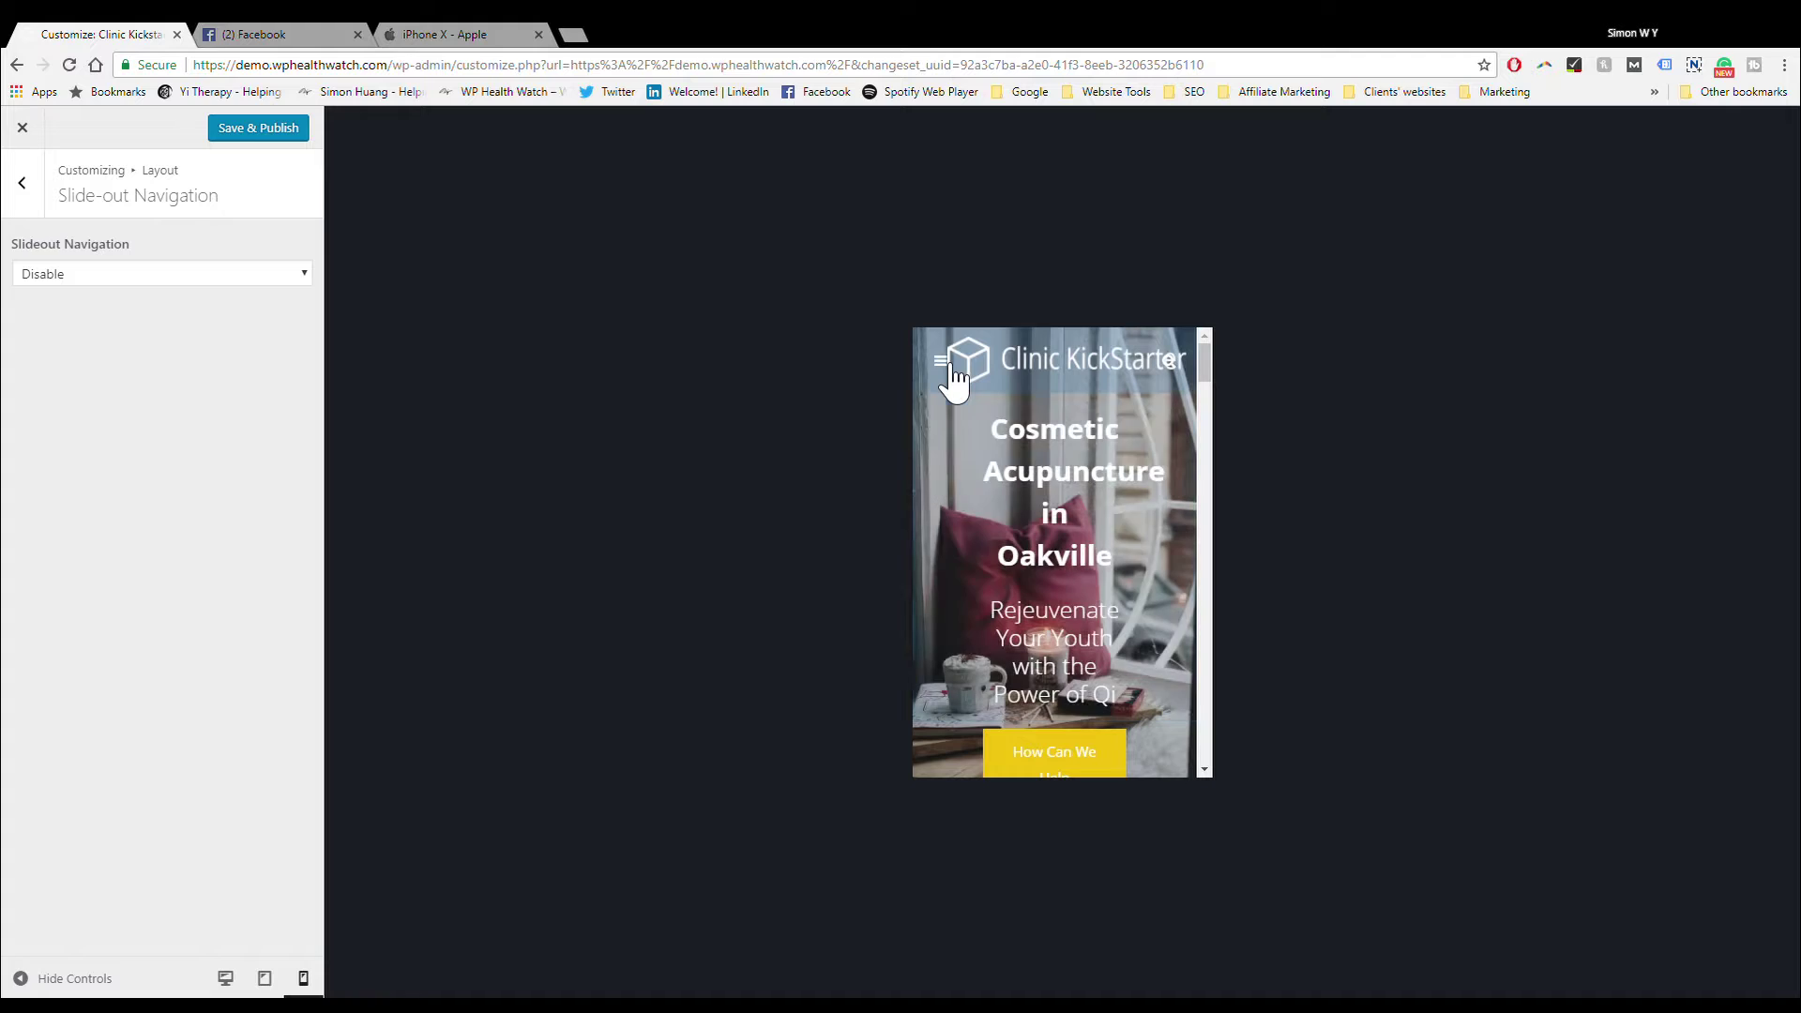
click(949, 364)
click(949, 363)
Step: Open the Page Header layout settings and switch the site preview to desktop size
click(22, 182)
click(147, 494)
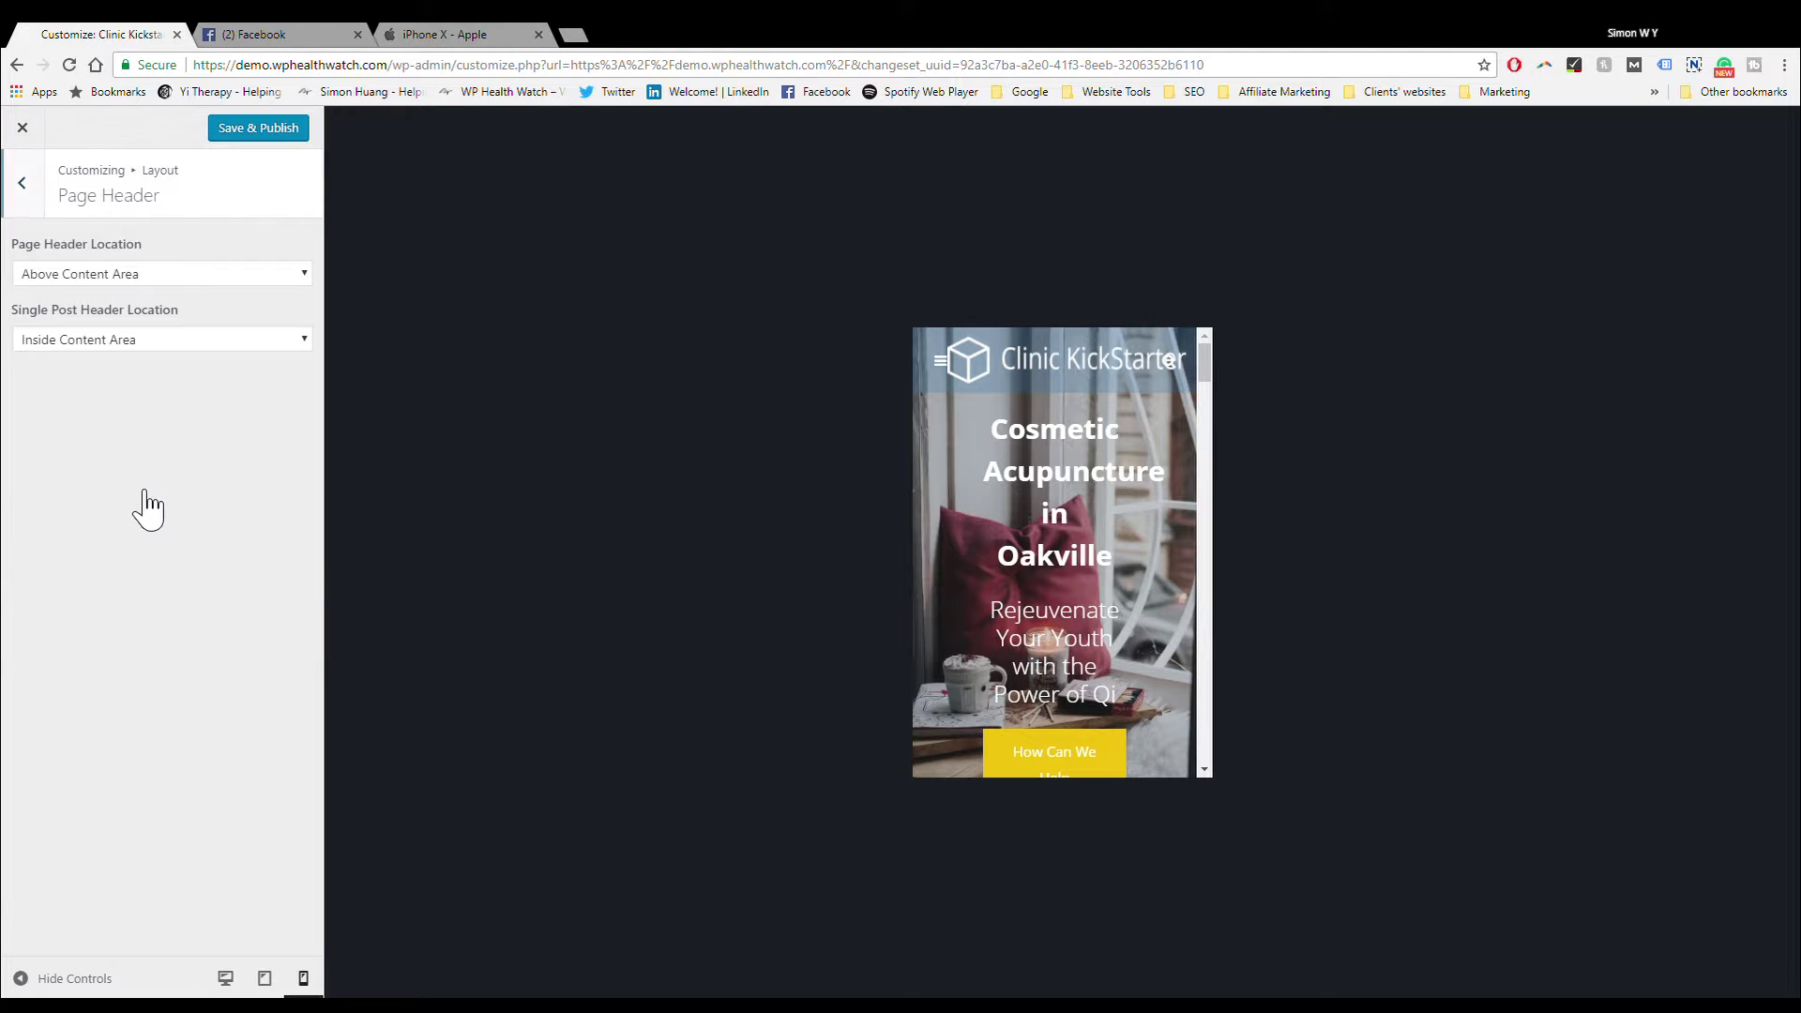
click(225, 979)
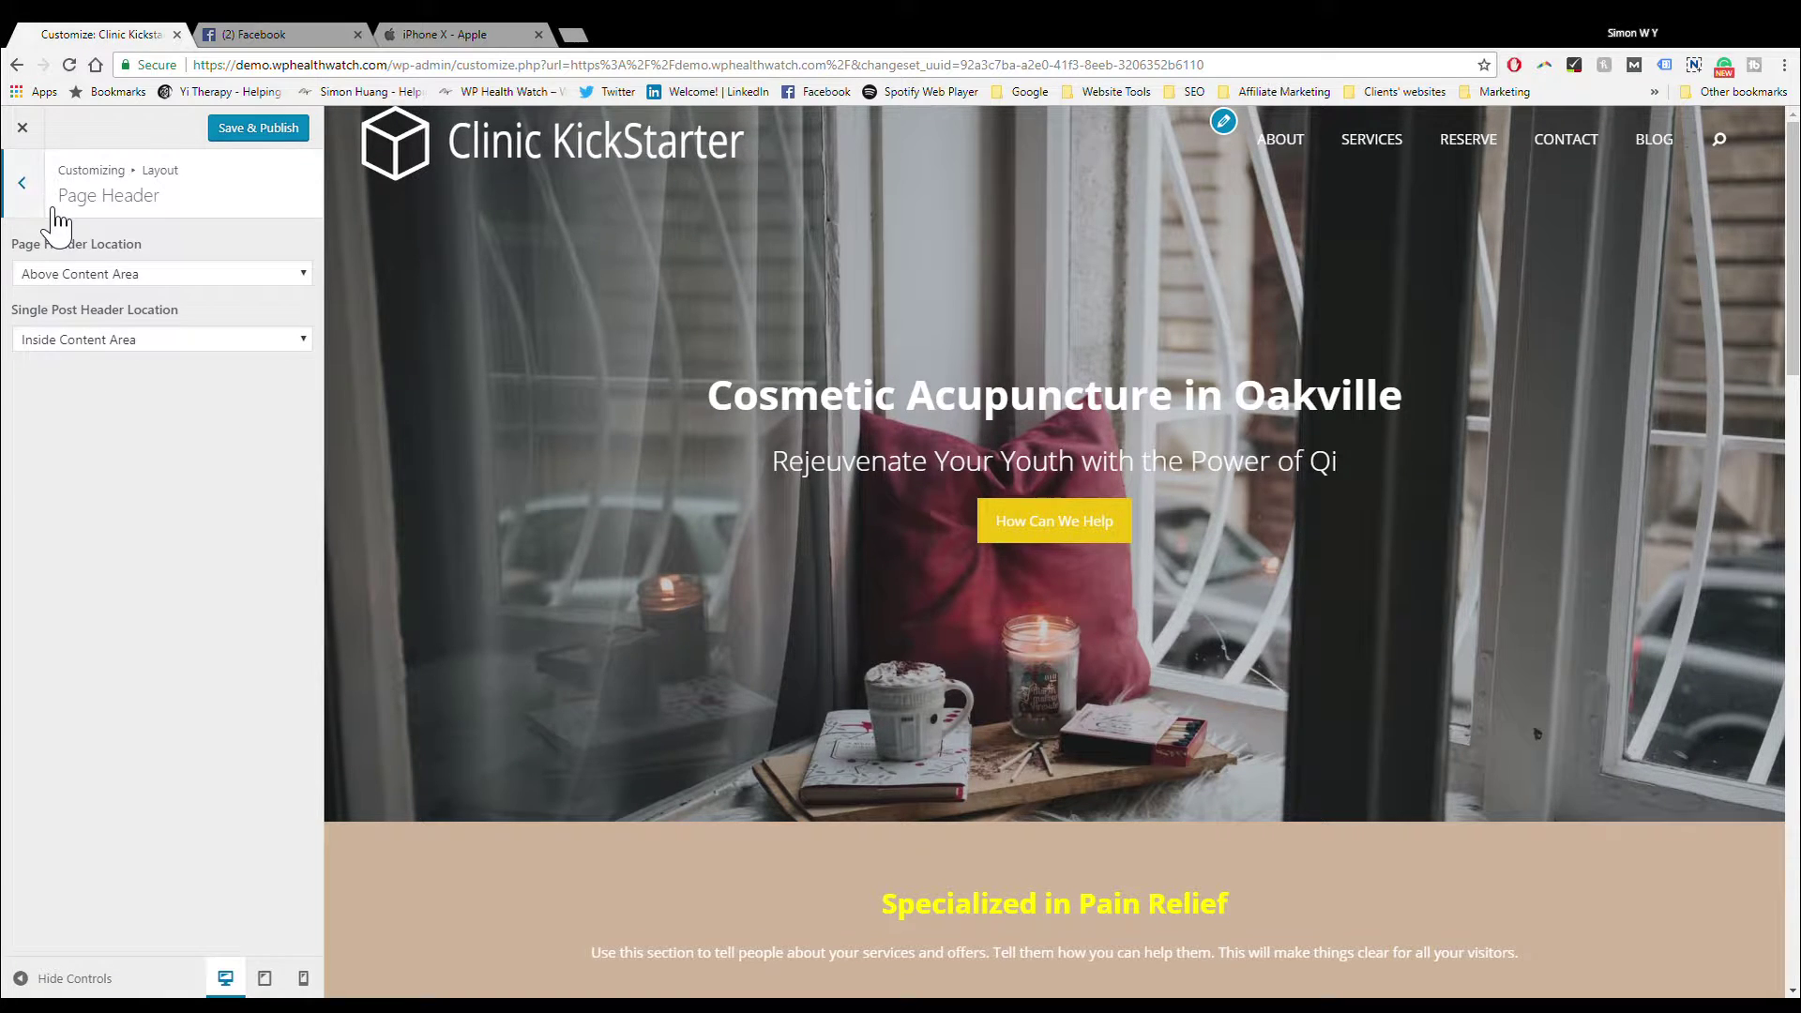
Step: Review the Sidebars layout settings against the sidebar of the Blog page in the preview
click(23, 183)
click(159, 535)
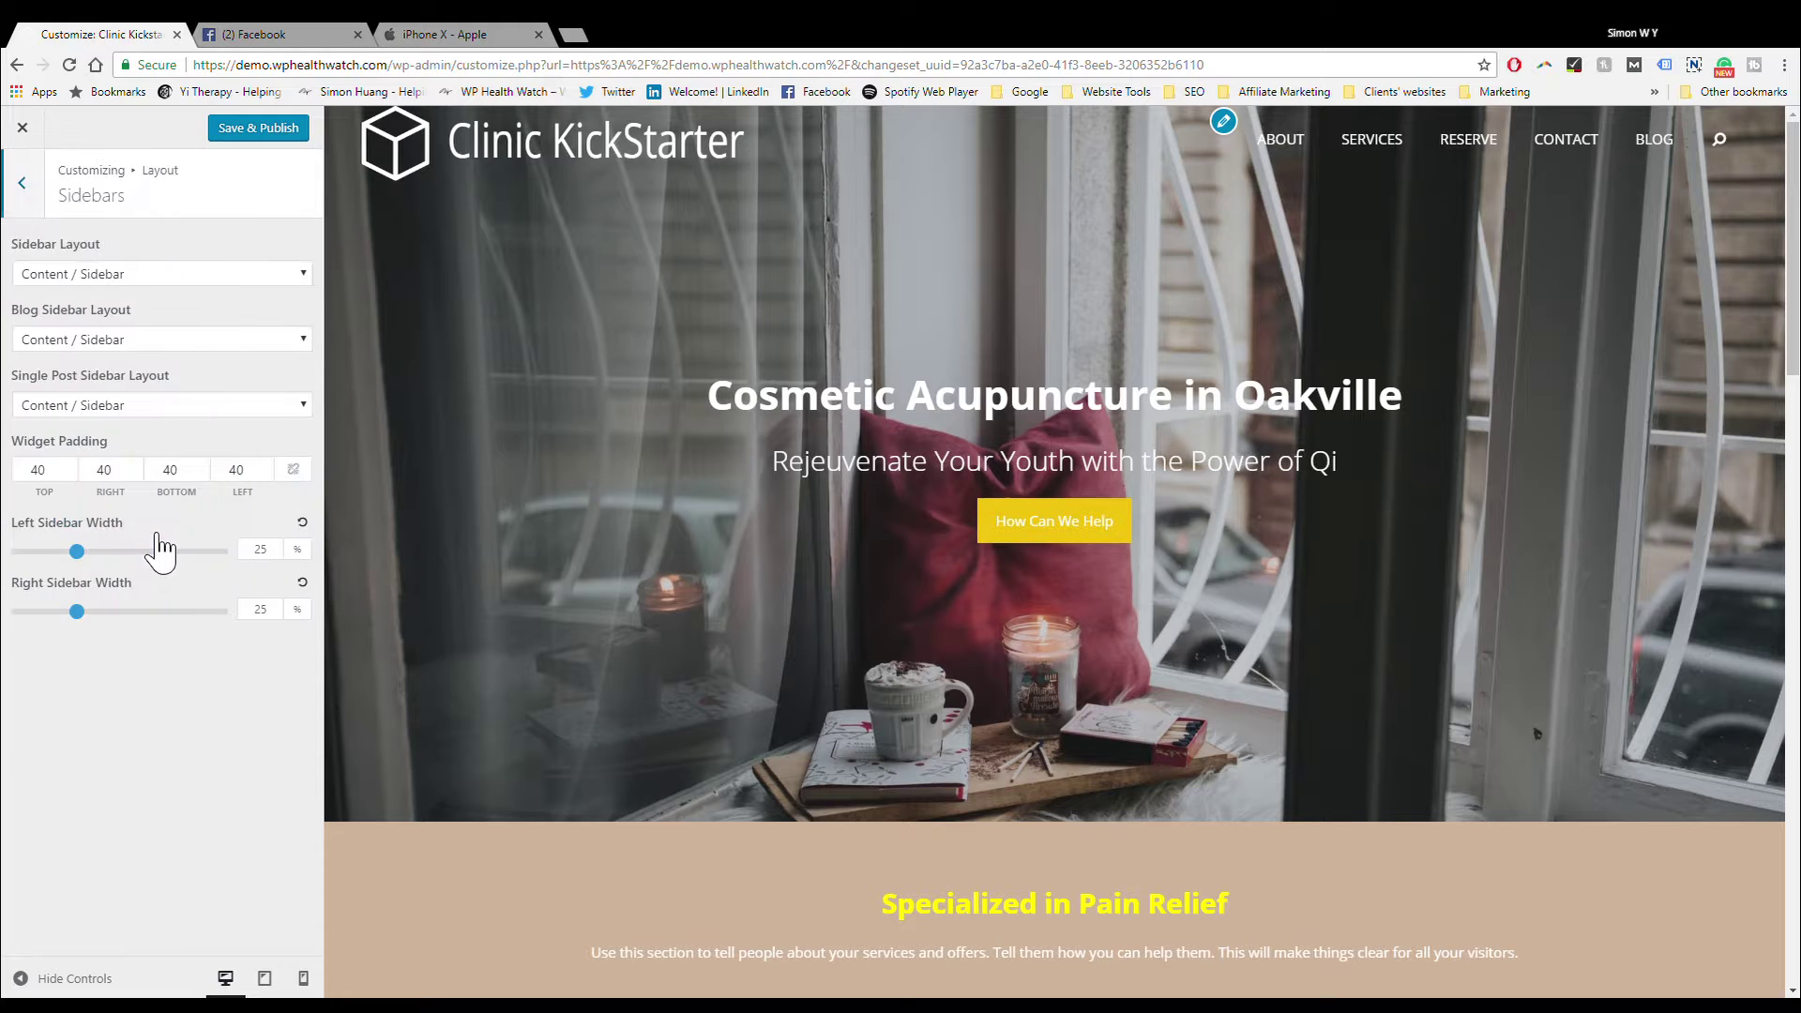
click(1654, 140)
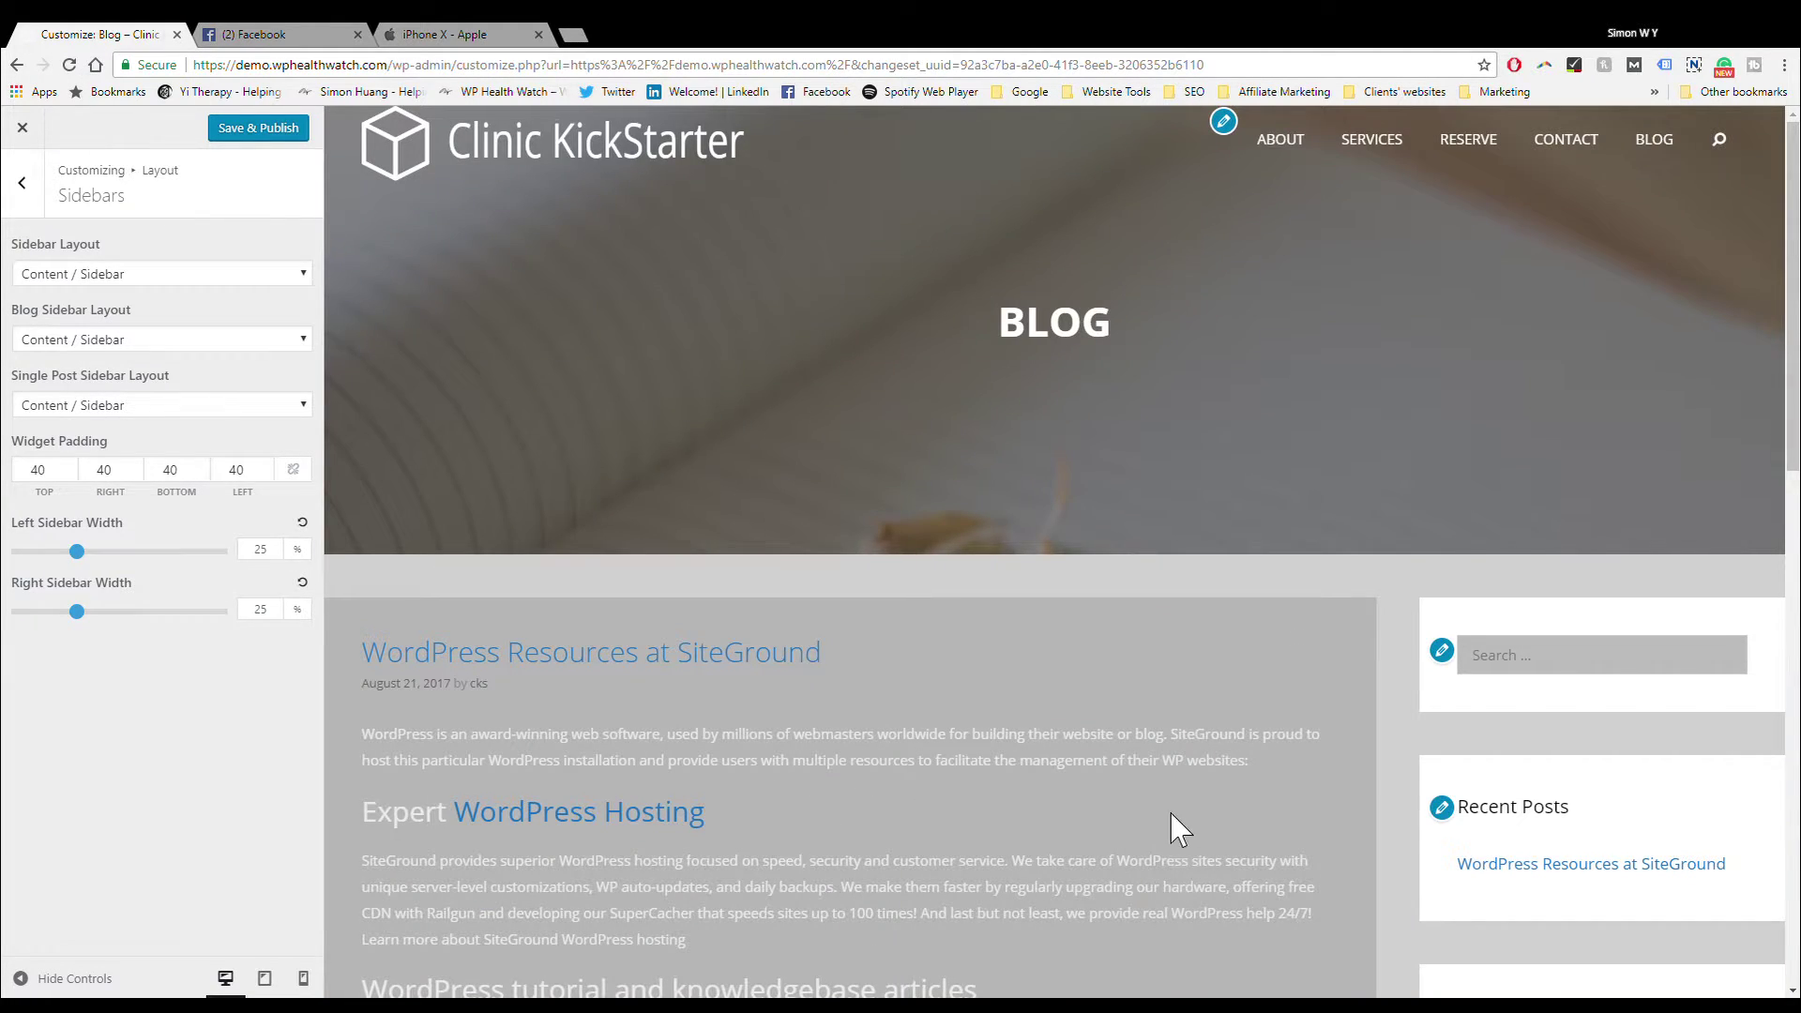
scroll(1177, 830, down, 2)
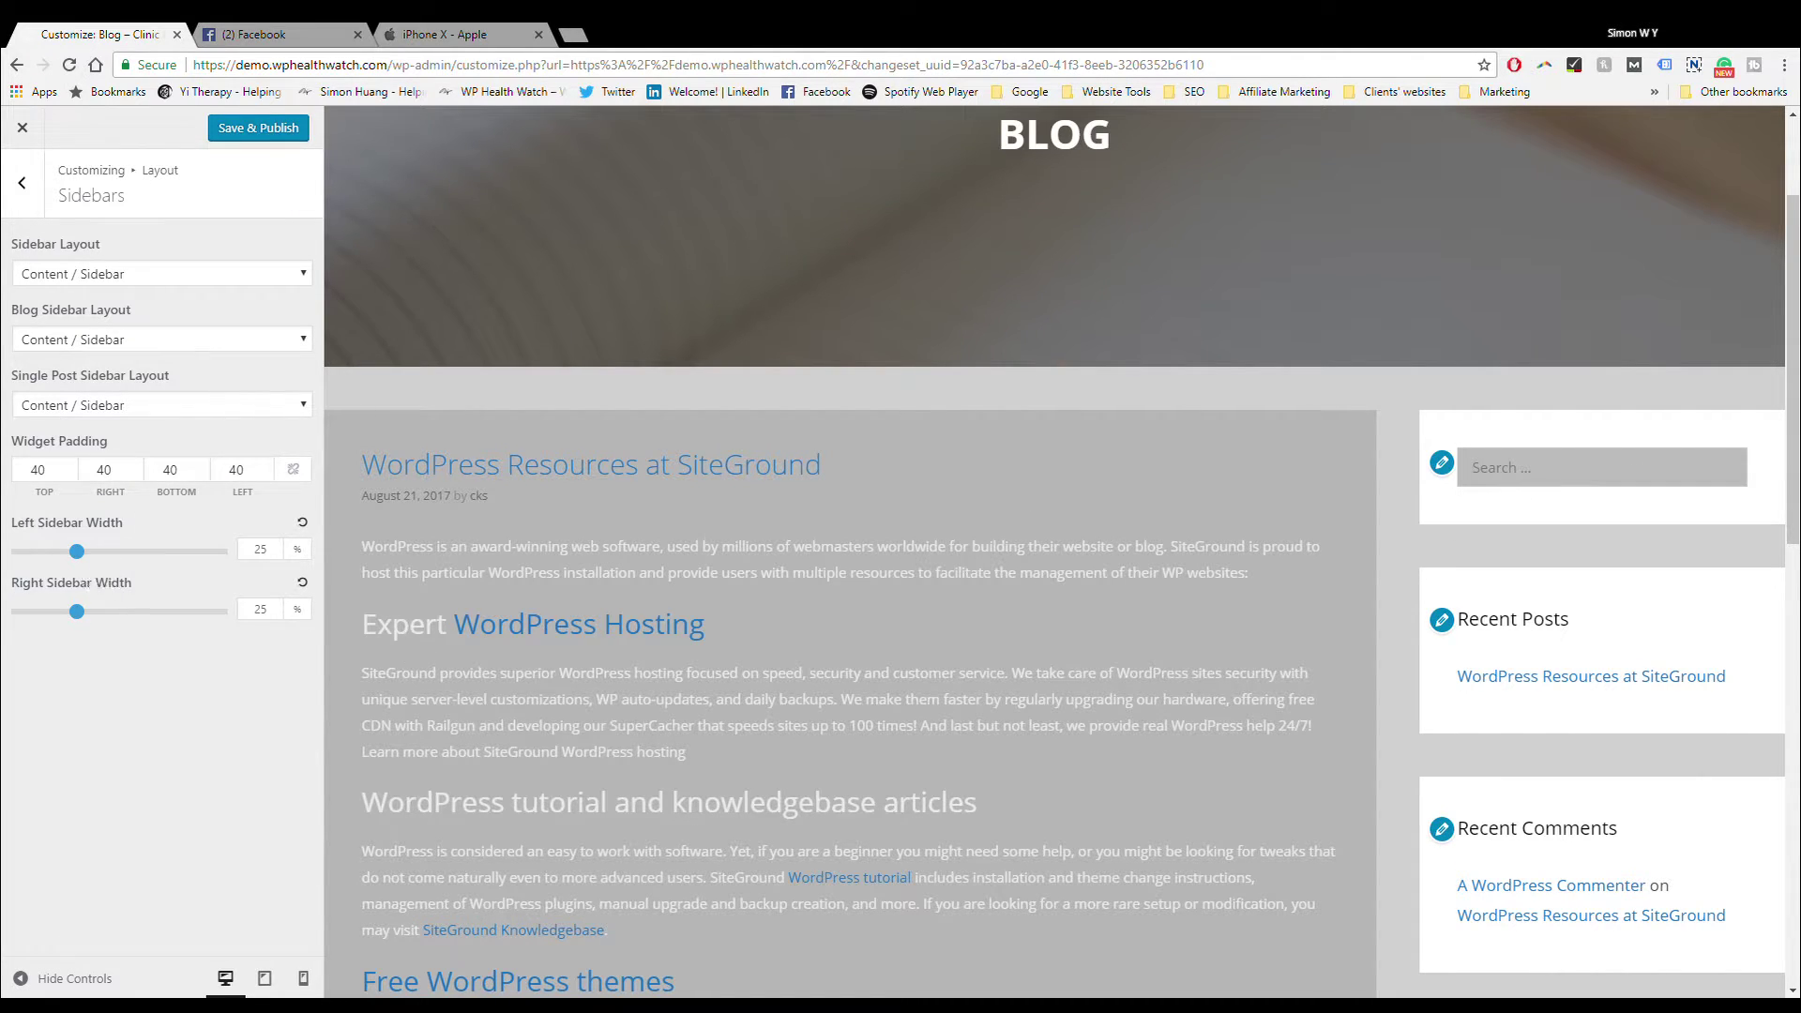
drag(77, 553, 77, 615)
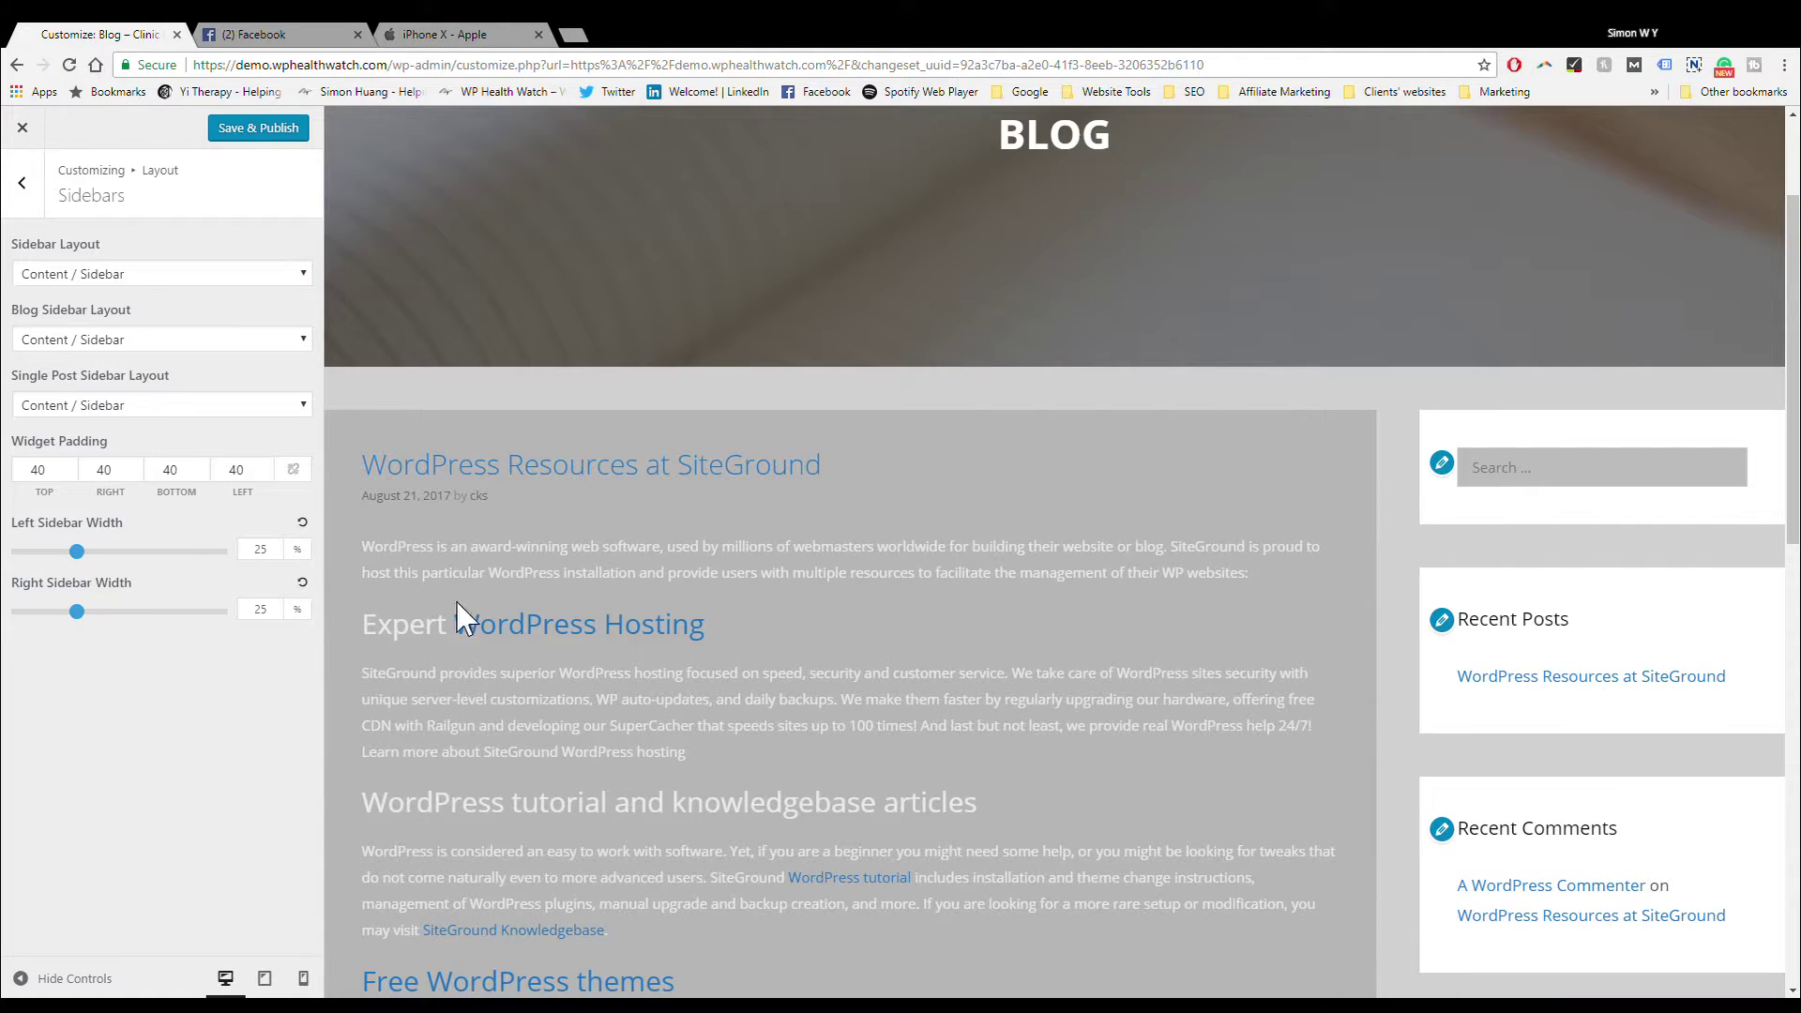
Step: Try 5 footer widgets in the Footer layout settings and set the number back to 3
click(39, 202)
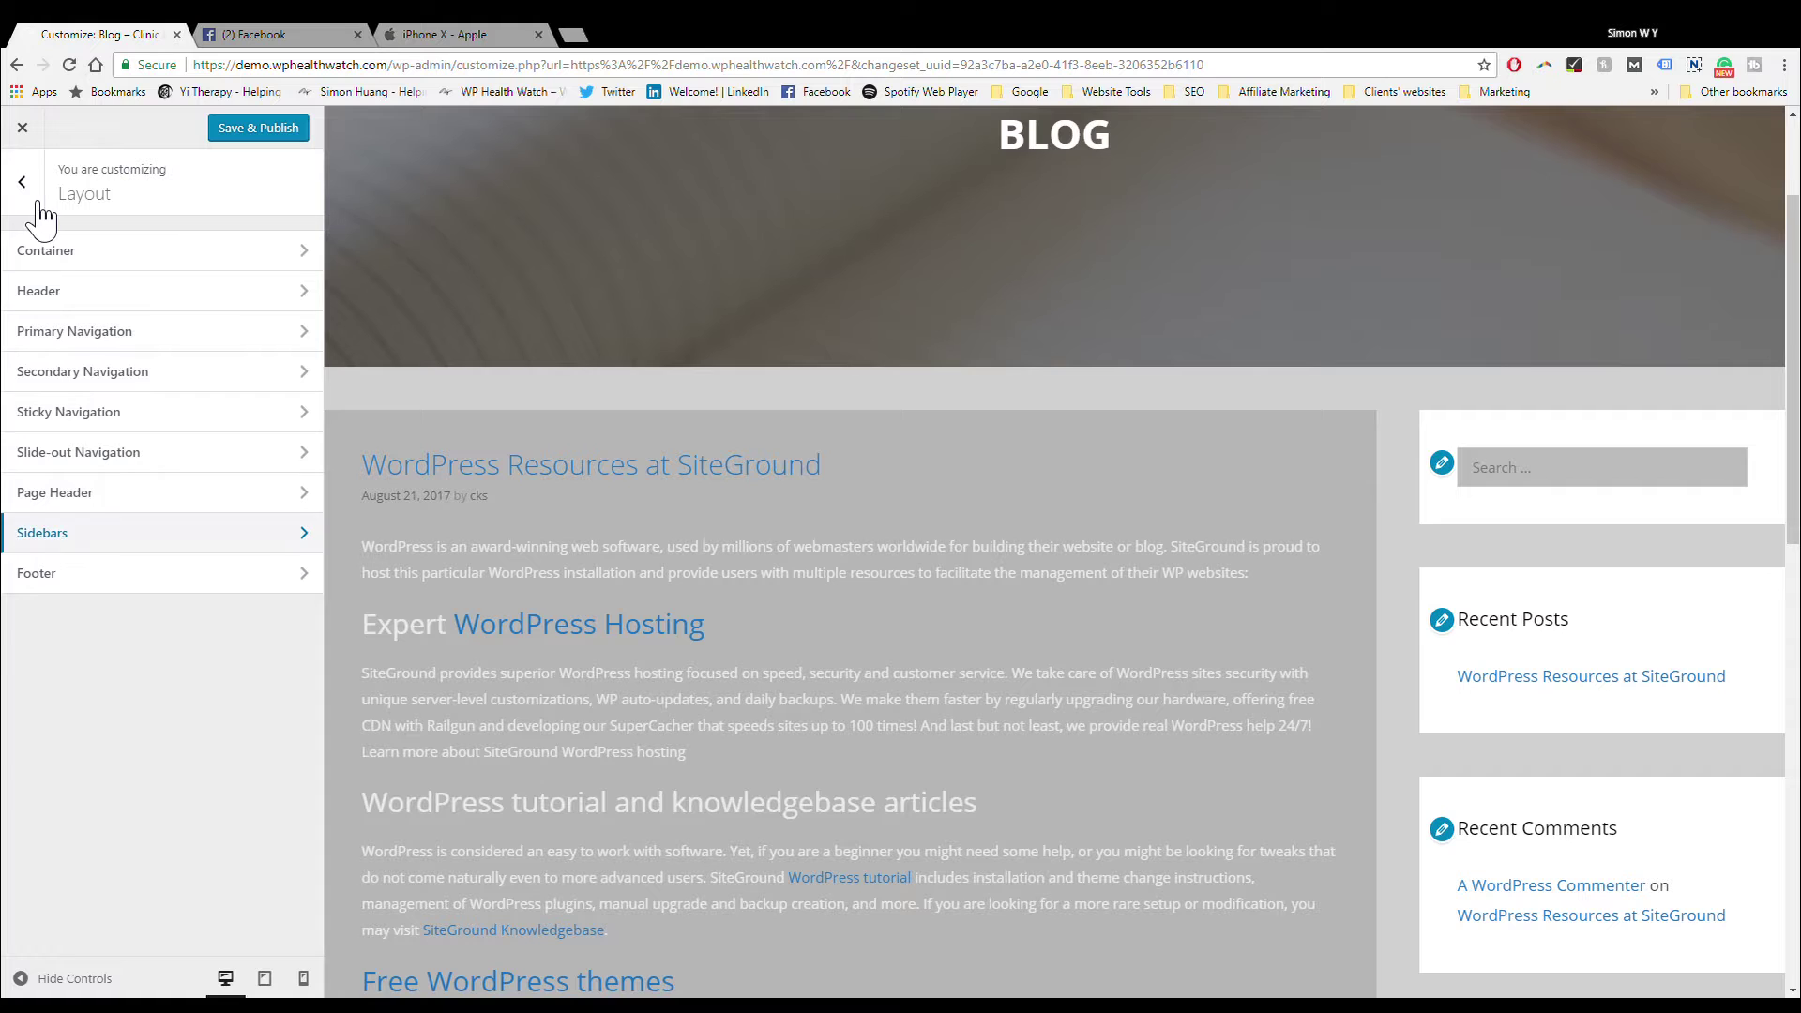
click(99, 574)
scroll(676, 616, down, 15)
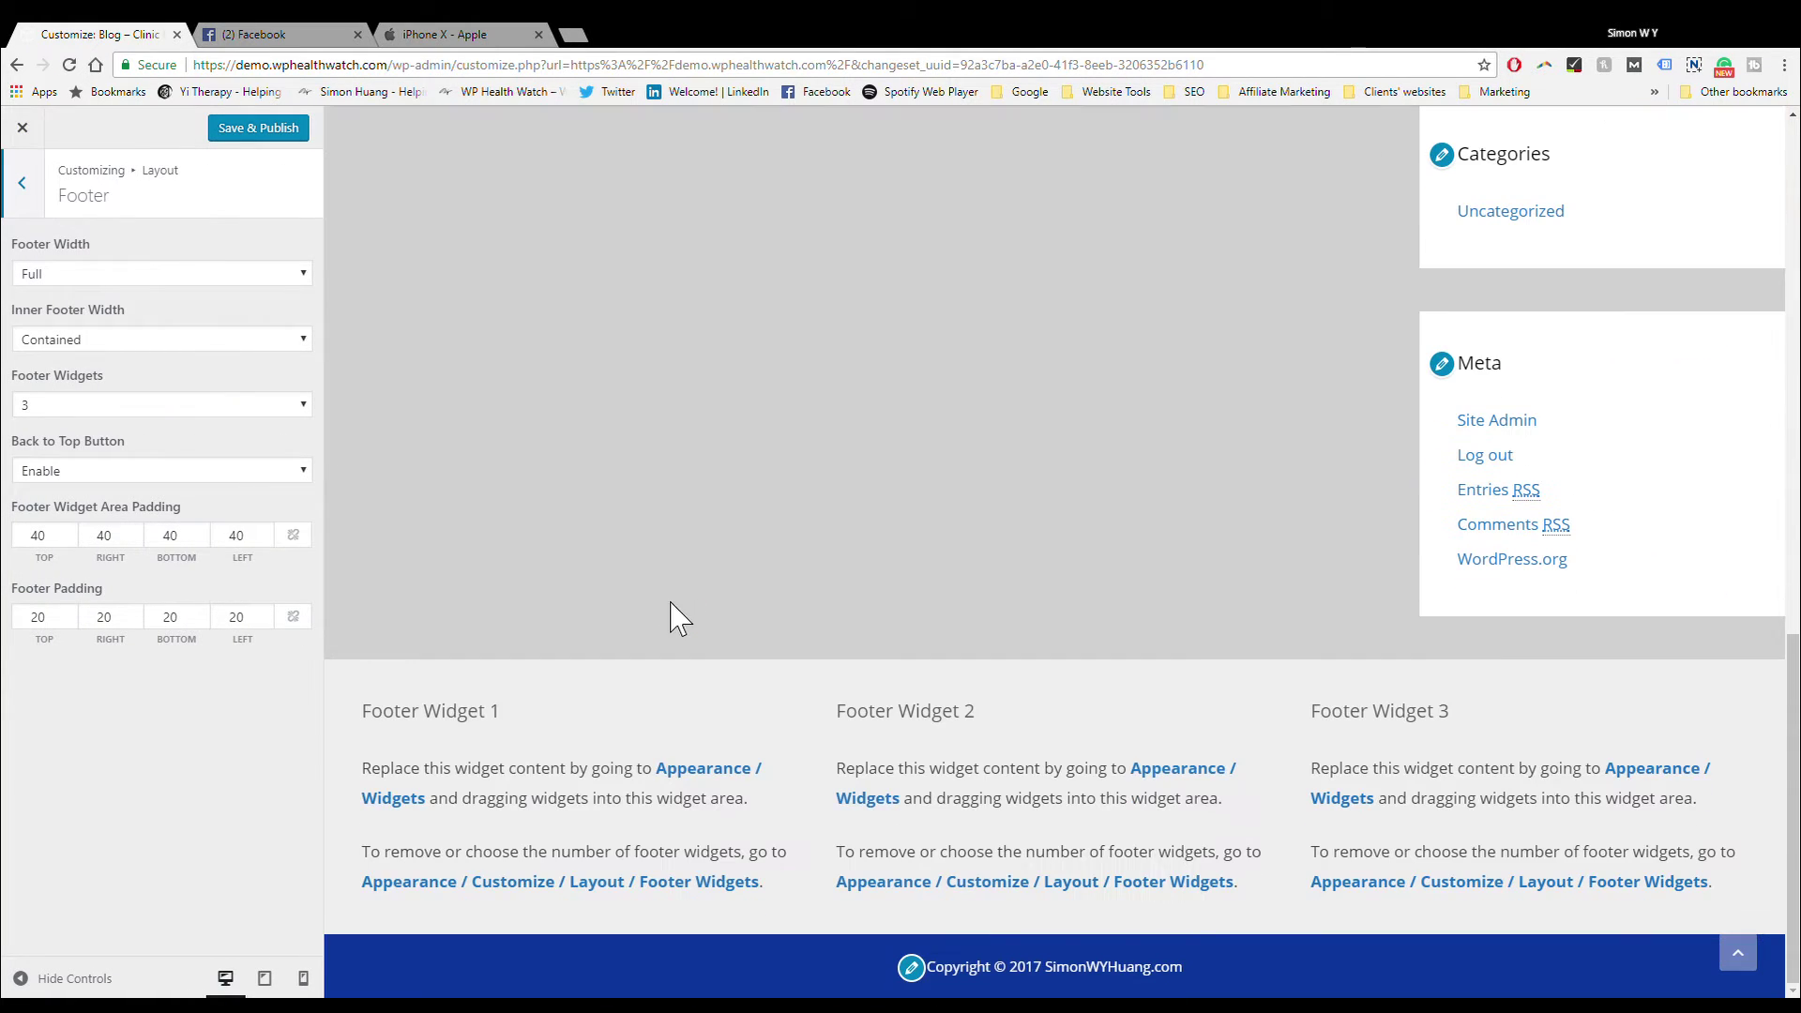
click(274, 403)
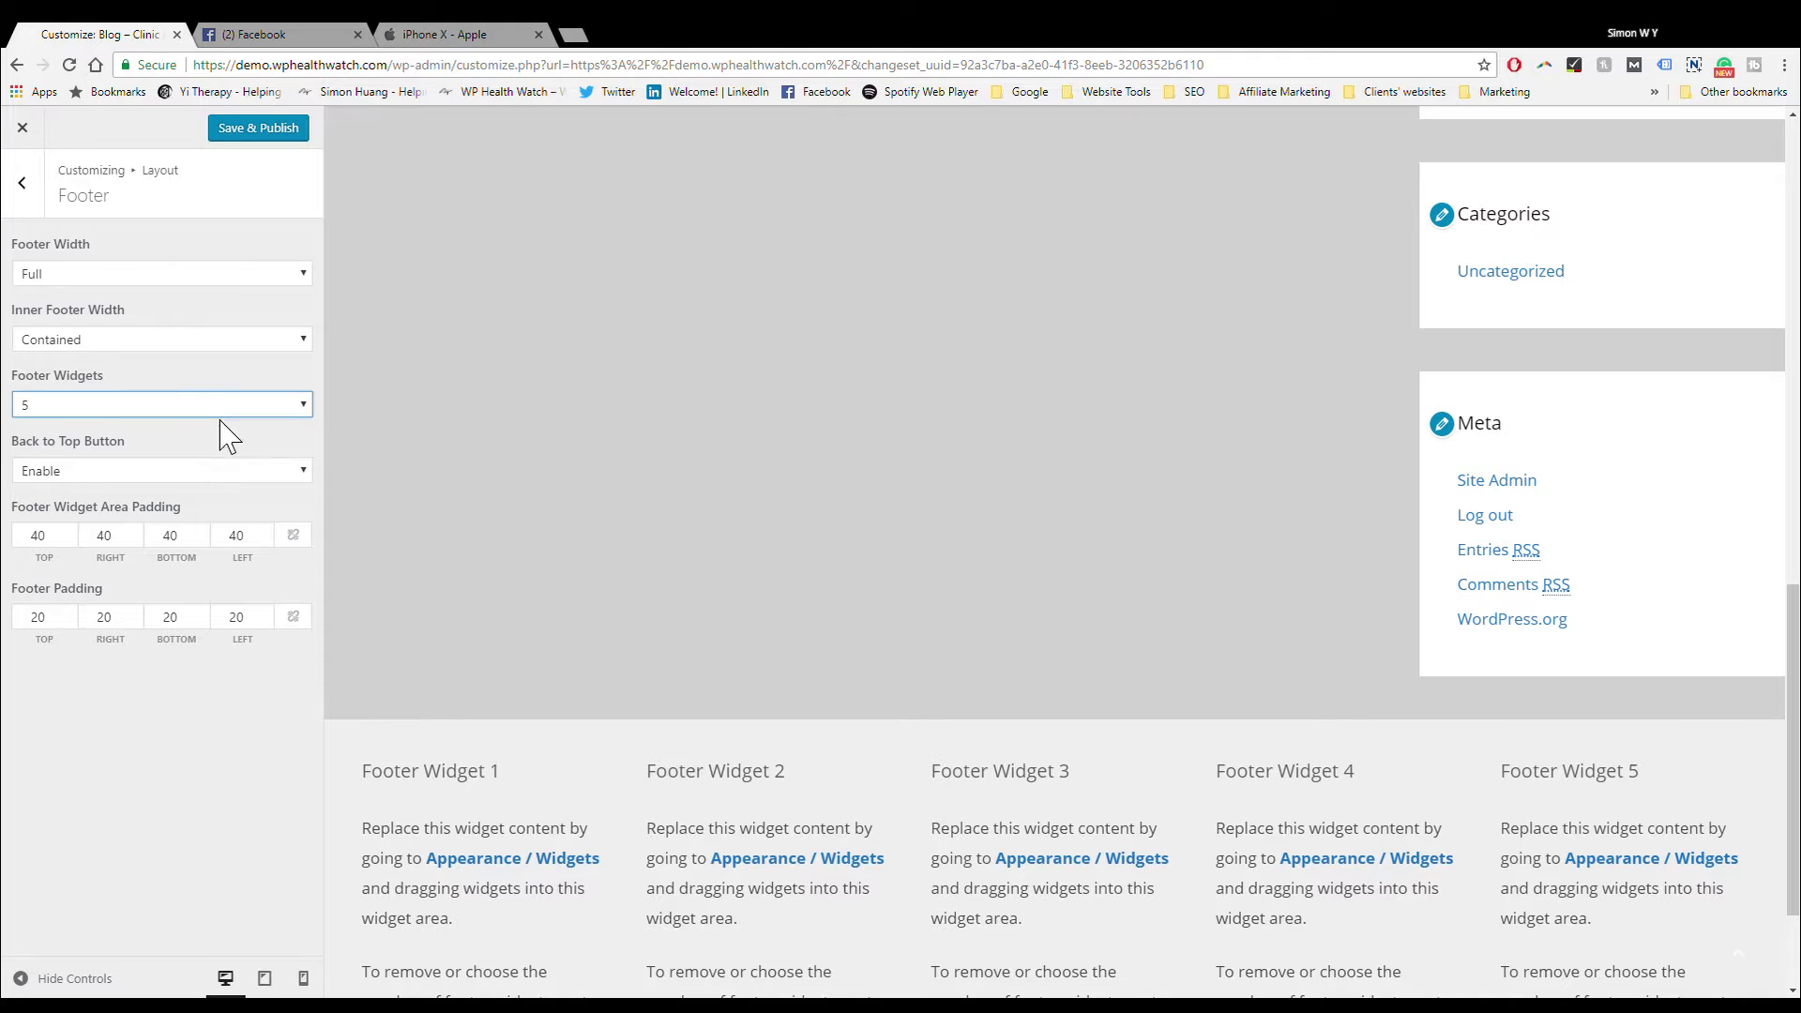
click(225, 489)
scroll(562, 461, down, 2)
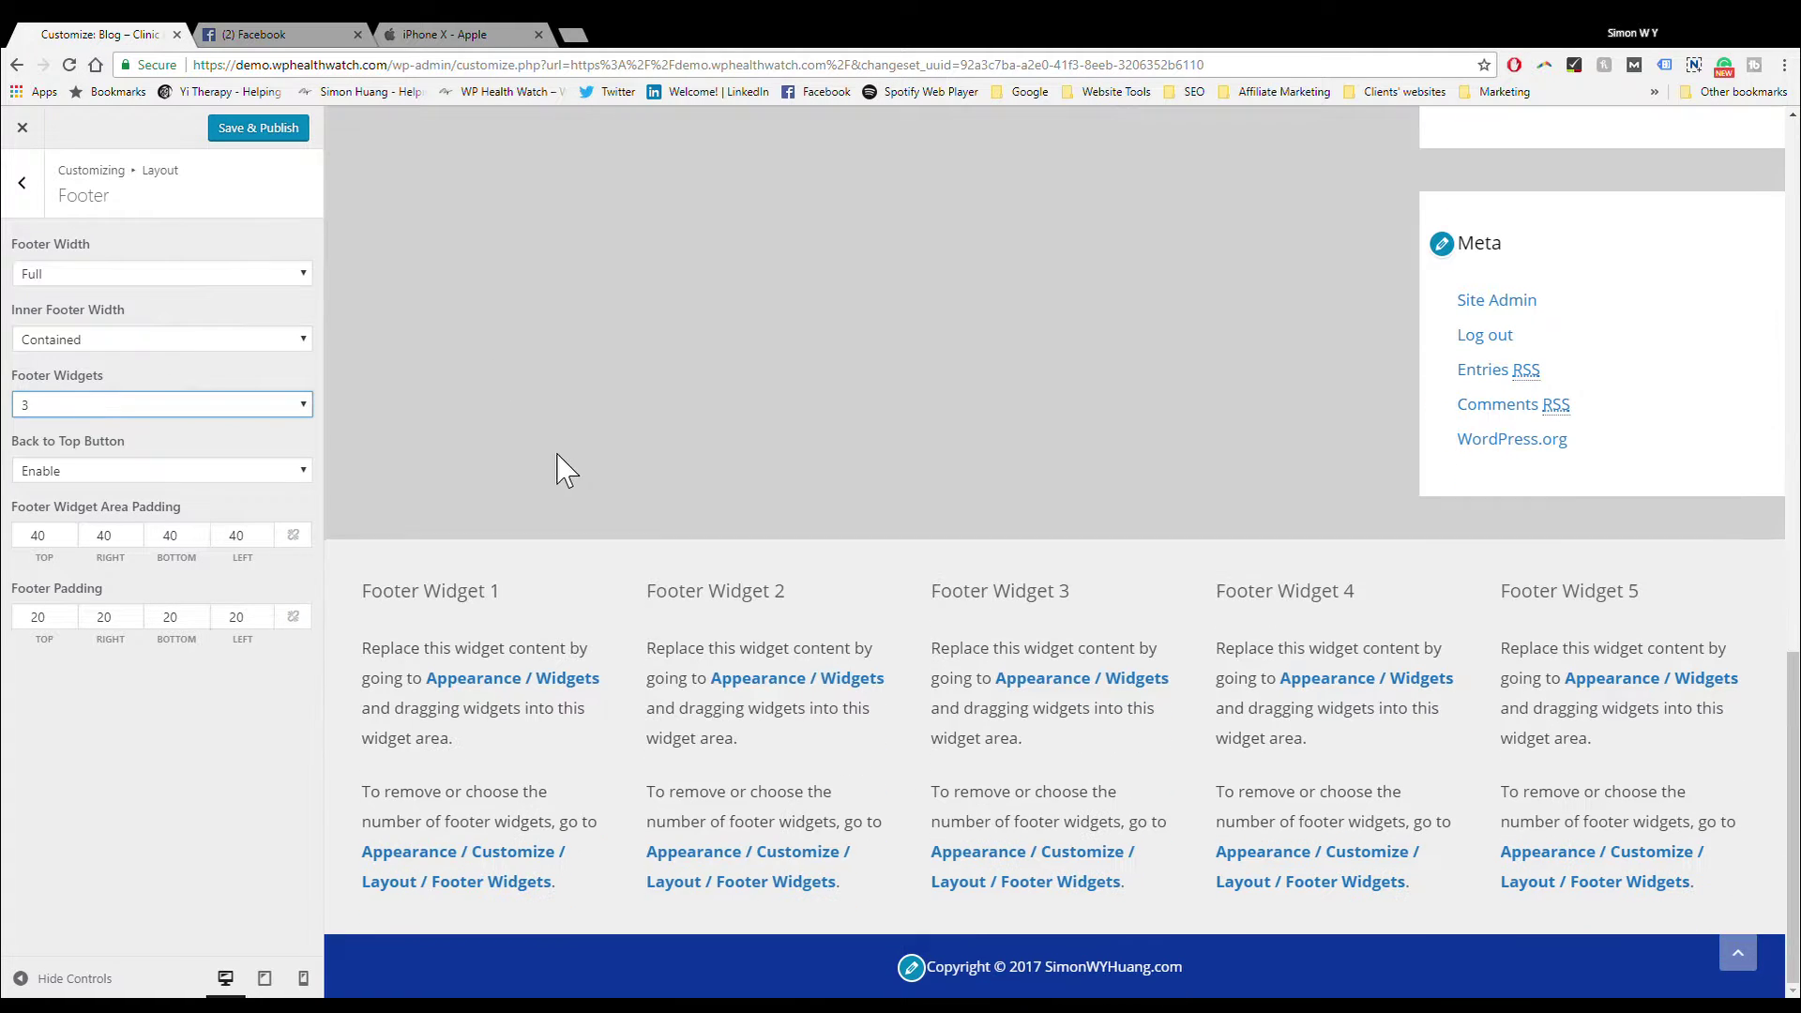
Step: Open the Body color settings and change the site's background color to white
click(22, 183)
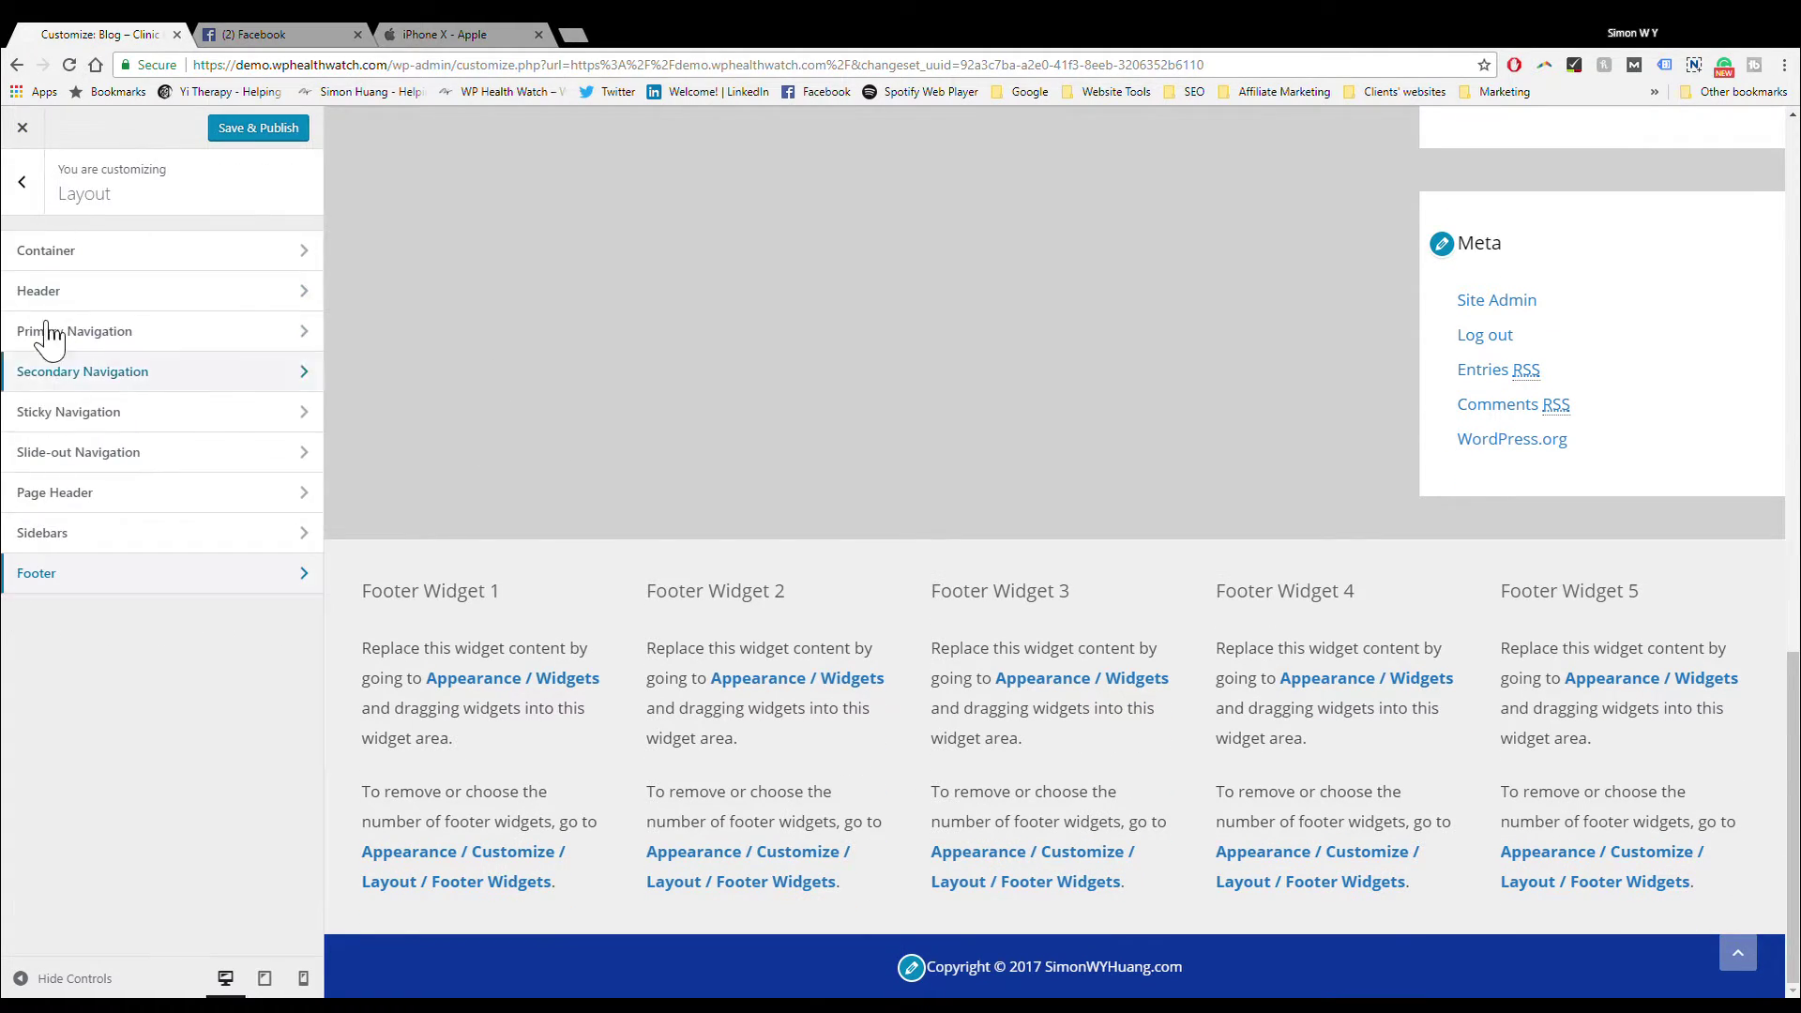
click(26, 188)
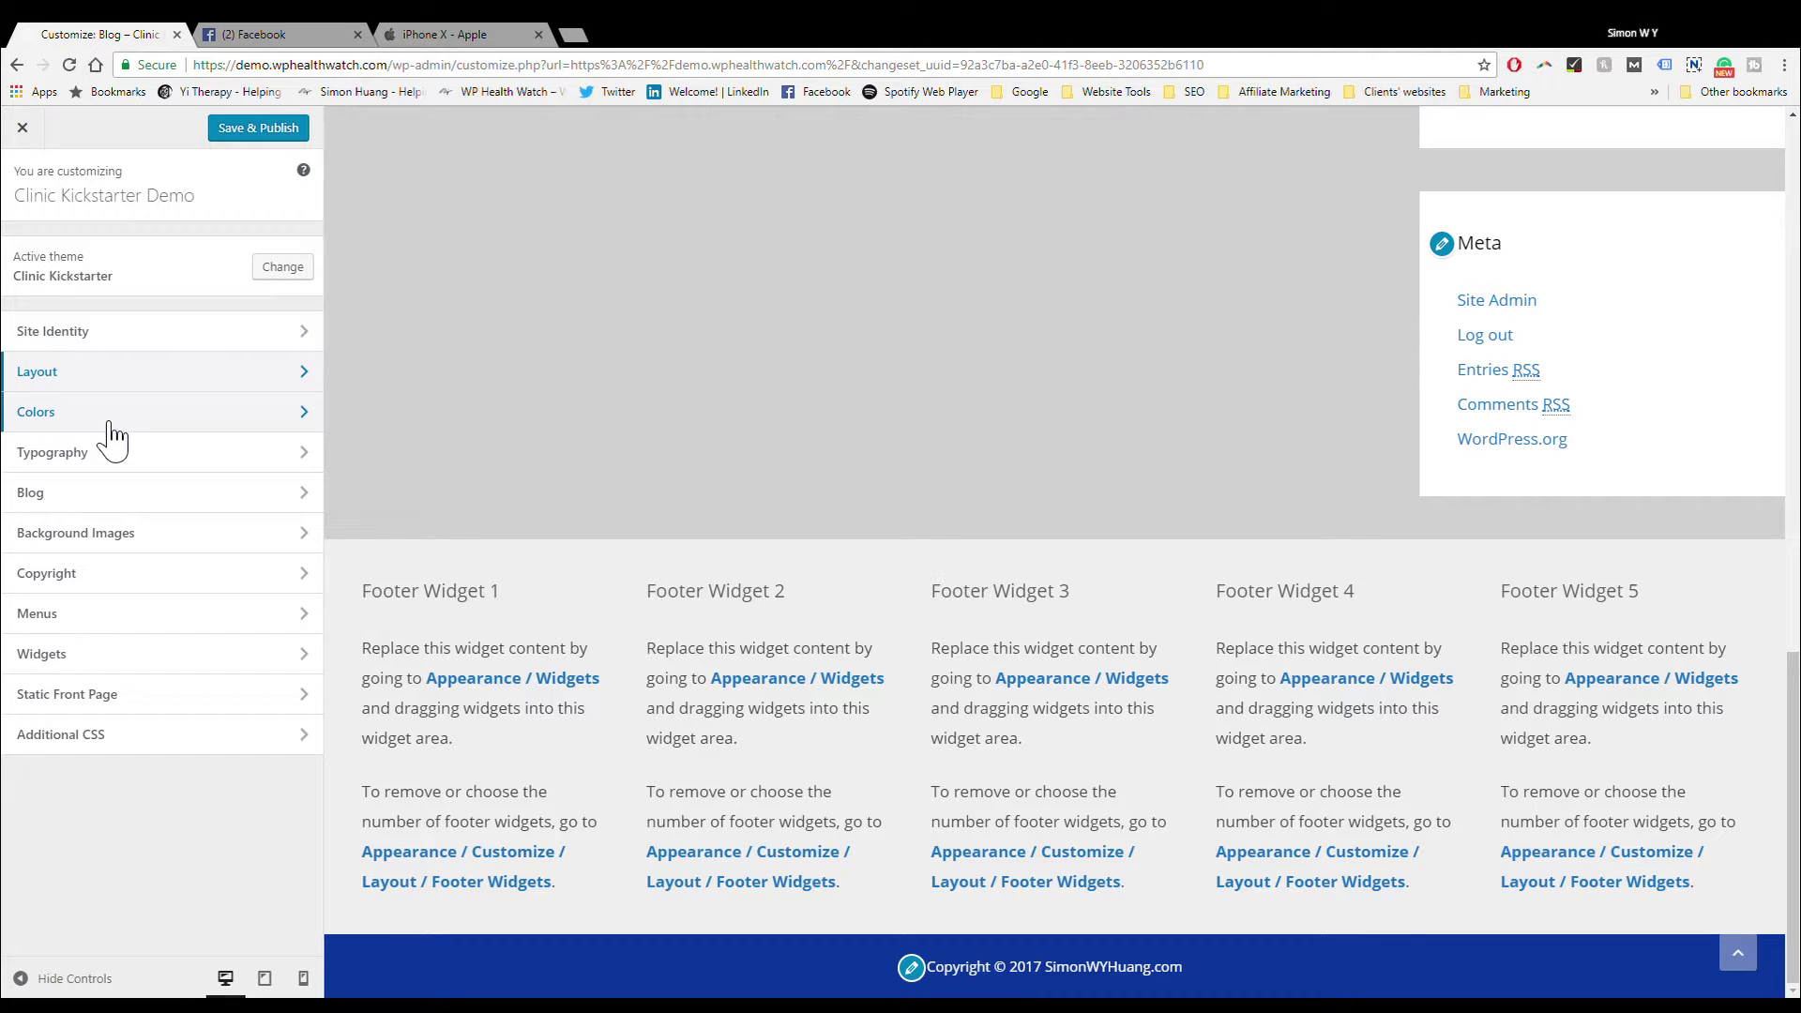
scroll(551, 470, up, 7)
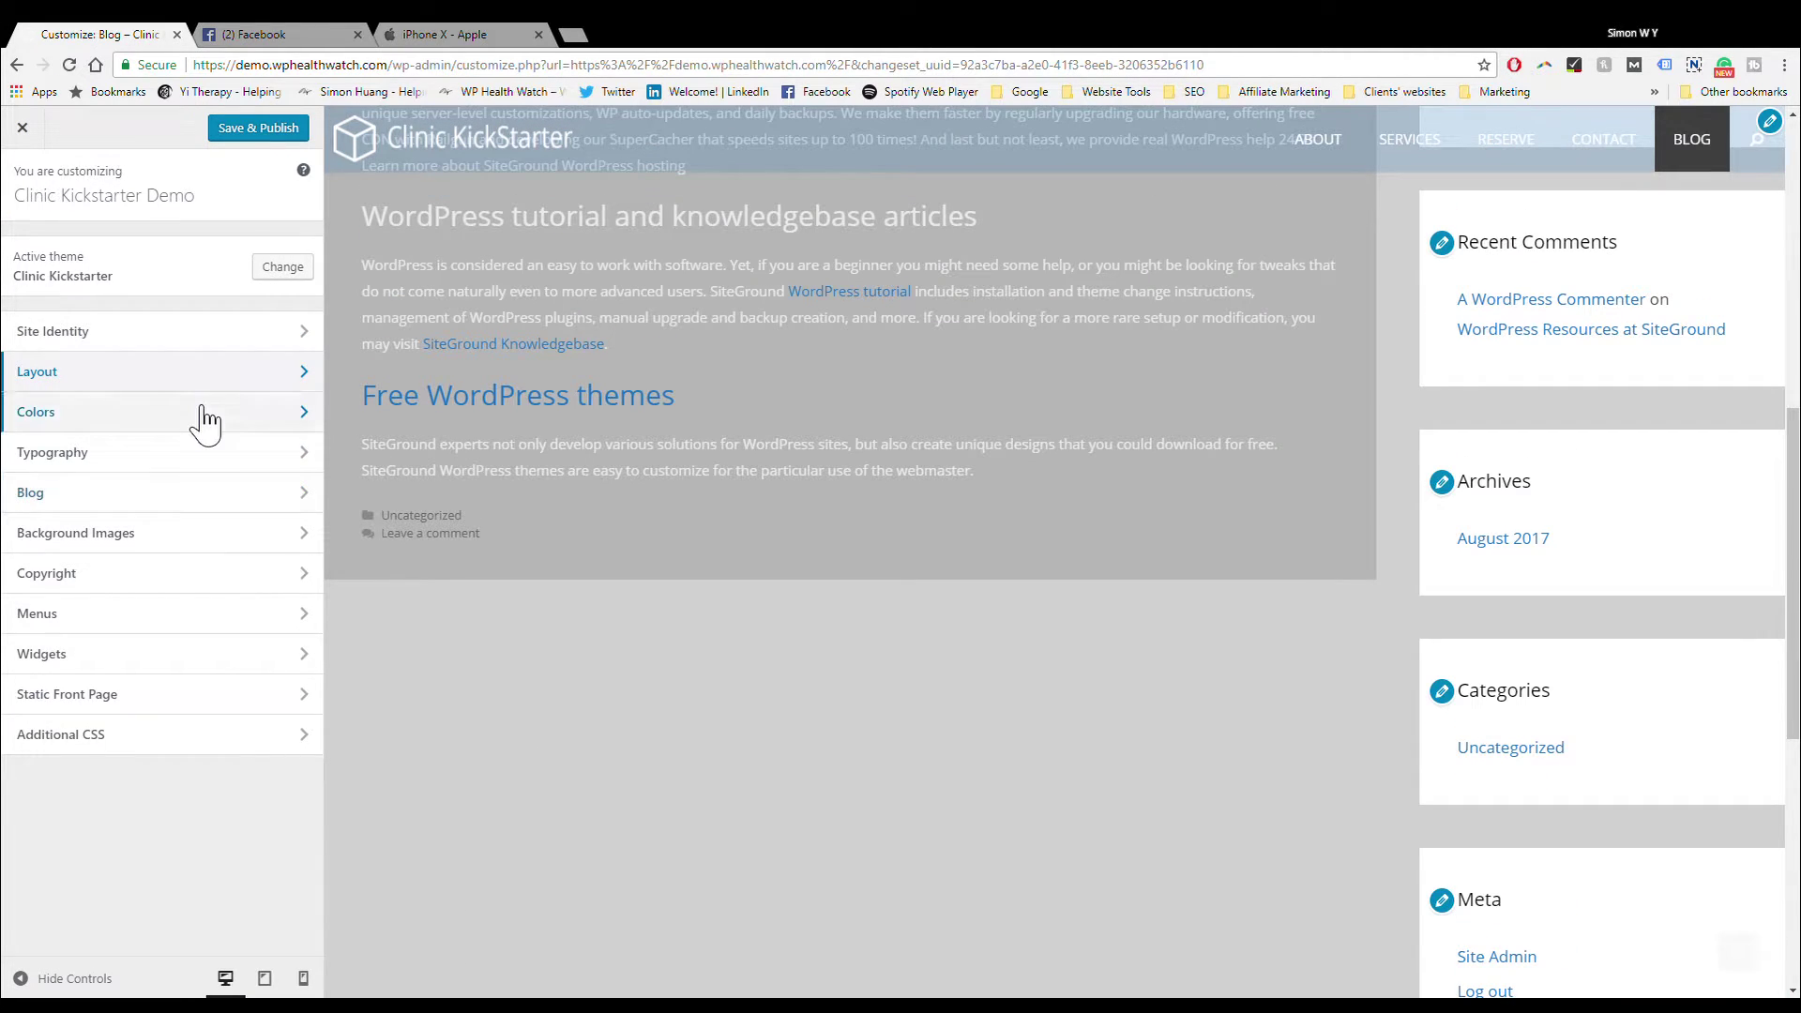
click(204, 421)
click(228, 256)
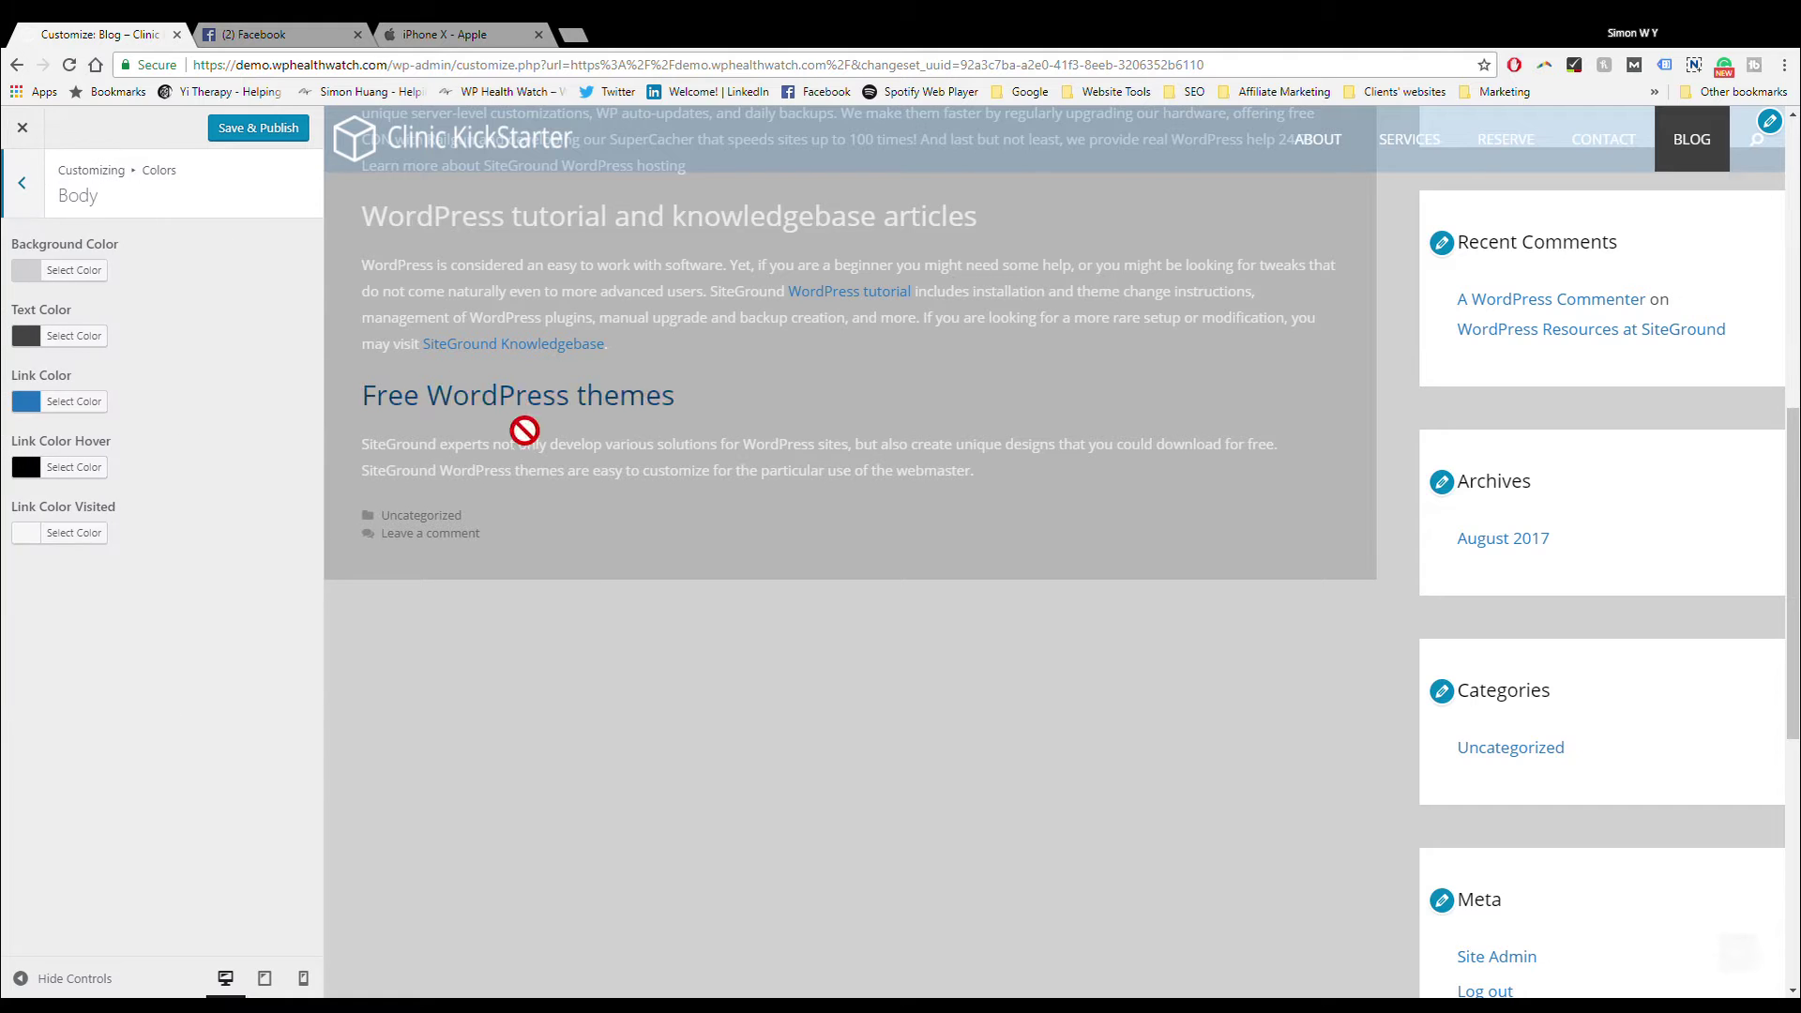
scroll(524, 430, up, 5)
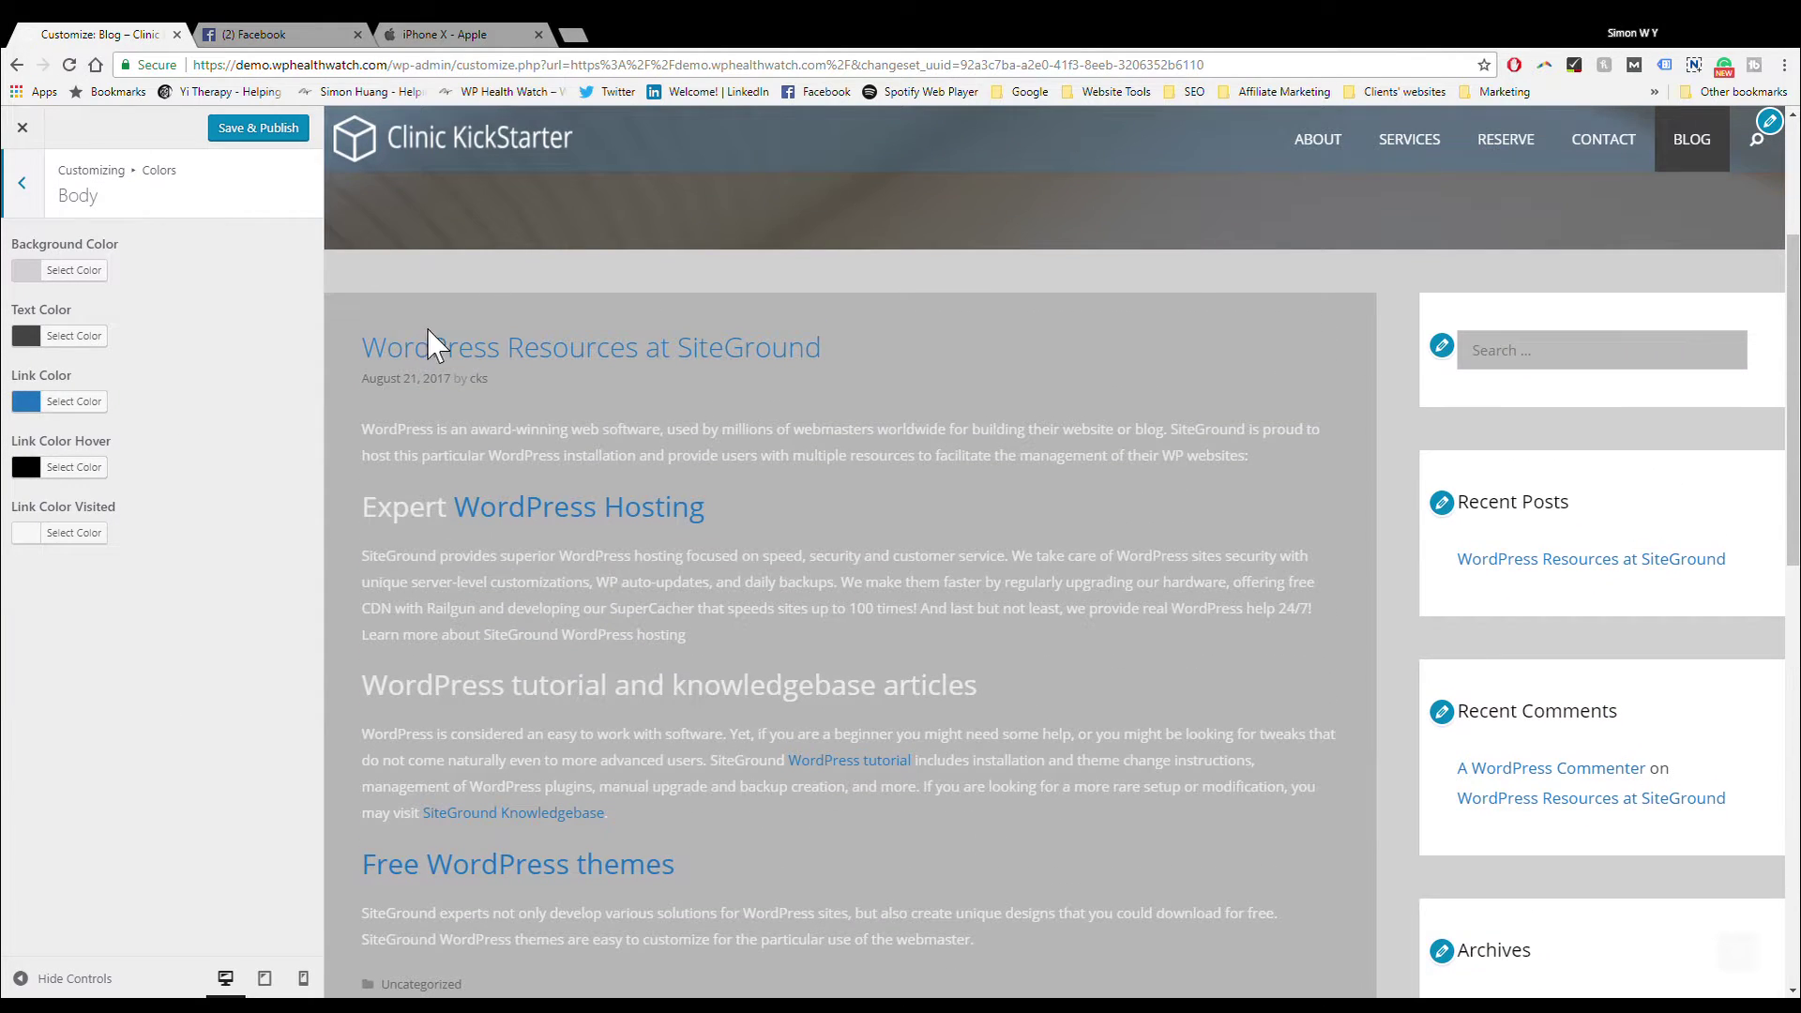
scroll(1489, 265, up, 3)
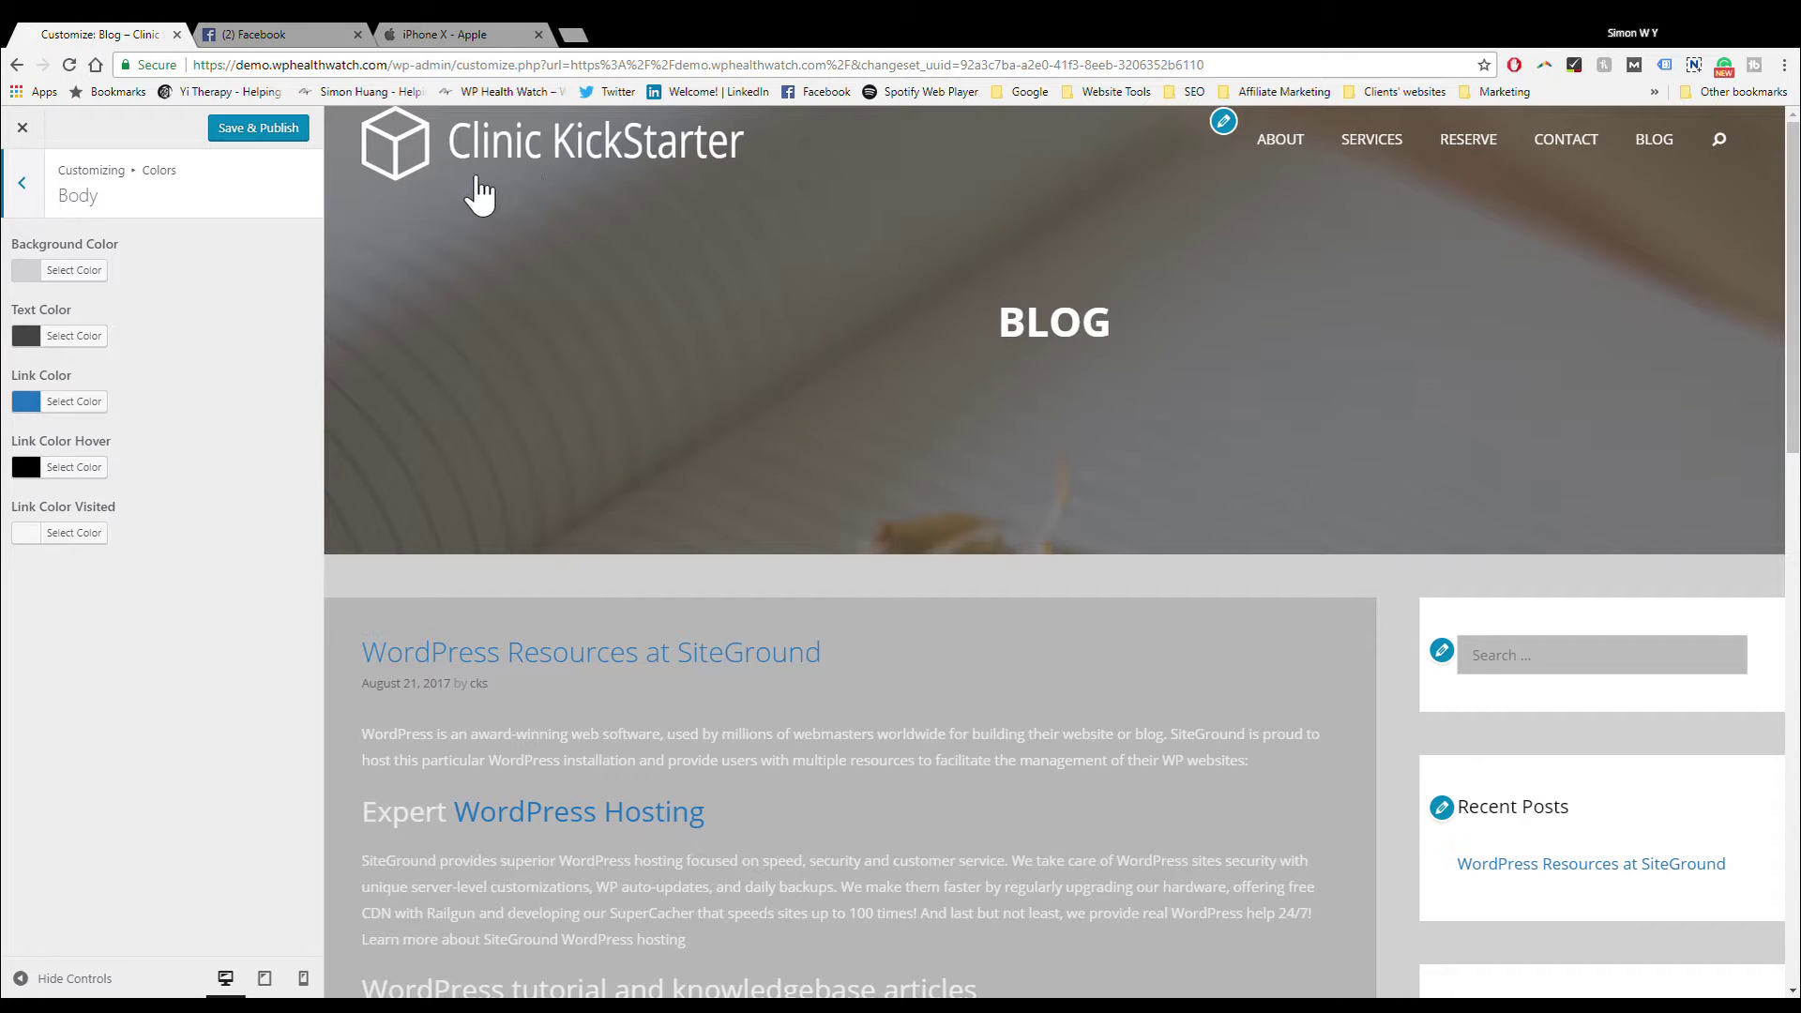
click(83, 278)
drag(86, 355, 24, 305)
click(249, 647)
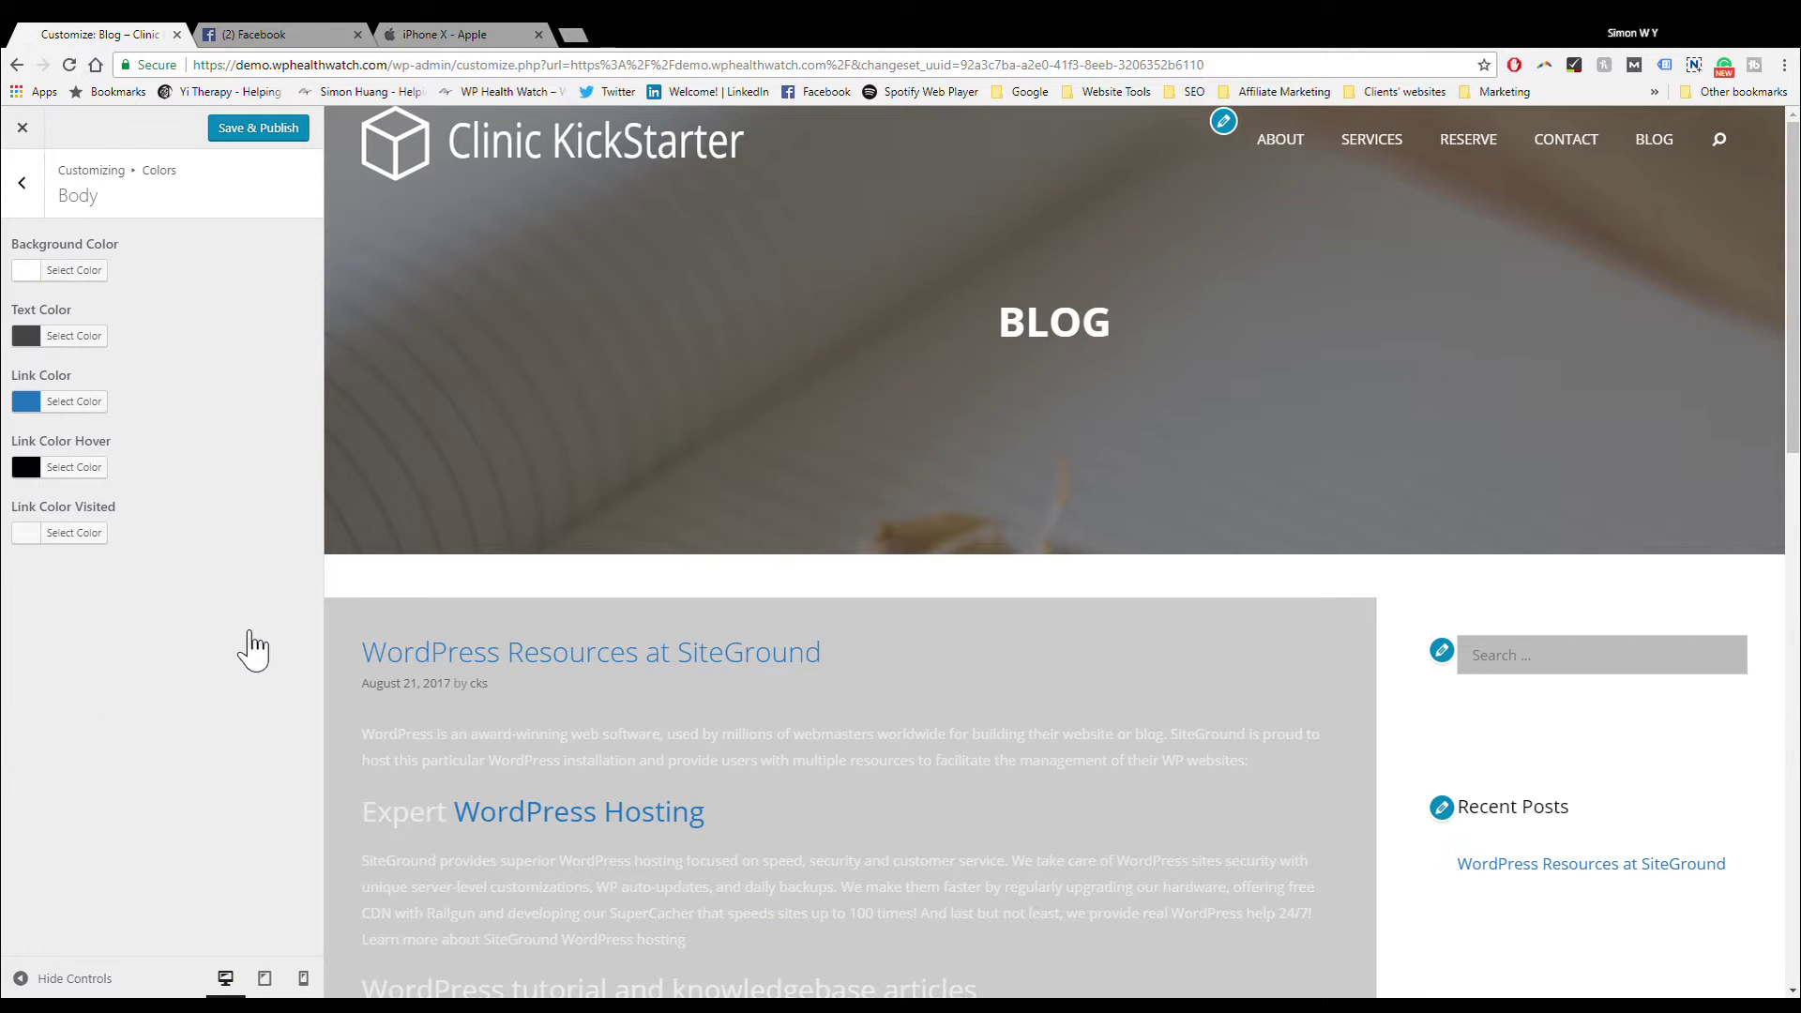
Step: Set the body text color to gray #939393 and check it on the footer widget text
click(84, 340)
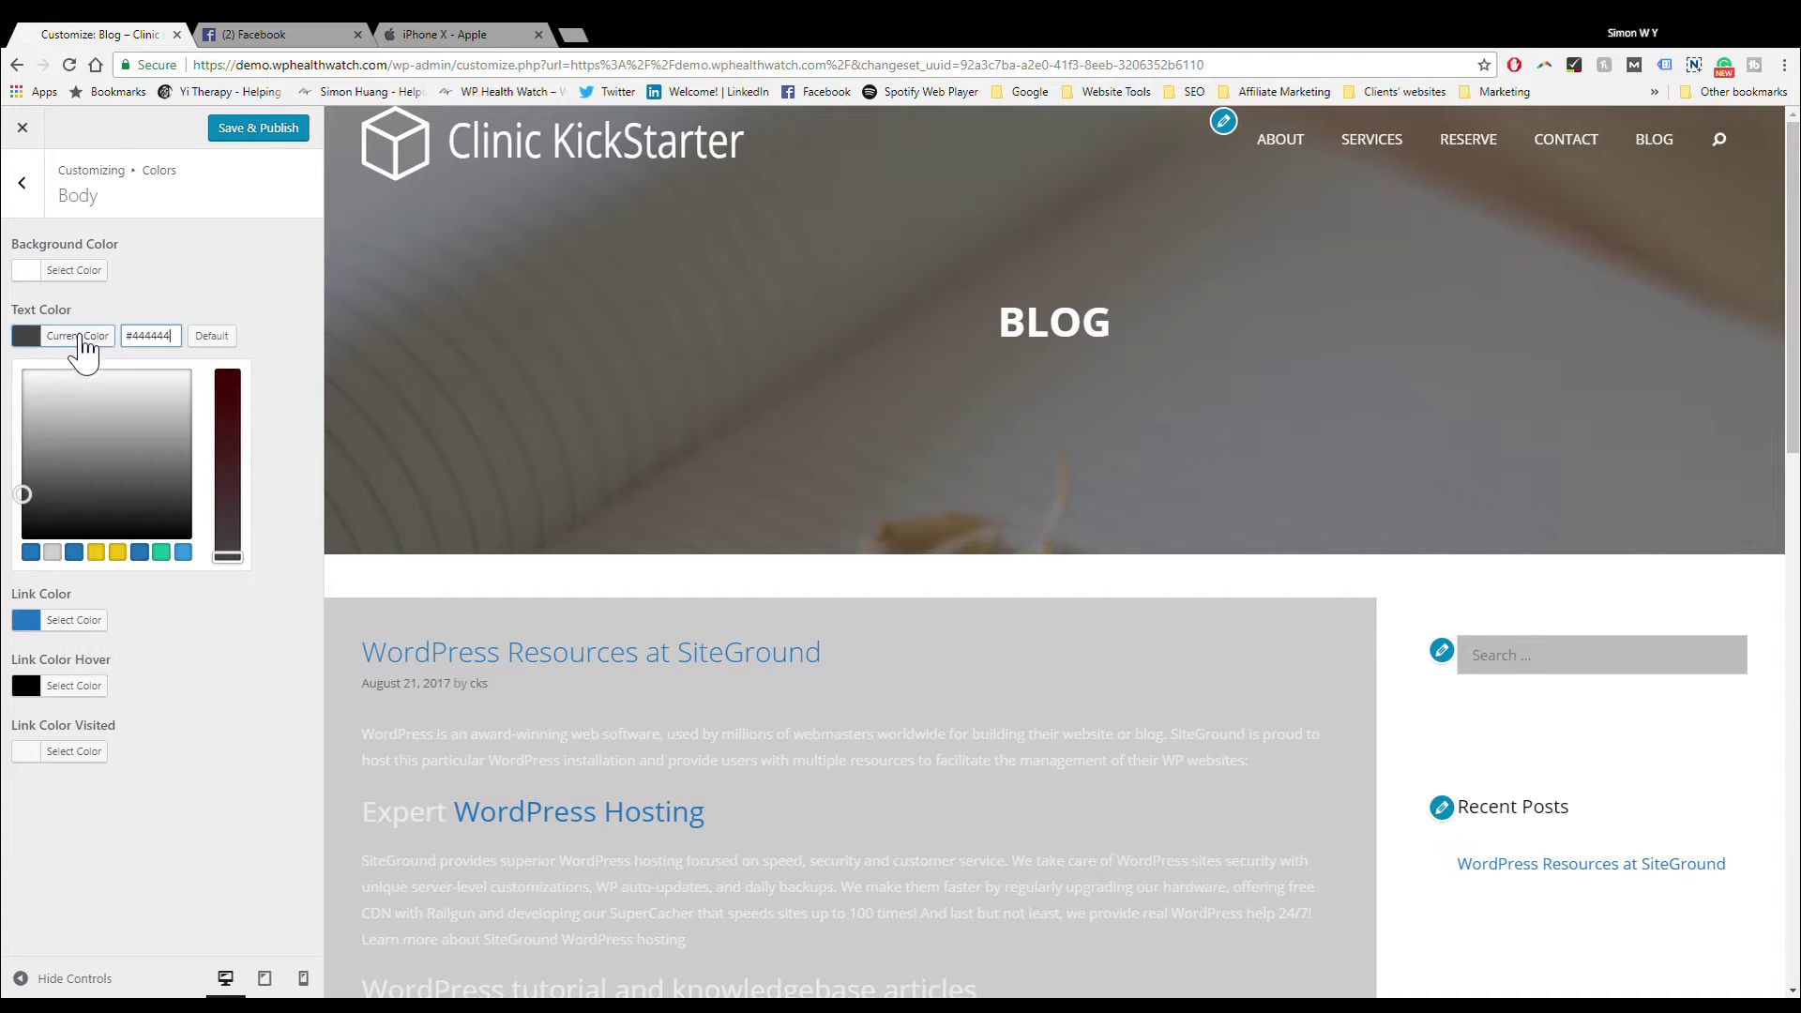
drag(81, 386, 109, 442)
scroll(494, 489, down, 8)
scroll(494, 493, down, 5)
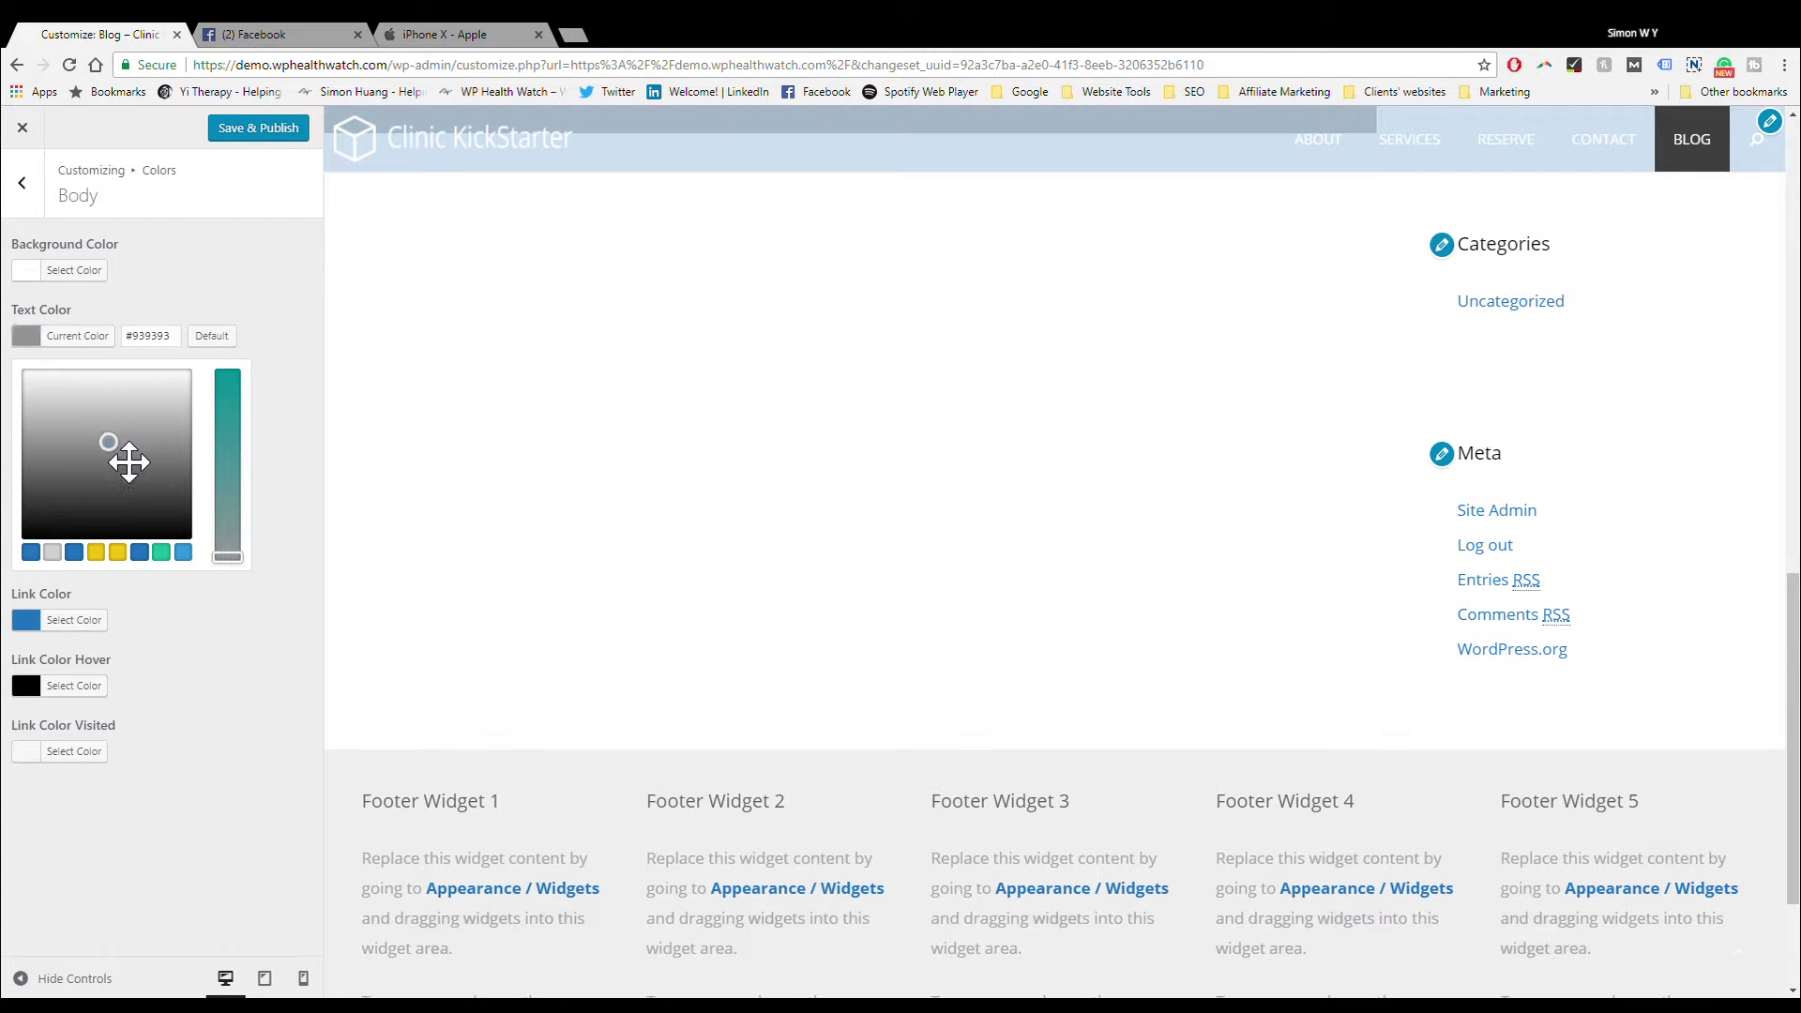
scroll(362, 643, down, 2)
drag(373, 649, 458, 670)
click(406, 623)
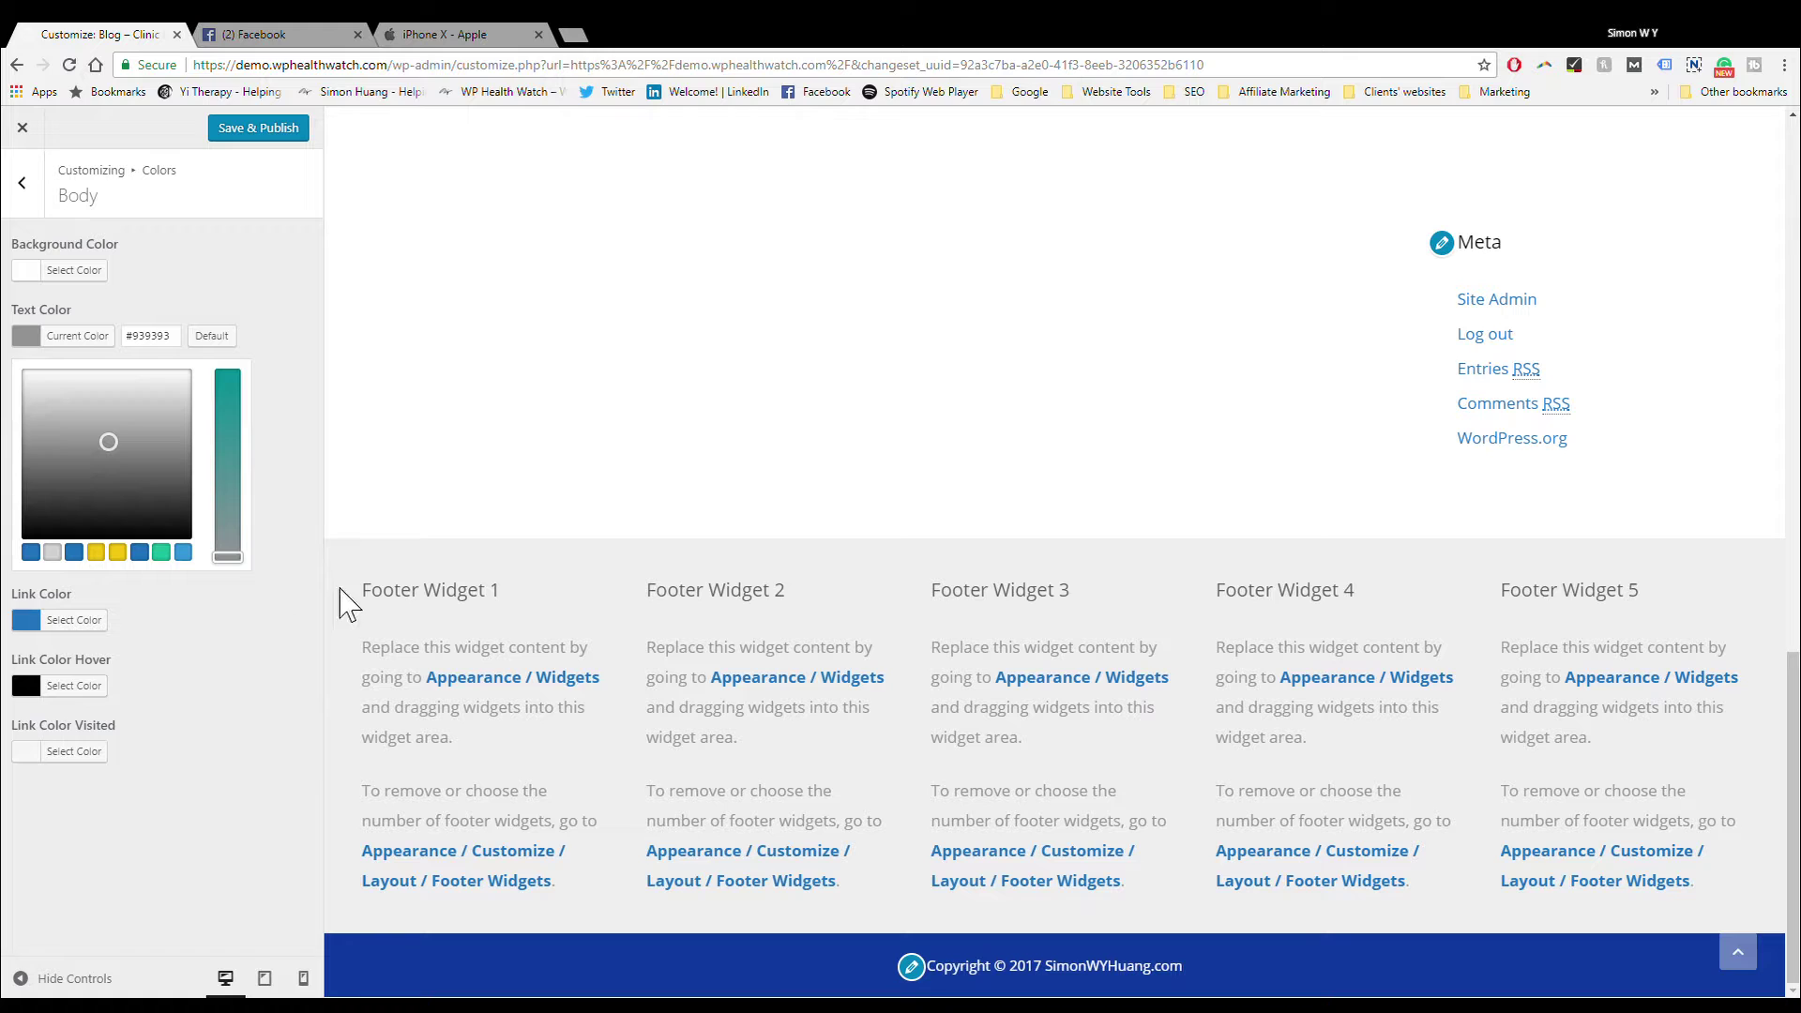
click(179, 823)
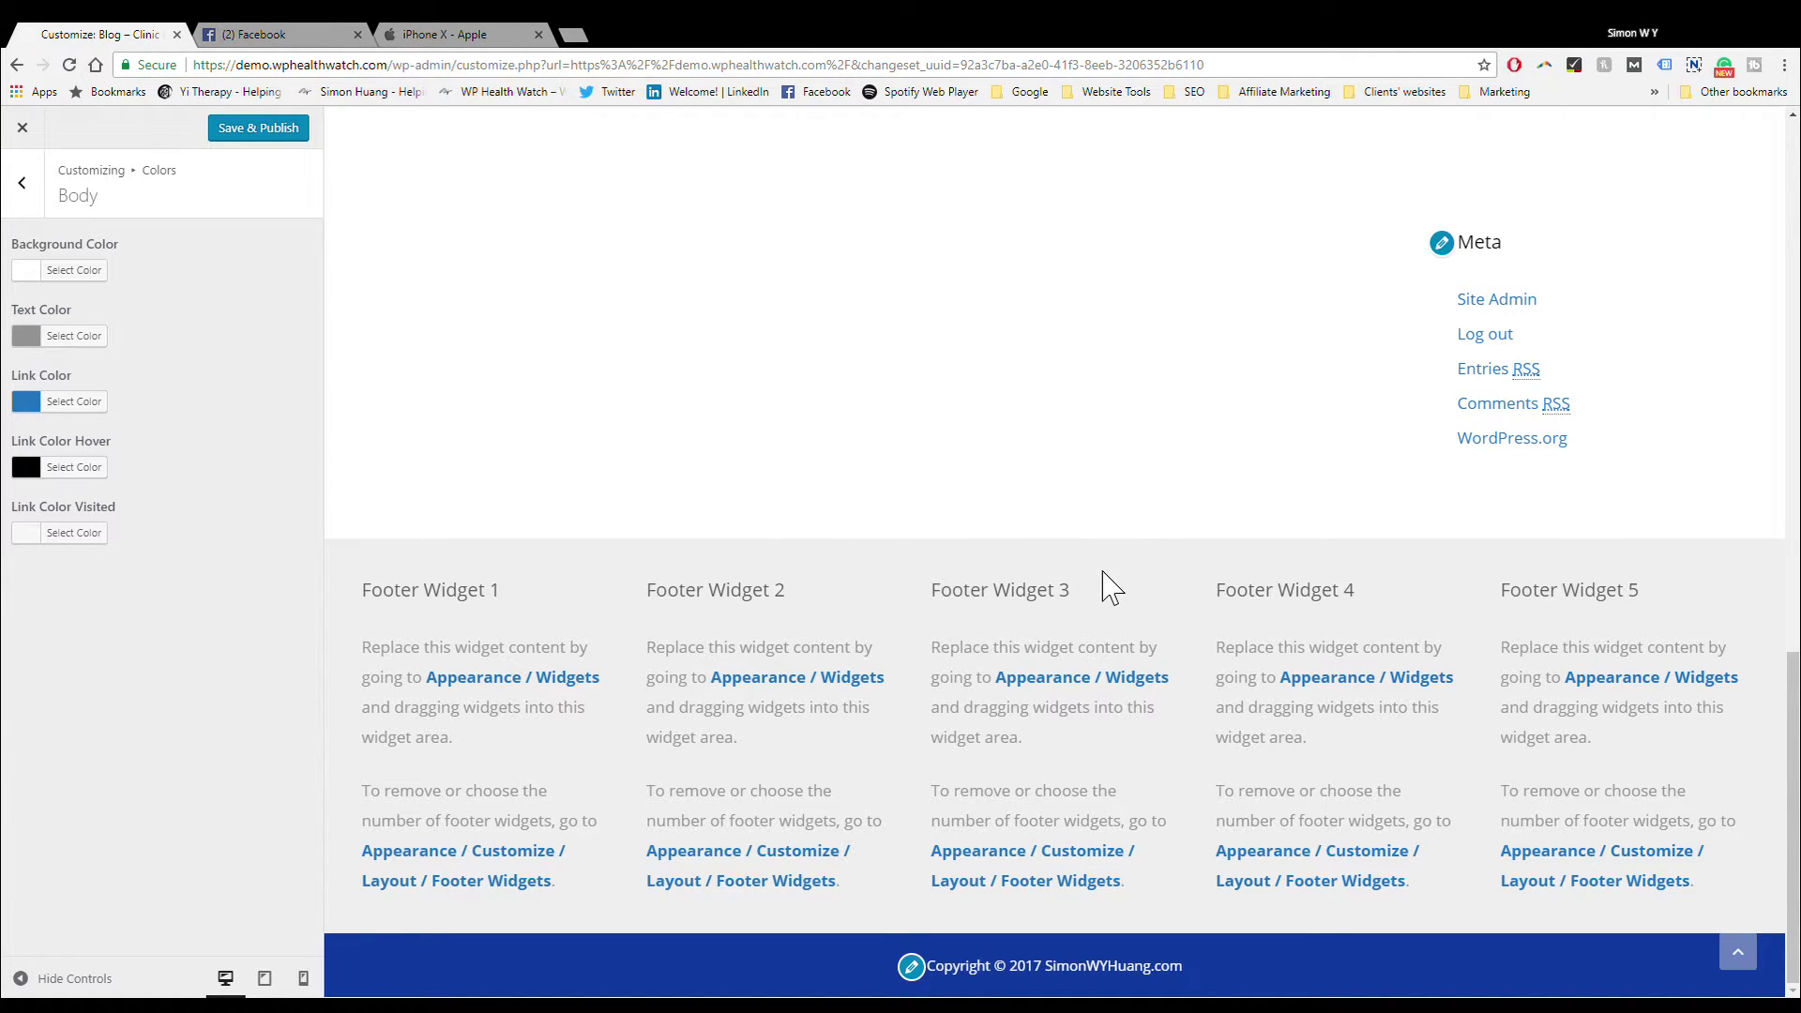
Step: Change the body link color, trying purple #7e16a0 before choosing a deeper blue
click(101, 403)
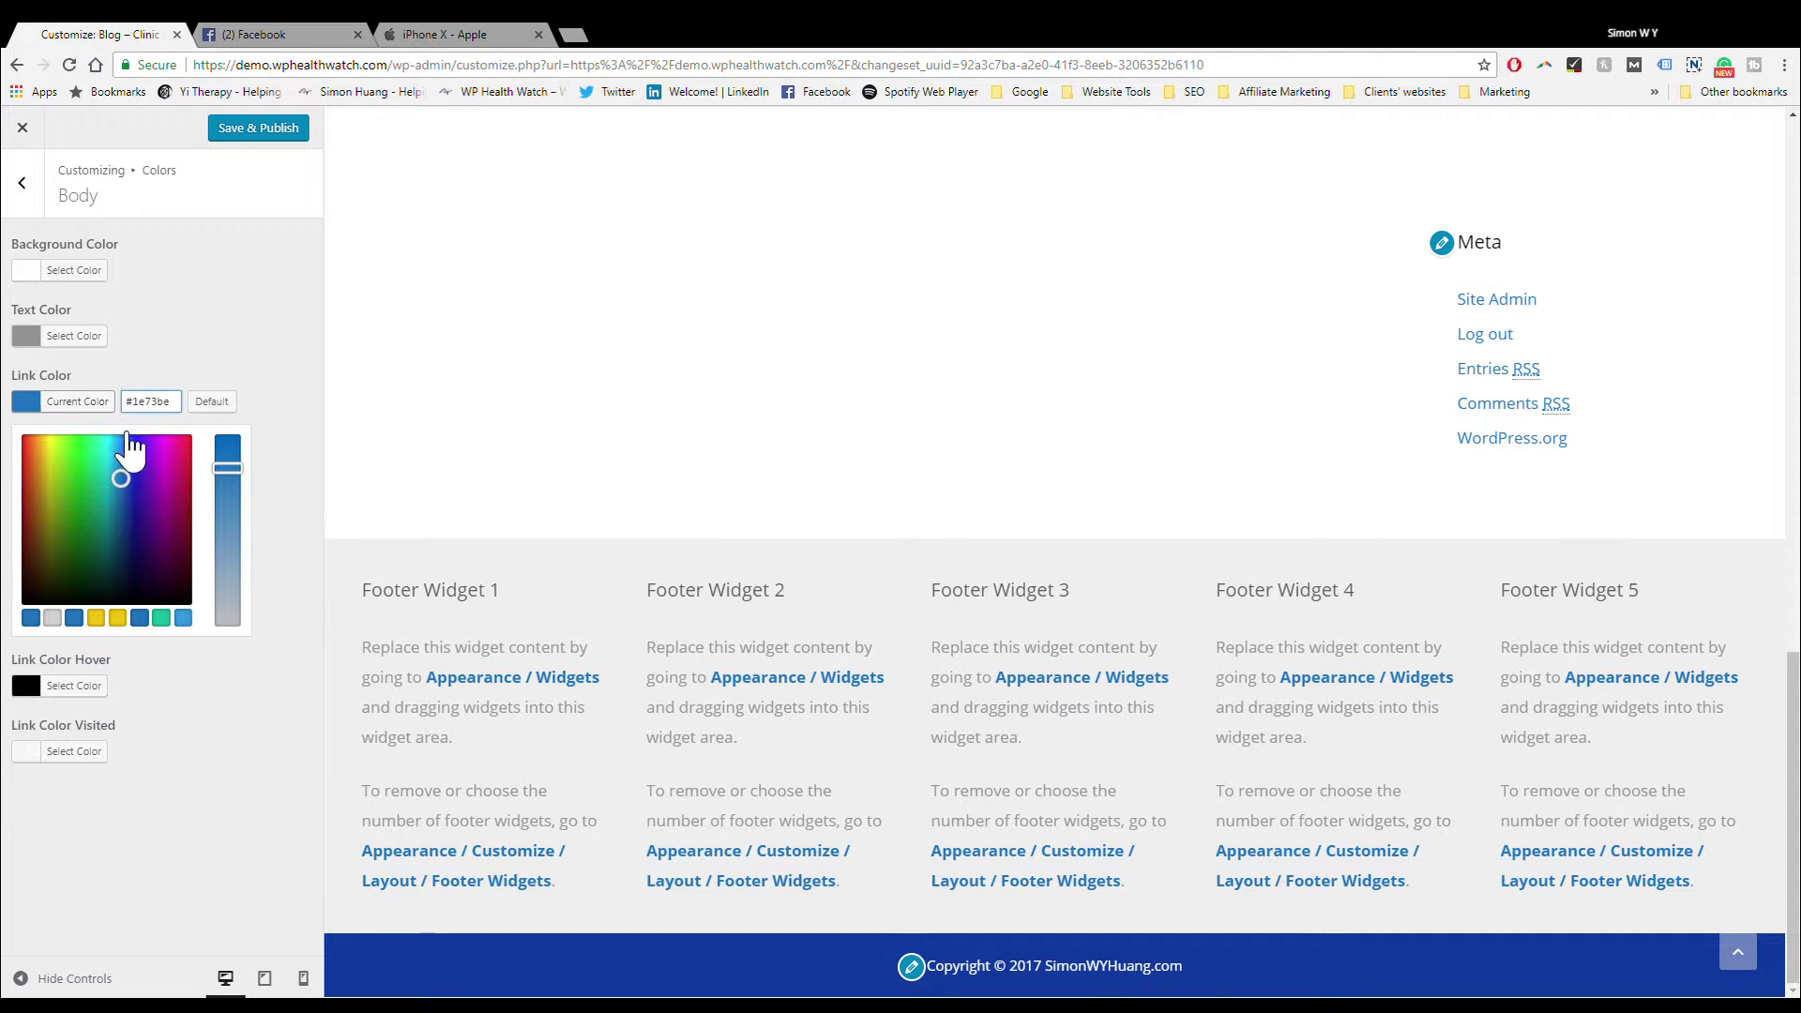
mouse_move(226, 489)
mouse_down()
mouse_move(226, 549)
mouse_move(226, 465)
mouse_up()
click(156, 498)
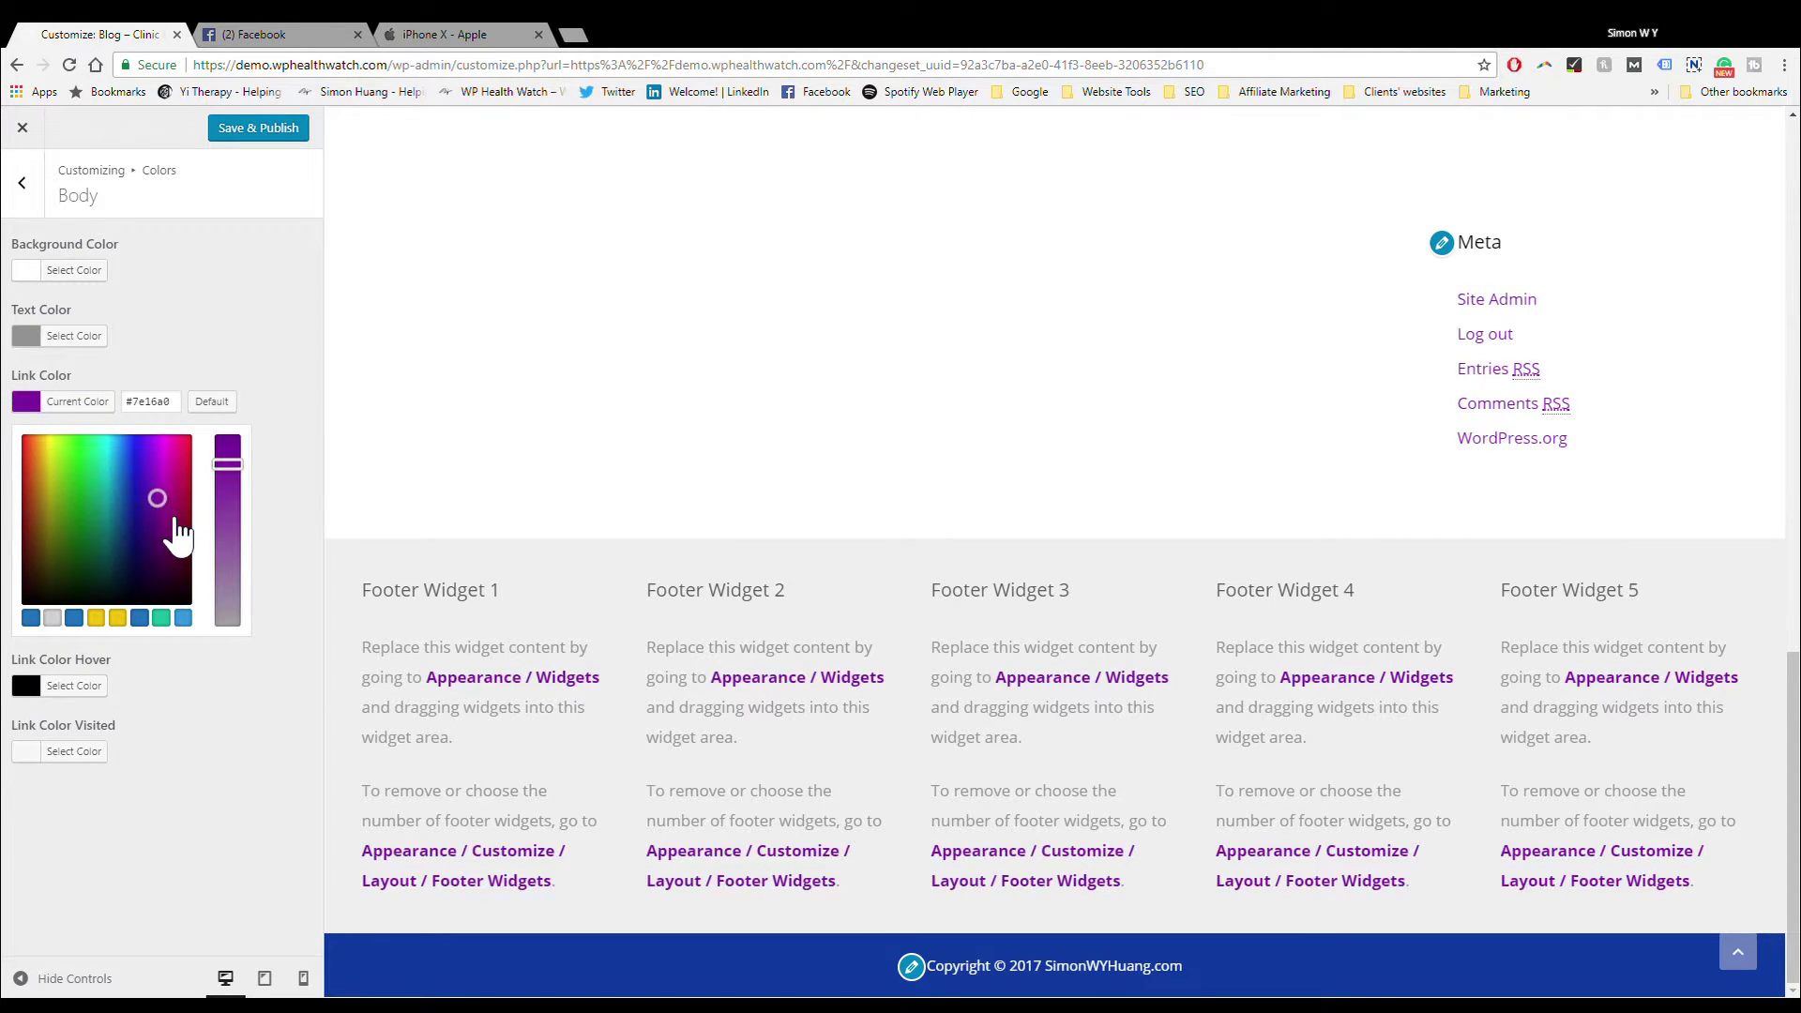
click(140, 473)
click(246, 281)
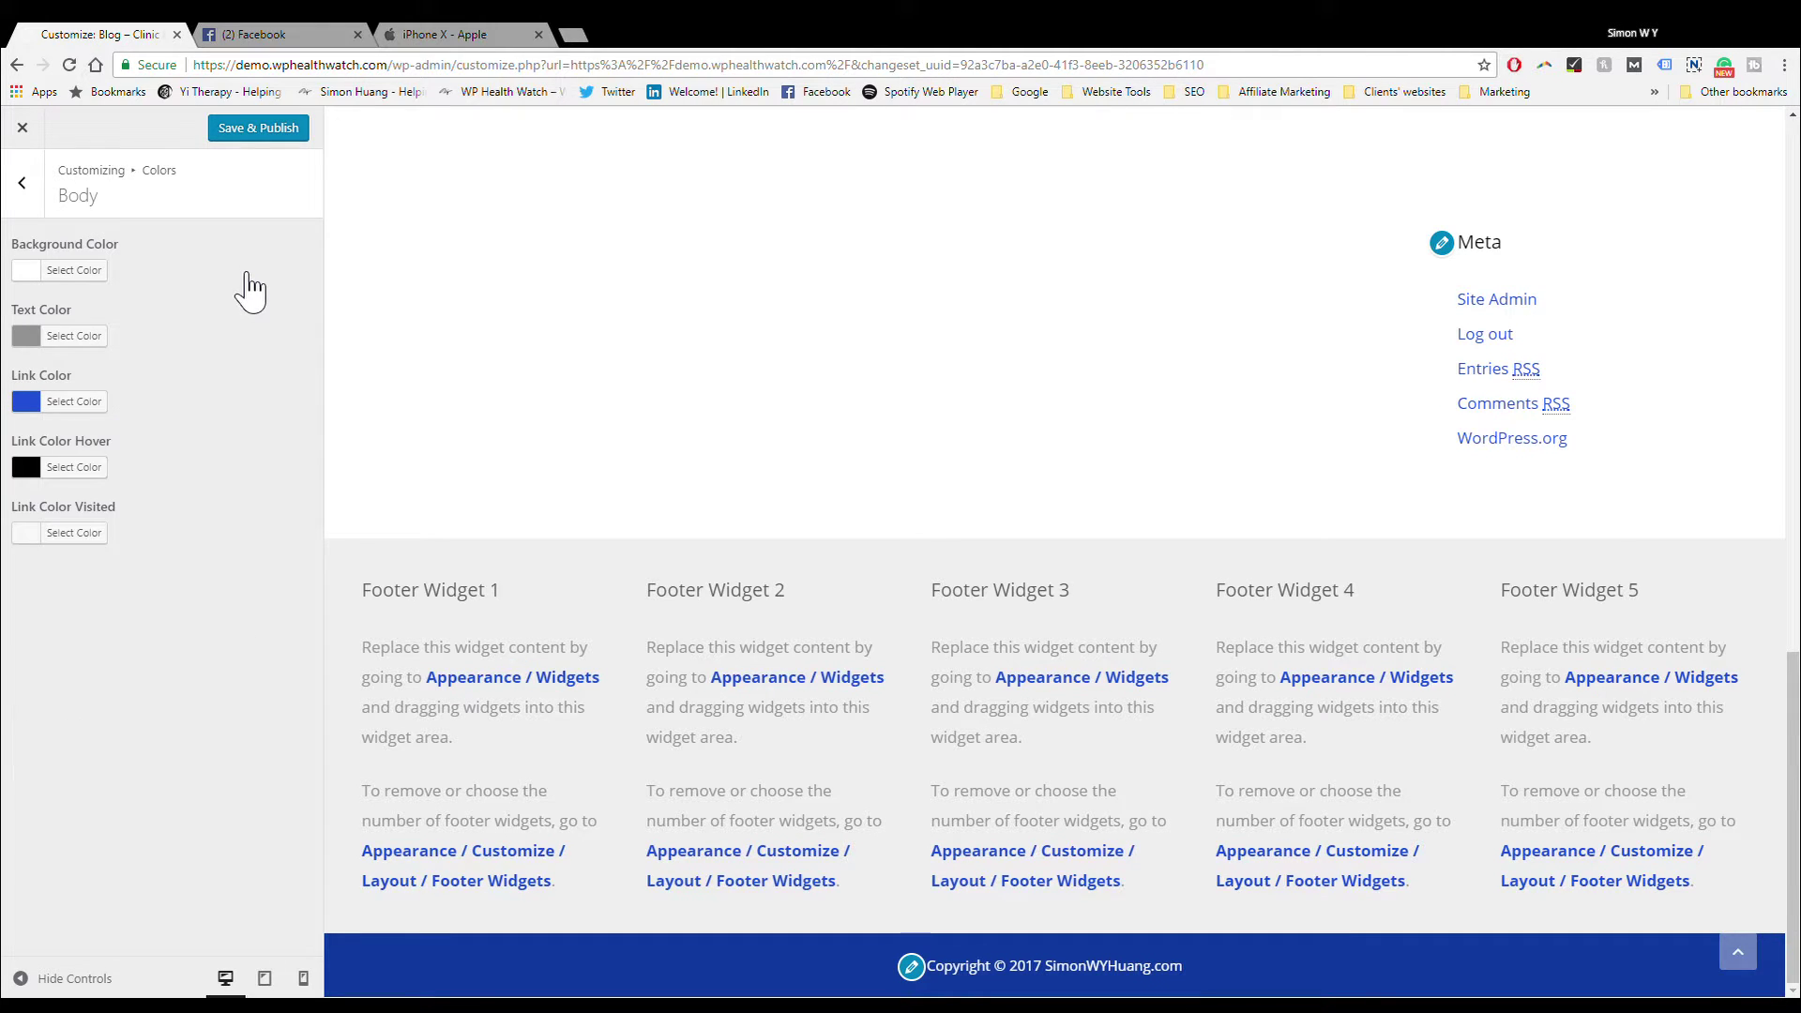
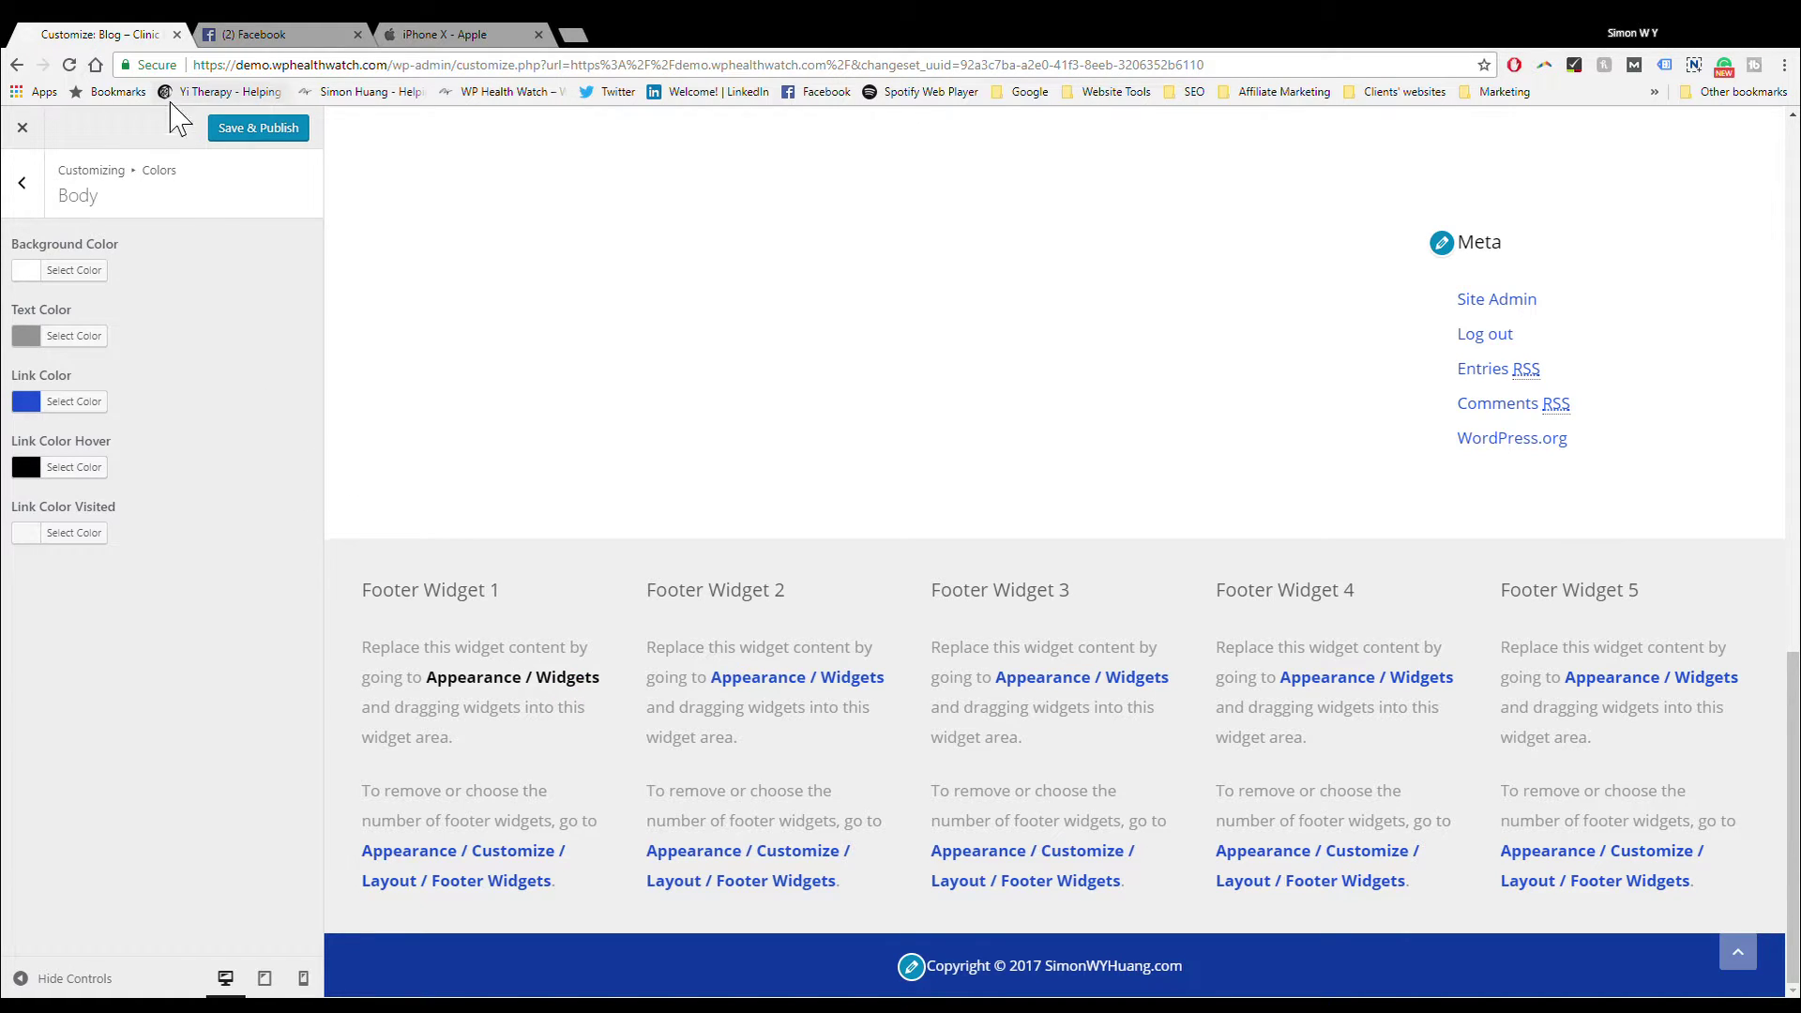
Step: Review the Header color settings and view the Text color picker without changing it
click(29, 208)
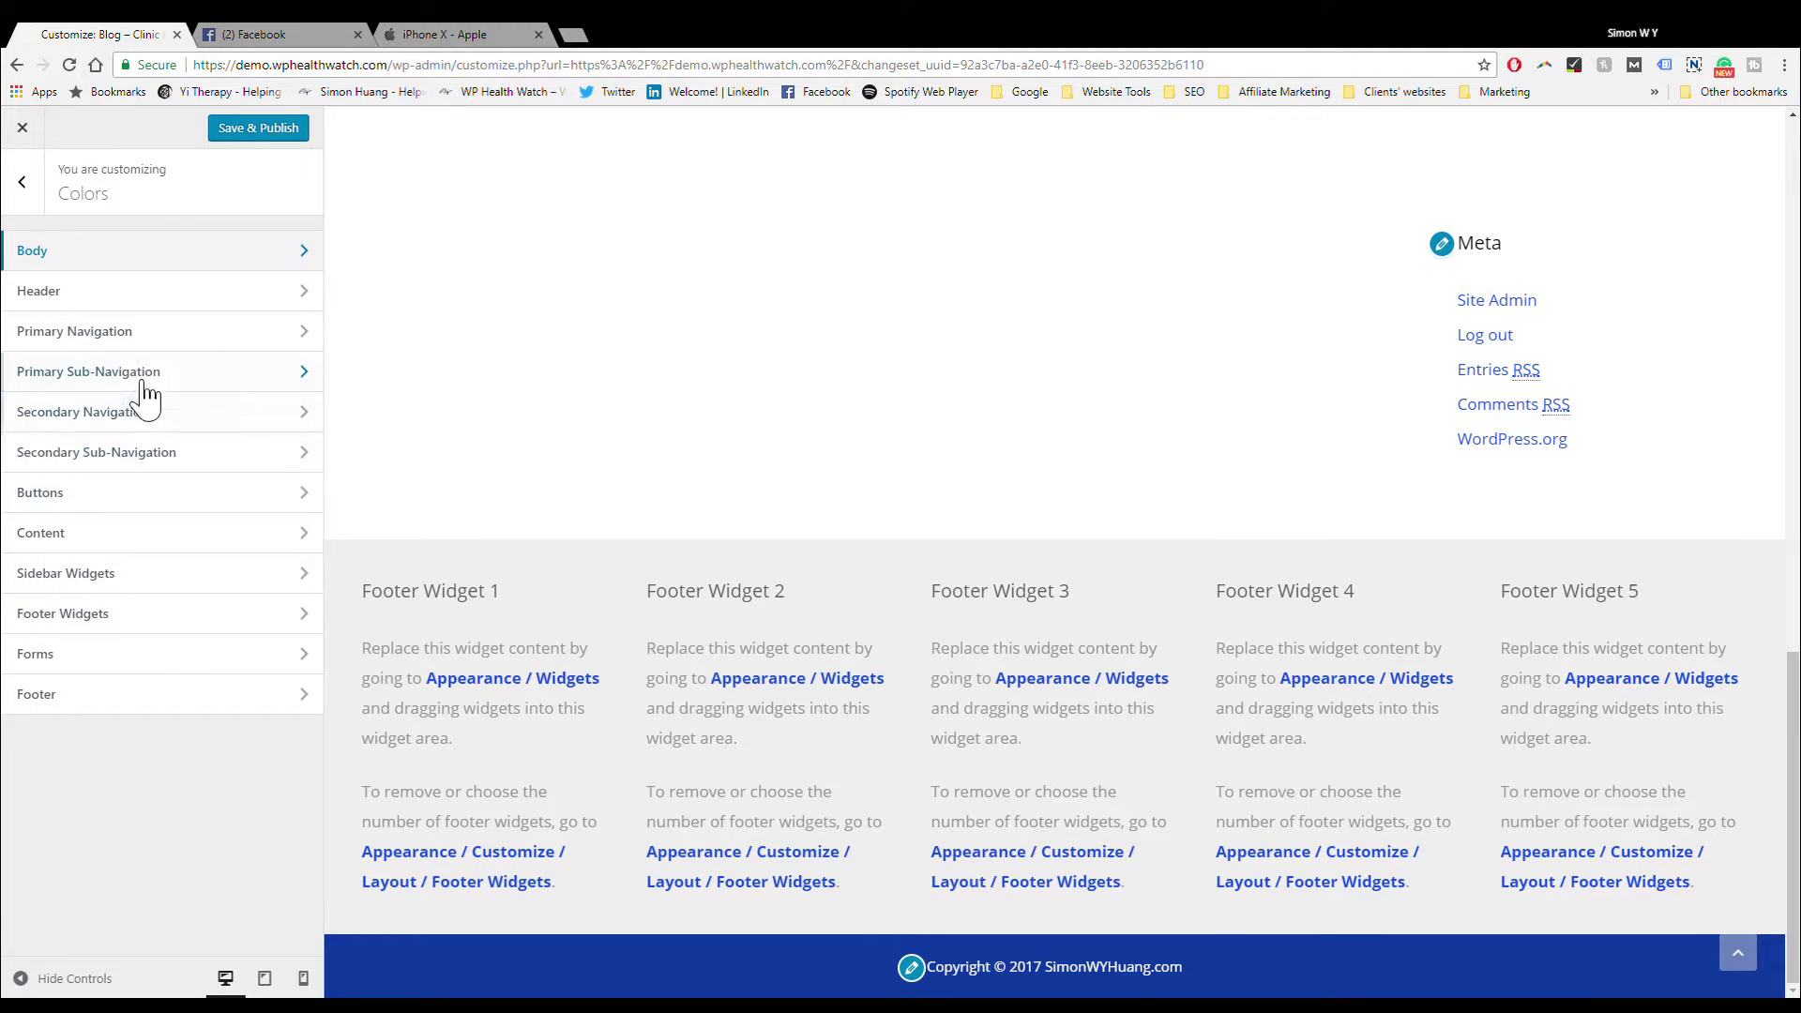
click(136, 290)
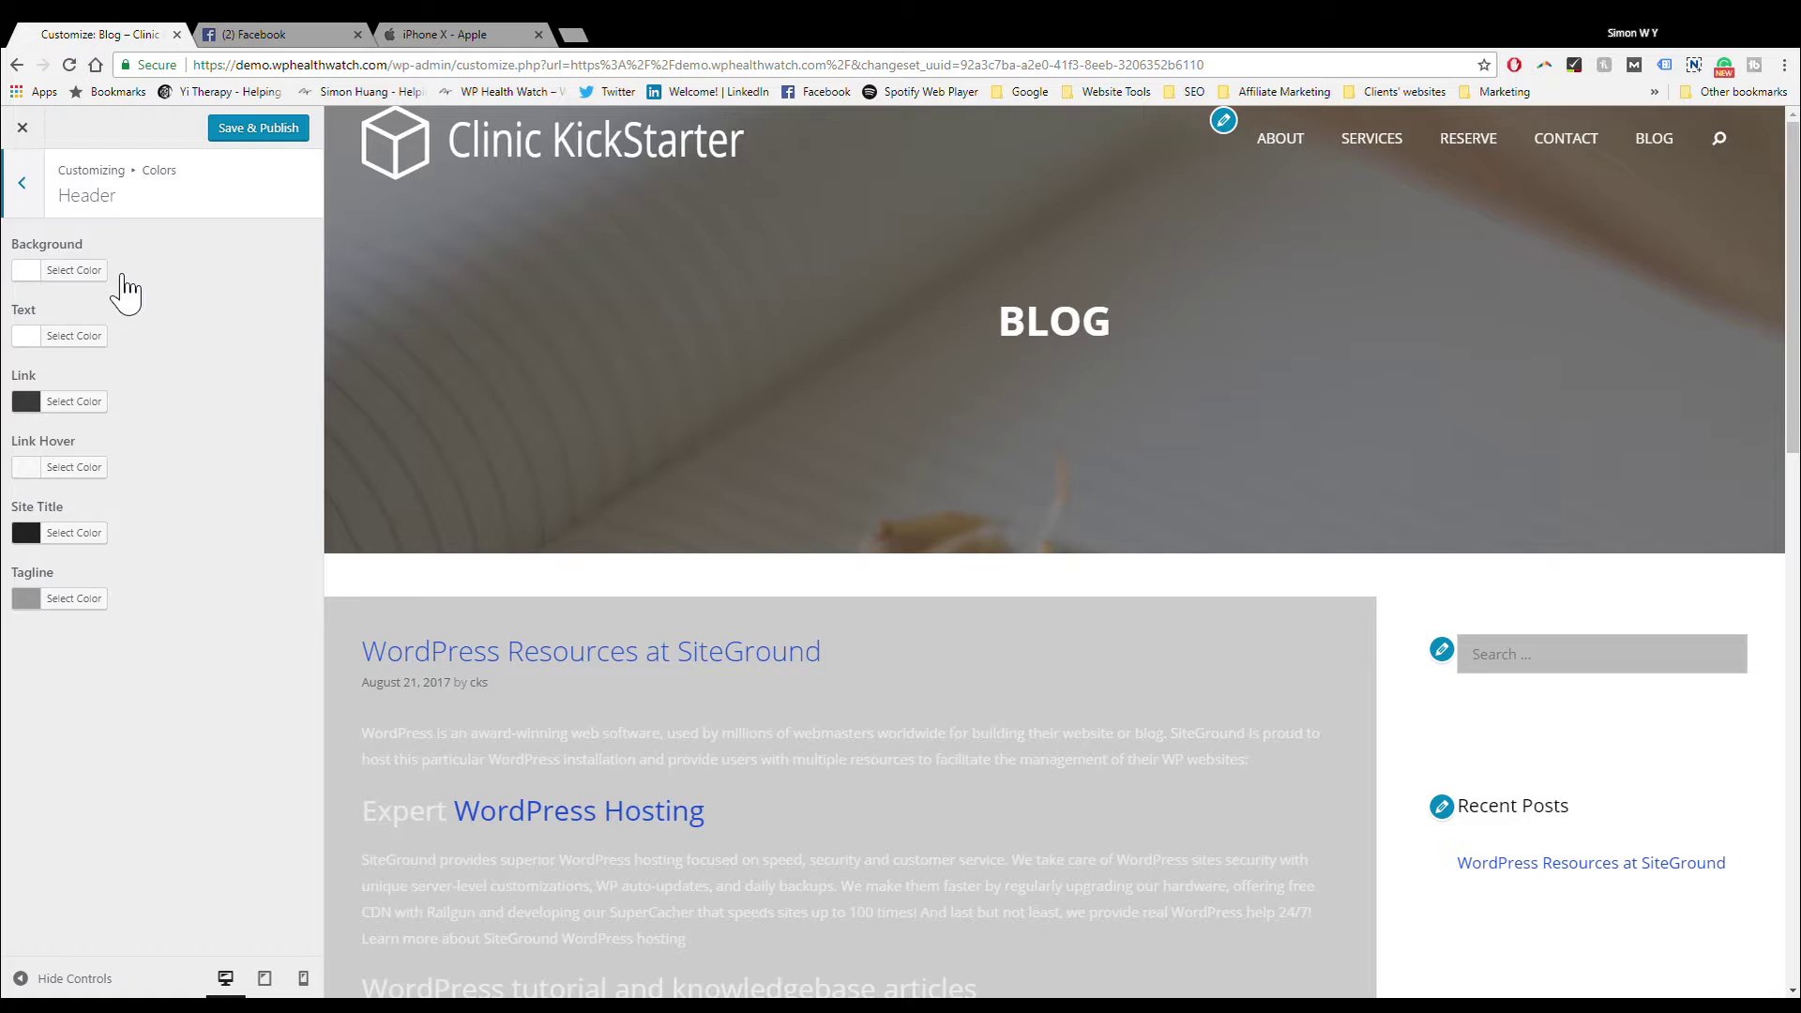
click(60, 340)
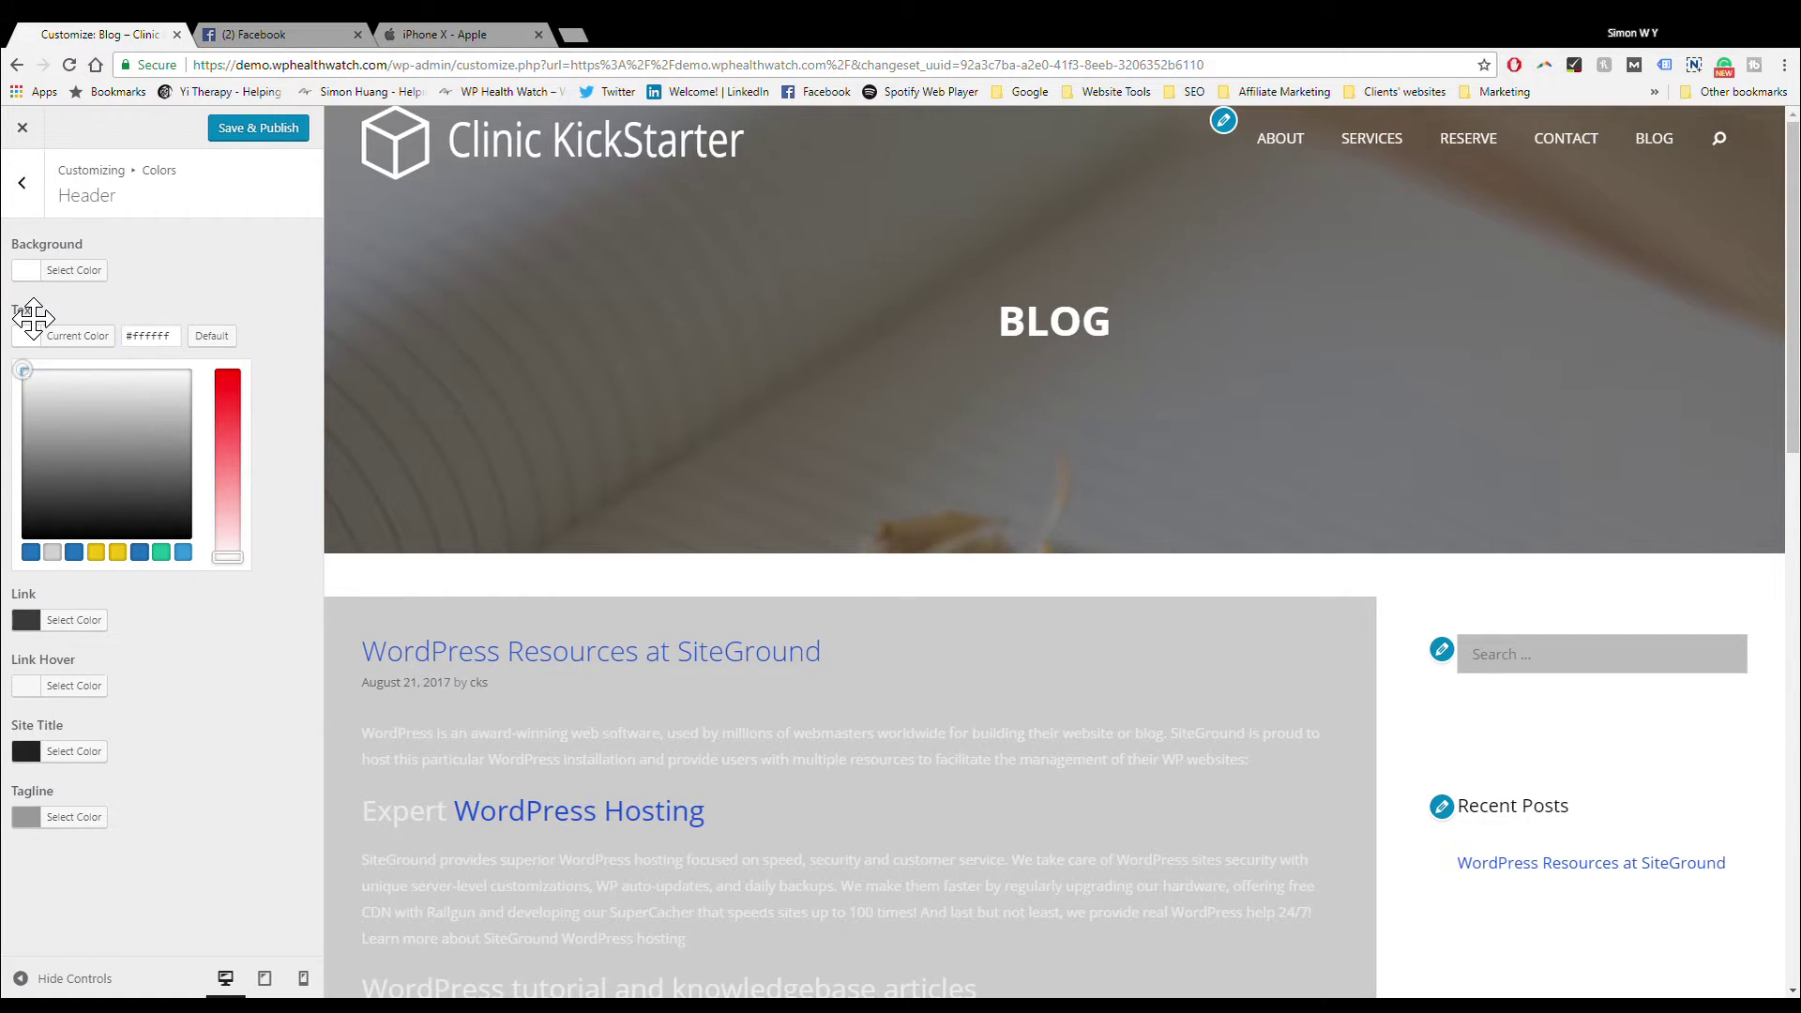
click(167, 302)
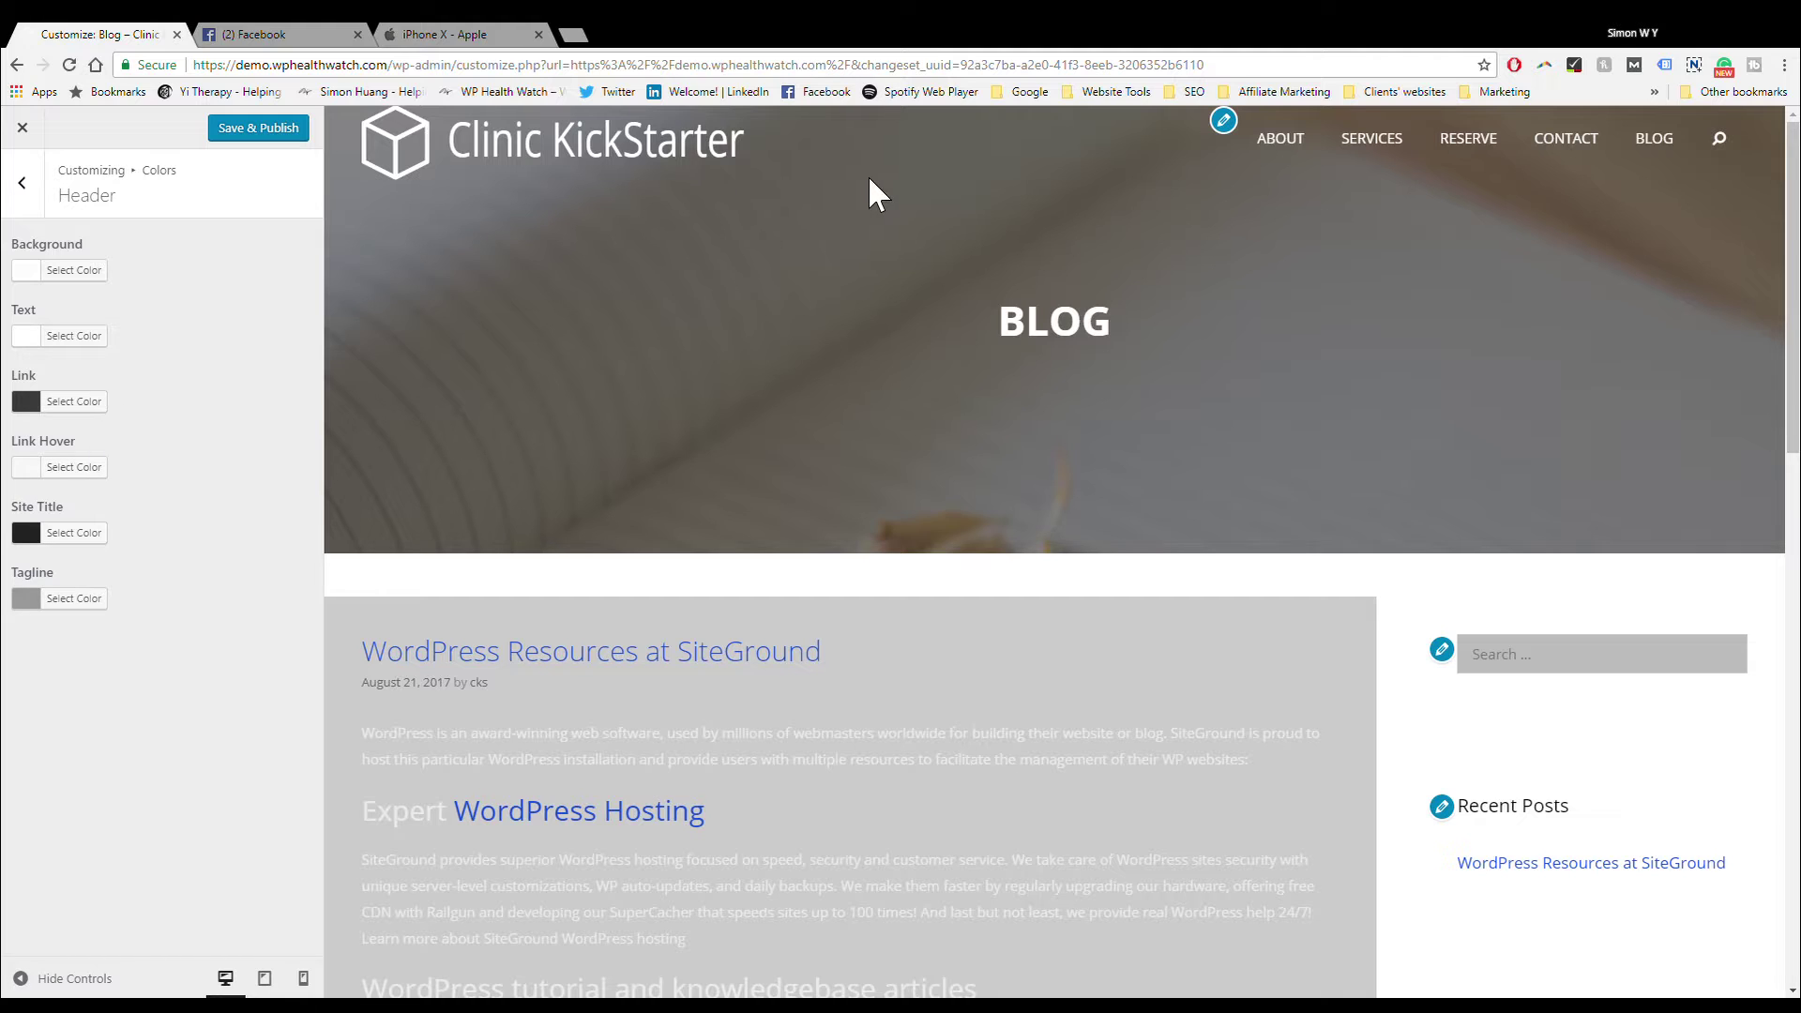
Step: Set the Primary Navigation background color to a purple with 0.38 opacity, trying a teal shade first
click(18, 212)
click(250, 364)
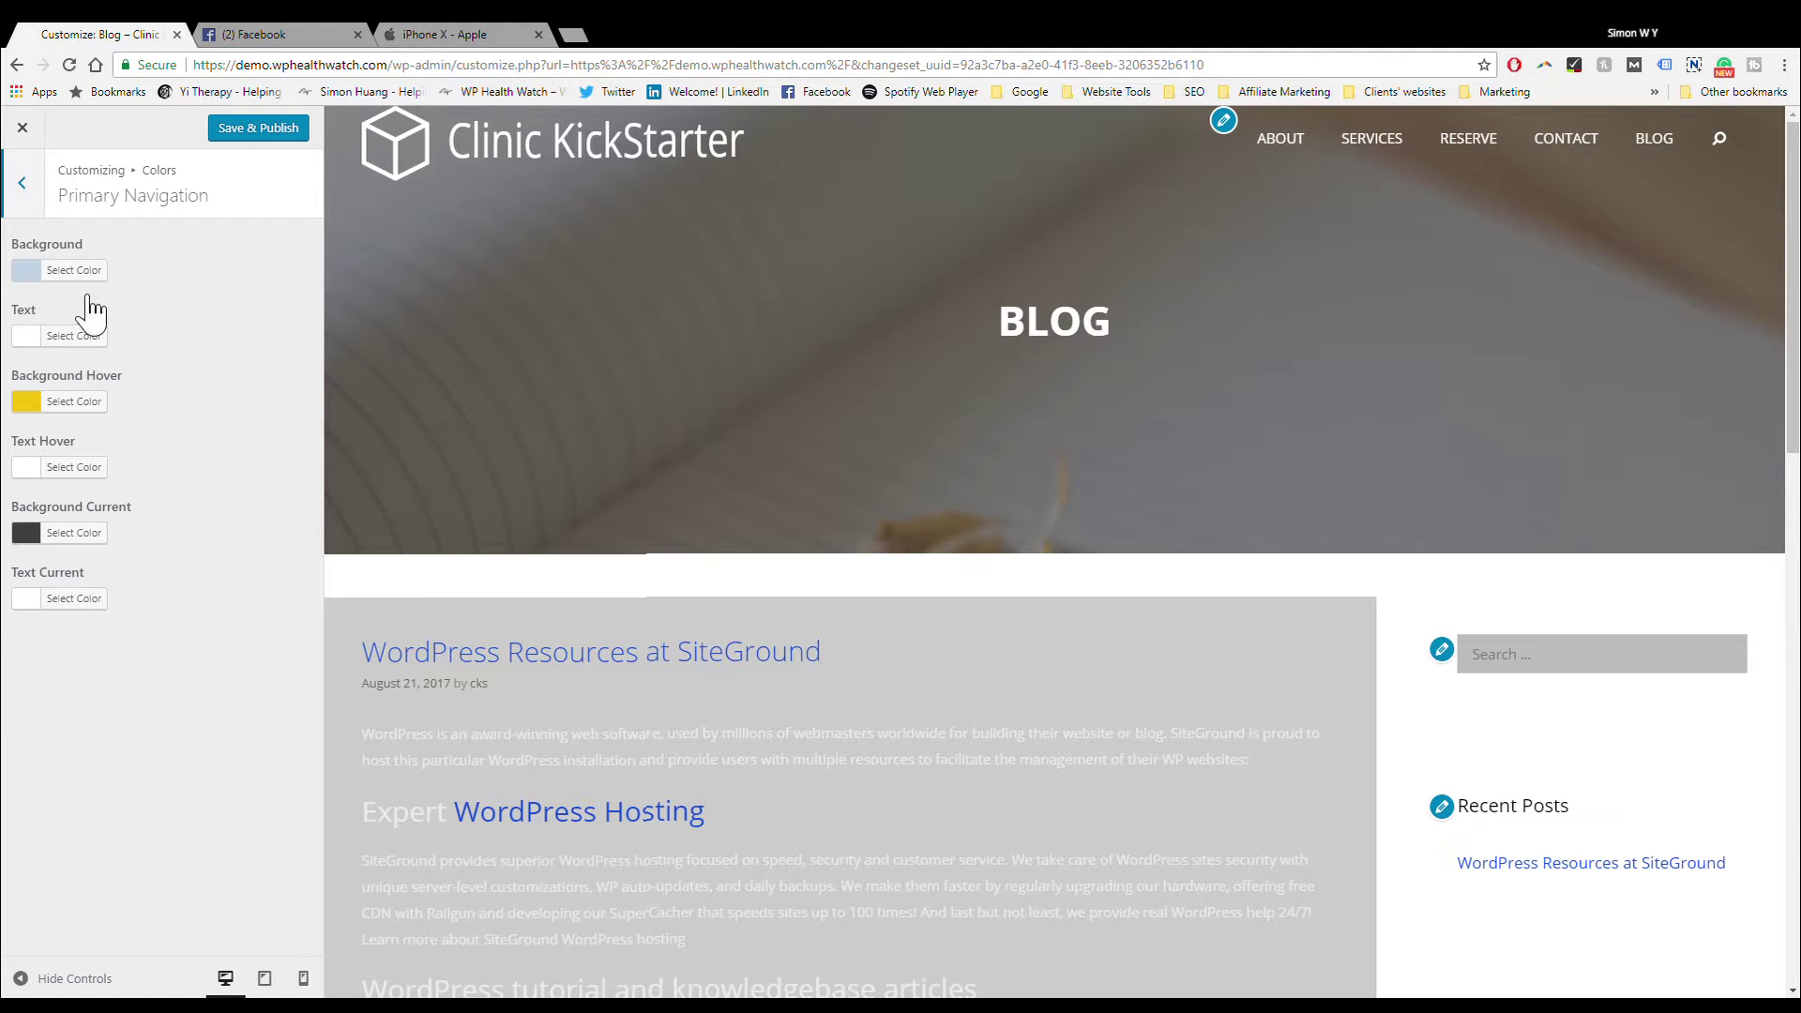
scroll(552, 469, down, 4)
scroll(552, 469, up, 2)
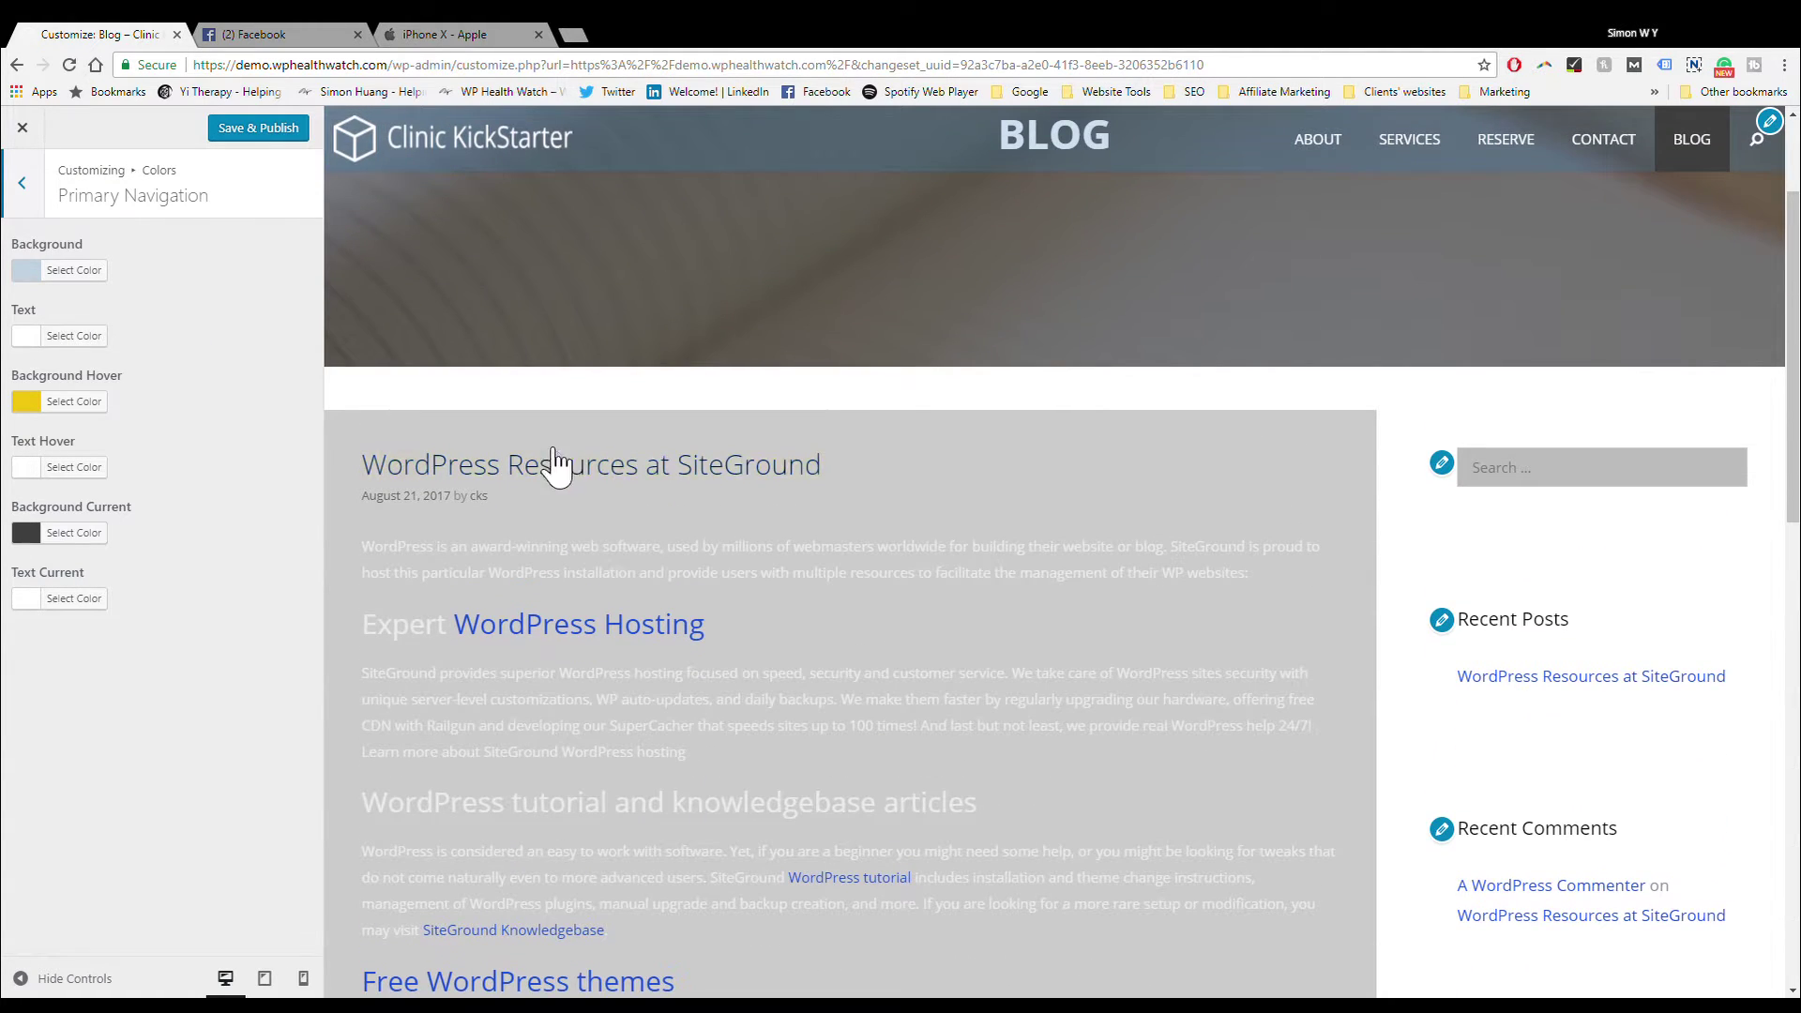
click(75, 271)
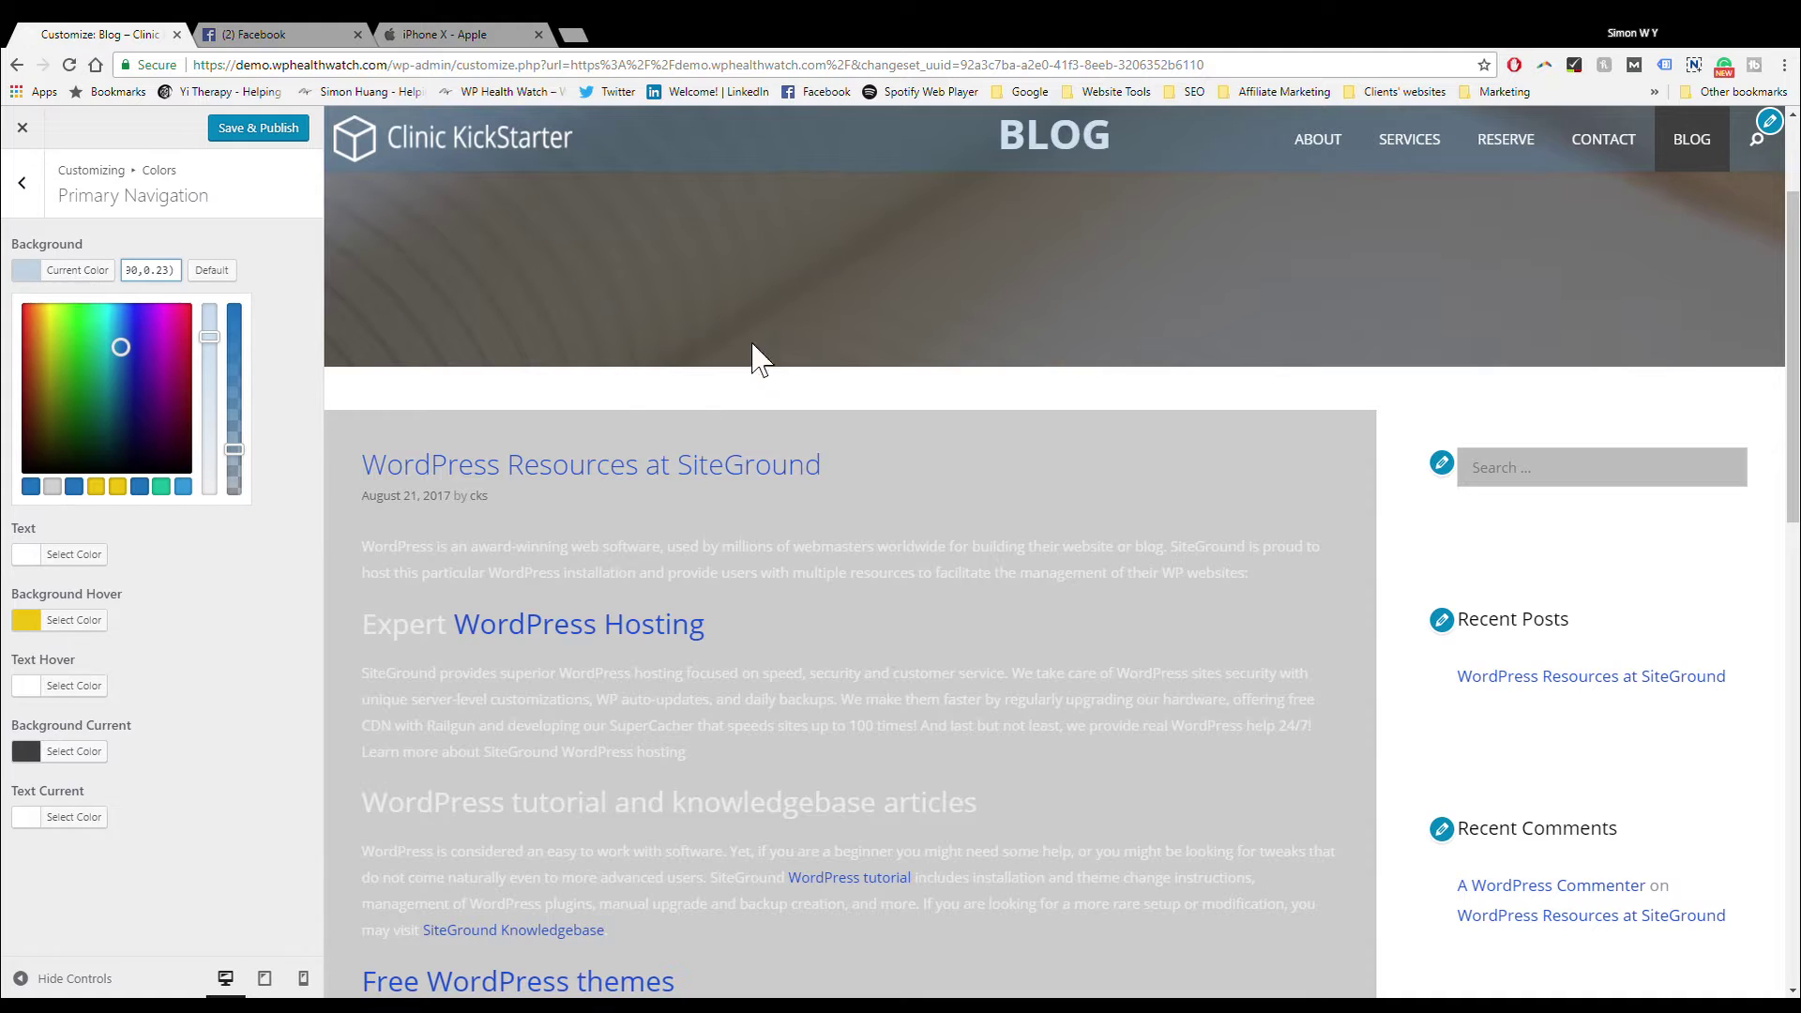
click(73, 366)
click(111, 414)
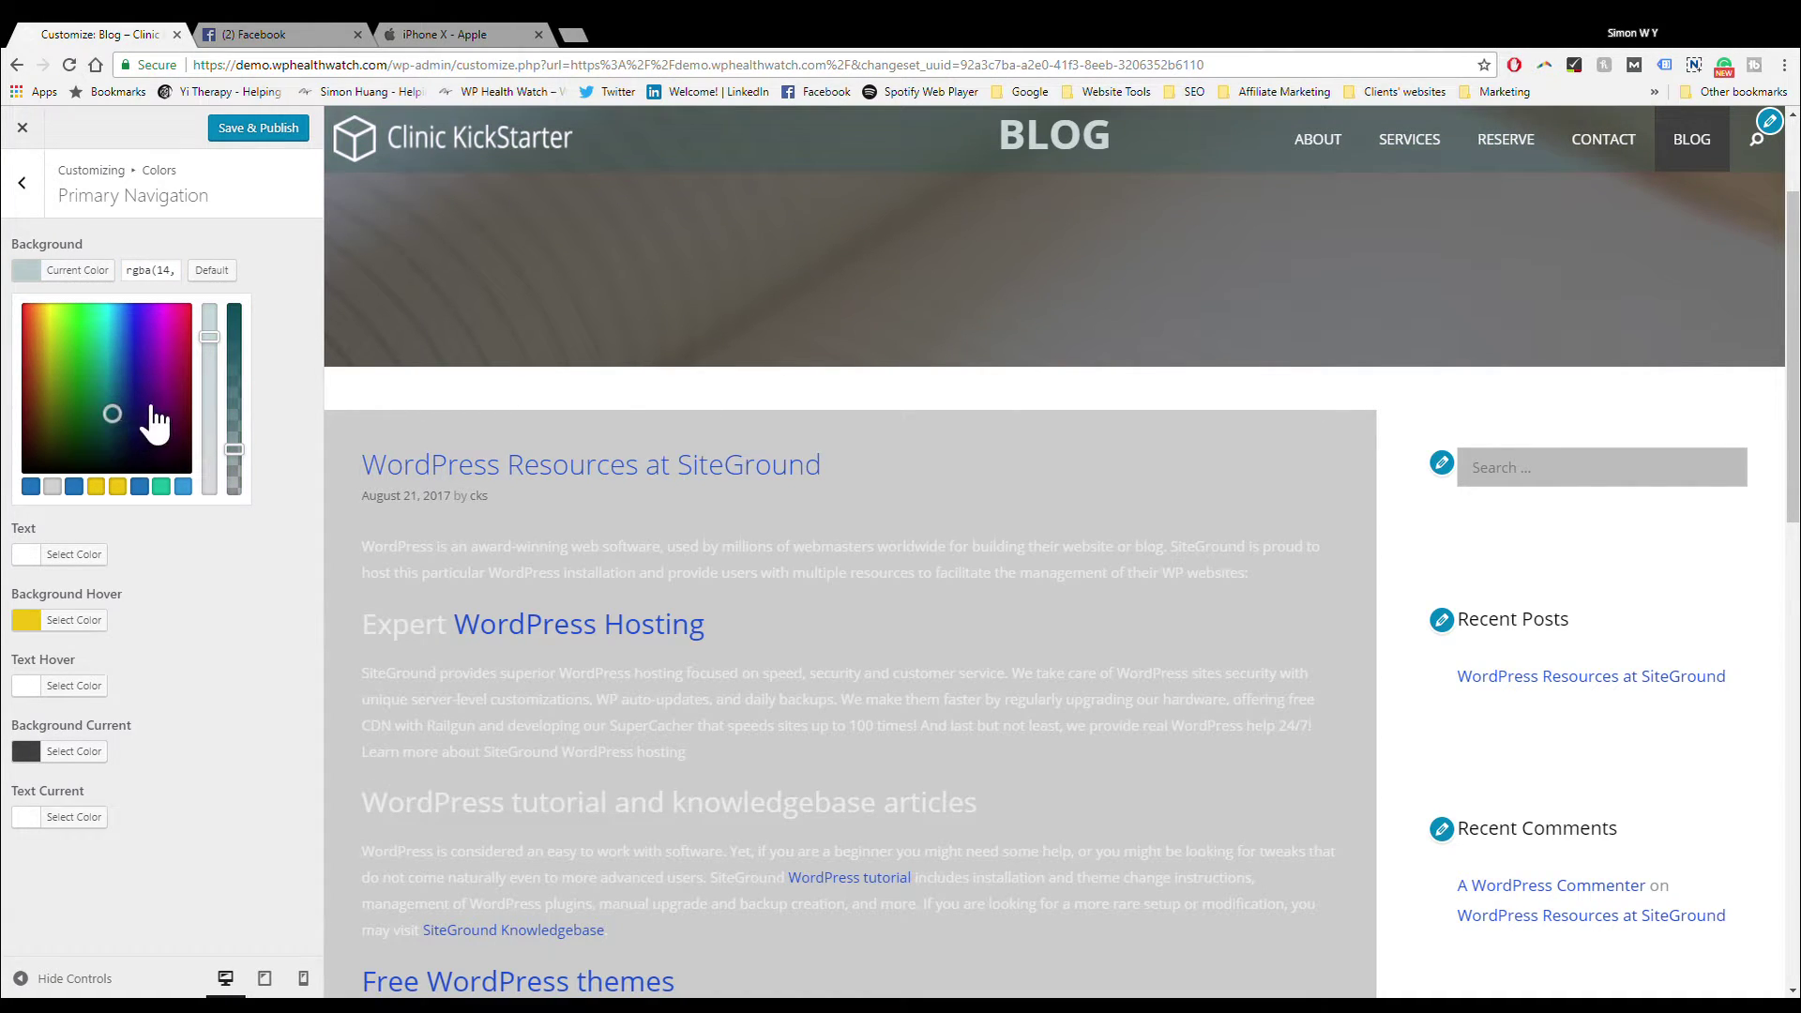
drag(154, 422, 162, 385)
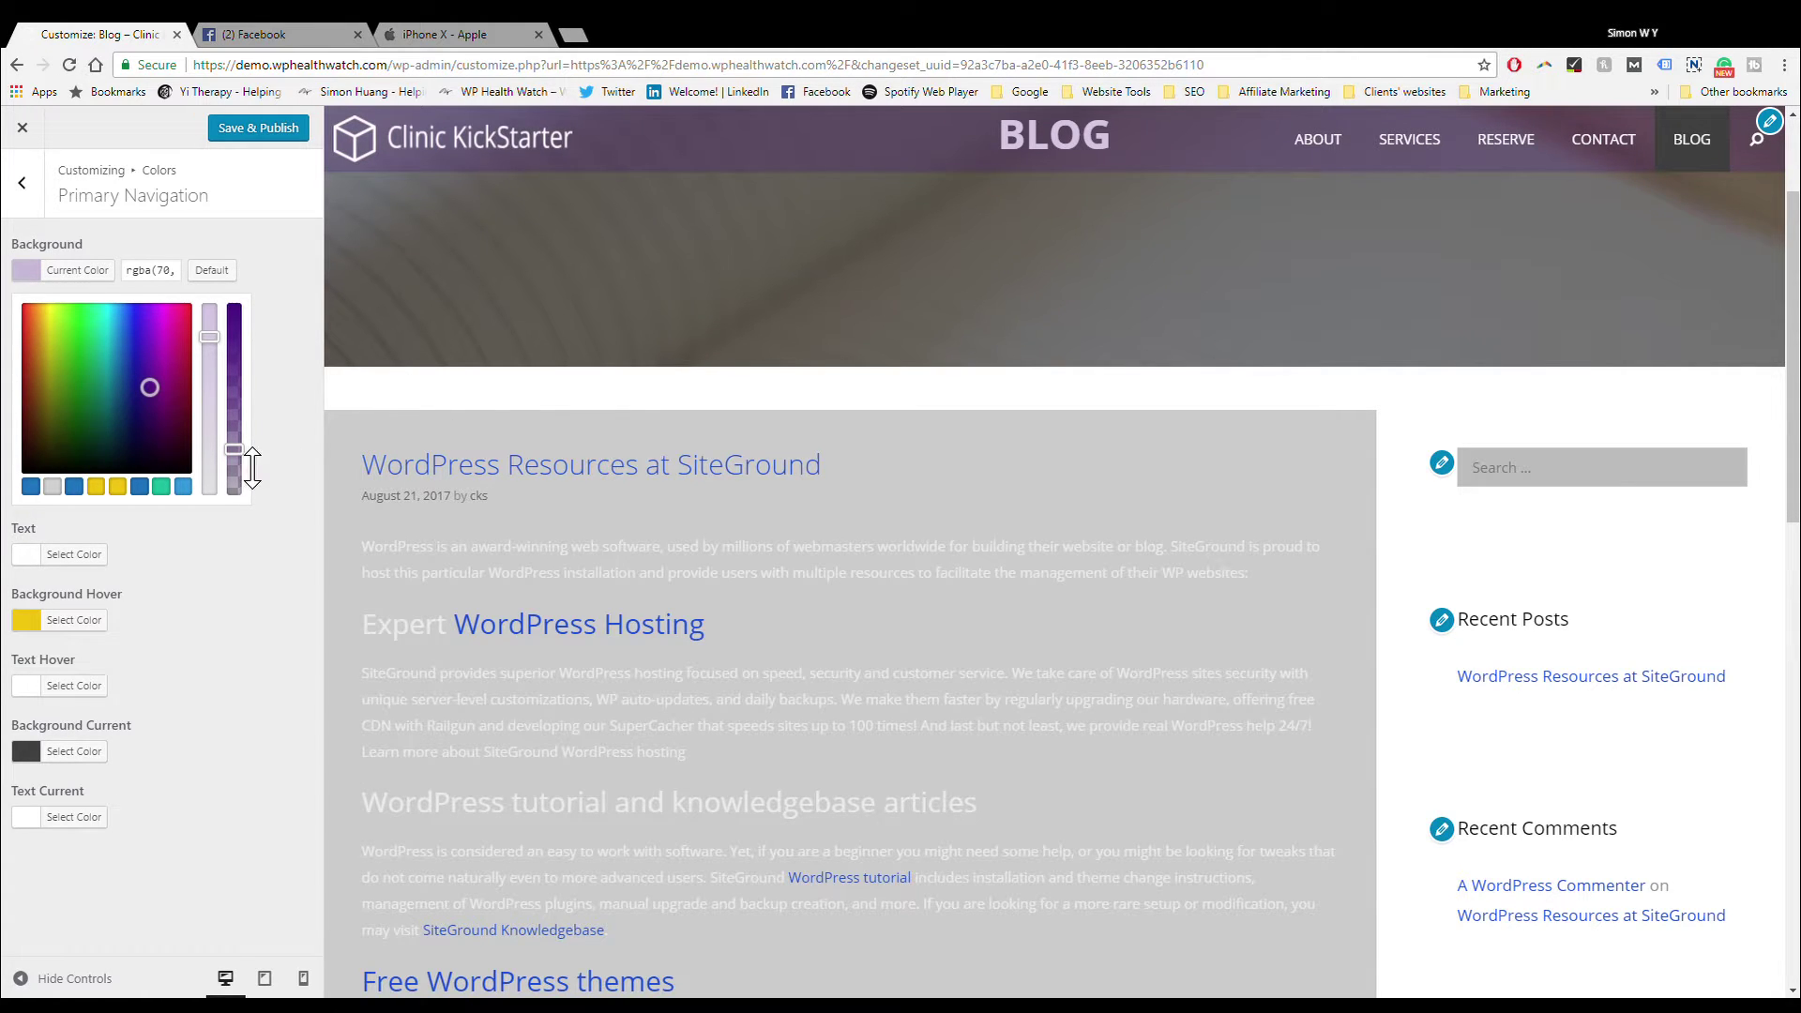
mouse_move(244, 474)
mouse_down()
mouse_move(234, 315)
mouse_move(236, 501)
mouse_move(232, 436)
mouse_move(242, 448)
mouse_up()
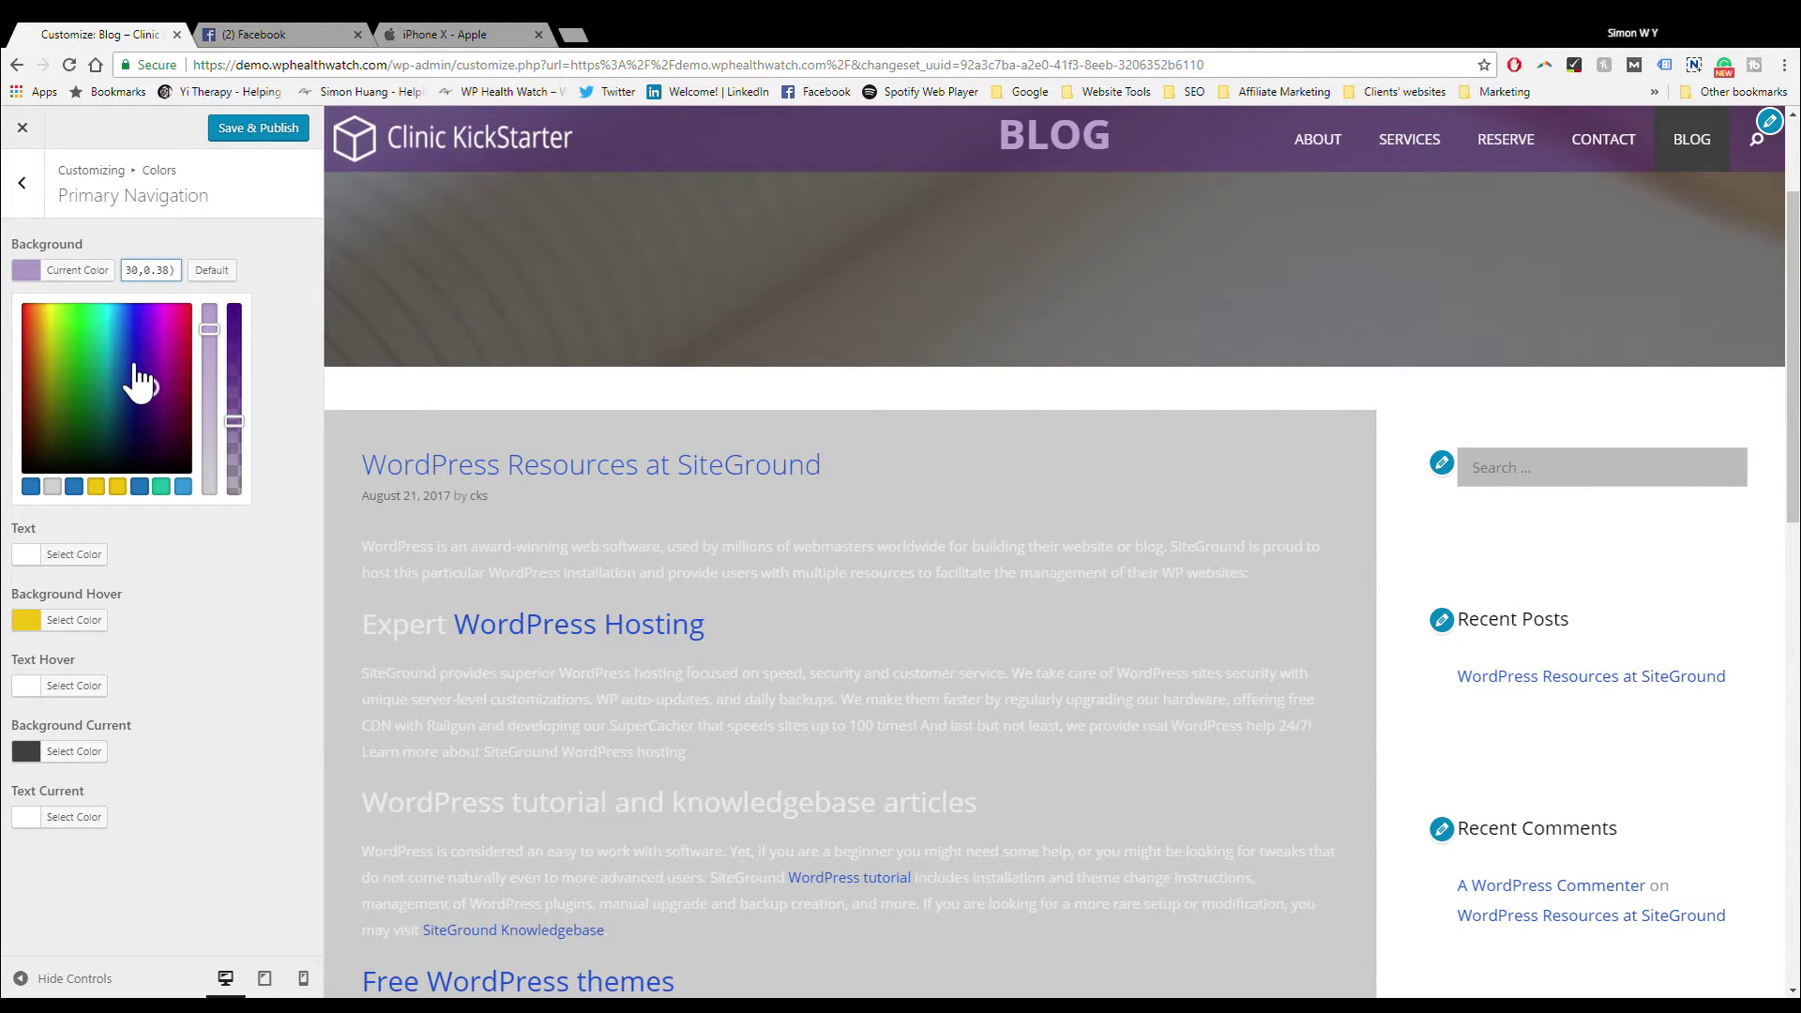
click(267, 554)
Step: Try darker shades for the Primary Navigation text color and return it to white #ffffff
click(74, 336)
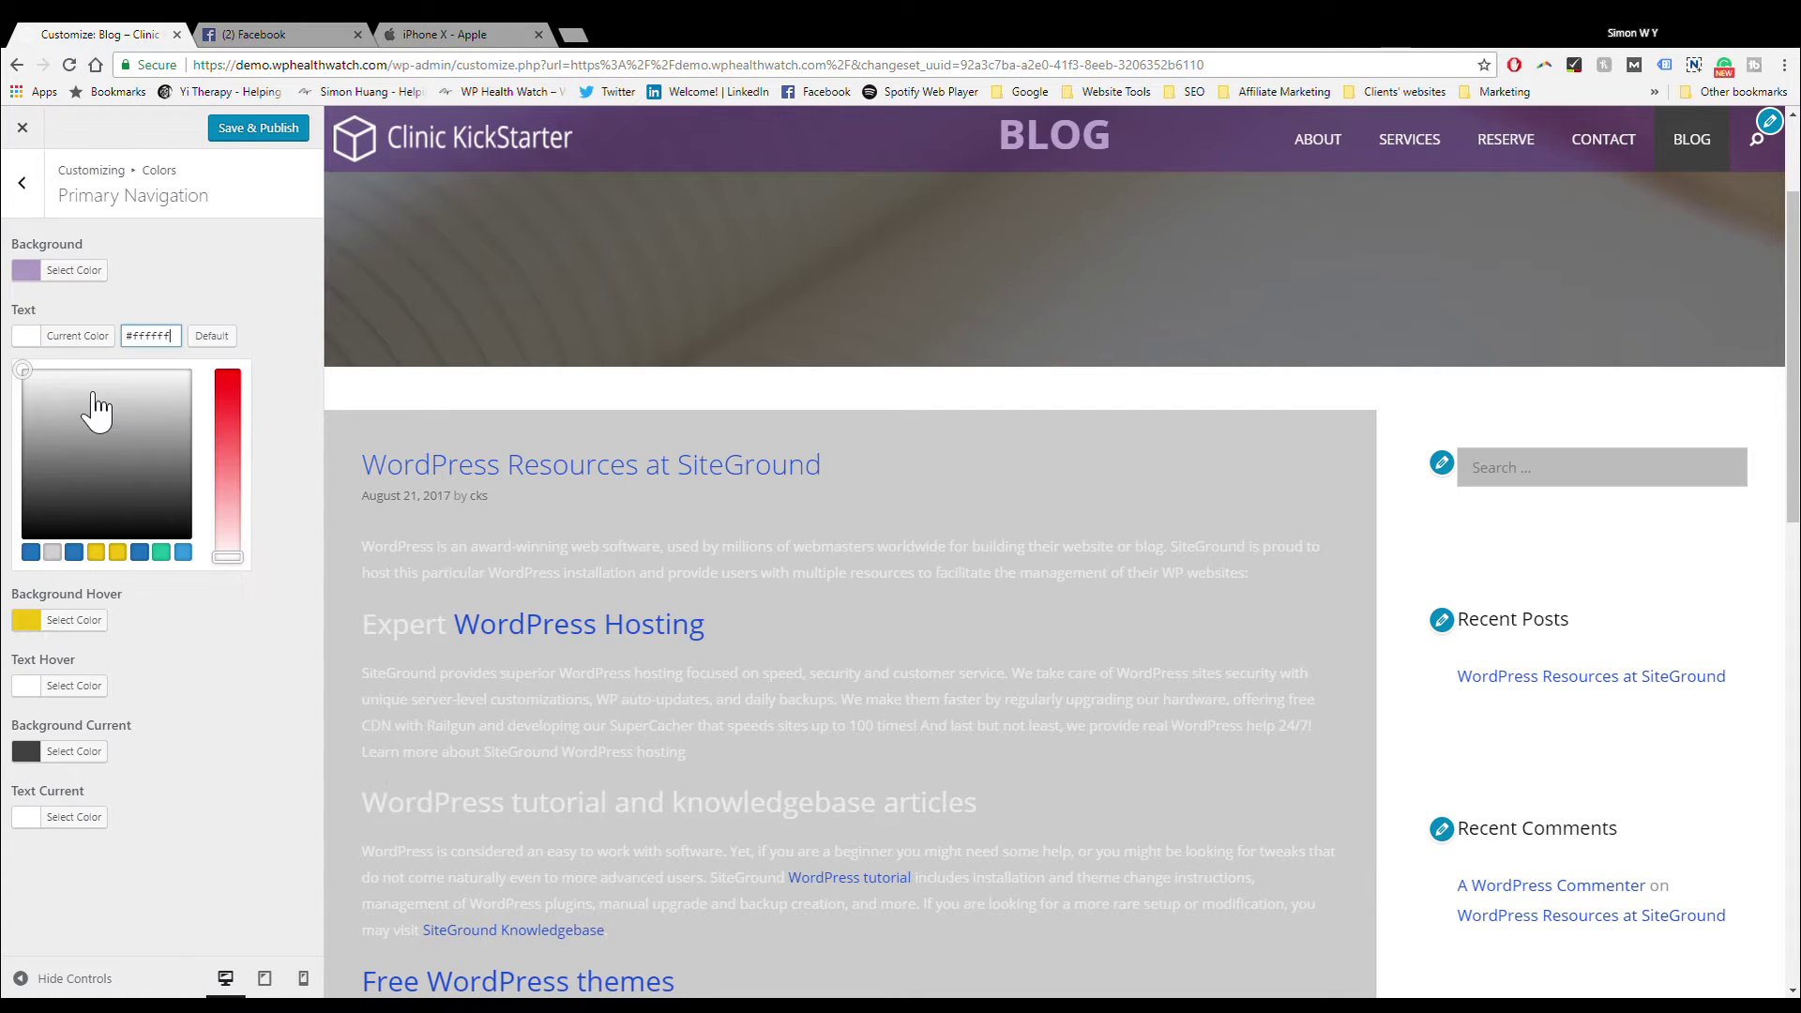
mouse_move(103, 452)
mouse_down()
mouse_move(110, 465)
mouse_move(145, 391)
mouse_move(43, 445)
mouse_move(101, 390)
mouse_move(112, 441)
mouse_move(30, 372)
mouse_up()
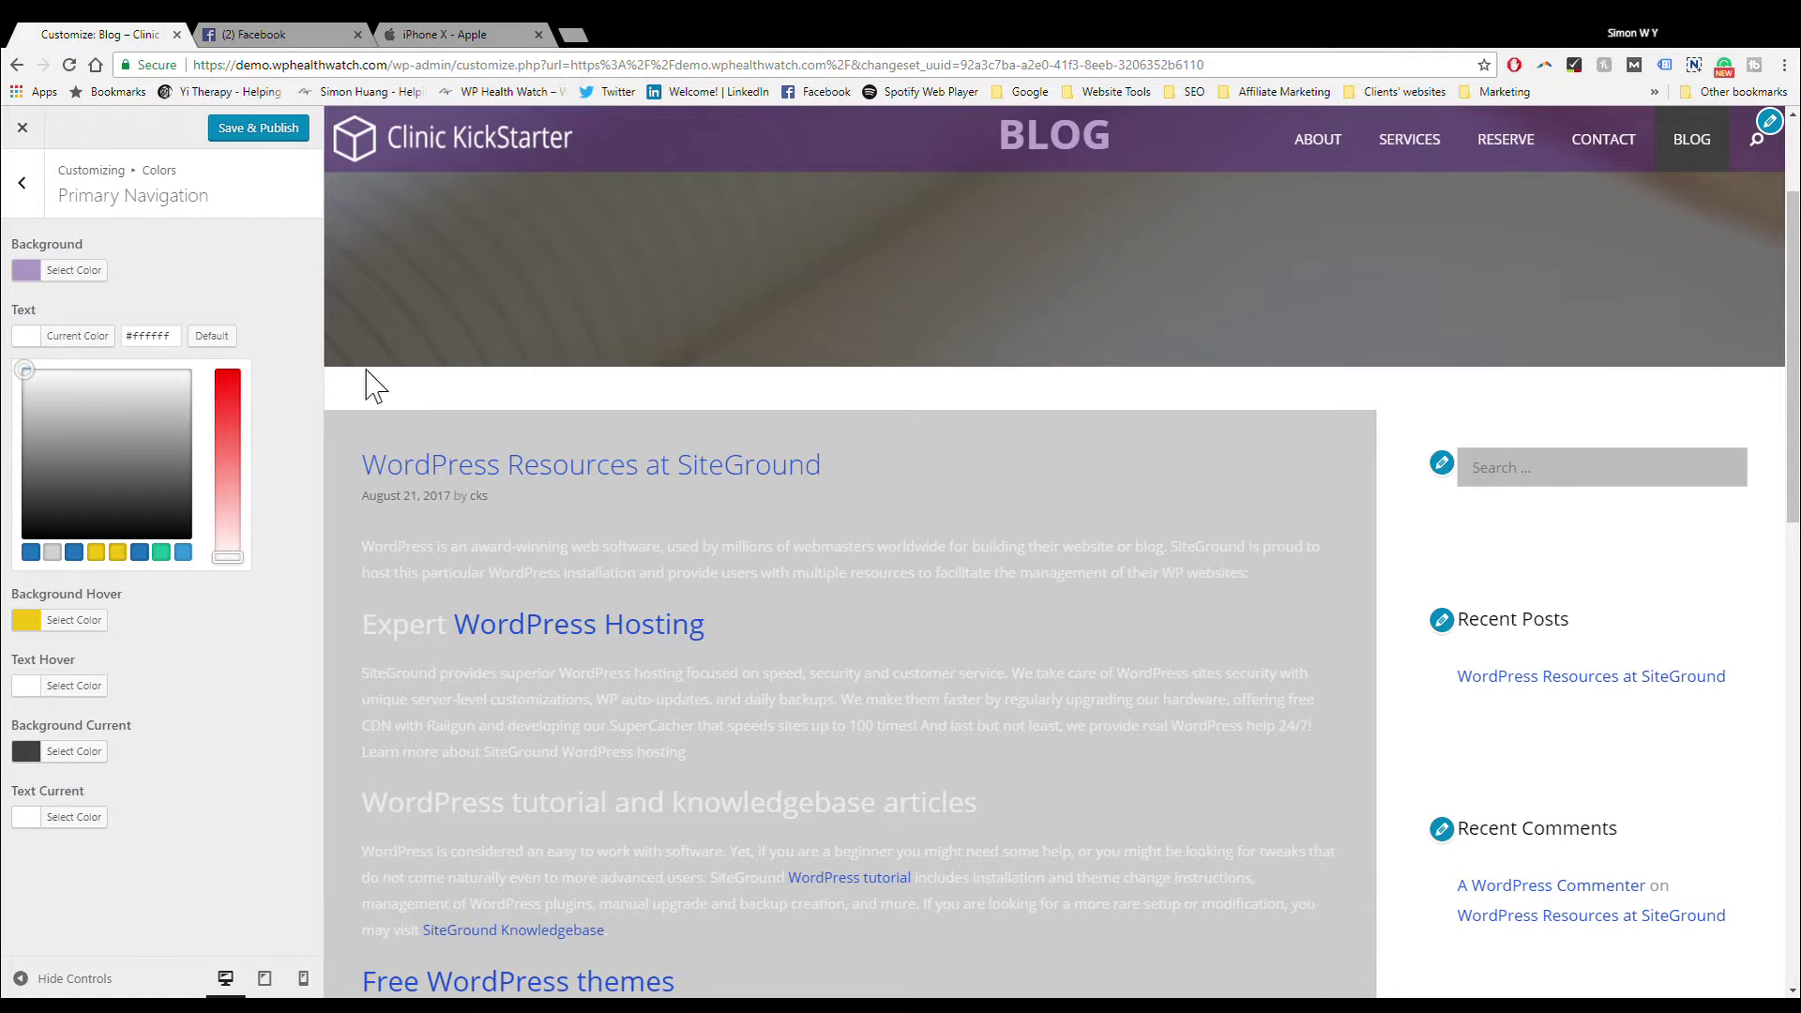
click(328, 328)
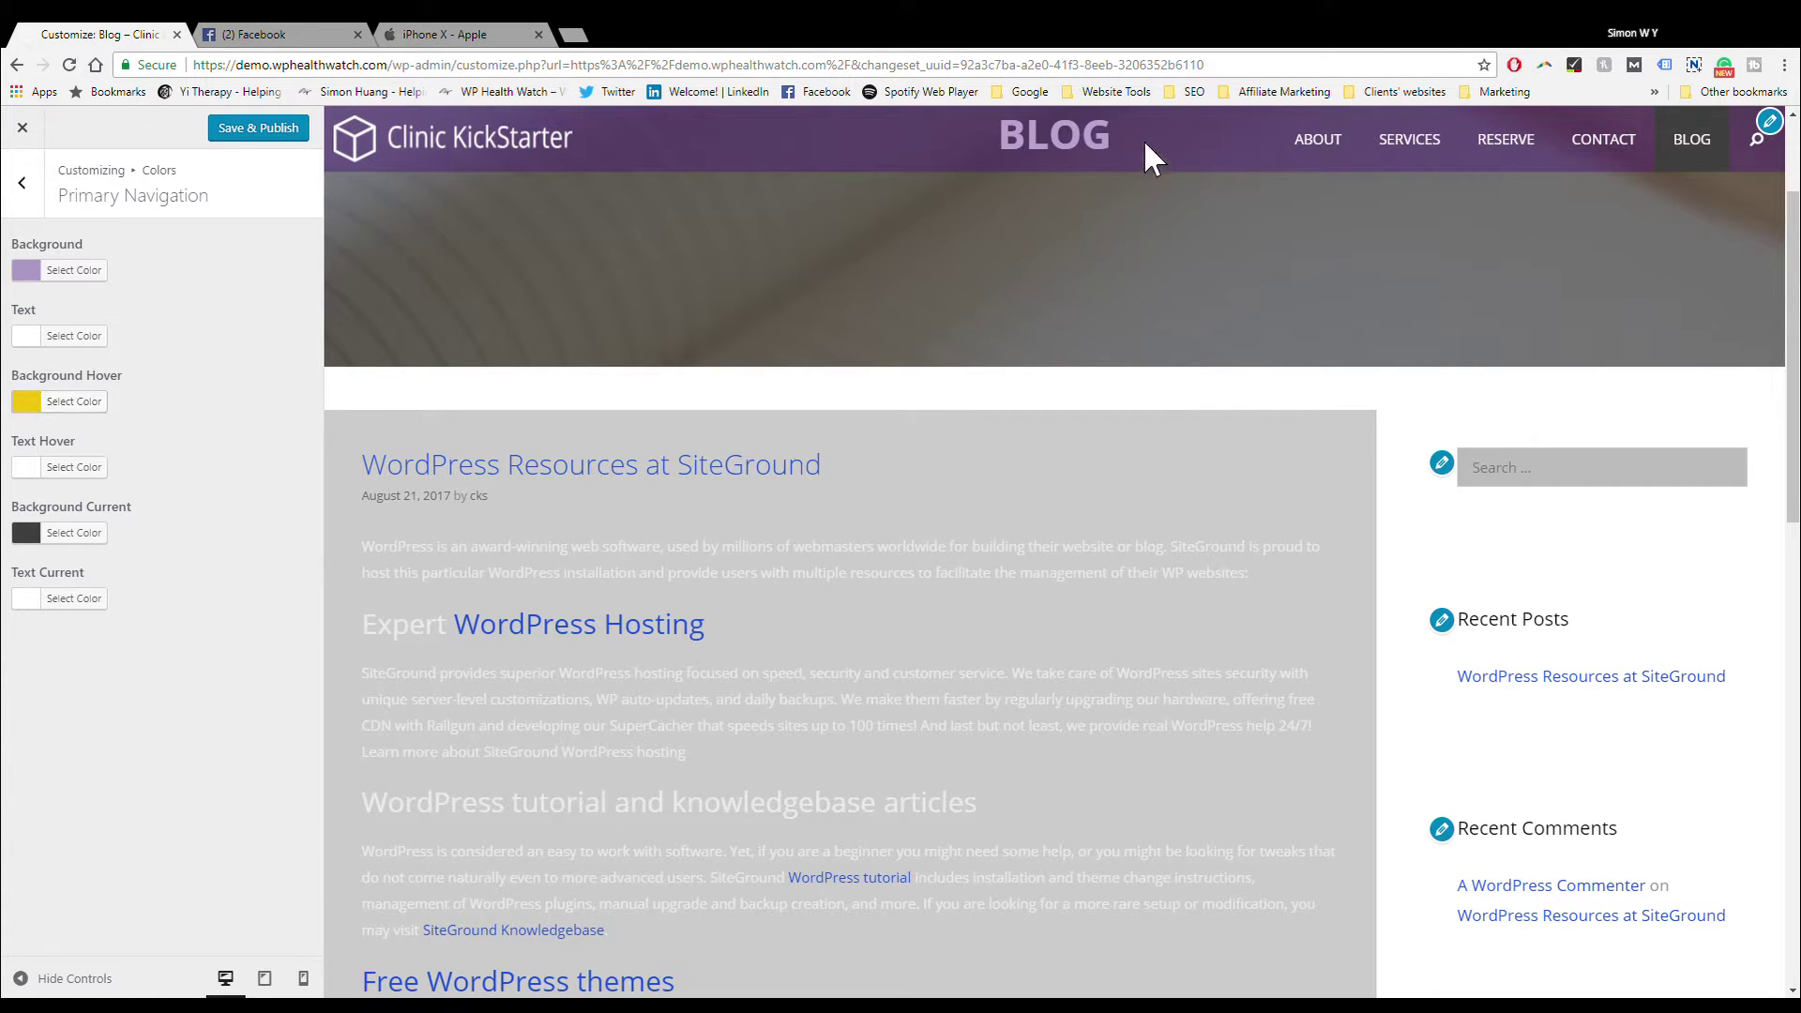
Step: Set the Primary Navigation background hover color to green #09967e and check it on the About menu item
click(73, 401)
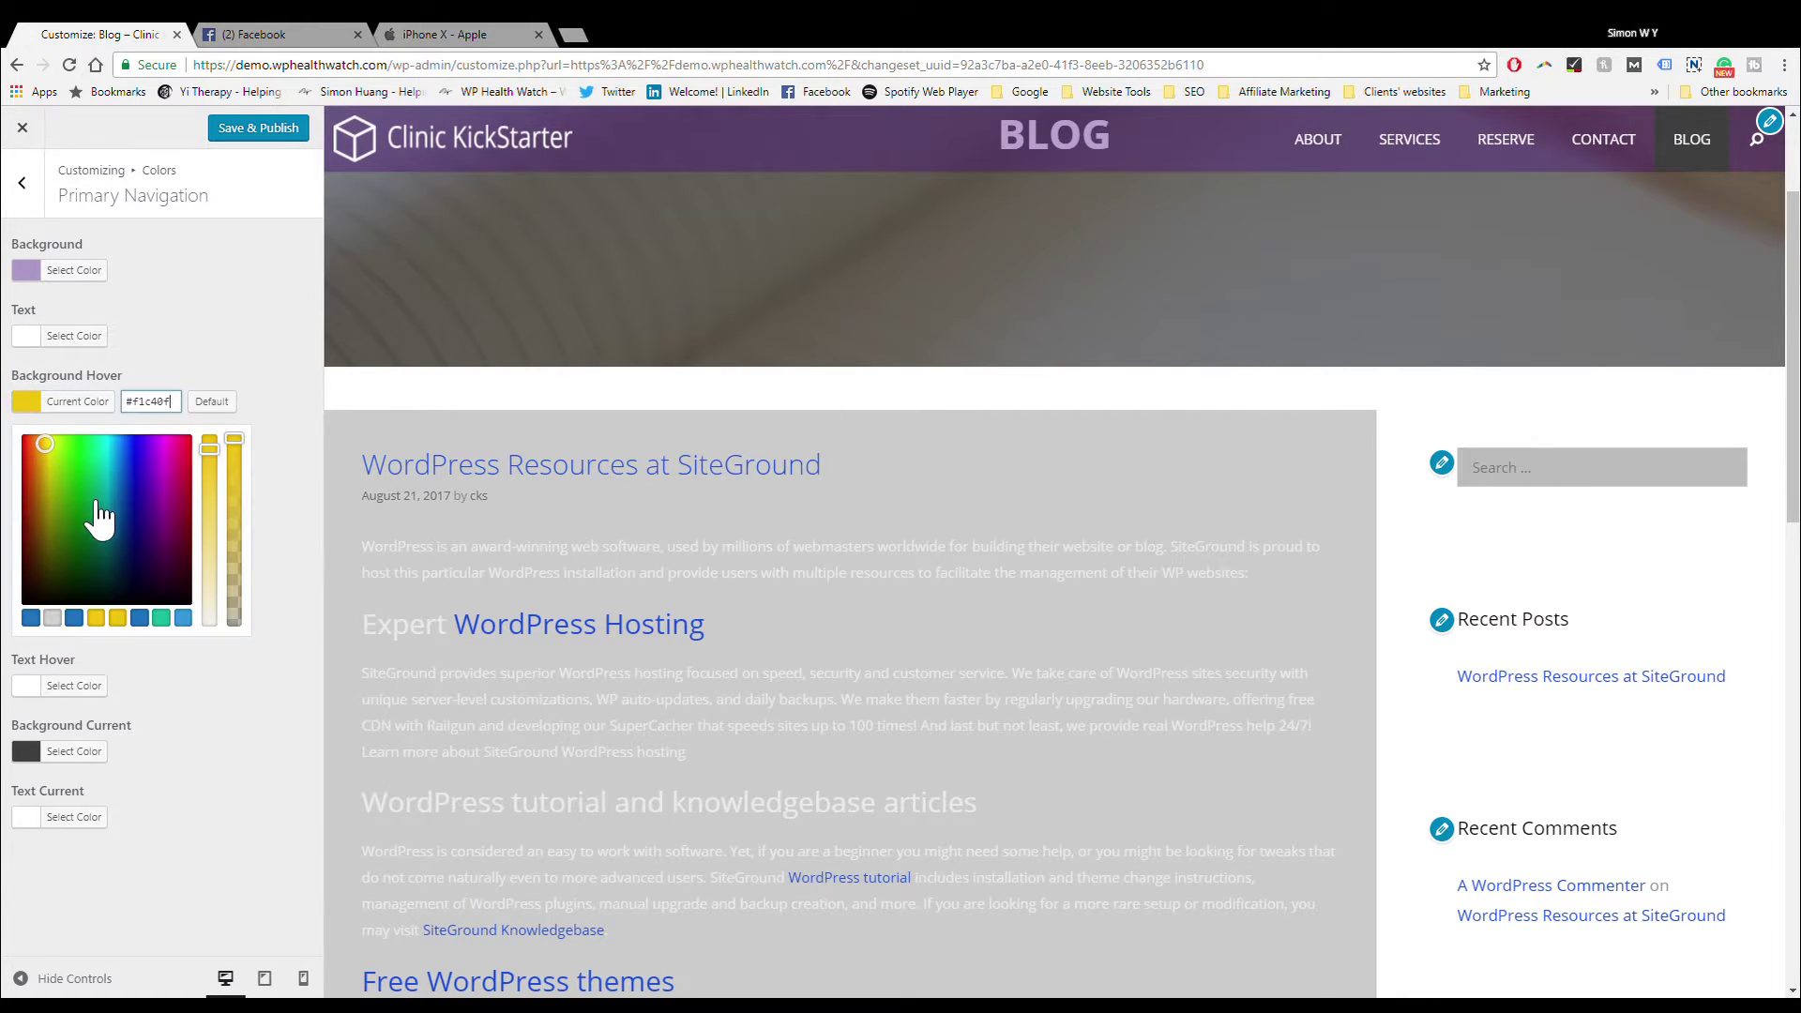
click(103, 506)
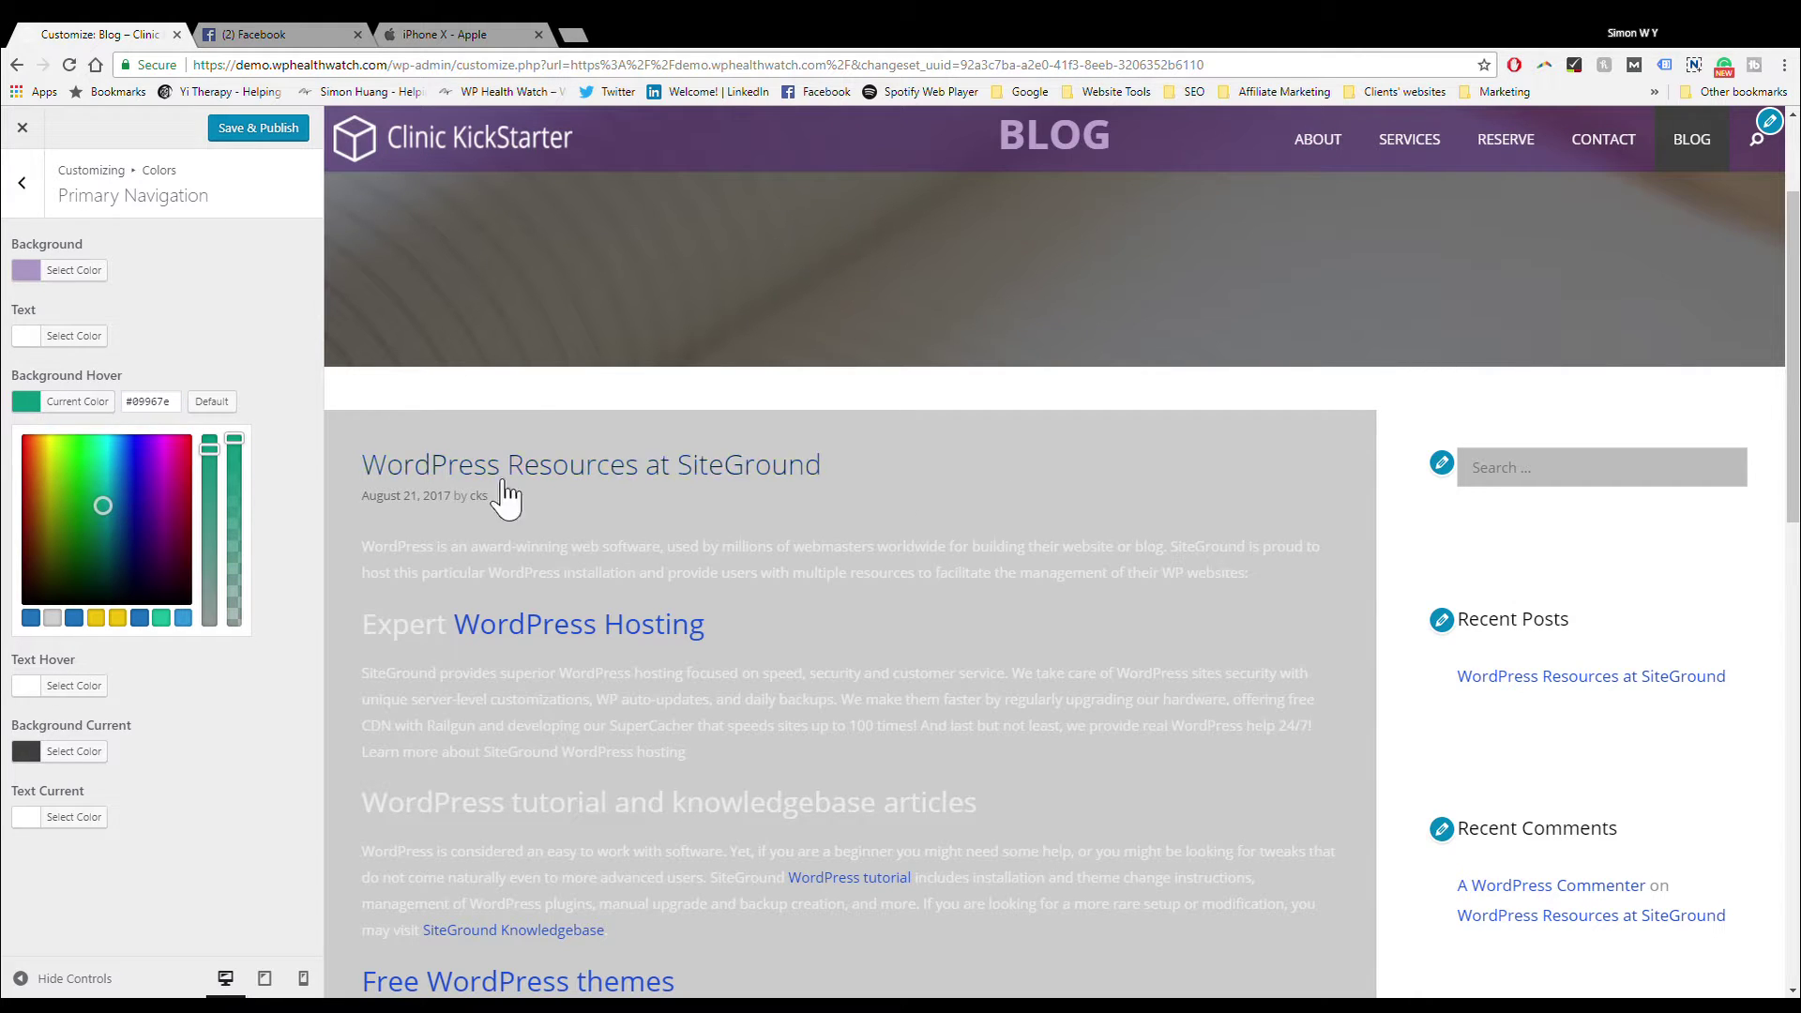
click(300, 429)
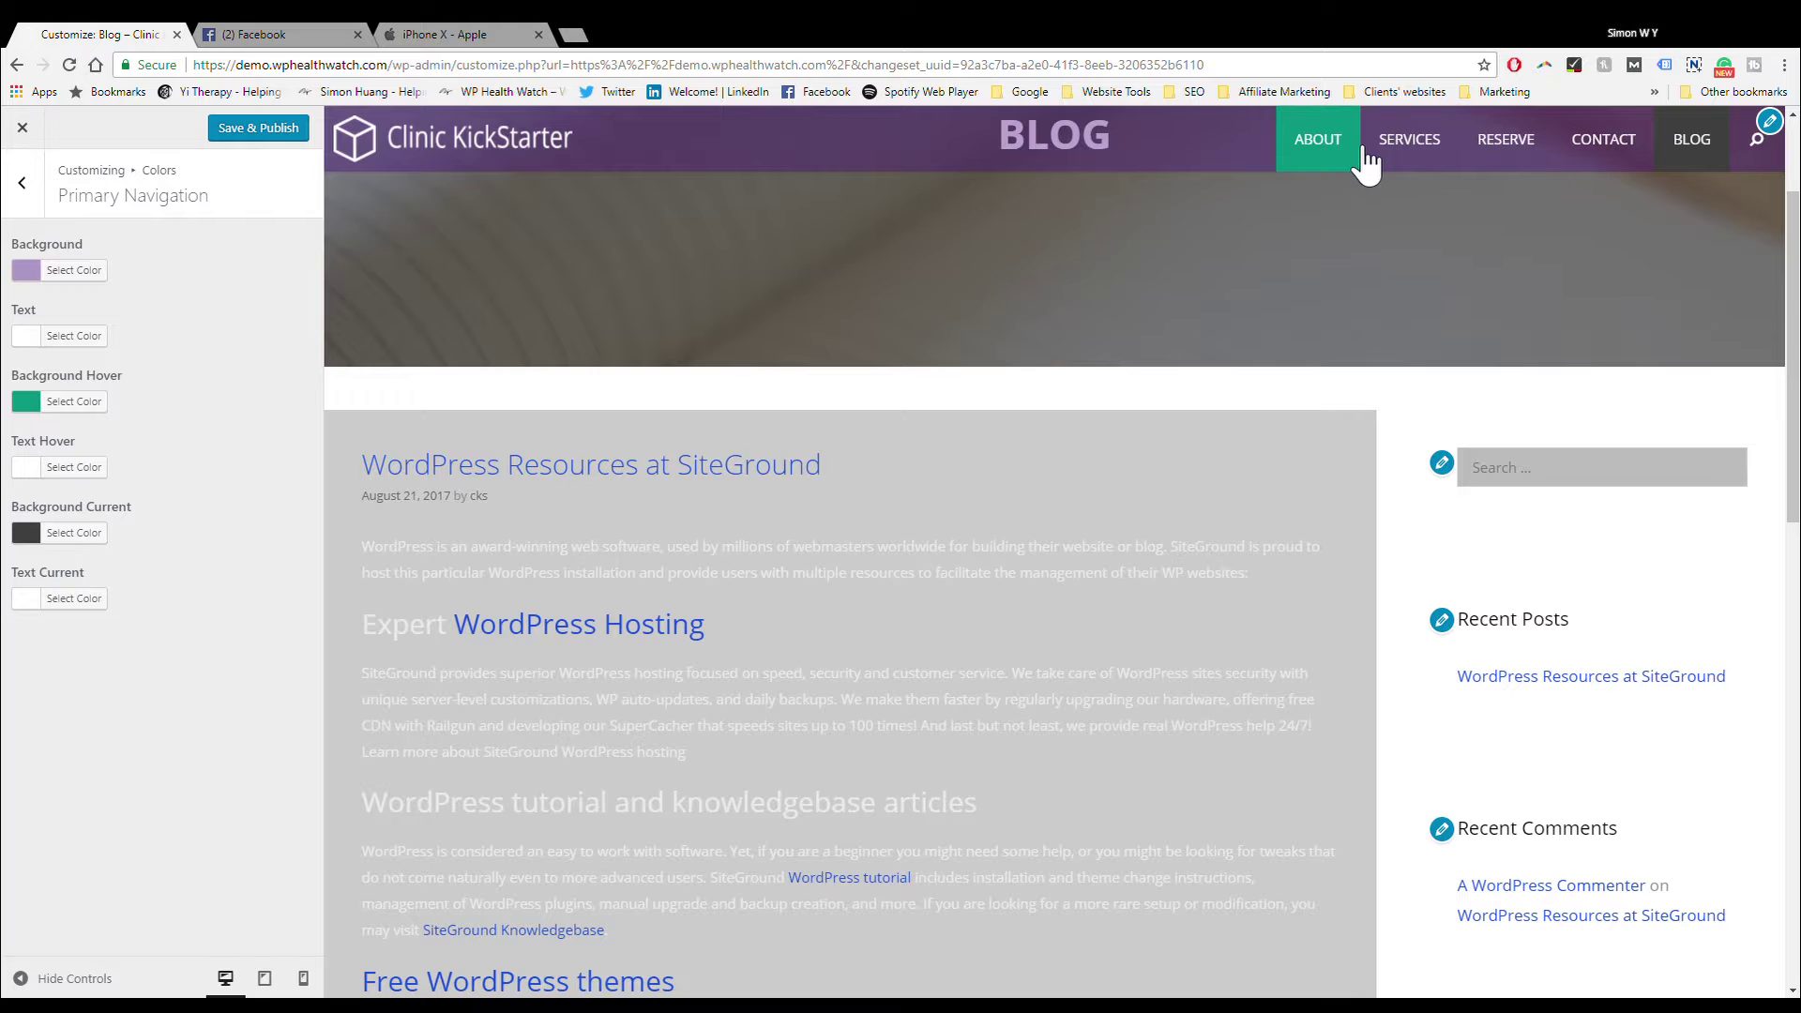
Step: Set the Primary Navigation text hover color to light gray #d1d1d1 after trying yellow #f1c40f
click(92, 467)
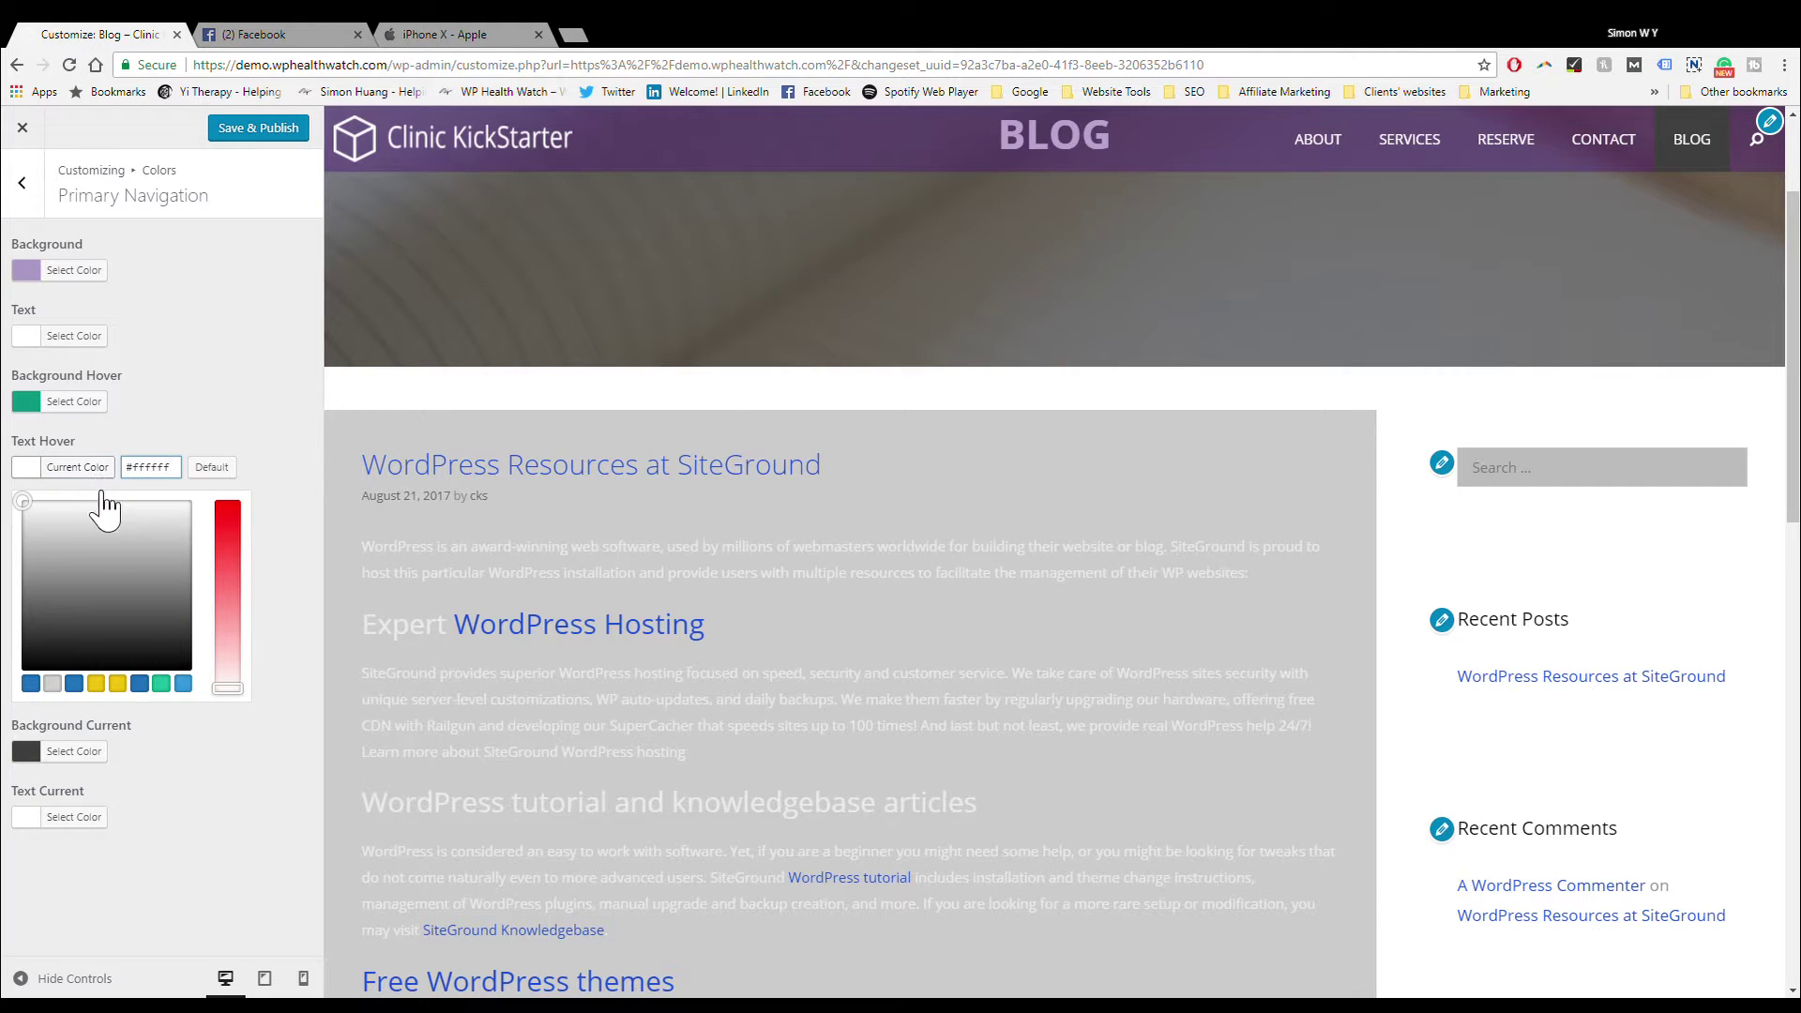
click(117, 684)
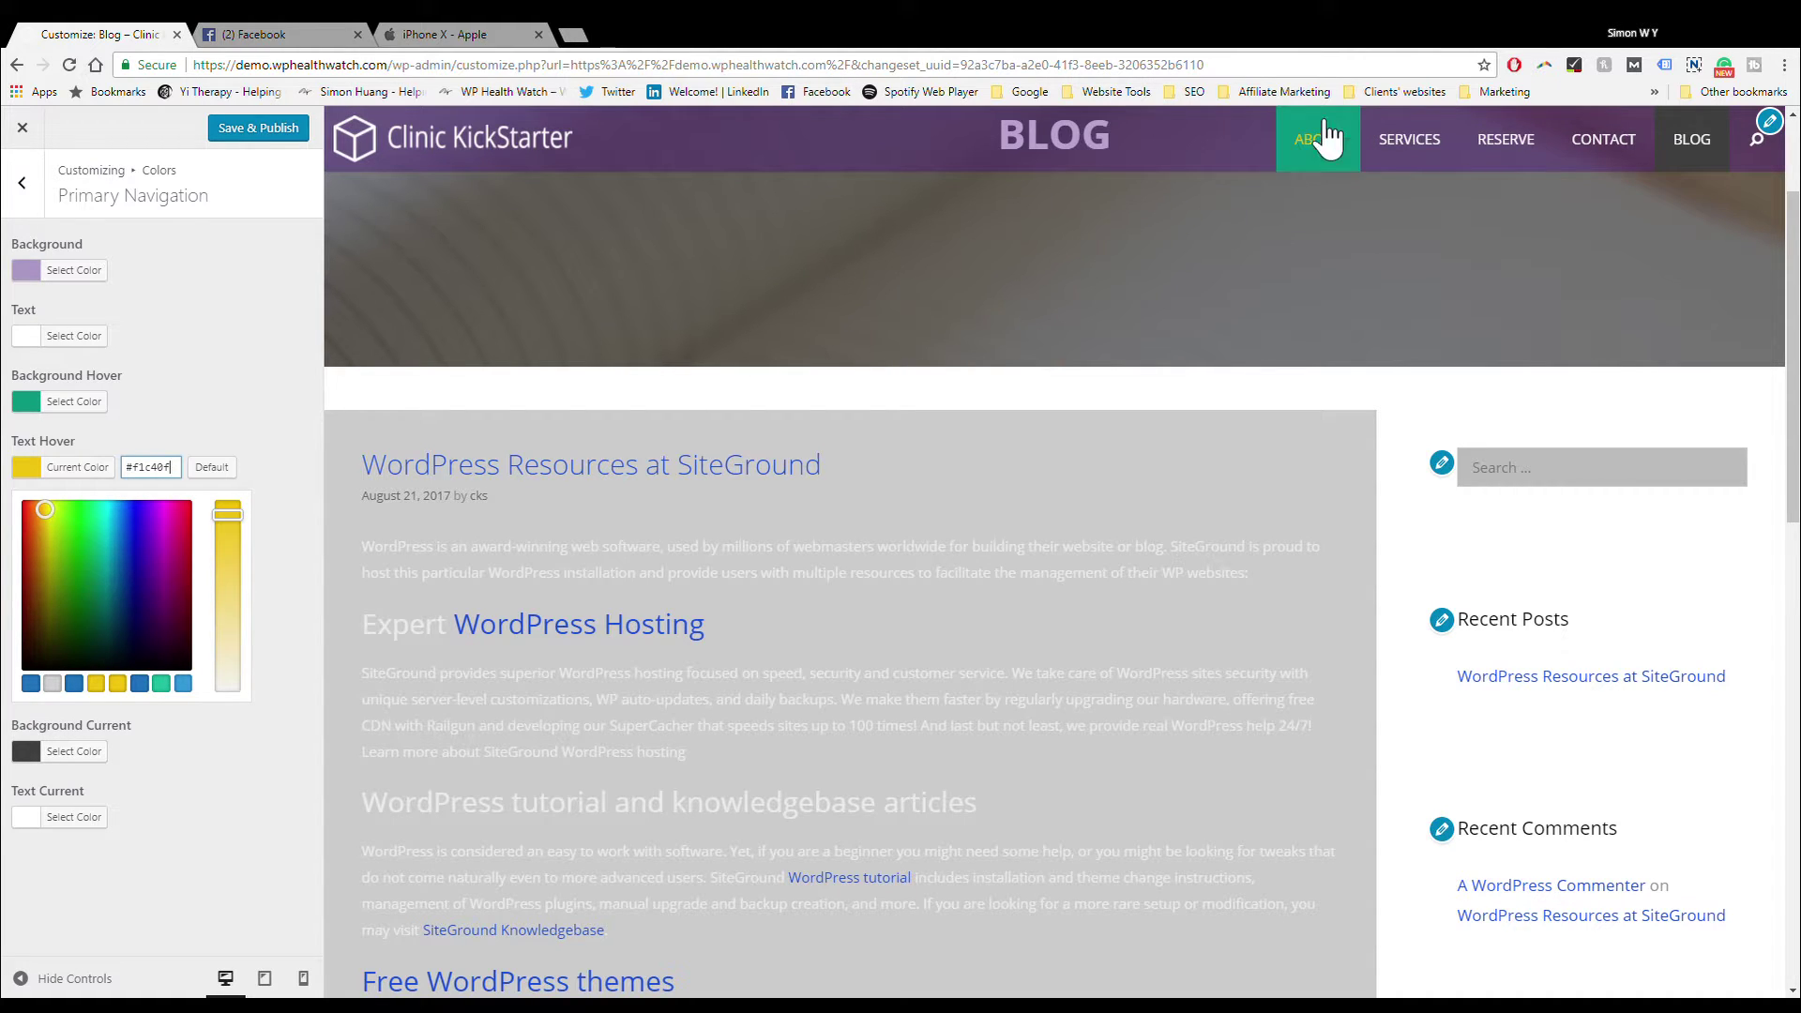
click(52, 683)
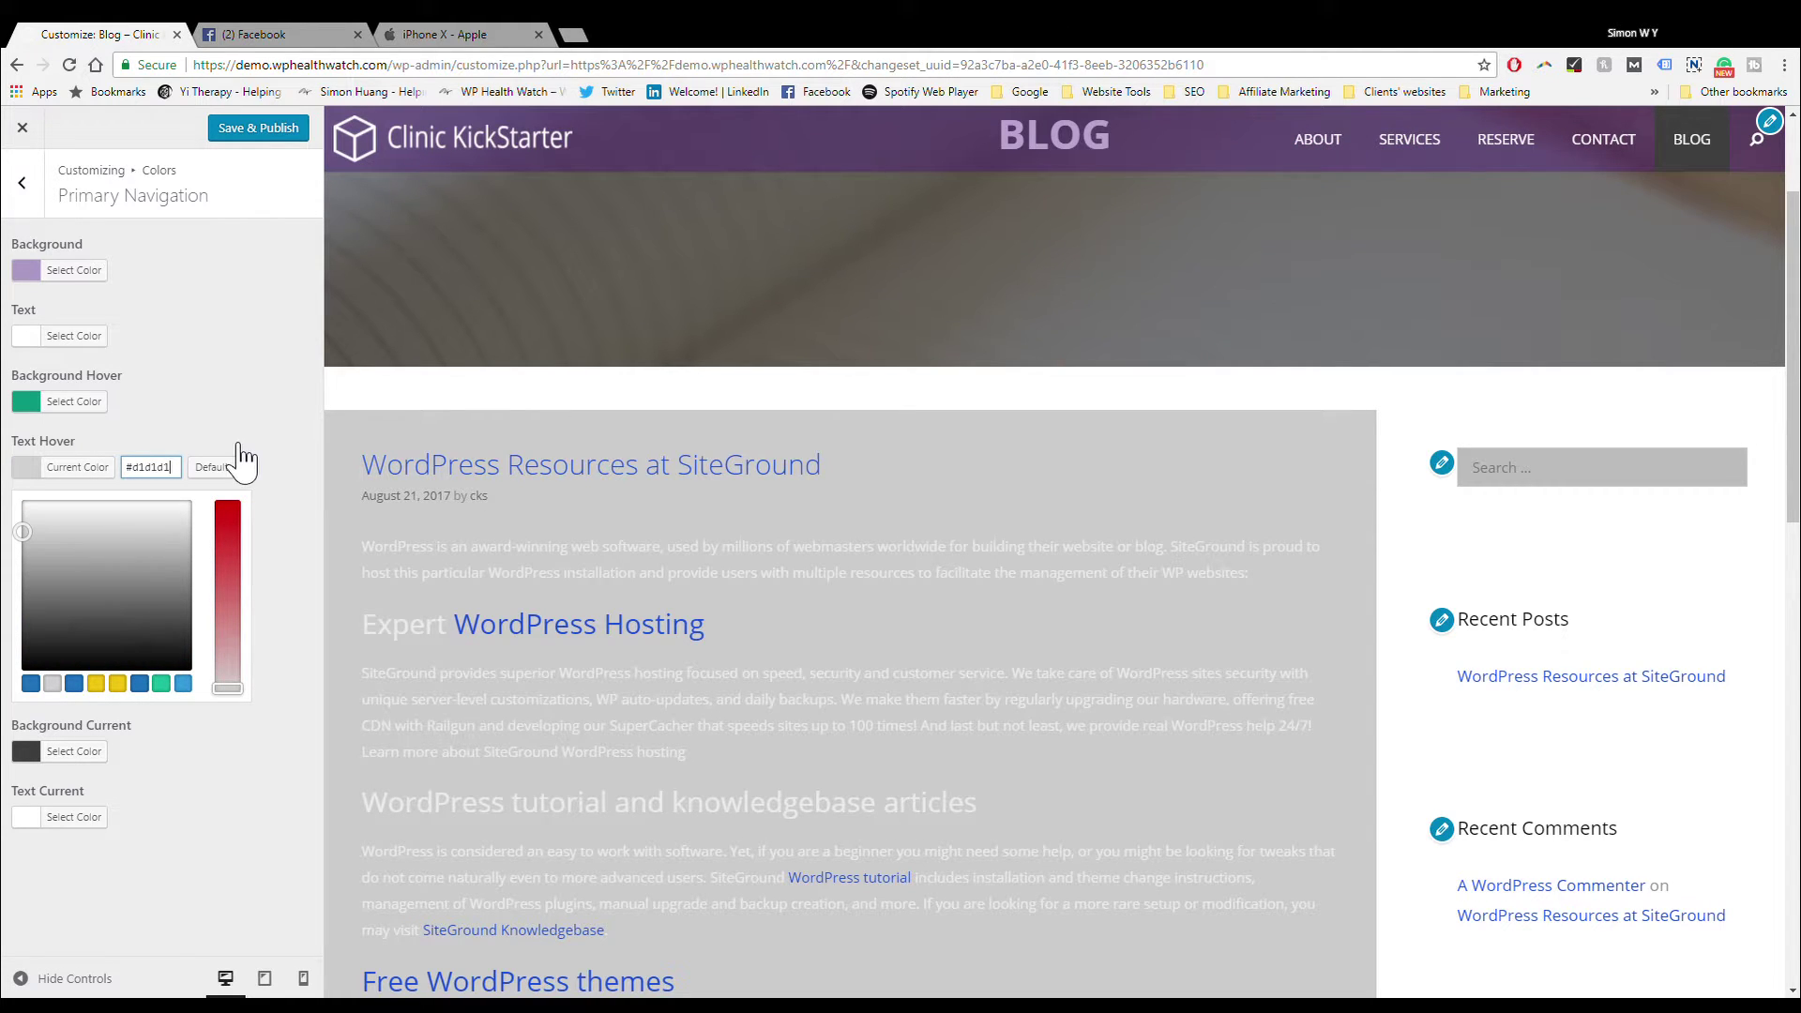
click(275, 432)
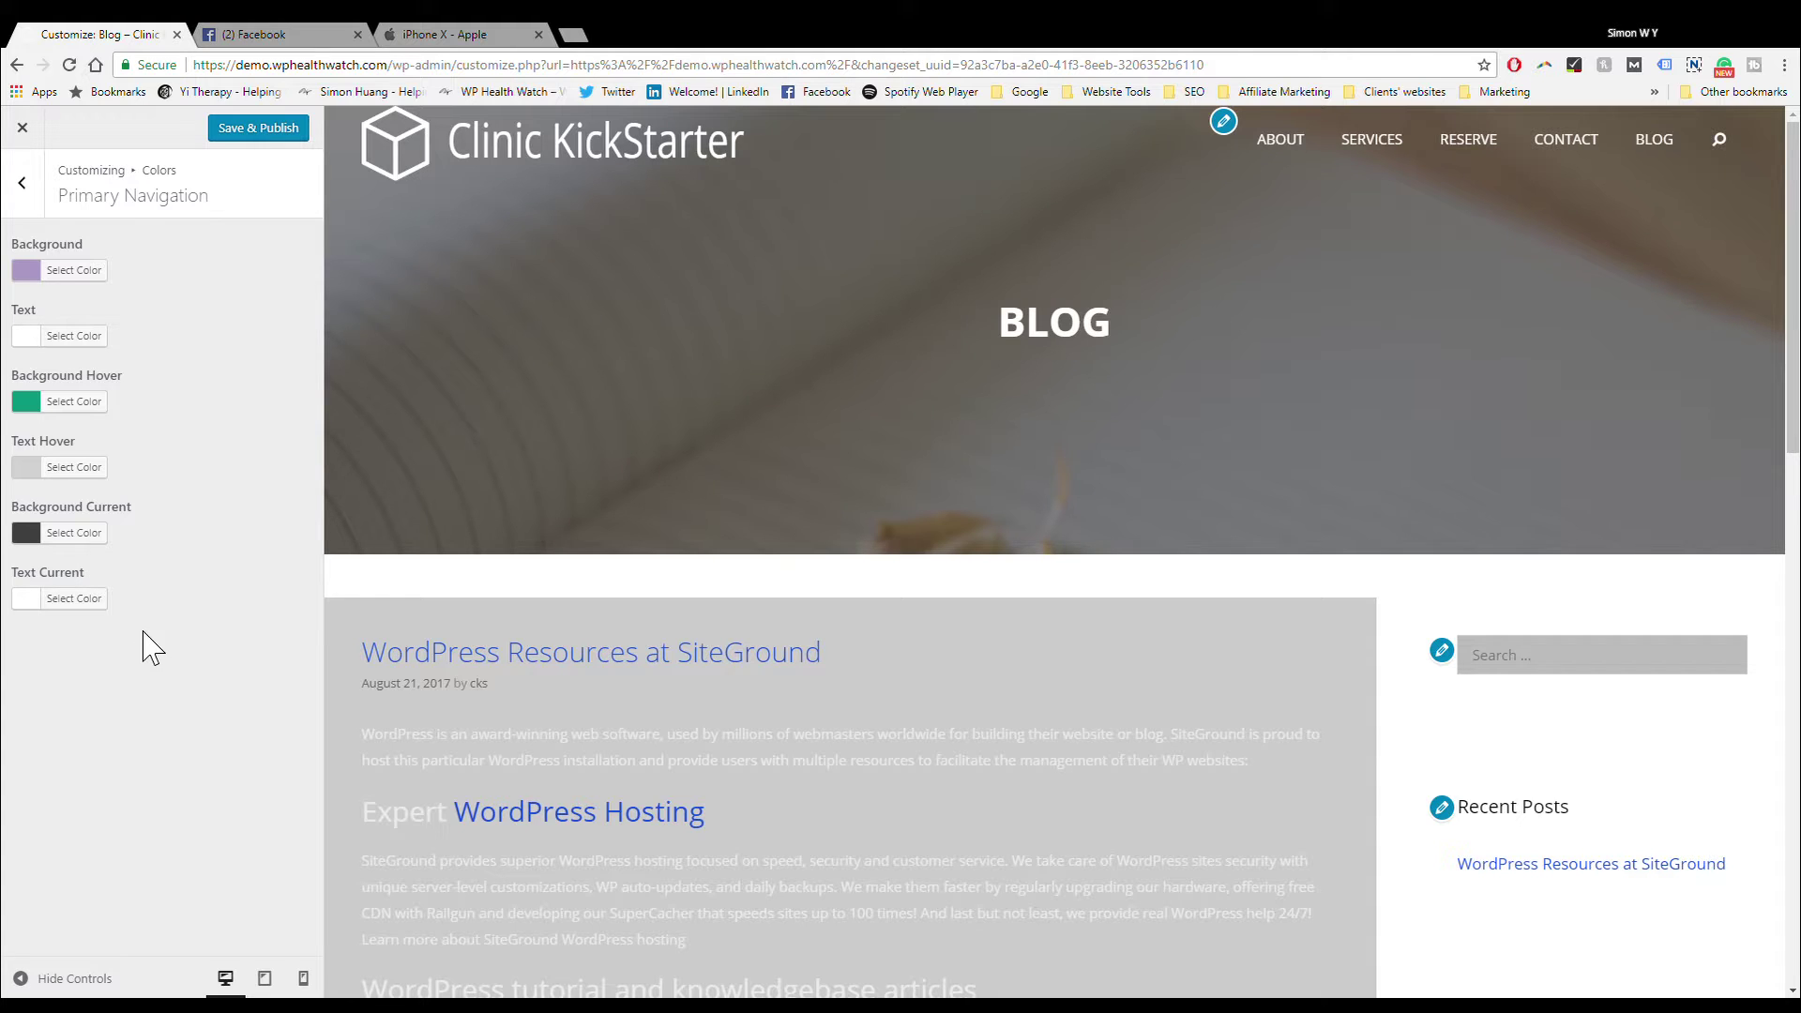
Step: Review the color options for the Primary Sub-Navigation and the Secondary Navigation
click(46, 195)
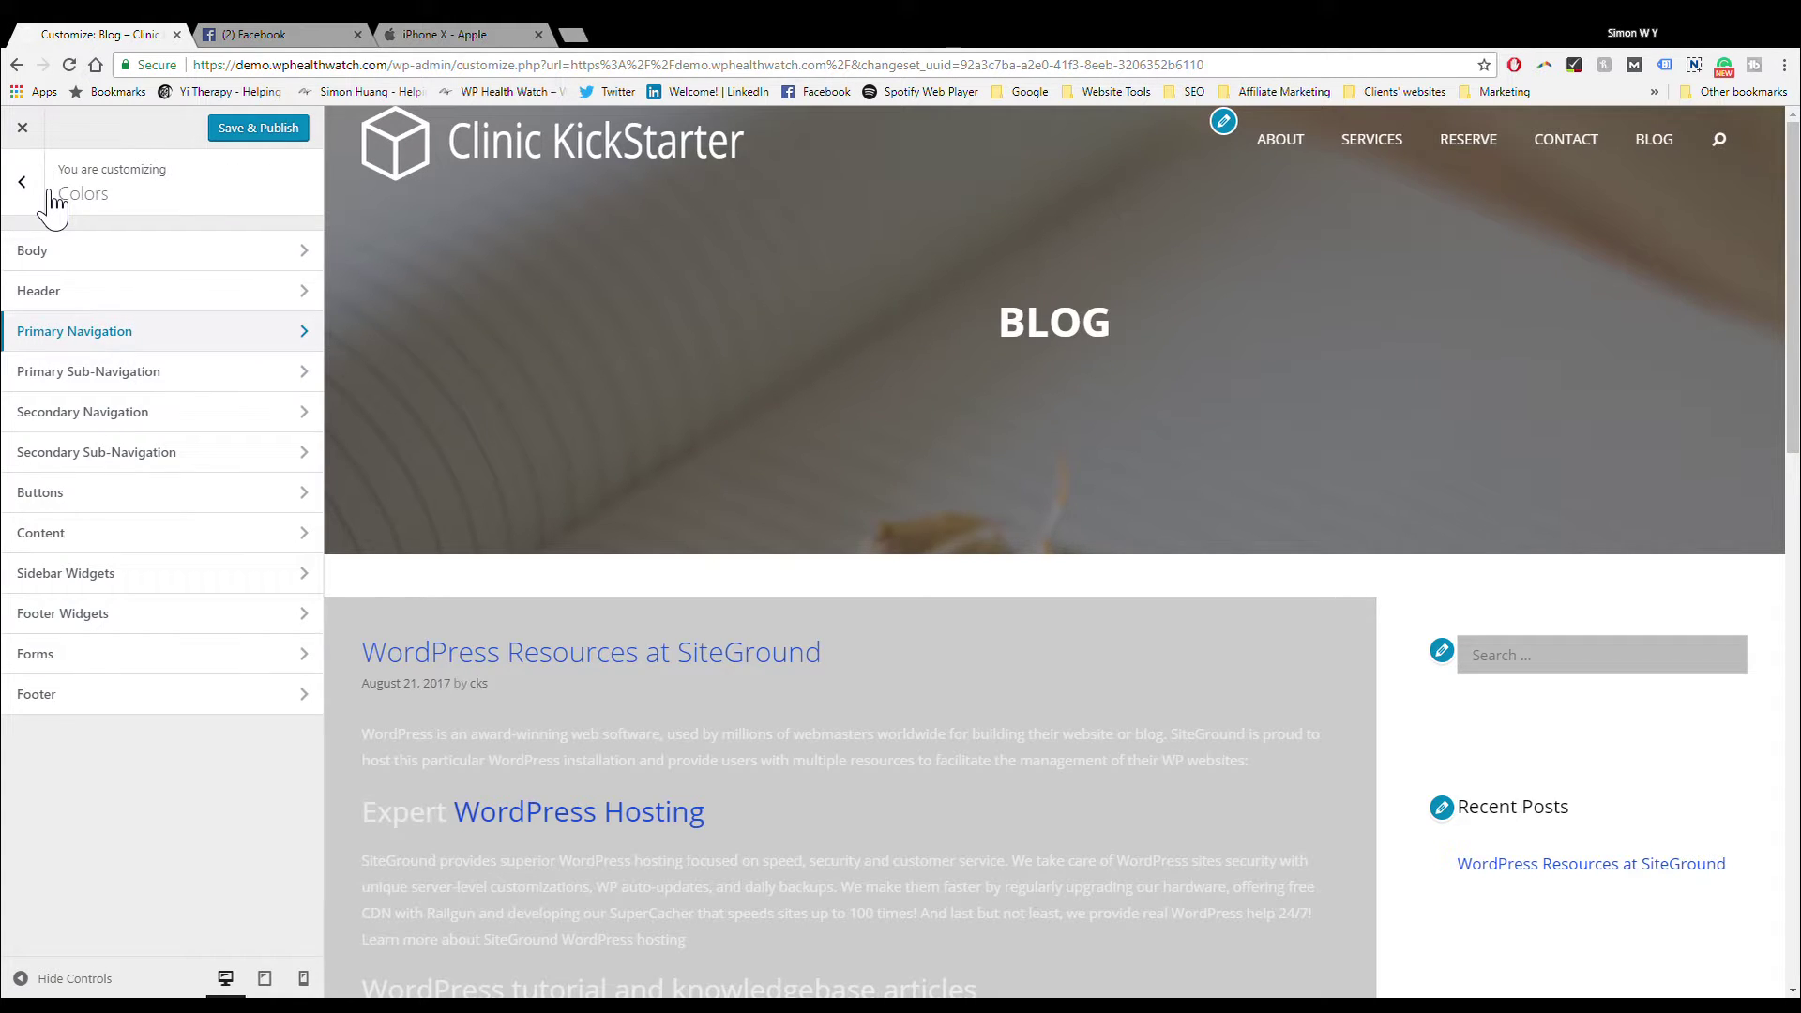
click(103, 372)
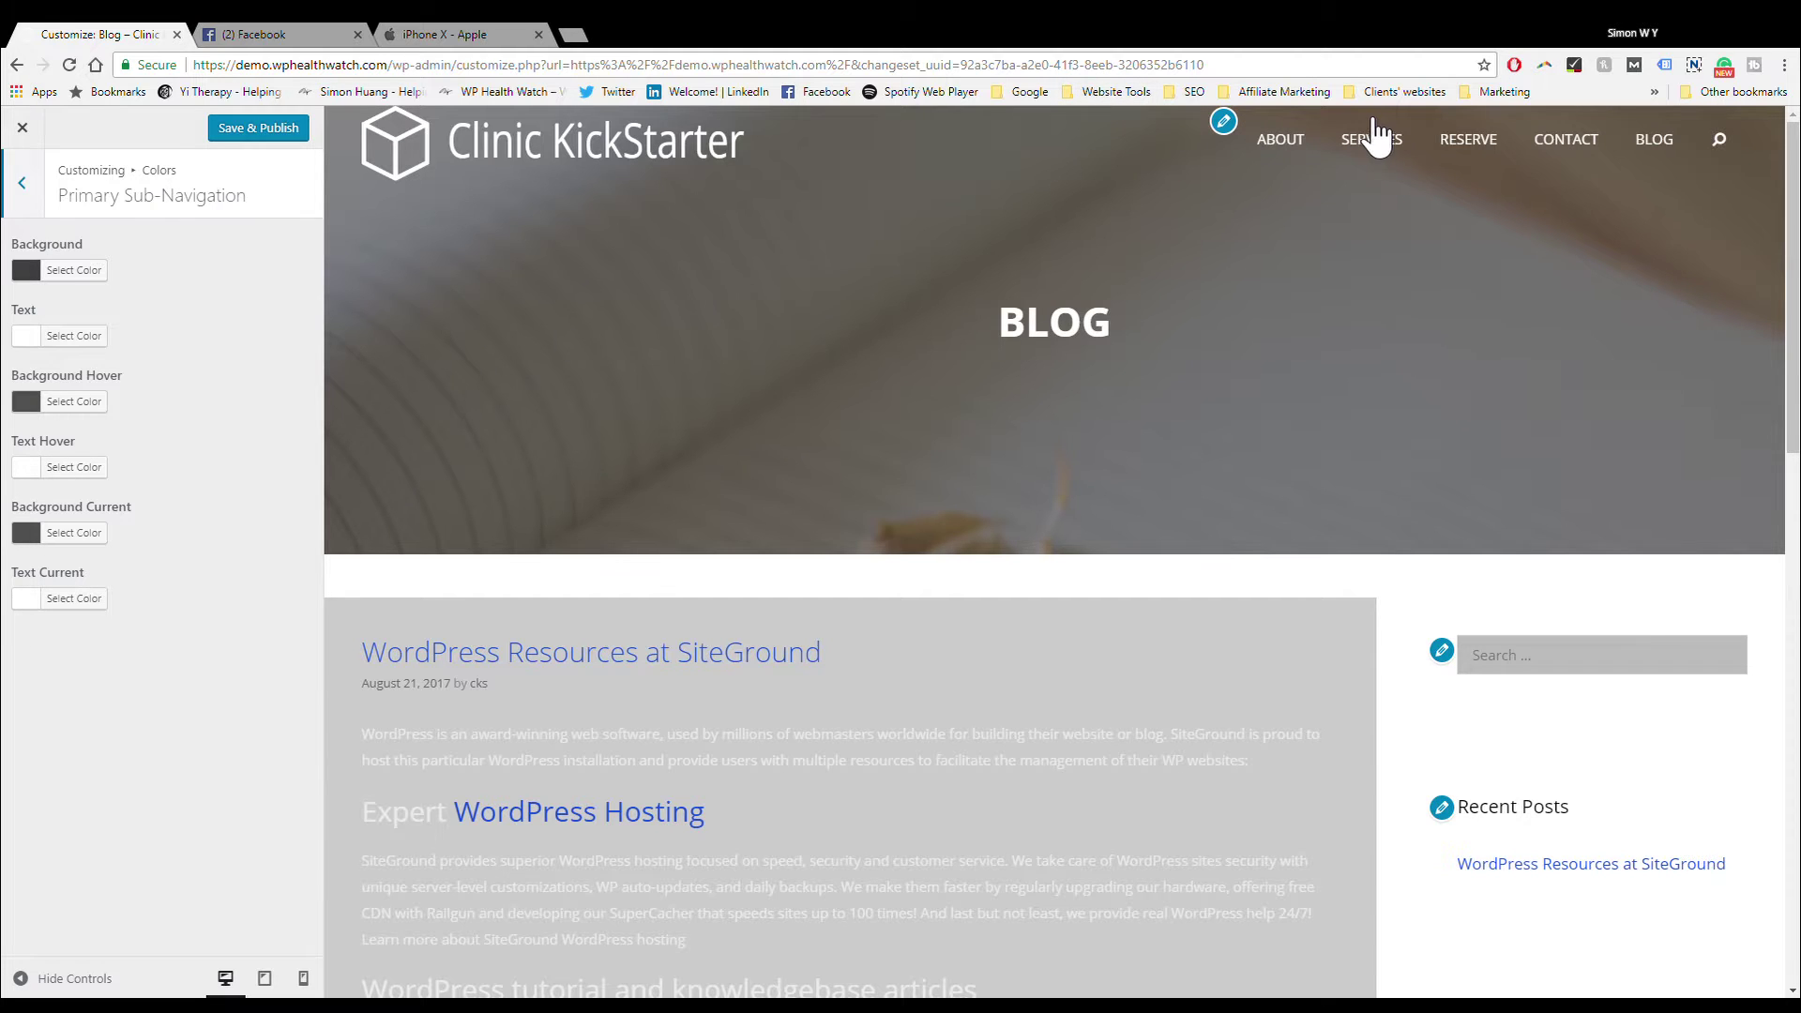
click(22, 188)
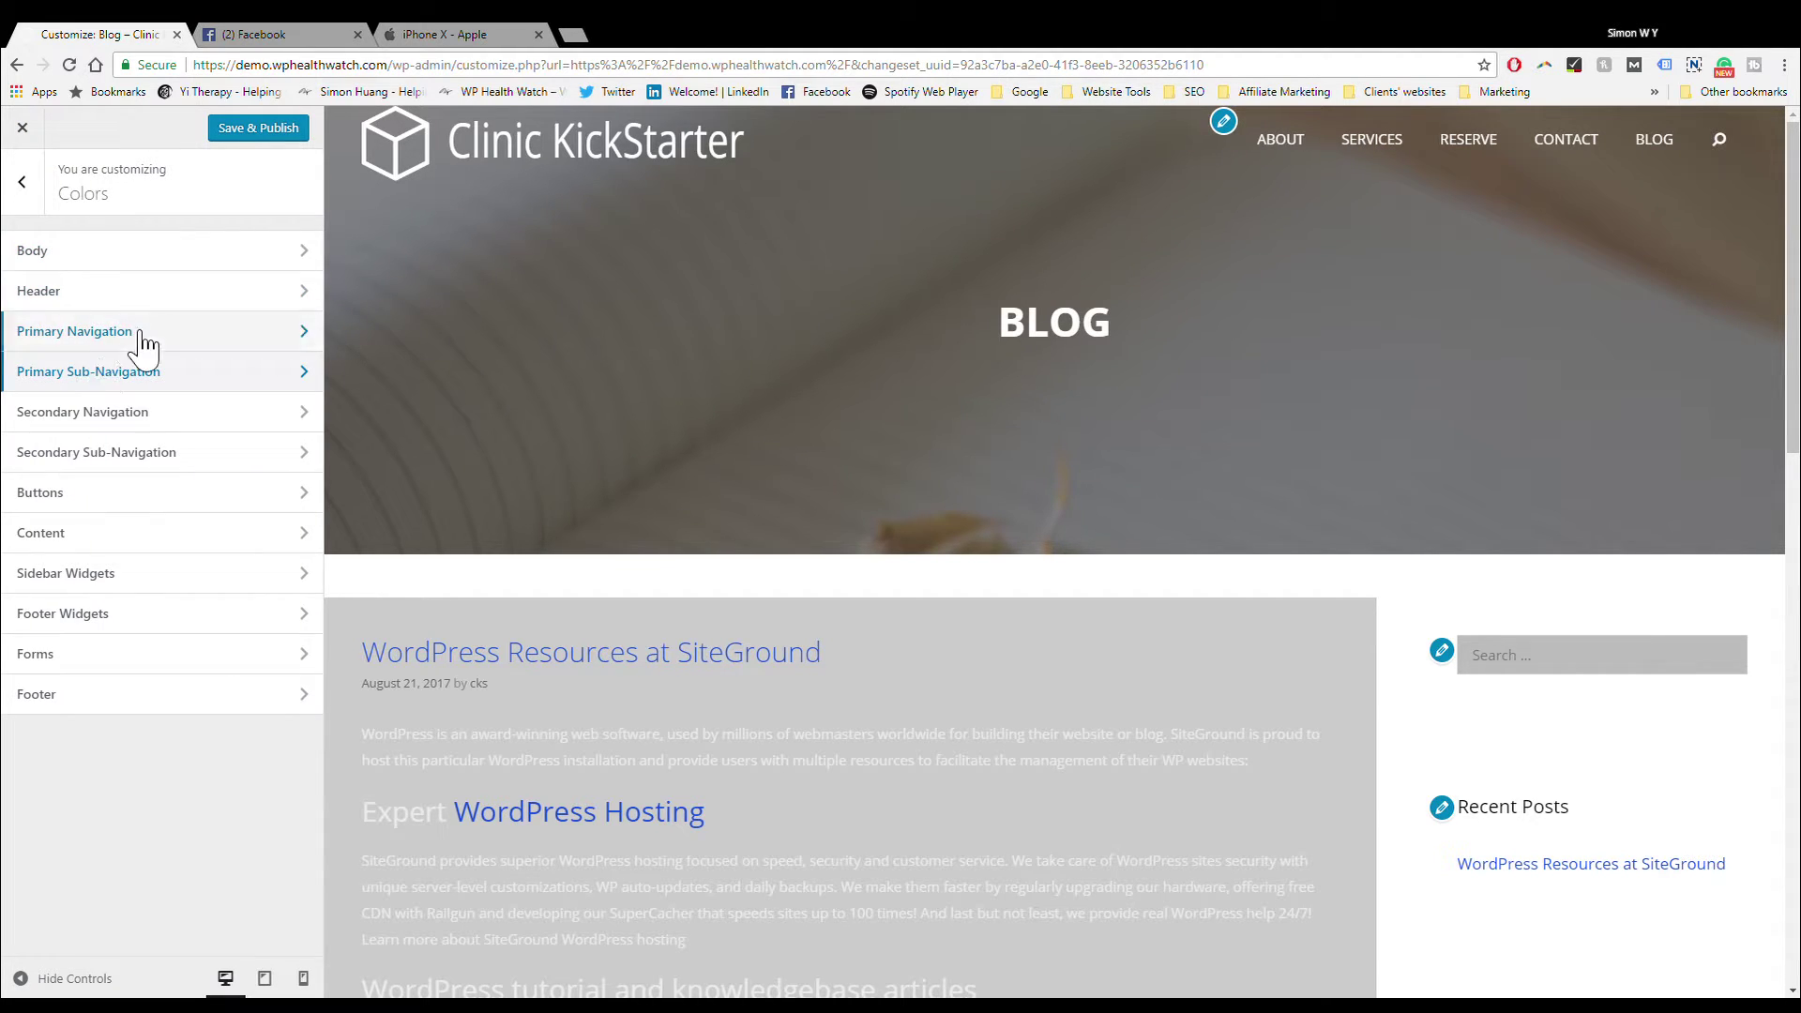
click(148, 413)
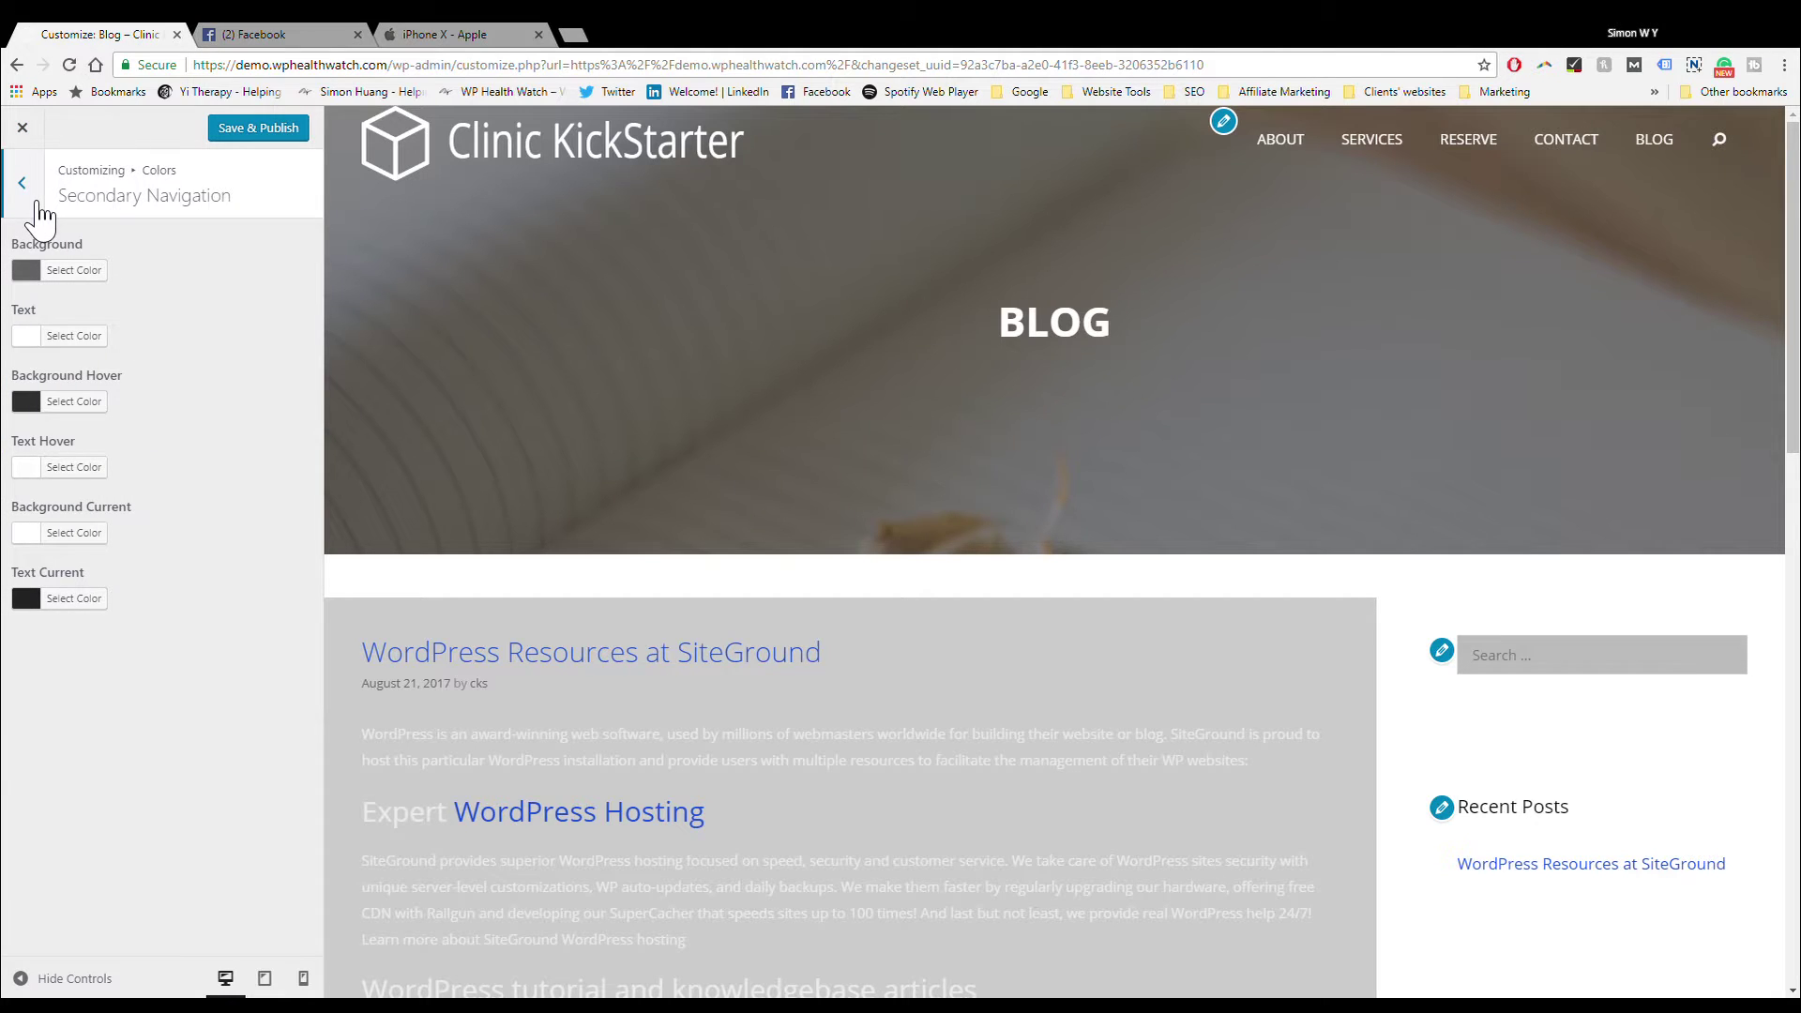
click(398, 36)
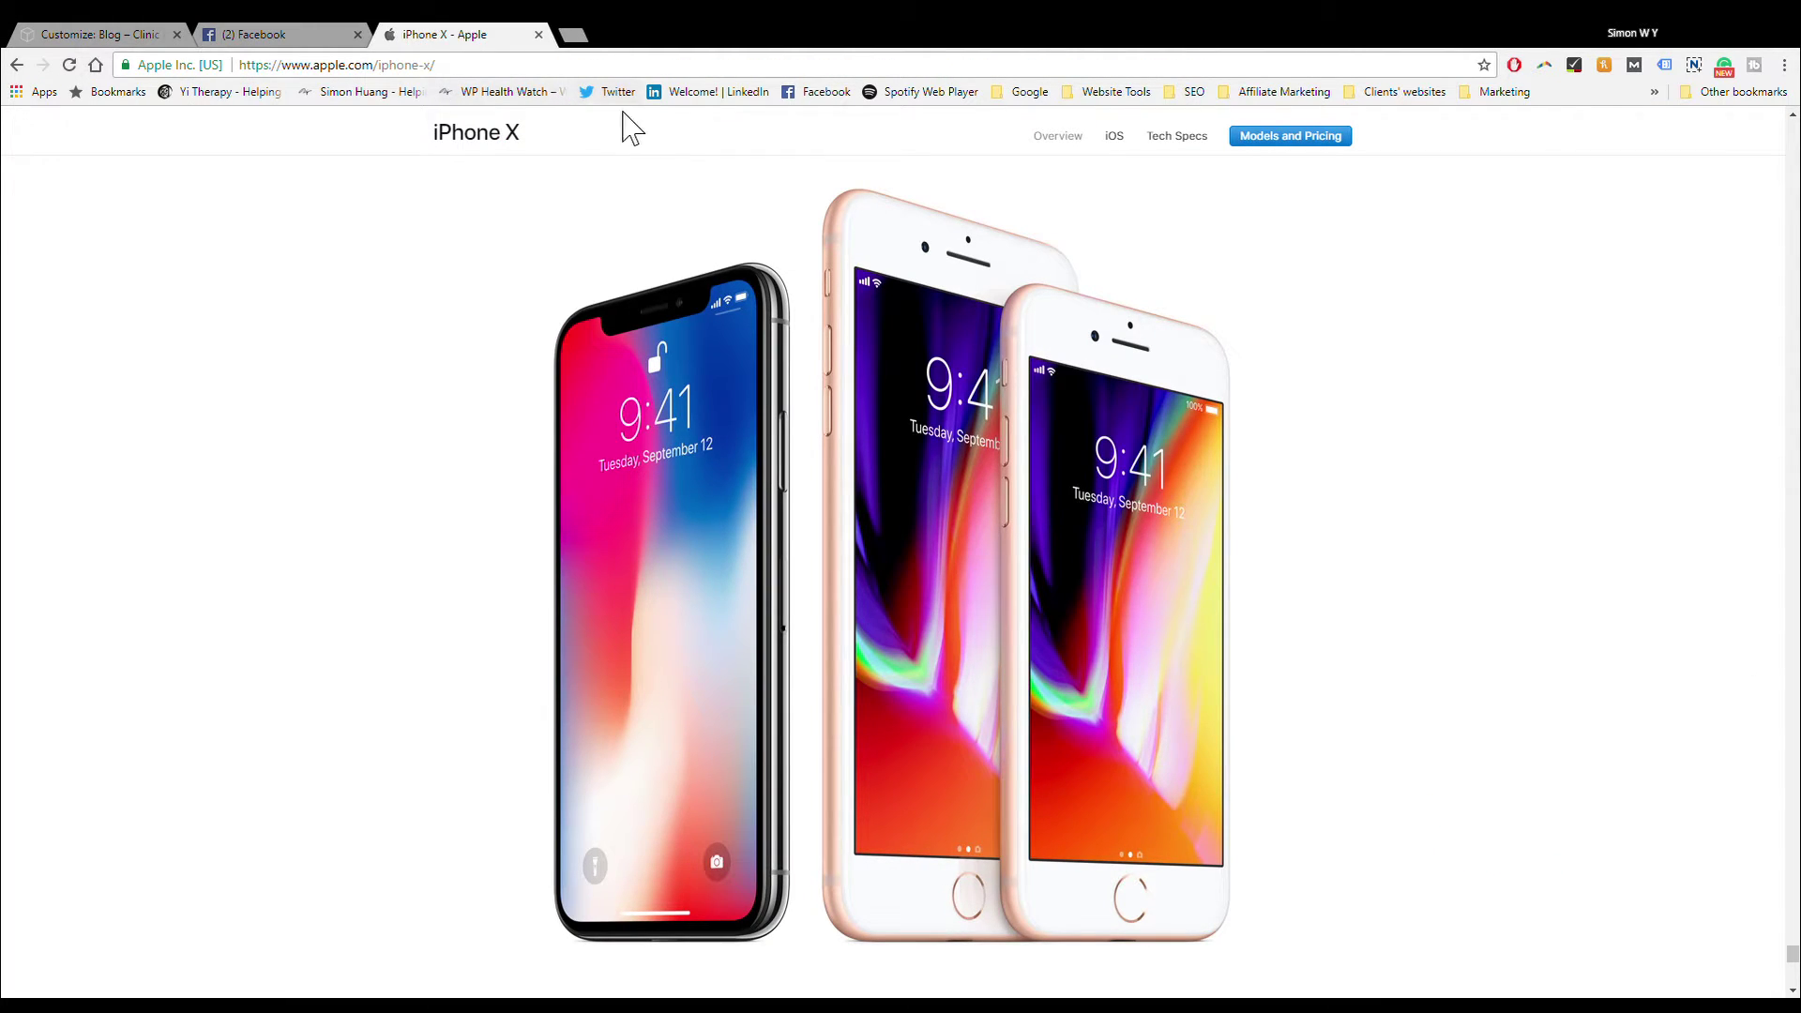
click(170, 34)
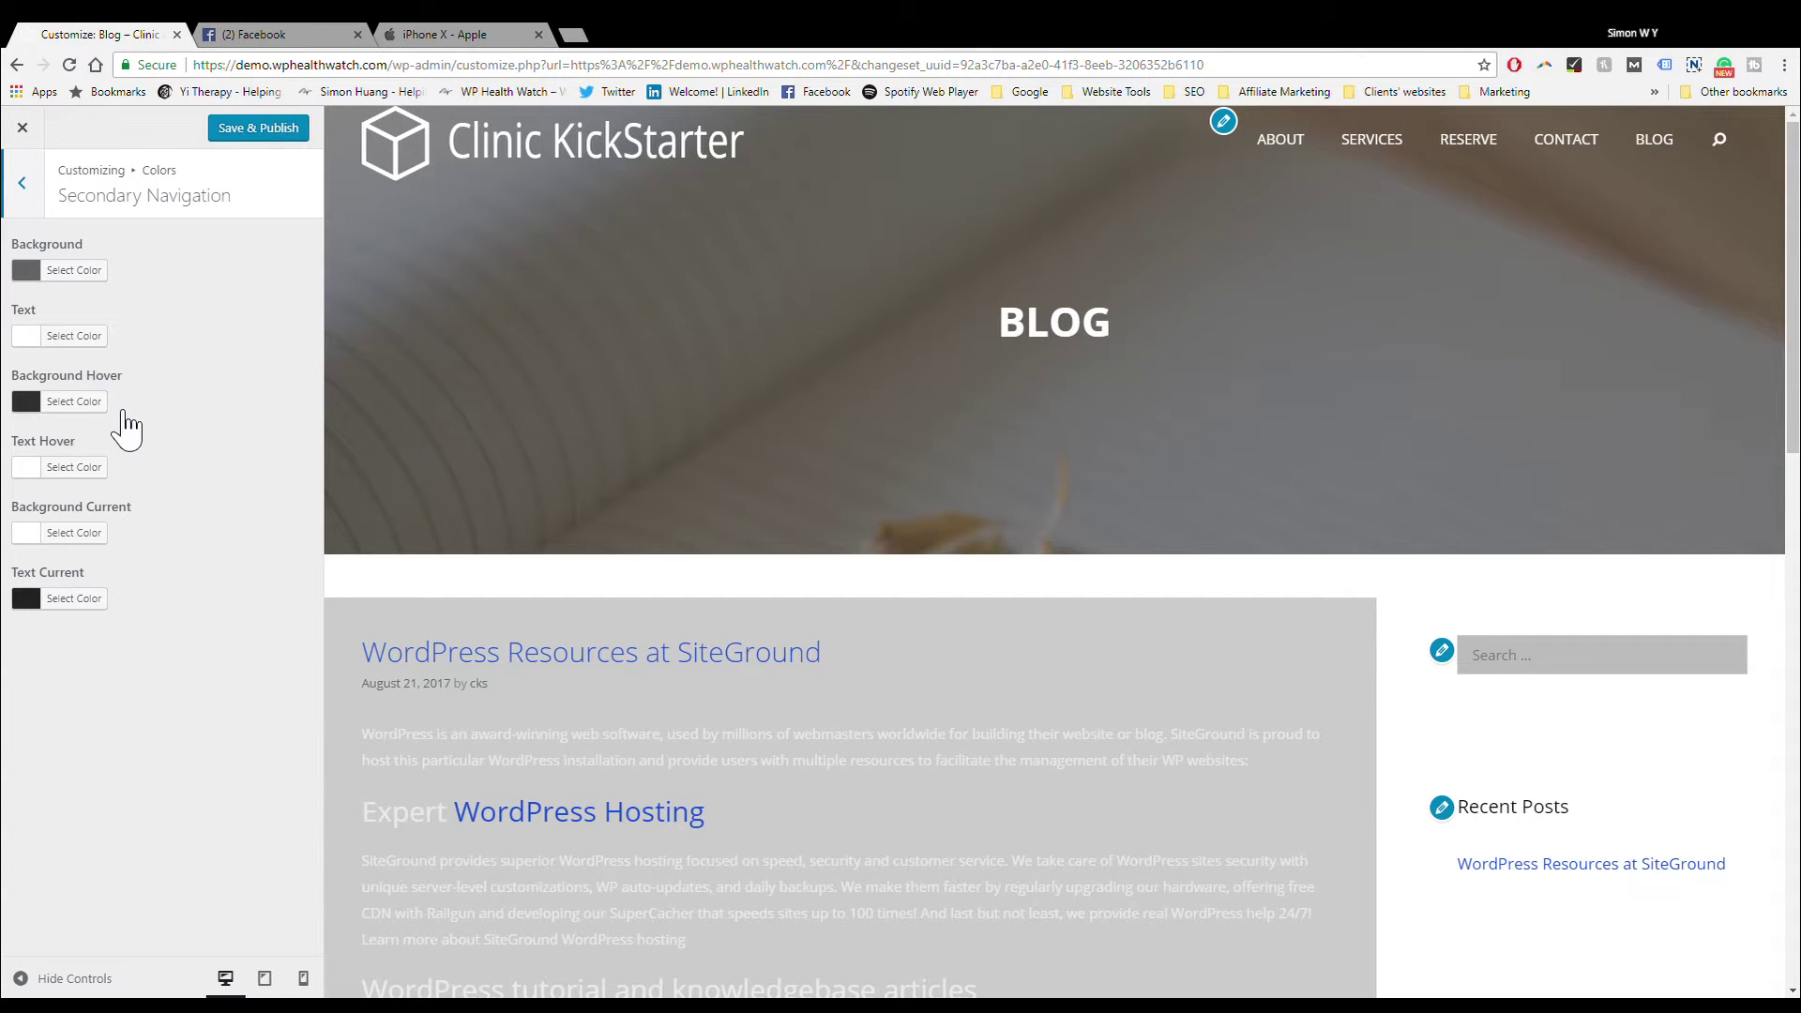
click(450, 38)
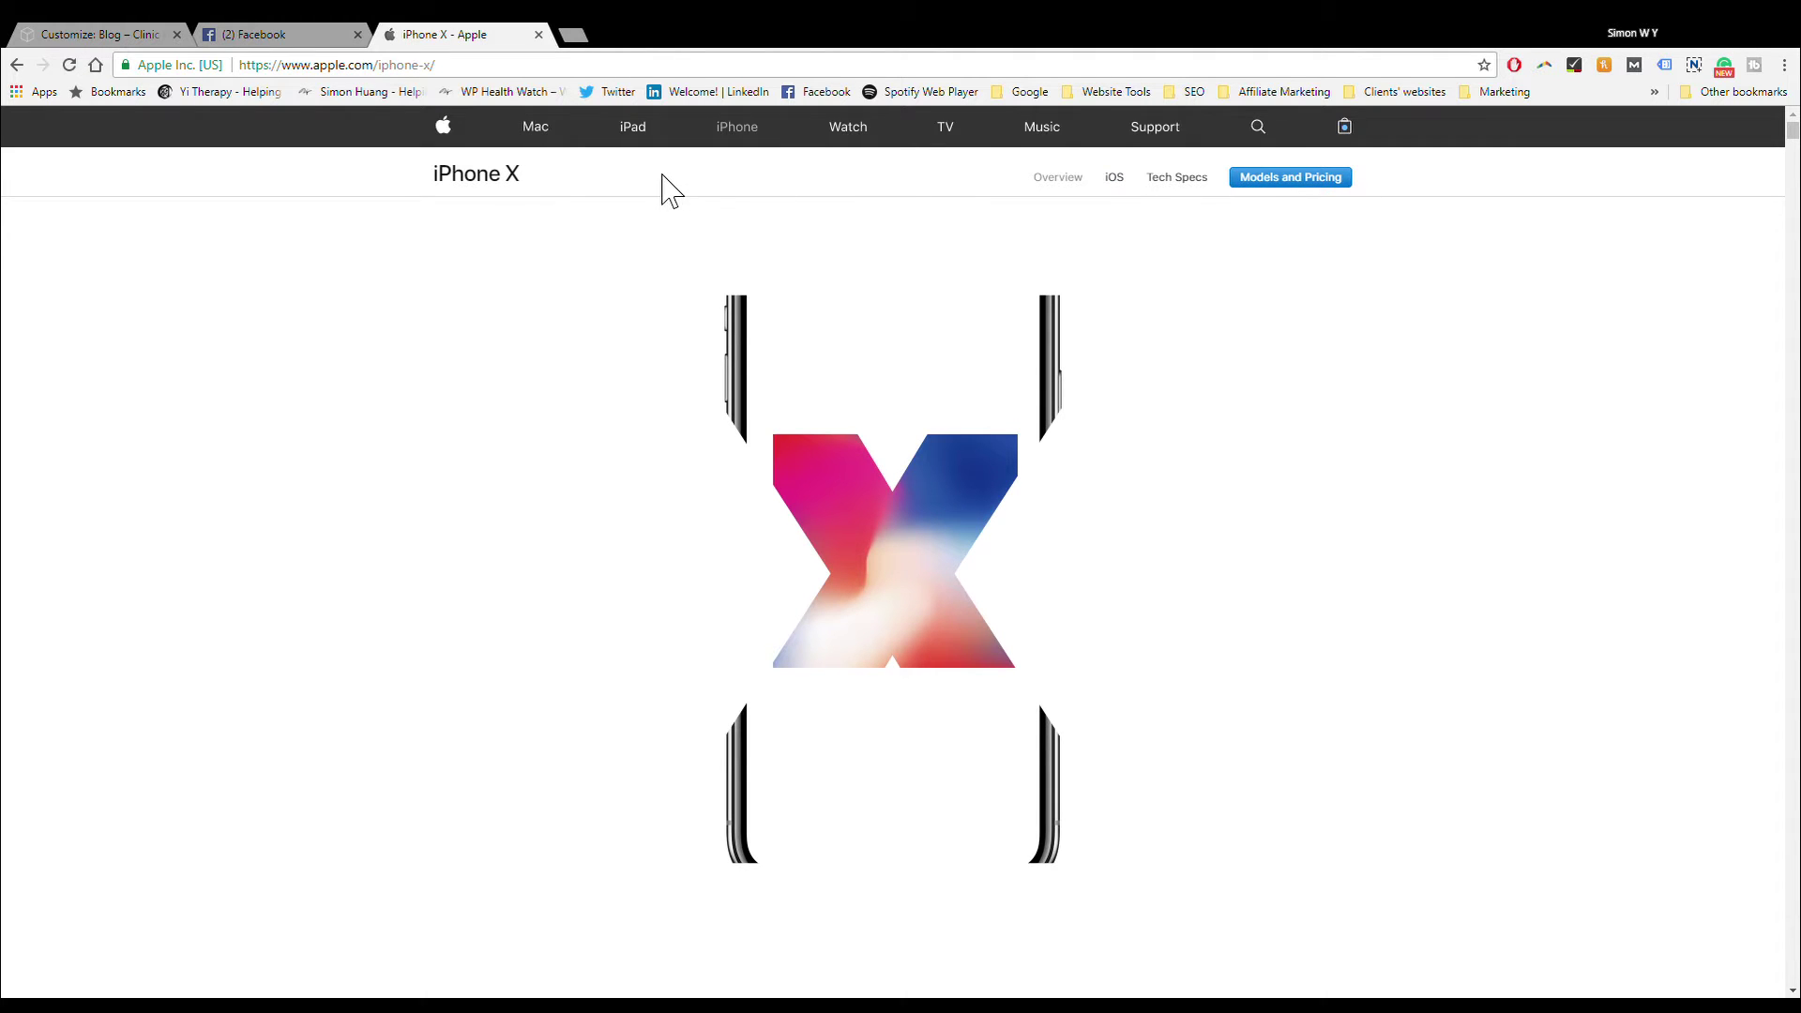
scroll(680, 272, down, 1)
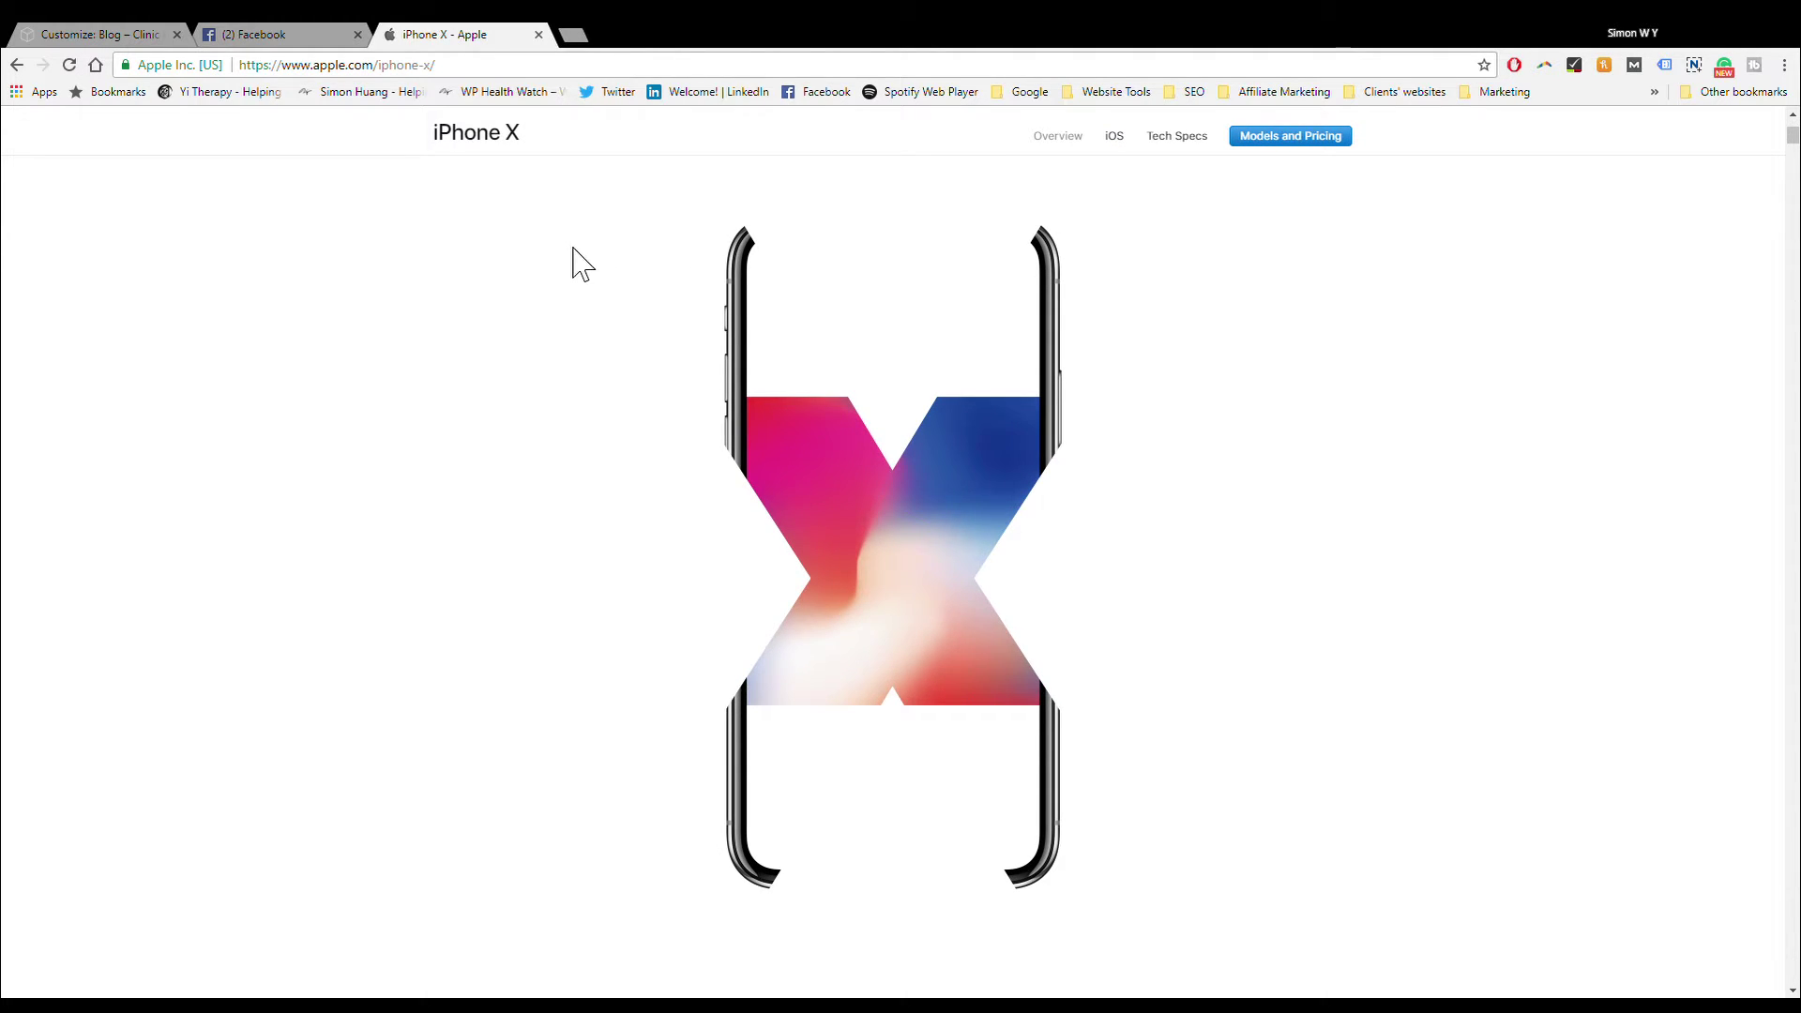
scroll(574, 258, up, 1)
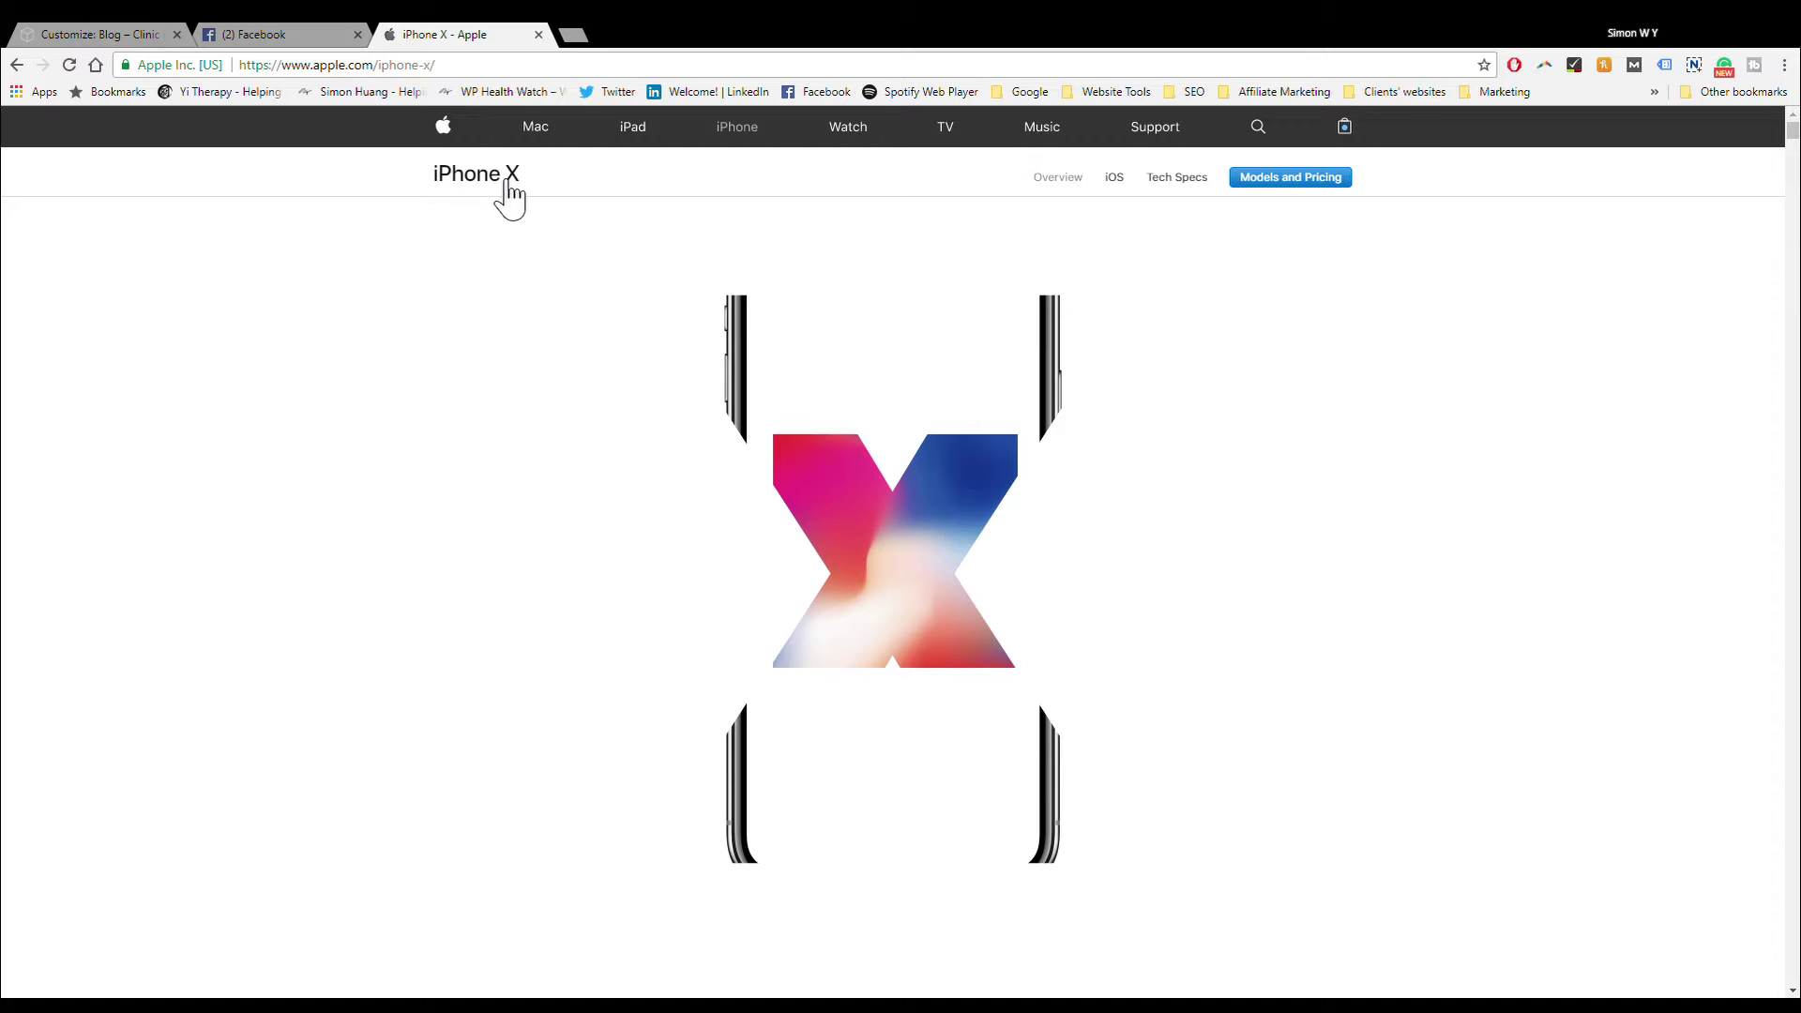
scroll(513, 236, down, 1)
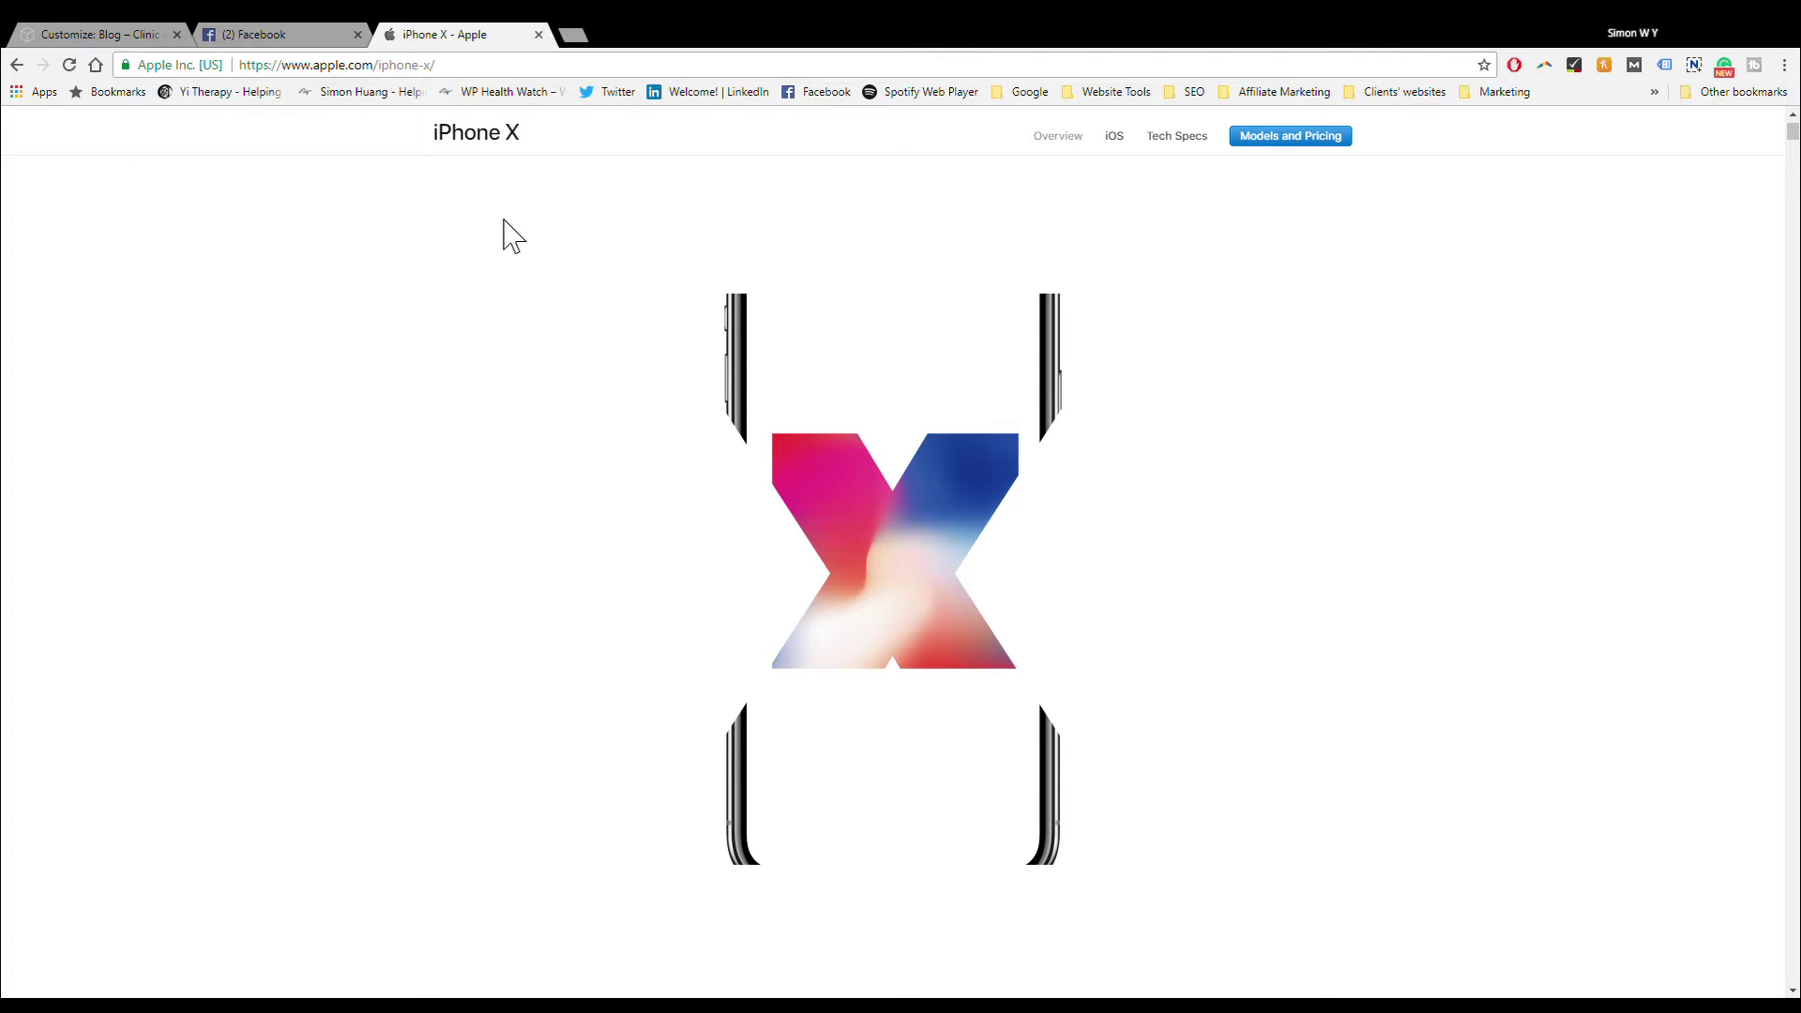
click(129, 36)
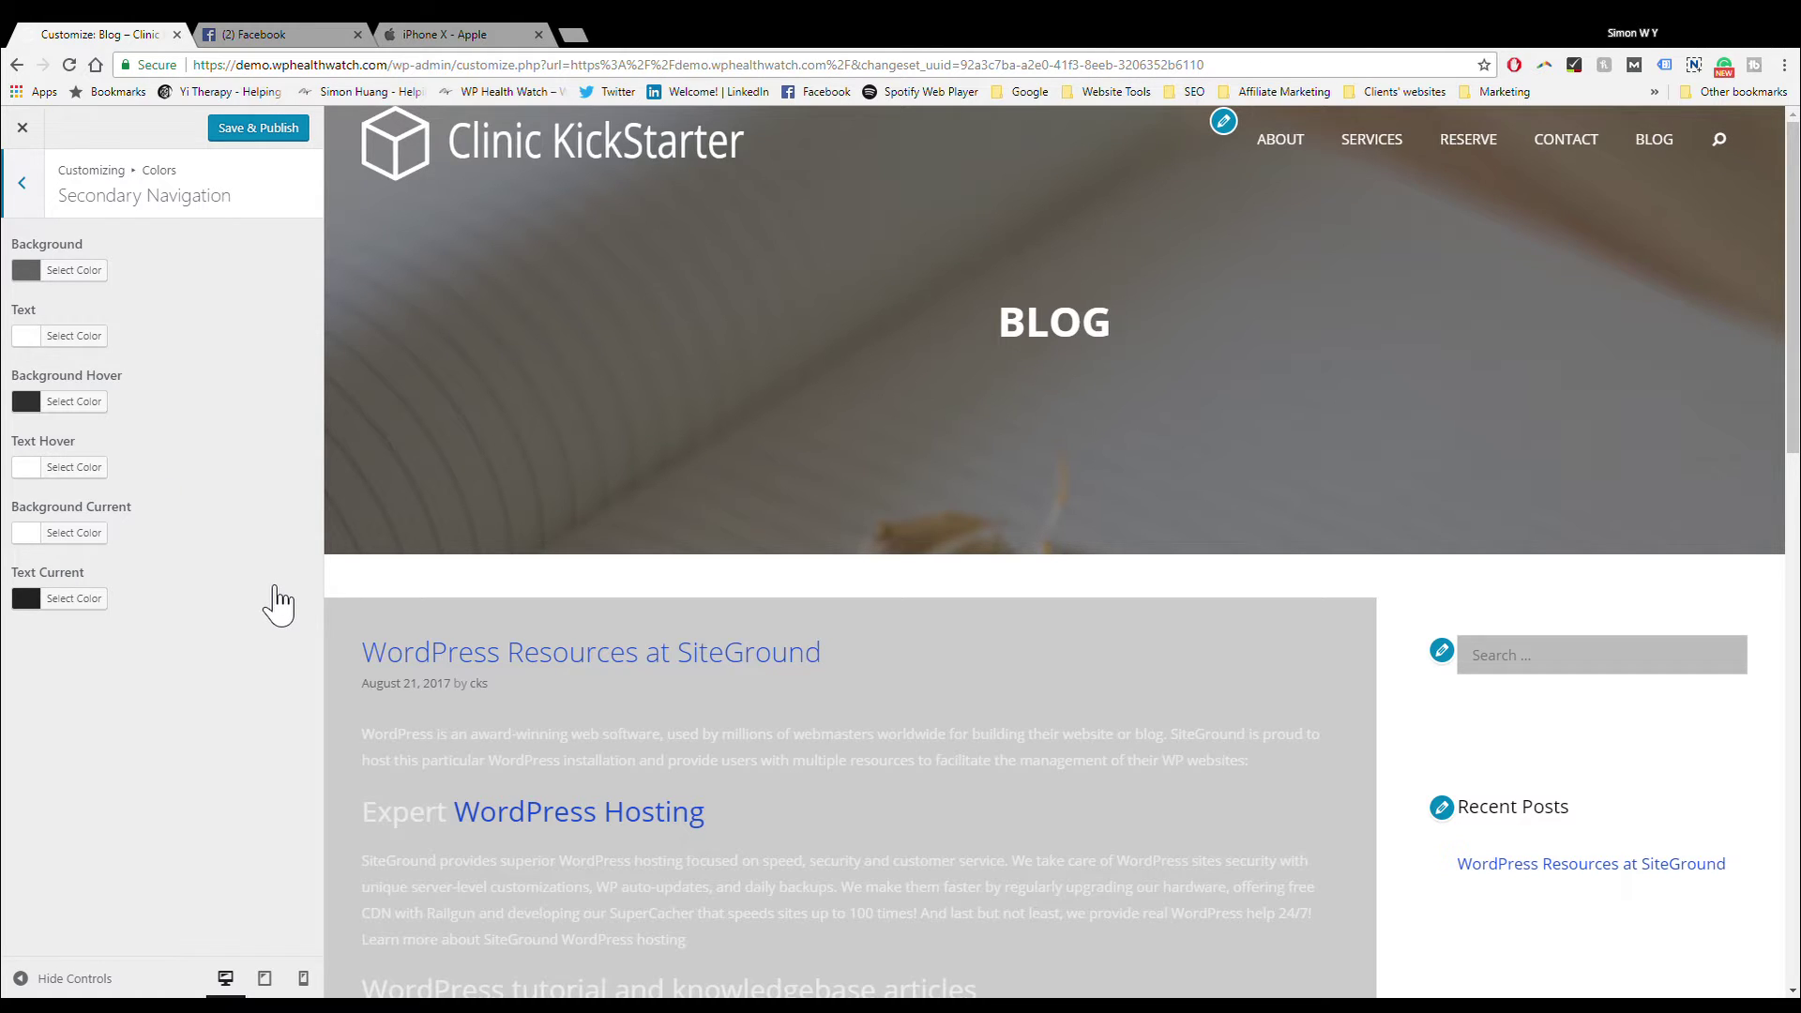
Step: Set the Buttons background color to turquoise #02c9bc with the About page's Work With Us button in the preview
click(26, 188)
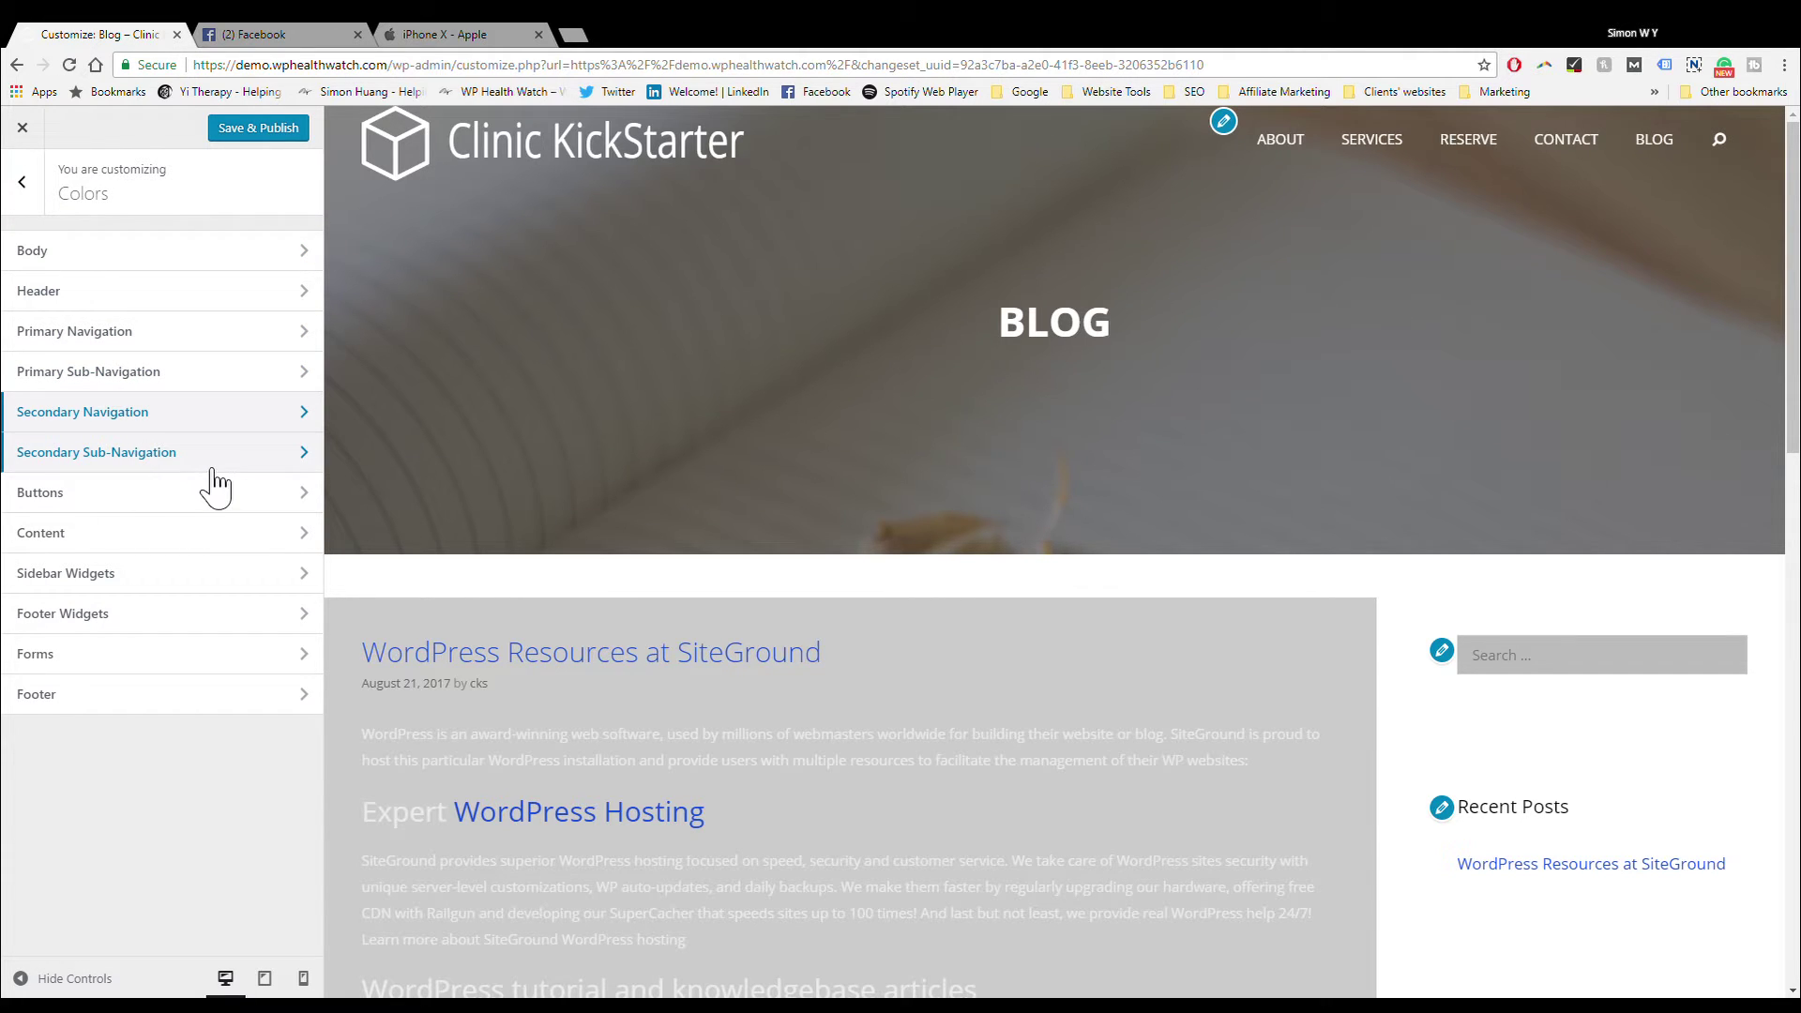
scroll(1005, 540, down, 9)
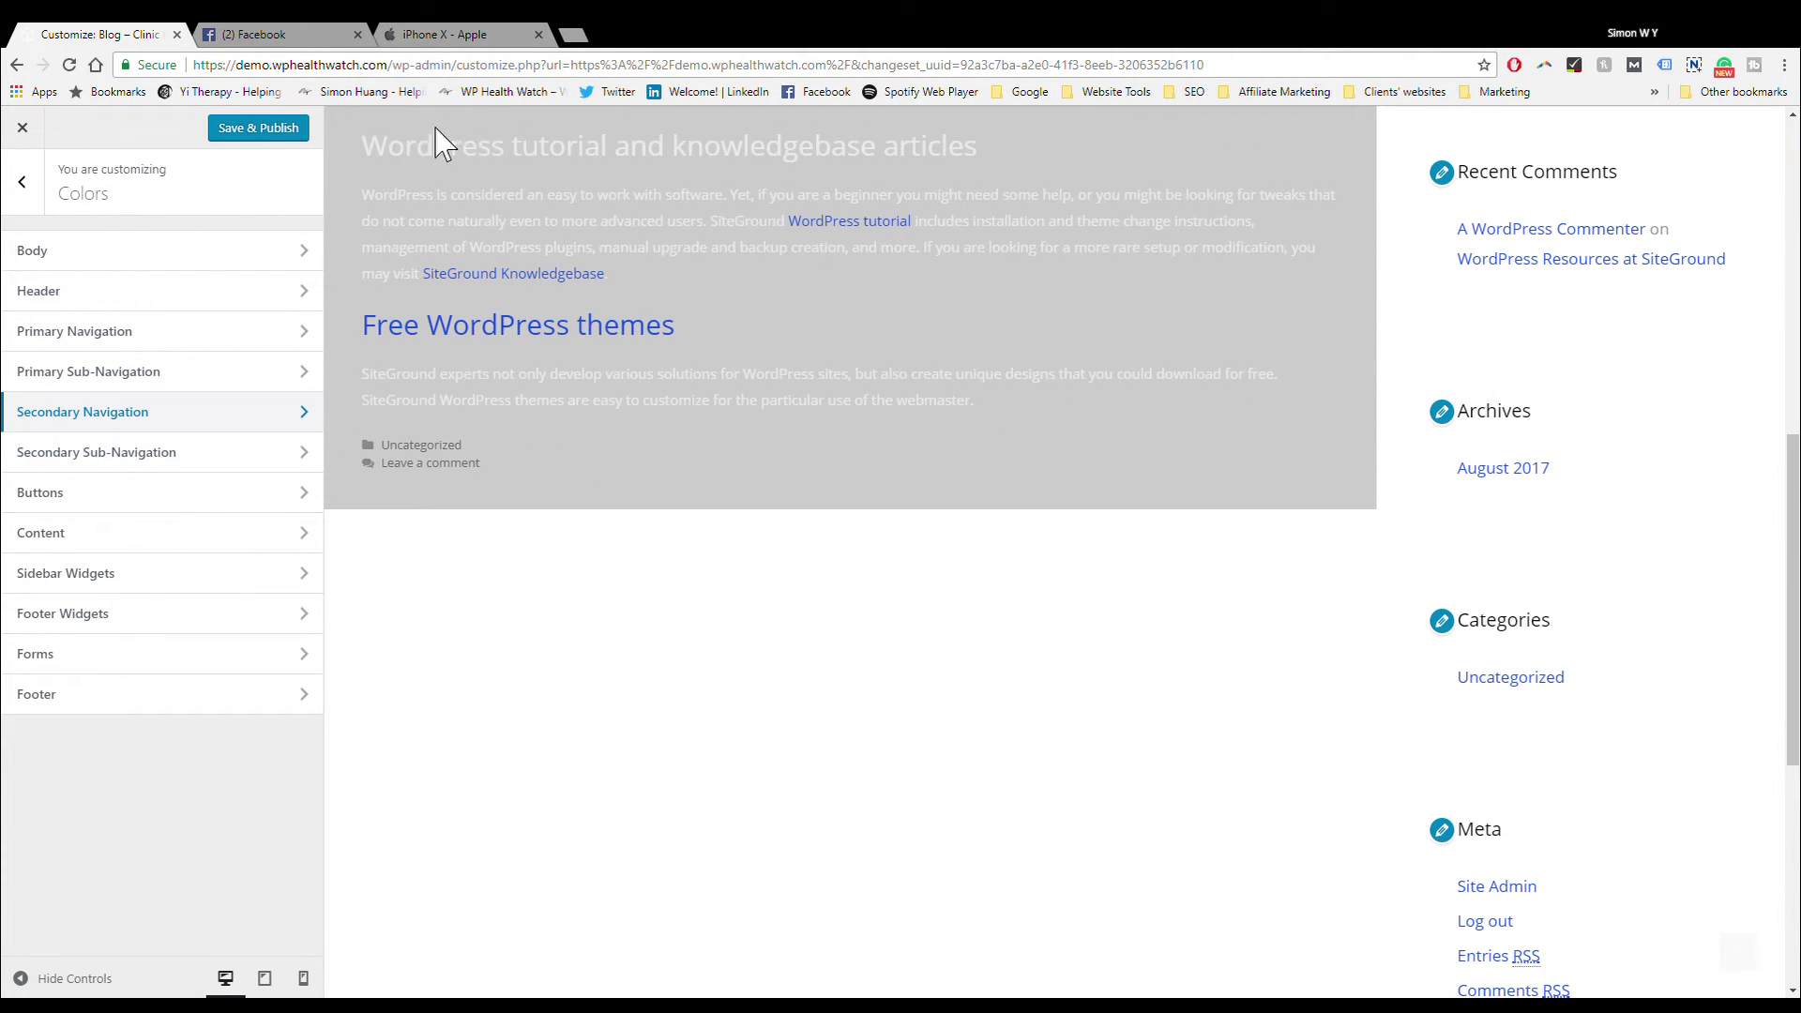
click(178, 492)
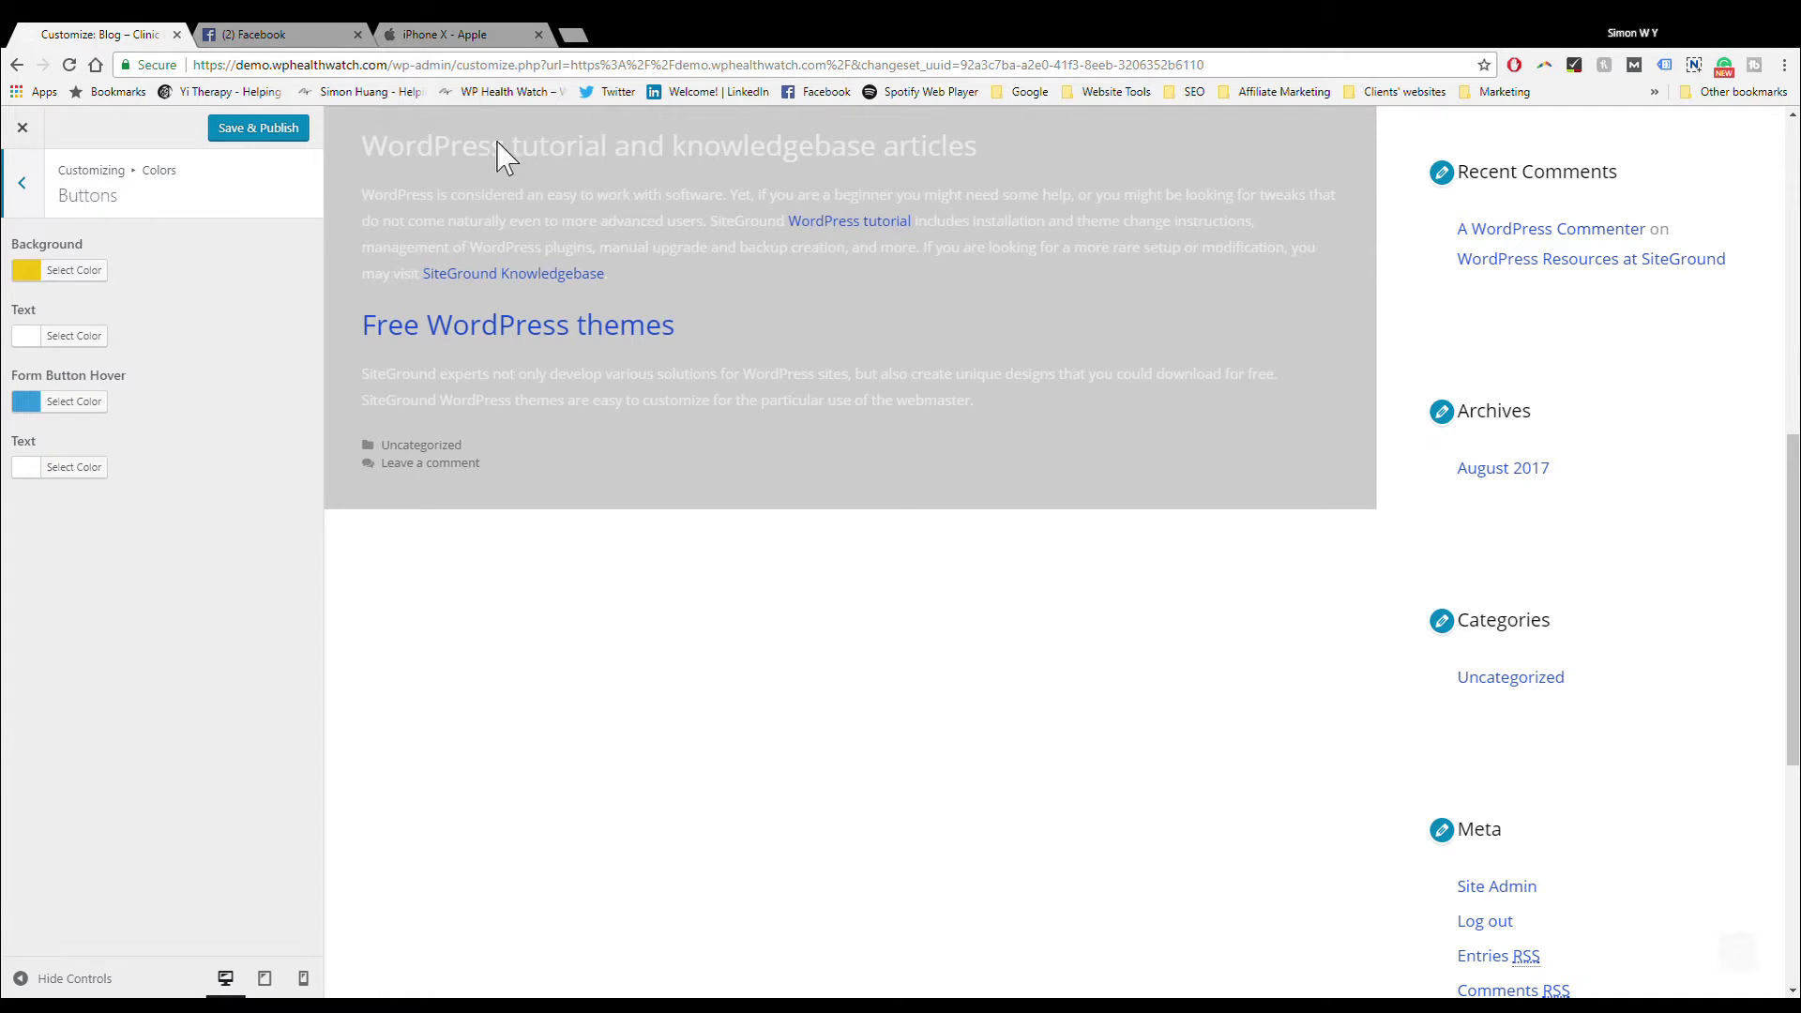
scroll(536, 295, up, 9)
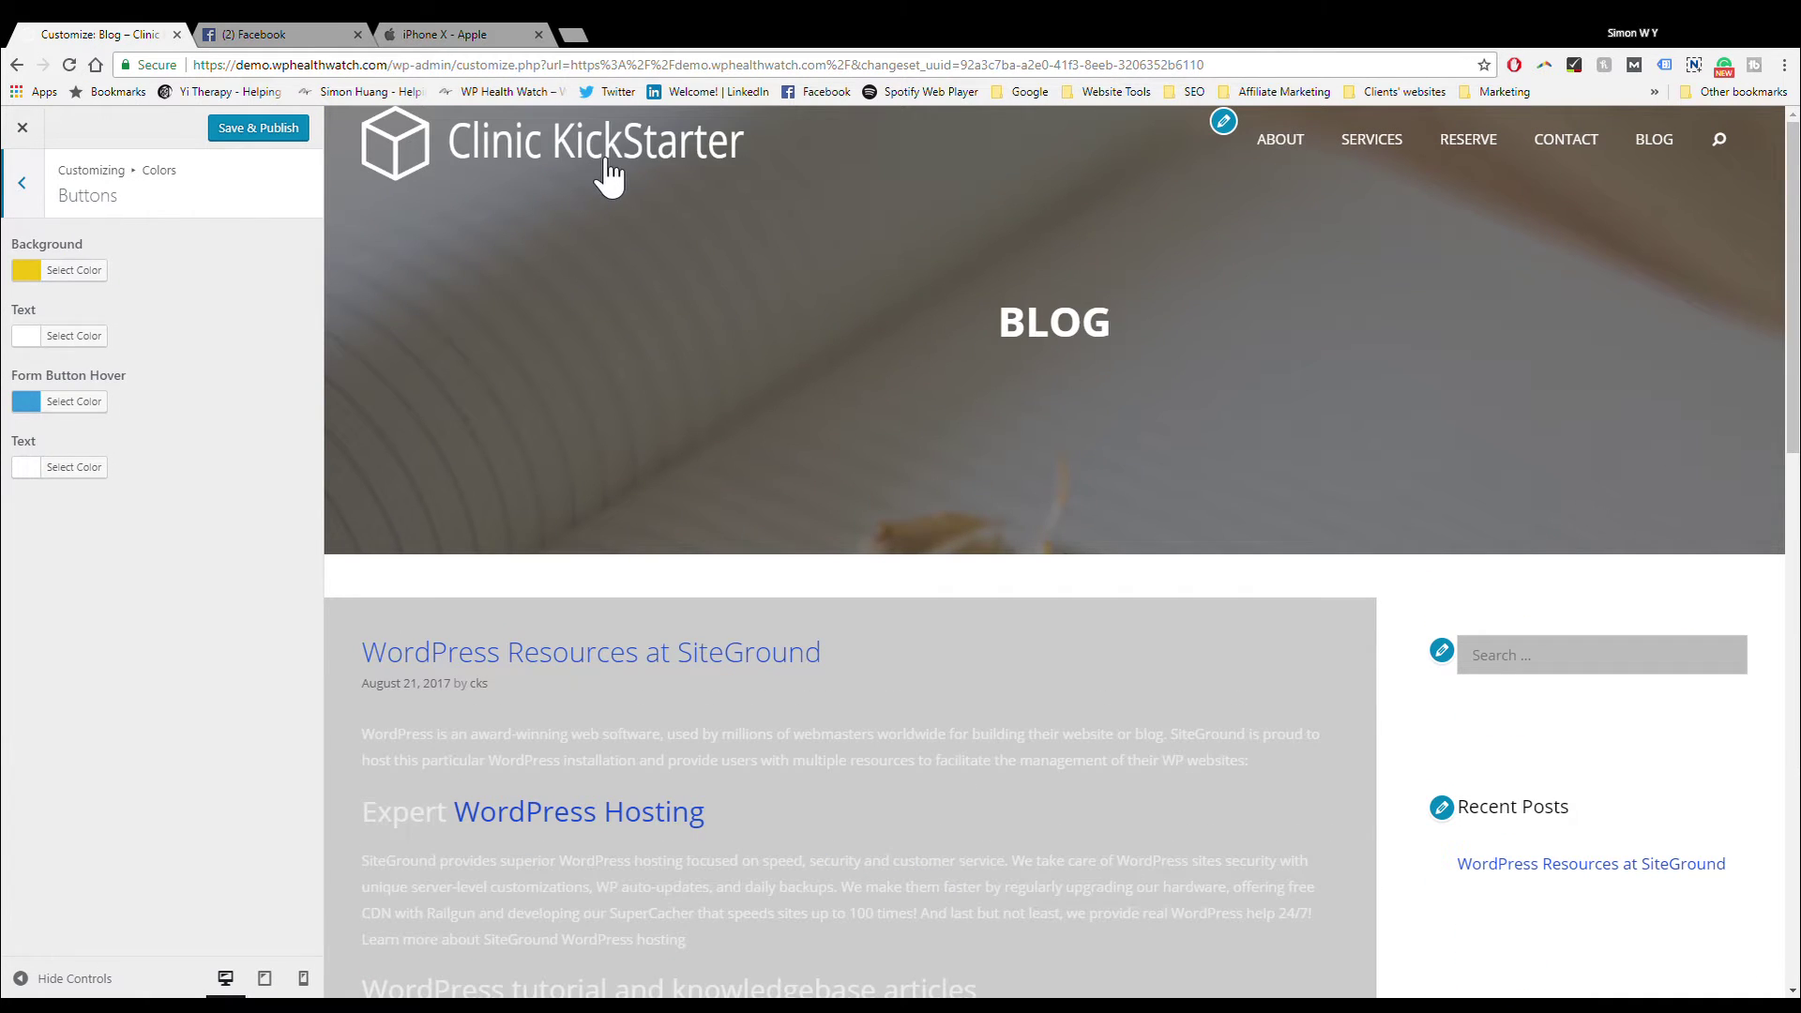
click(1277, 126)
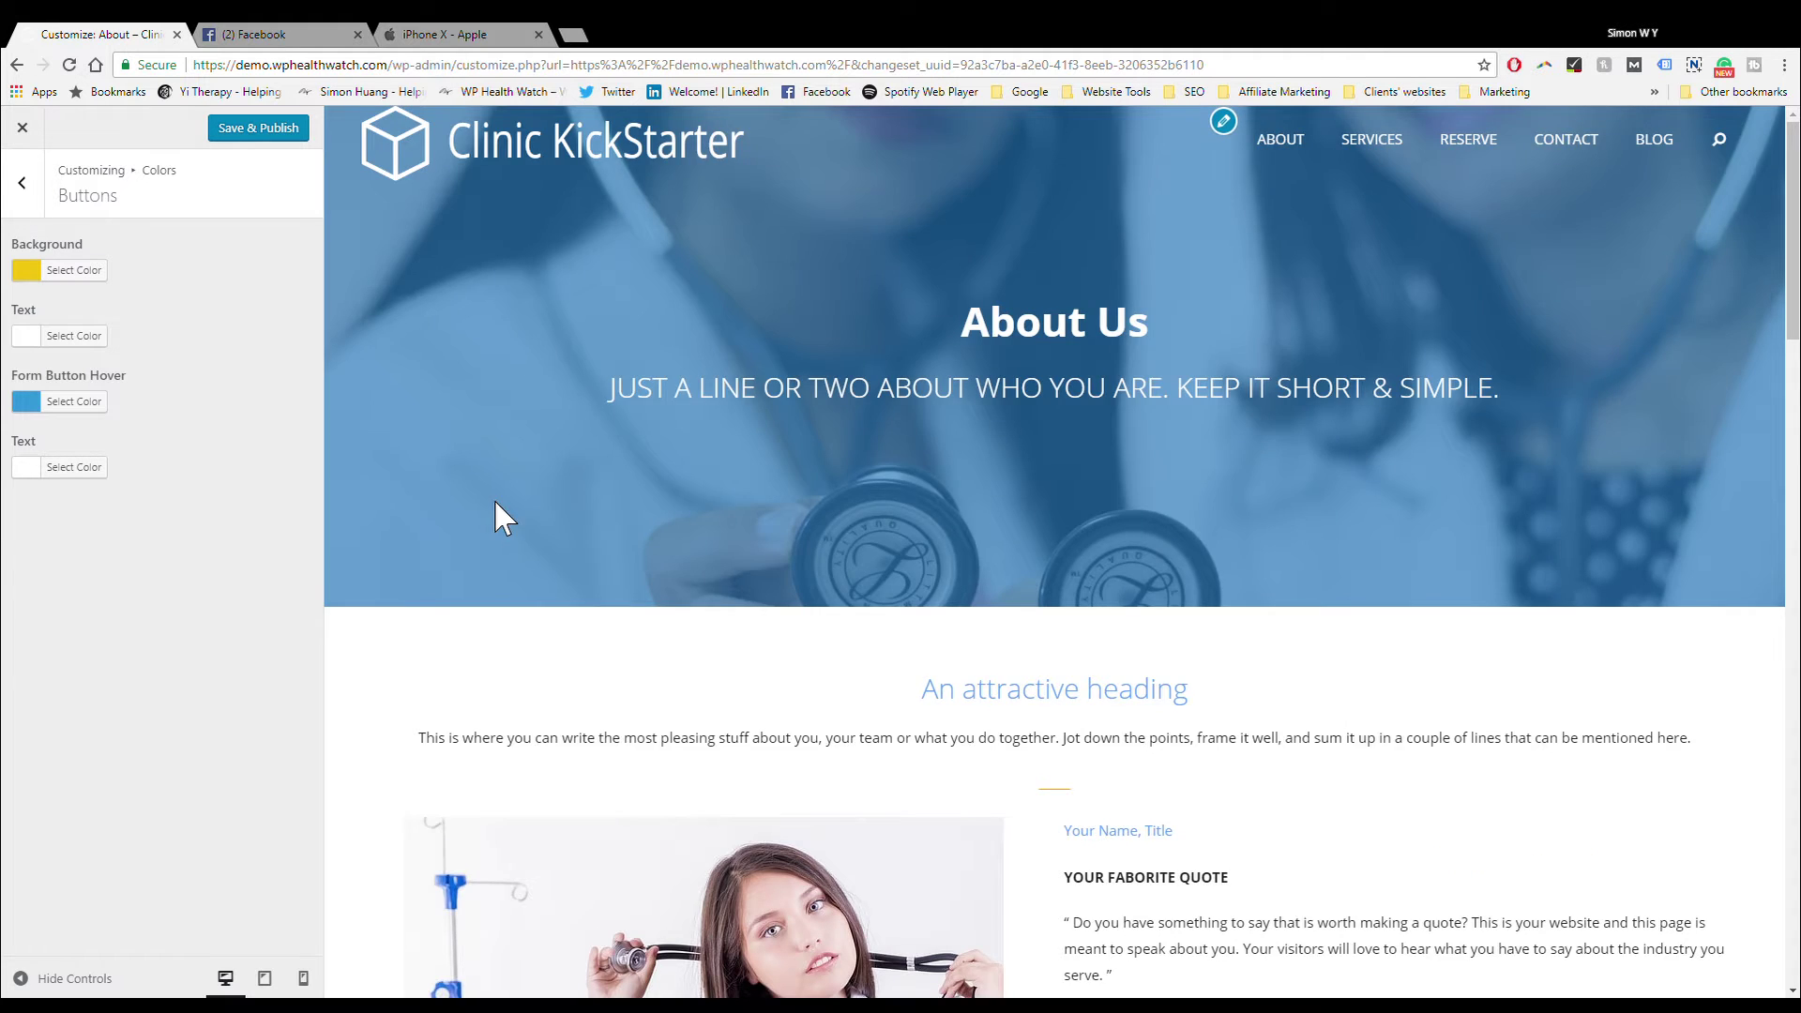
scroll(498, 510, down, 8)
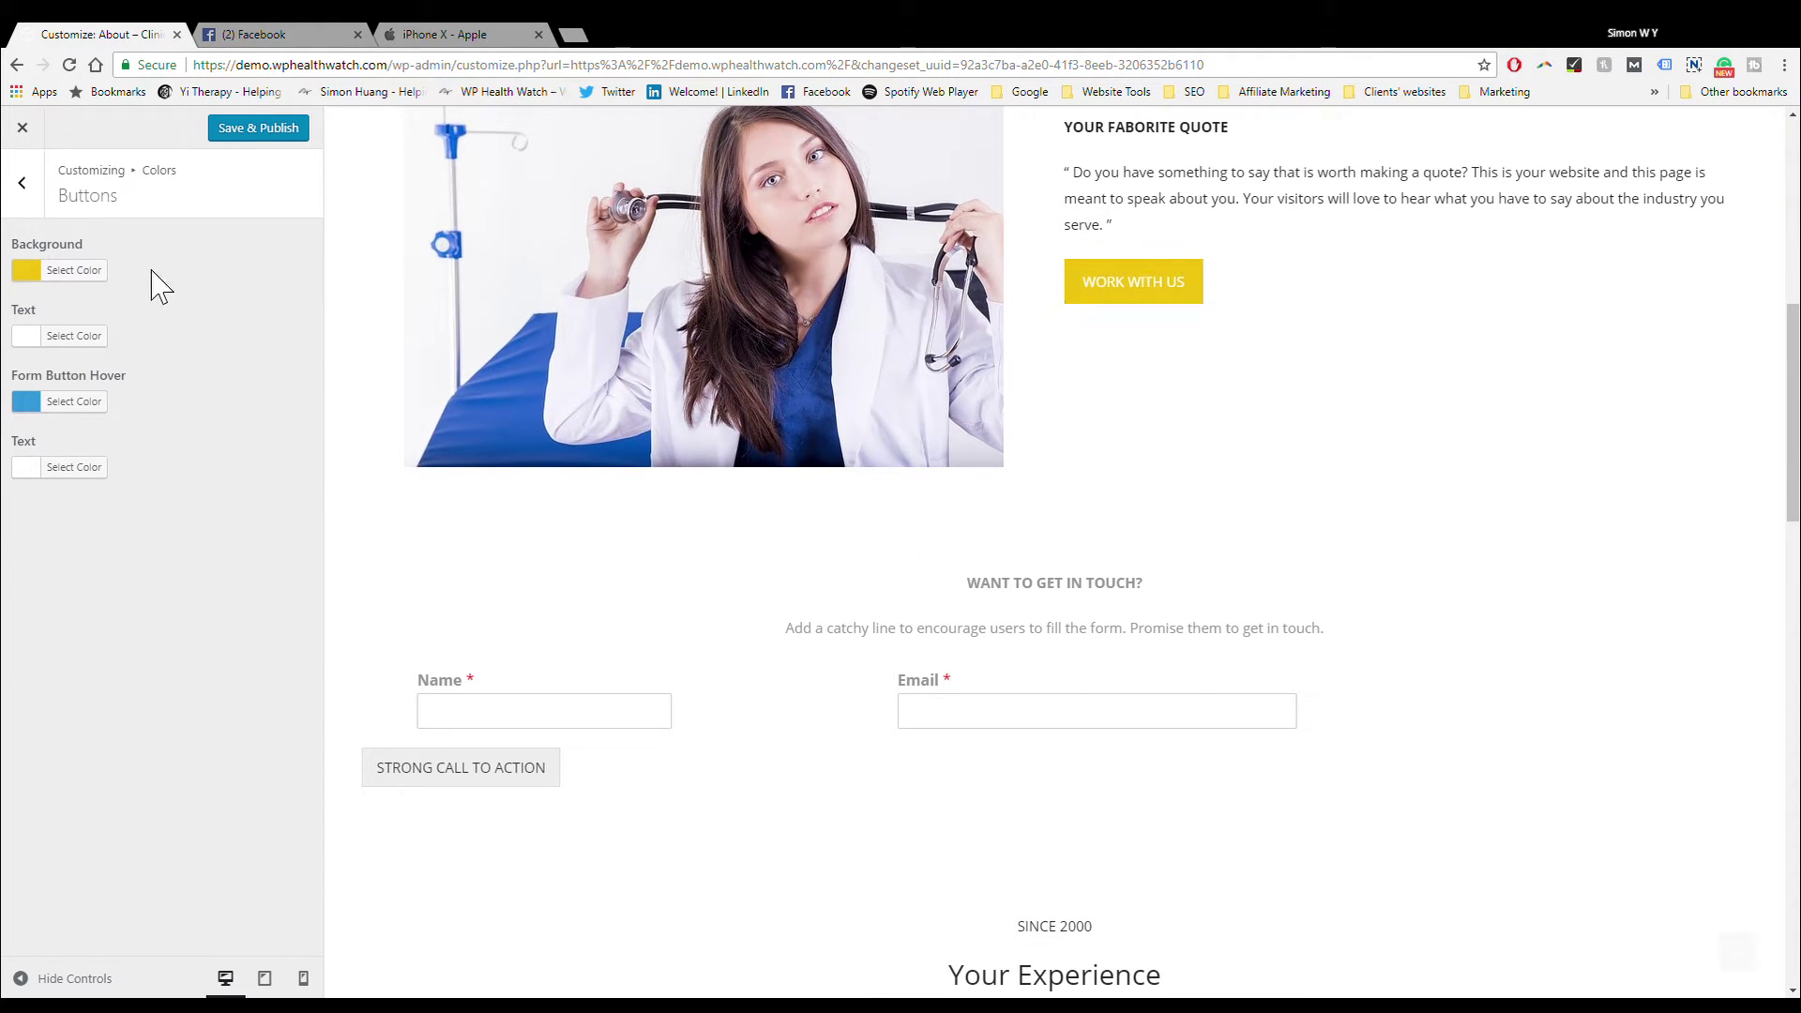
click(105, 274)
mouse_move(109, 362)
mouse_down()
mouse_move(125, 415)
mouse_move(153, 354)
mouse_move(167, 369)
mouse_move(100, 374)
mouse_move(84, 322)
mouse_move(57, 338)
mouse_move(66, 352)
mouse_move(105, 315)
mouse_move(106, 339)
mouse_up()
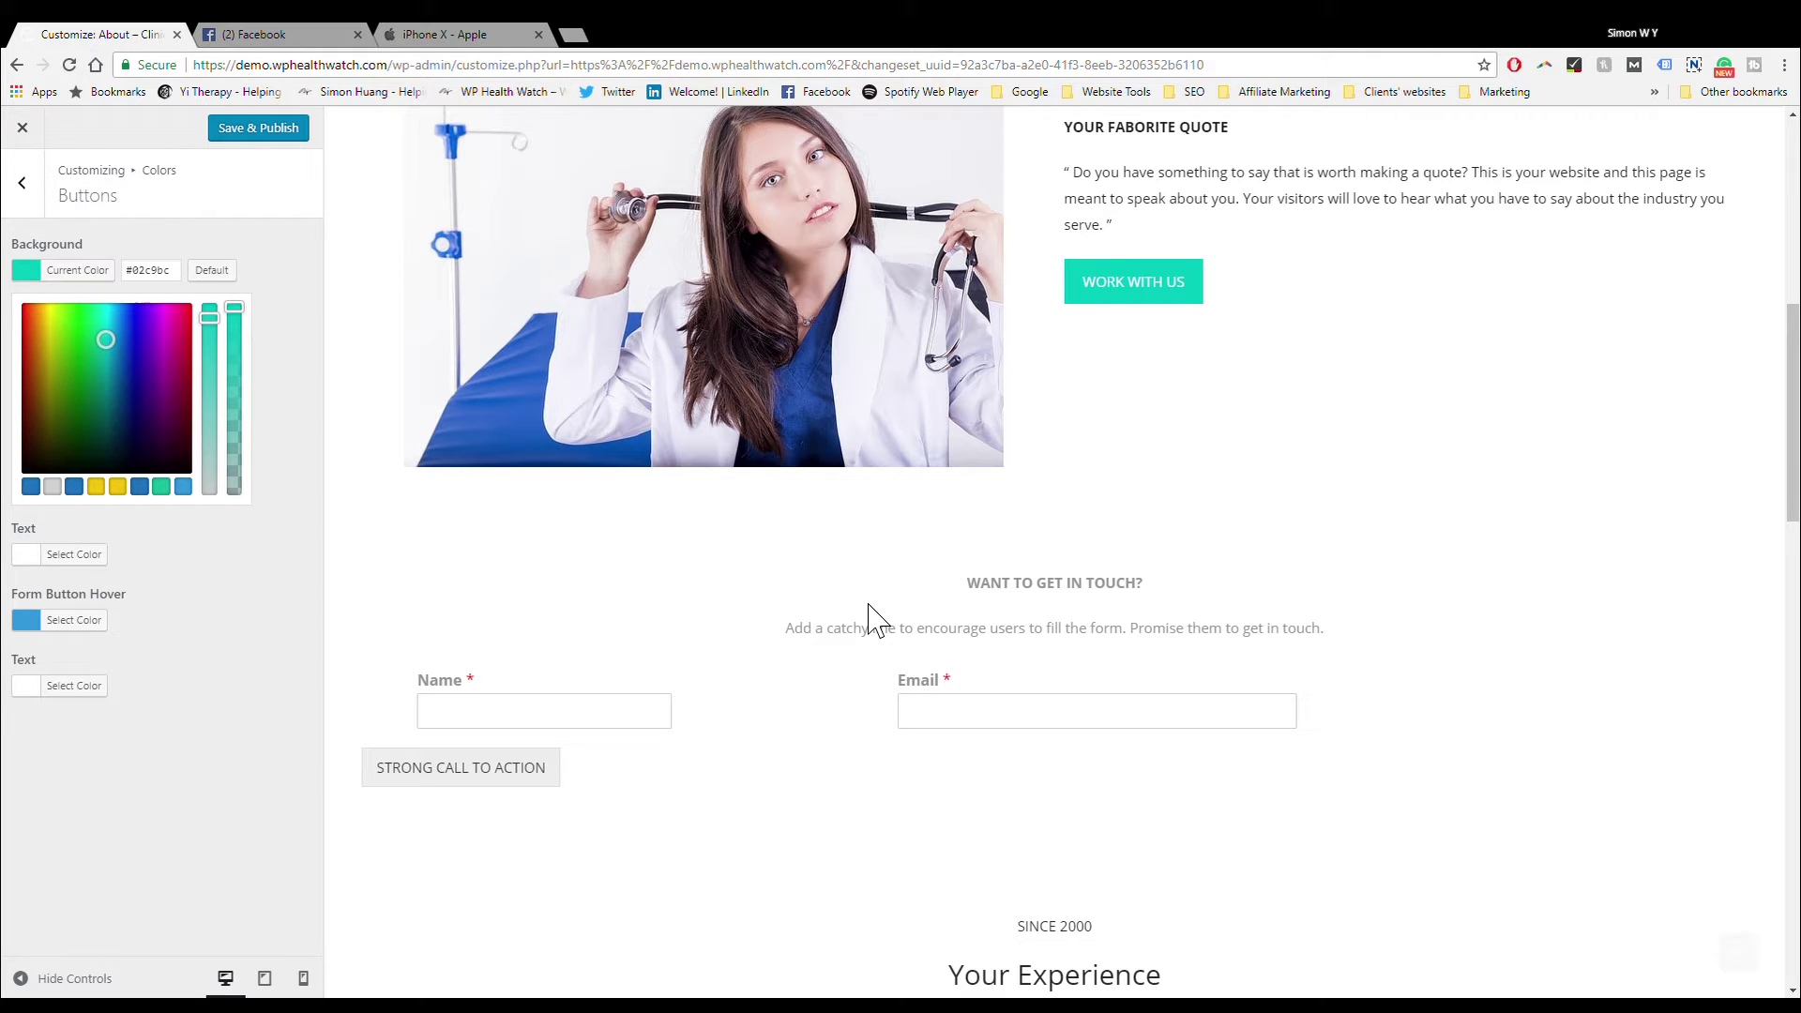
Step: Open the site owner's personal website in a new browser tab and return to the theme customizer
click(570, 34)
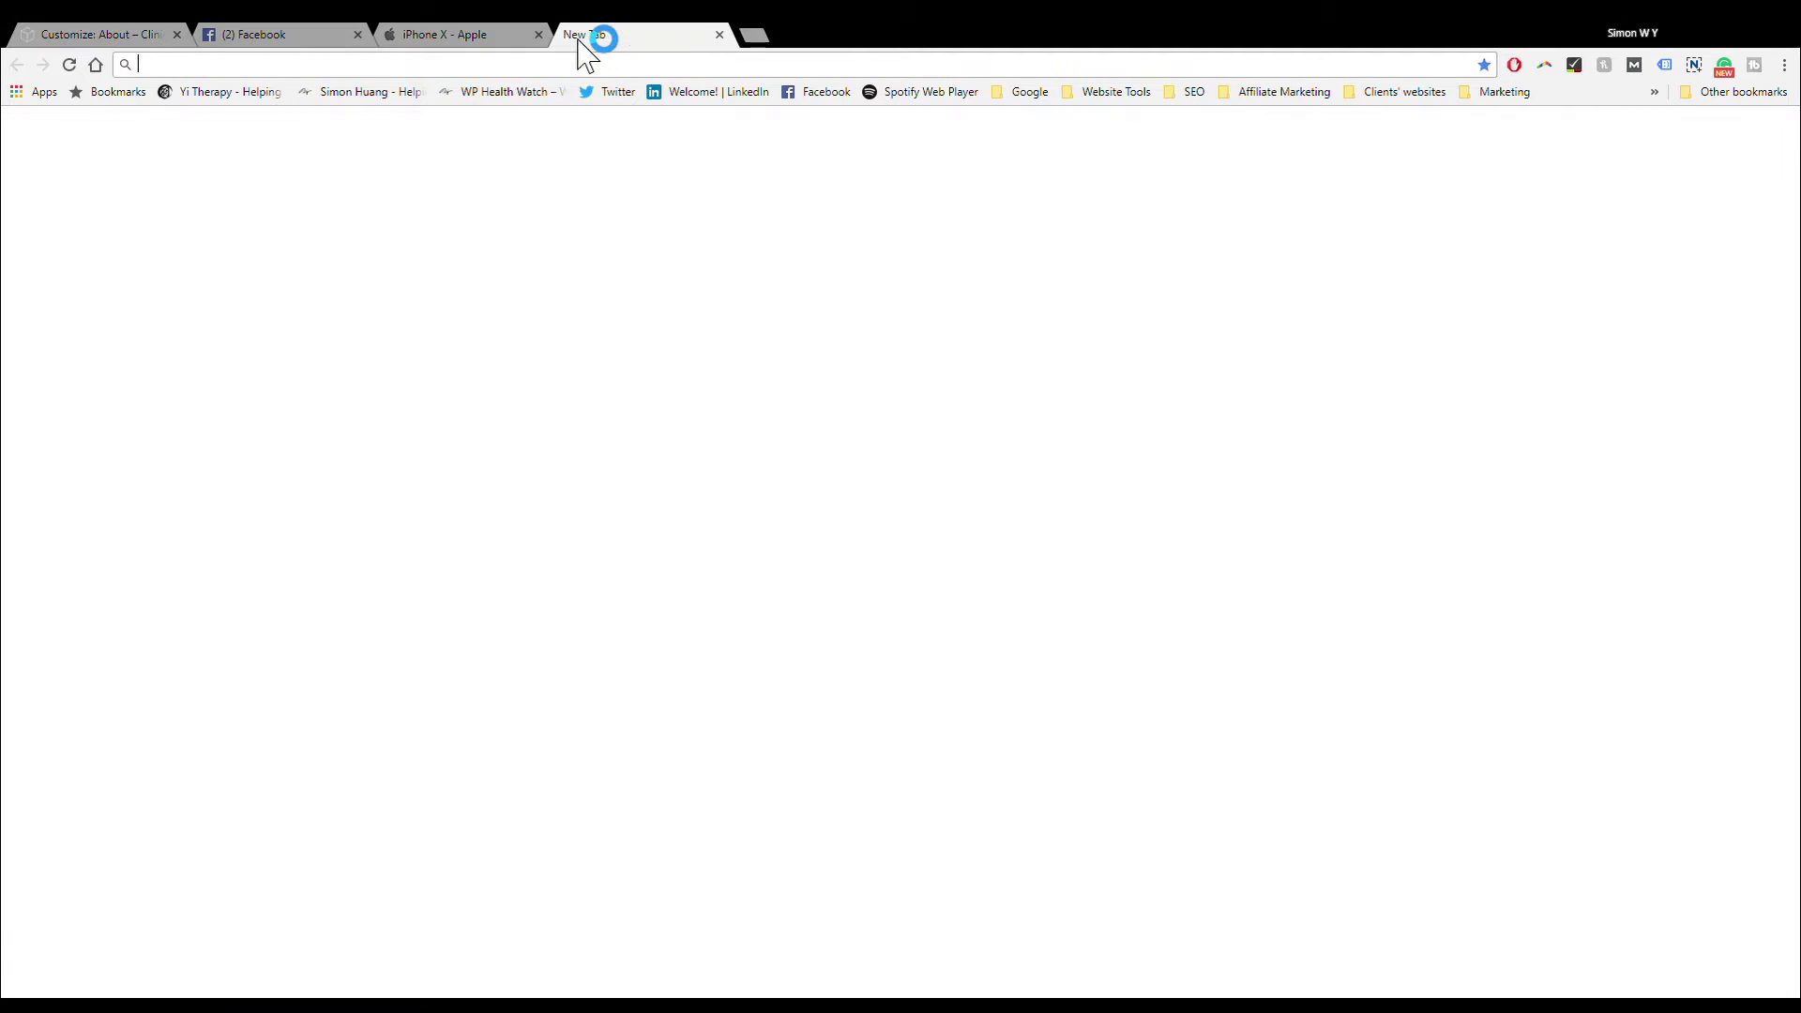
click(422, 98)
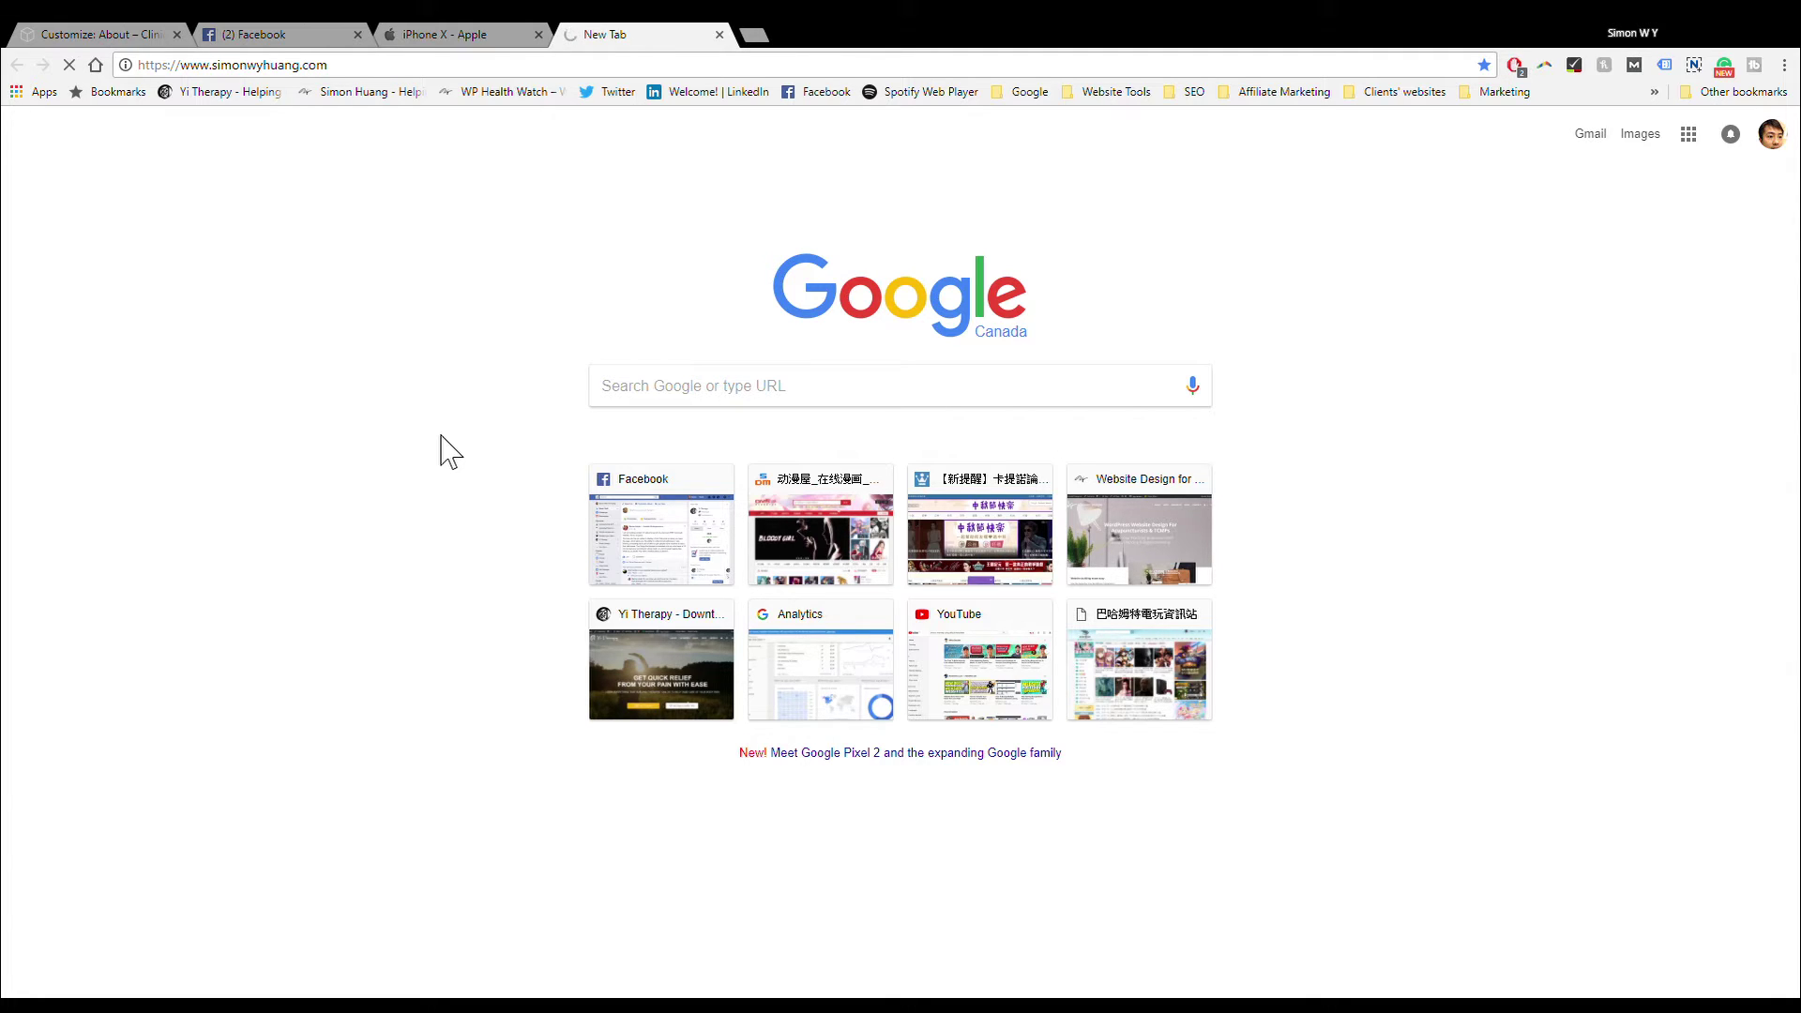
click(181, 31)
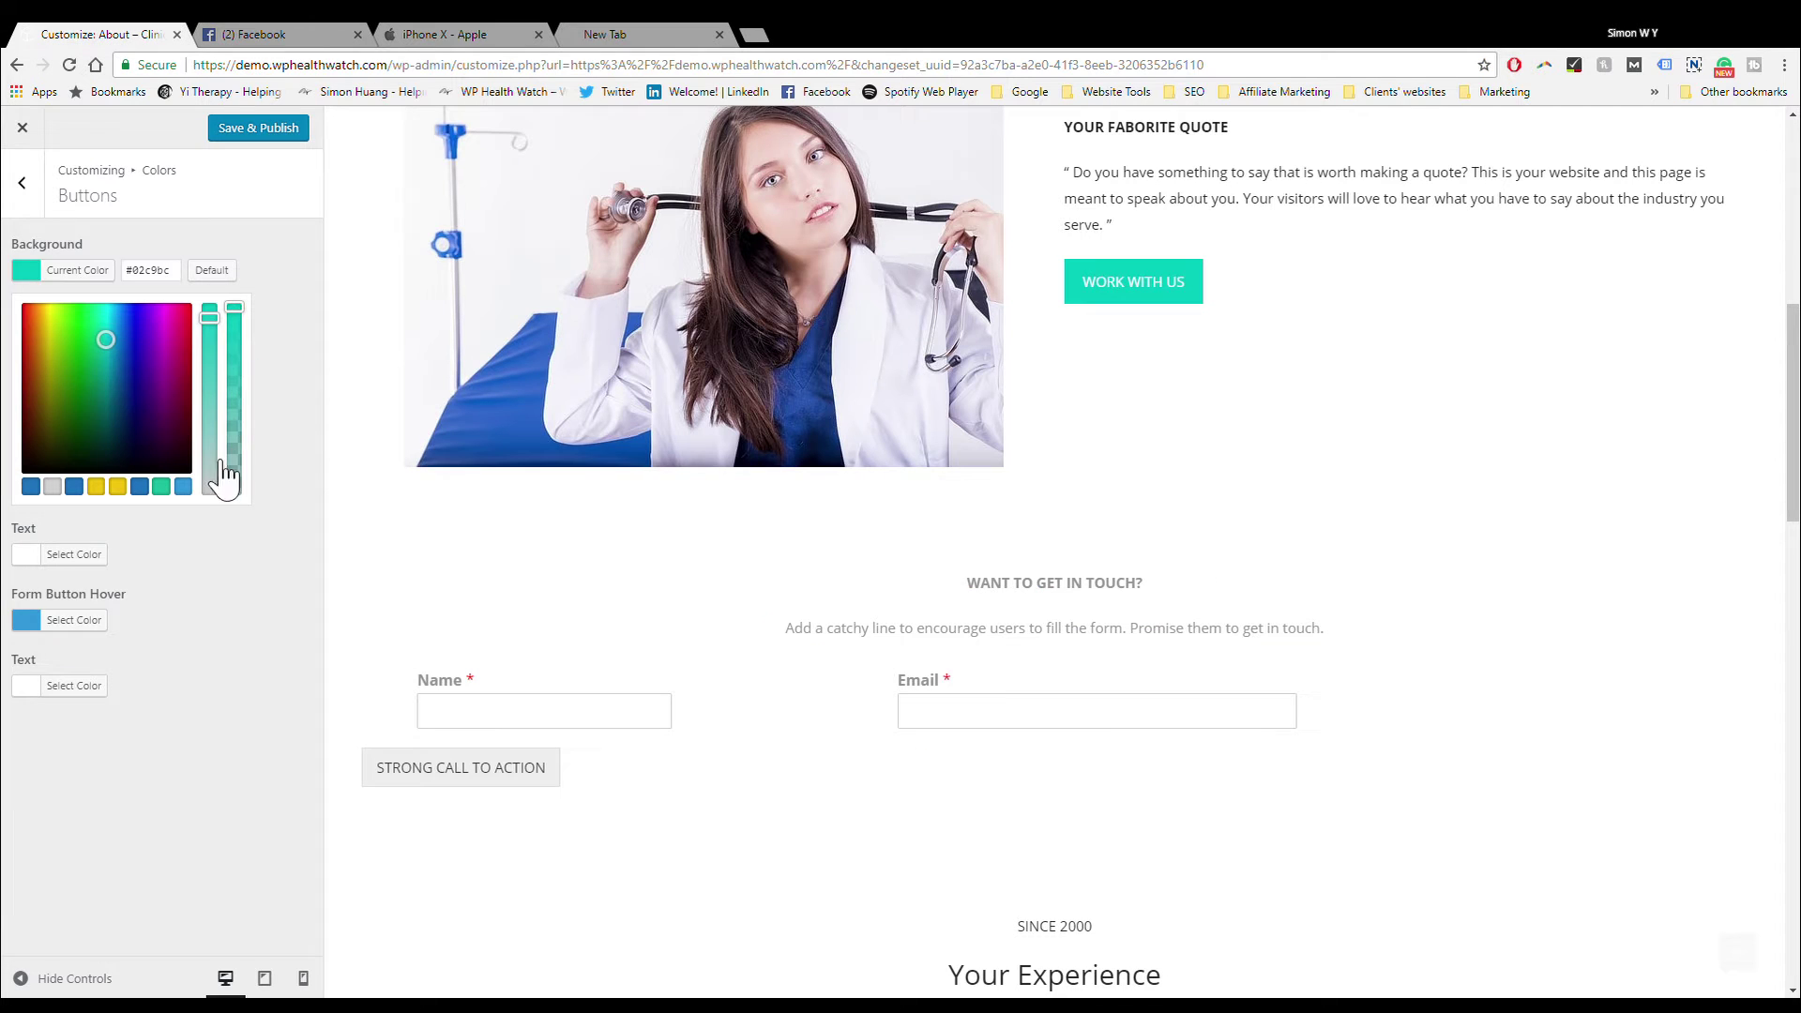
Step: Try green #1abc9c and light gray as the Buttons text color, and restore it to white #ffffff
click(583, 402)
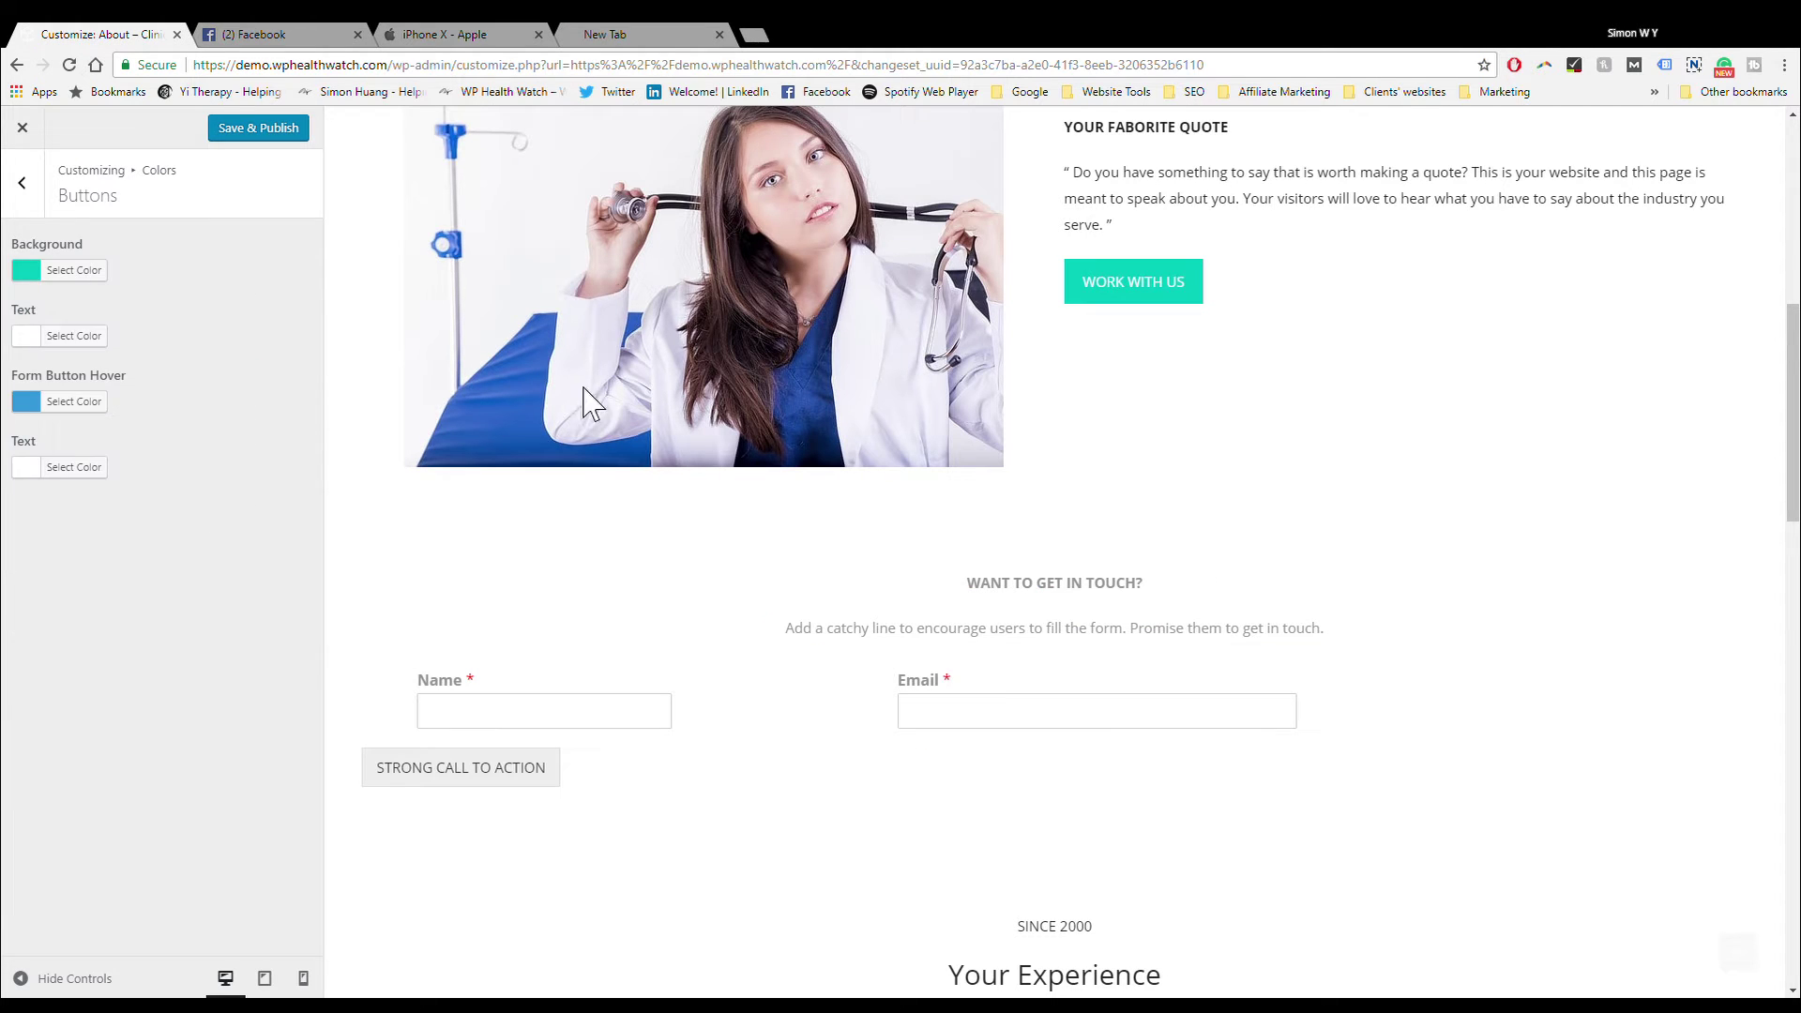
click(75, 335)
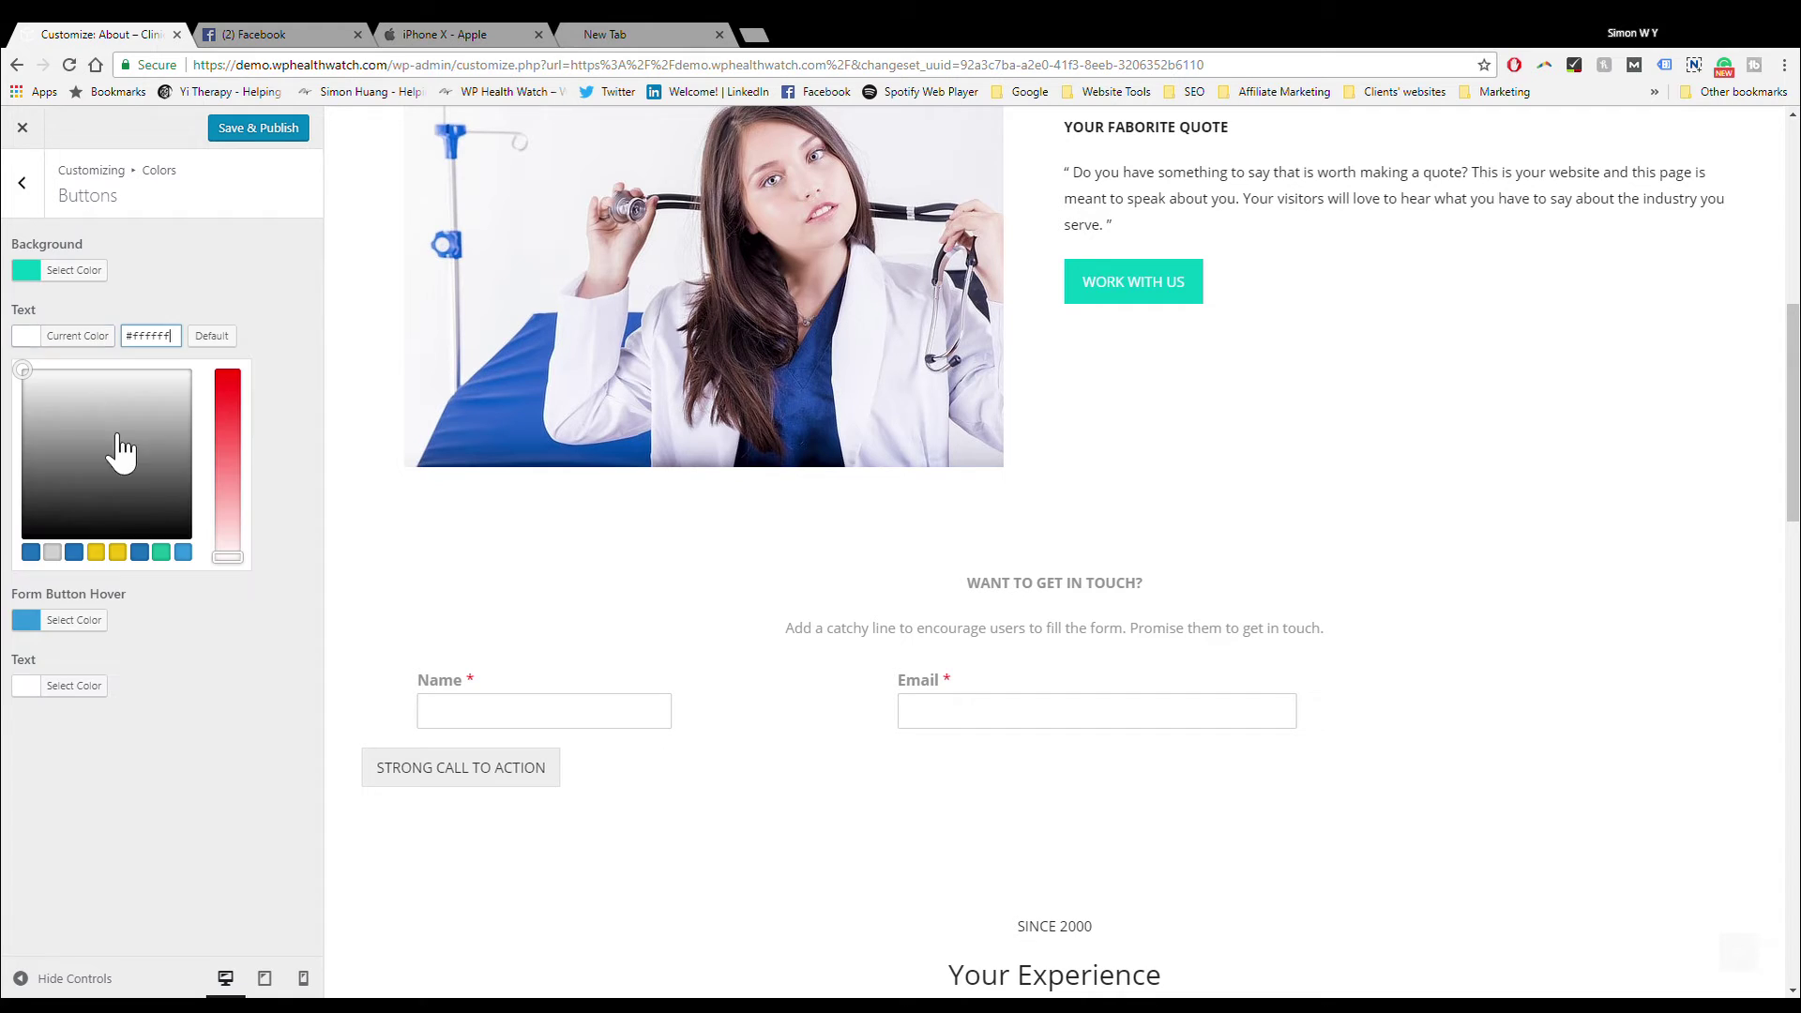
click(162, 552)
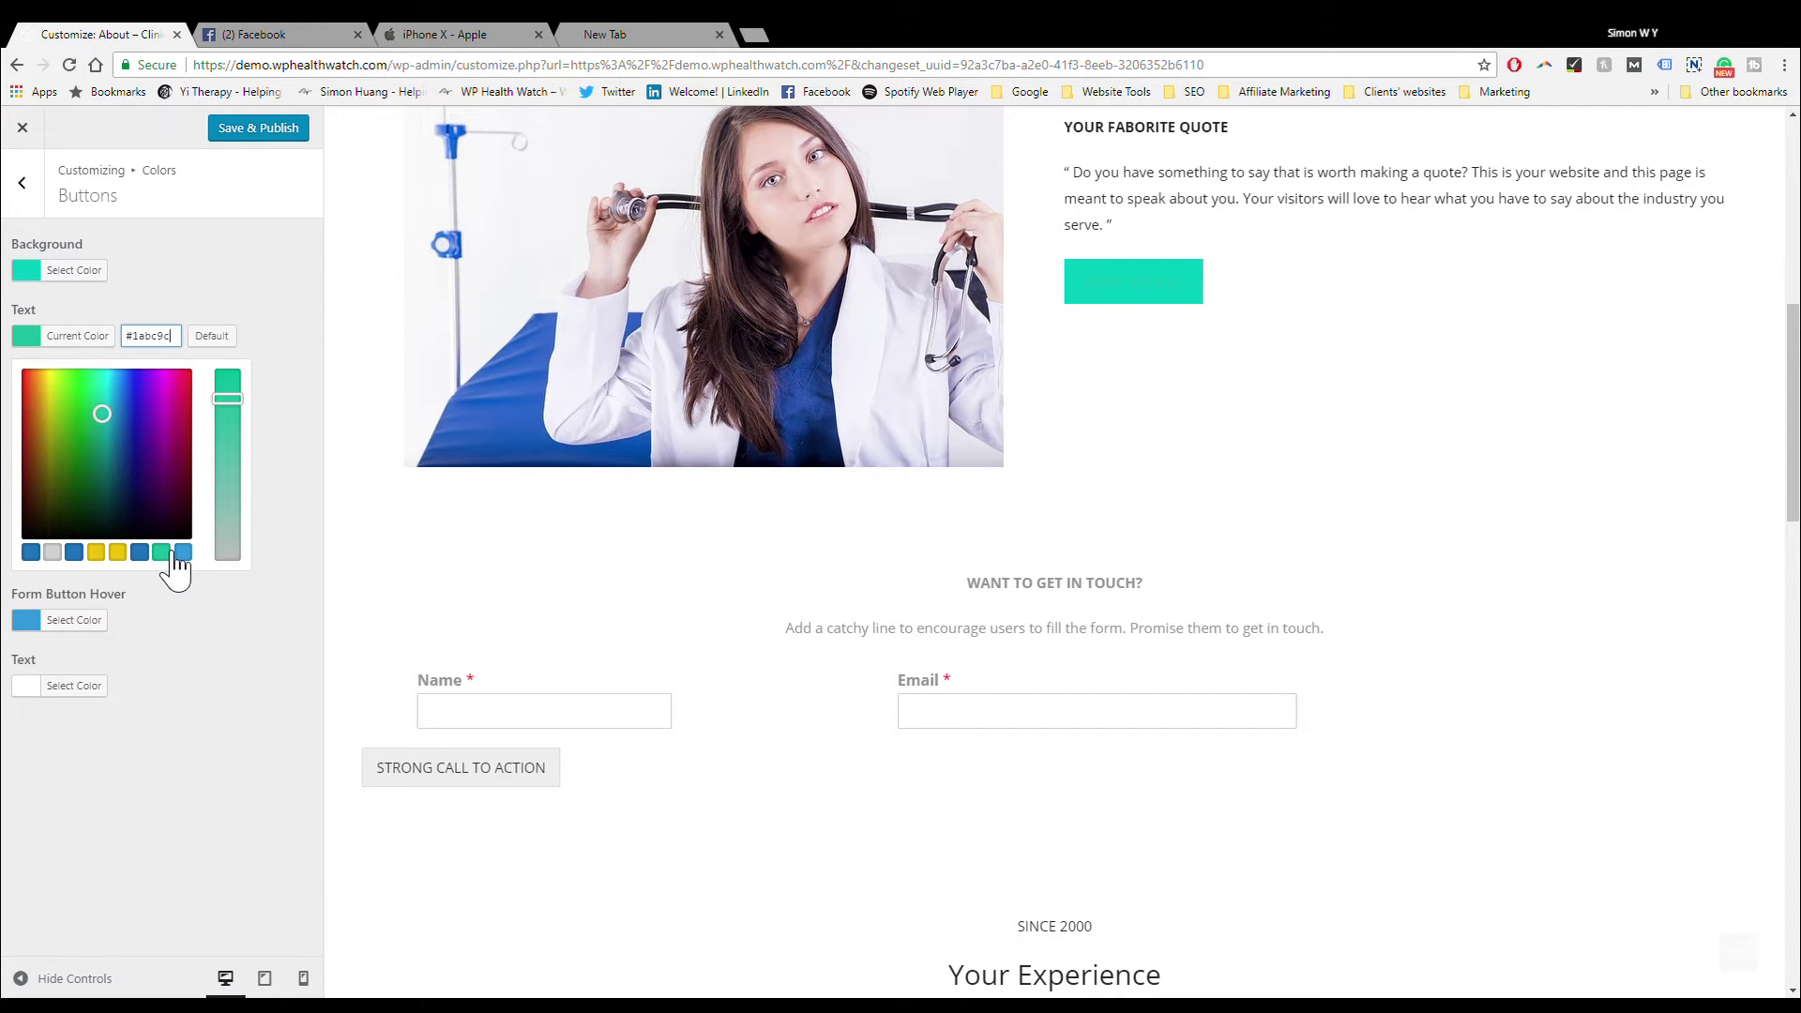
click(51, 551)
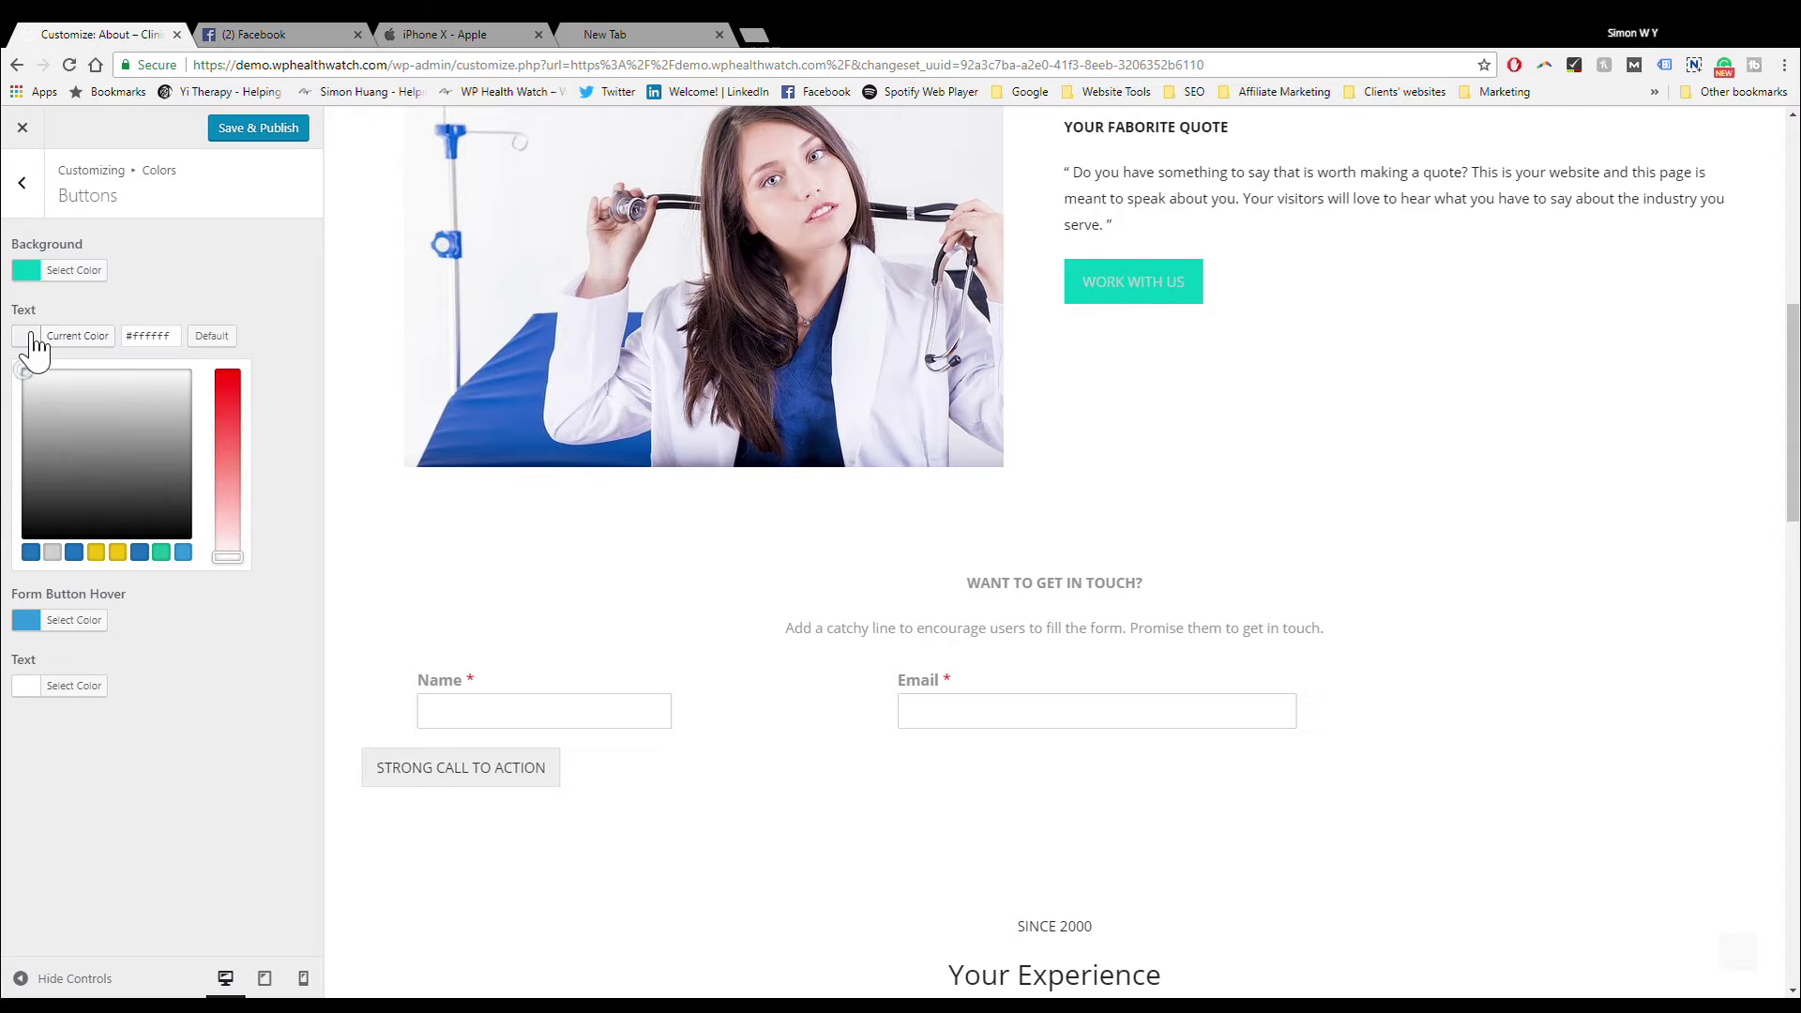
click(255, 375)
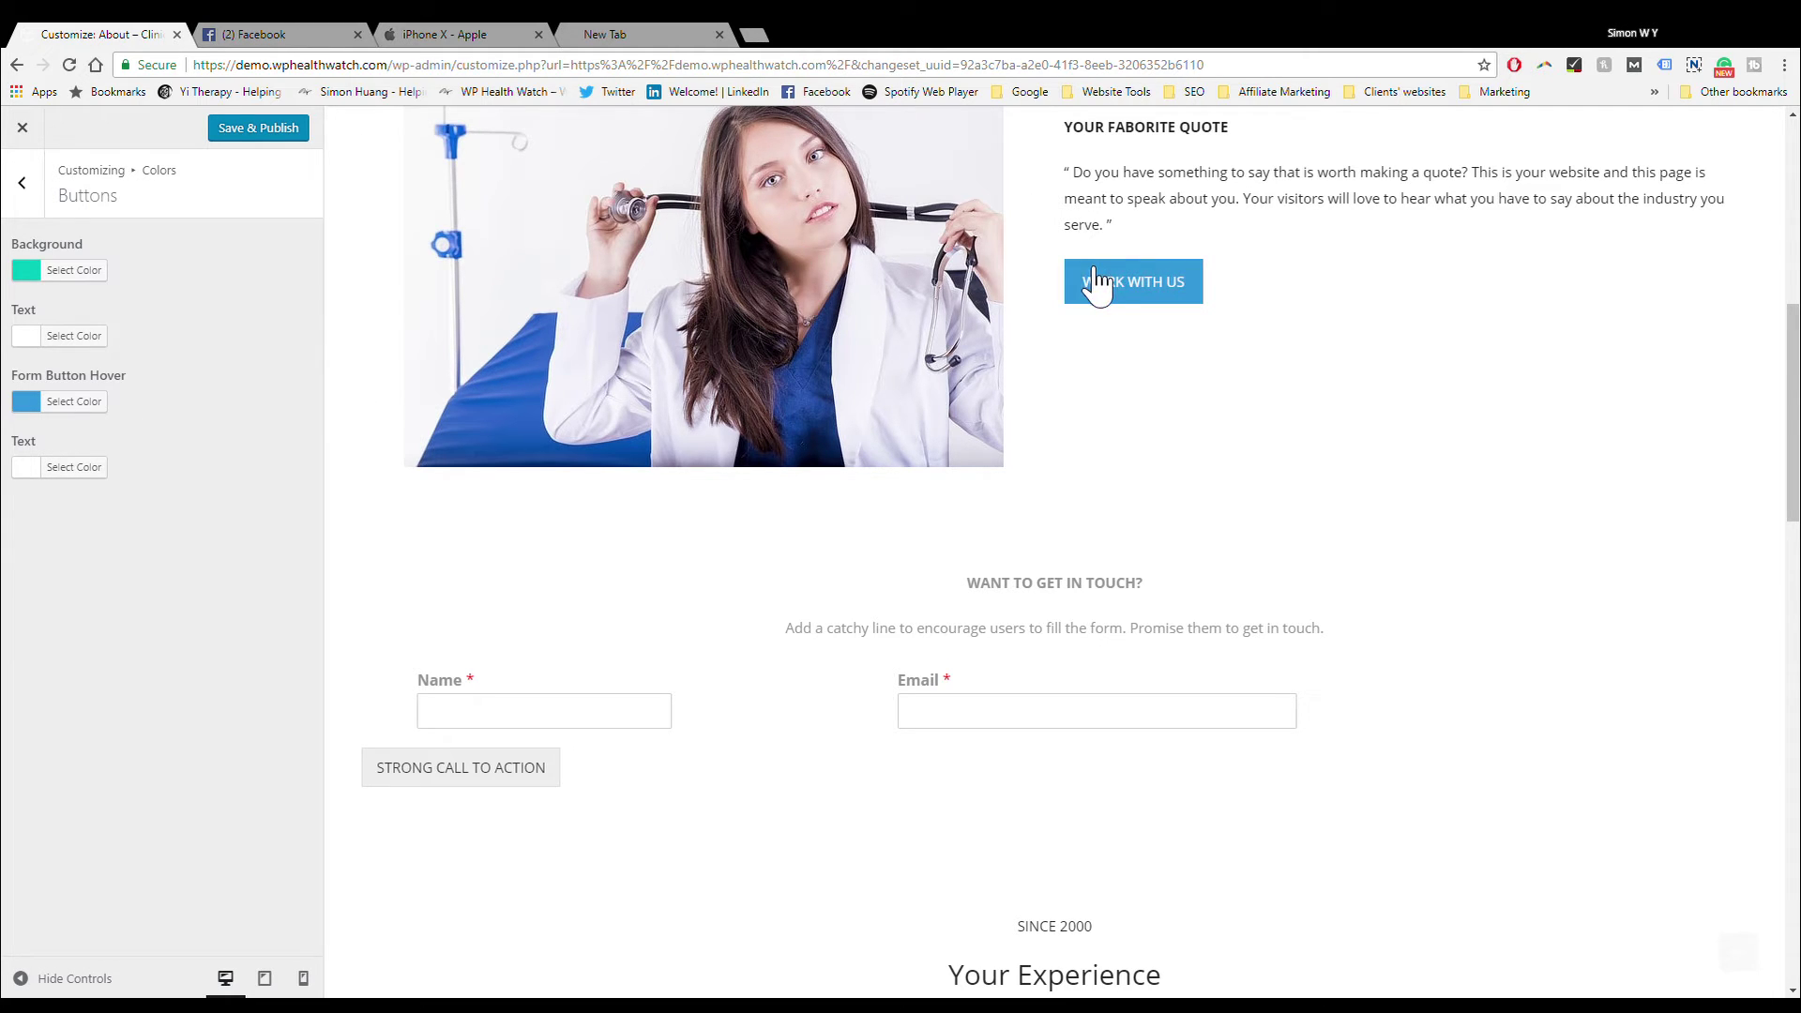
Step: Set the Buttons hover text color to yellow after trying gray #a0a0a0, and return to the color sections
click(81, 468)
click(74, 564)
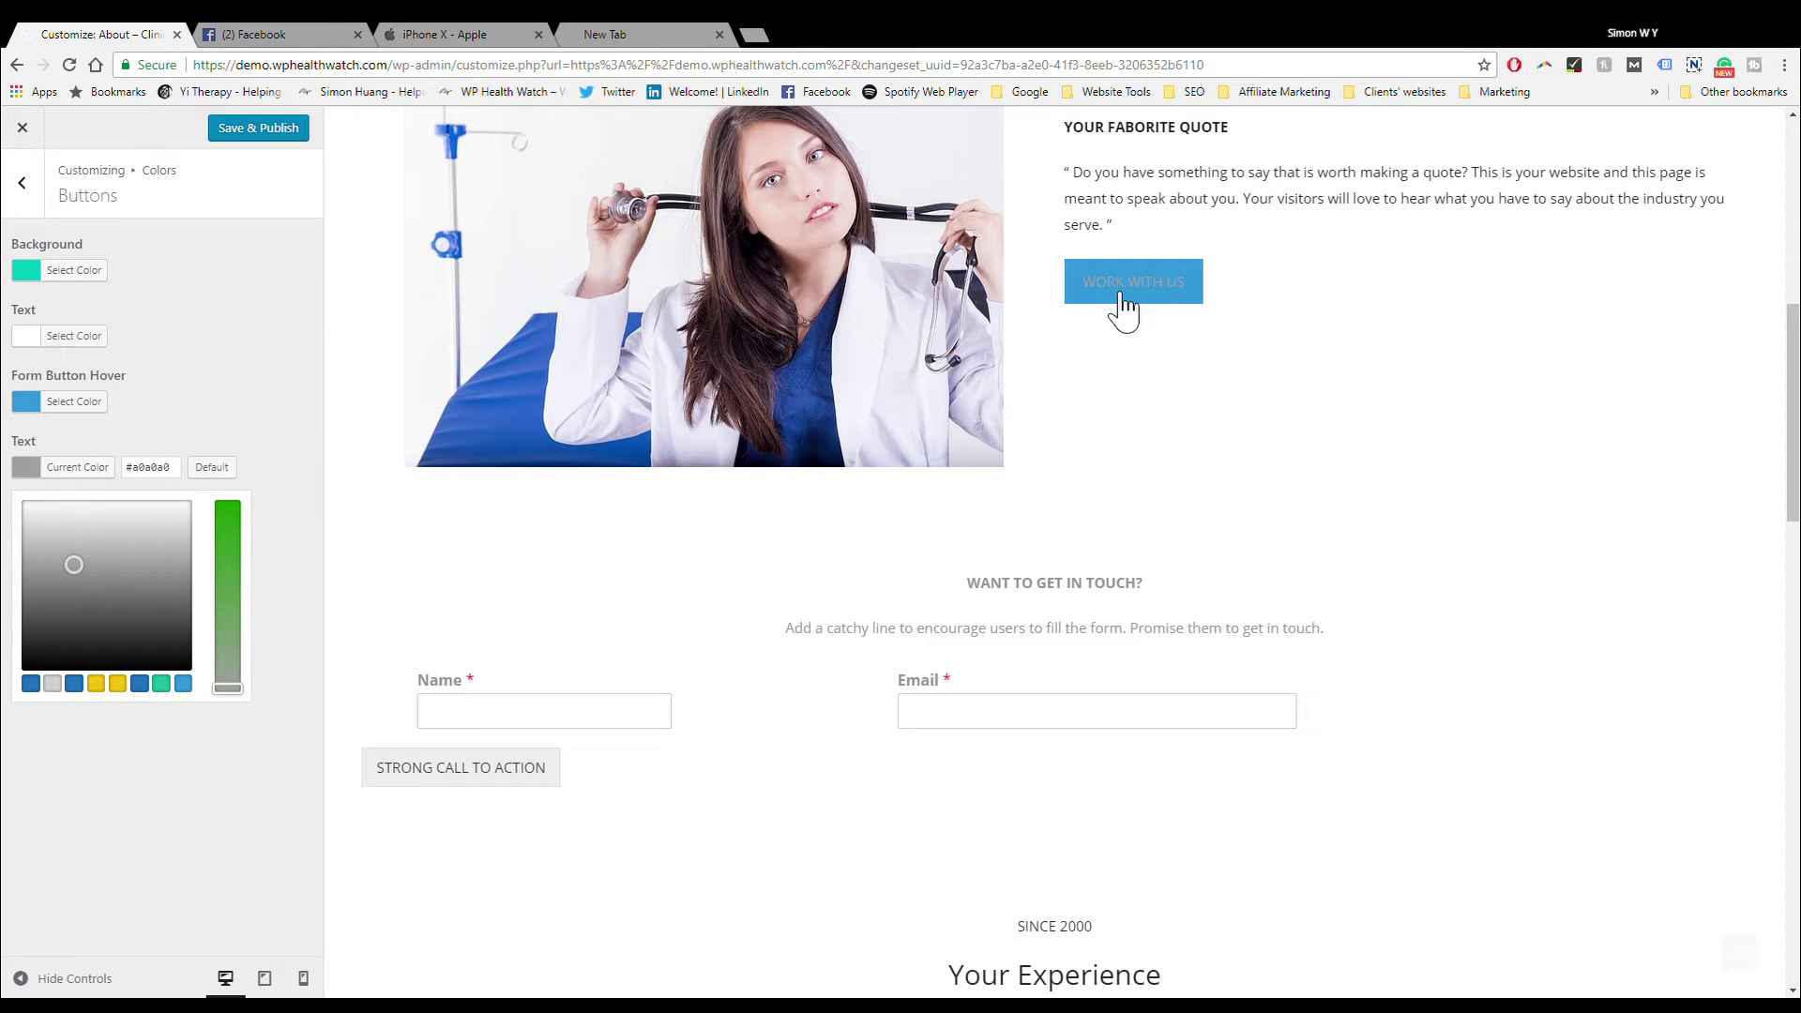
click(117, 684)
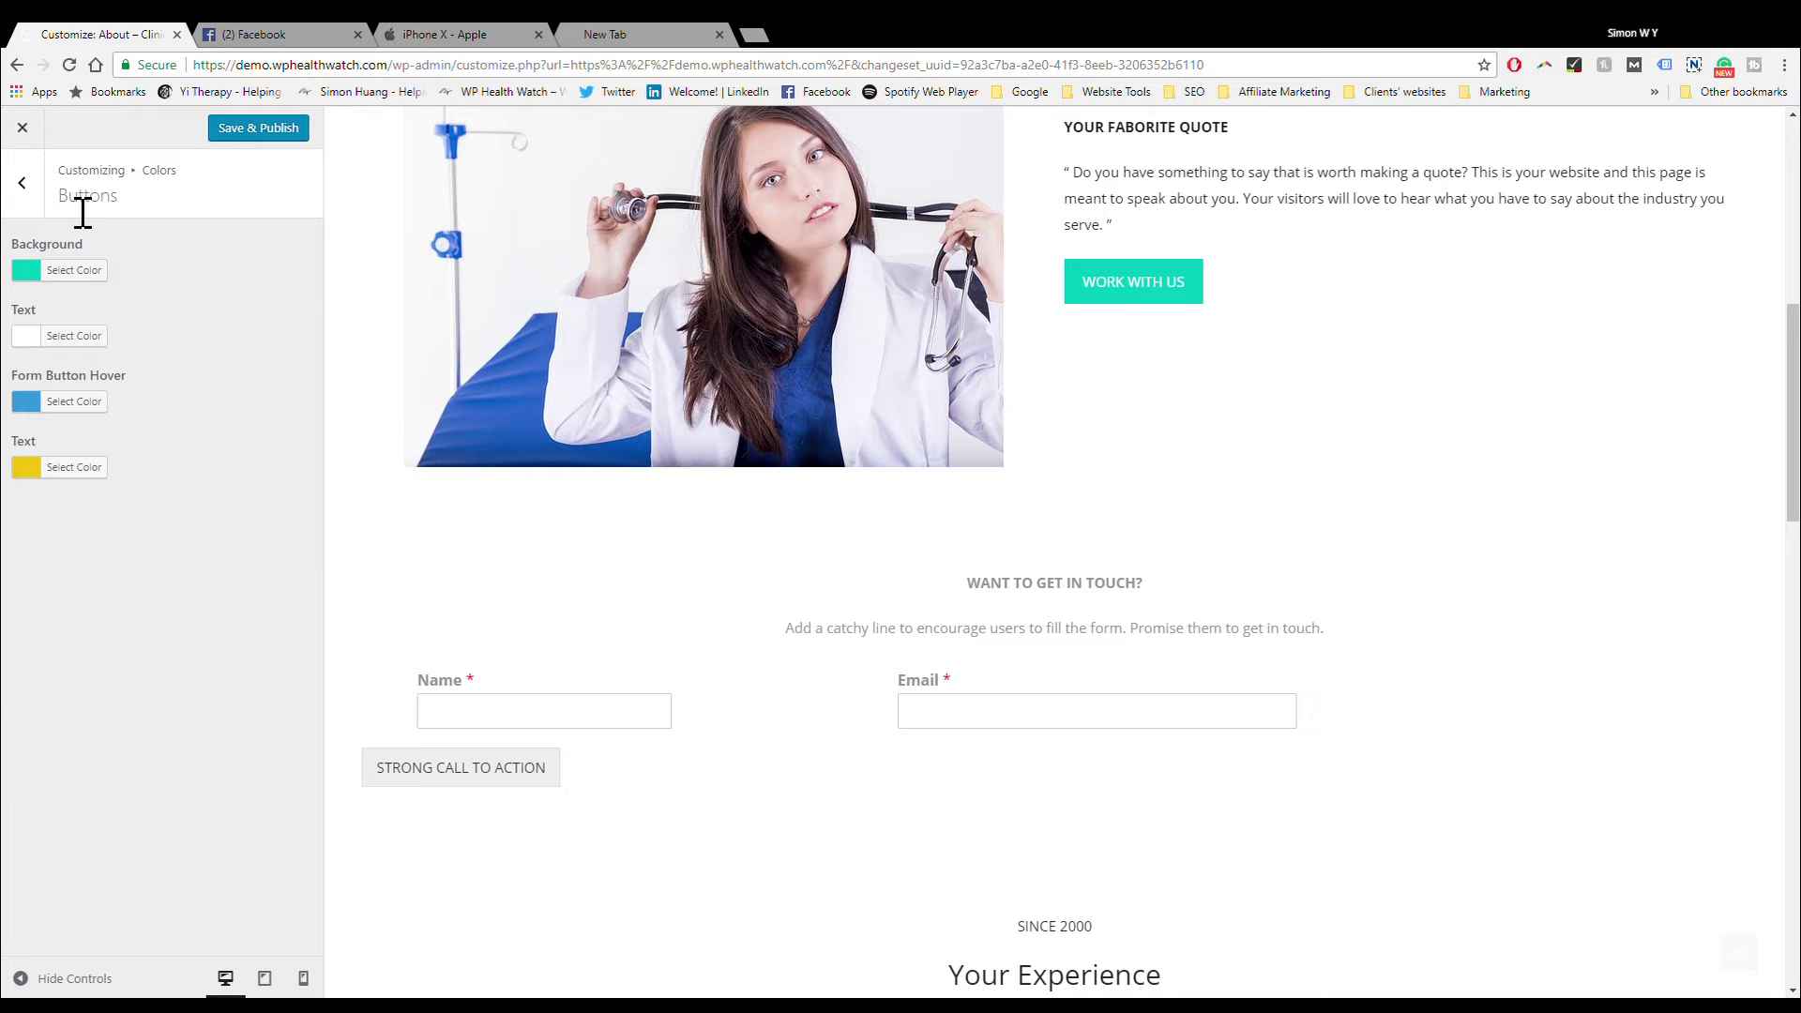
click(23, 184)
Step: Review the Content color options with the About page and the Blog page in the preview
click(181, 534)
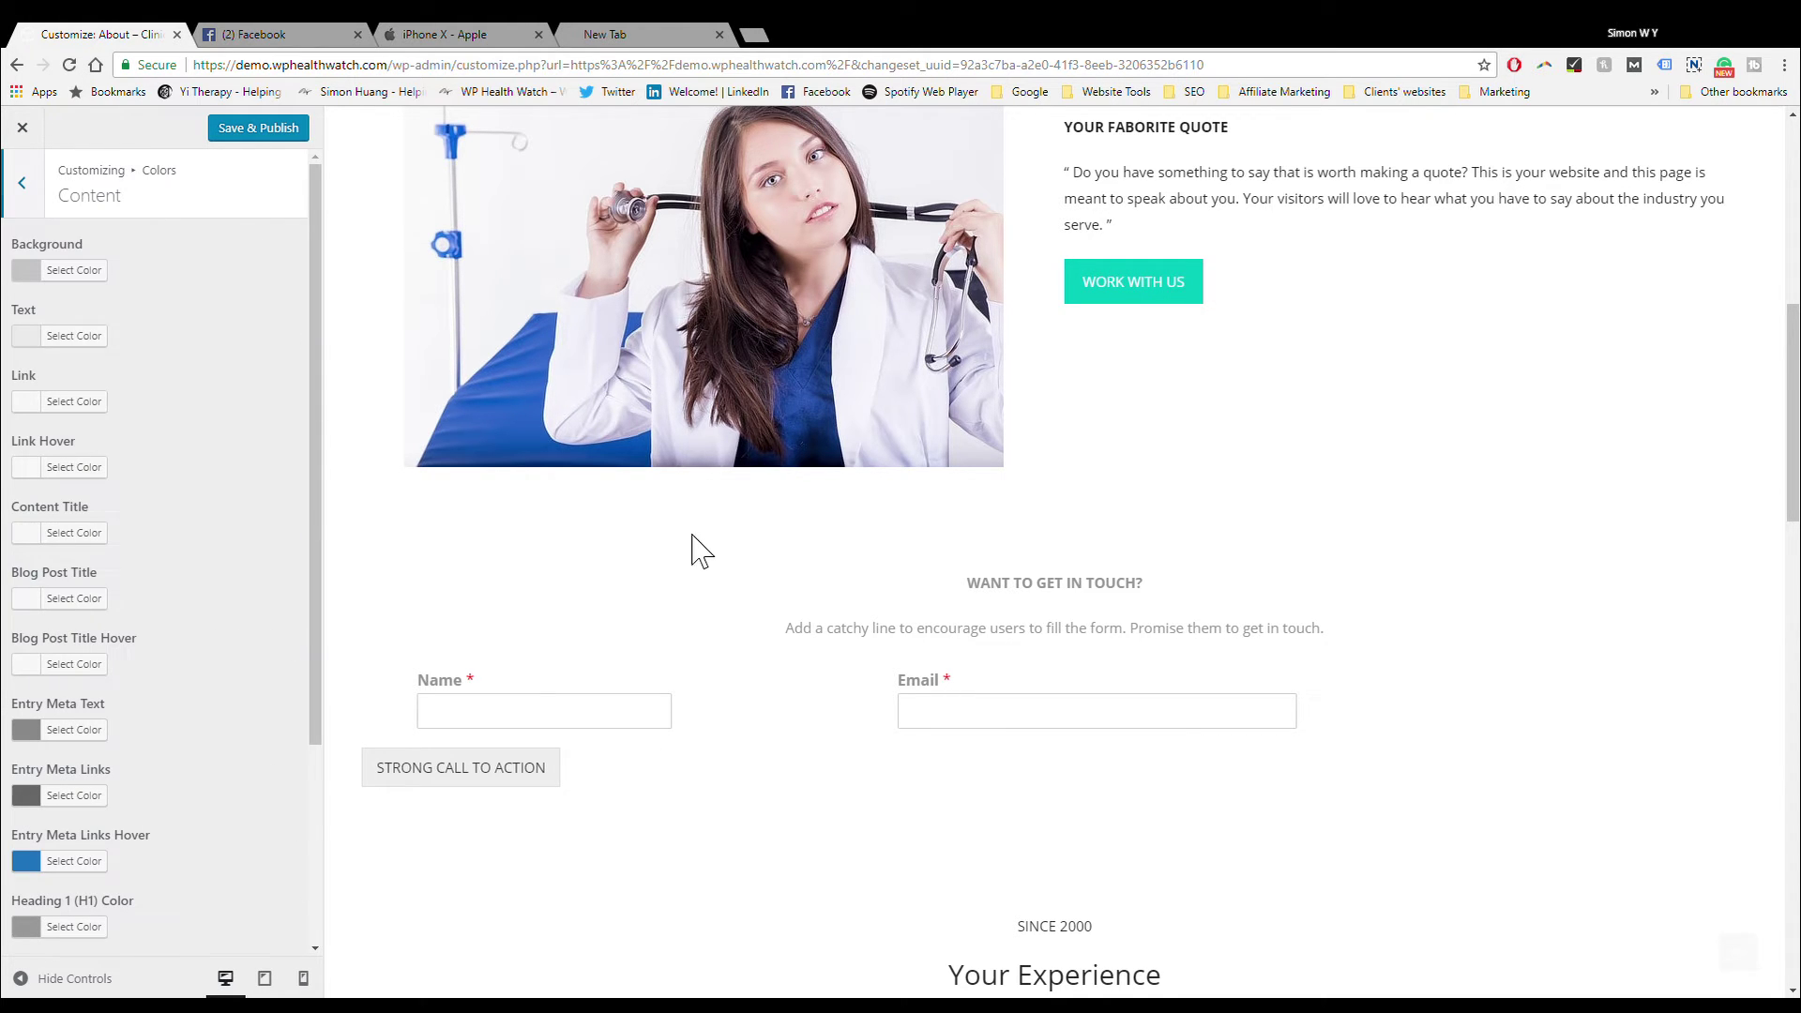
scroll(751, 610, down, 3)
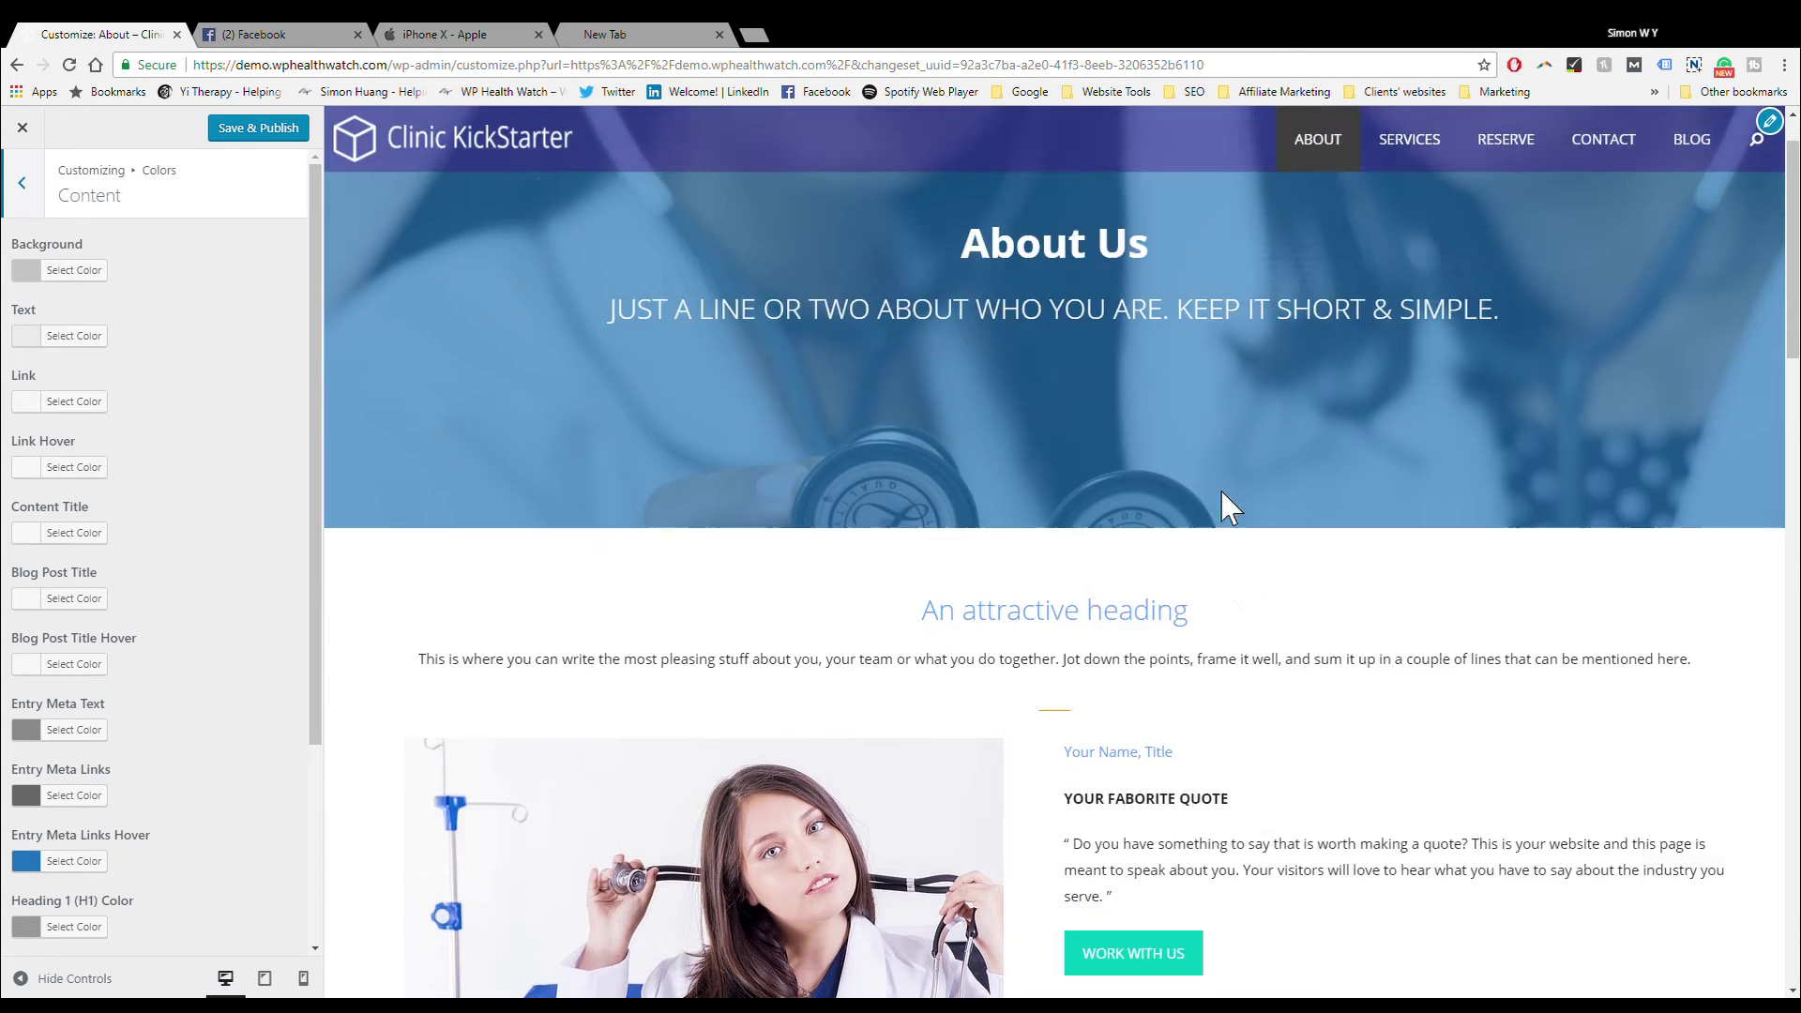
scroll(991, 514, down, 5)
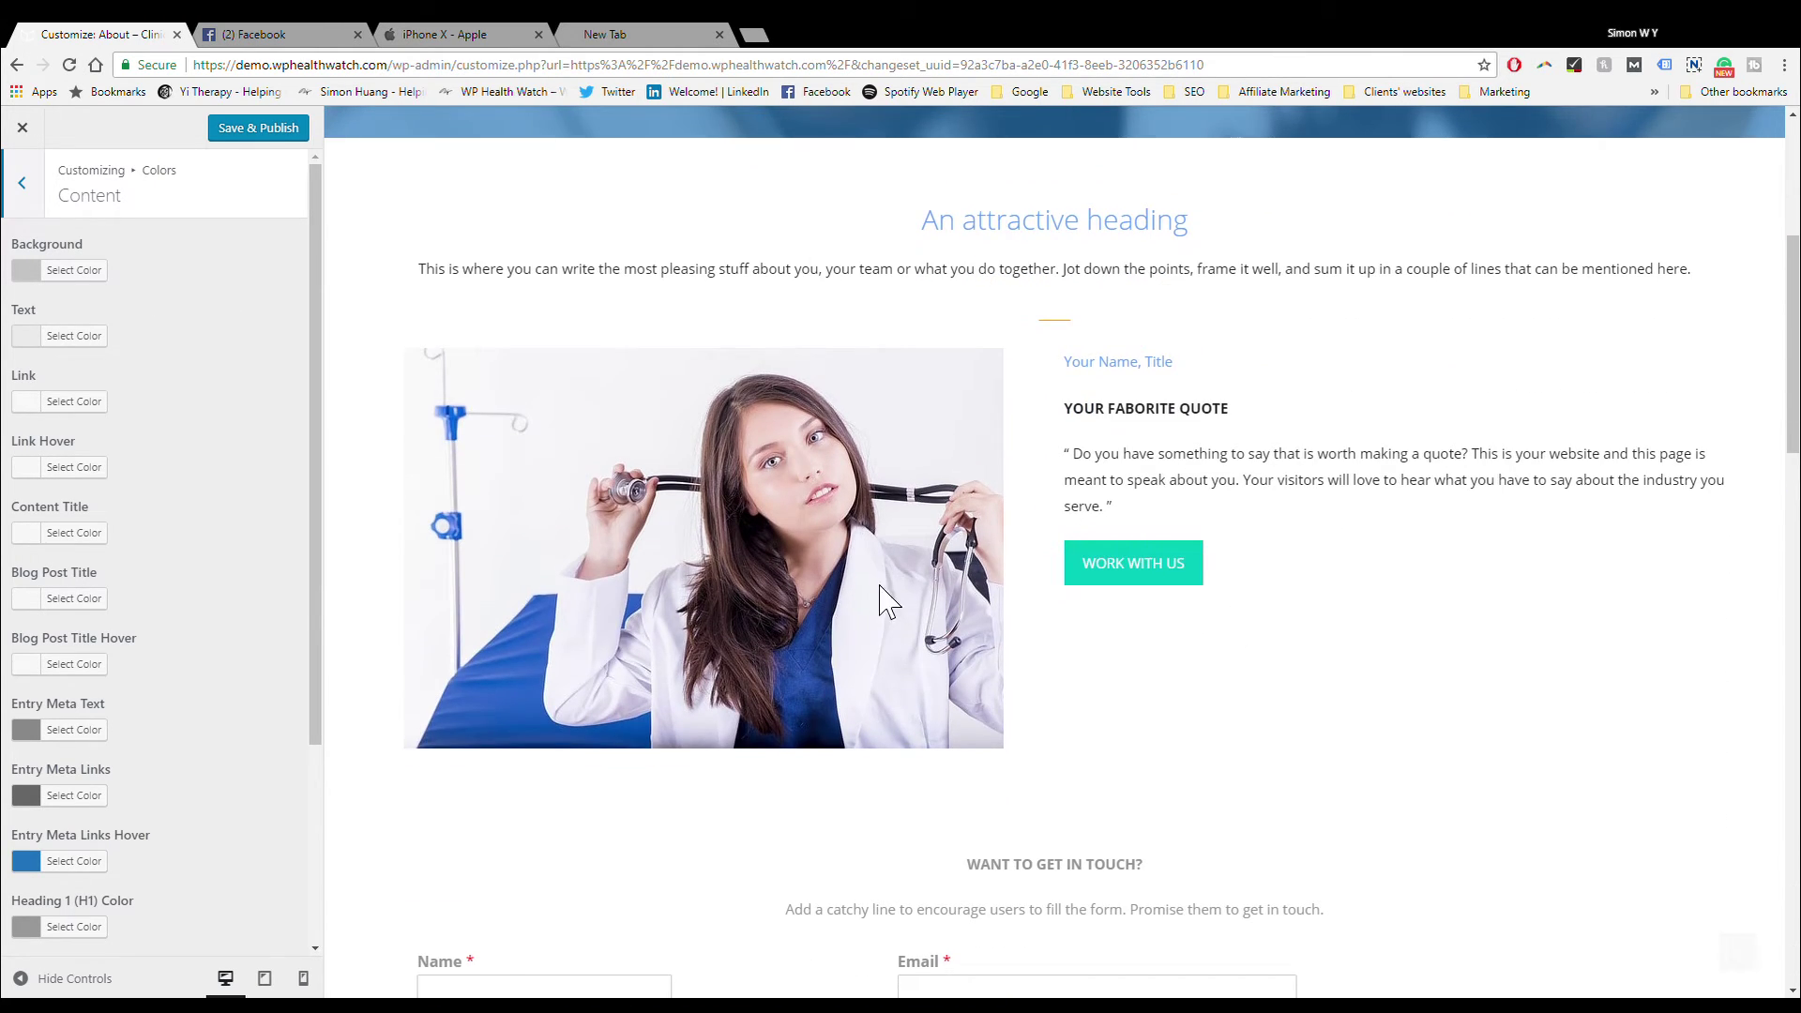
scroll(887, 600, down, 6)
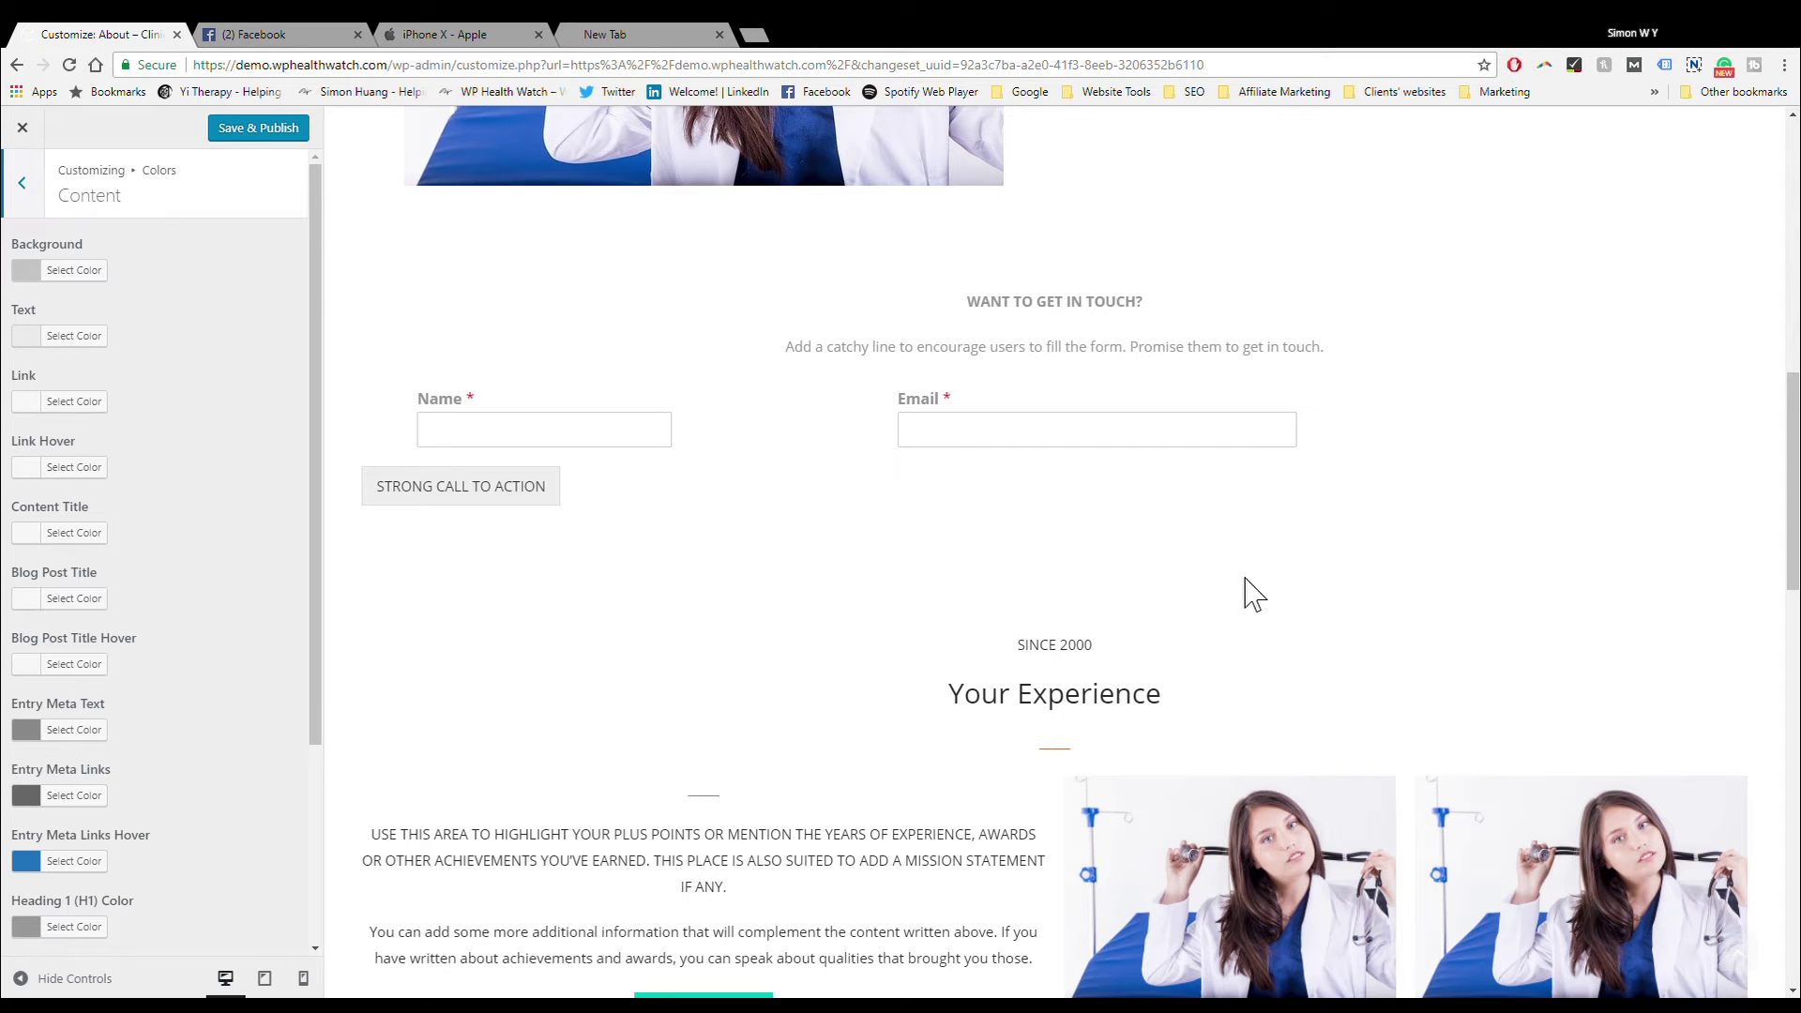
scroll(1252, 592, up, 10)
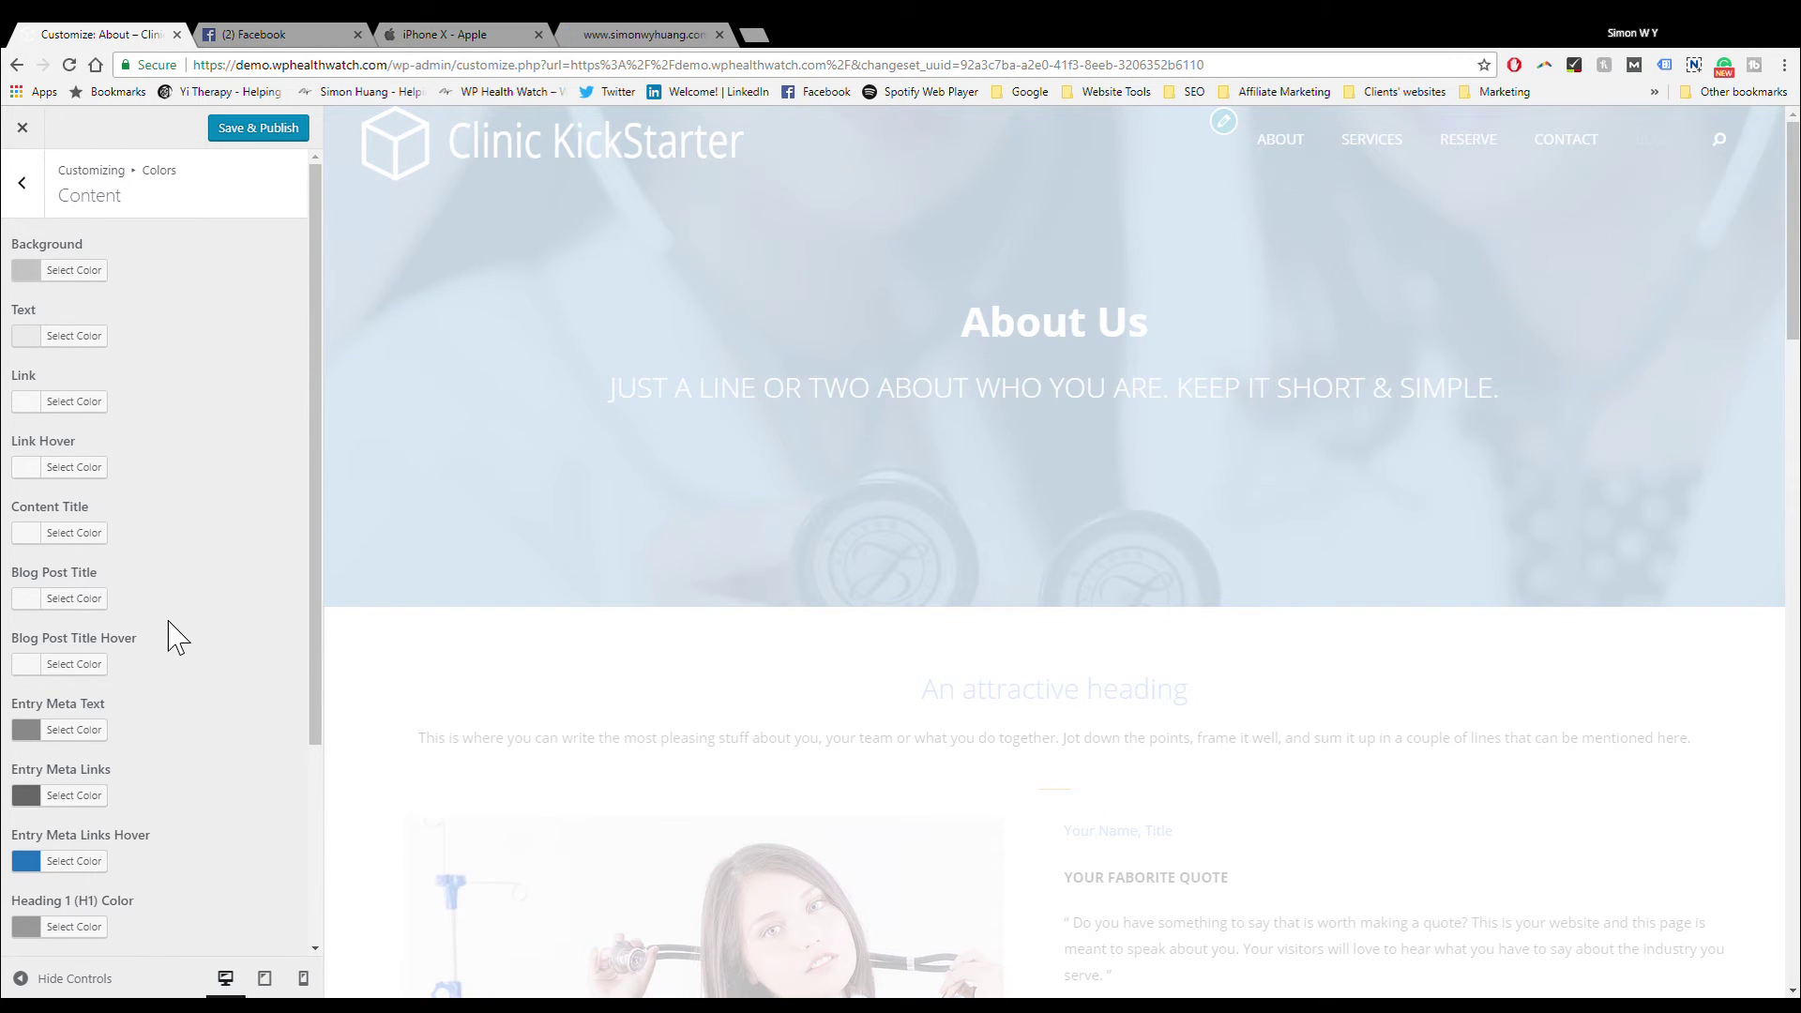
scroll(523, 610, down, 2)
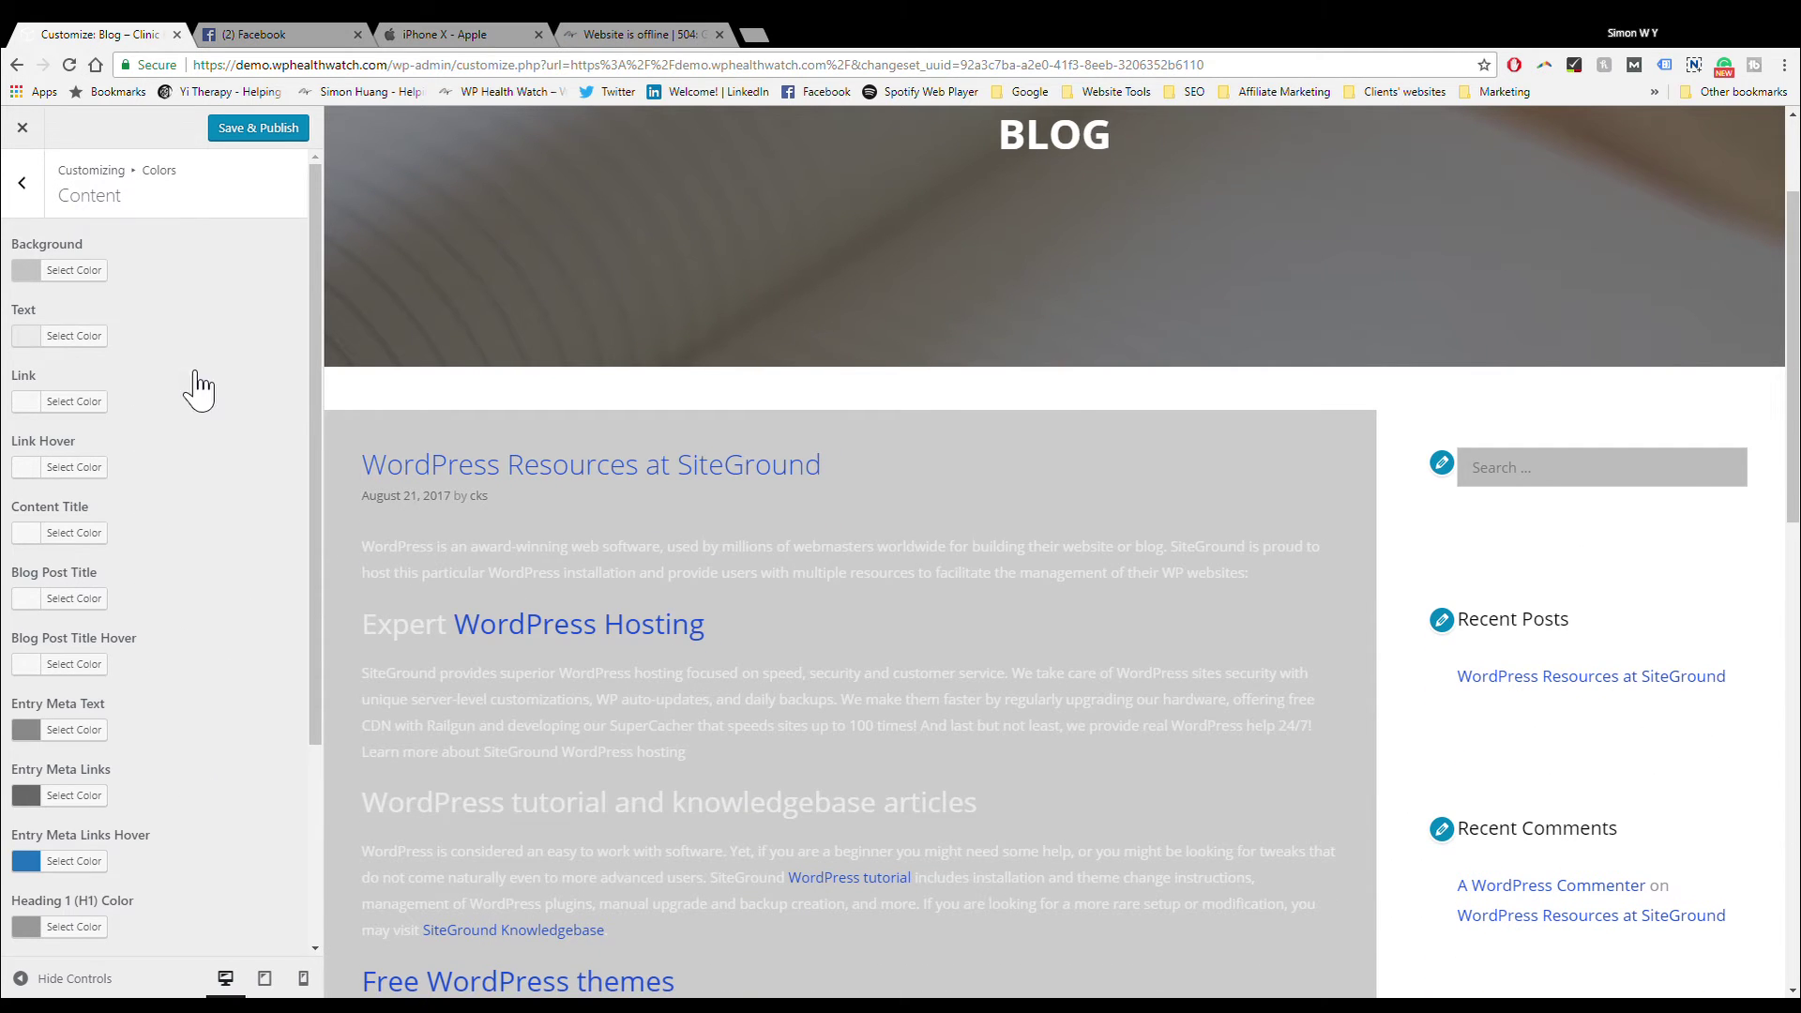
scroll(248, 513, down, 3)
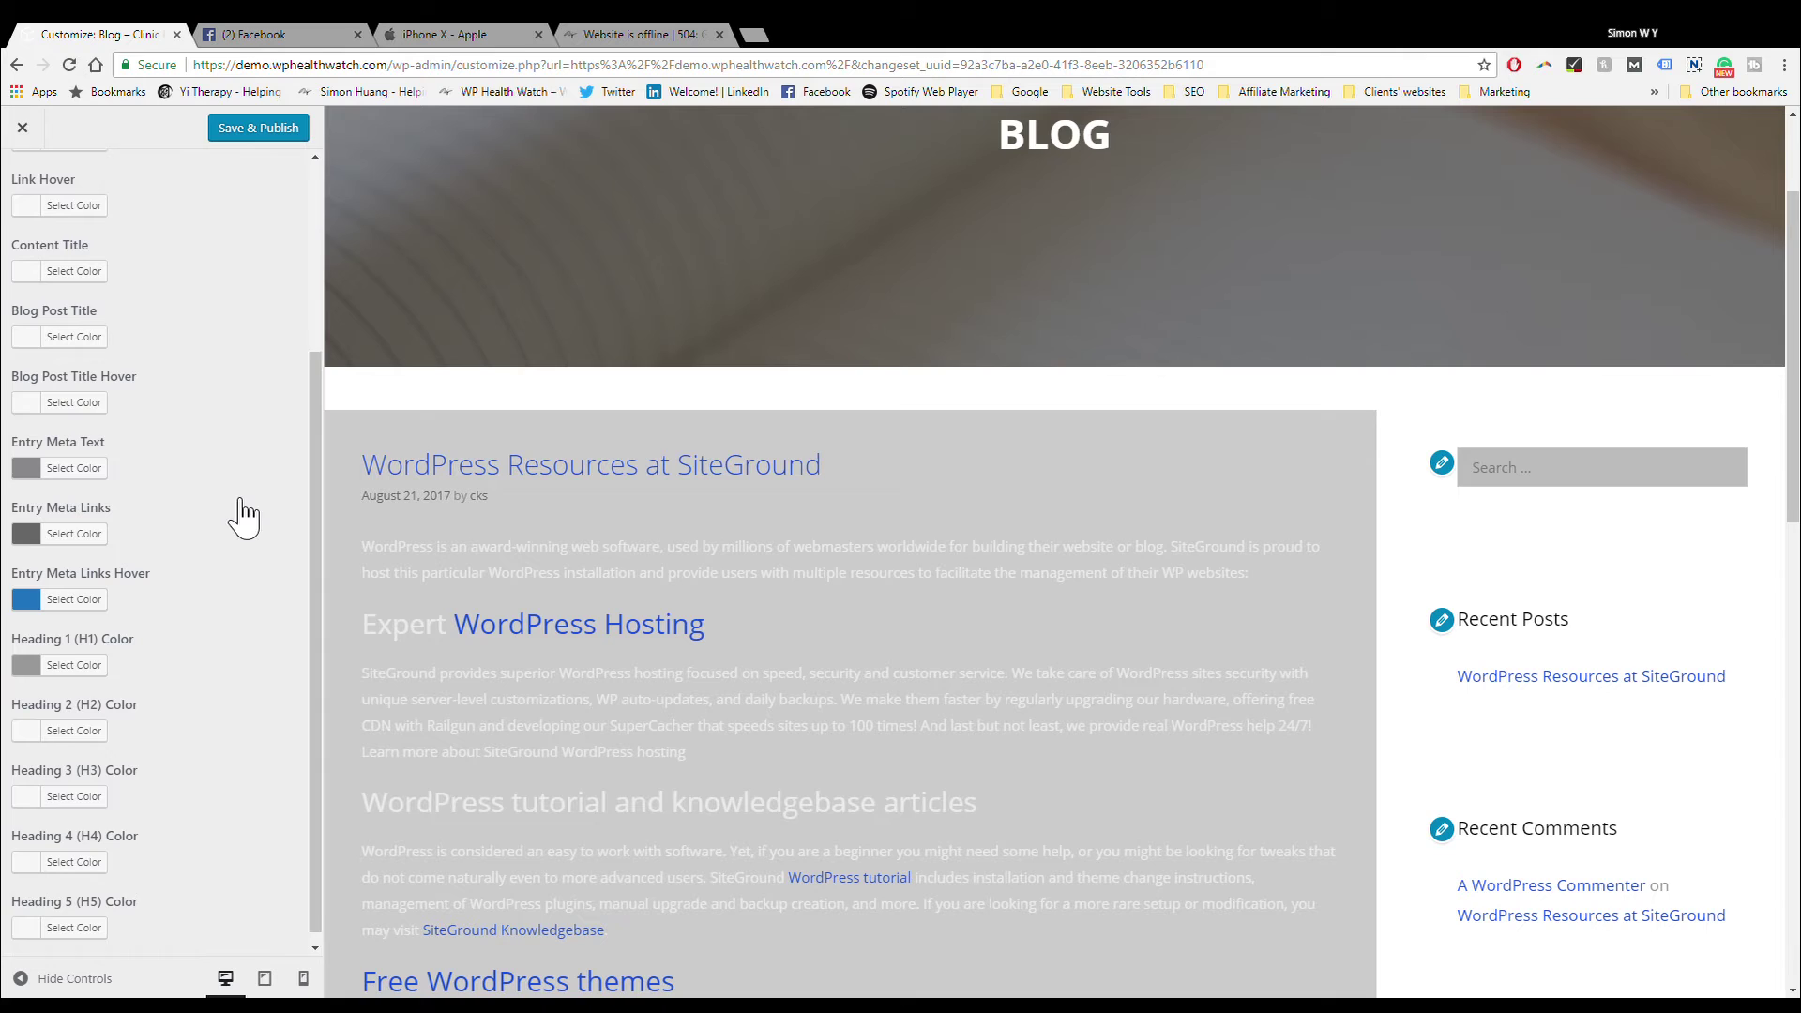
Step: Set the Content section's Entry Meta Links Hover color to bright yellow #e6ff28
click(98, 593)
drag(105, 657, 60, 612)
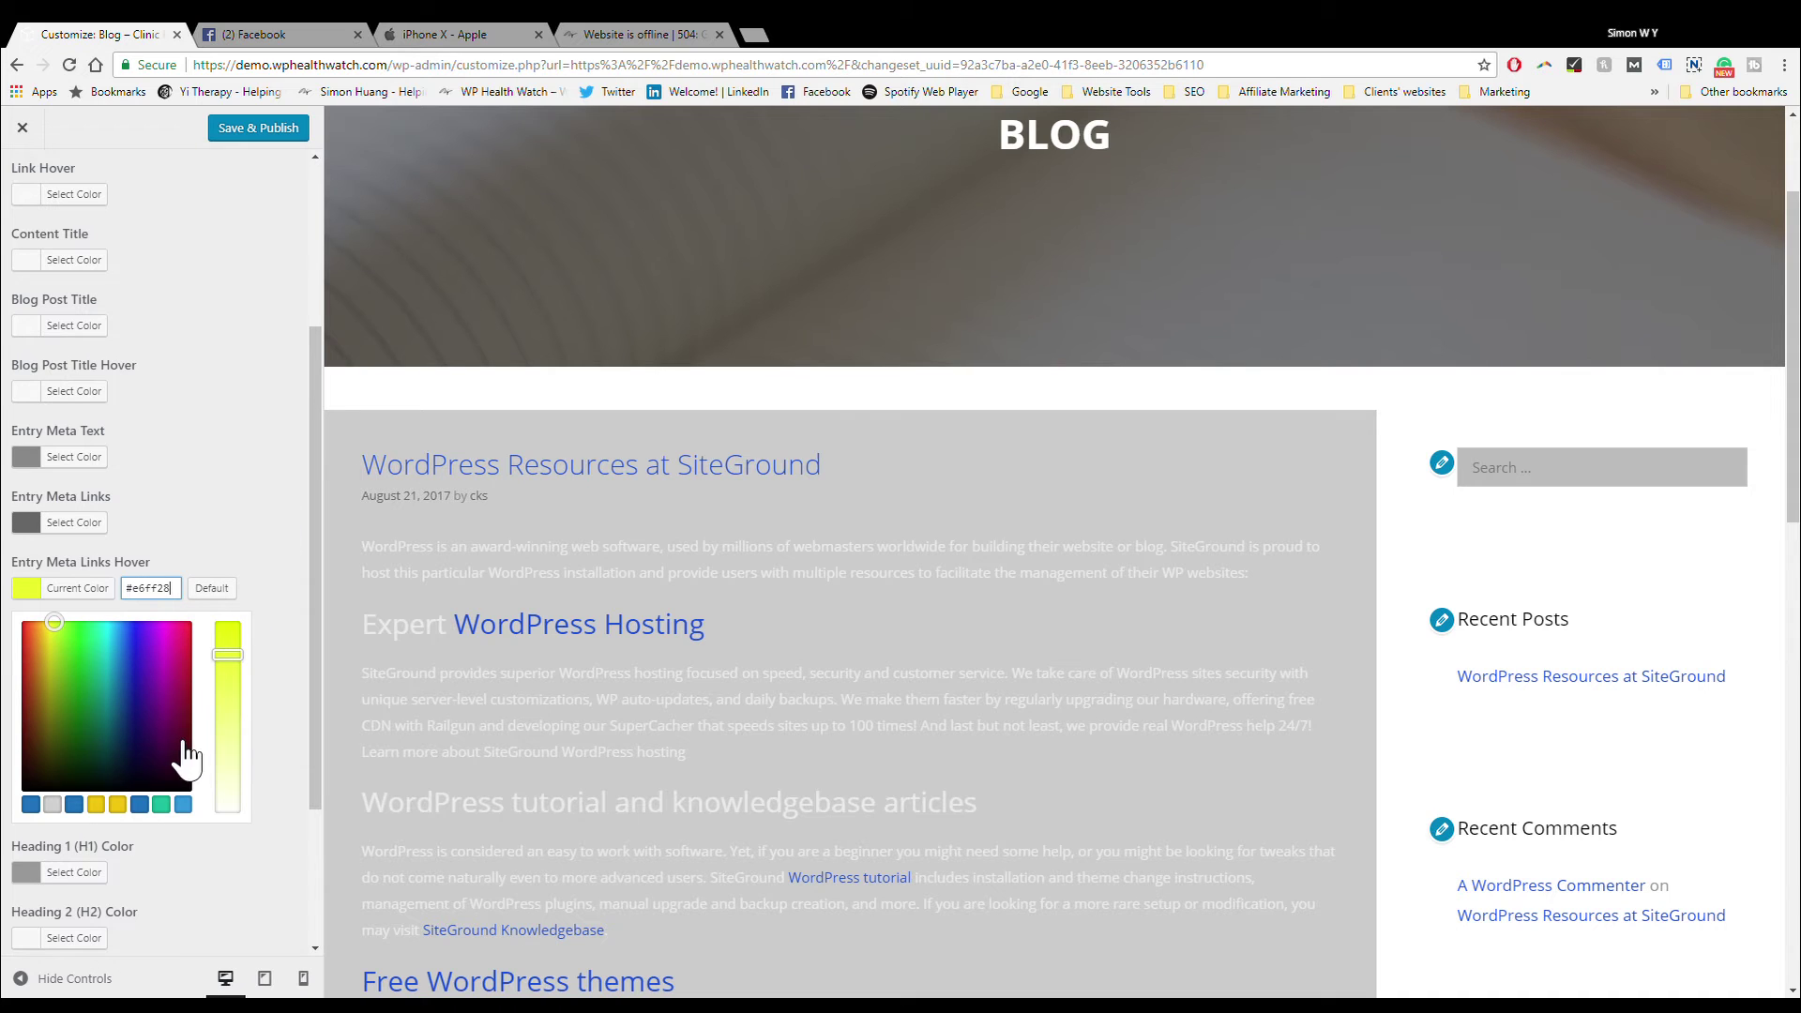
click(210, 466)
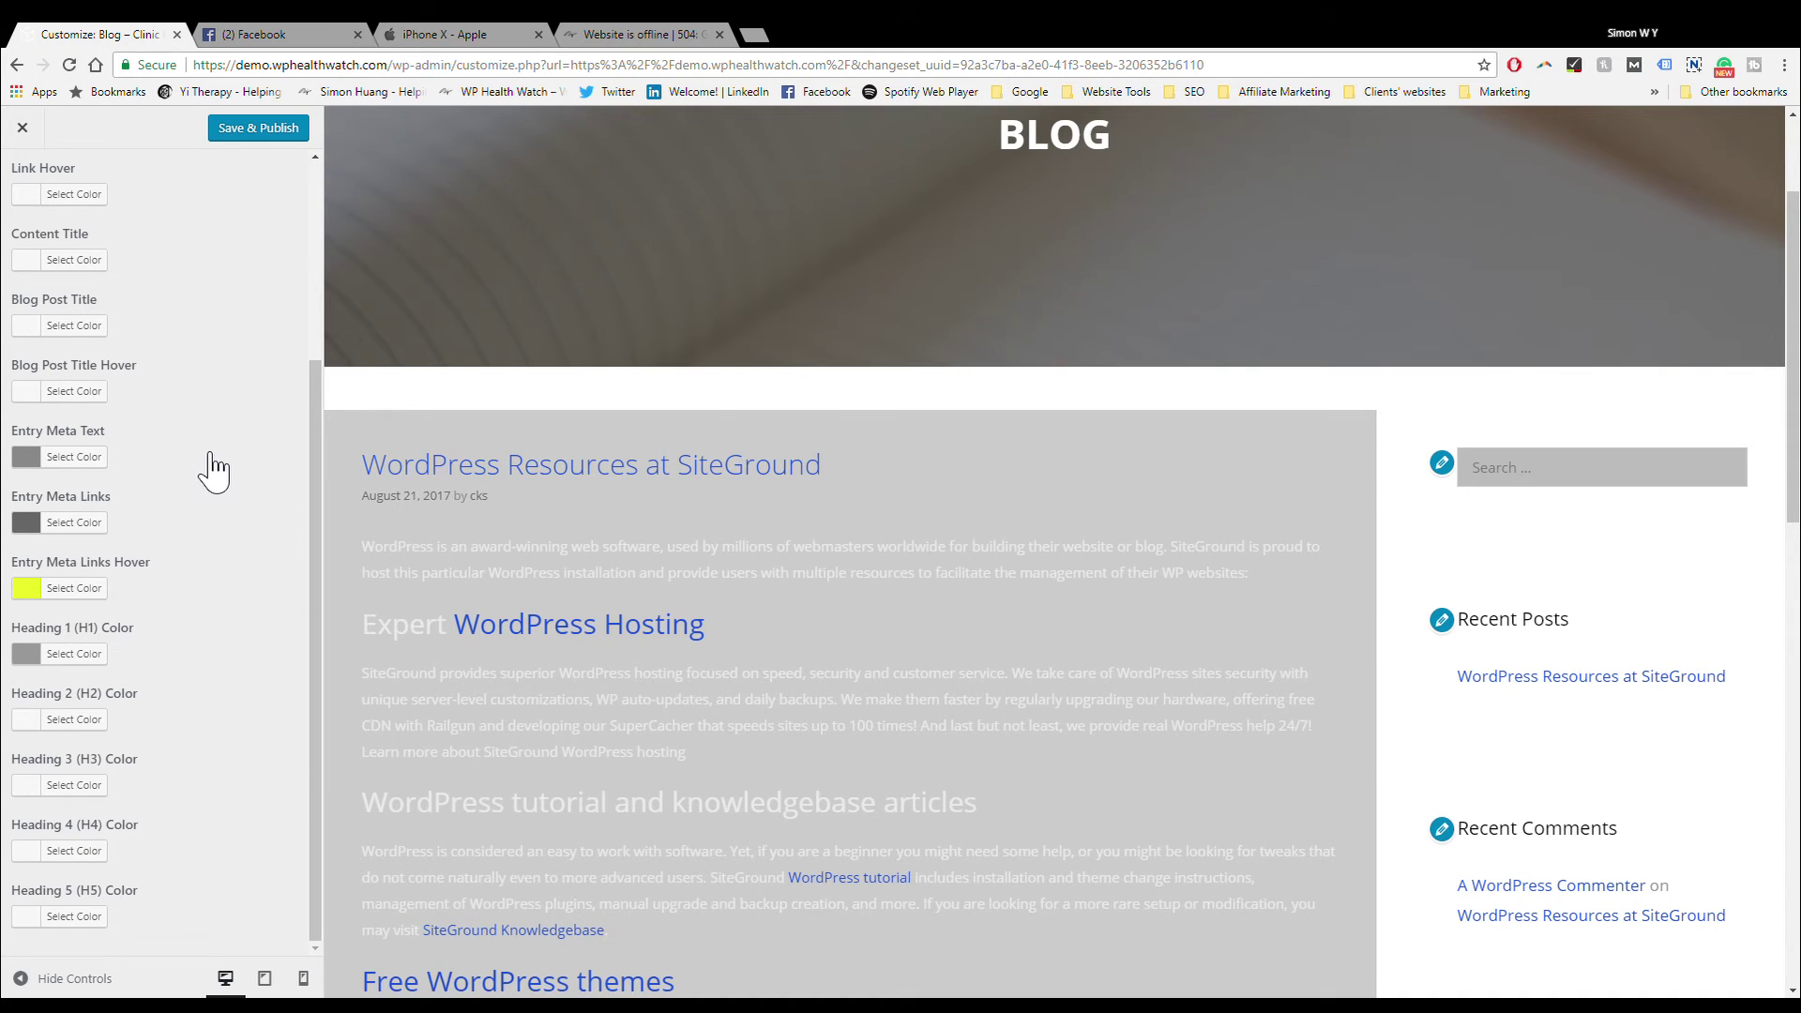
click(94, 590)
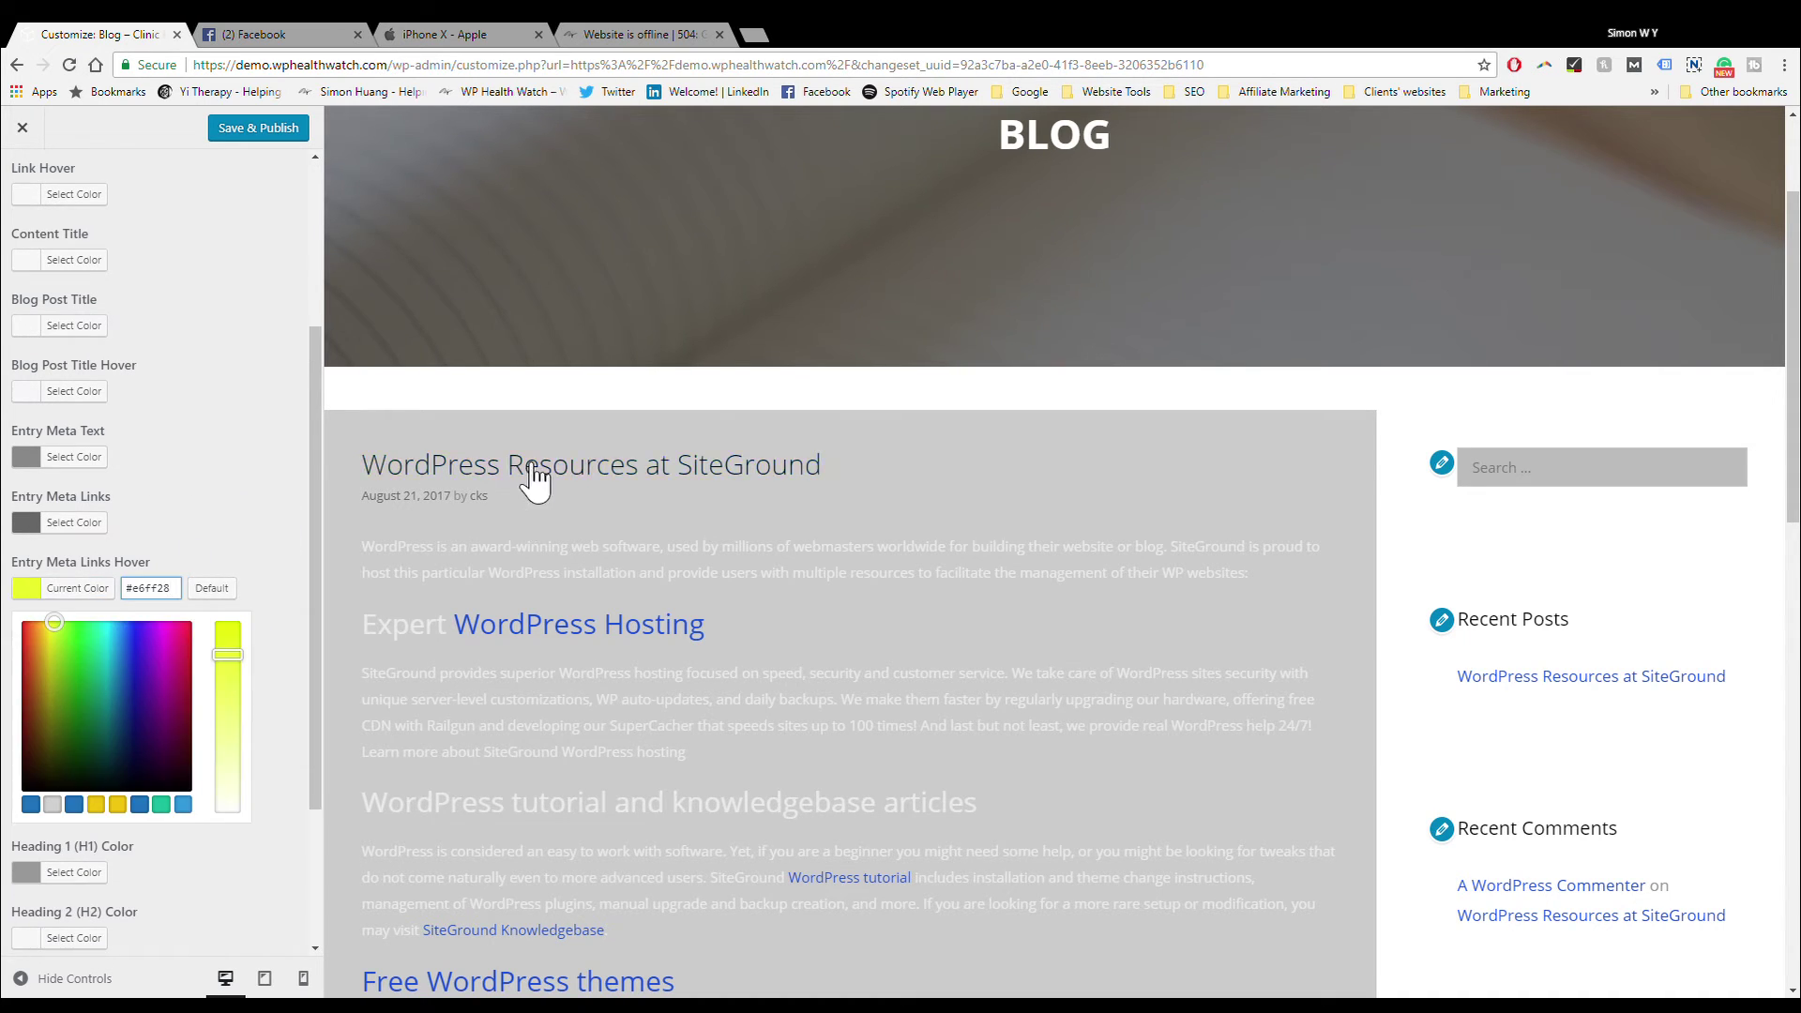
click(200, 437)
Step: Set the Content Title color to light gray and return to the color sections
scroll(200, 436, up, 3)
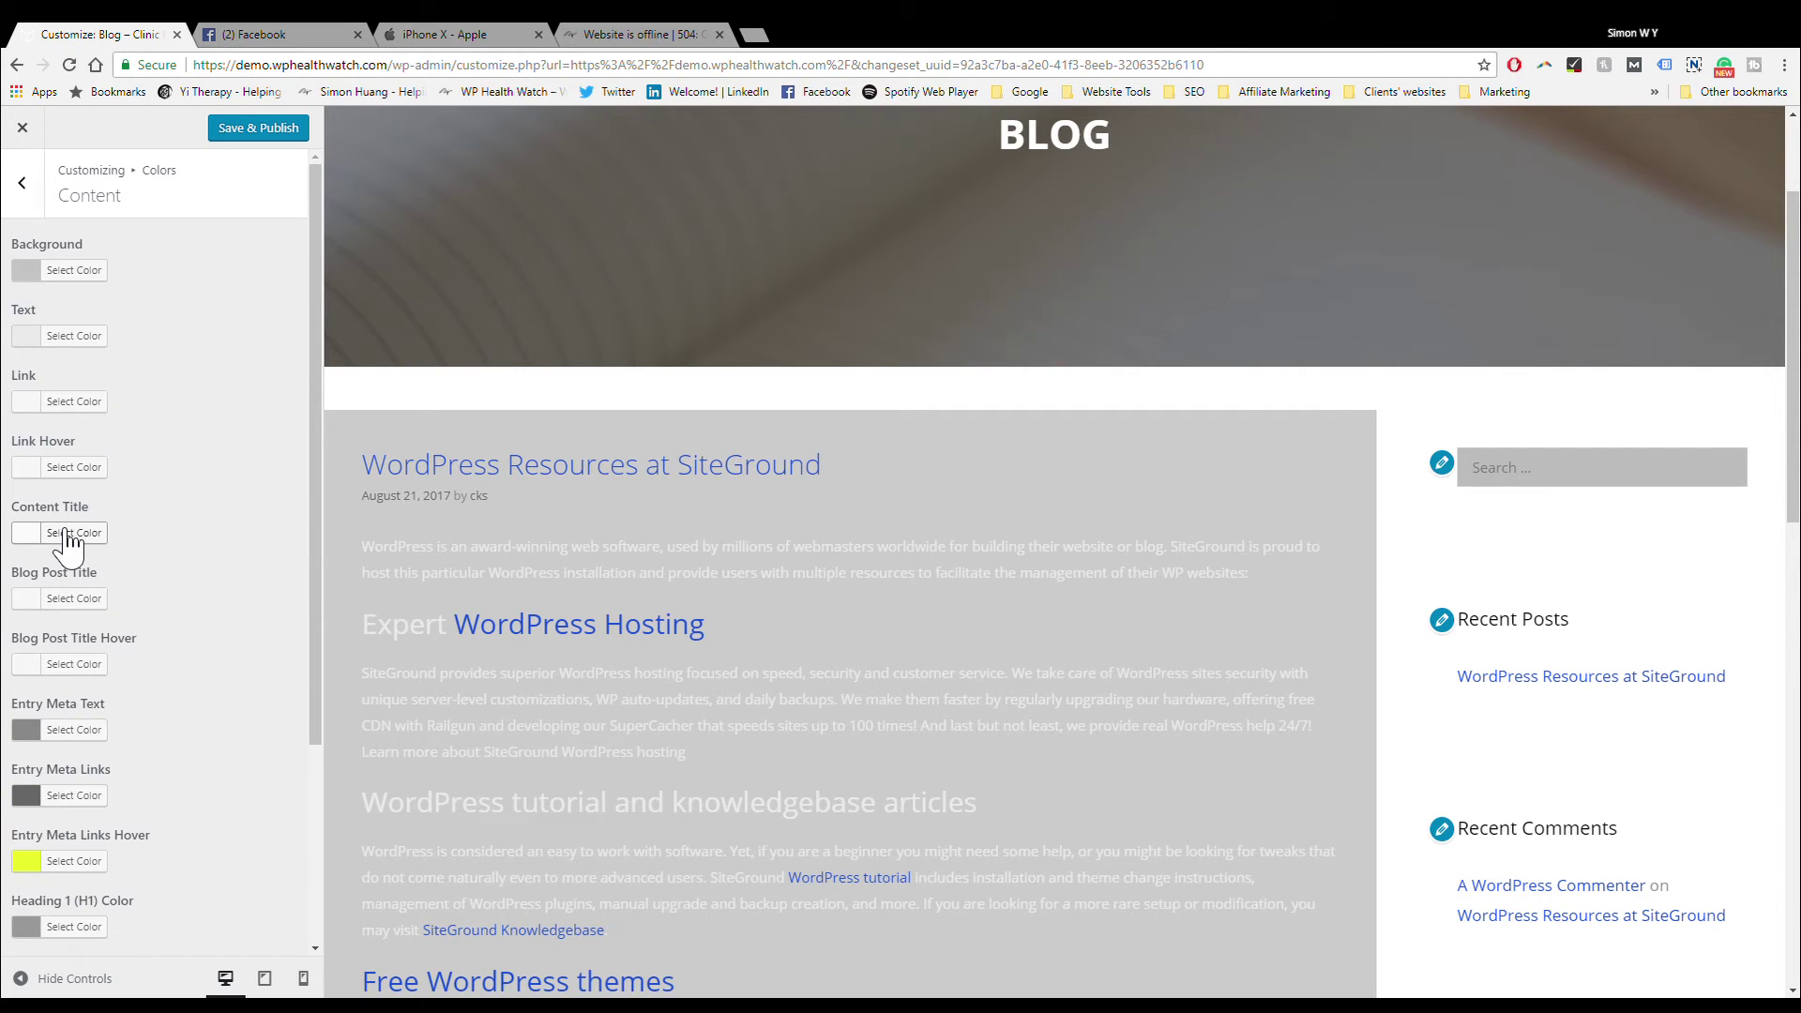
click(67, 533)
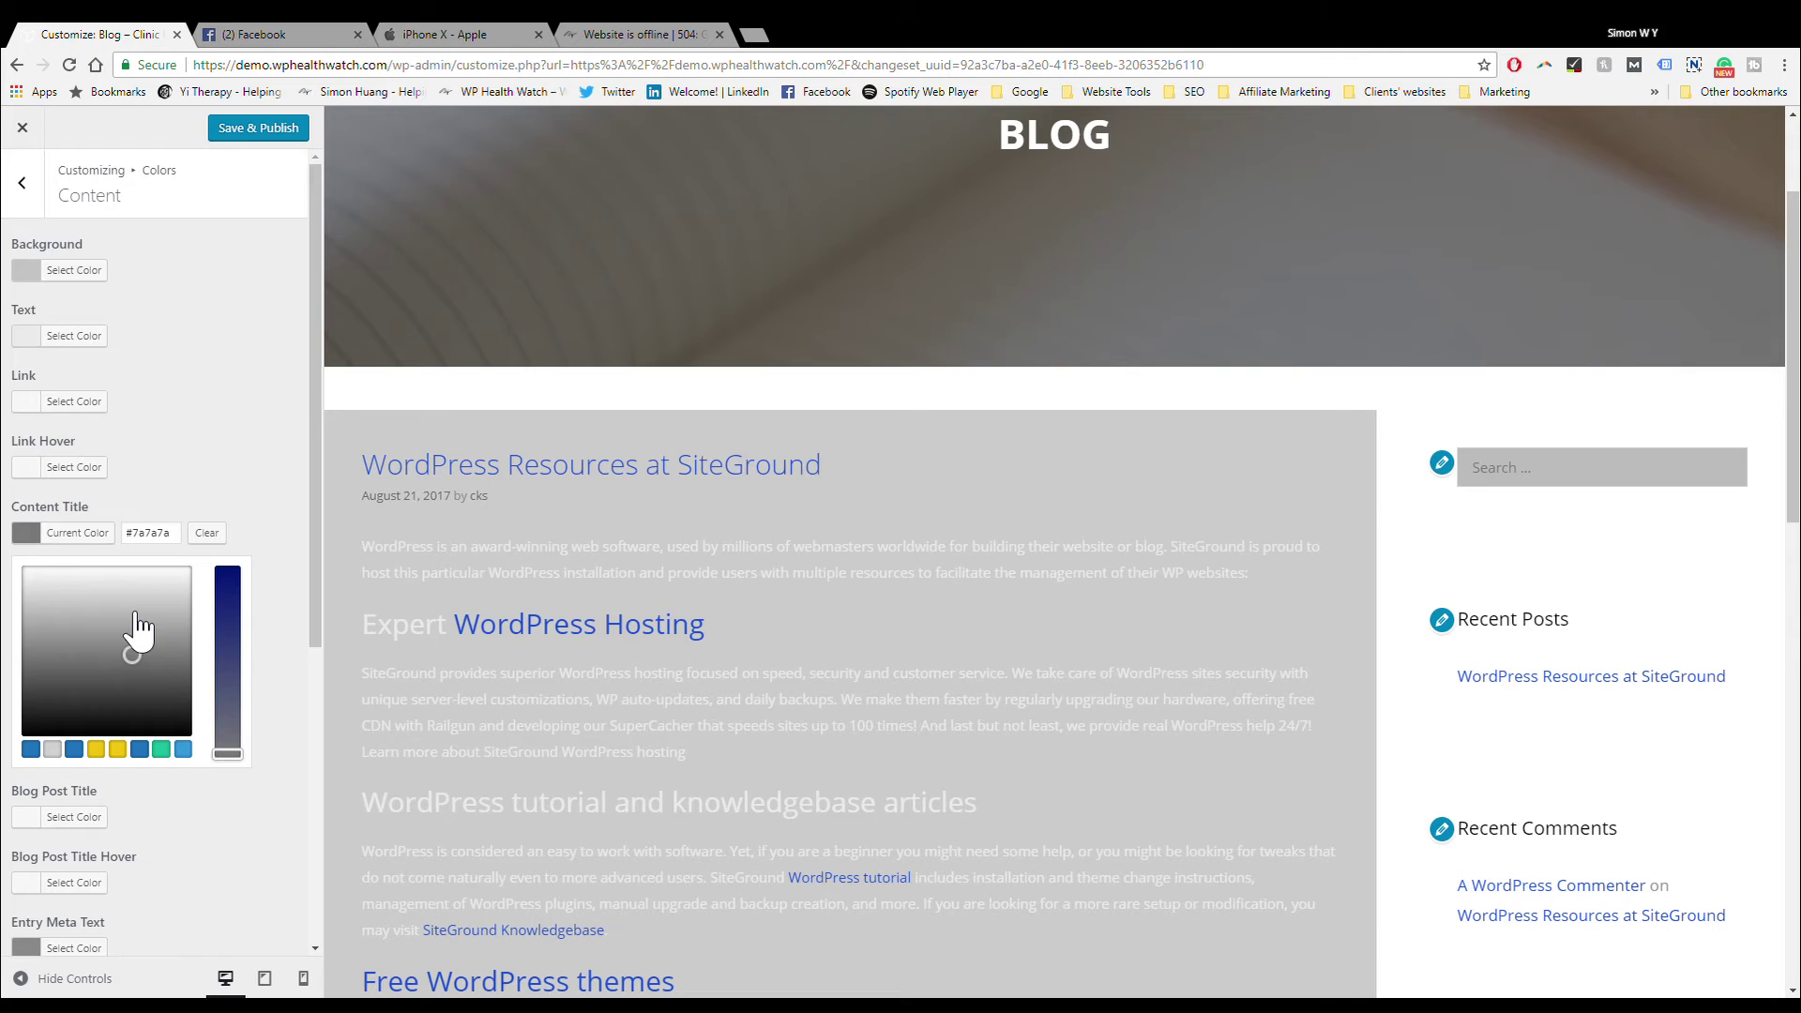
click(101, 403)
click(284, 377)
scroll(289, 394, down, 3)
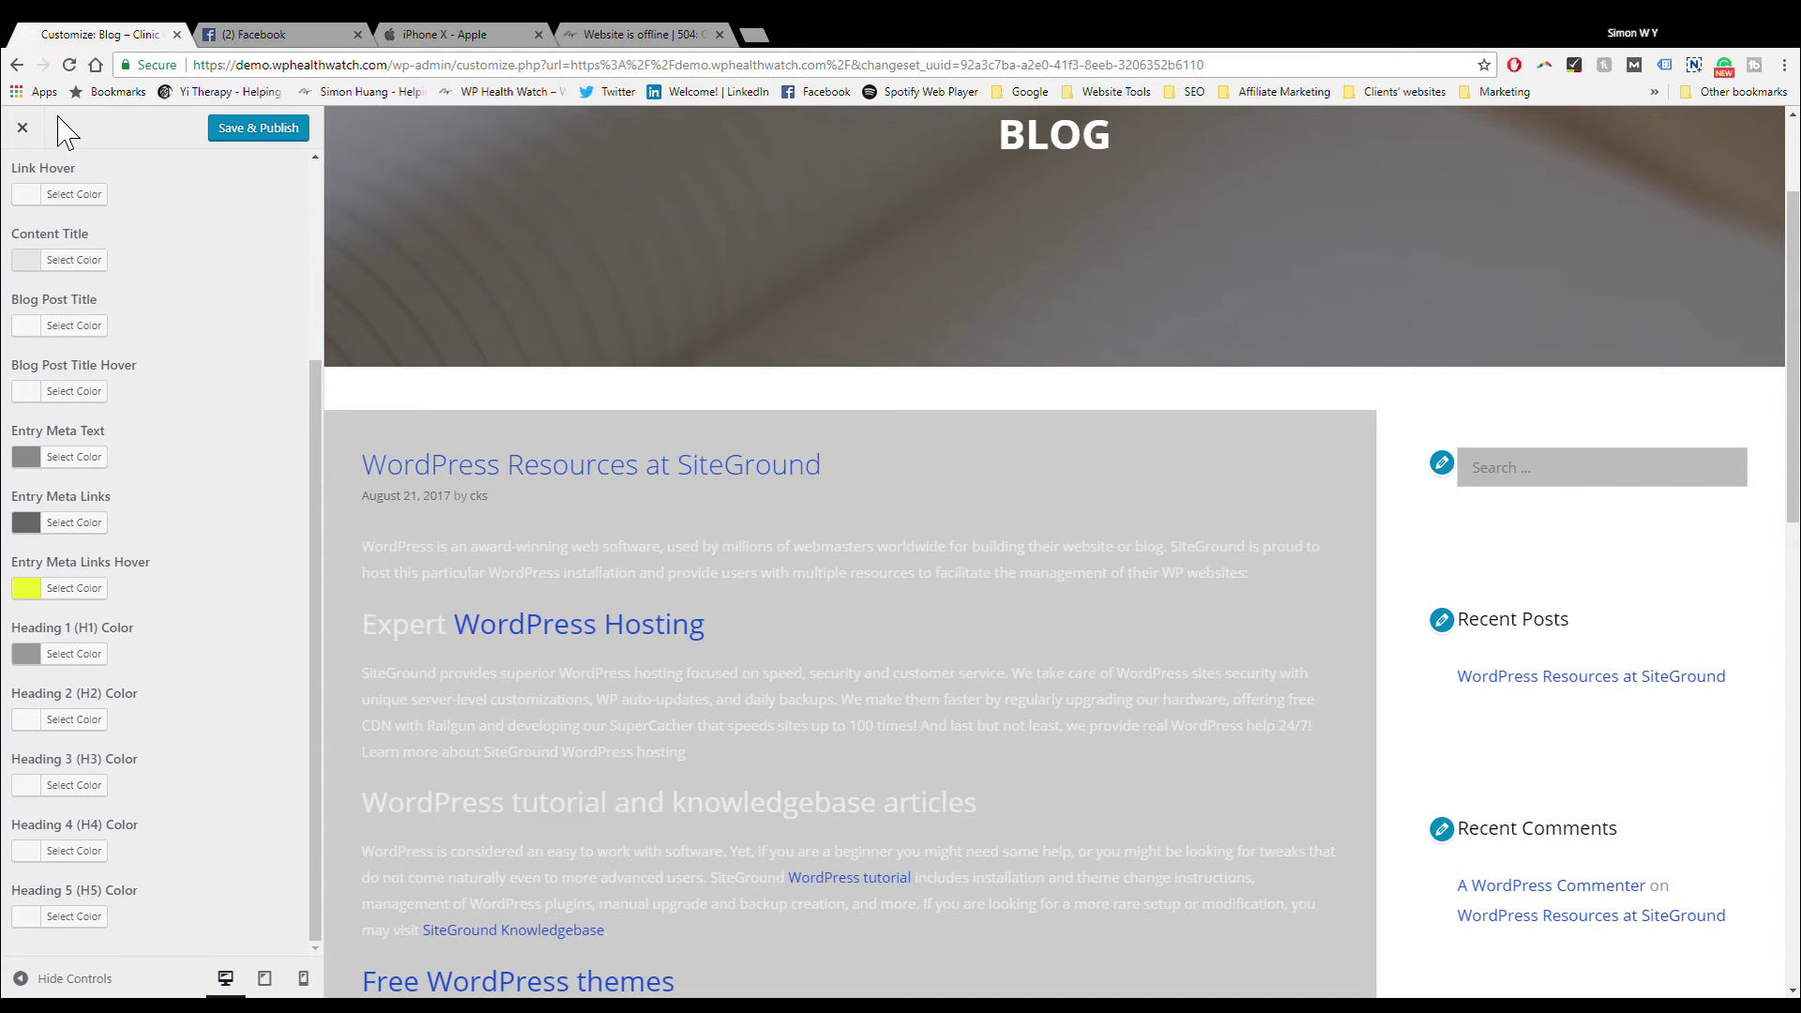
scroll(53, 225, up, 5)
click(21, 182)
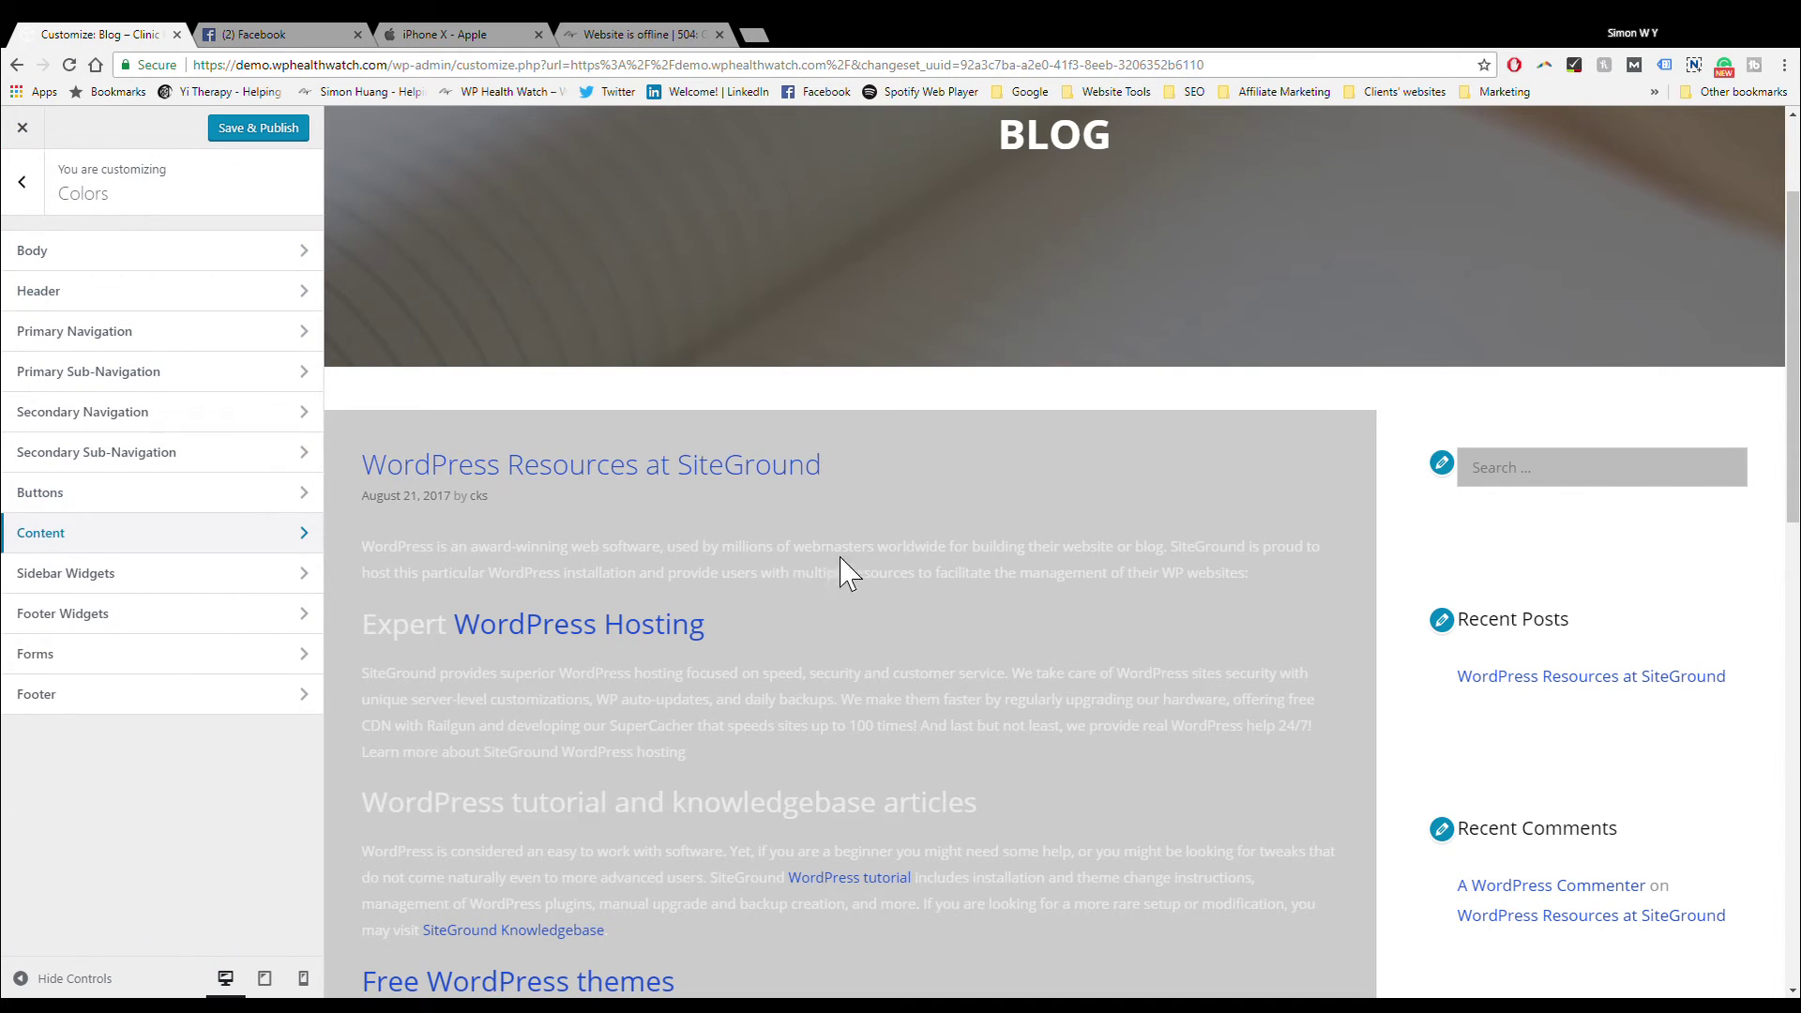
Step: Set the Sidebar Widgets background color to light gray #c9c9c9
click(284, 591)
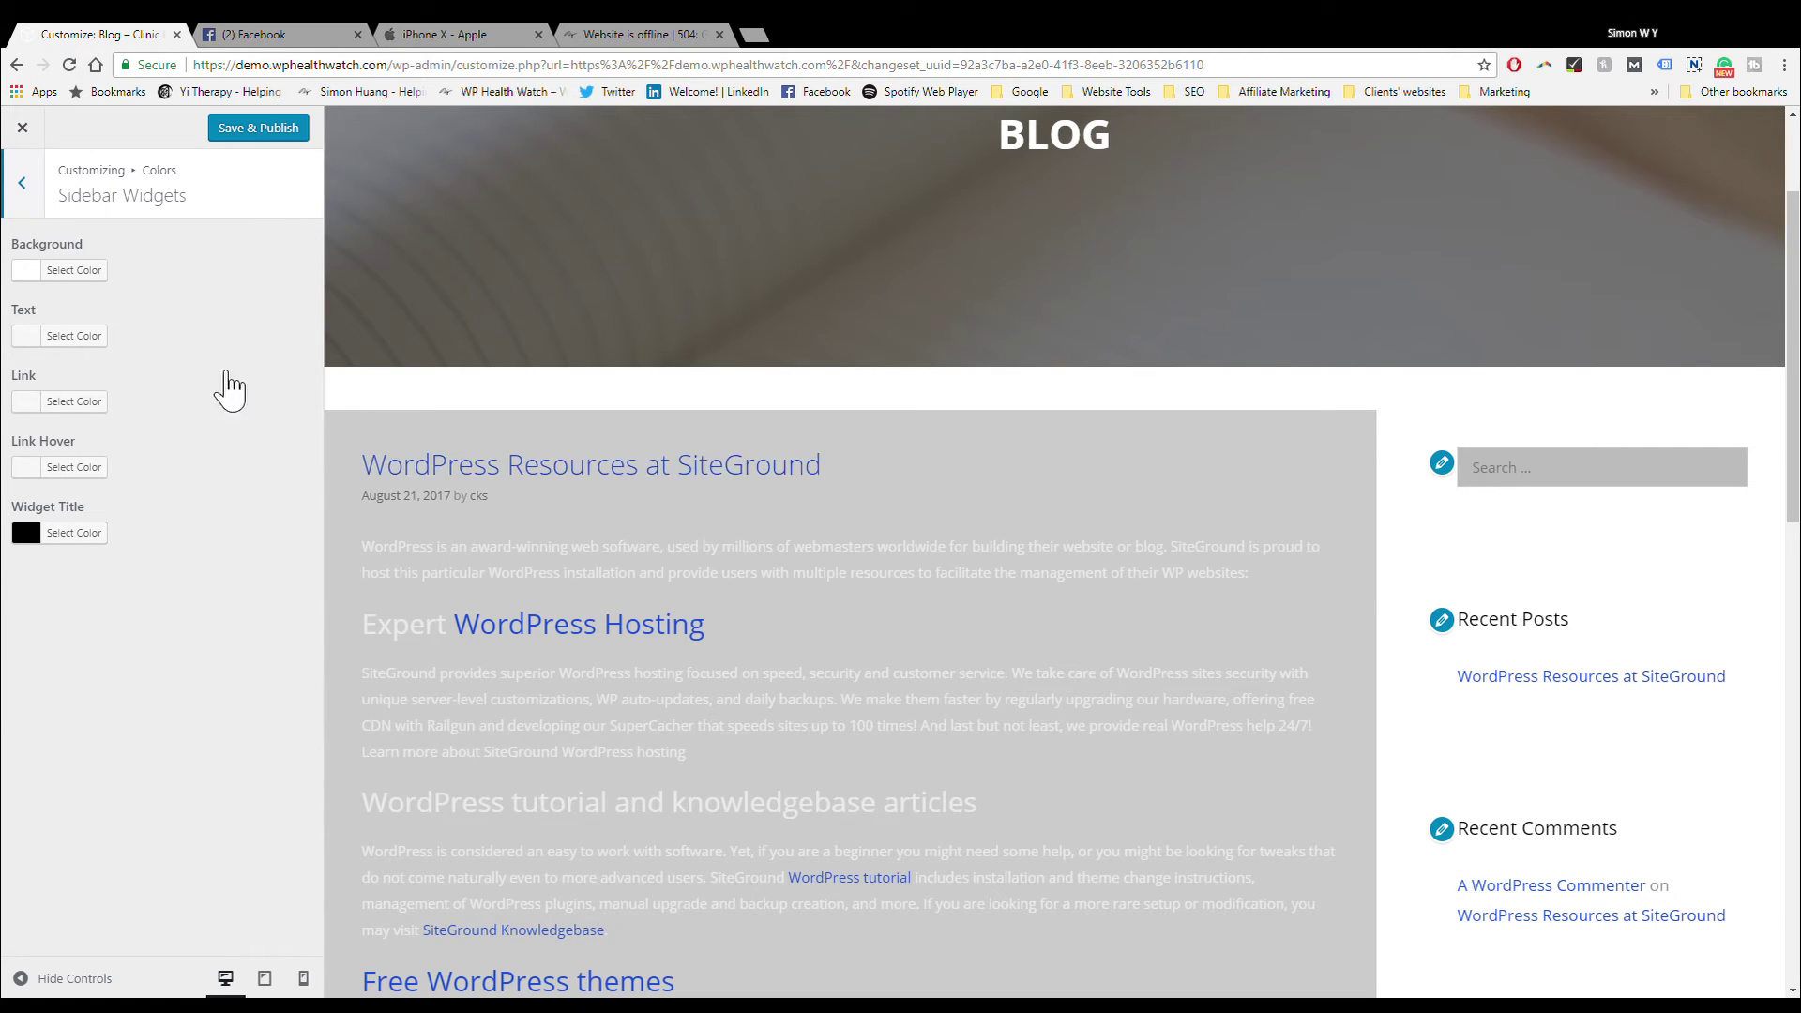
click(73, 270)
drag(94, 356, 66, 339)
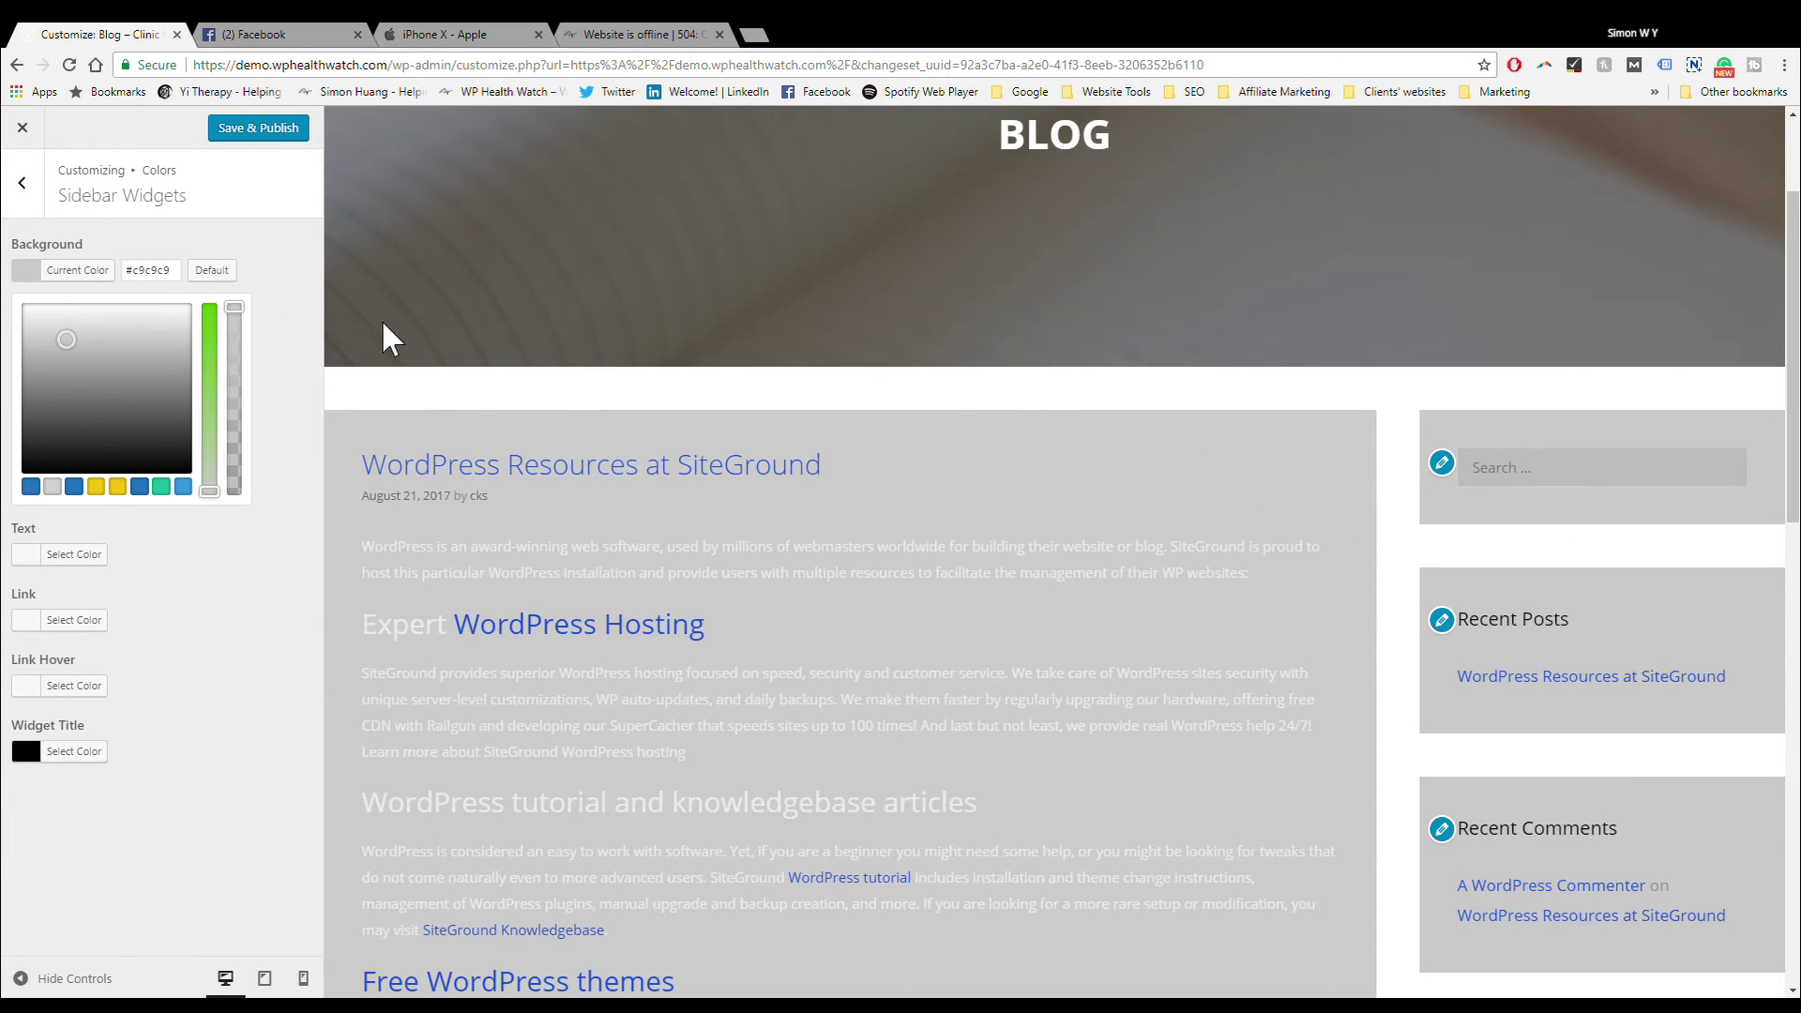
click(293, 347)
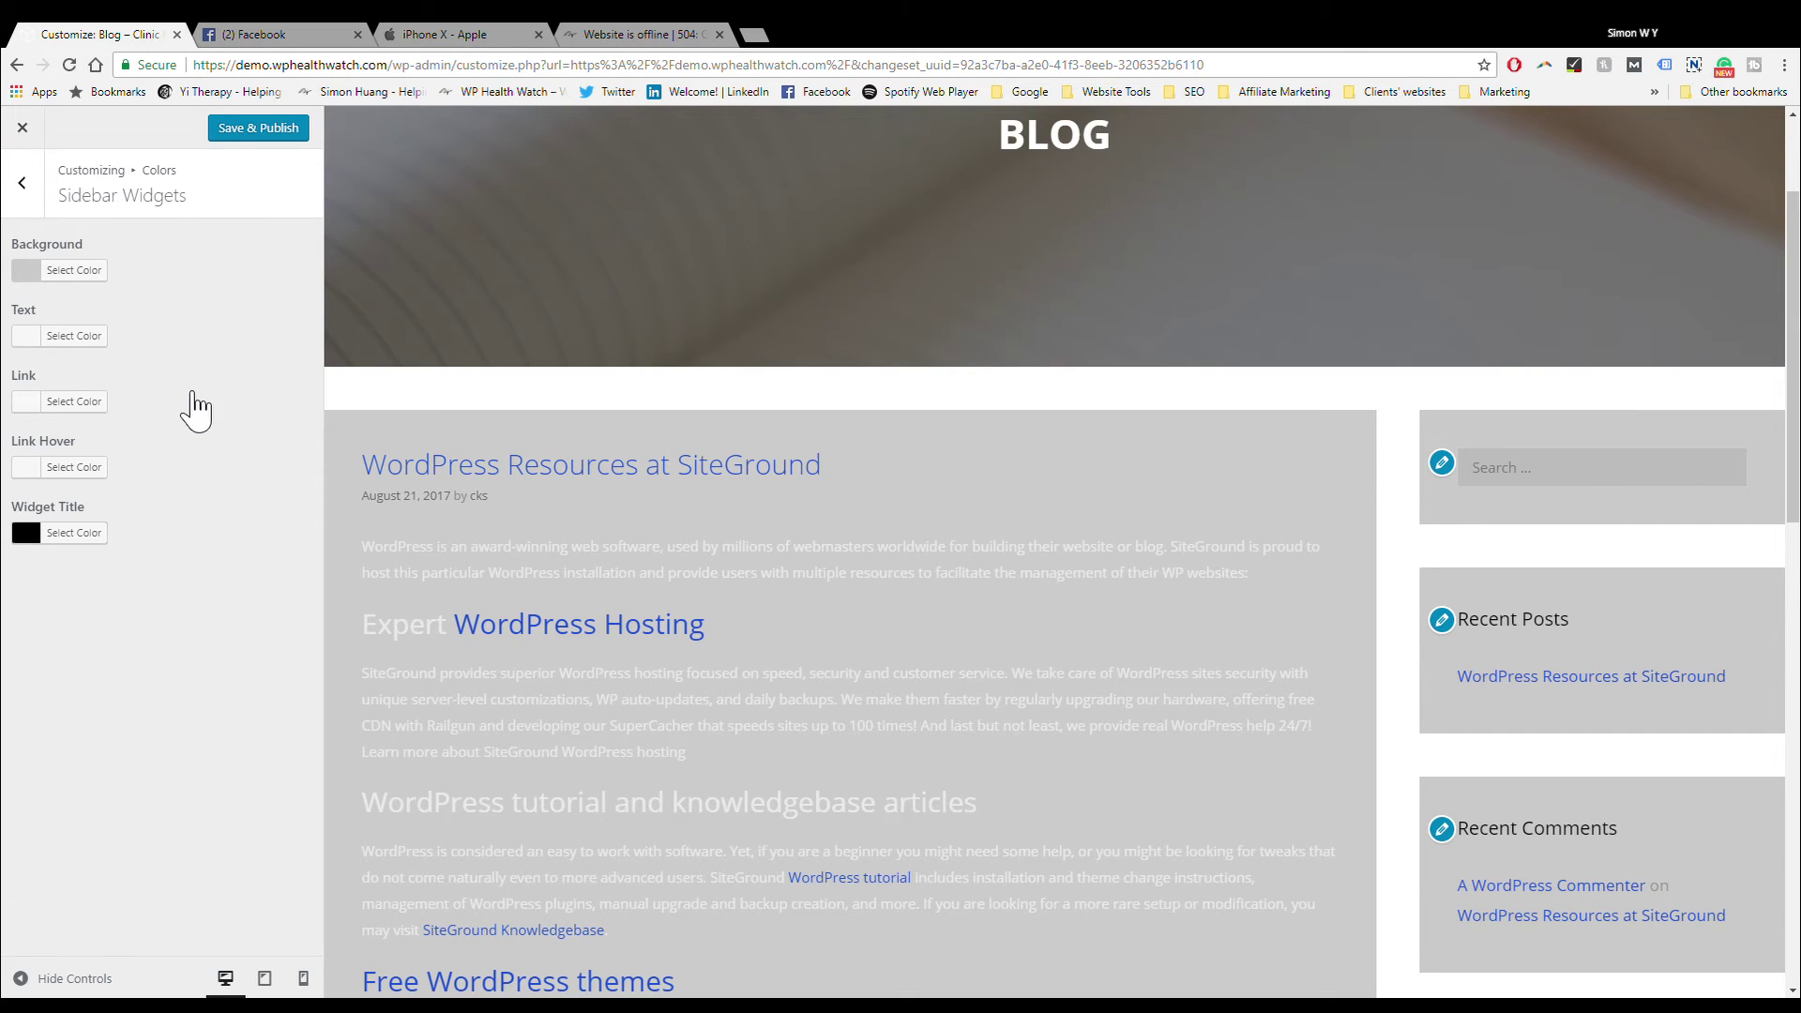
Step: Set the Sidebar Widgets text color to white #ffffff
click(100, 341)
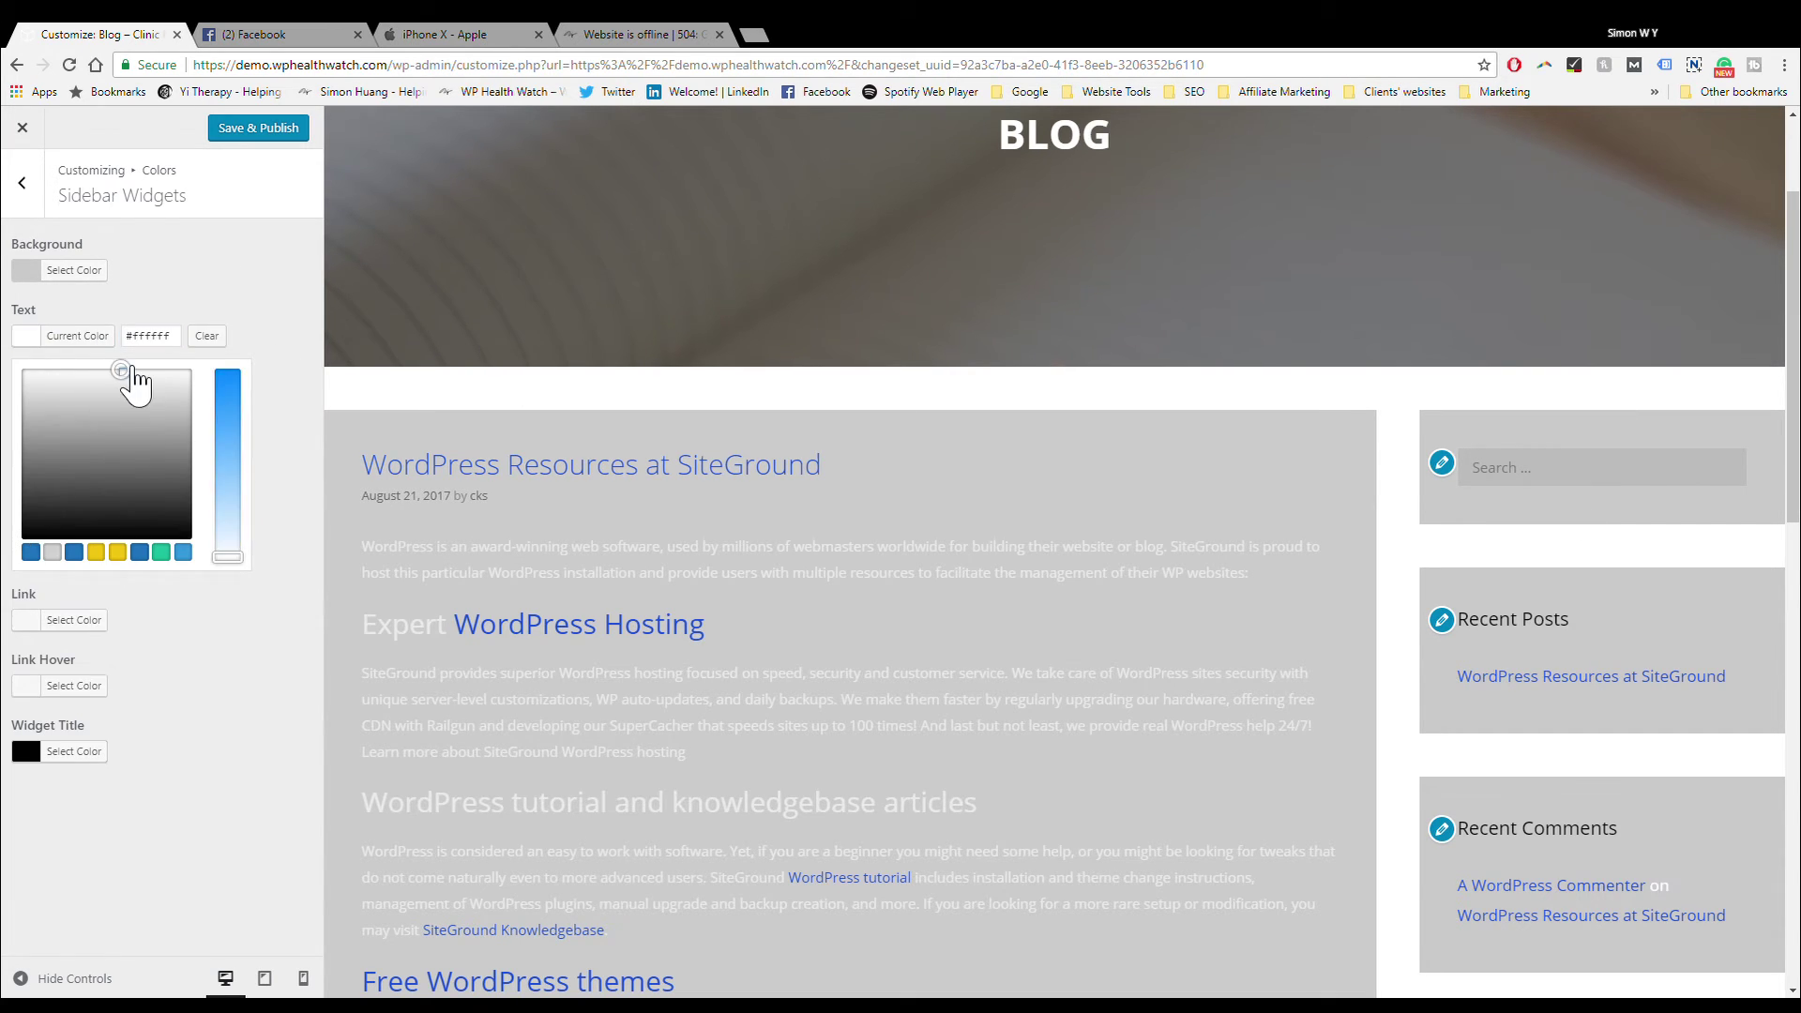
drag(47, 407, 33, 369)
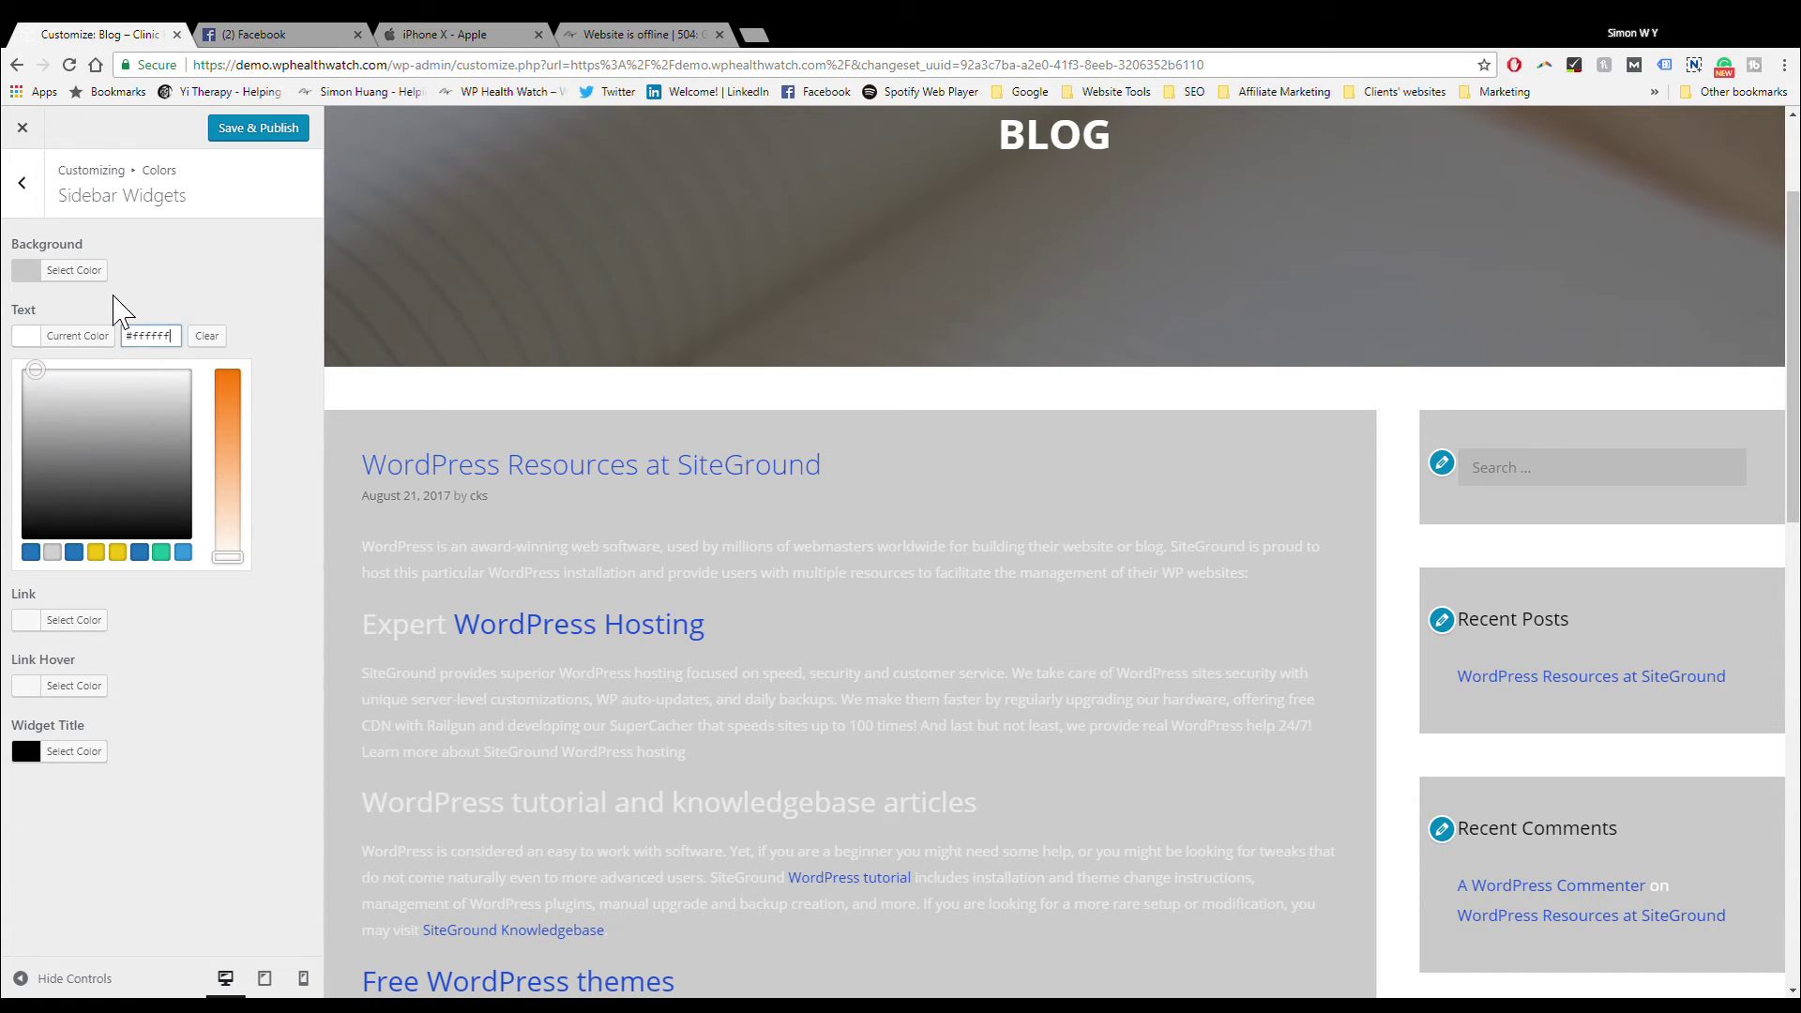
click(114, 297)
Step: Set the Sidebar Widgets title color to white #ffffff and return to the color sections
click(74, 533)
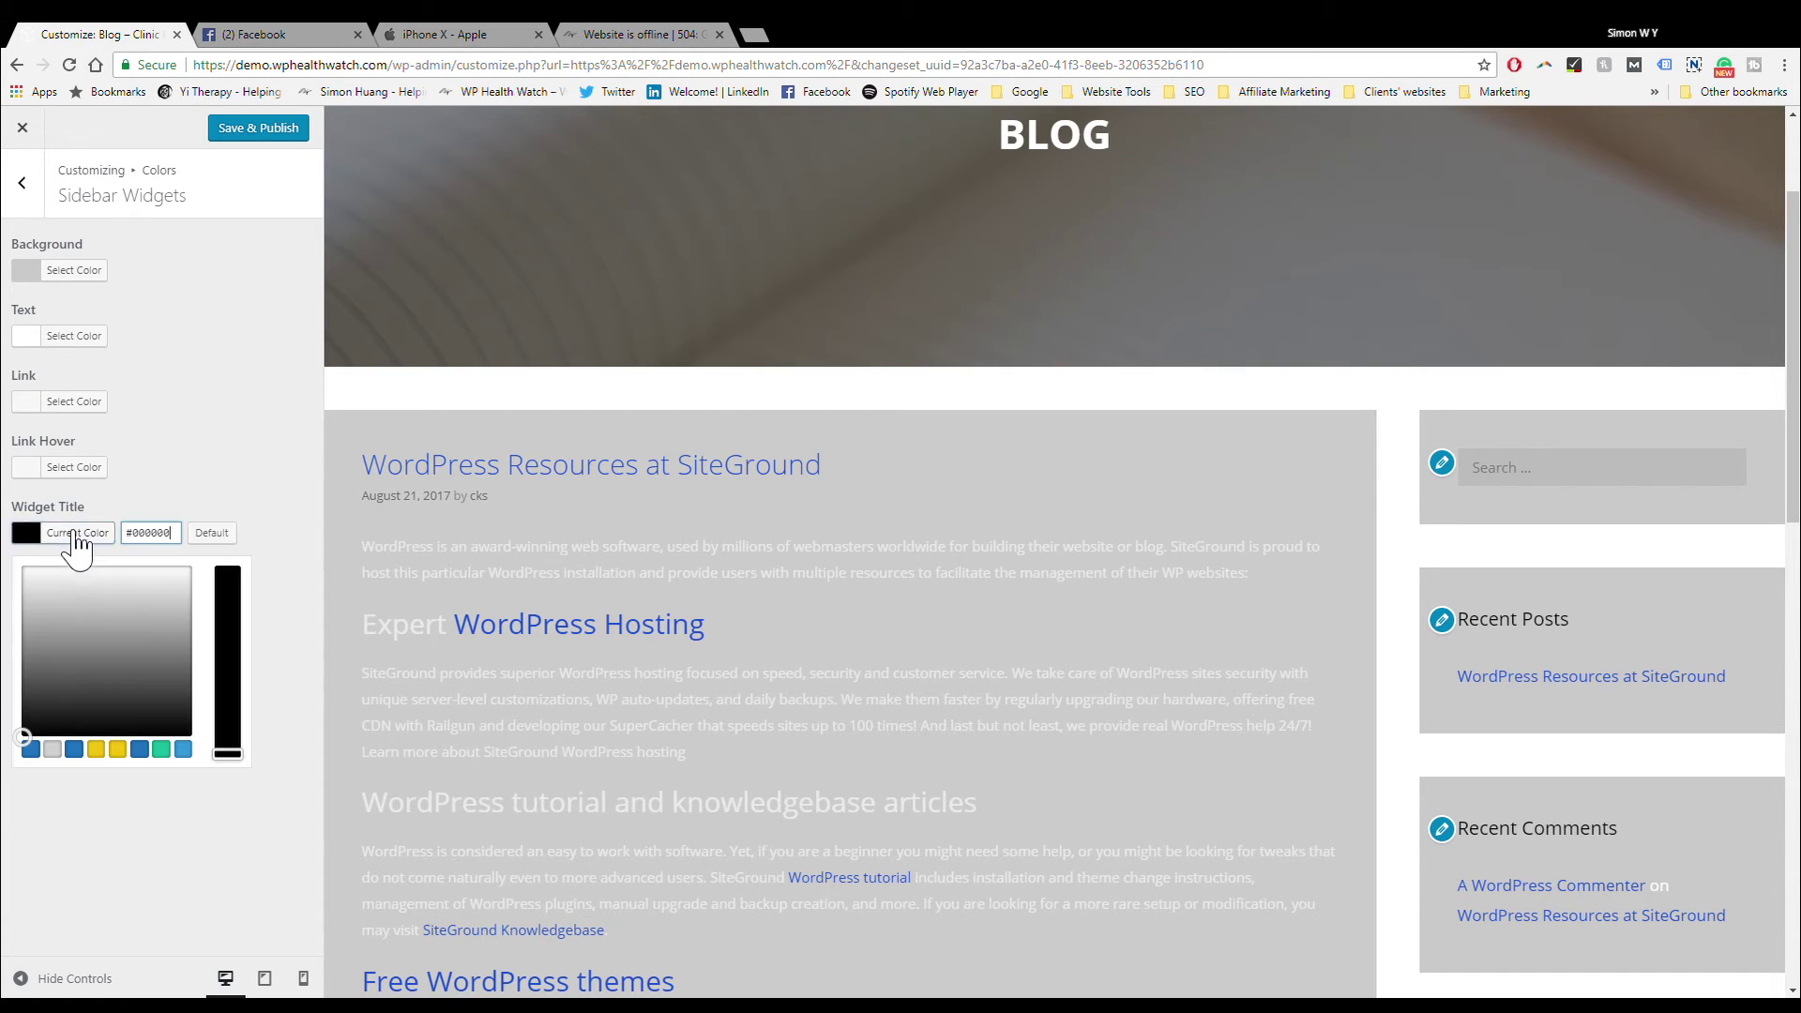
click(76, 594)
drag(100, 631, 22, 566)
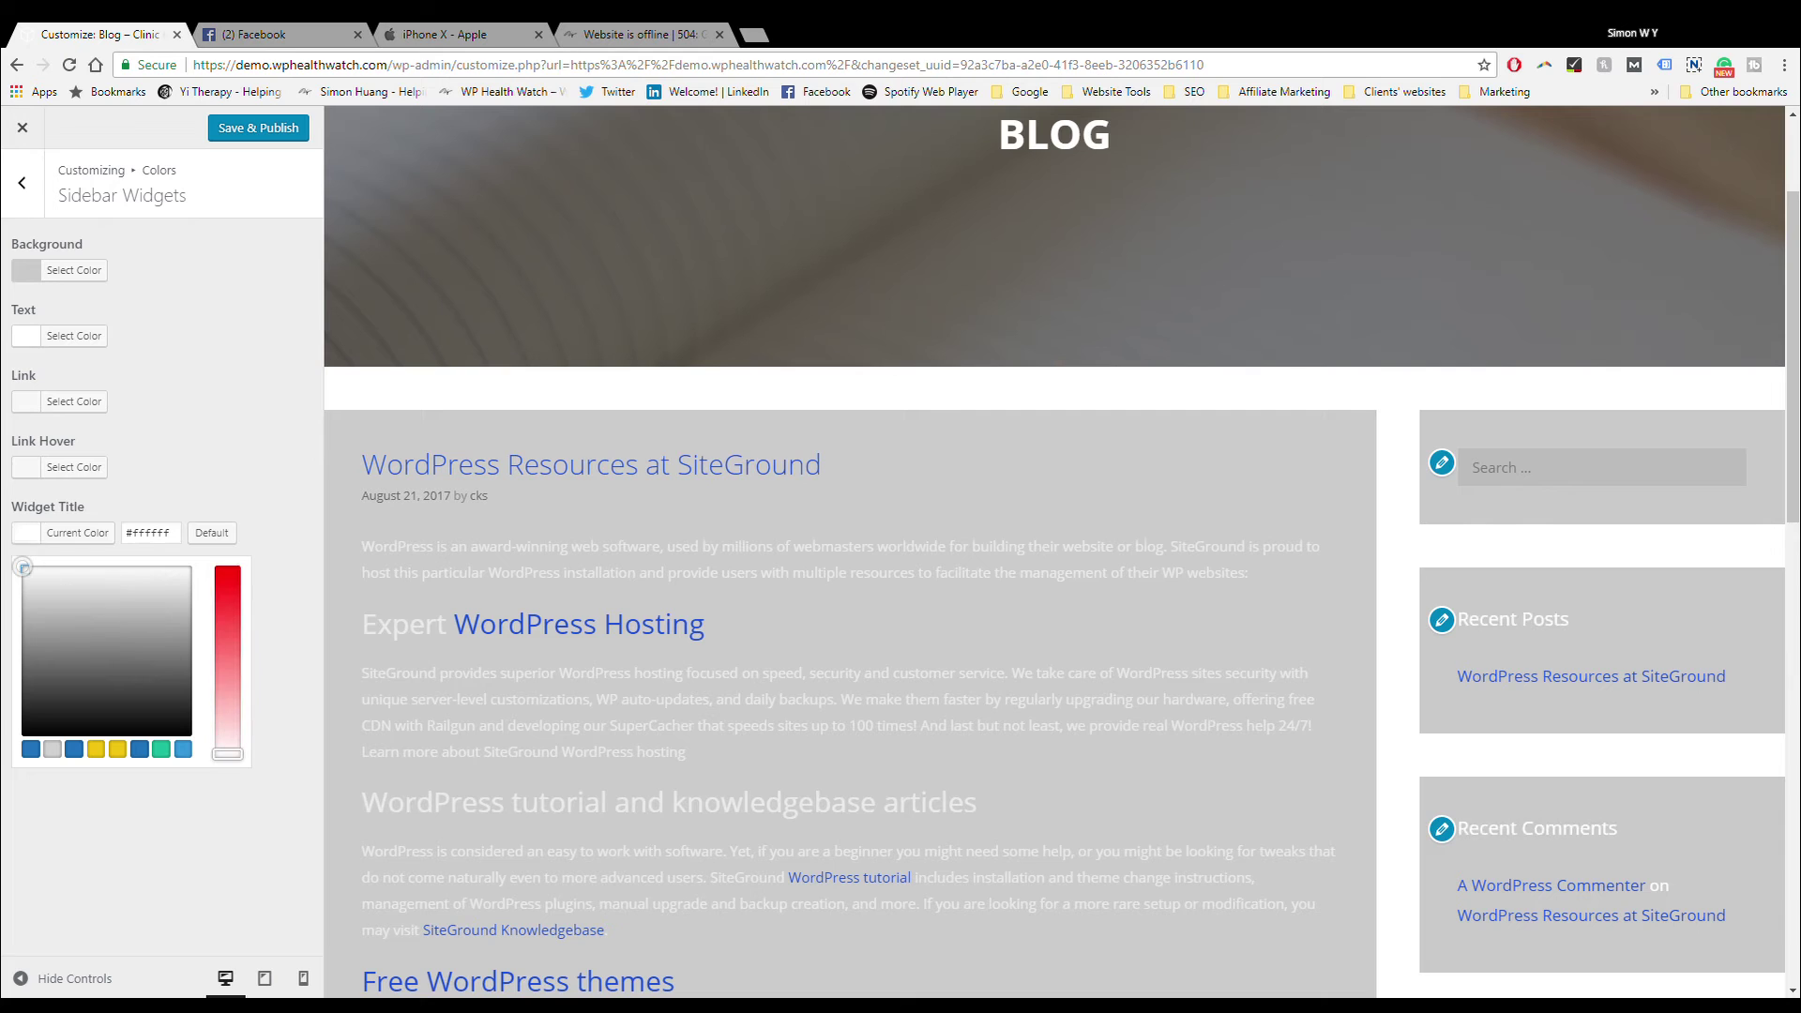
click(155, 367)
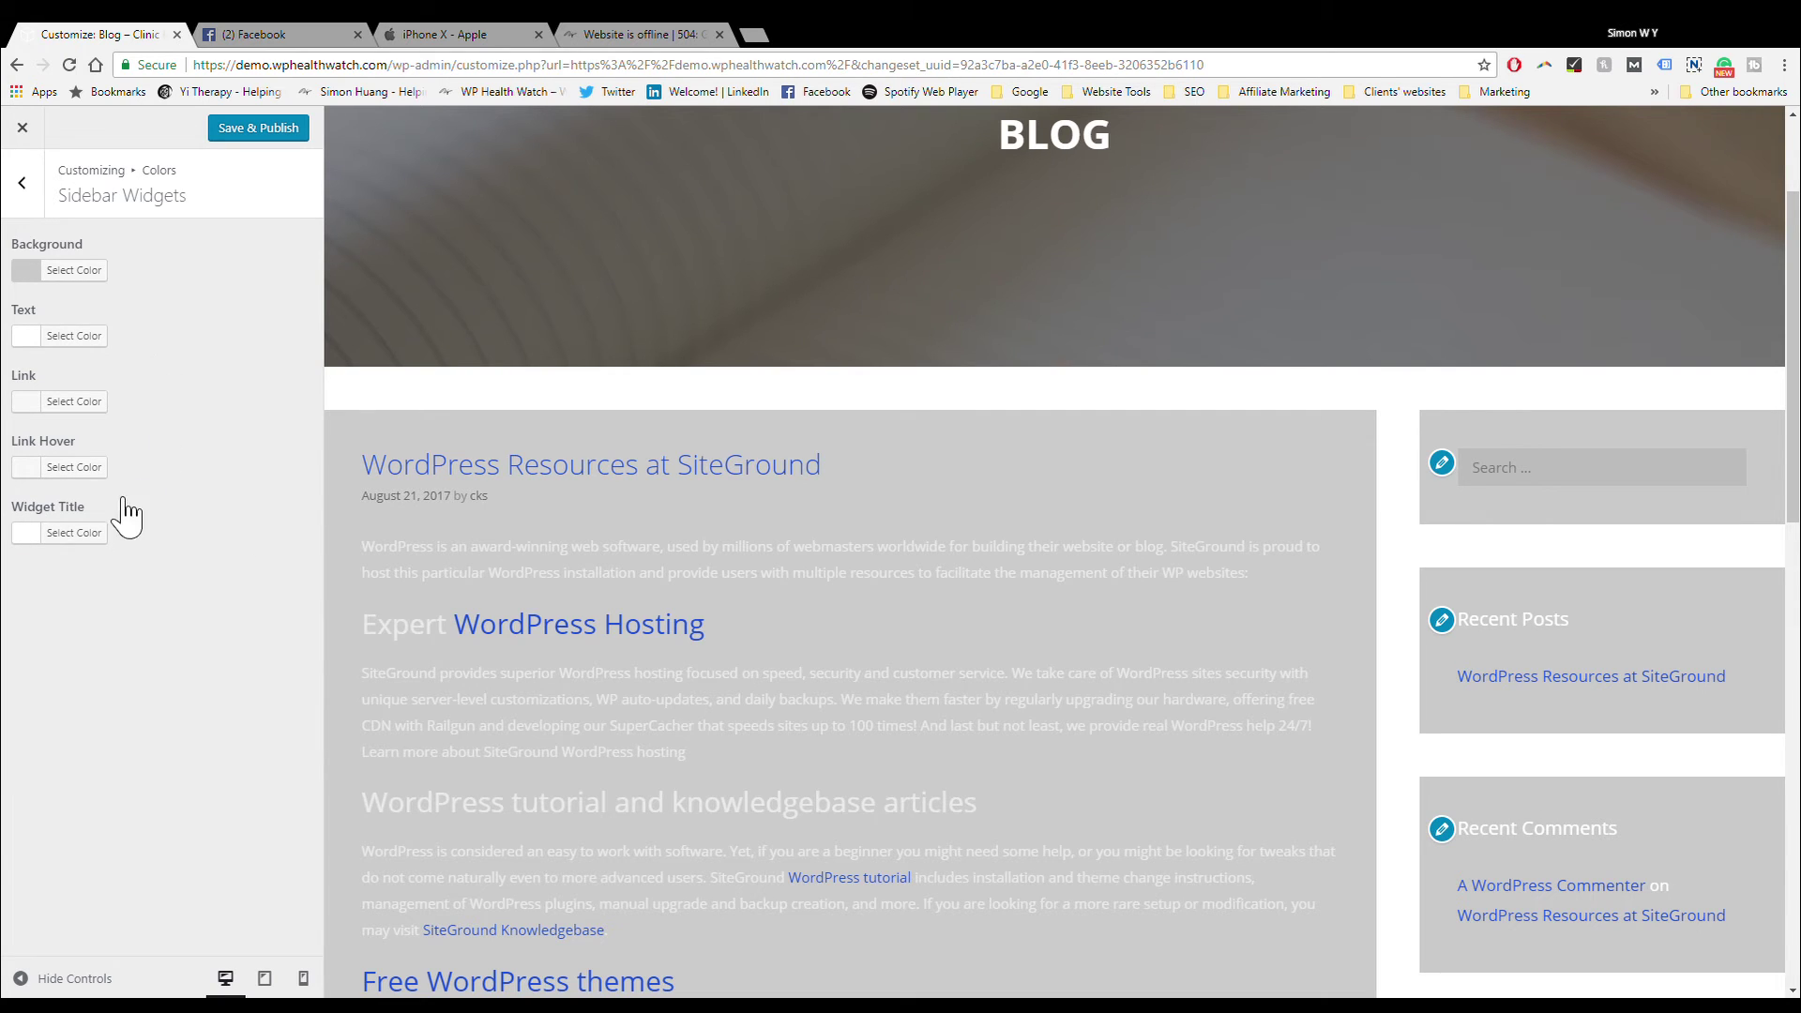
click(23, 183)
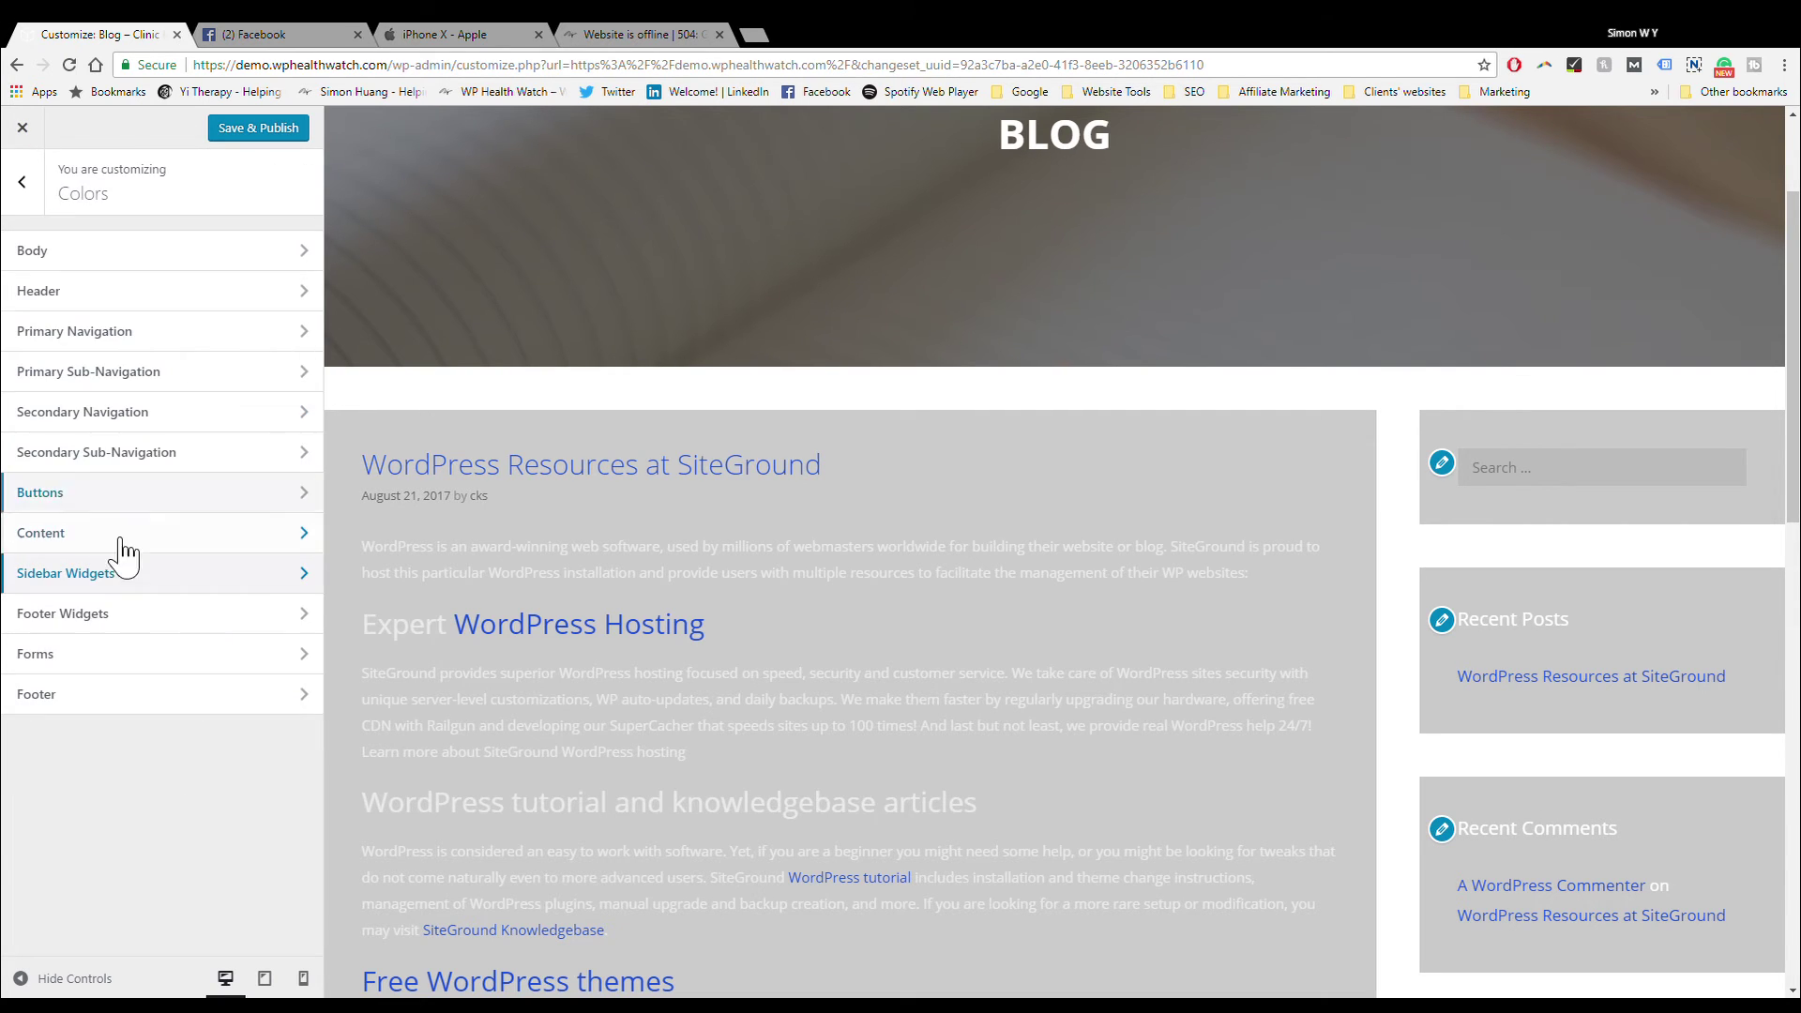
Step: Set the Footer Widgets background color to near-black #0a0a0a with the footer in the preview
click(121, 619)
scroll(489, 647, down, 8)
scroll(490, 648, down, 5)
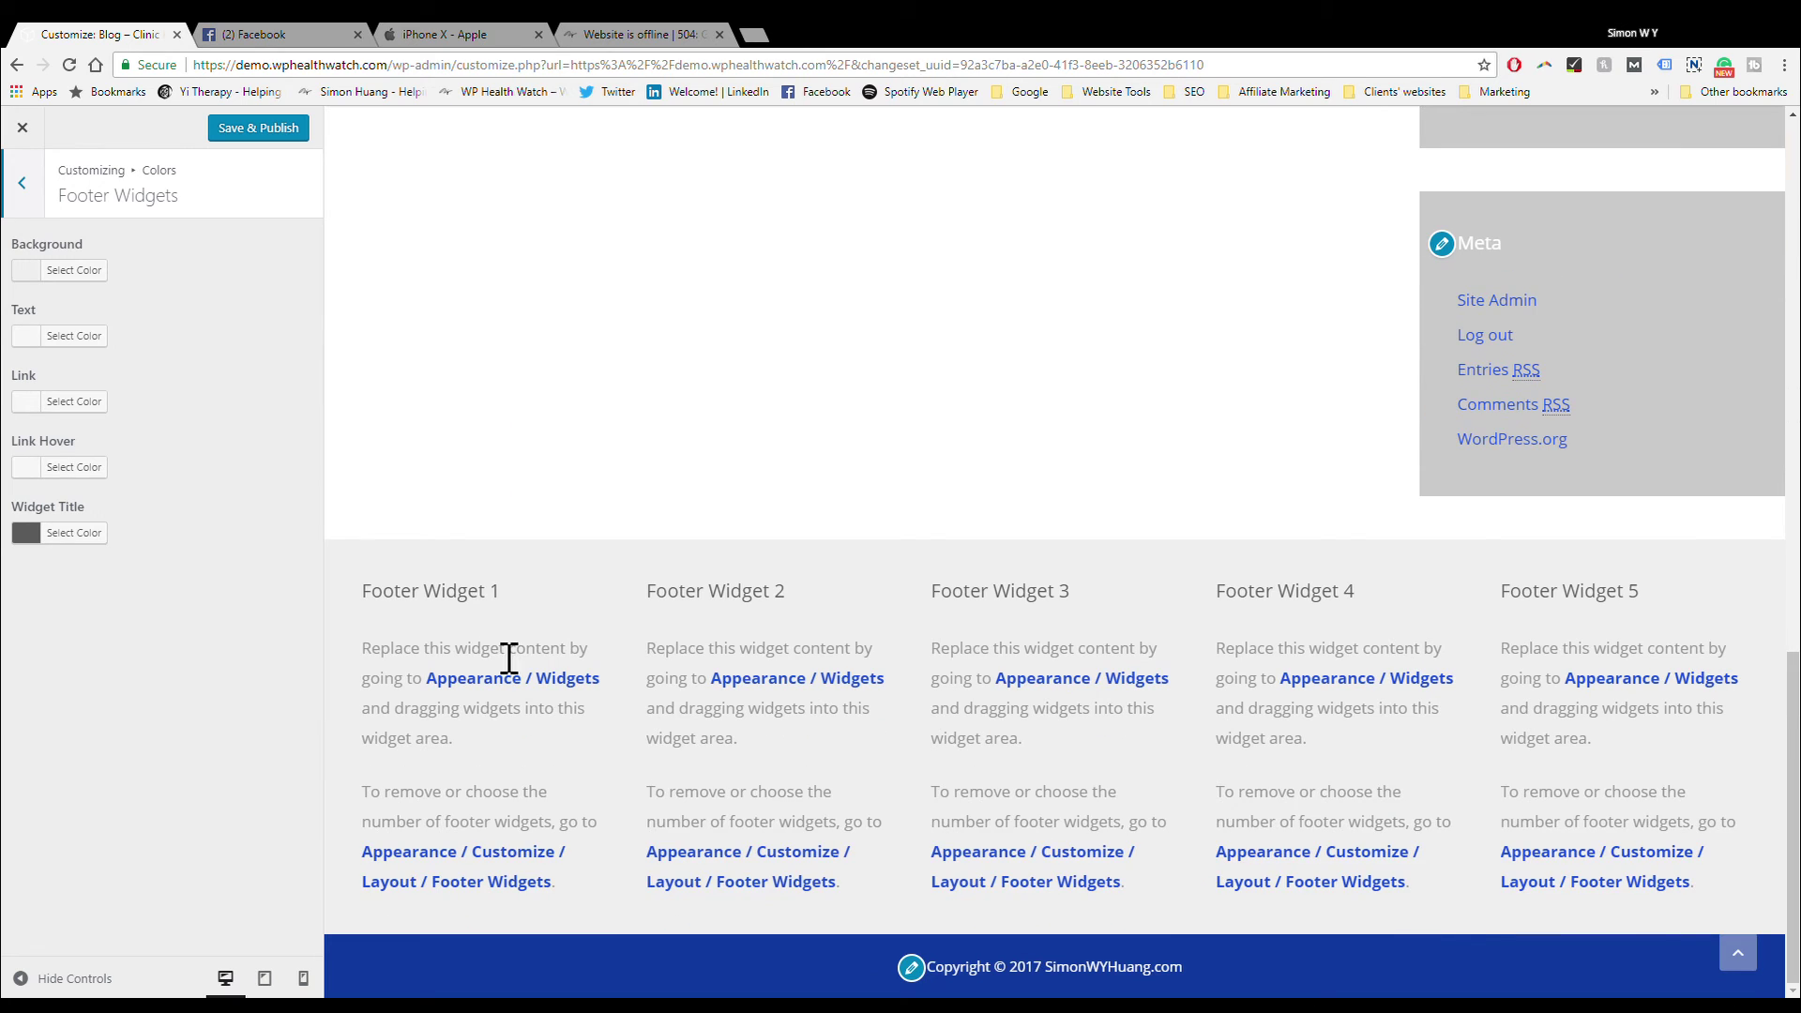
click(84, 271)
drag(114, 380, 120, 495)
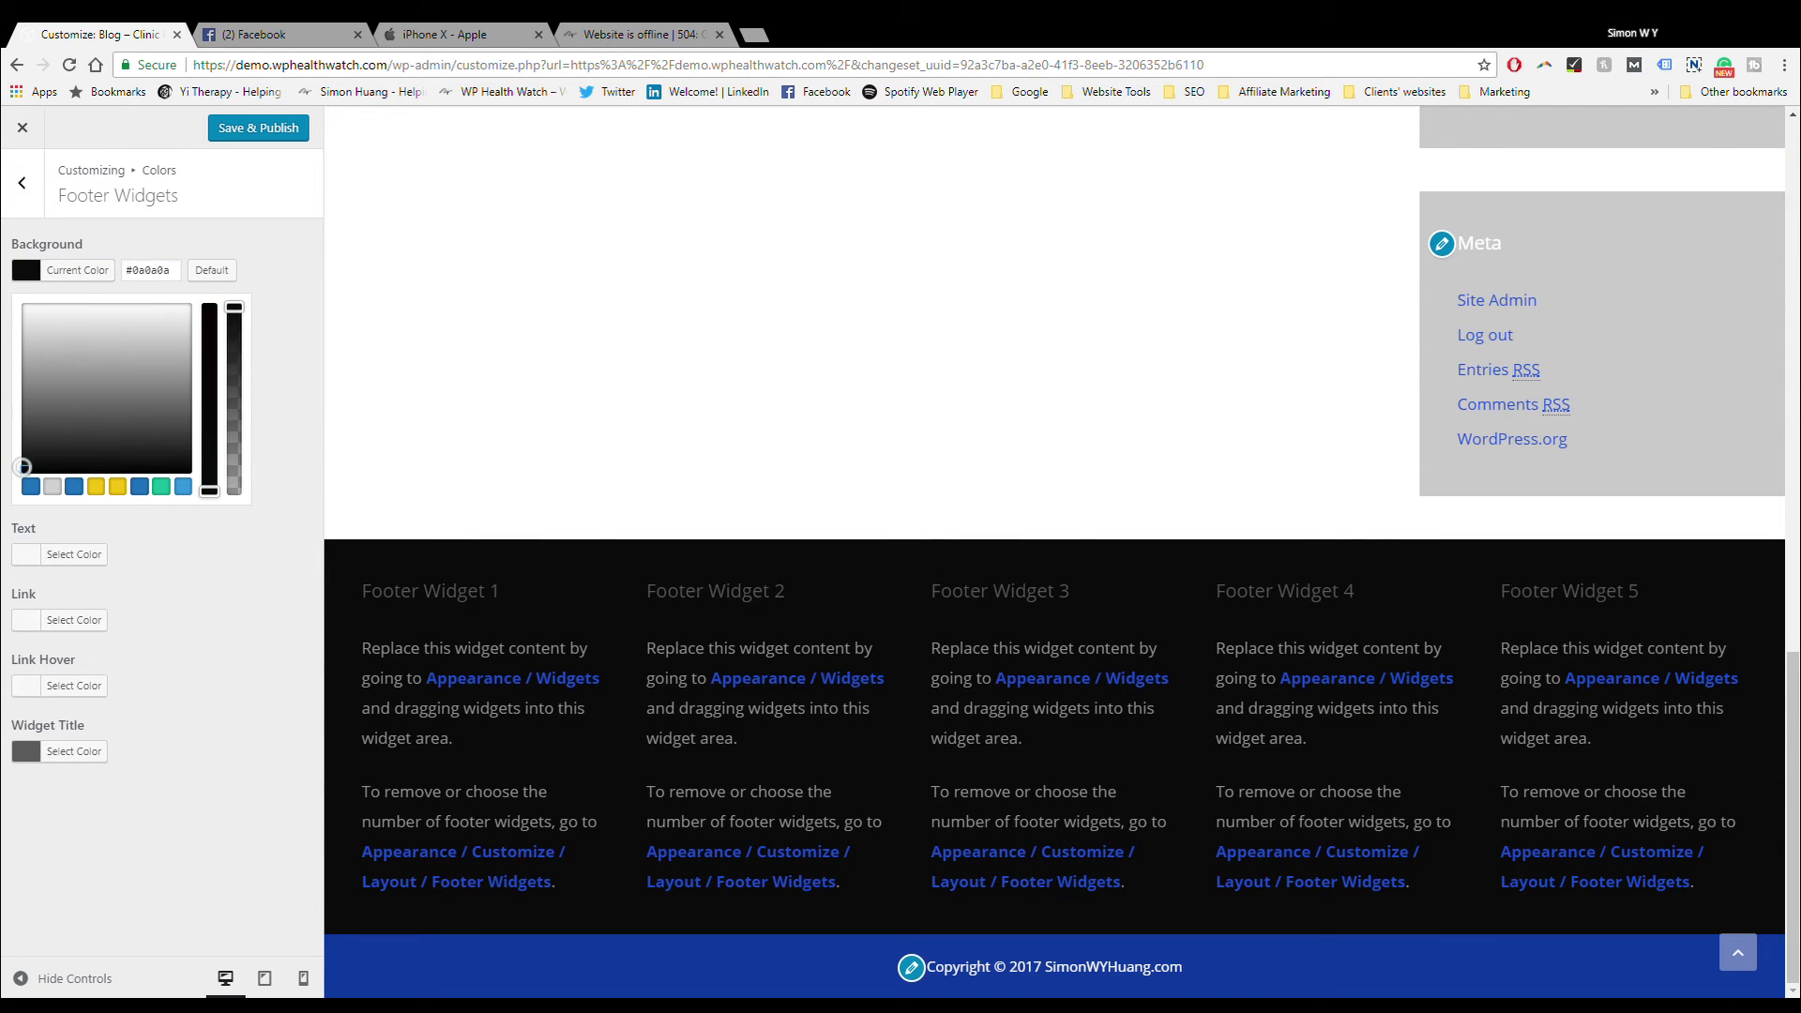
Step: Set the Footer Widgets title color to white #ffffff and return to the color sections
click(277, 683)
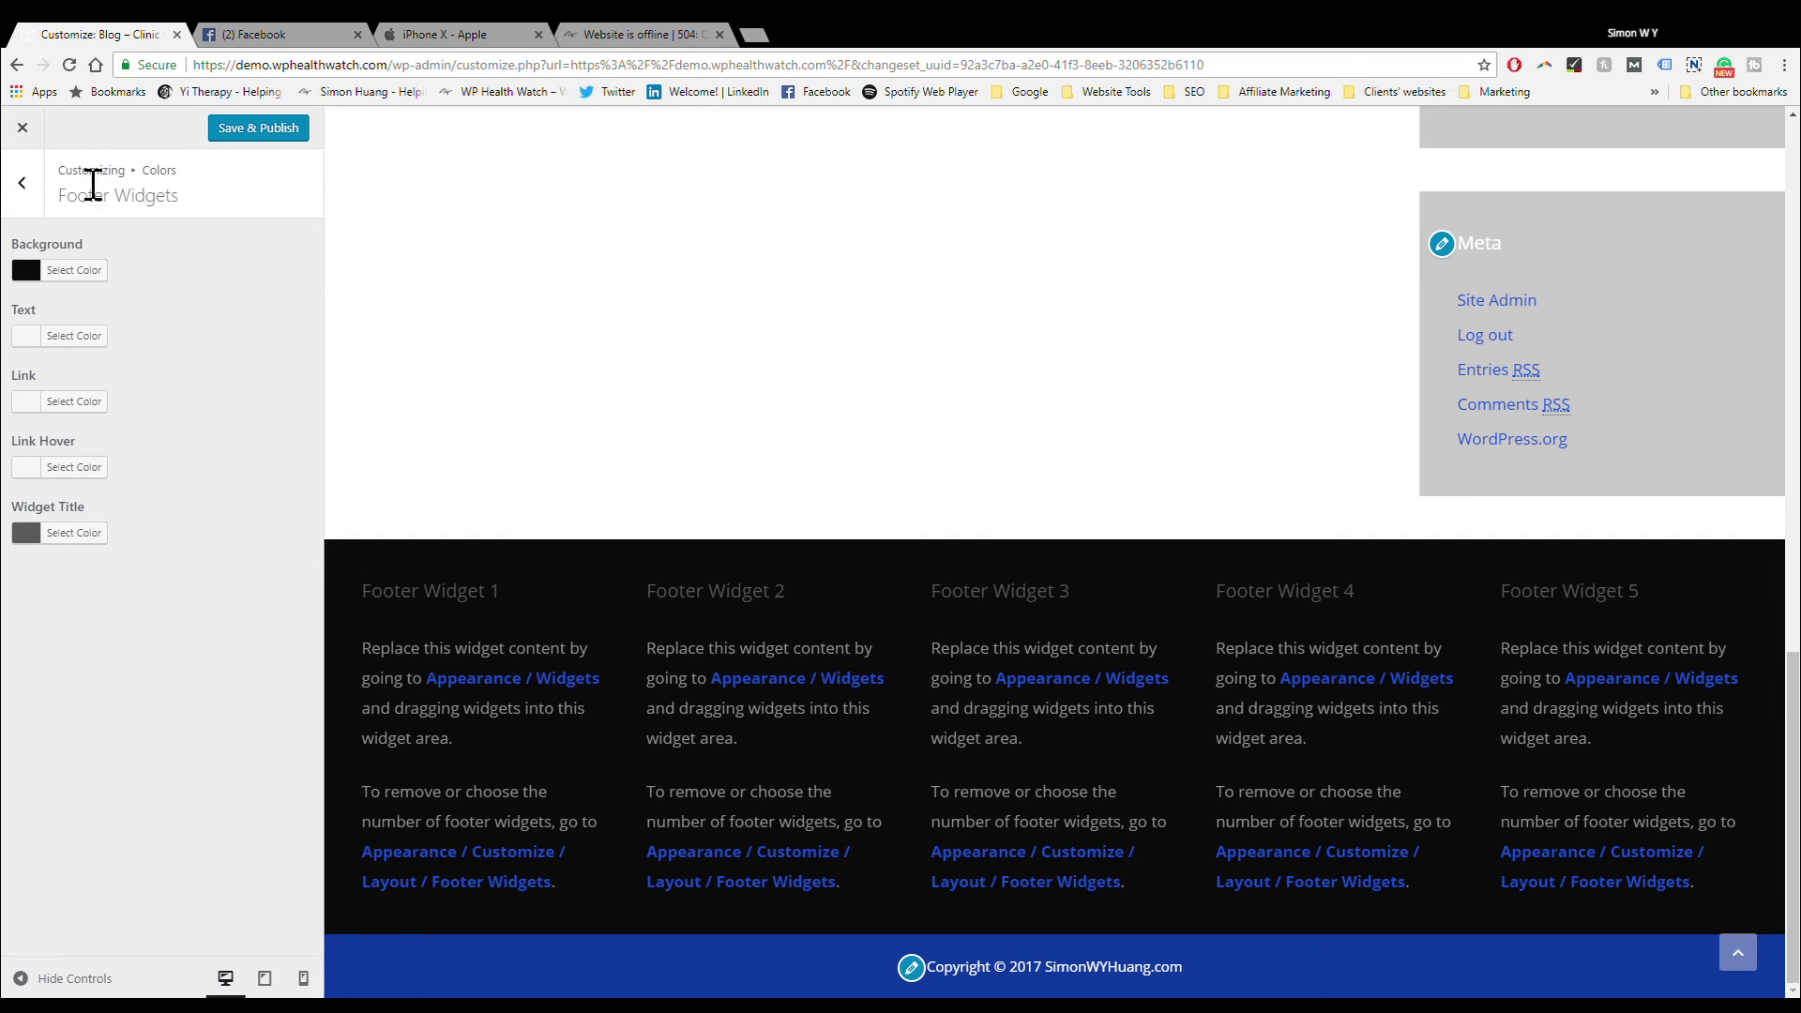
click(61, 533)
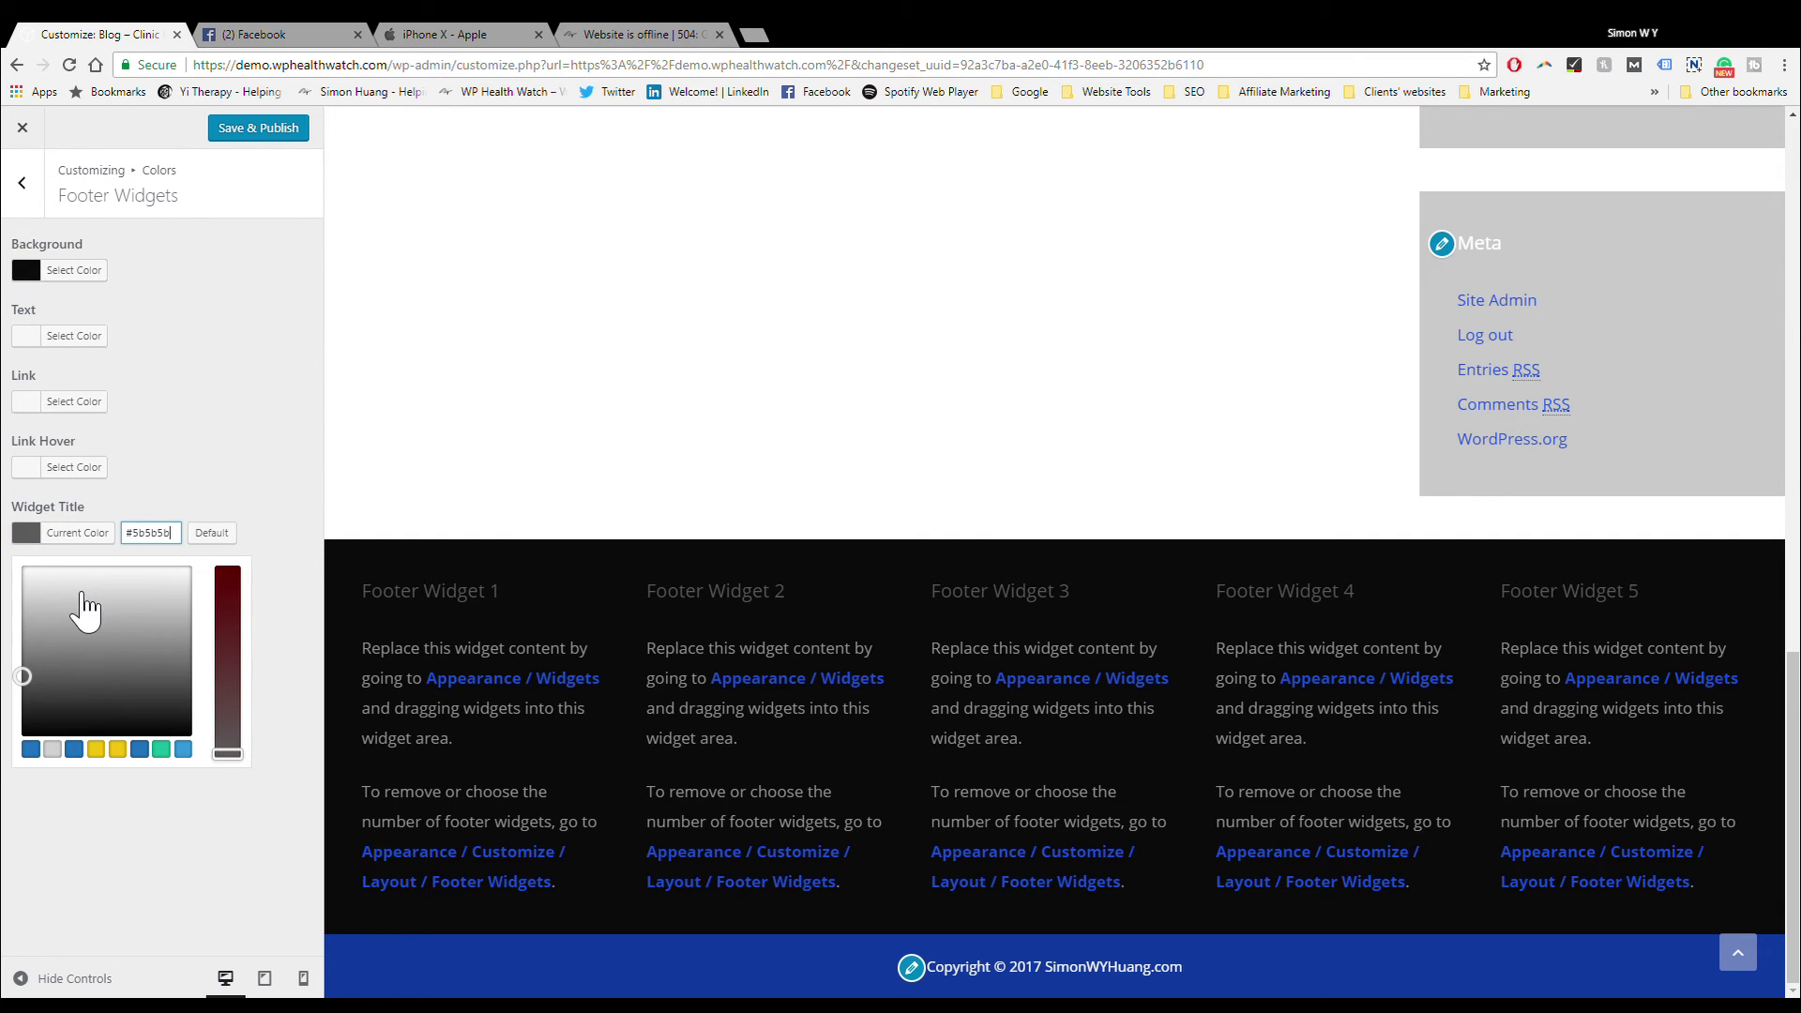
drag(84, 604, 153, 551)
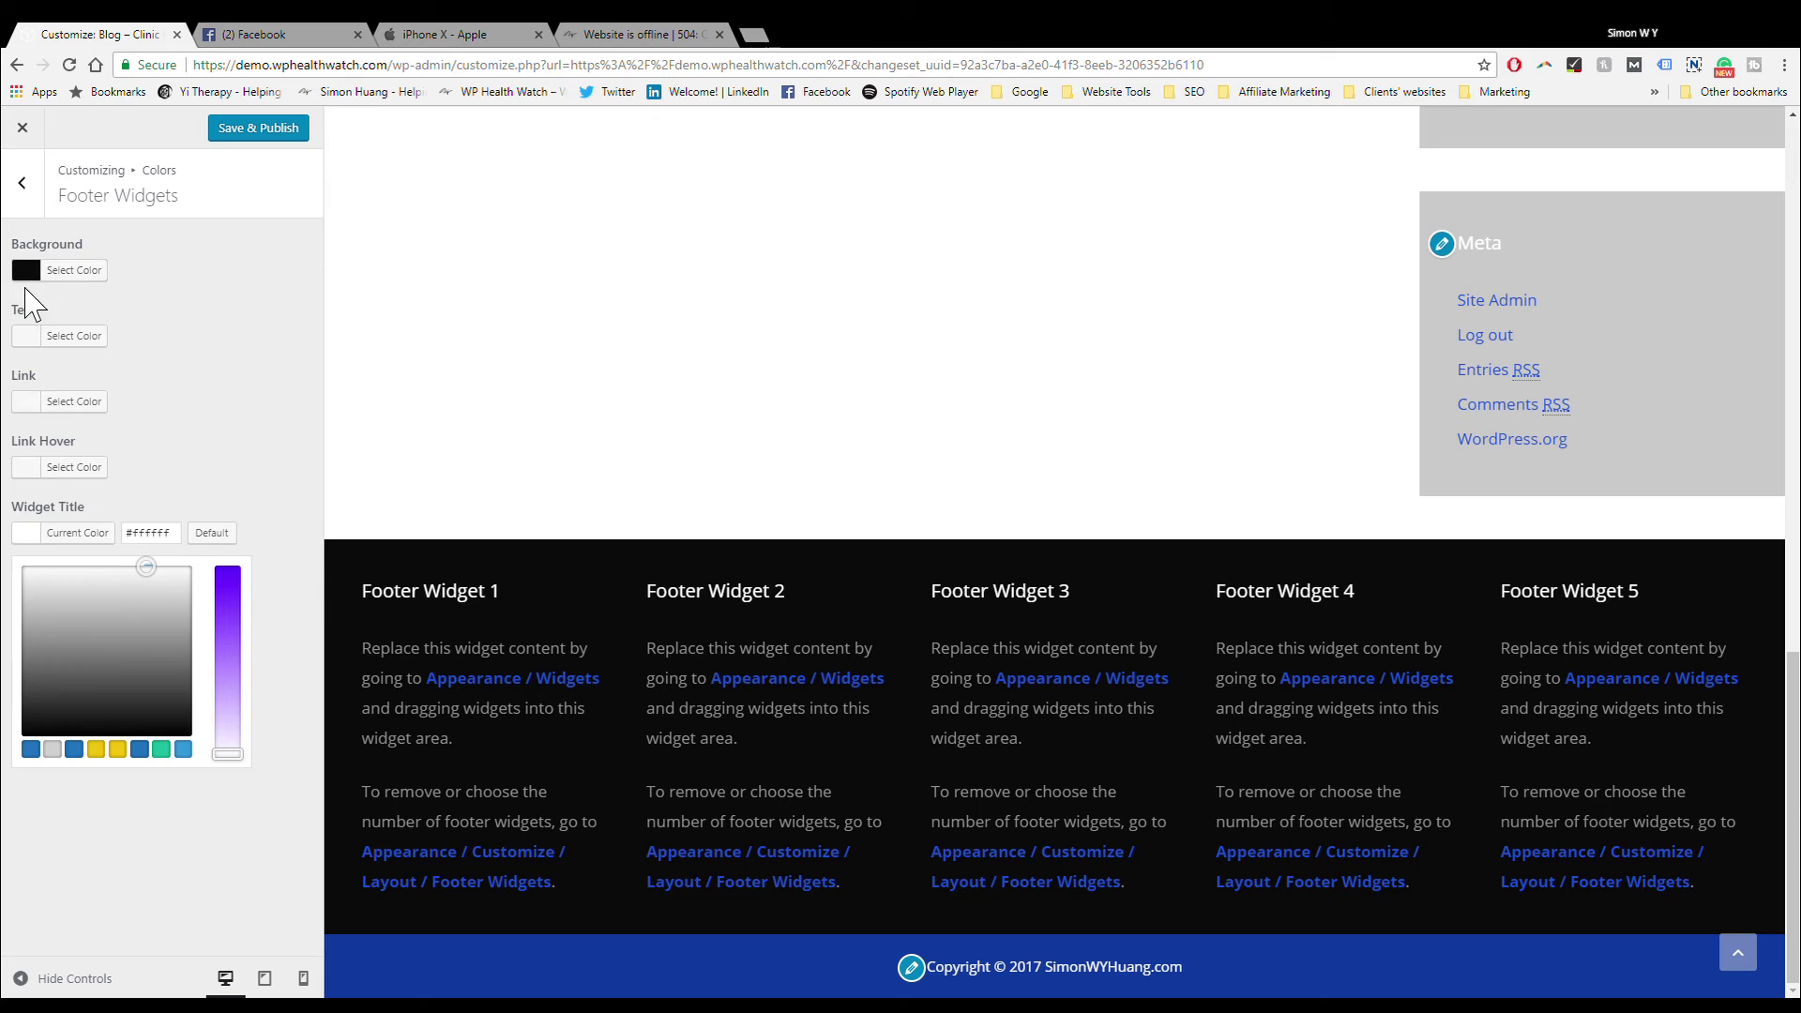
click(22, 192)
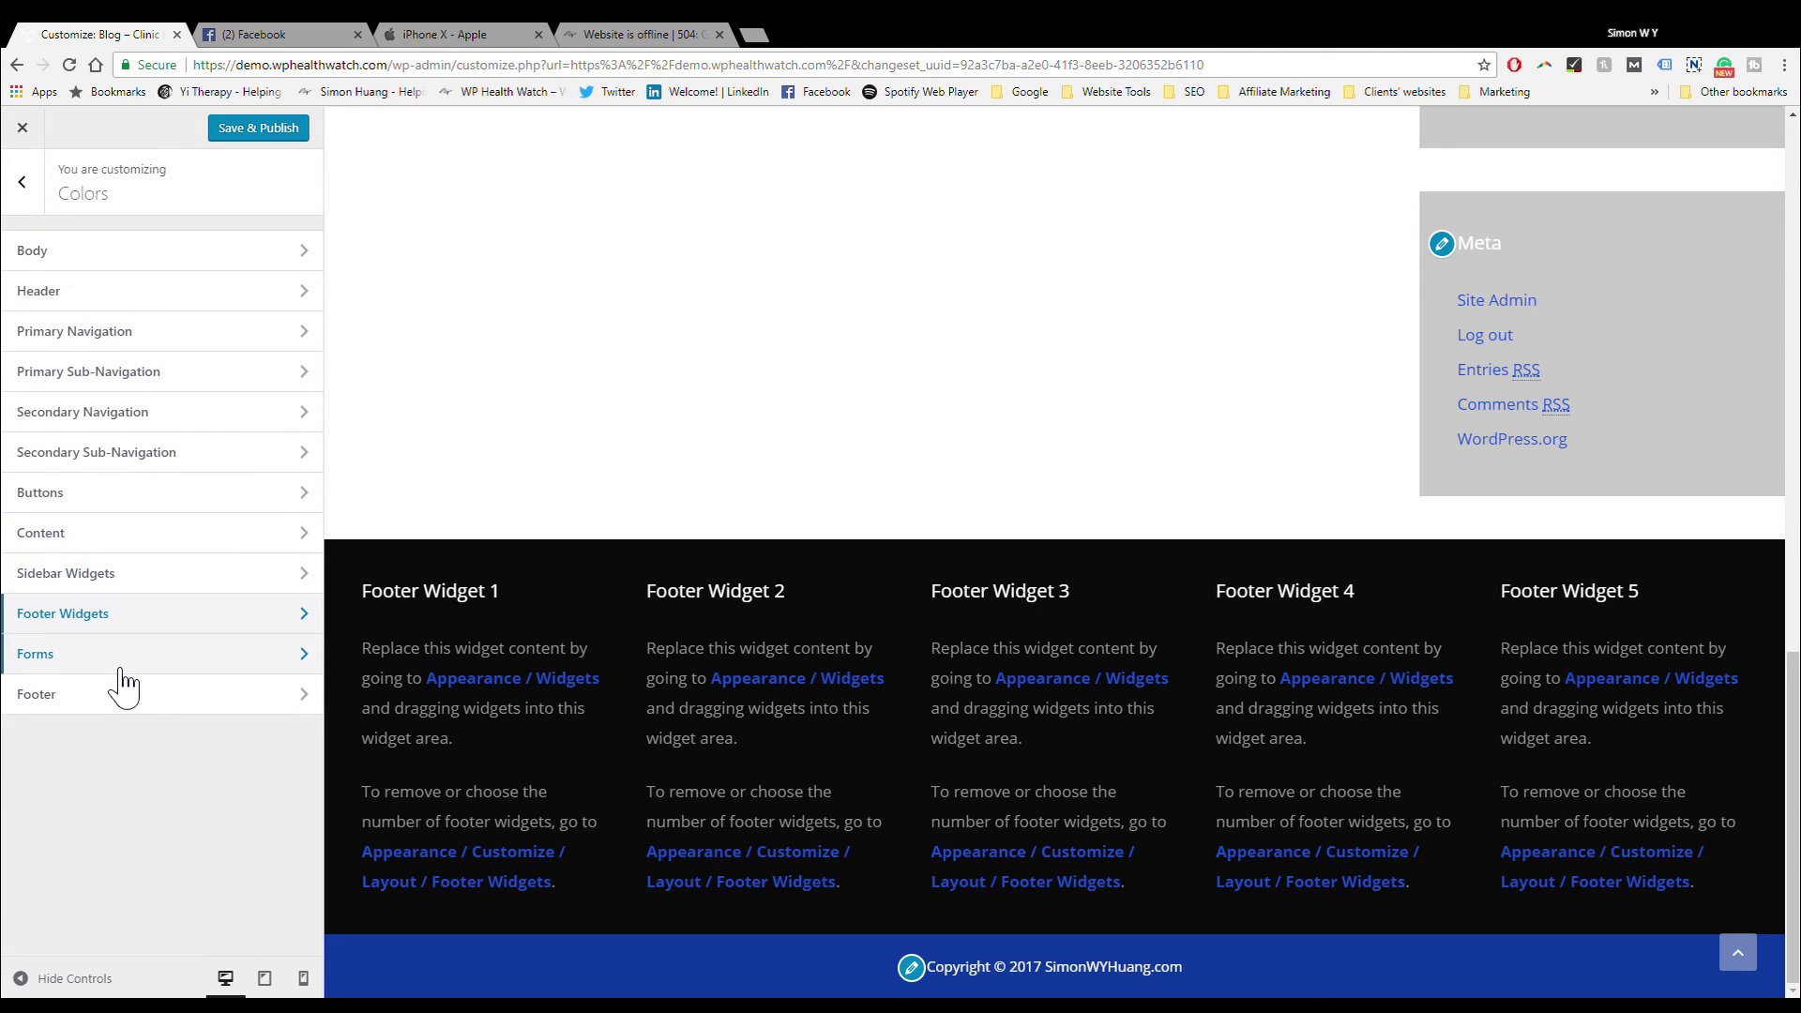
Step: Review the color options offered for Forms, check the page preview, and return to the color sections
click(123, 656)
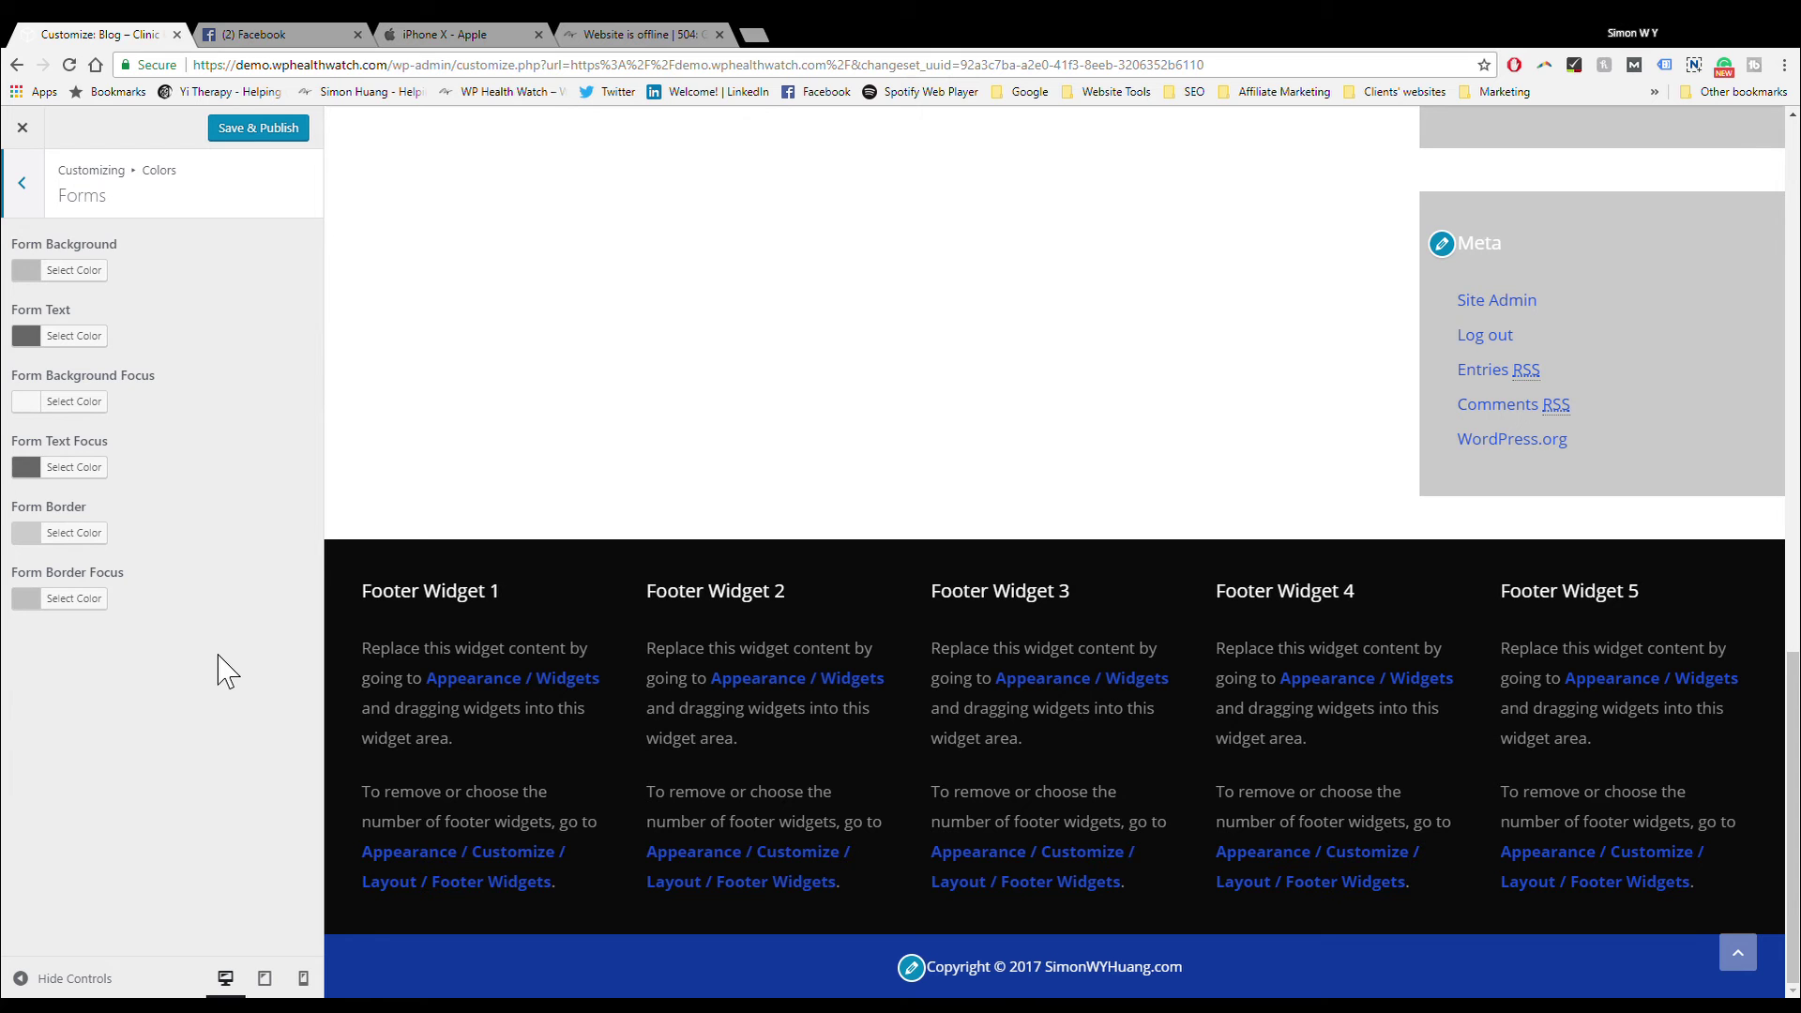
scroll(506, 623, up, 10)
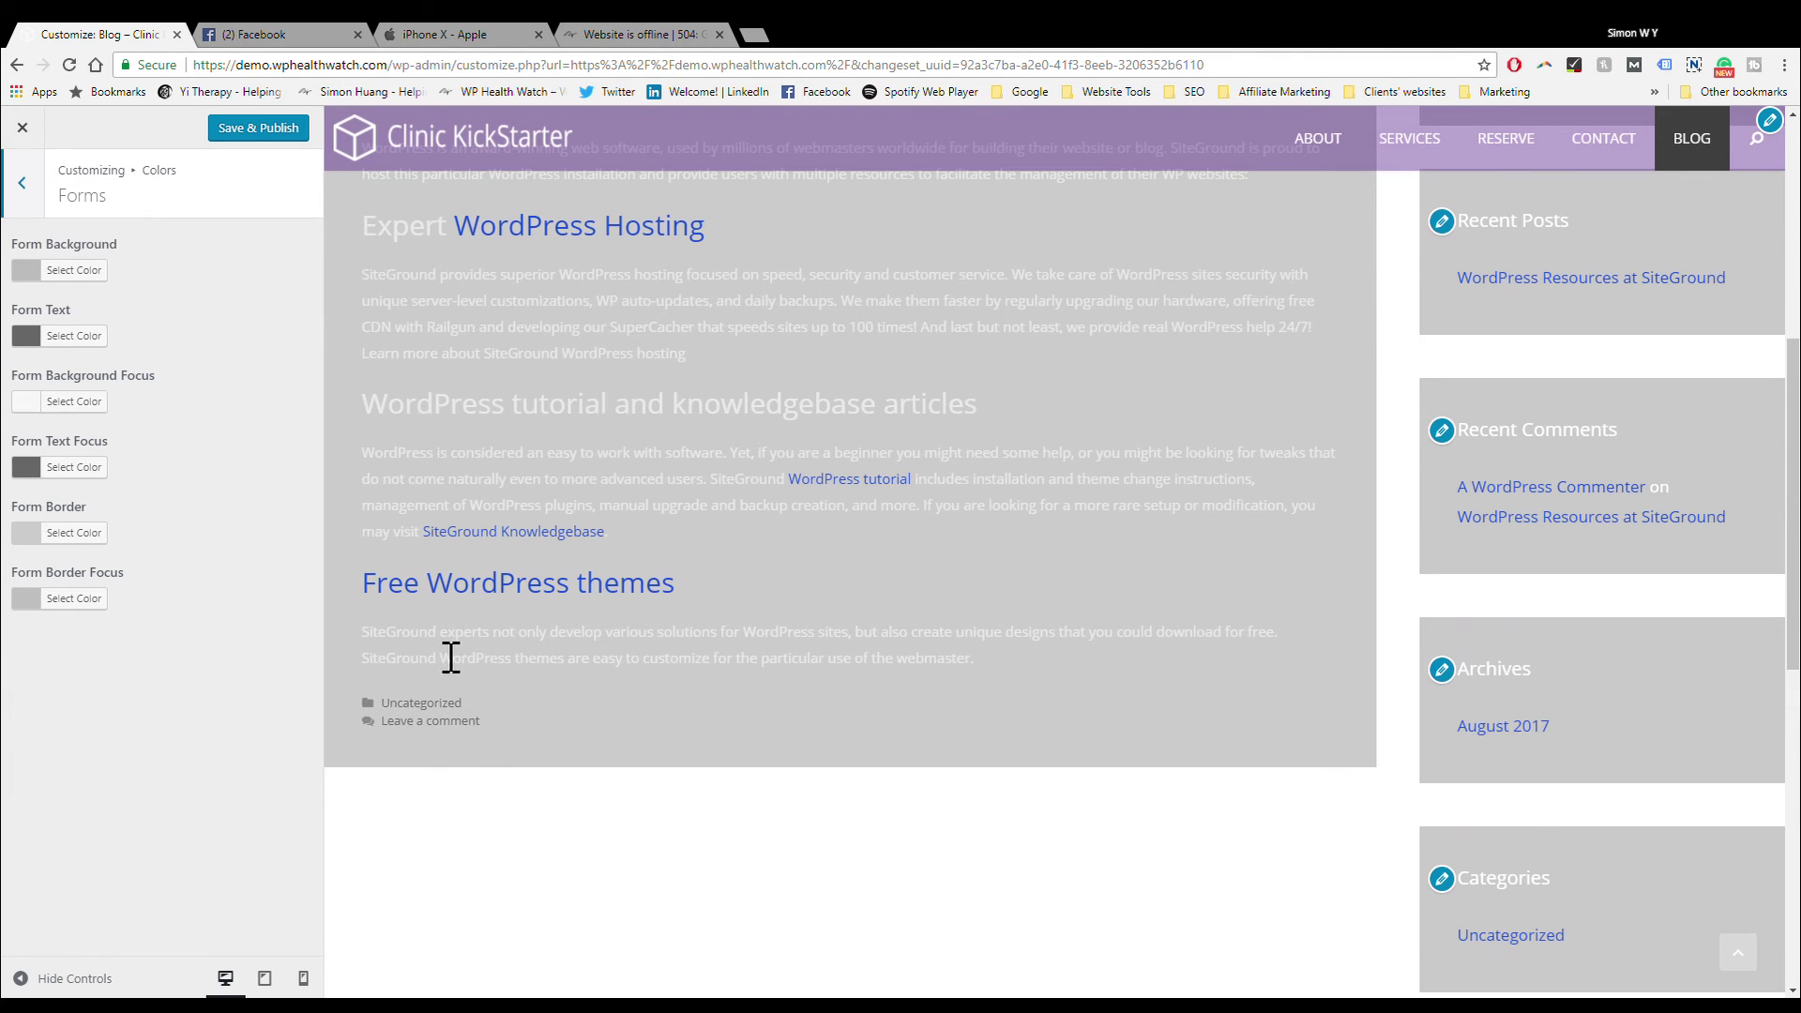
click(22, 184)
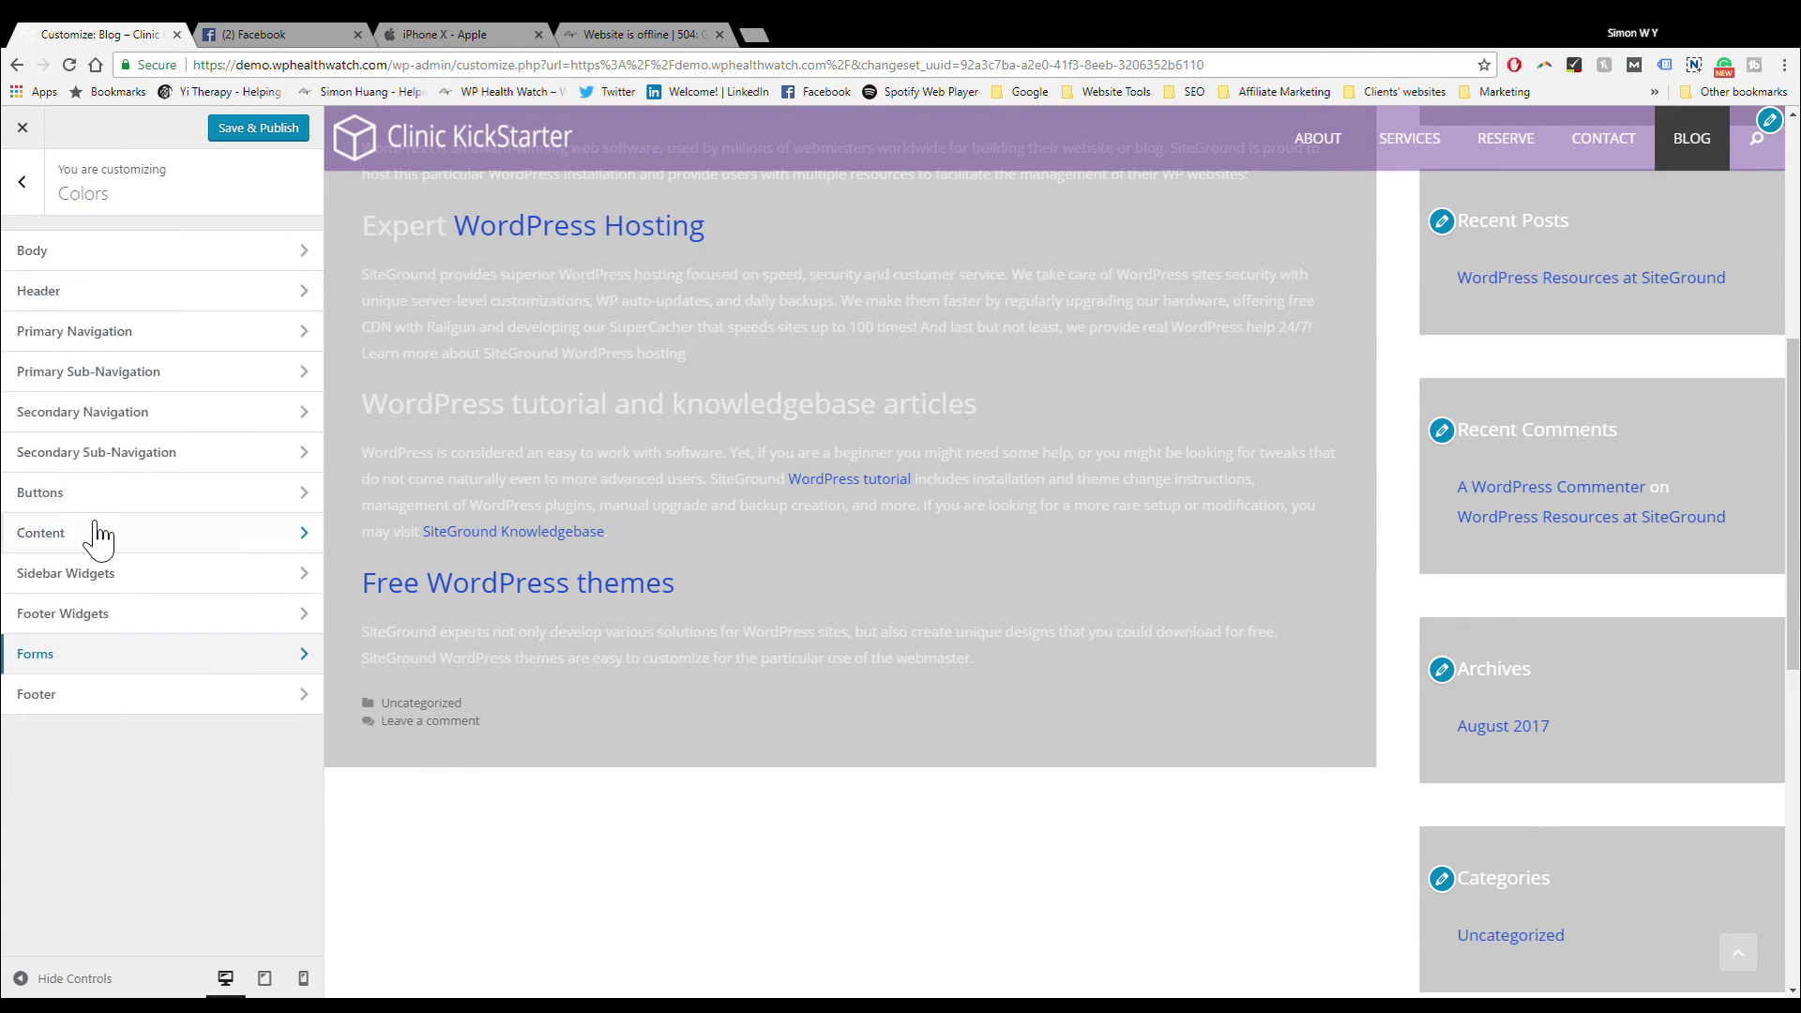
Step: Set the Footer background color to a brighter blue with the footer in the preview
click(120, 694)
scroll(526, 694, down, 10)
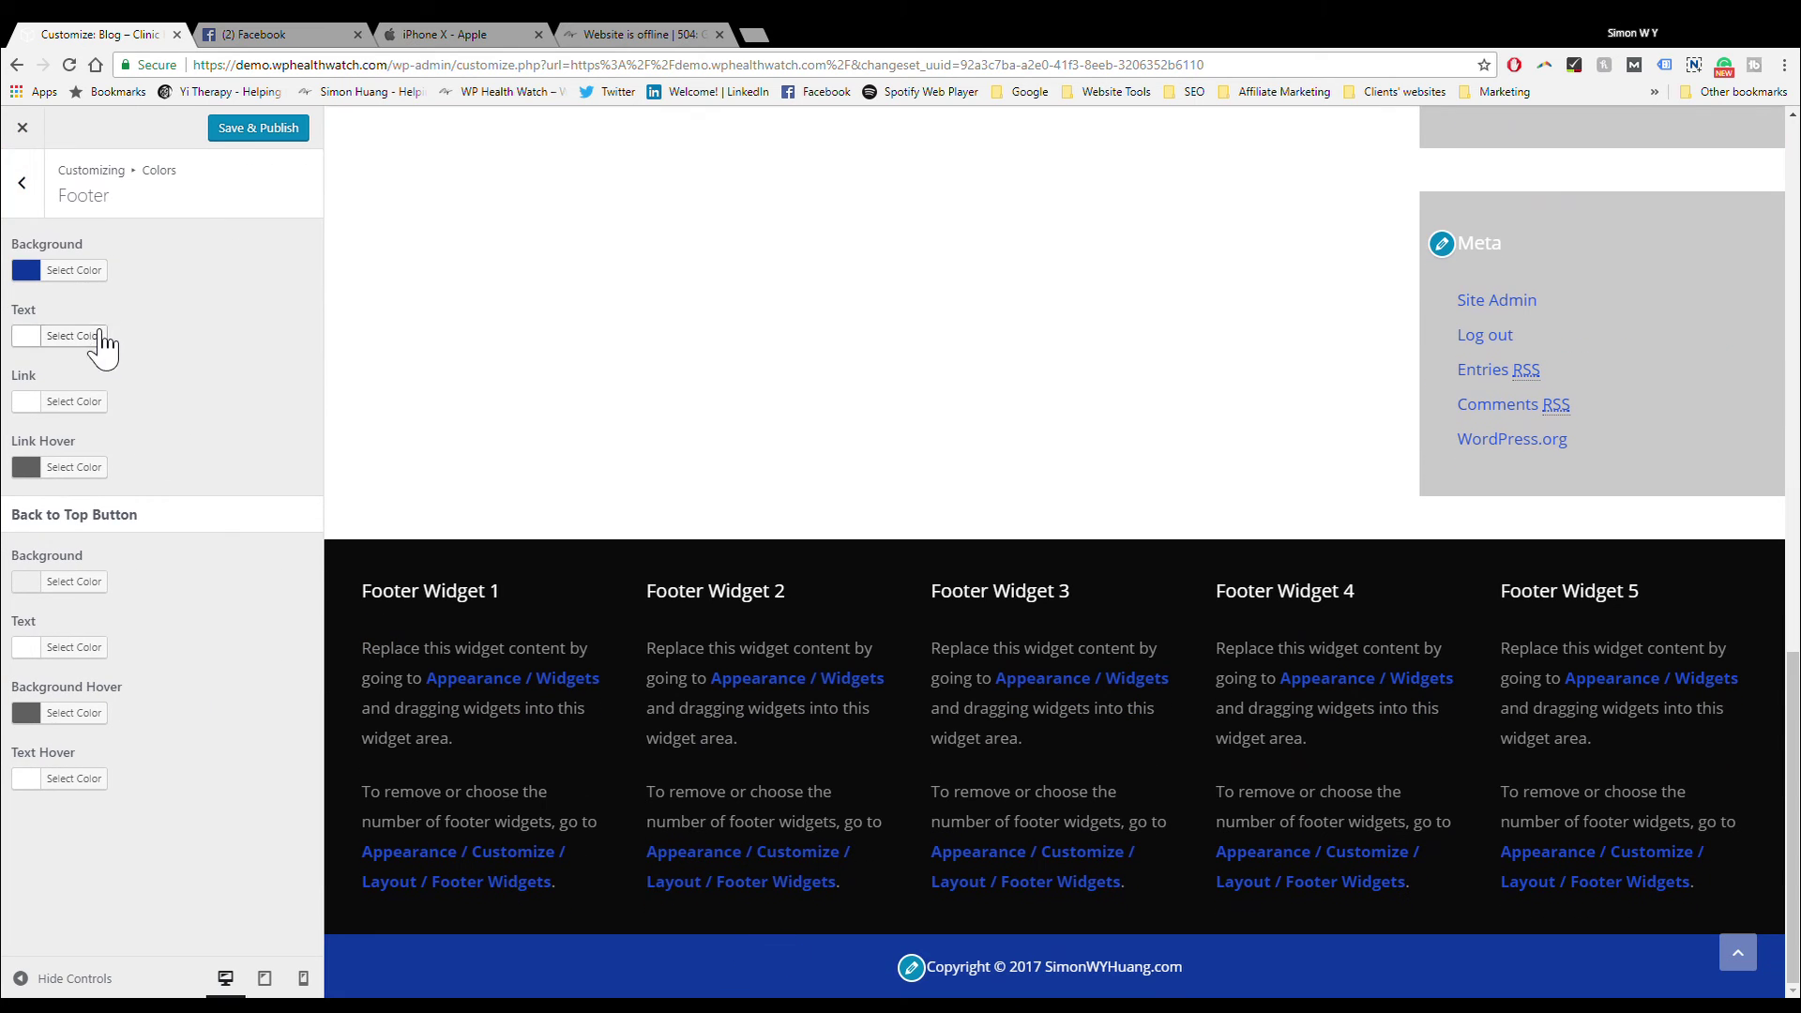
click(89, 272)
mouse_move(114, 360)
mouse_down()
mouse_move(88, 380)
mouse_move(79, 336)
mouse_move(103, 353)
mouse_move(123, 321)
mouse_up()
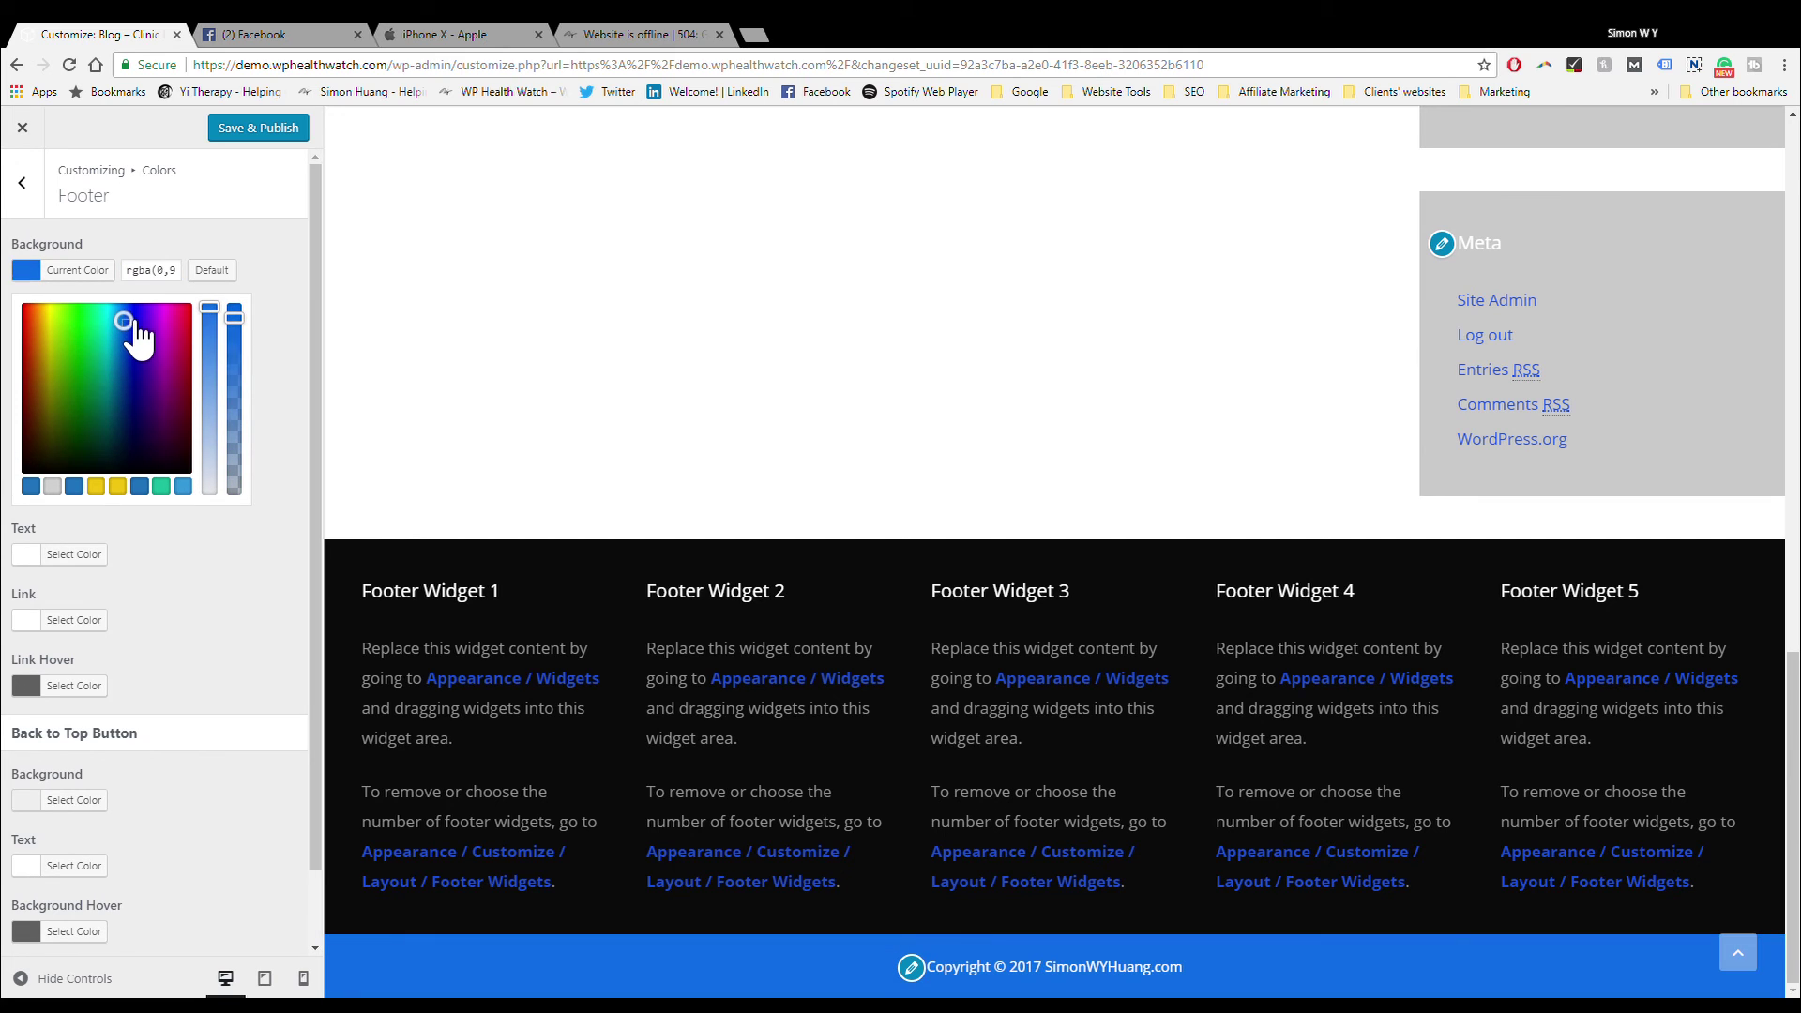
click(141, 244)
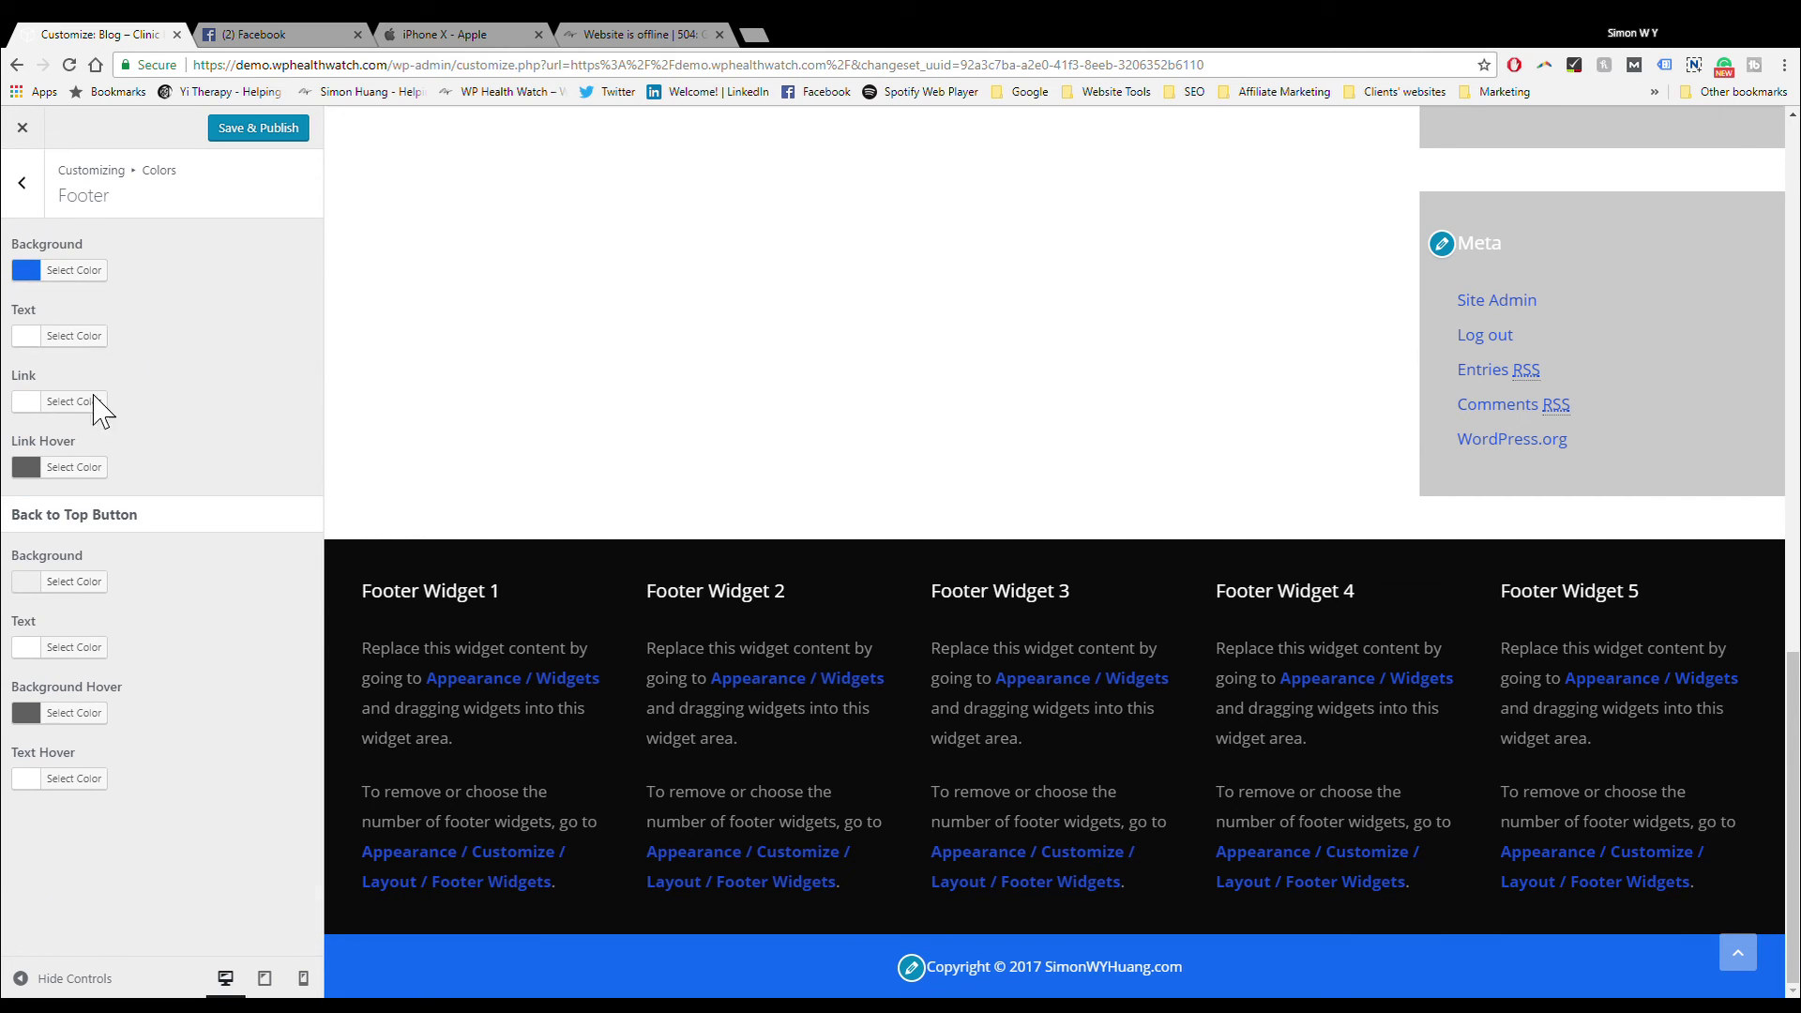
Step: Try the Back to Top button in the preview and set its background color to yellow #f1c40f
click(1738, 958)
scroll(1730, 976, down, 9)
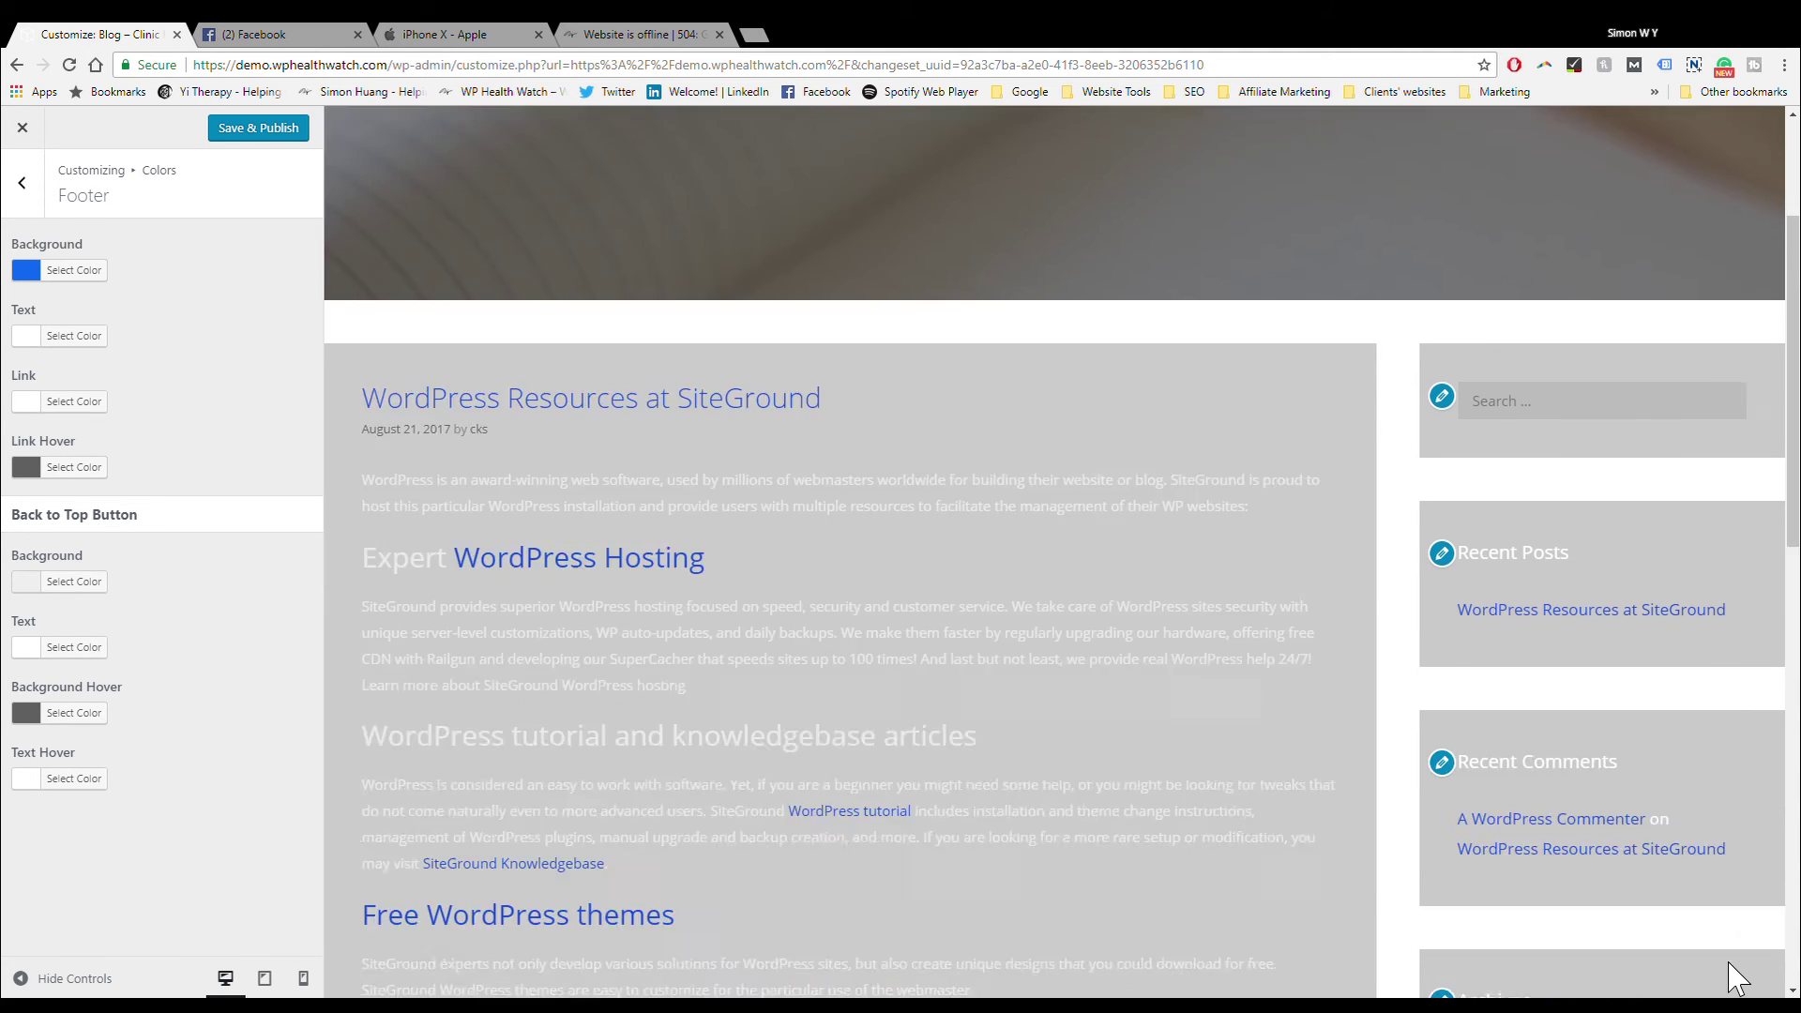
click(80, 581)
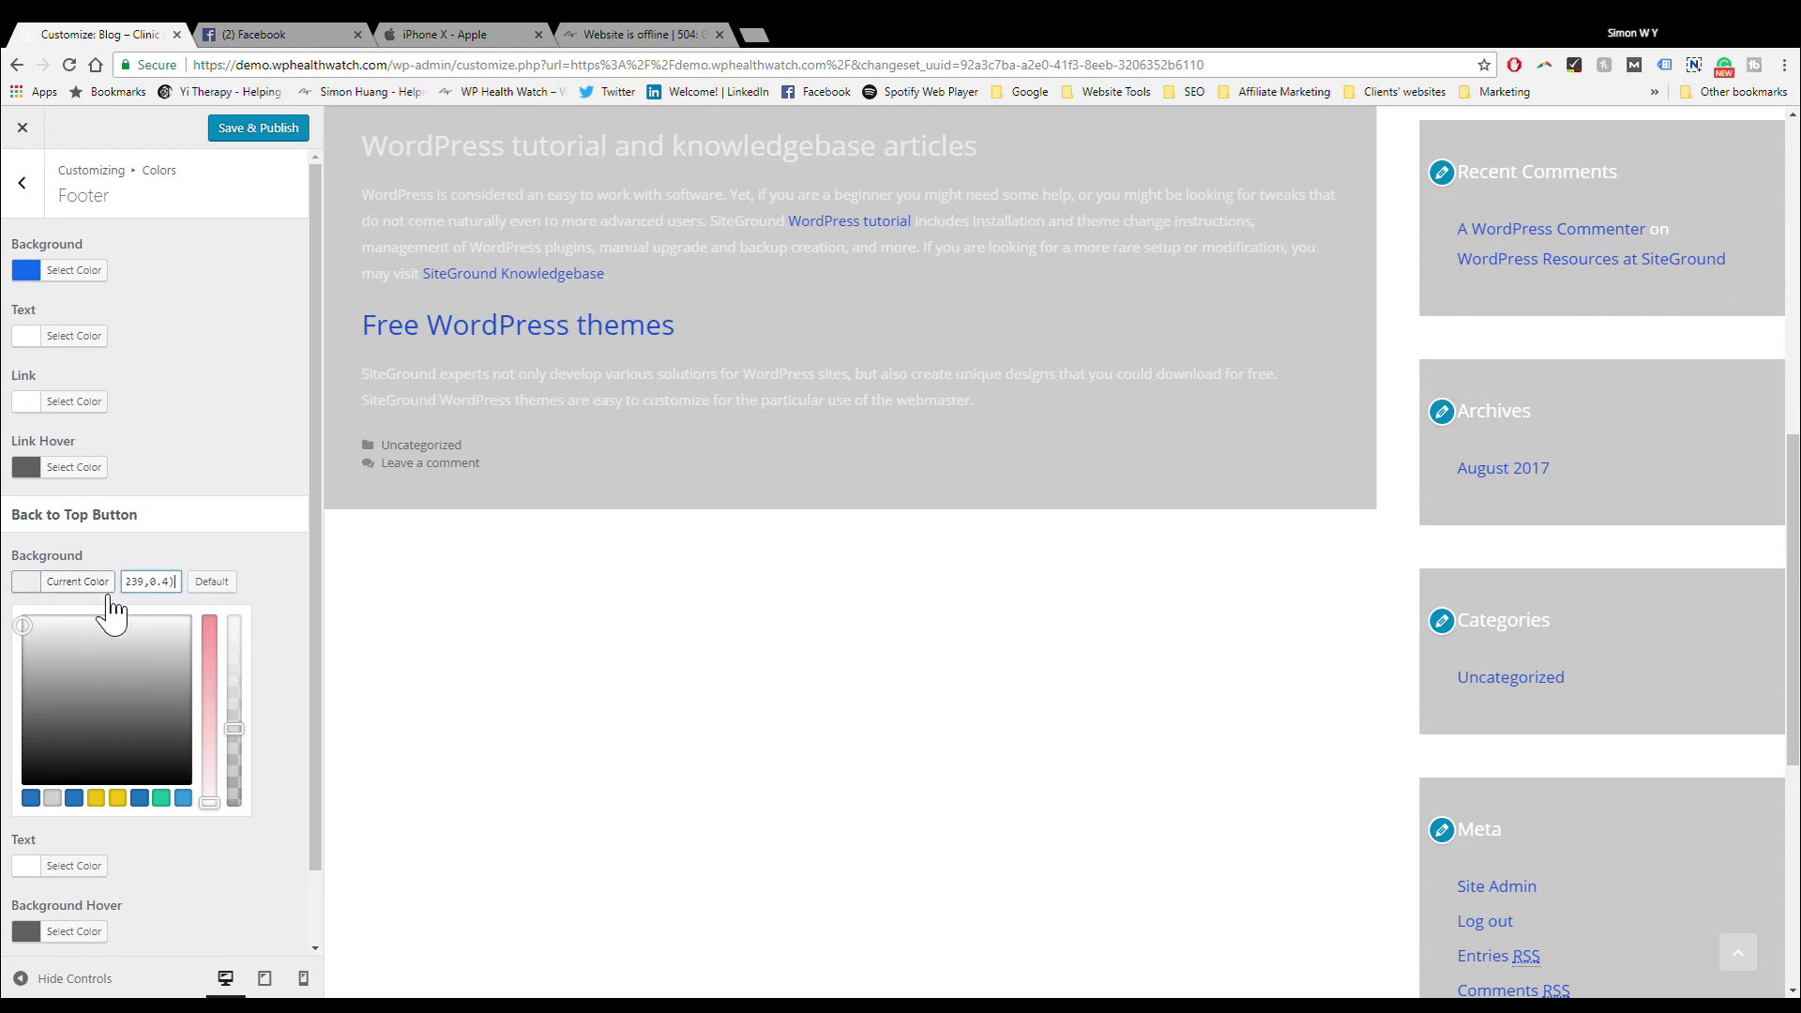
mouse_move(111, 656)
mouse_down()
mouse_move(122, 755)
mouse_move(83, 775)
mouse_up()
click(117, 797)
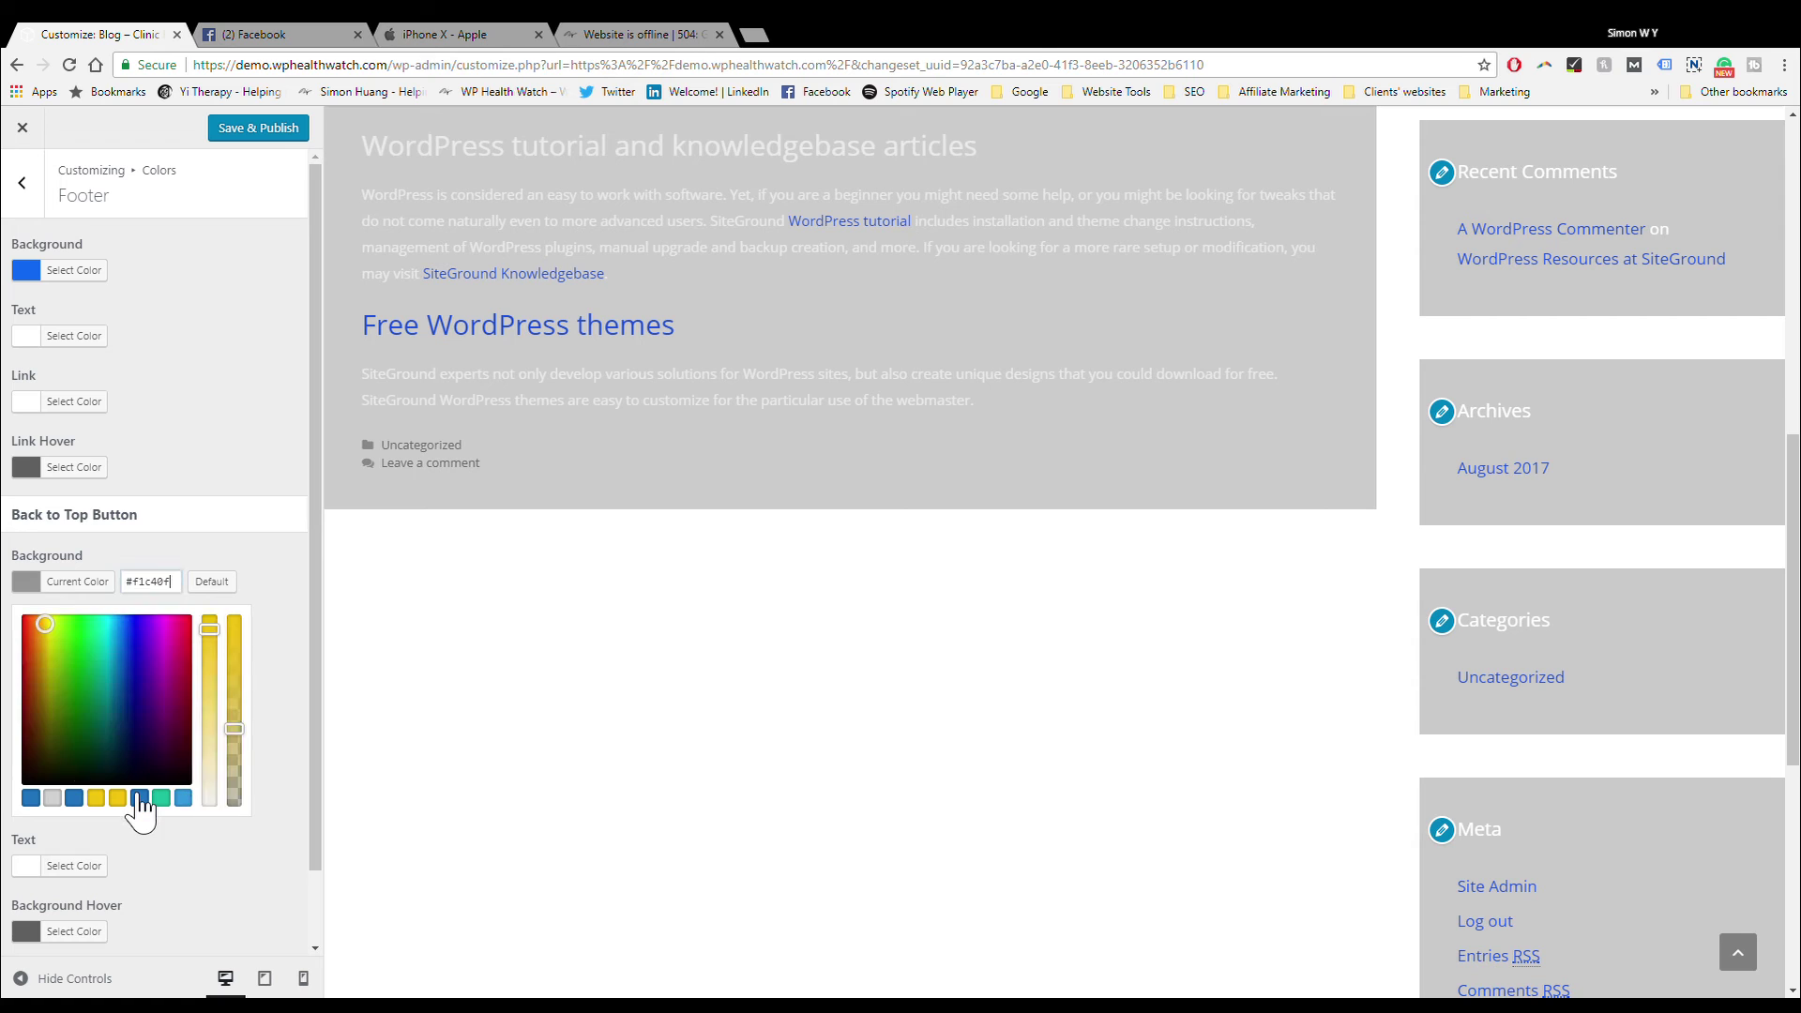
scroll(923, 844, down, 4)
scroll(921, 831, down, 2)
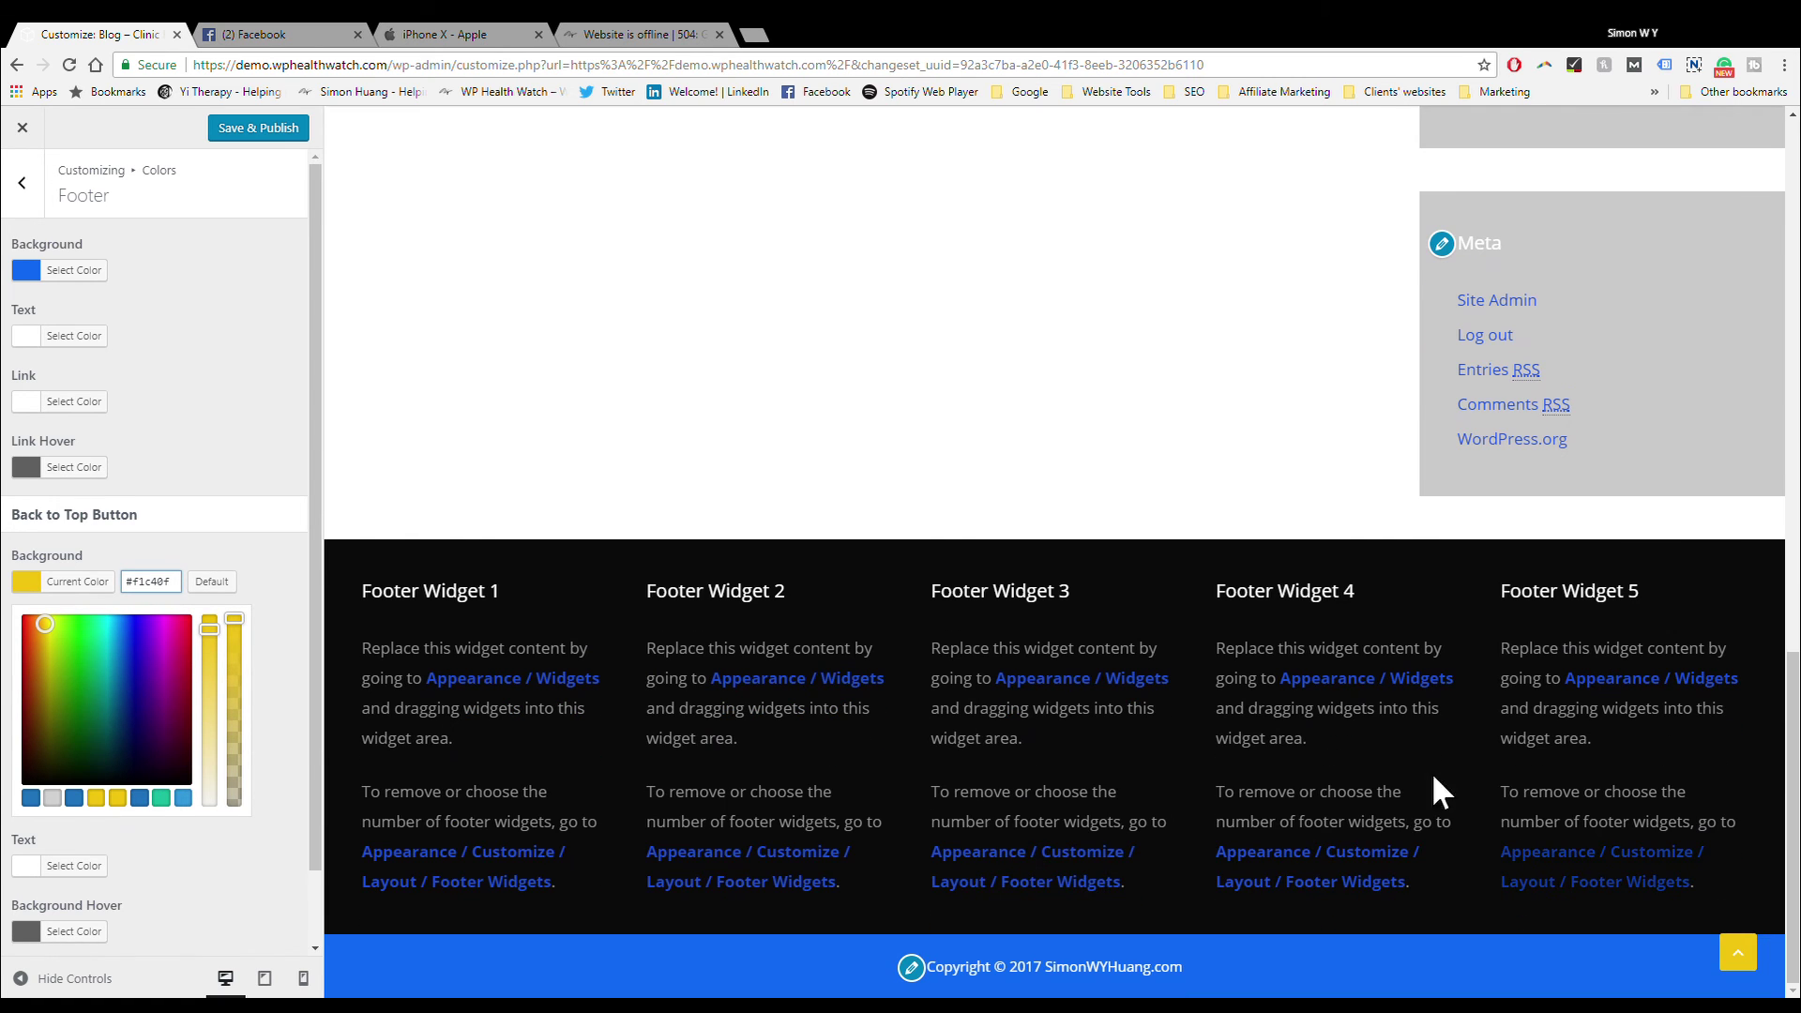
click(298, 793)
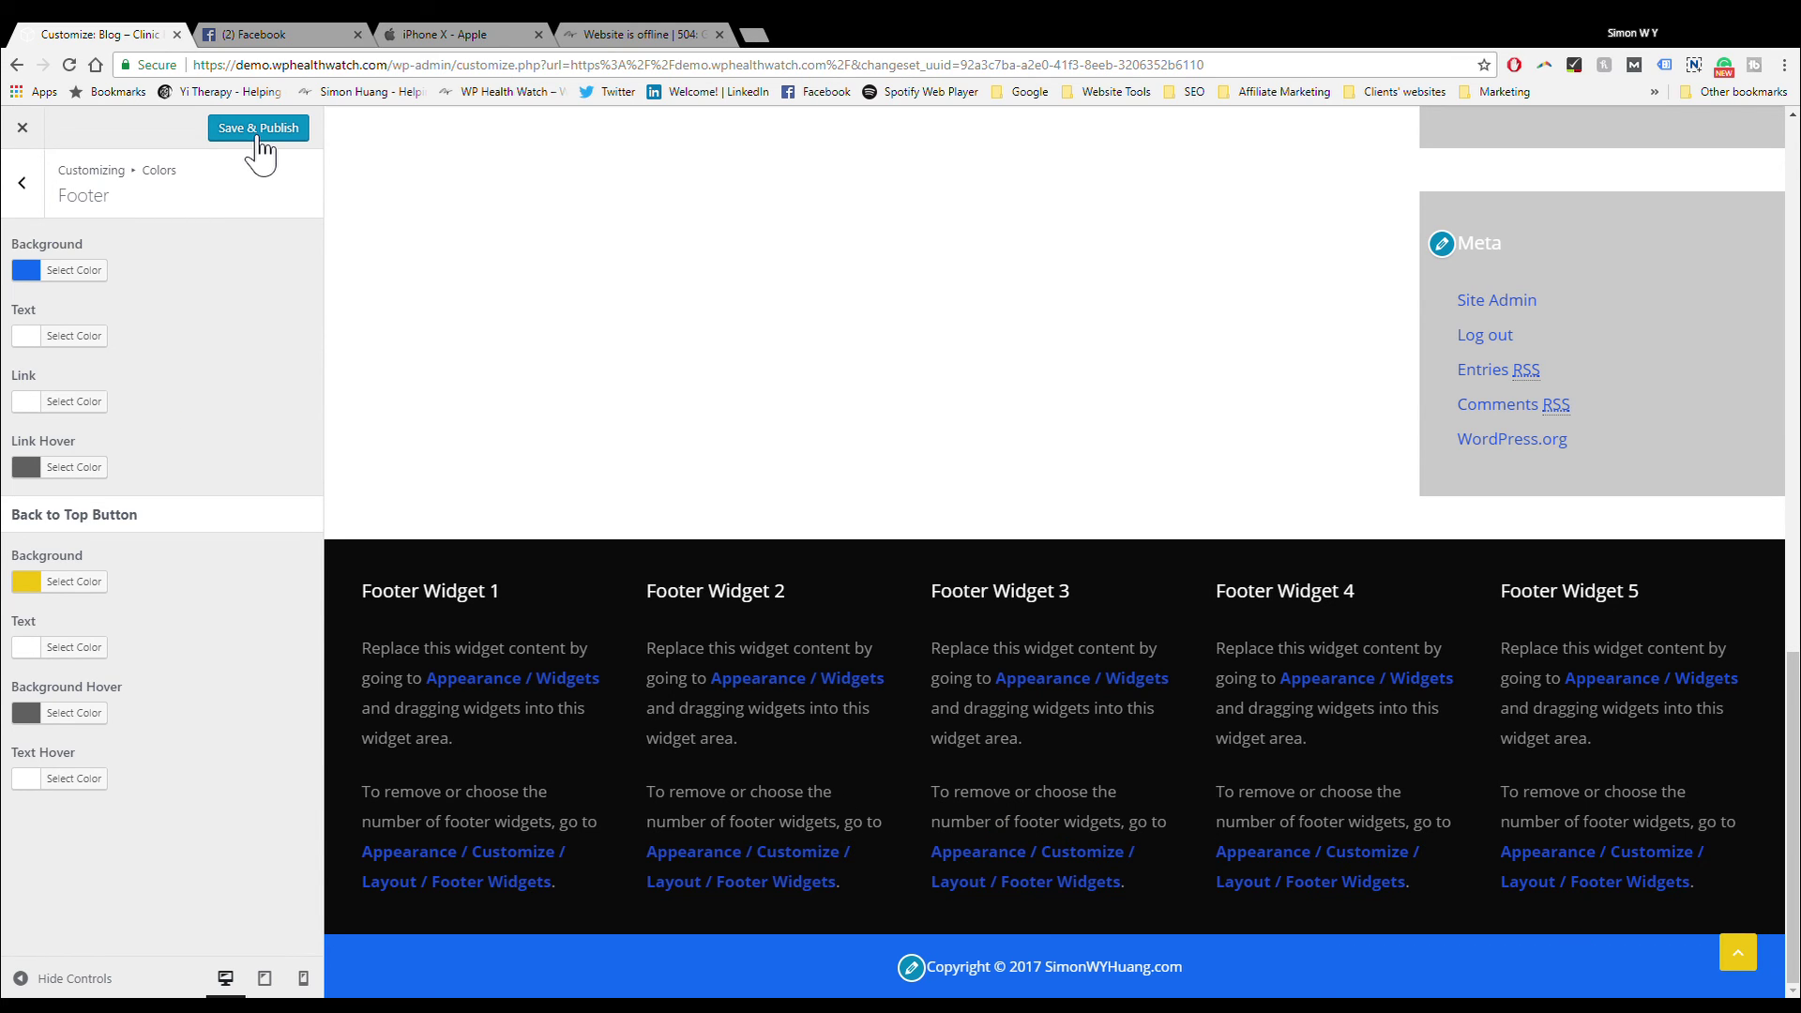
Step: Save and publish the color changes, and return to the color sections
scroll(476, 373, up, 12)
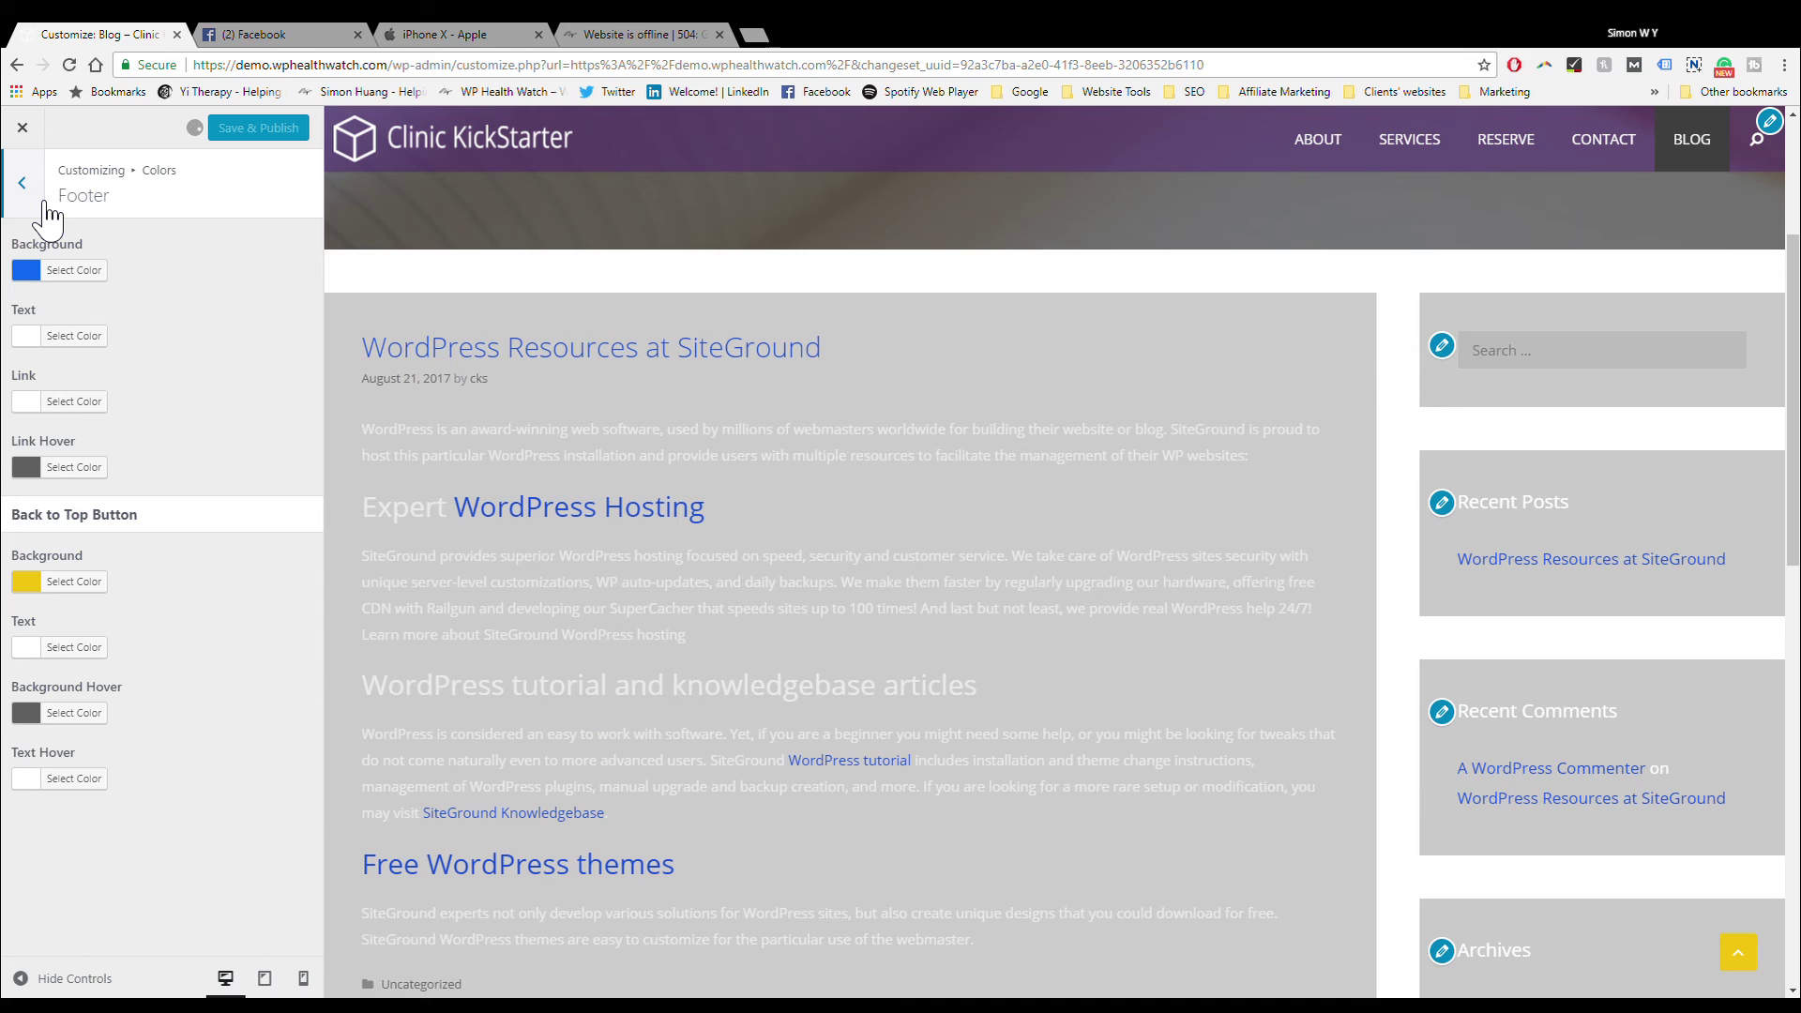
click(43, 202)
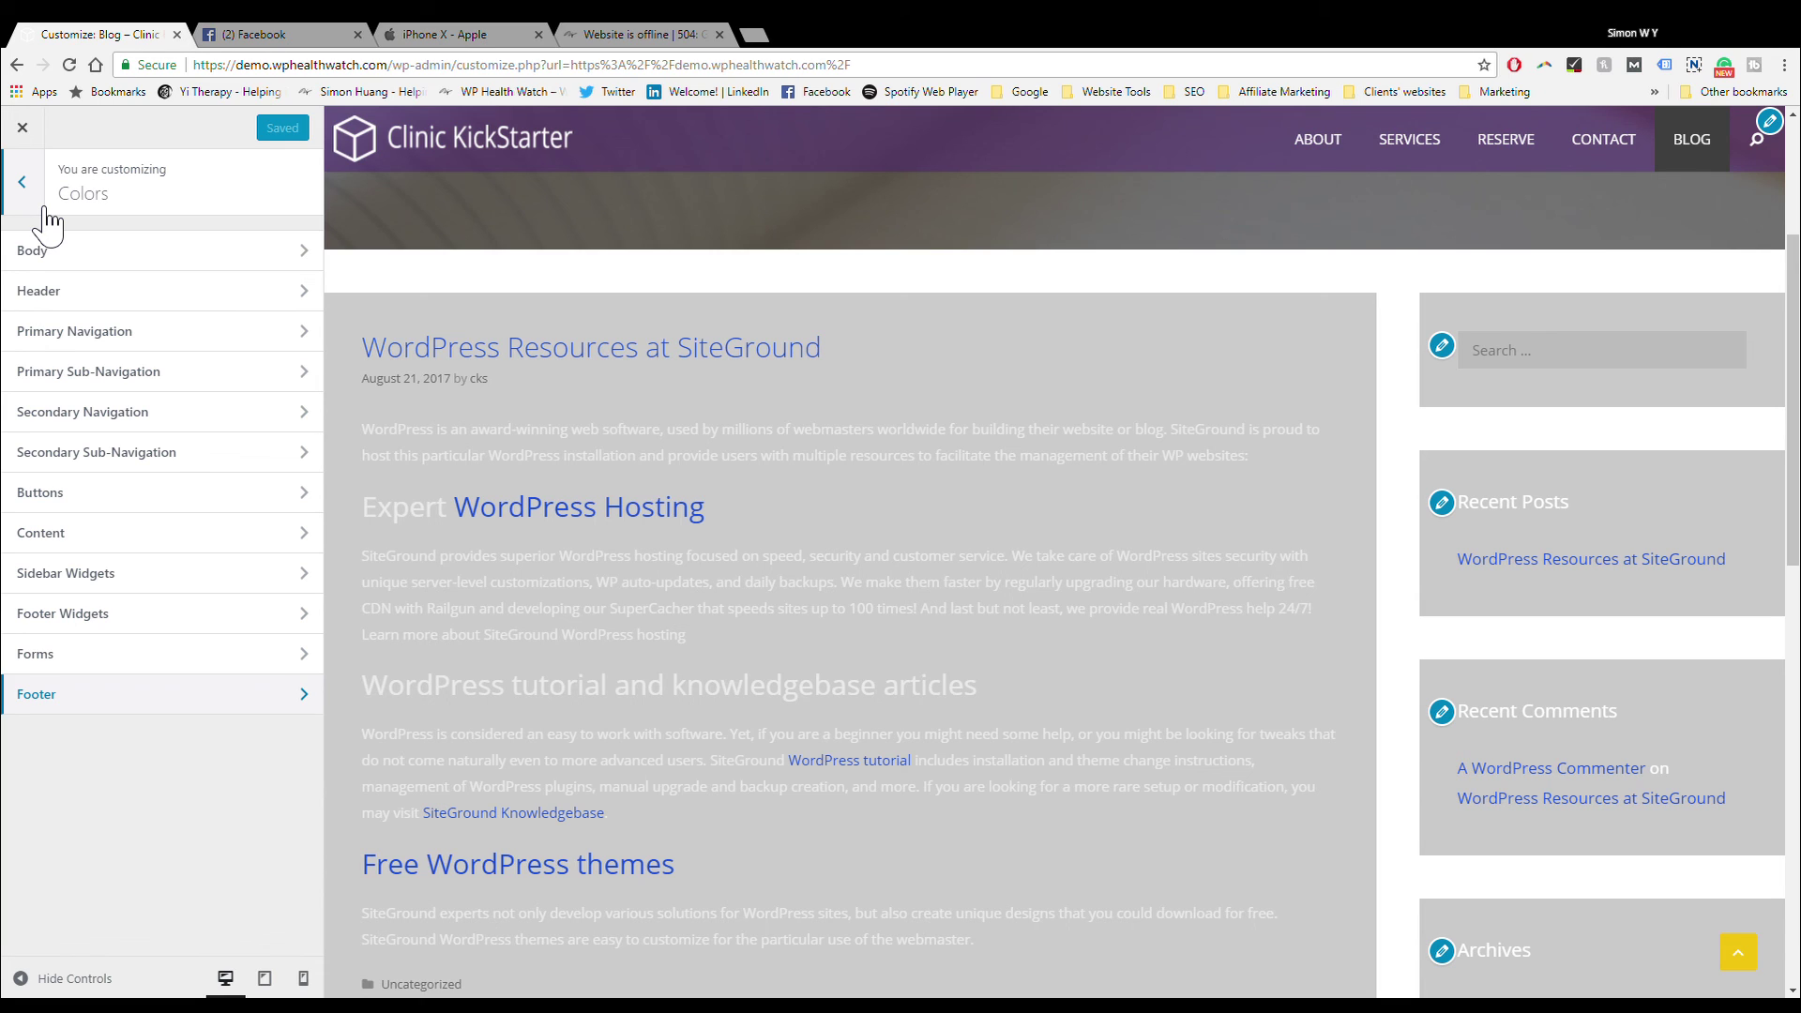
Step: Reload the website that shows the 504 error and switch back to the theme customizer
click(645, 33)
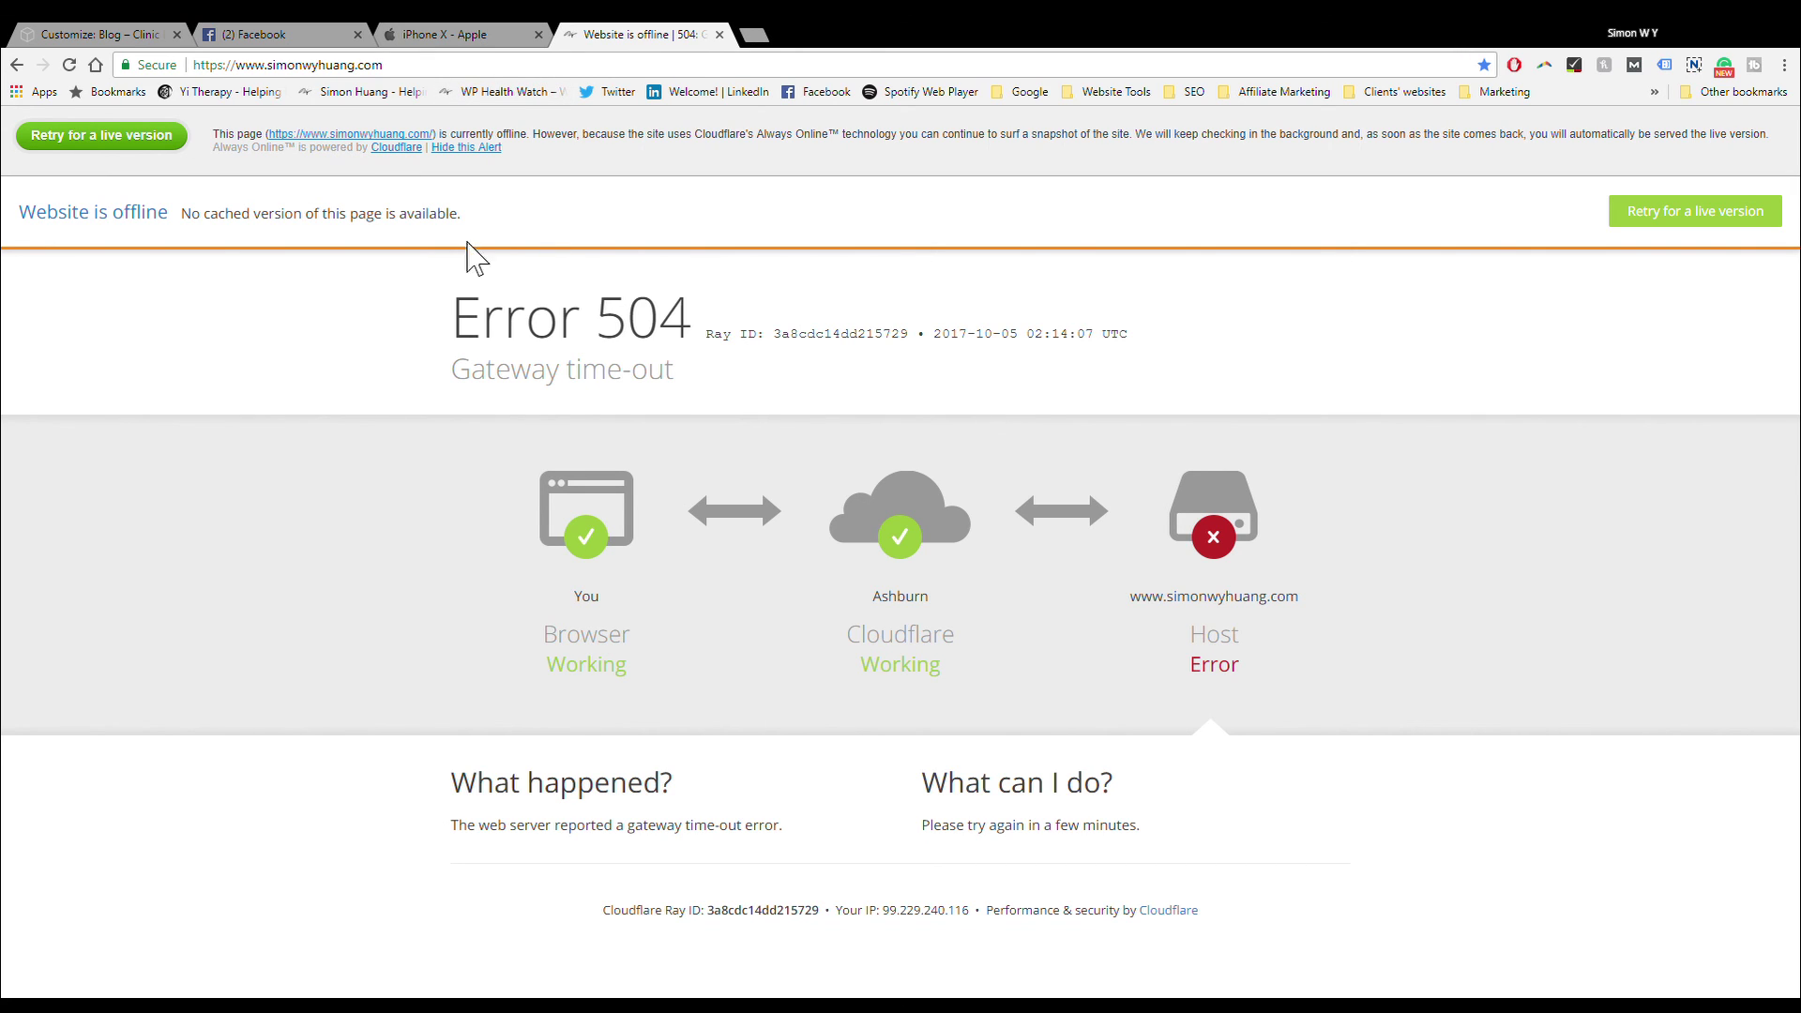
click(68, 64)
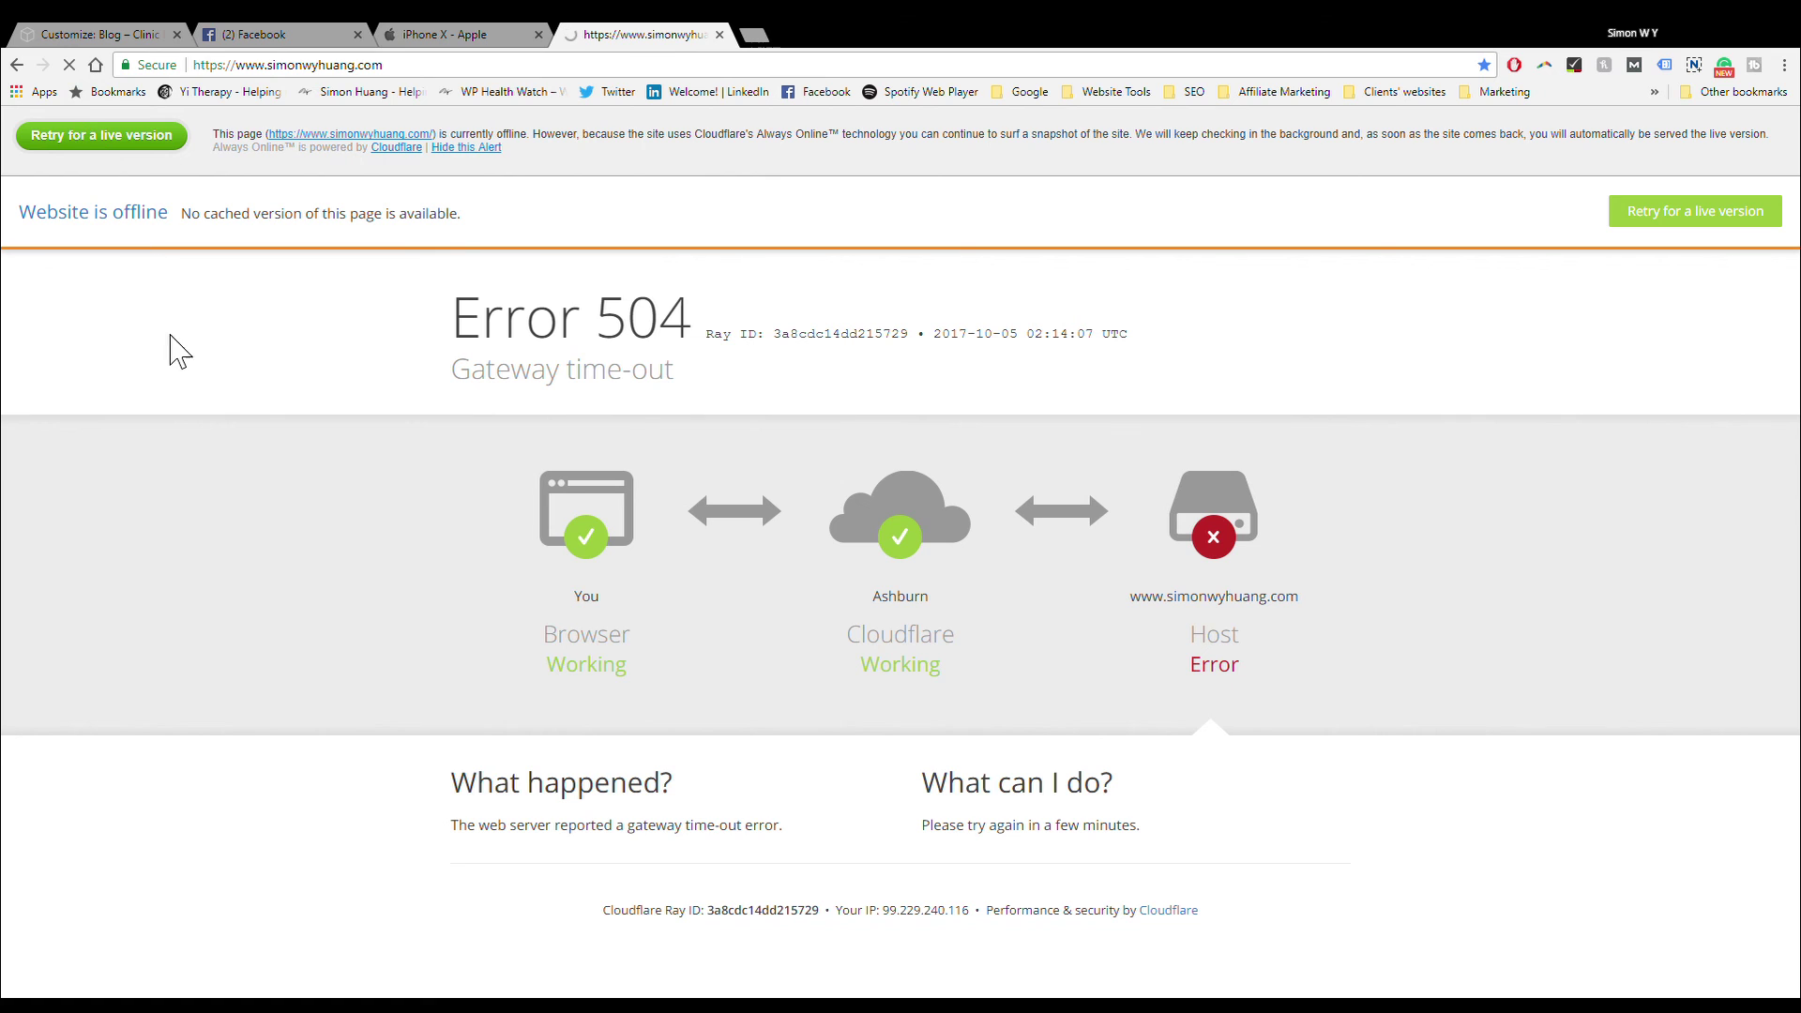
click(154, 30)
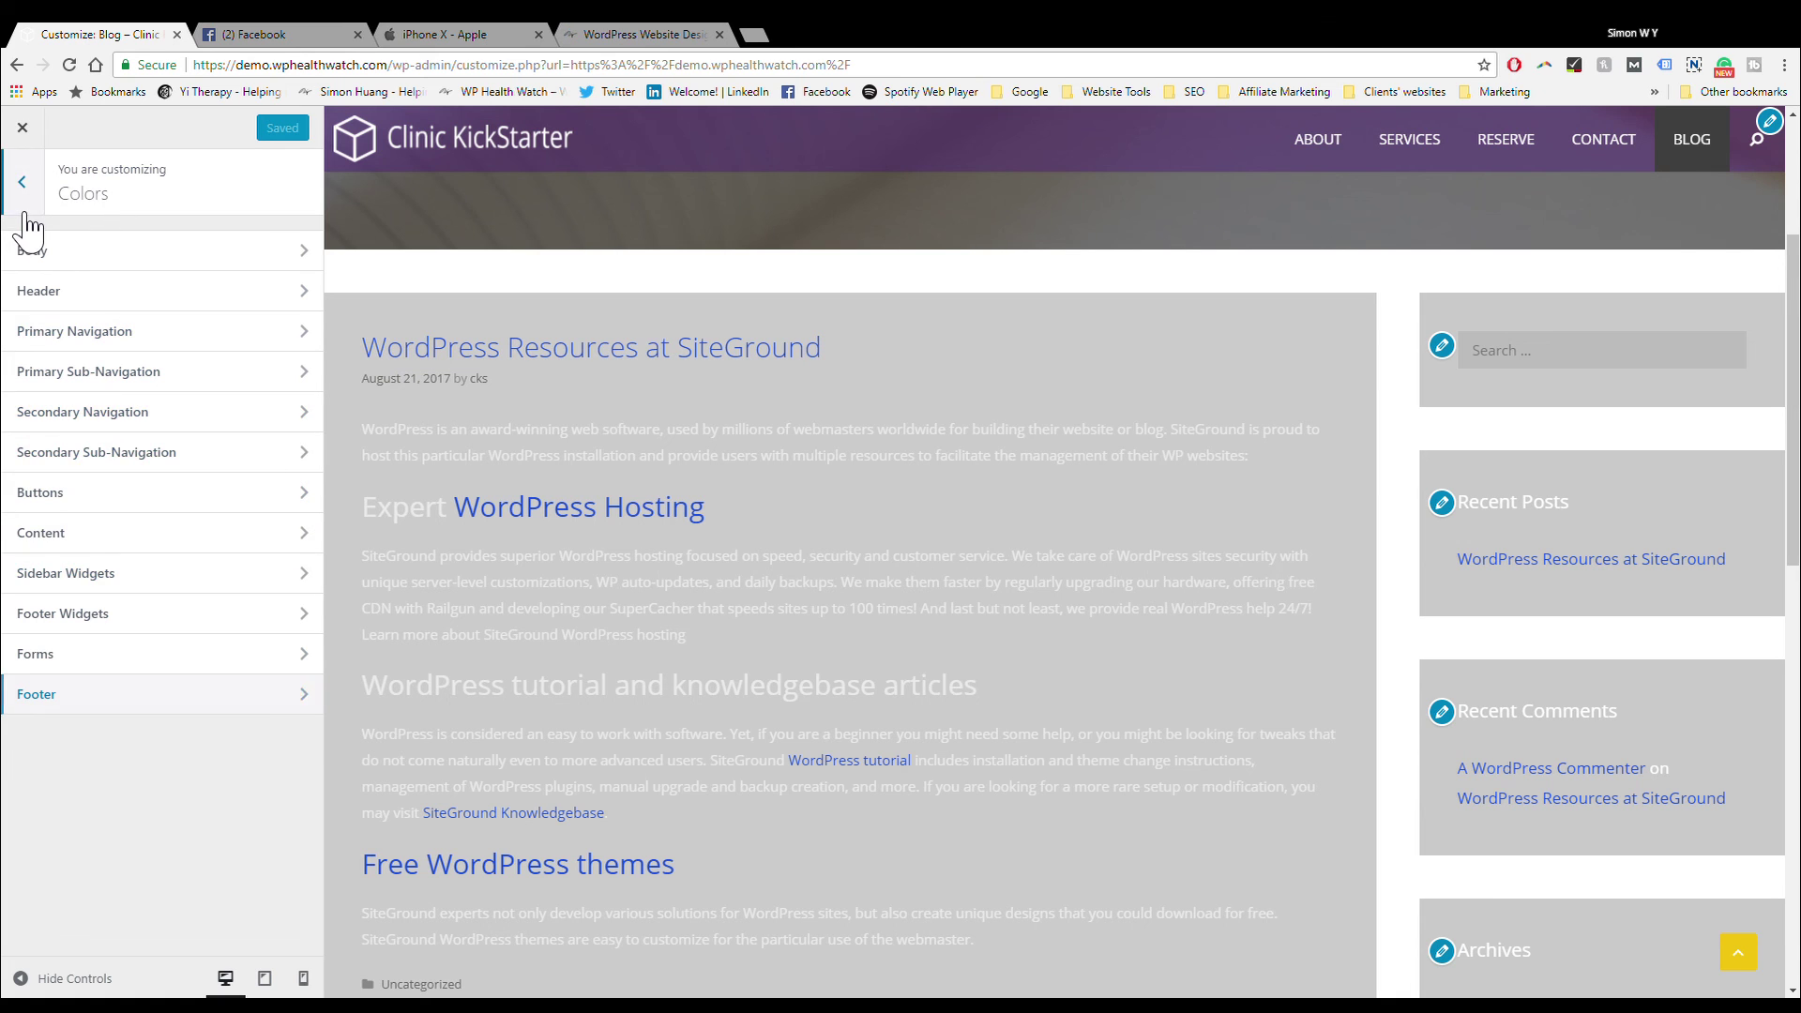
Step: Look over the Typography sections of the customizer and return to its main settings list
click(21, 182)
click(184, 454)
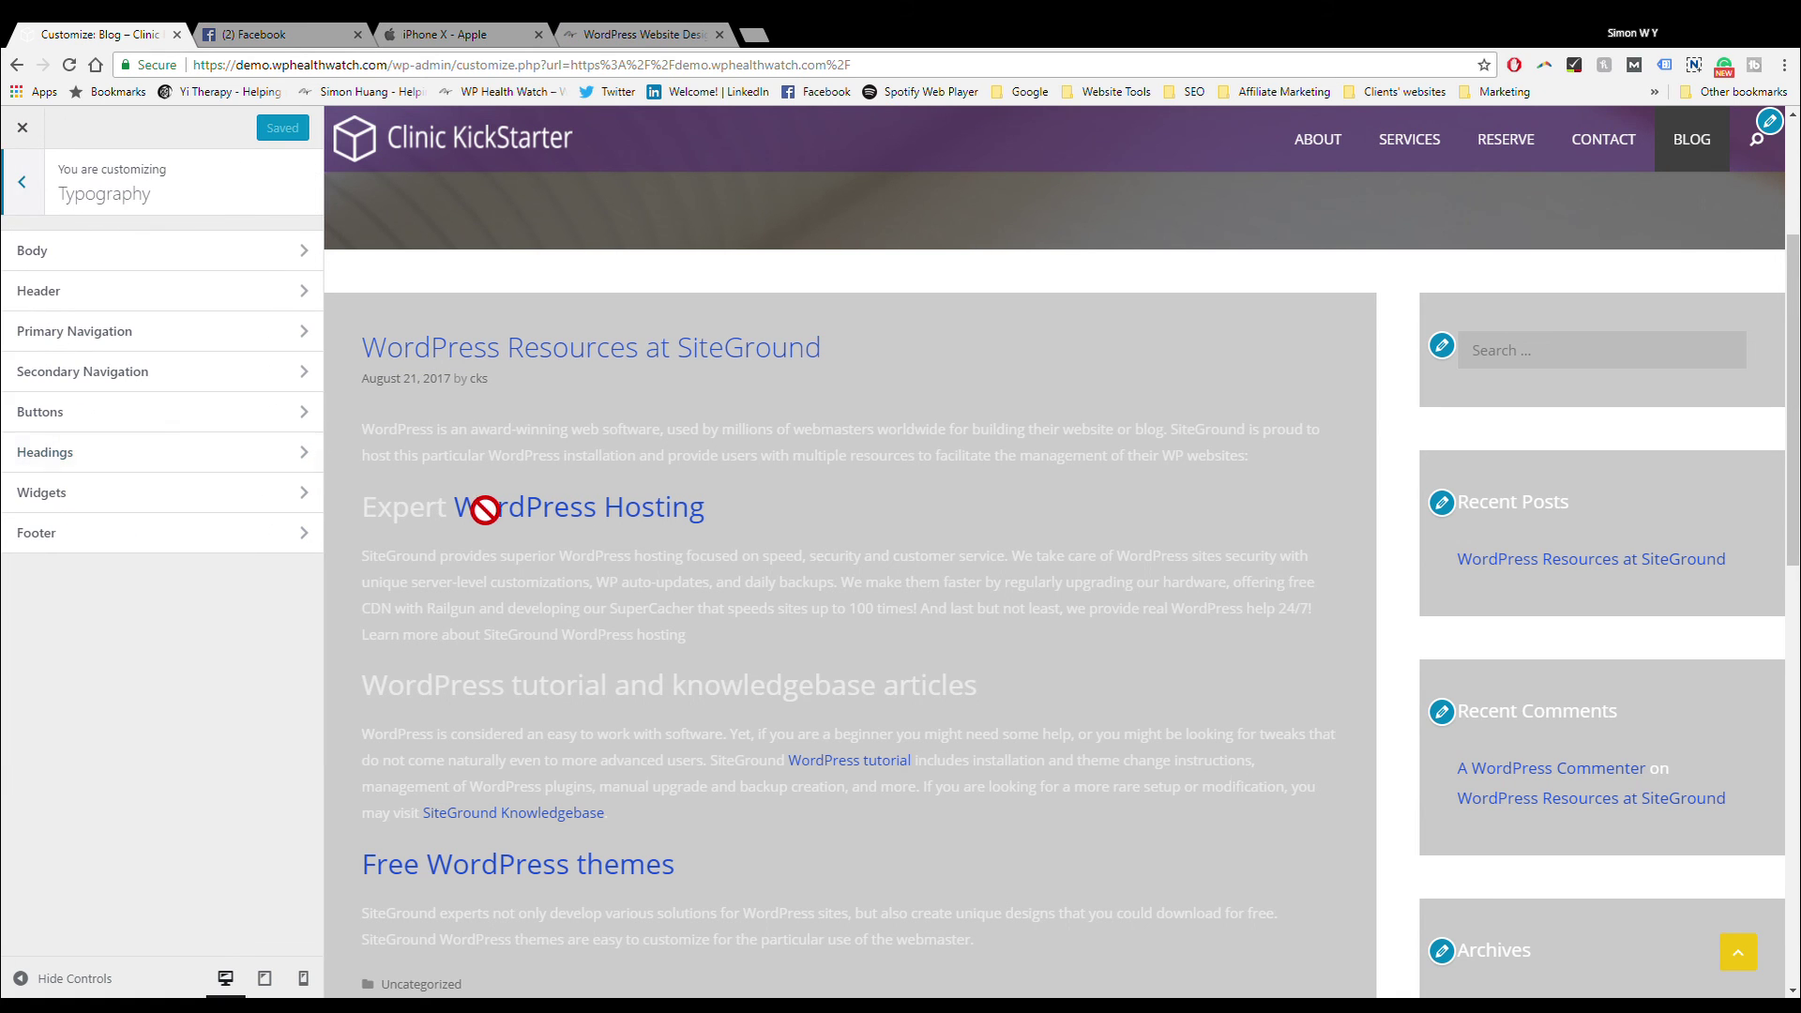
scroll(482, 540, up, 3)
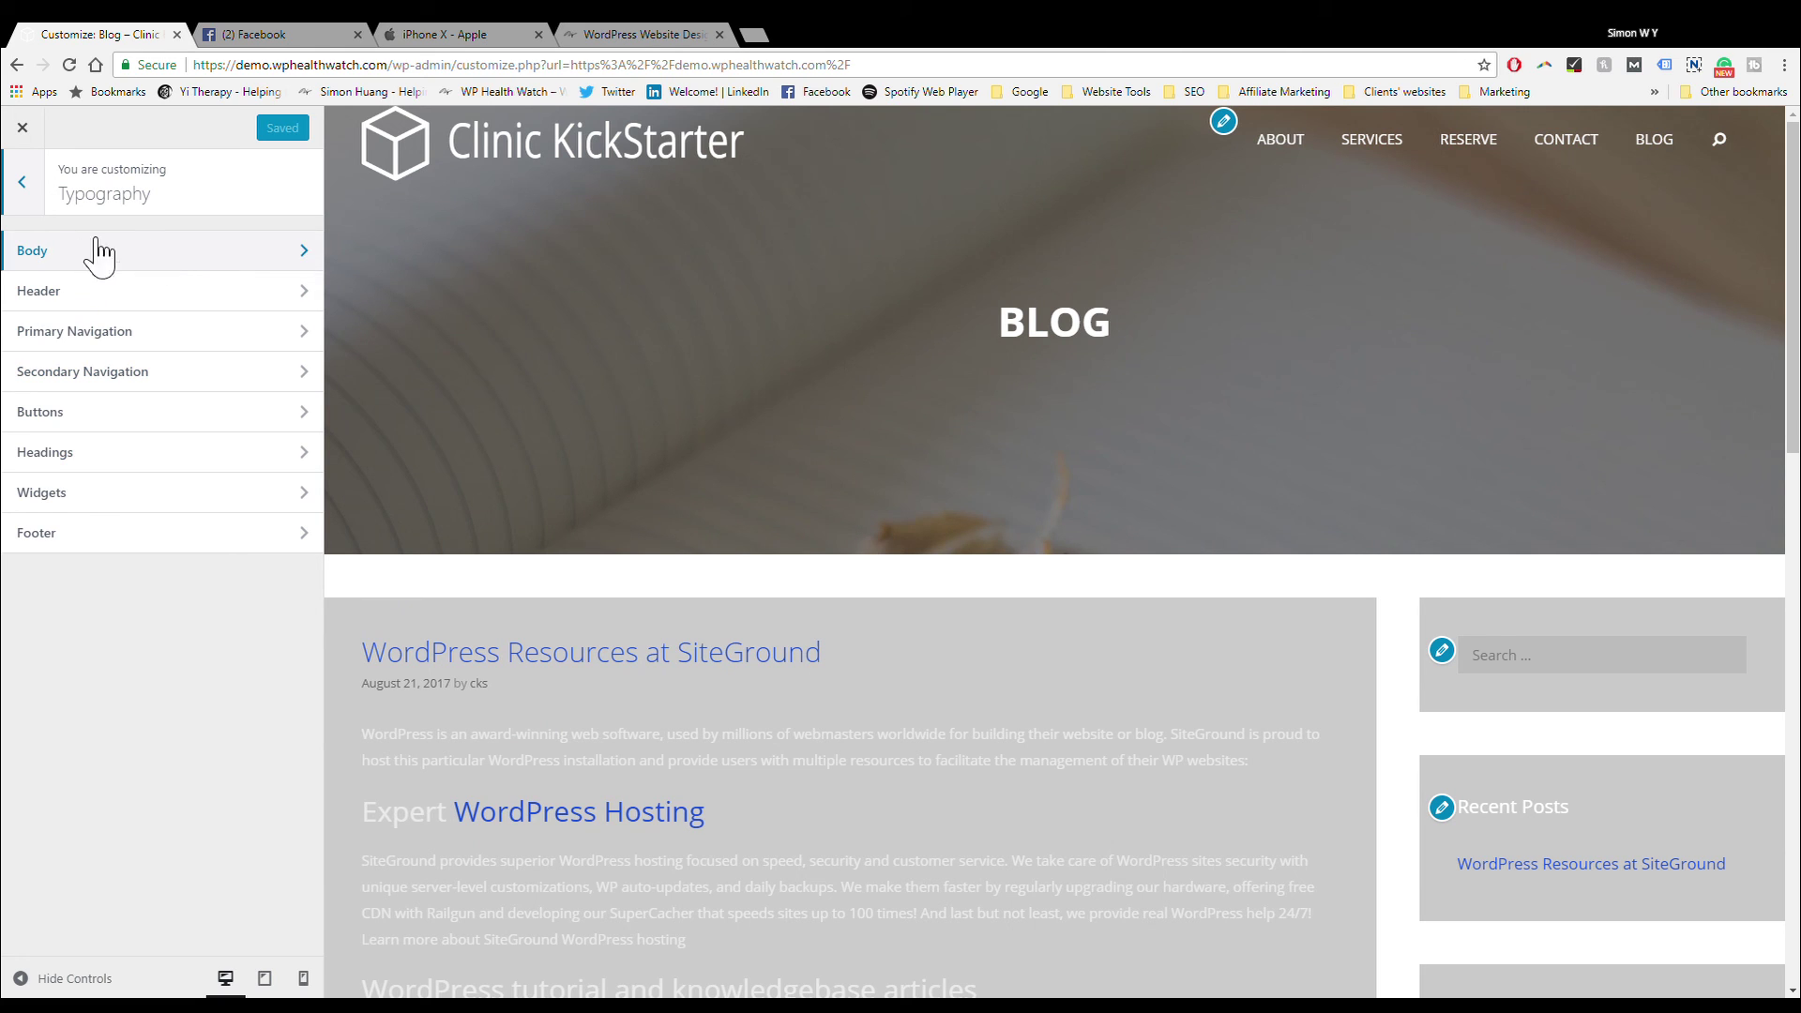
click(23, 182)
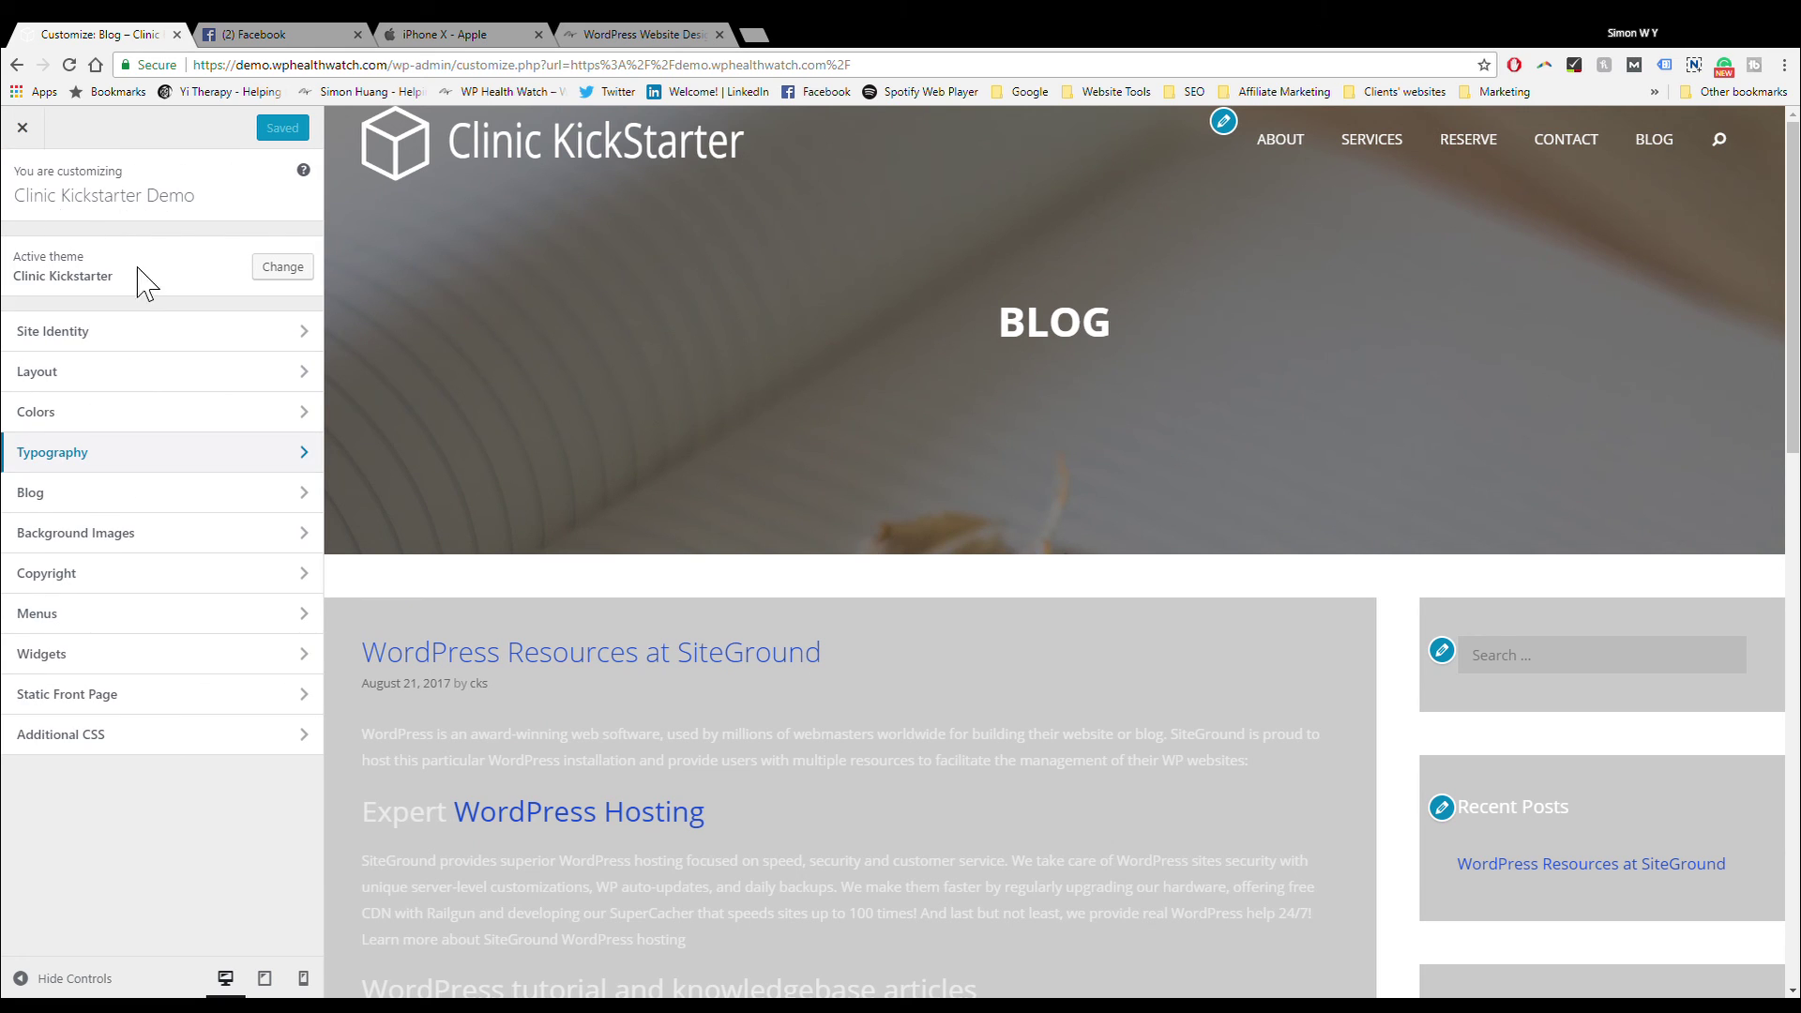